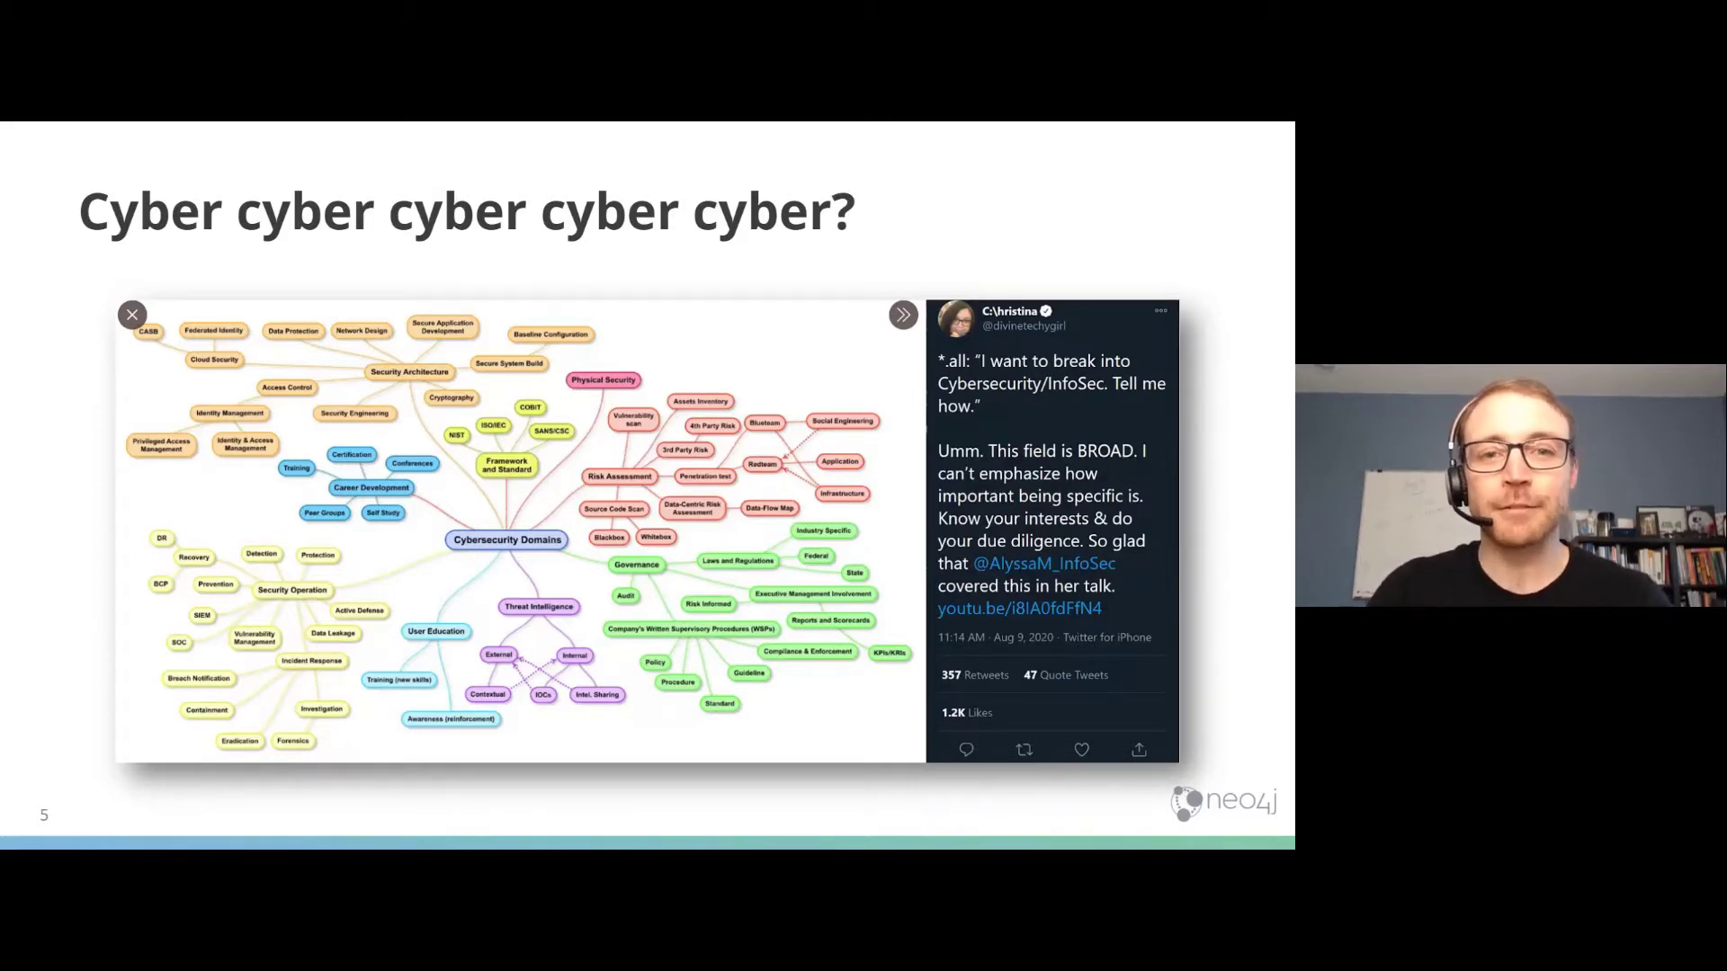
Step: Advance past the hacker stereotypes slide to 'The Deck is Stacked Against Us'
key(Right)
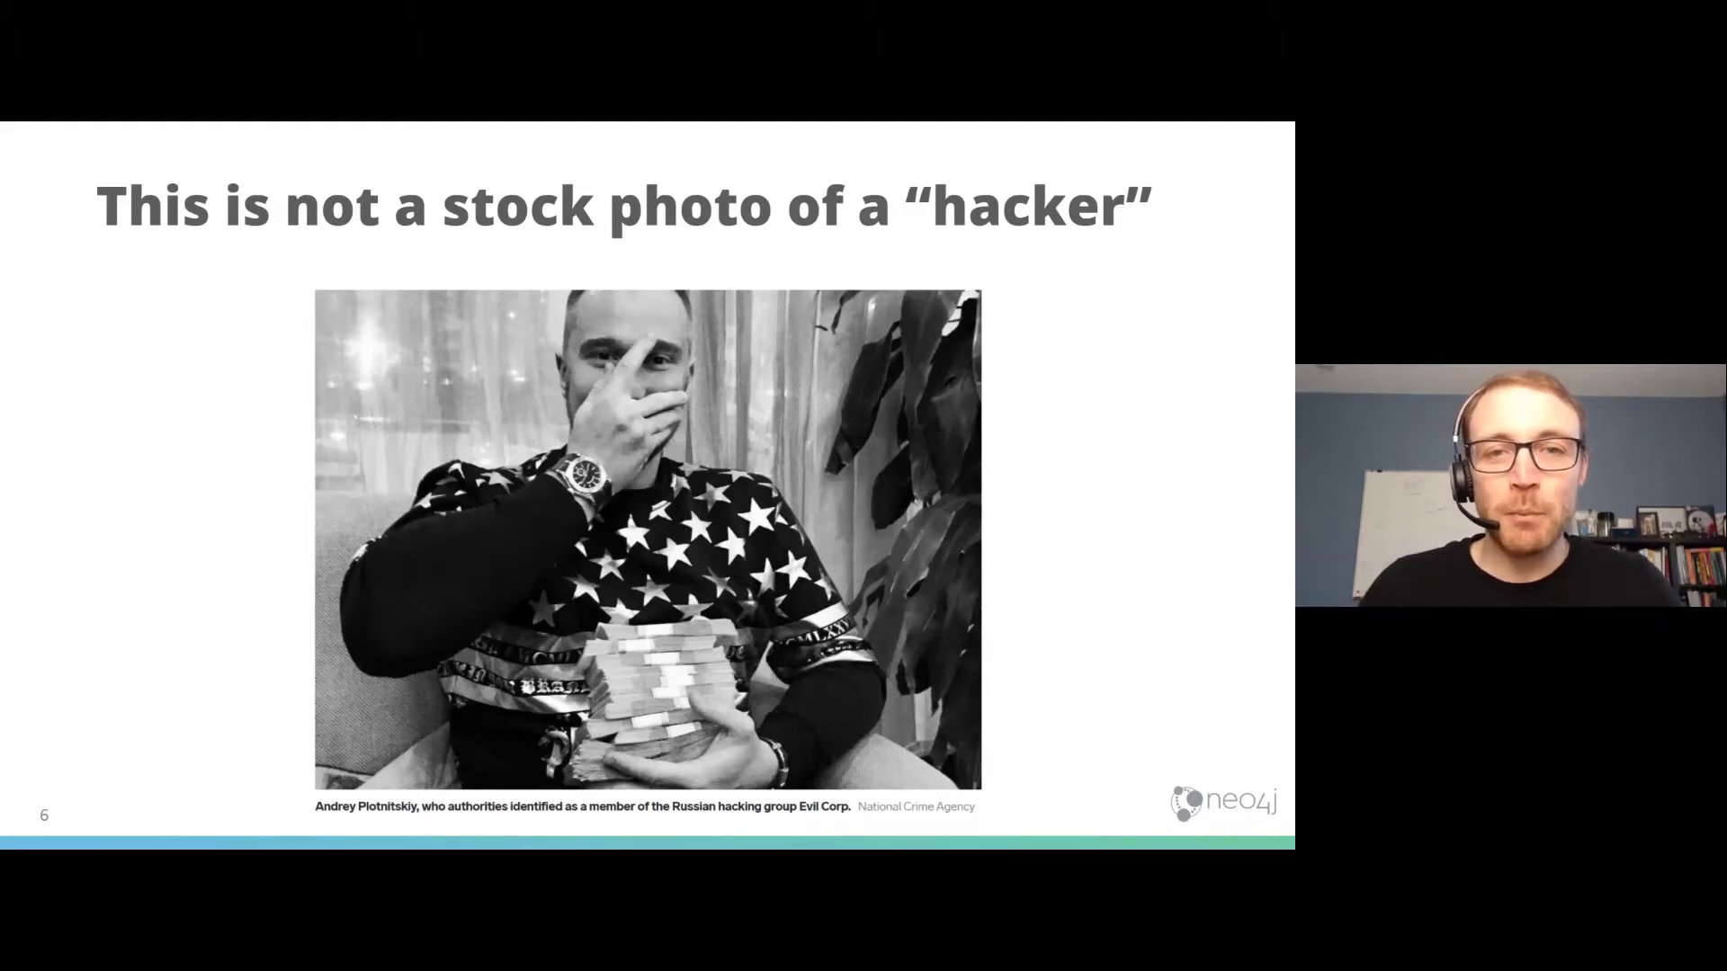
key(Right)
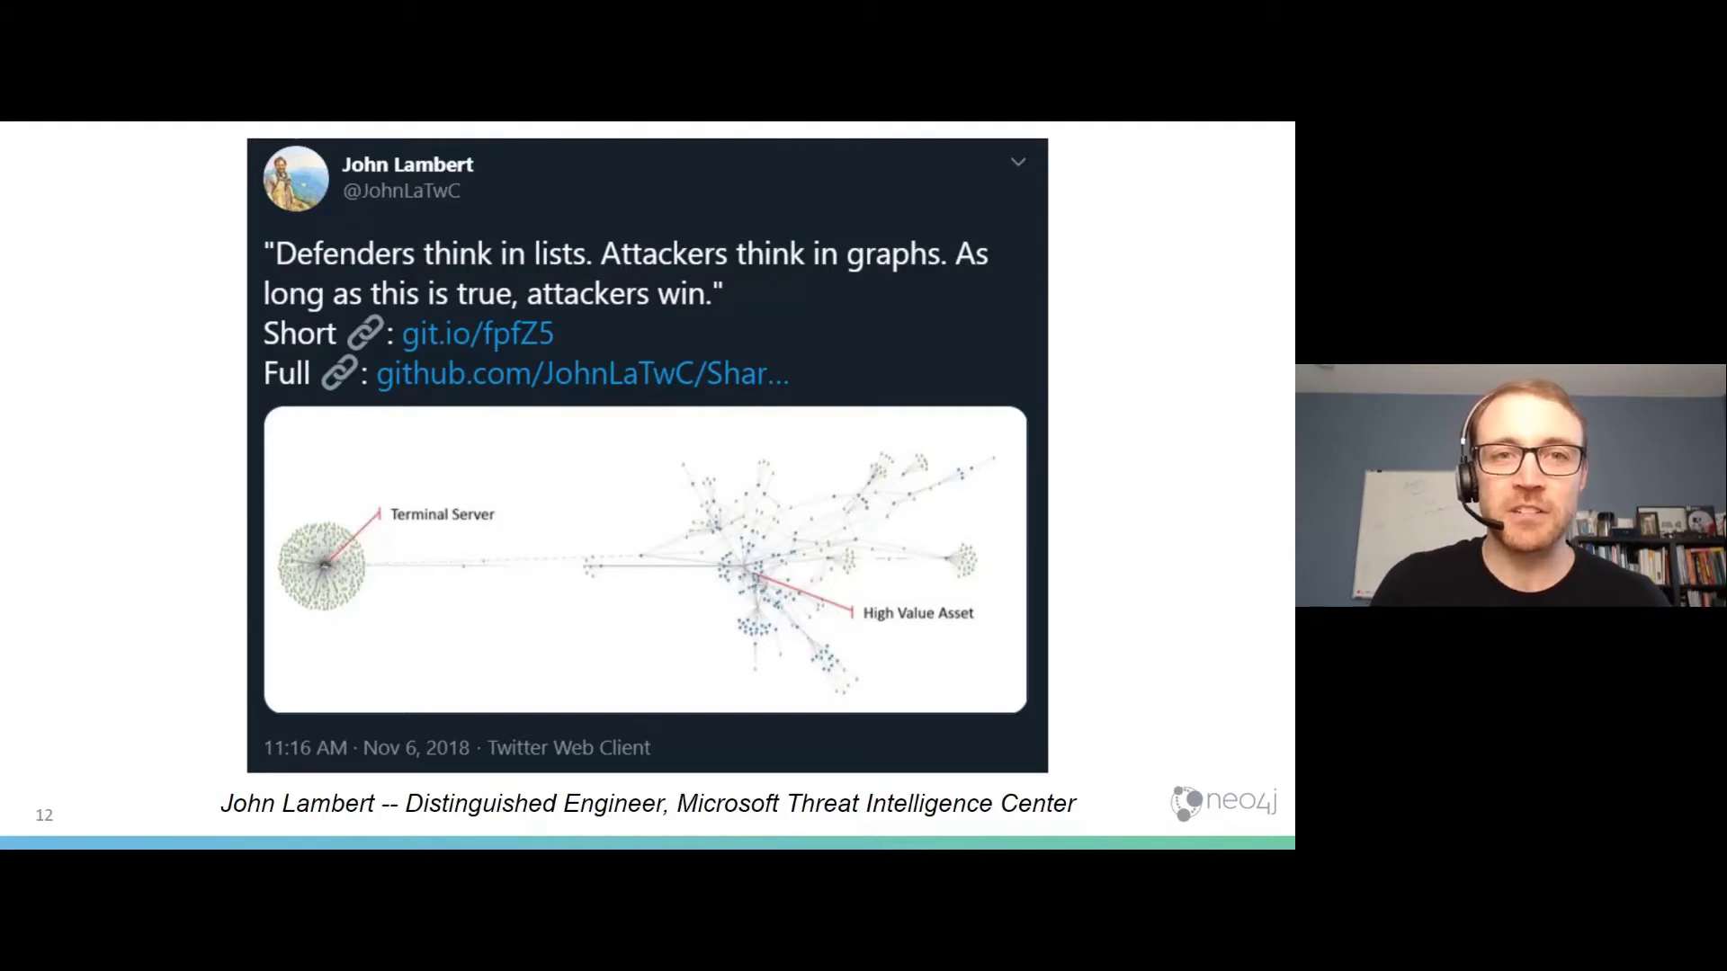
Step: Advance the presentation to the attack chain diagram slide
key(Right)
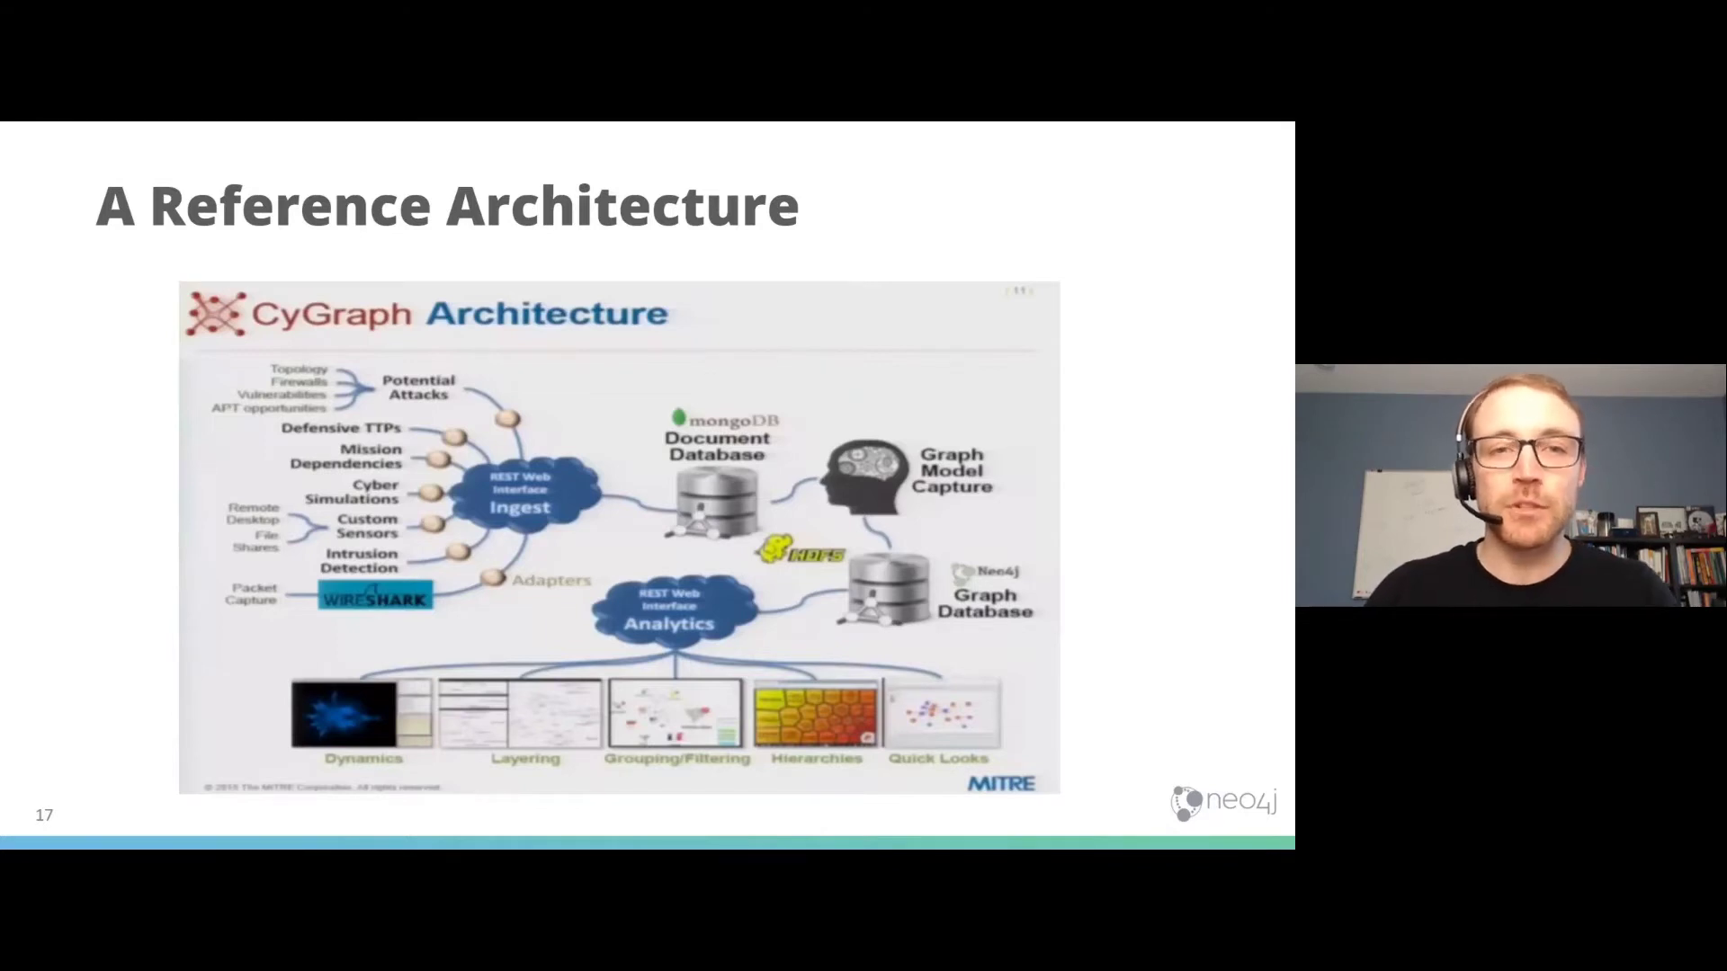
Step: Advance from 'Demo time!' to slide 22, the Windows Domain Auditing use case
key(Right)
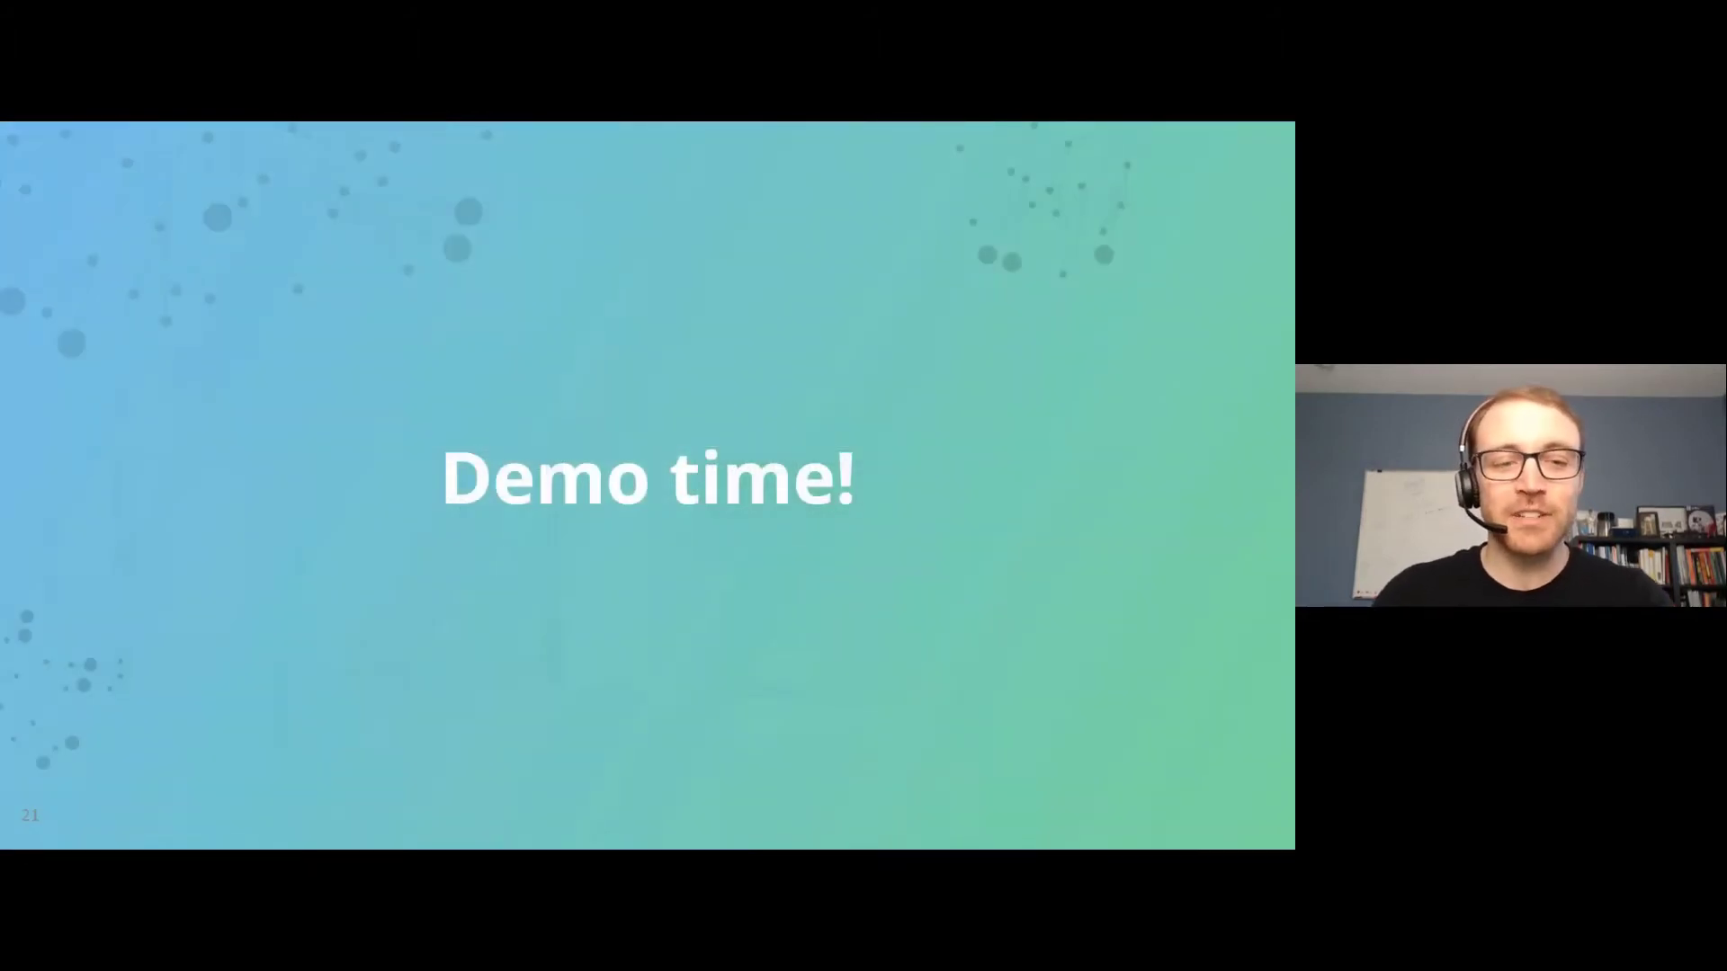
Step: Advance through the use-case and graph-model slides, then exit the slideshow into Neo4j Bloom
key(Right)
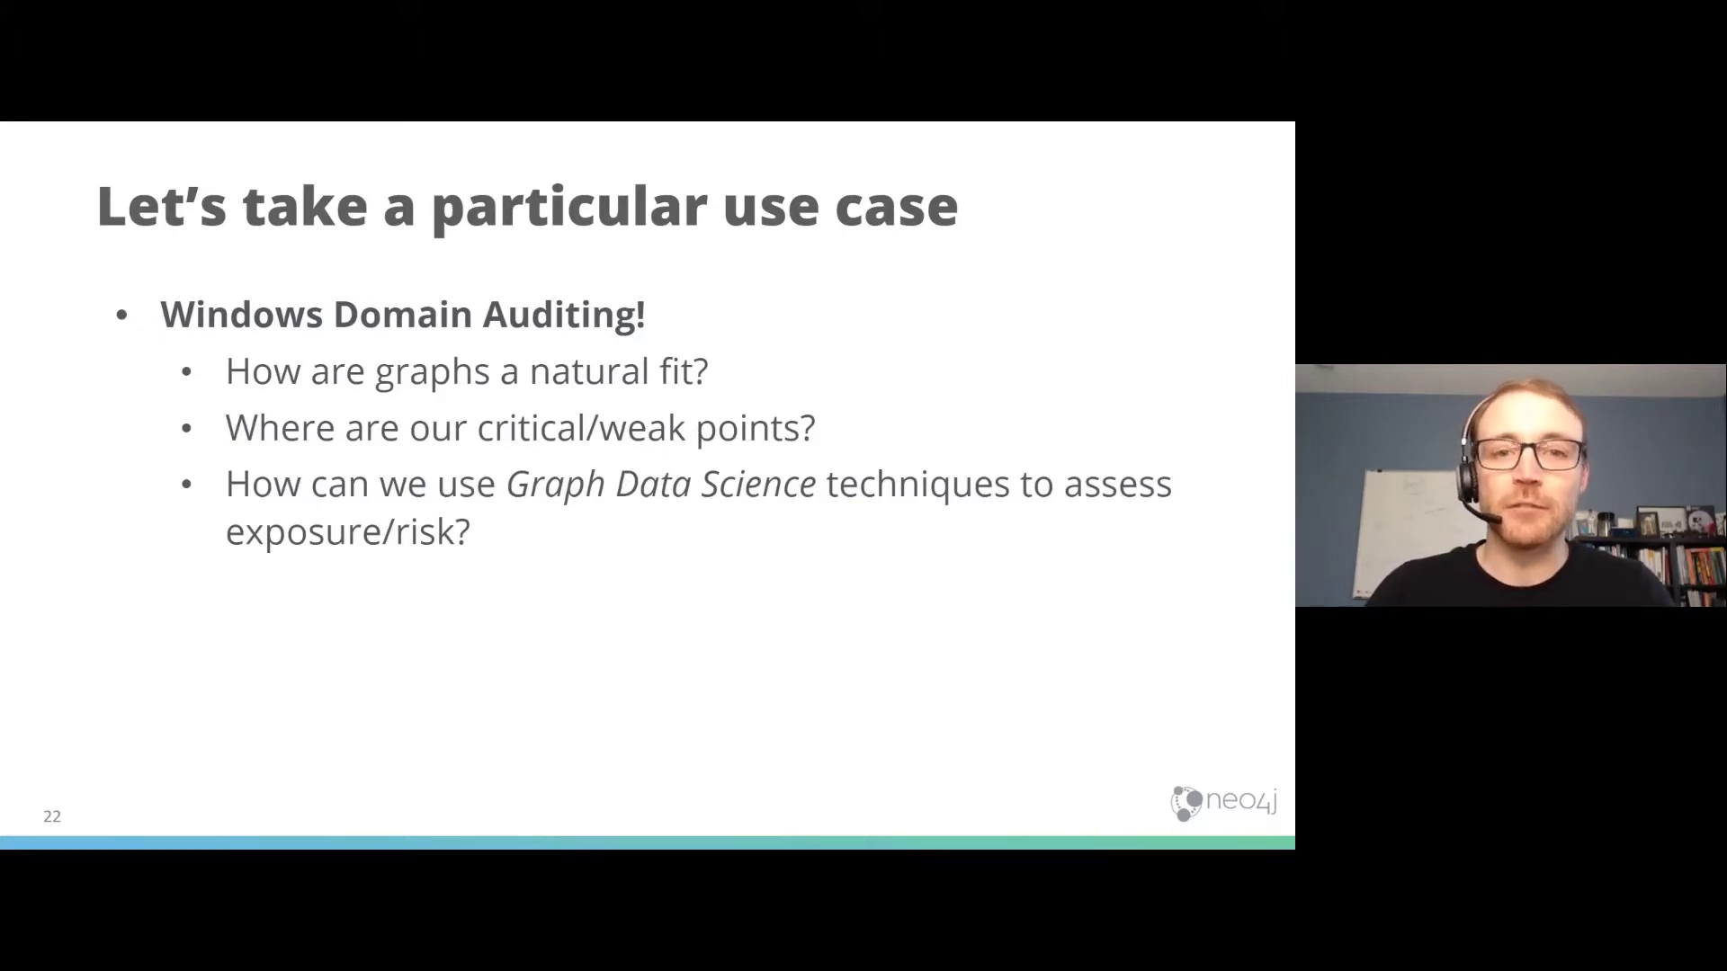
key(Right)
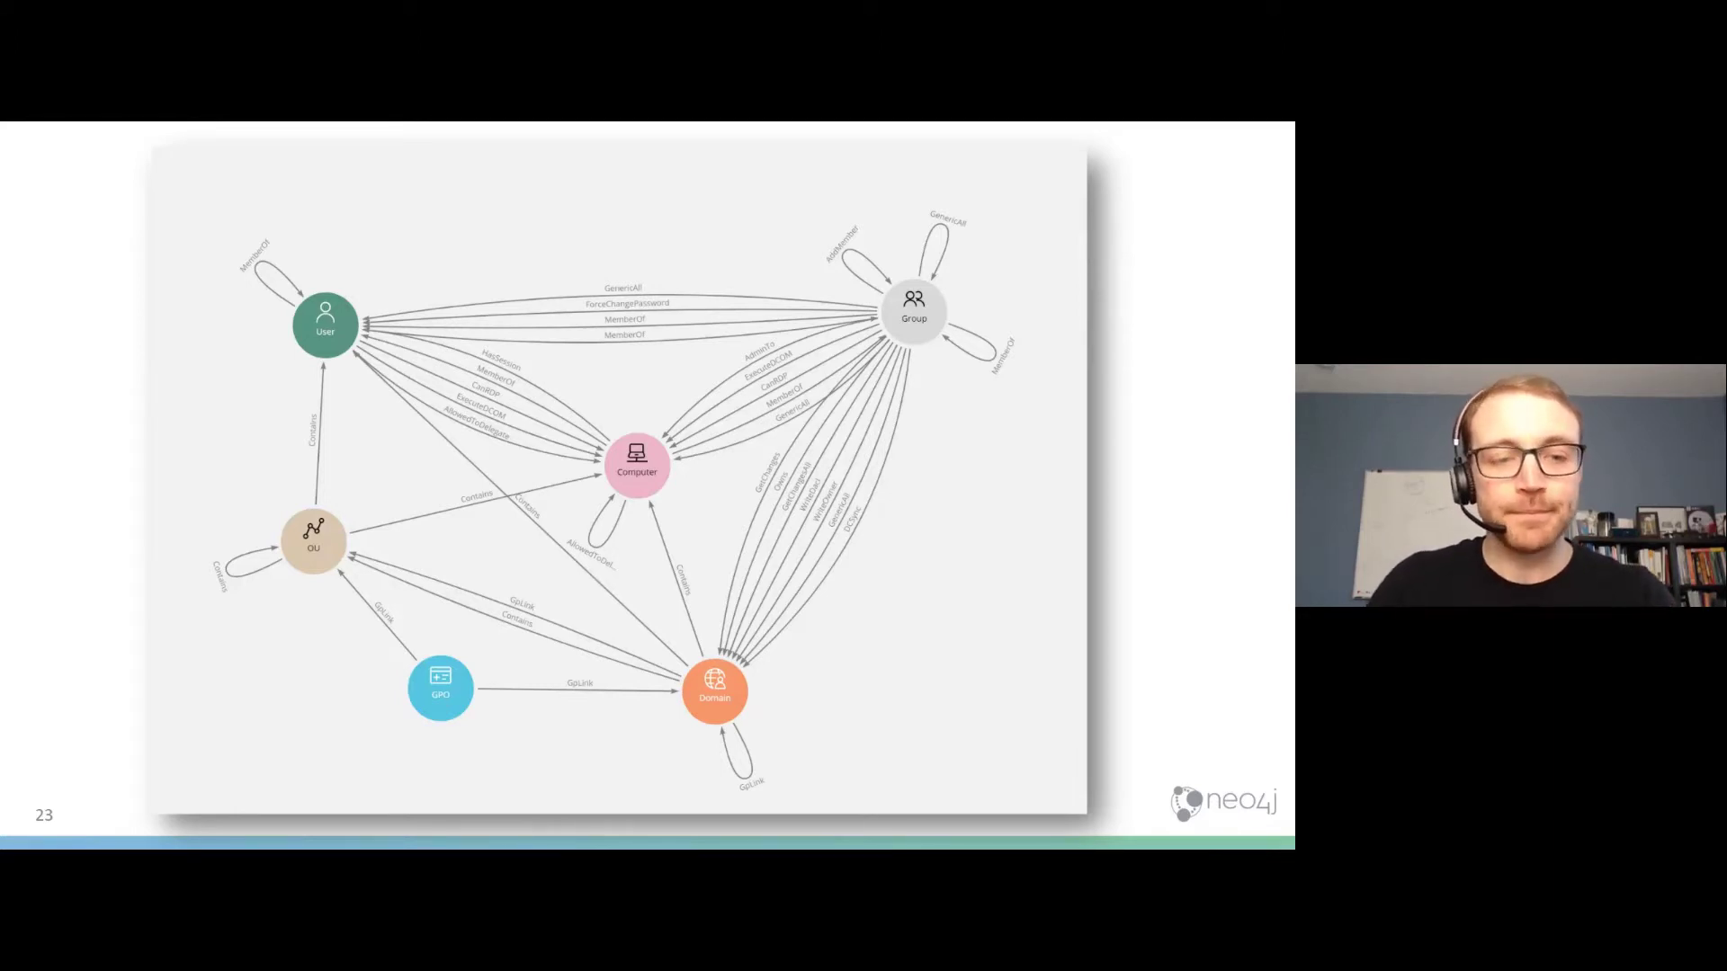
key(Escape)
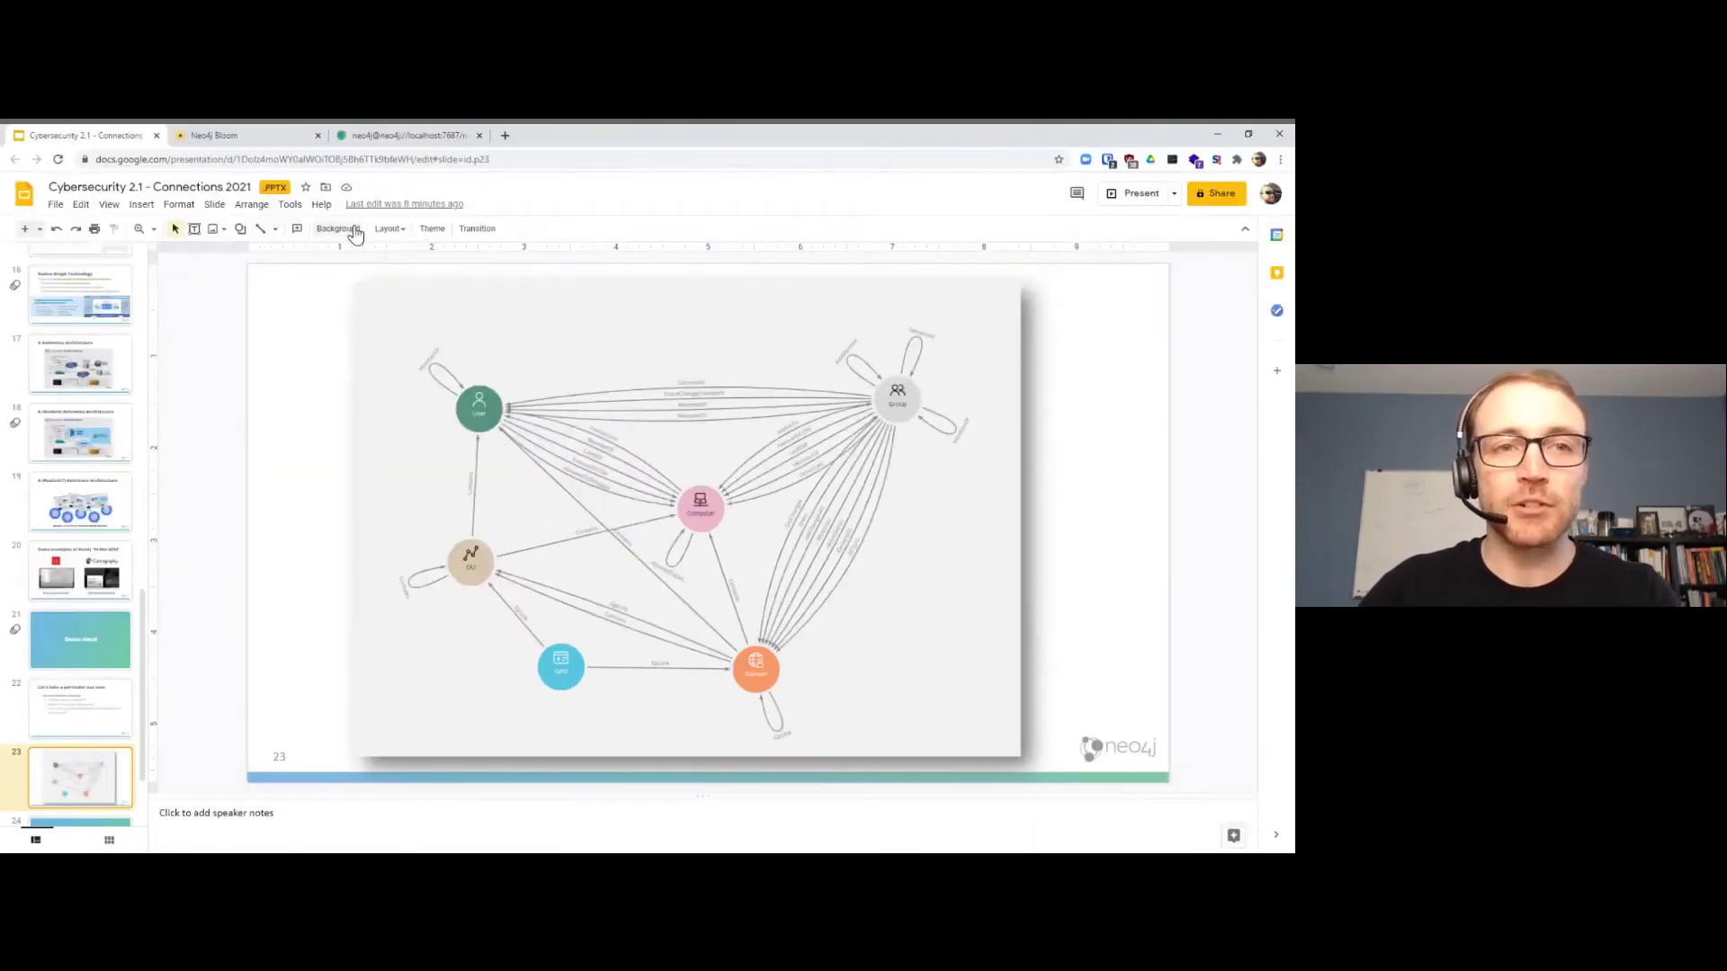
click(281, 141)
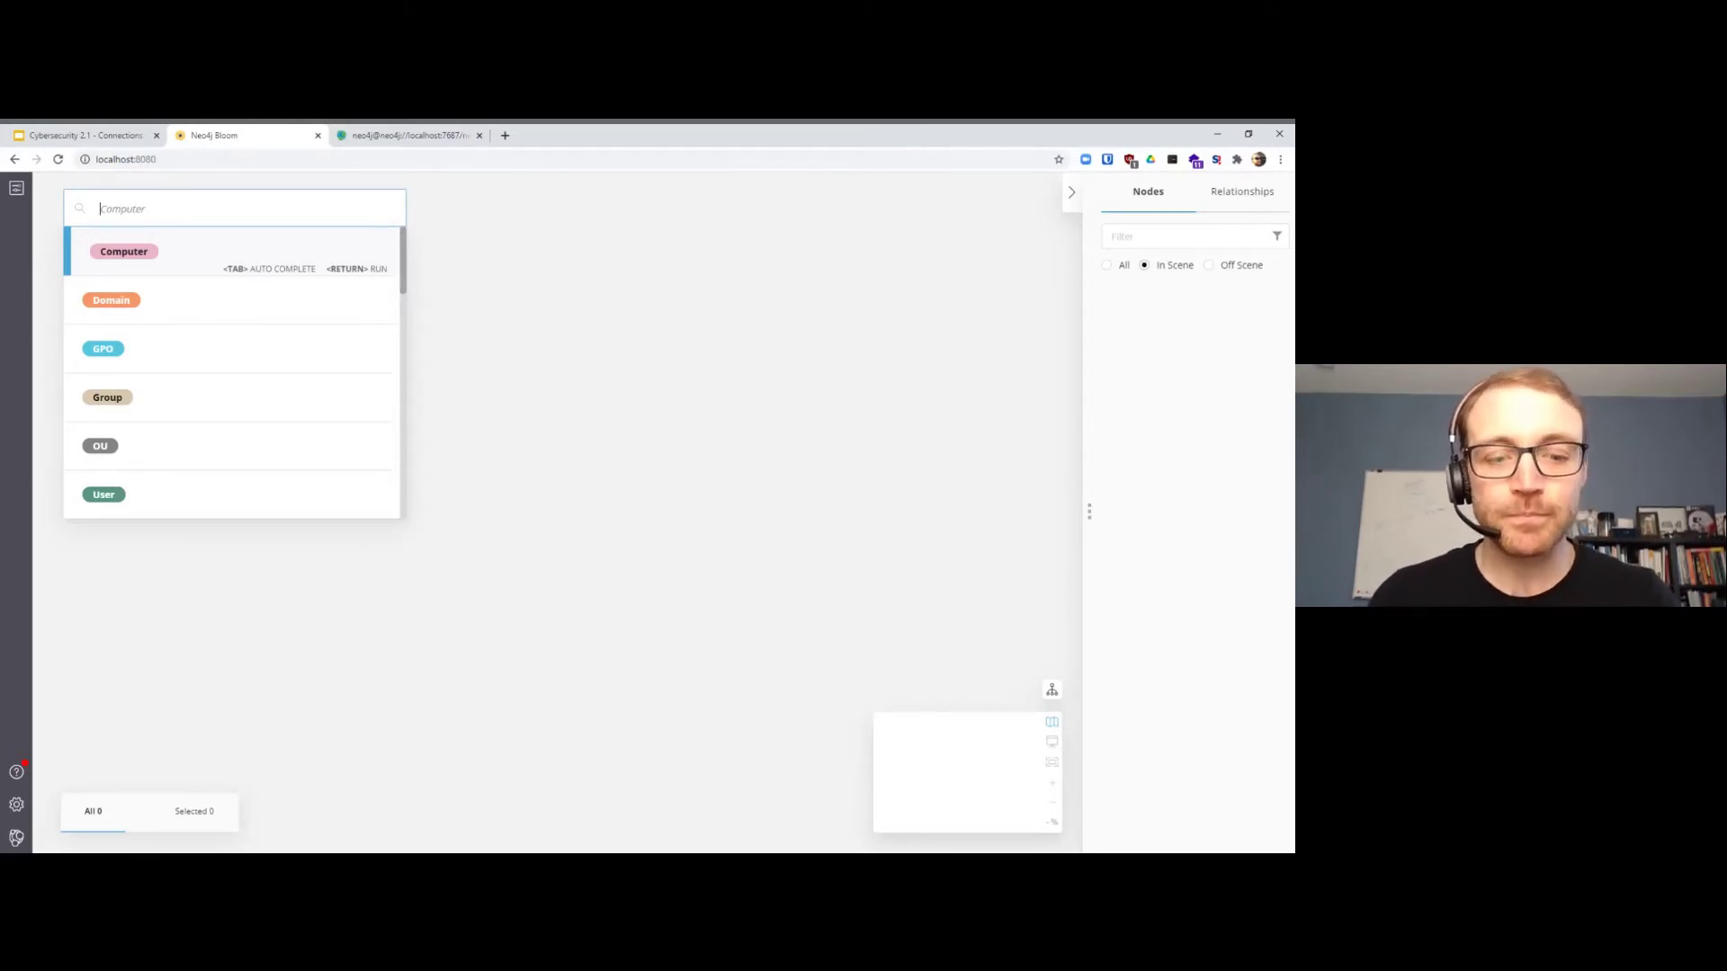
text(group)
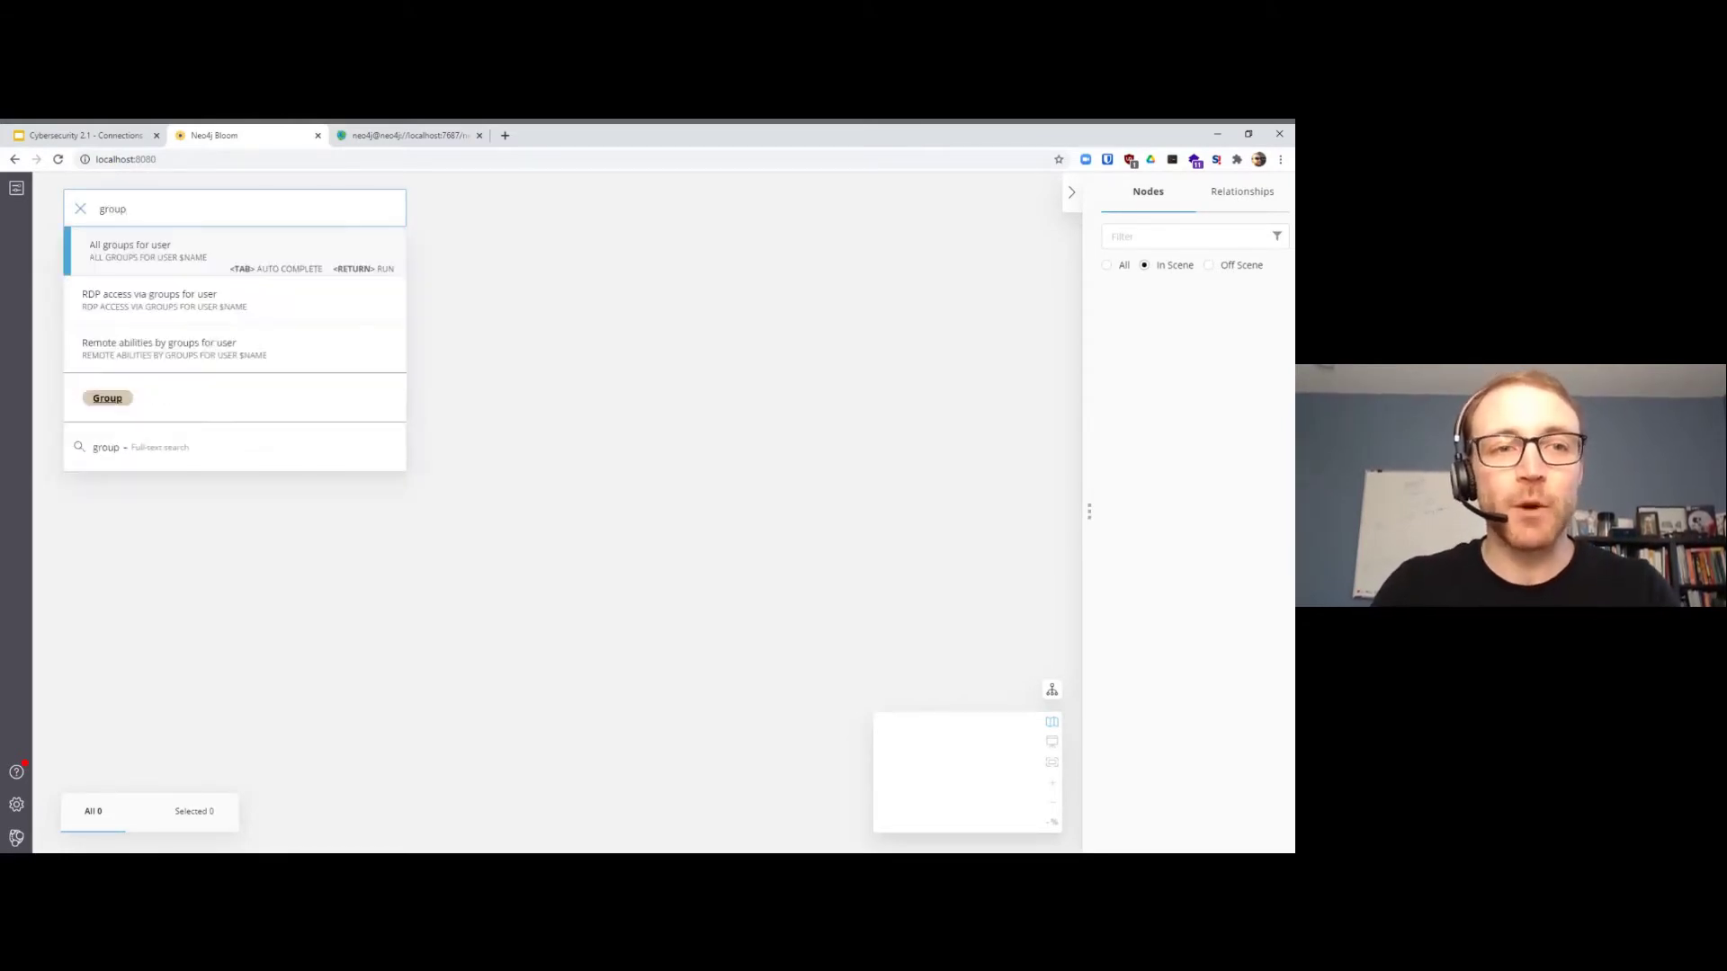
Step: Search Bloom for the Group–MemberOf–Group pattern, displaying 84 Group nodes
key(Down)
key(Down)
key(Tab)
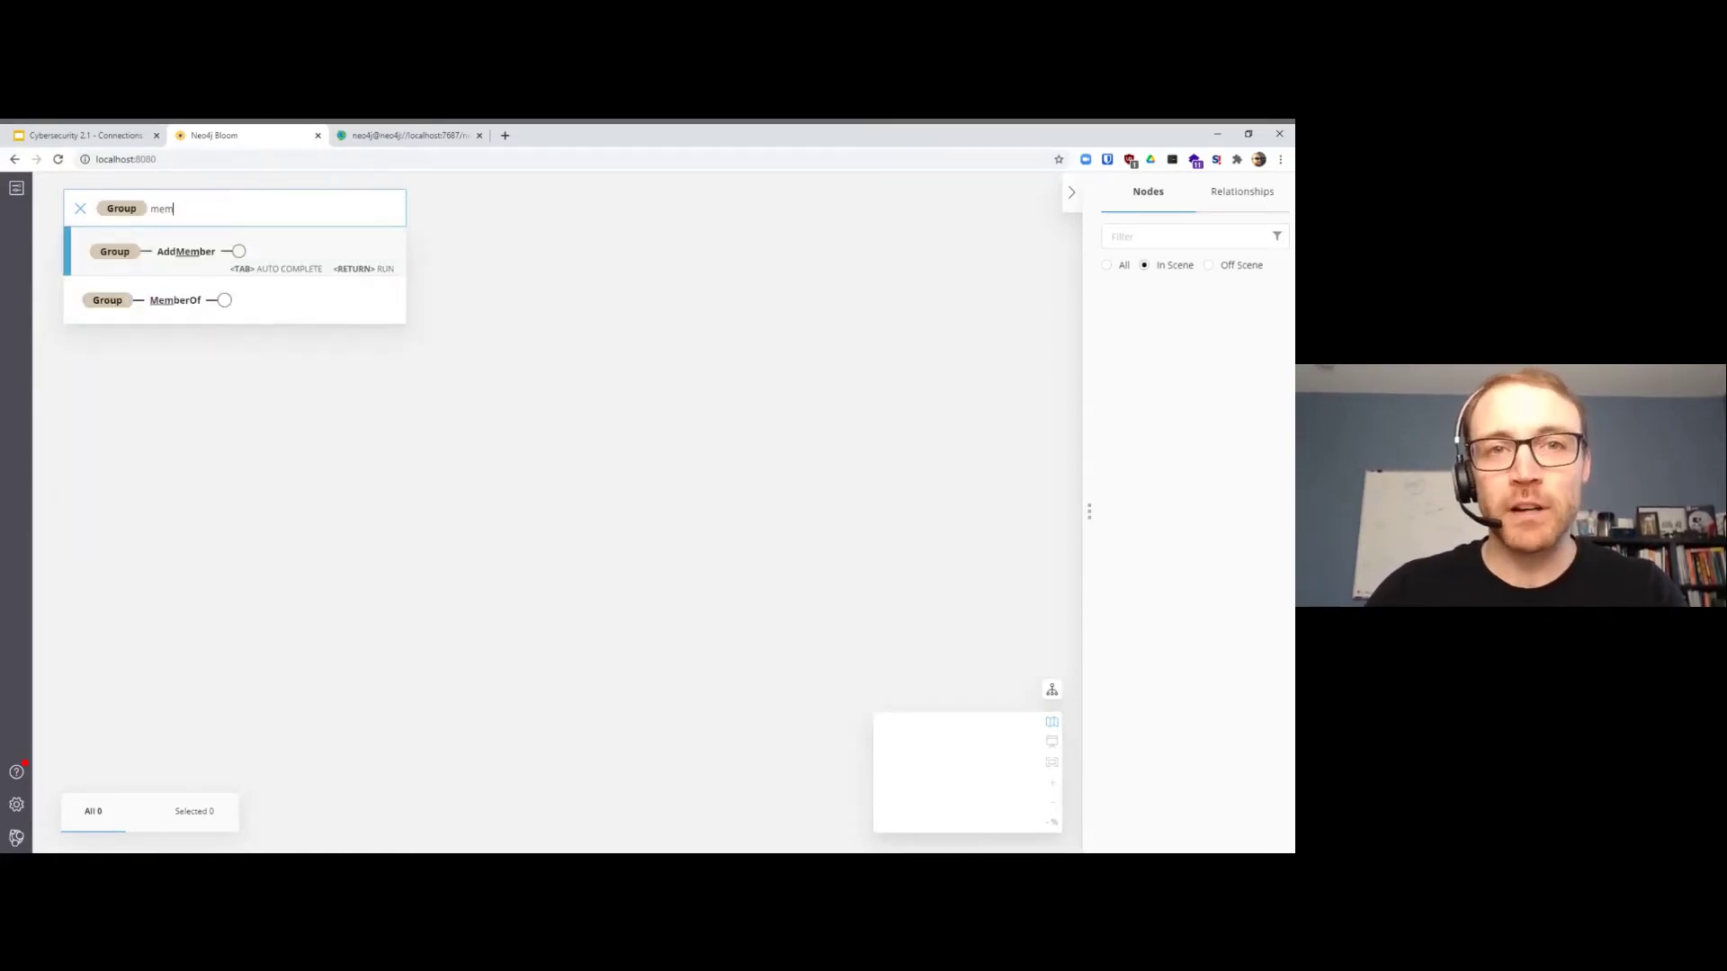
key(Down)
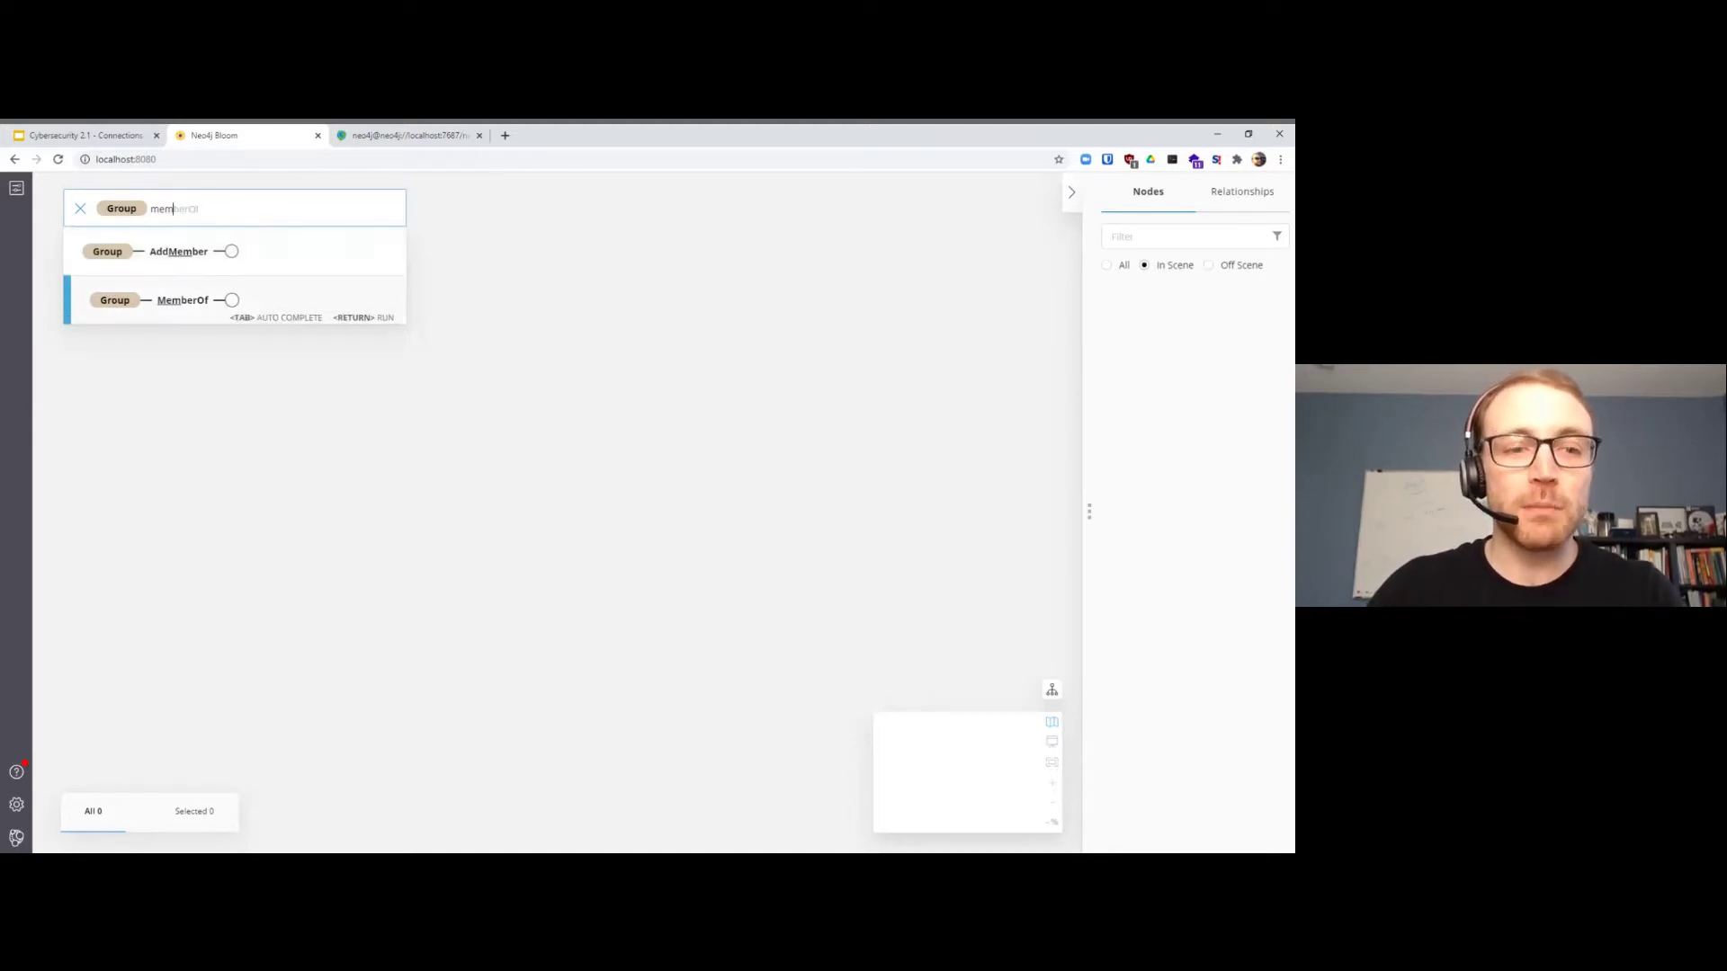
key(Tab)
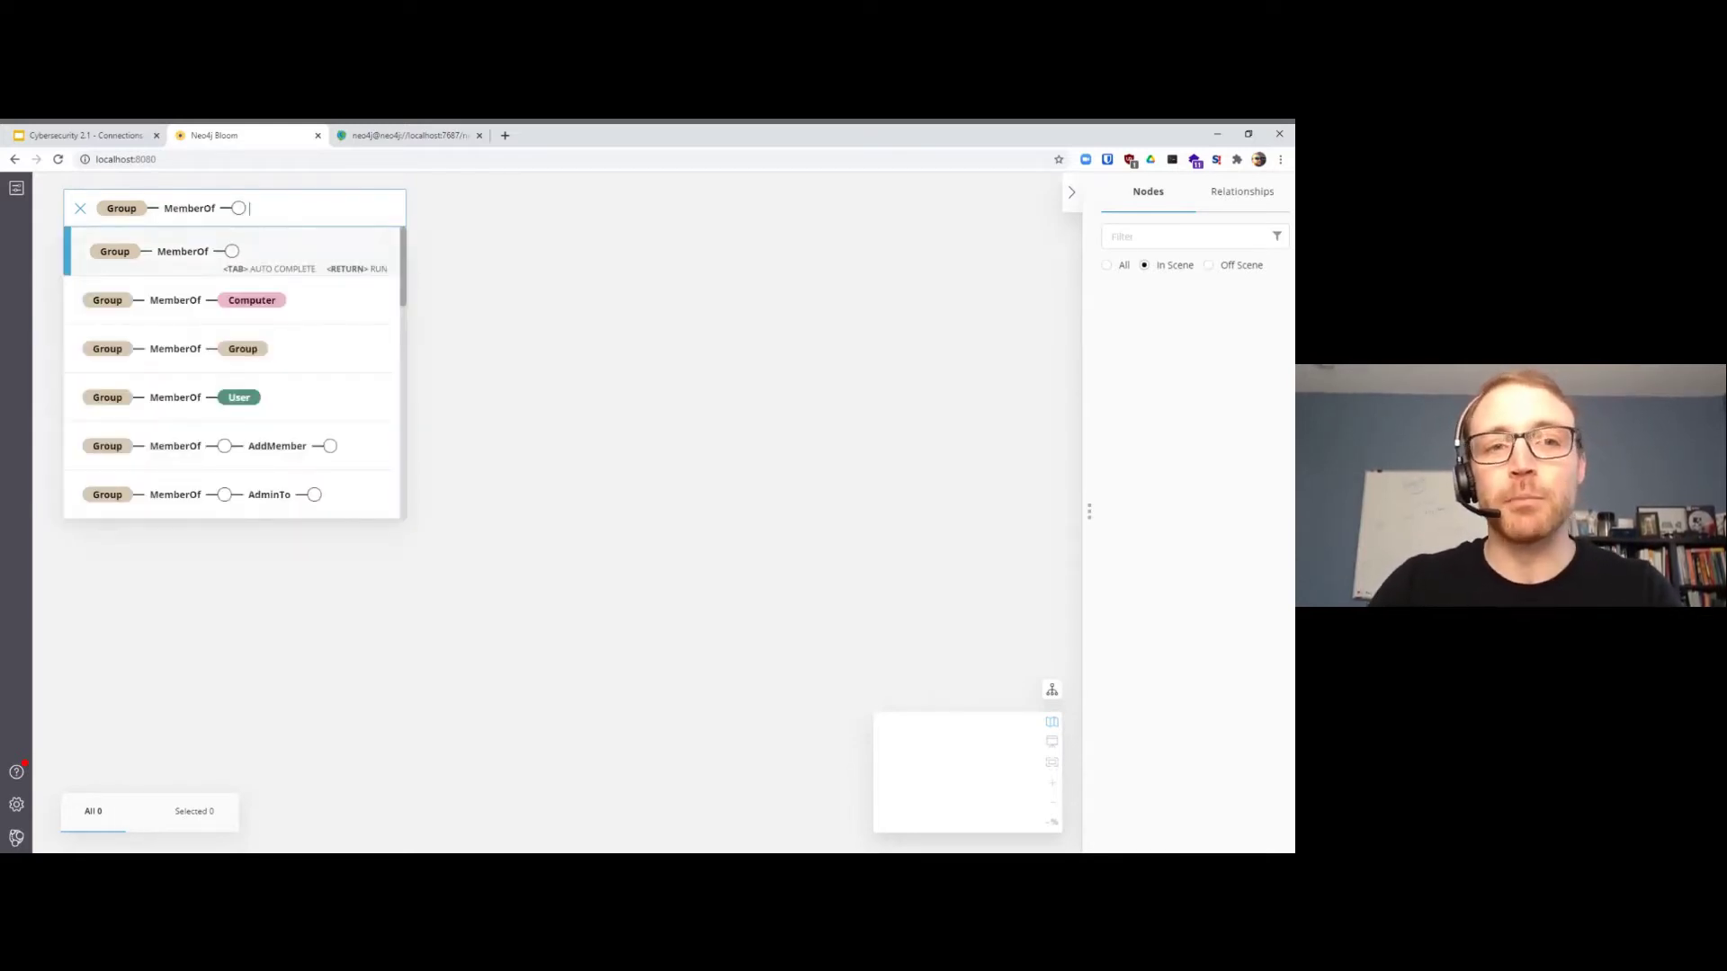
key(Down)
key(Down)
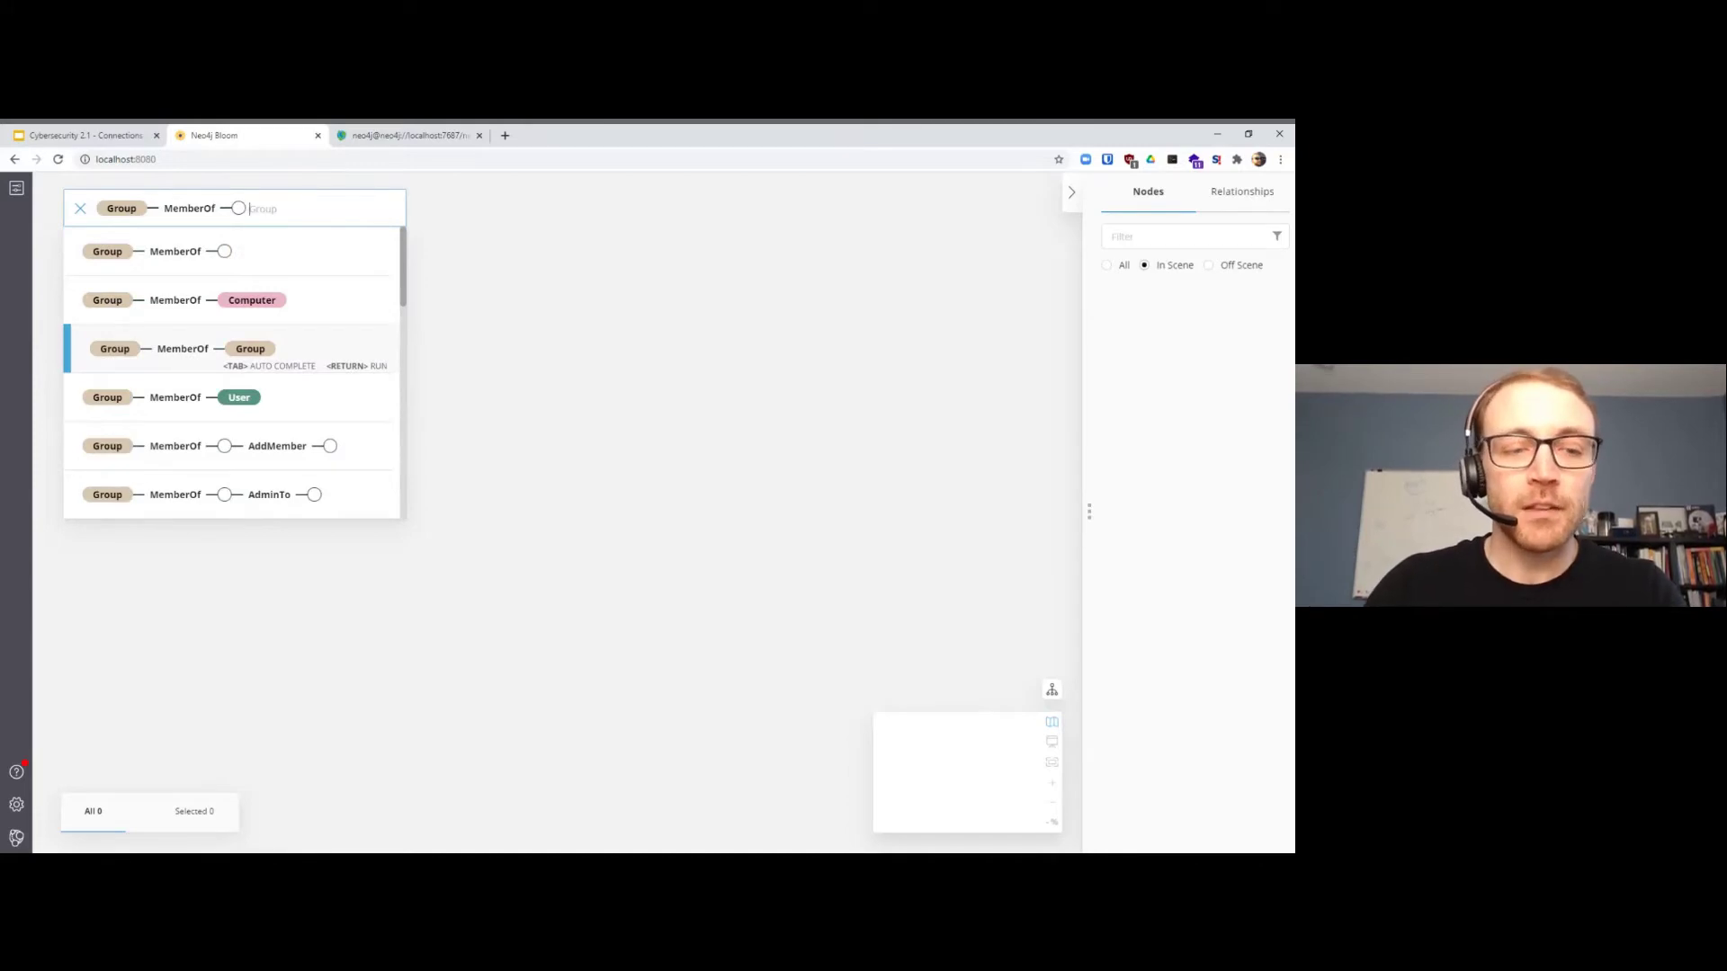
key(Tab)
key(Return)
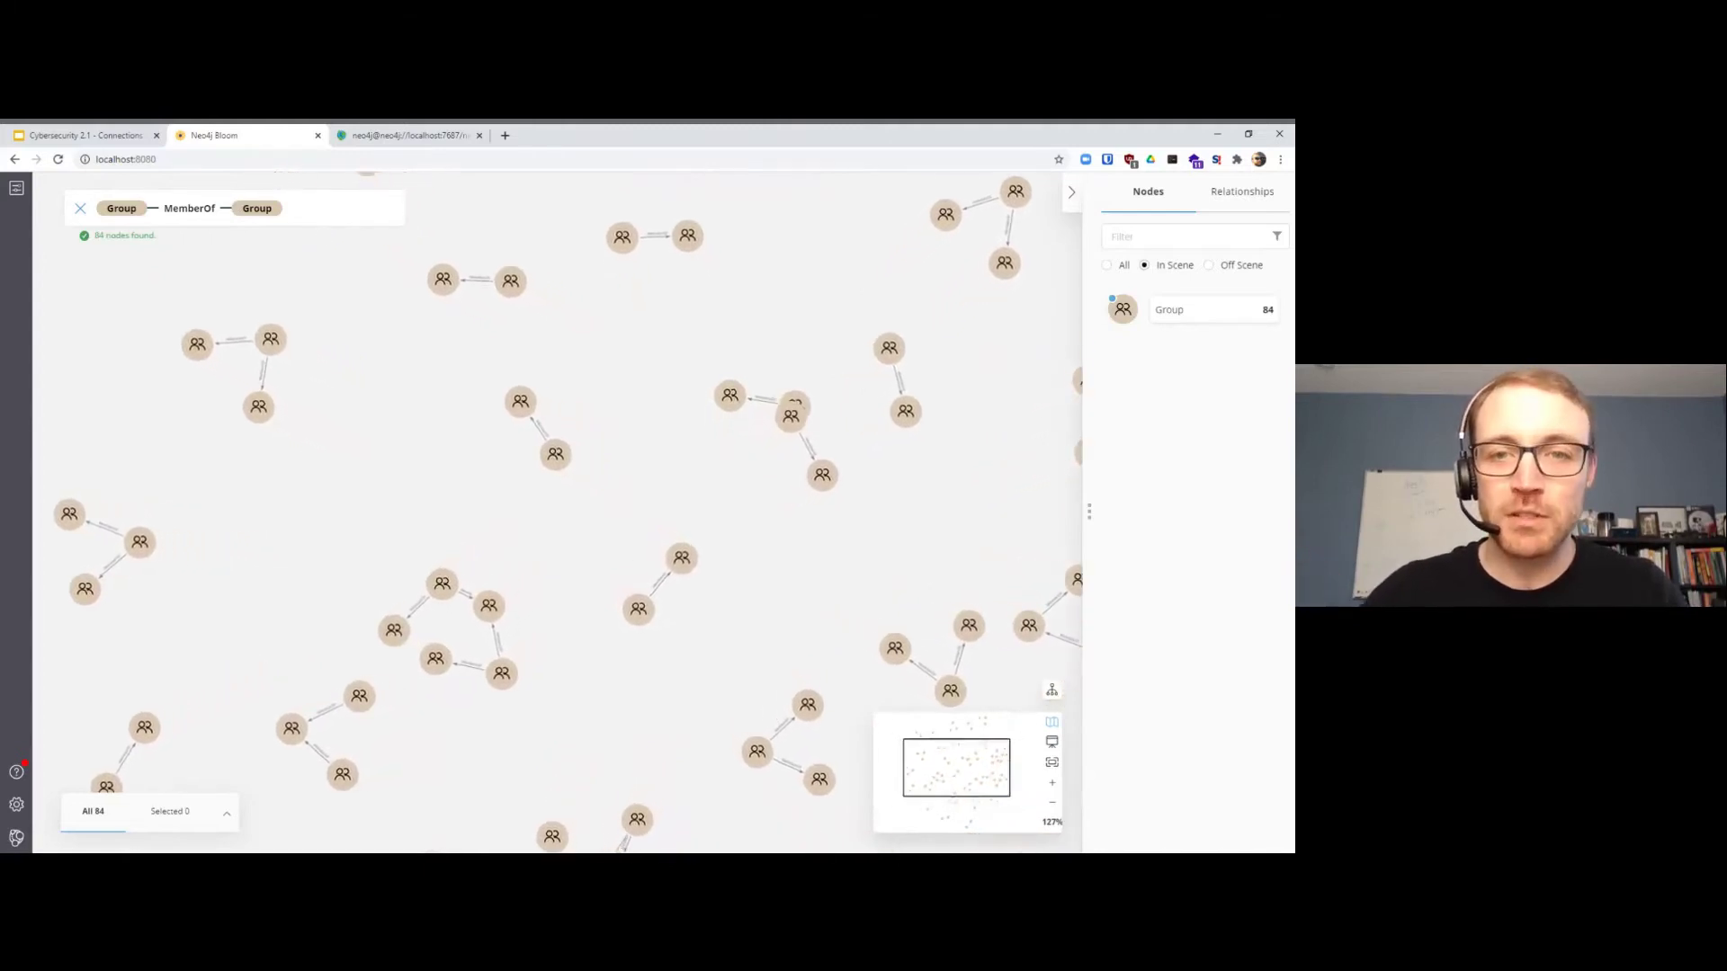
scroll(733, 309, down, 5)
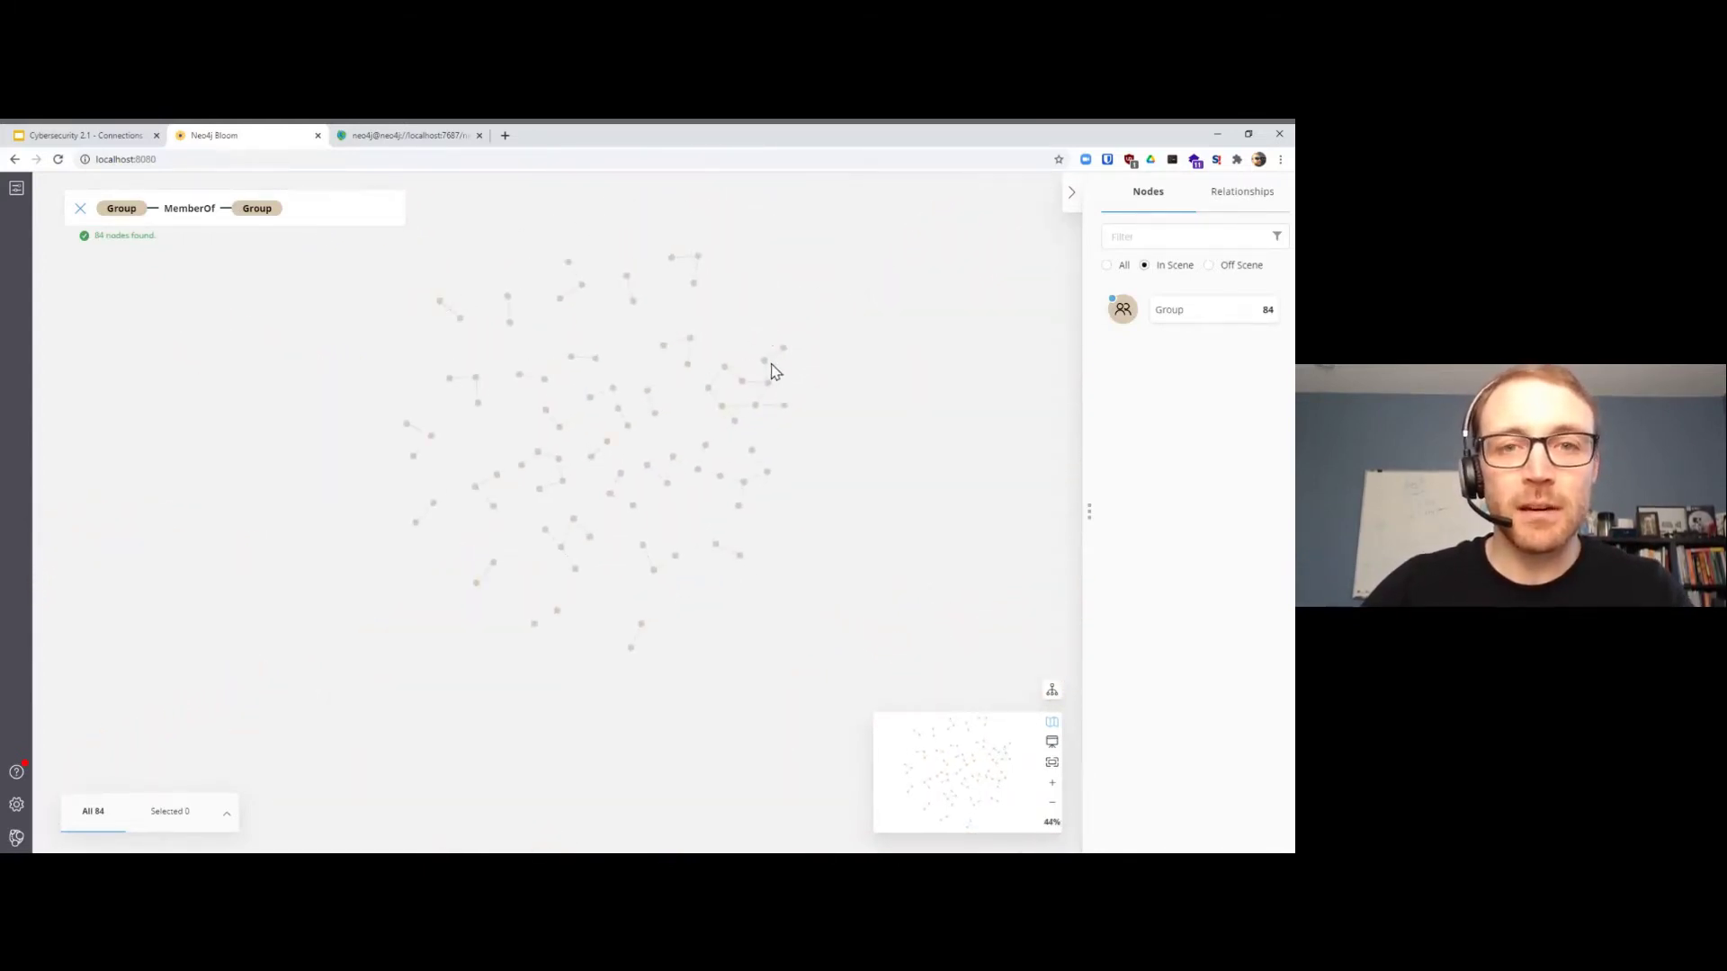
scroll(776, 389, up, 2)
scroll(778, 404, up, 1)
scroll(782, 406, up, 1)
scroll(782, 373, up, 1)
scroll(787, 405, up, 1)
scroll(744, 389, up, 1)
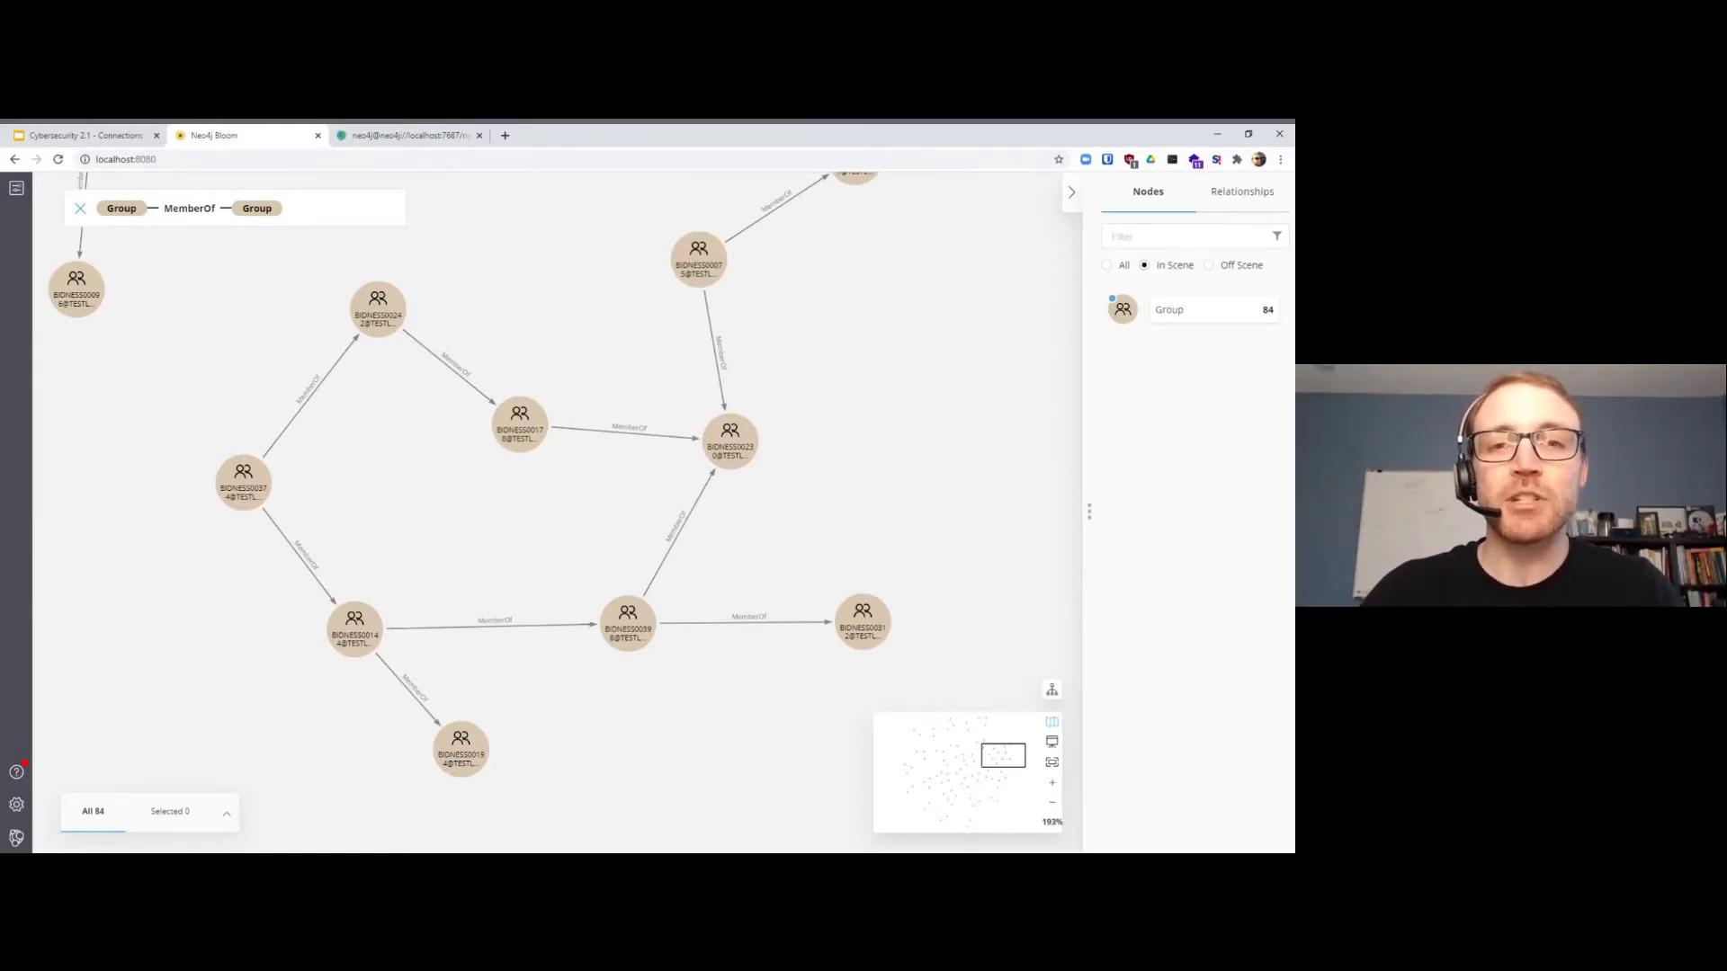
Step: Clear the search query and the entire scene, leaving zero nodes
click(79, 207)
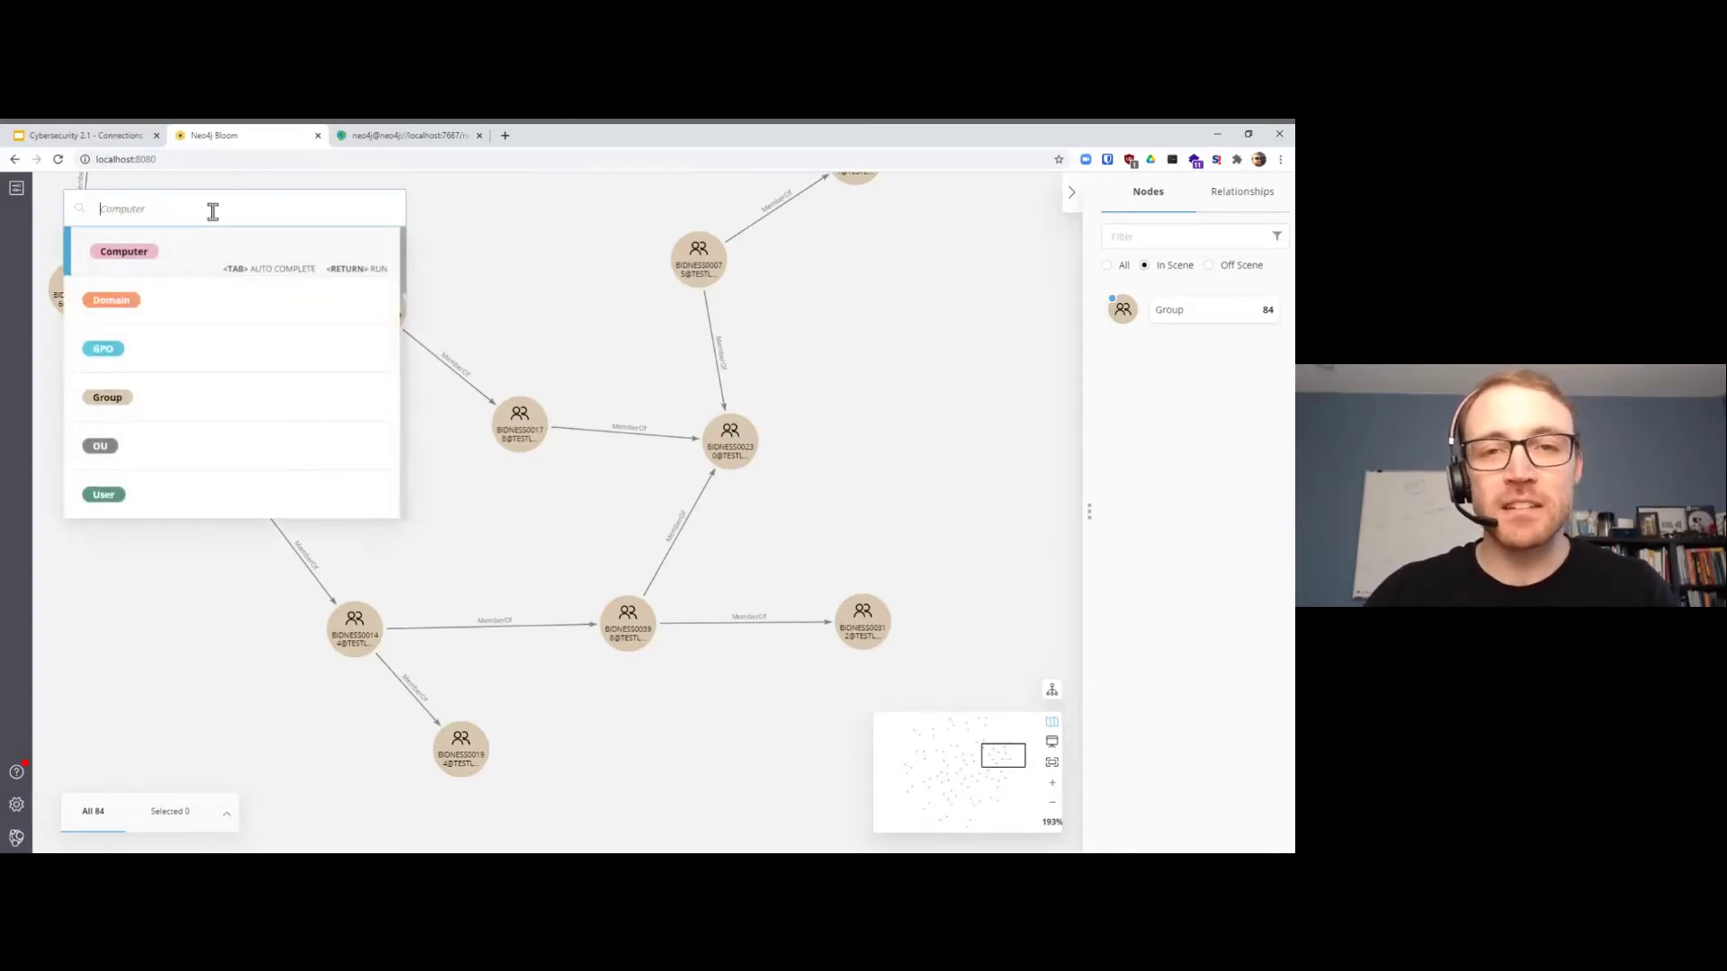
right_click(452, 267)
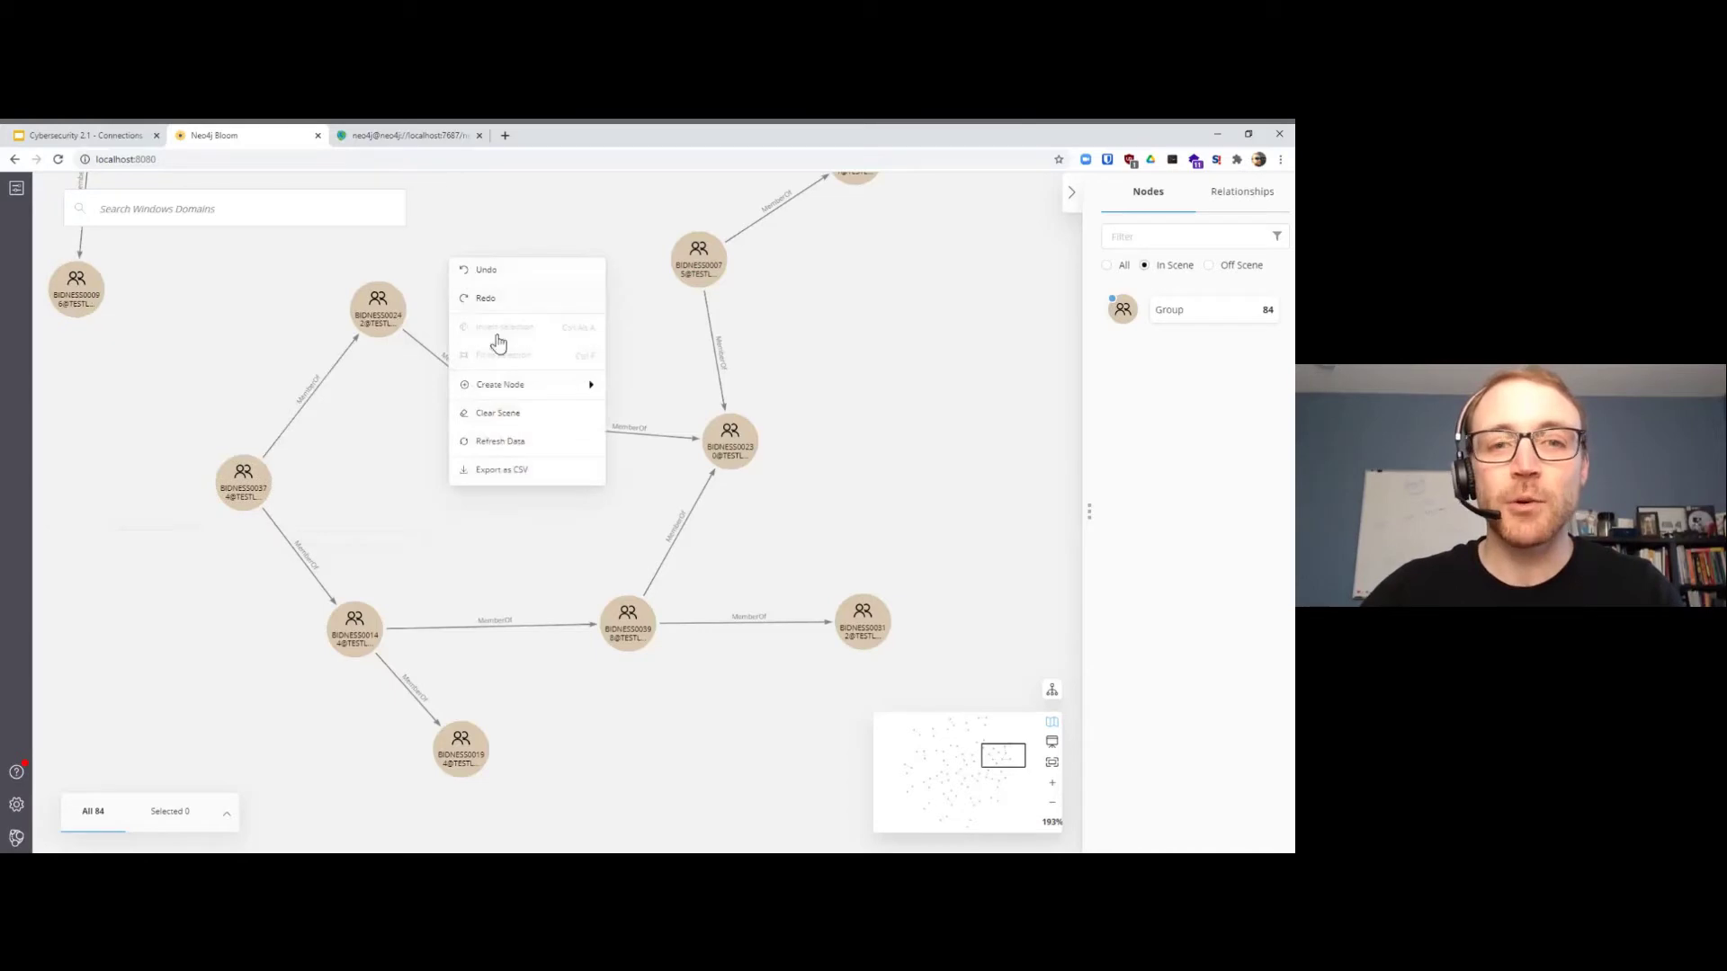
click(505, 412)
click(289, 220)
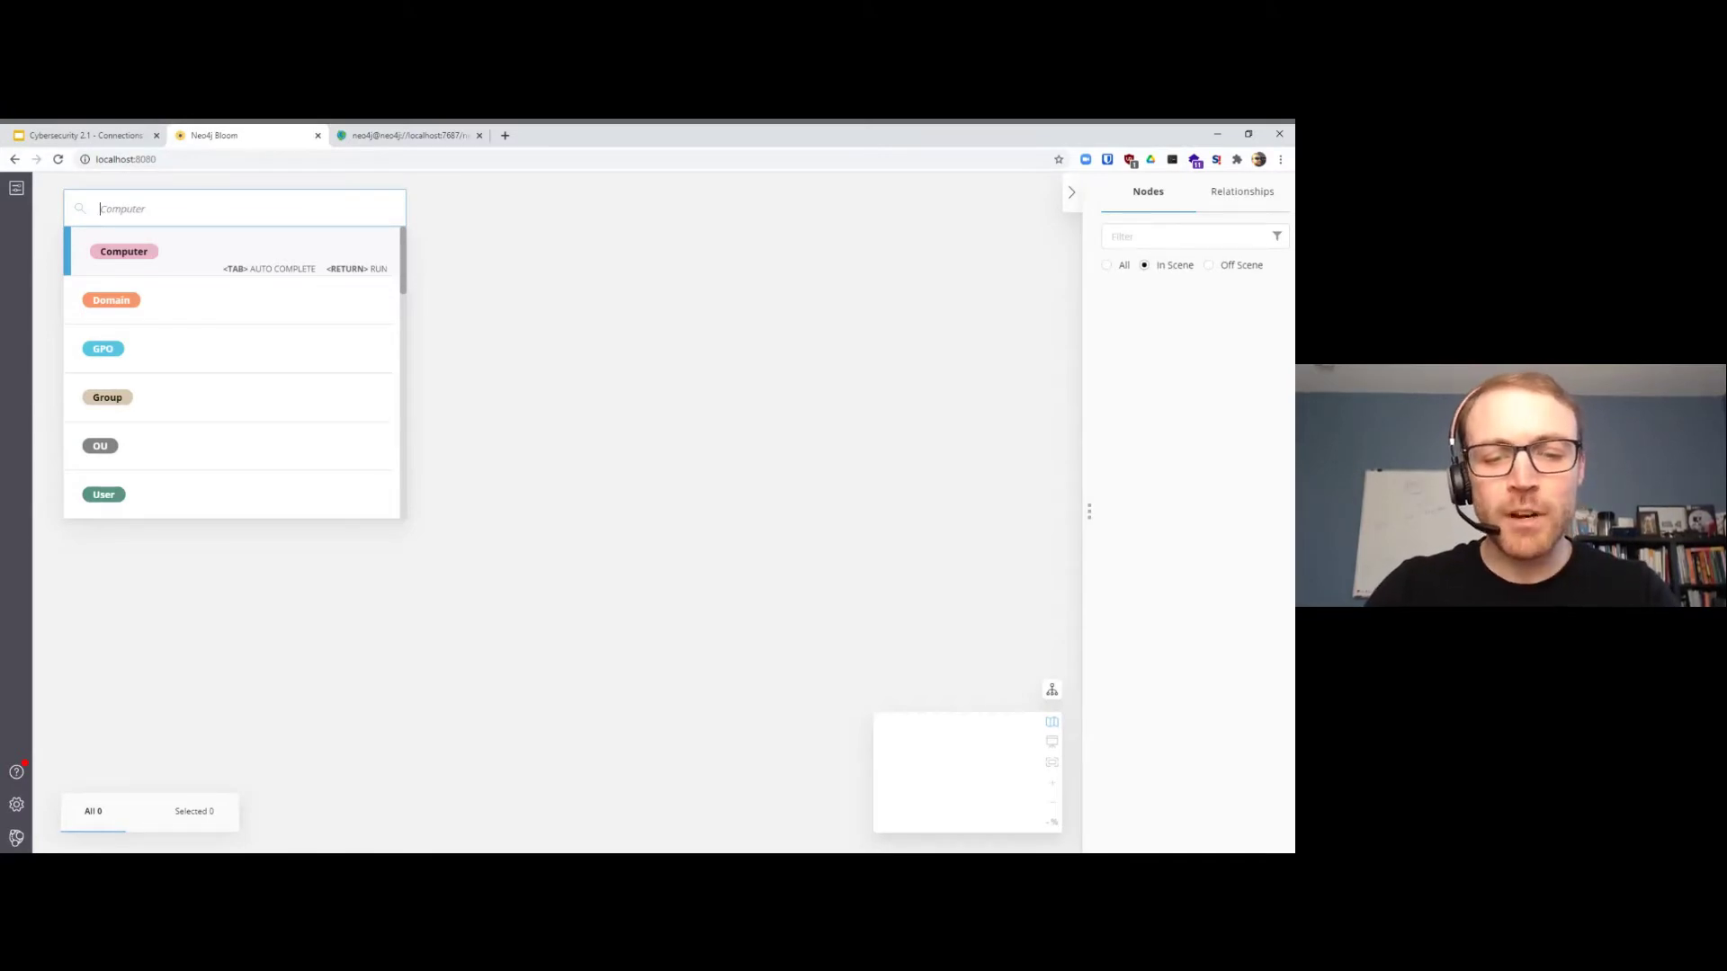
text(rdp)
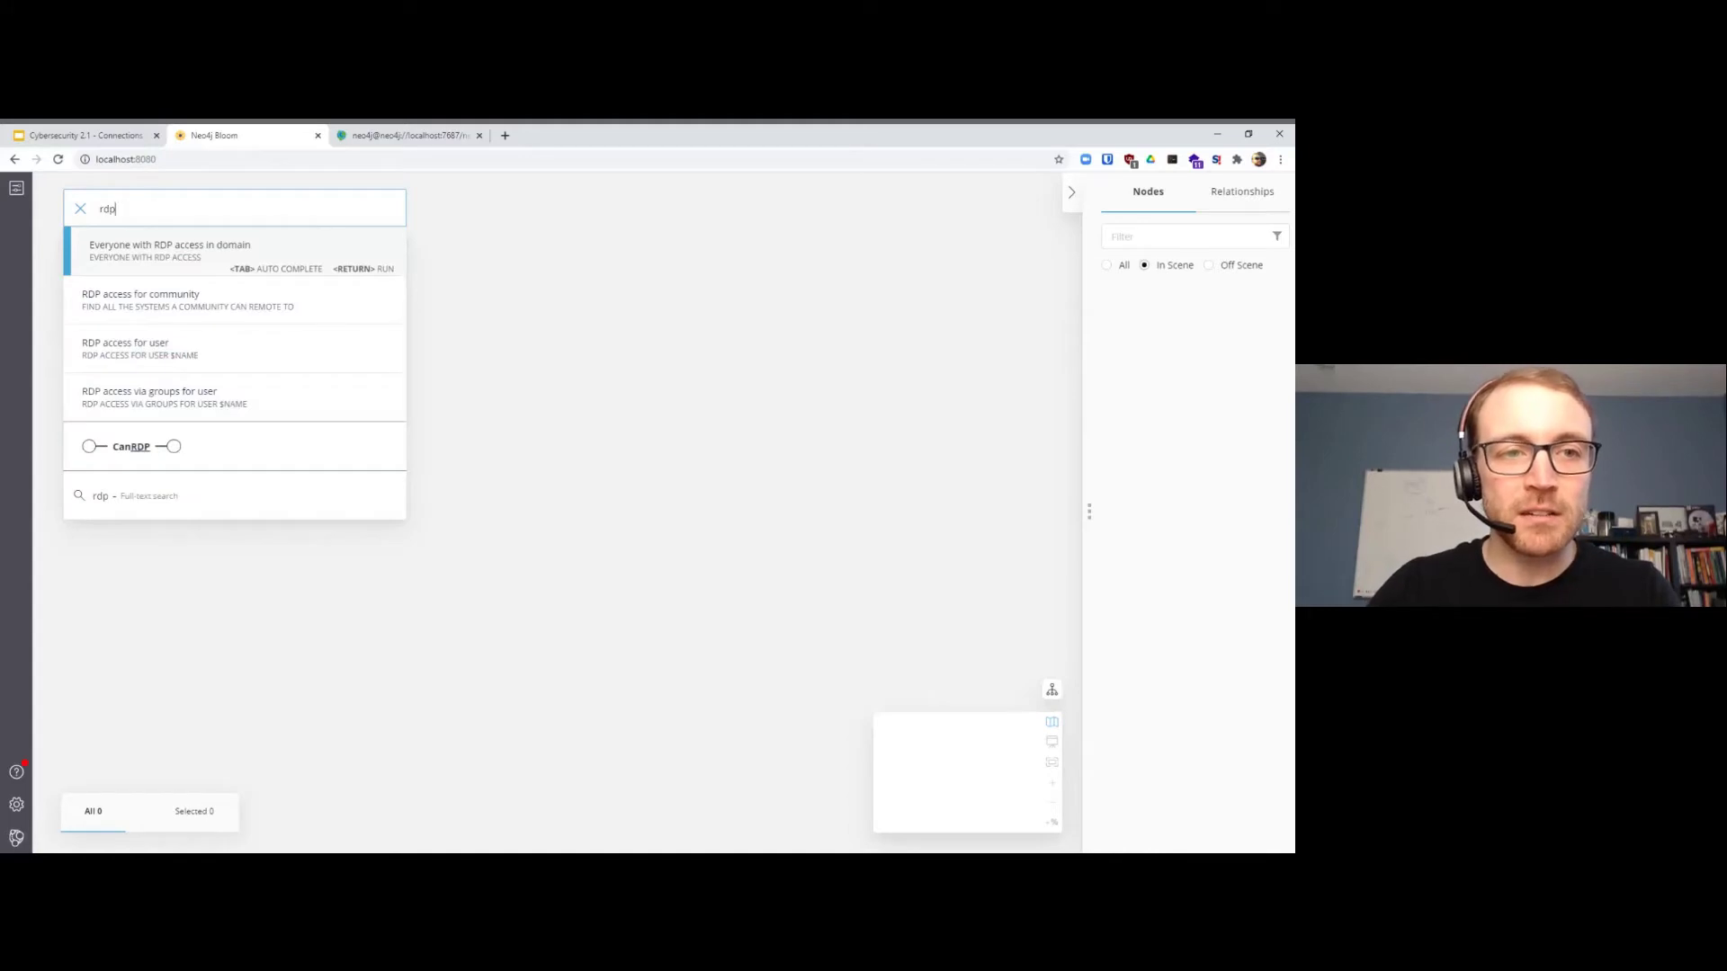
key(Down)
key(Down)
key(Tab)
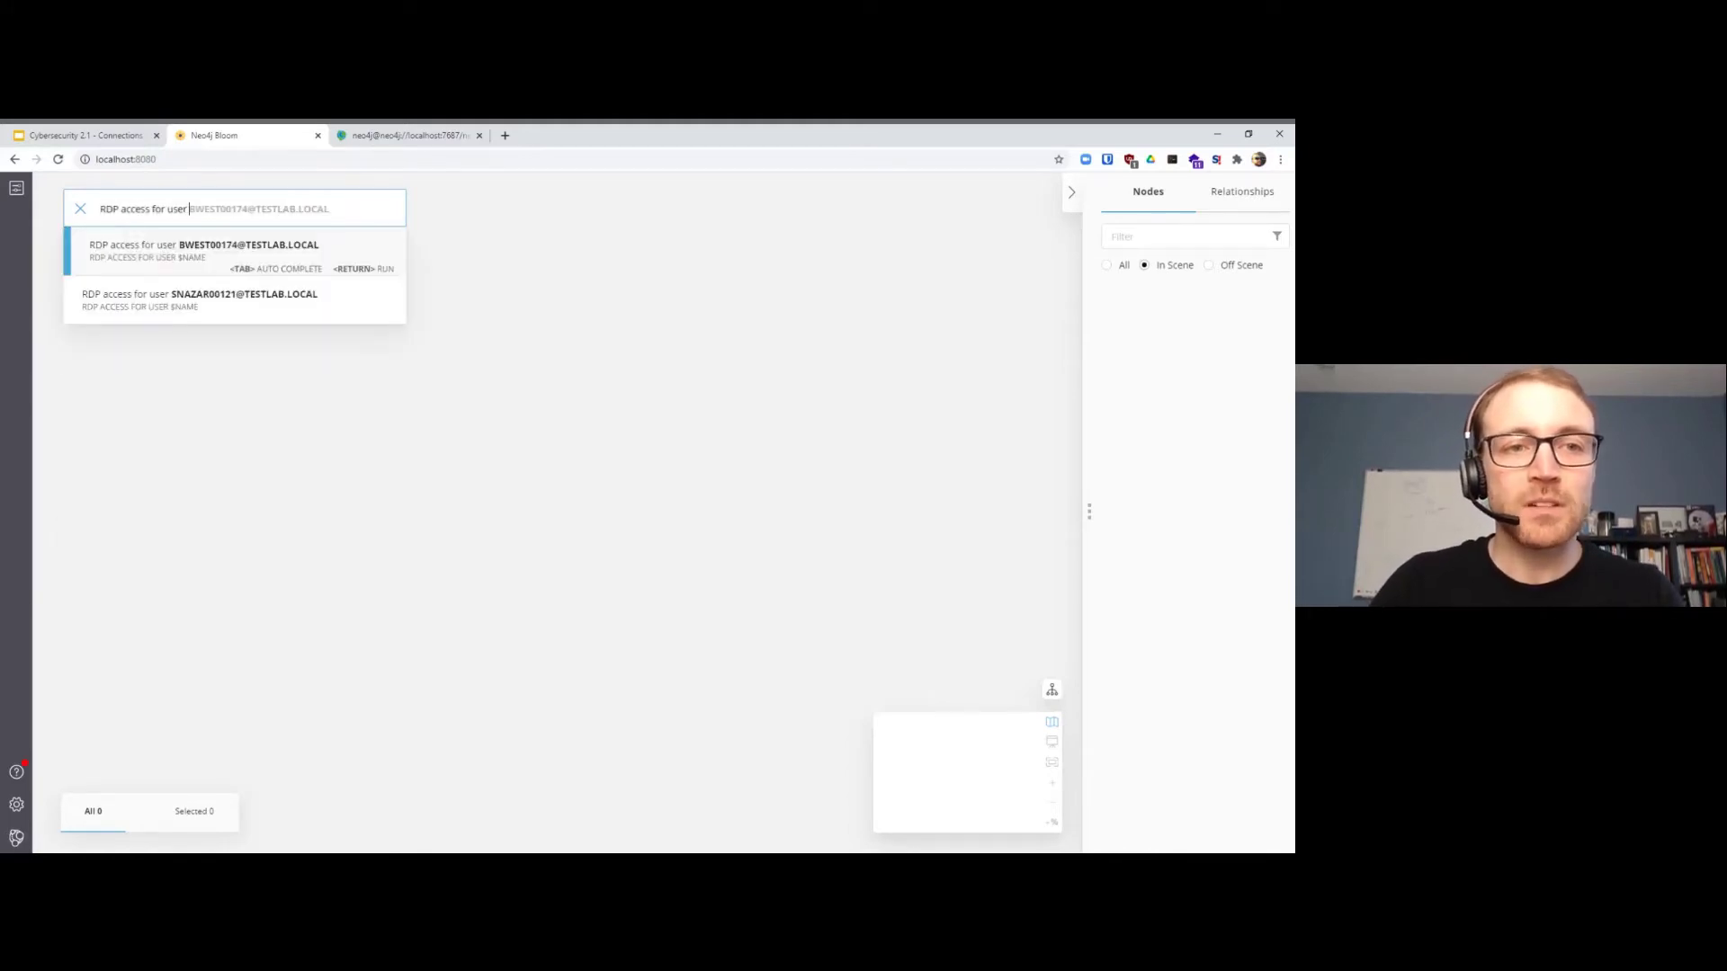
key(Tab)
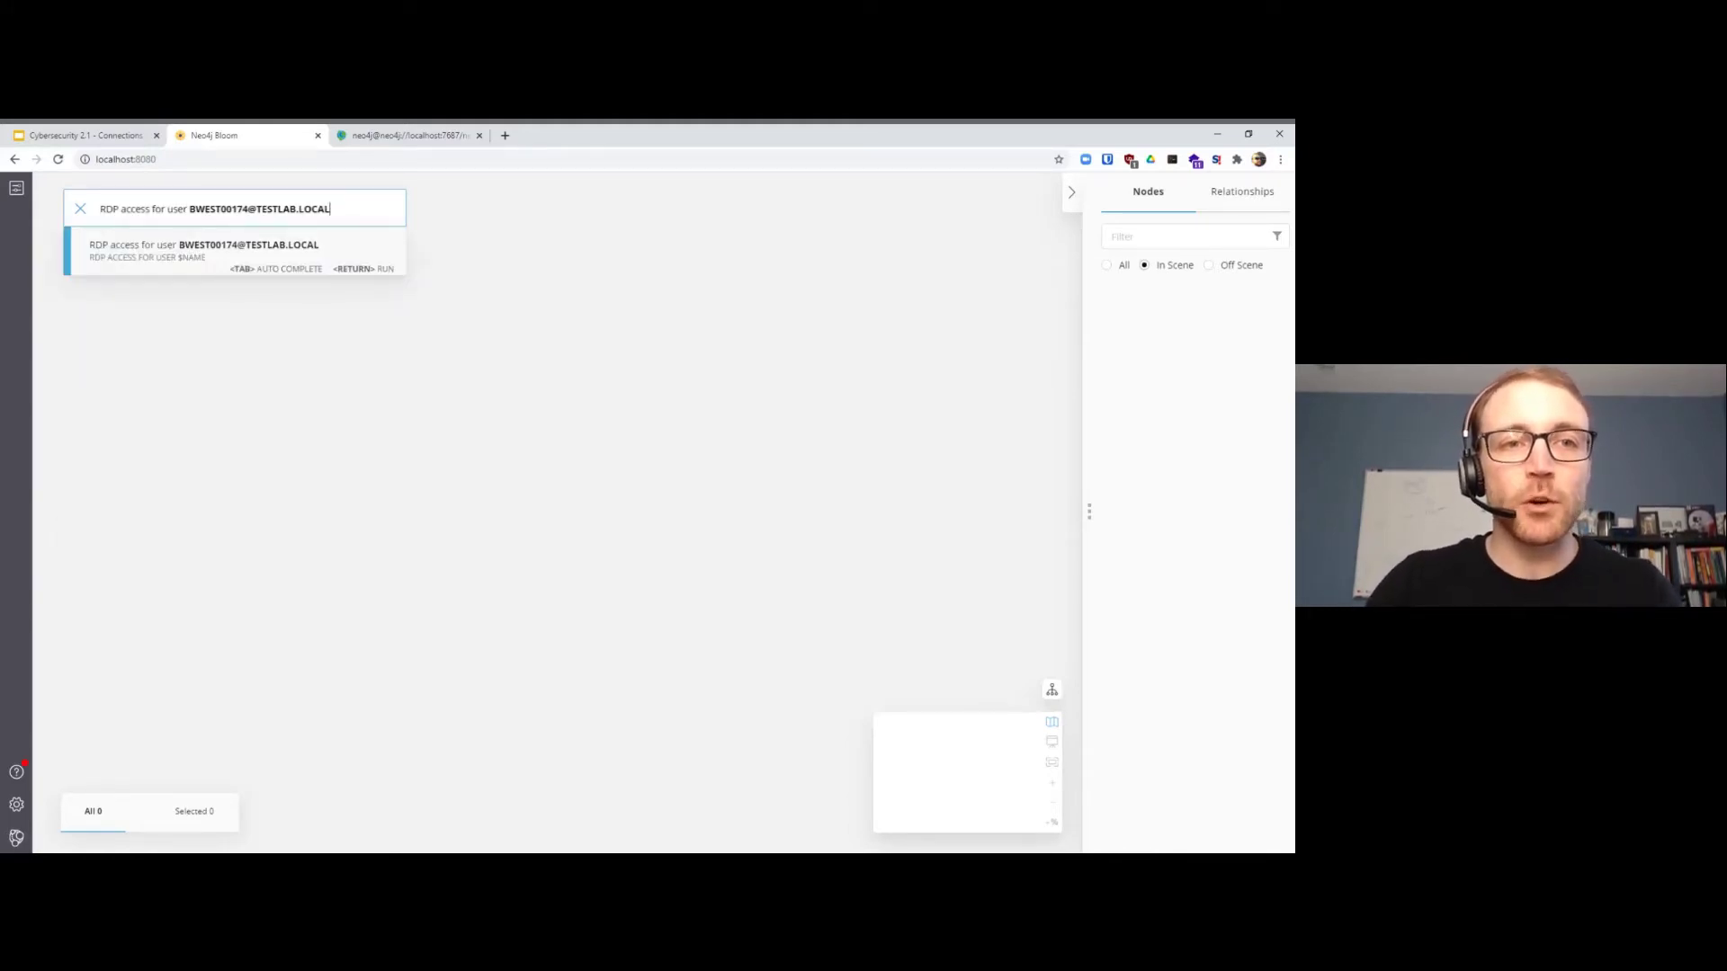
key(Return)
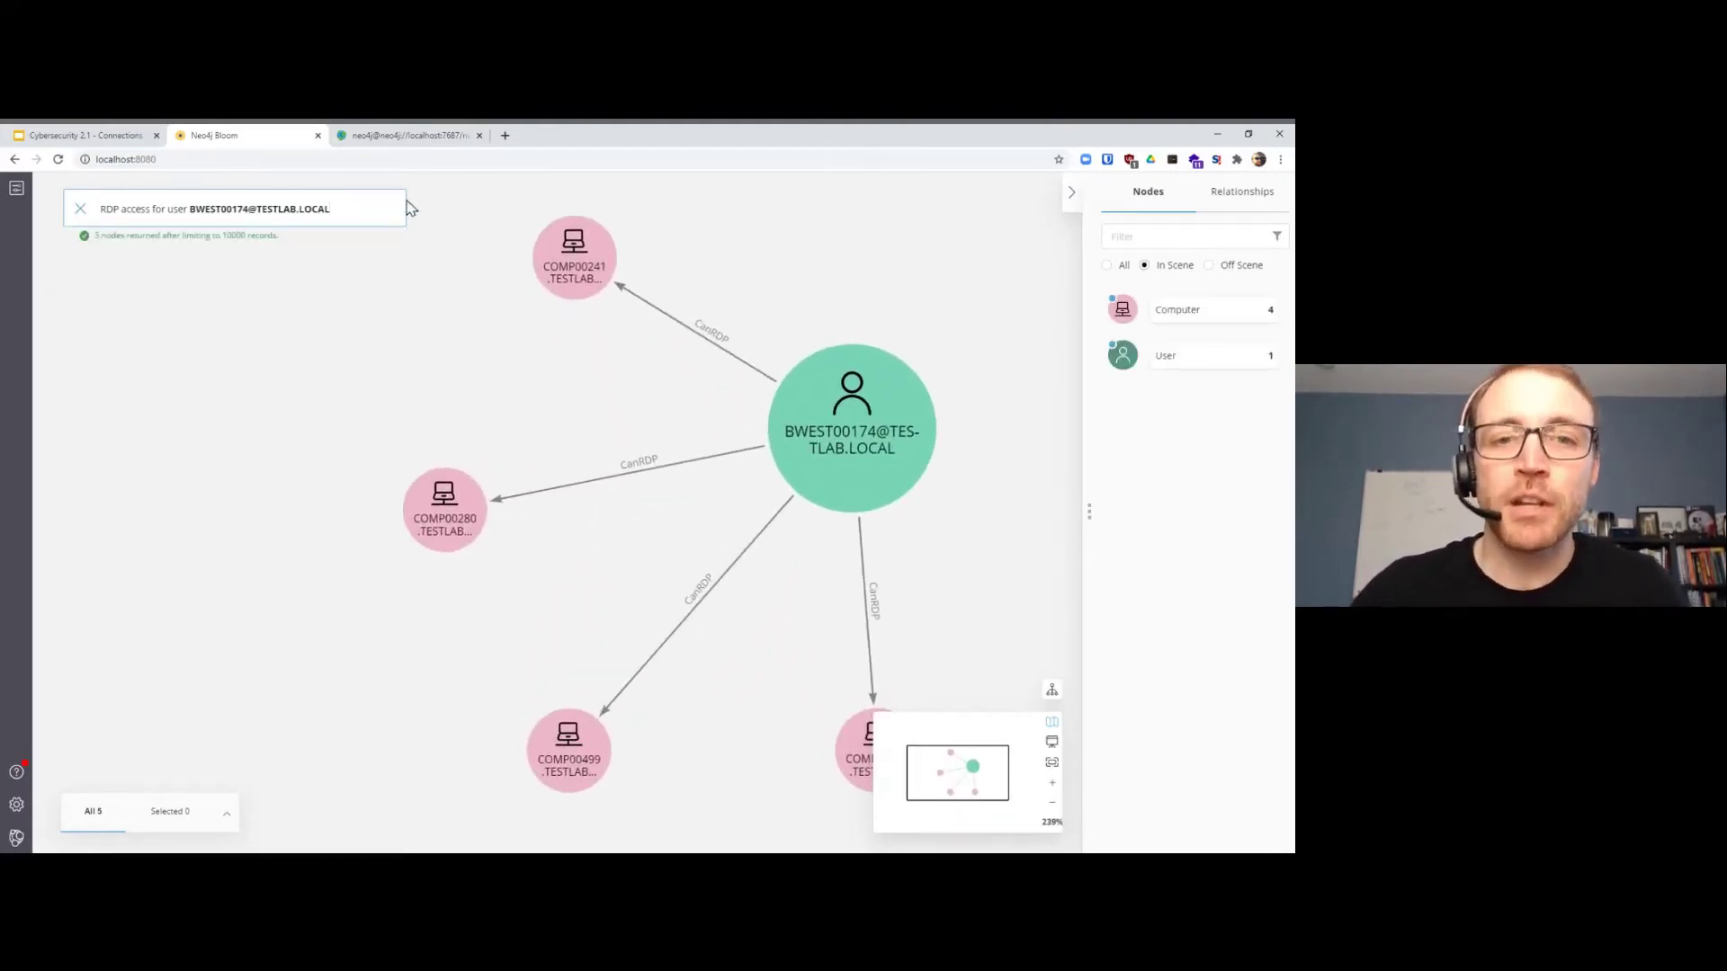
drag(823, 415, 718, 459)
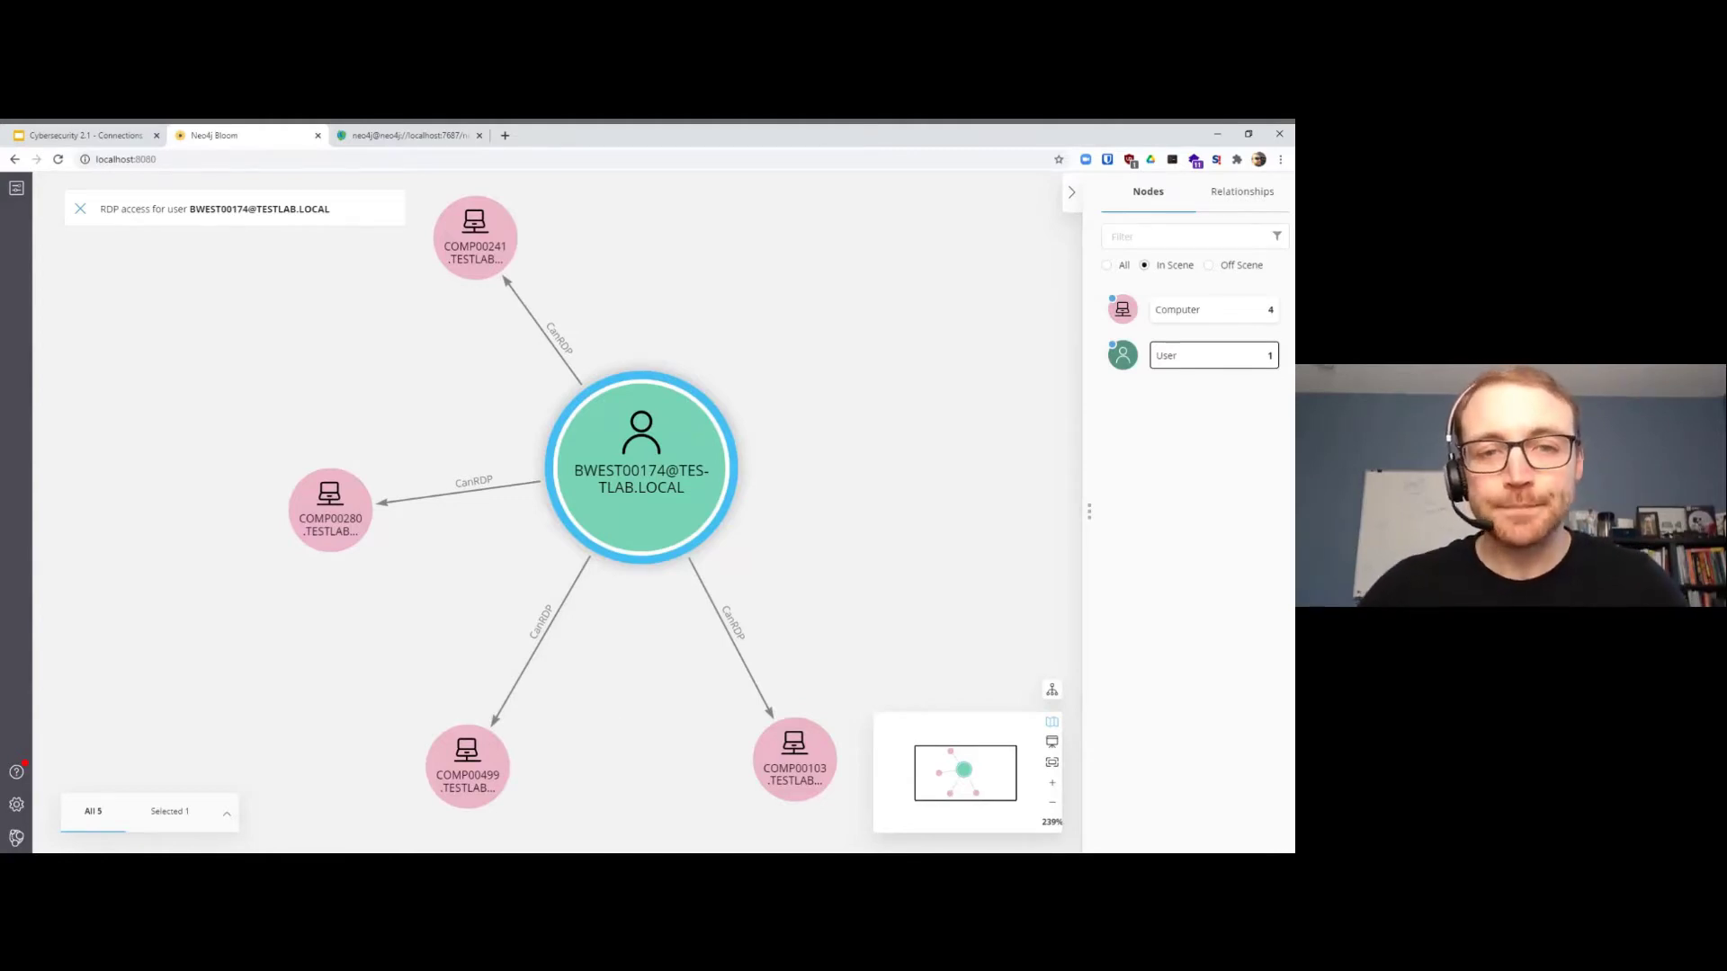
click(96, 213)
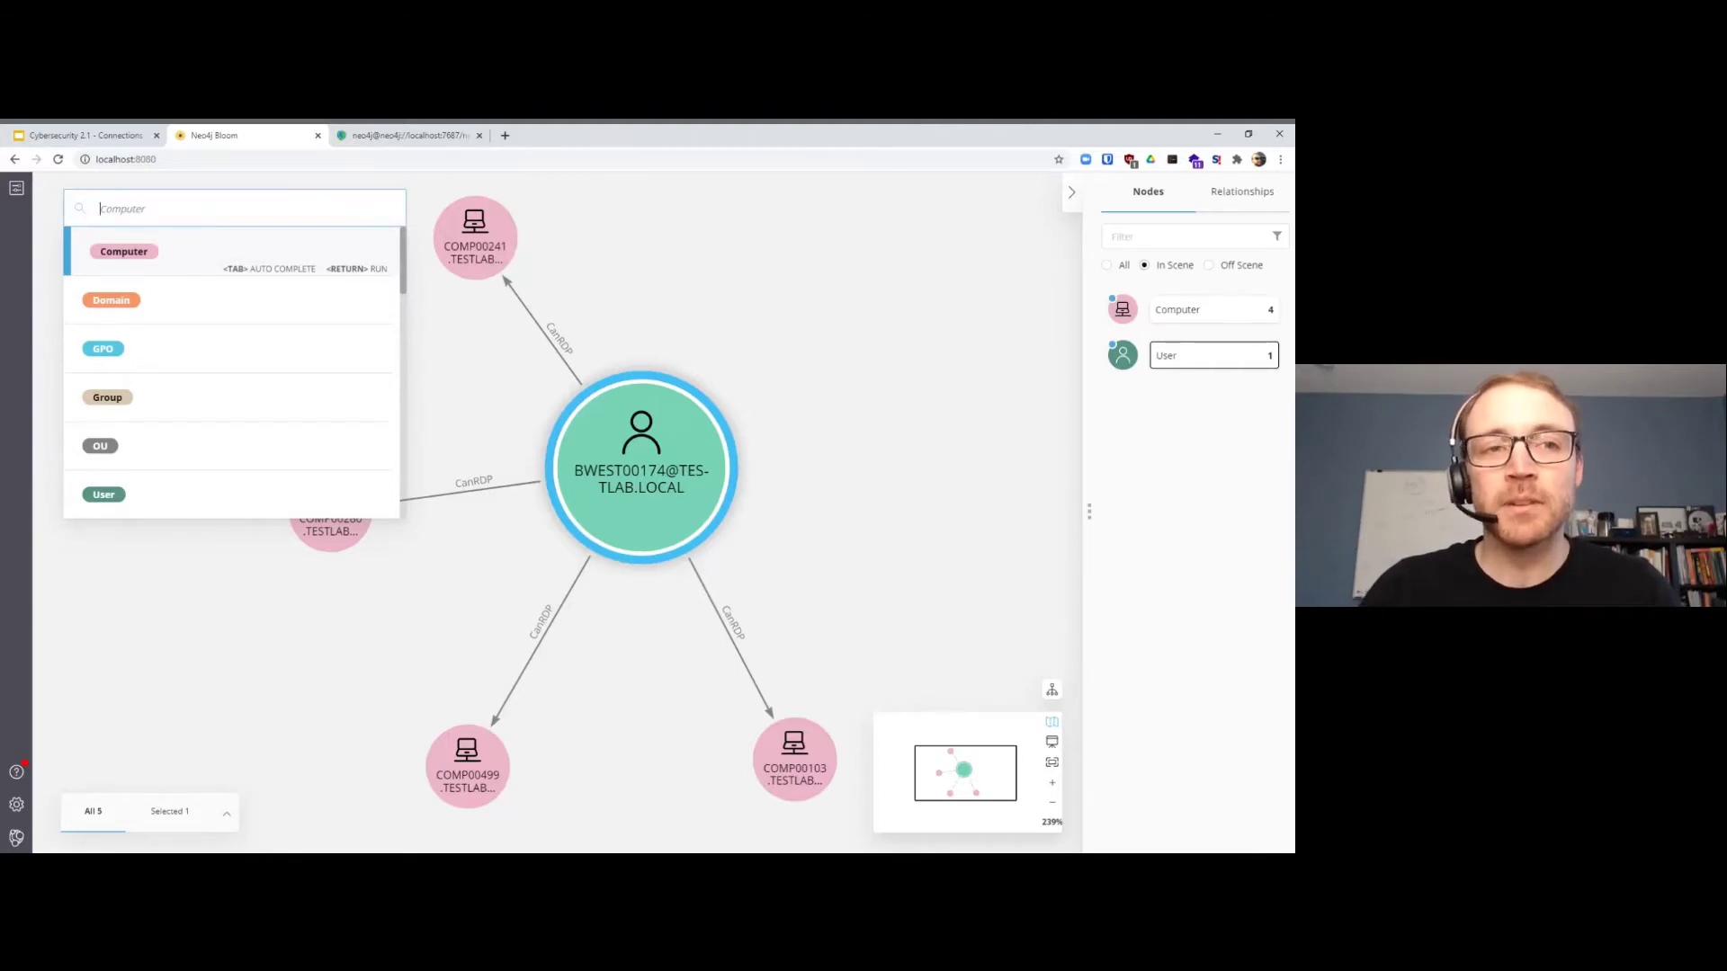
text(rd)
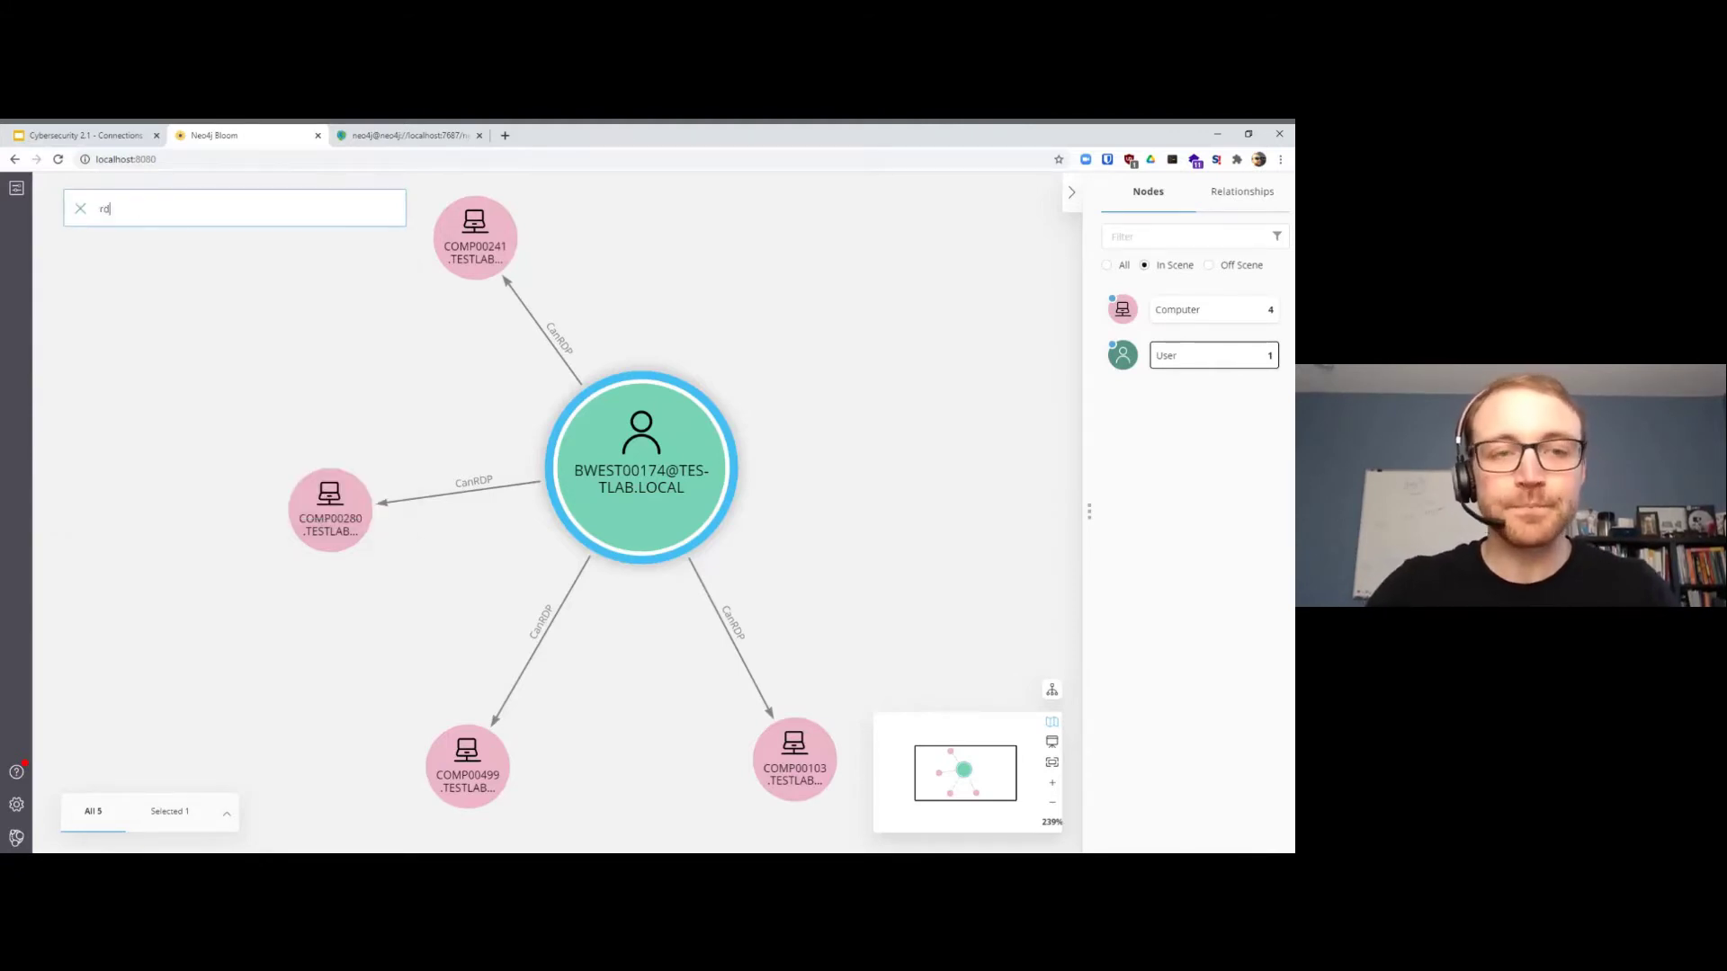
text(p)
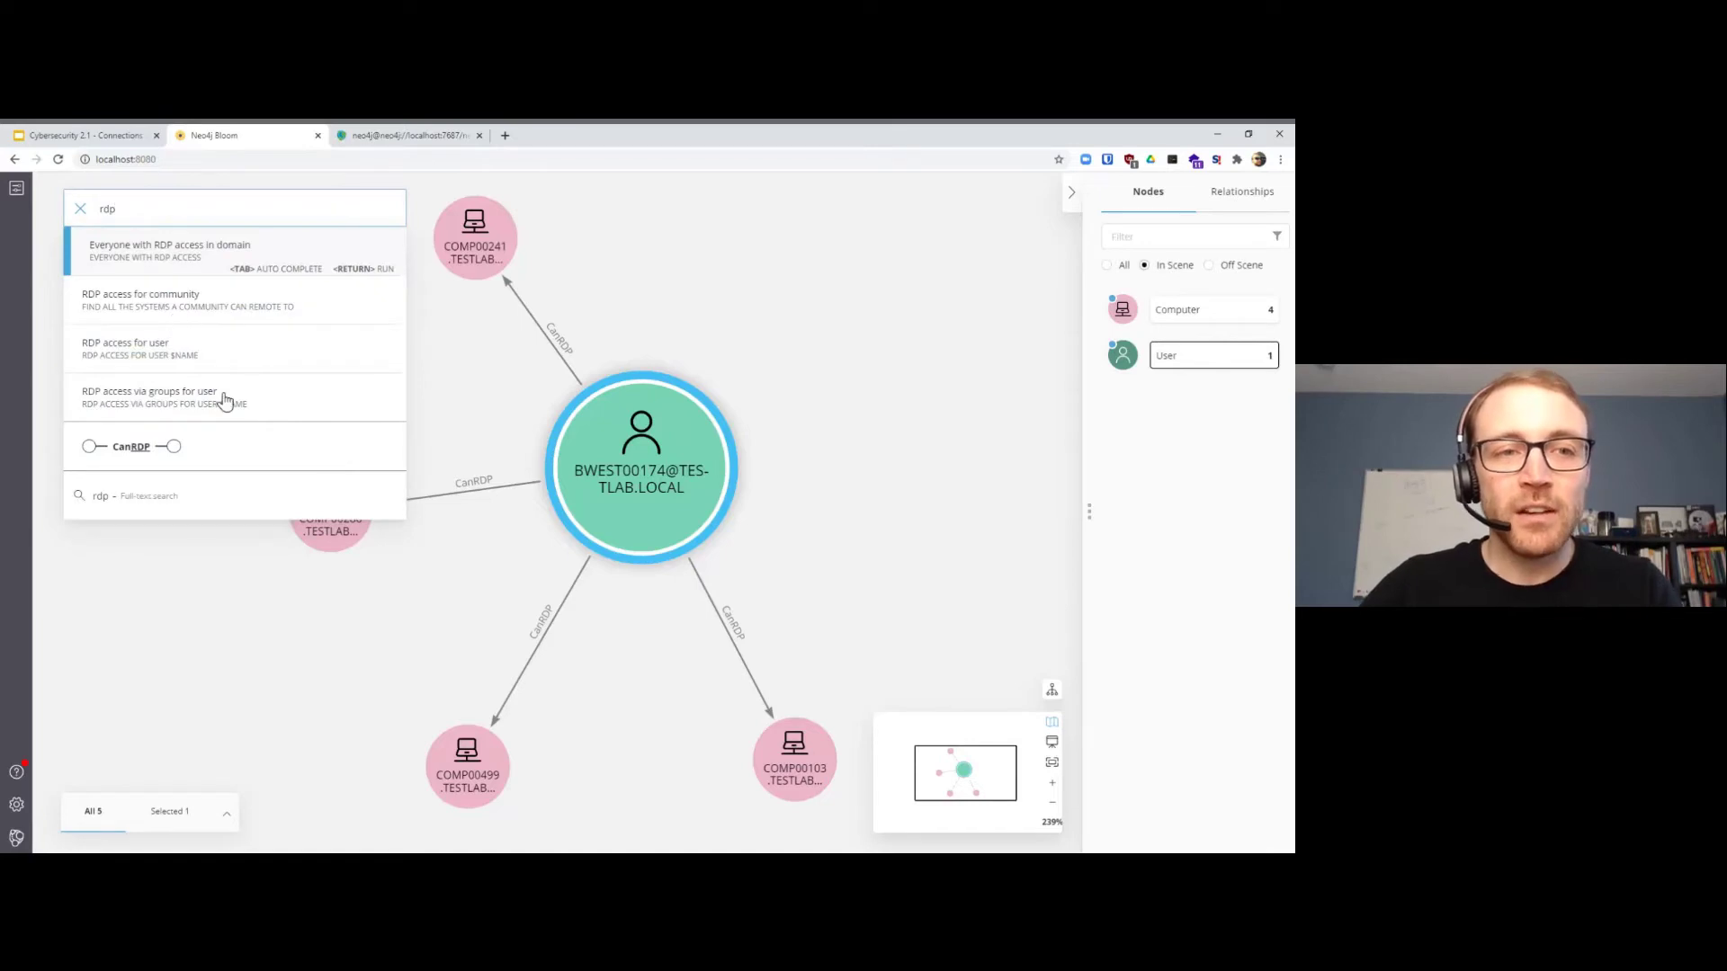
click(225, 397)
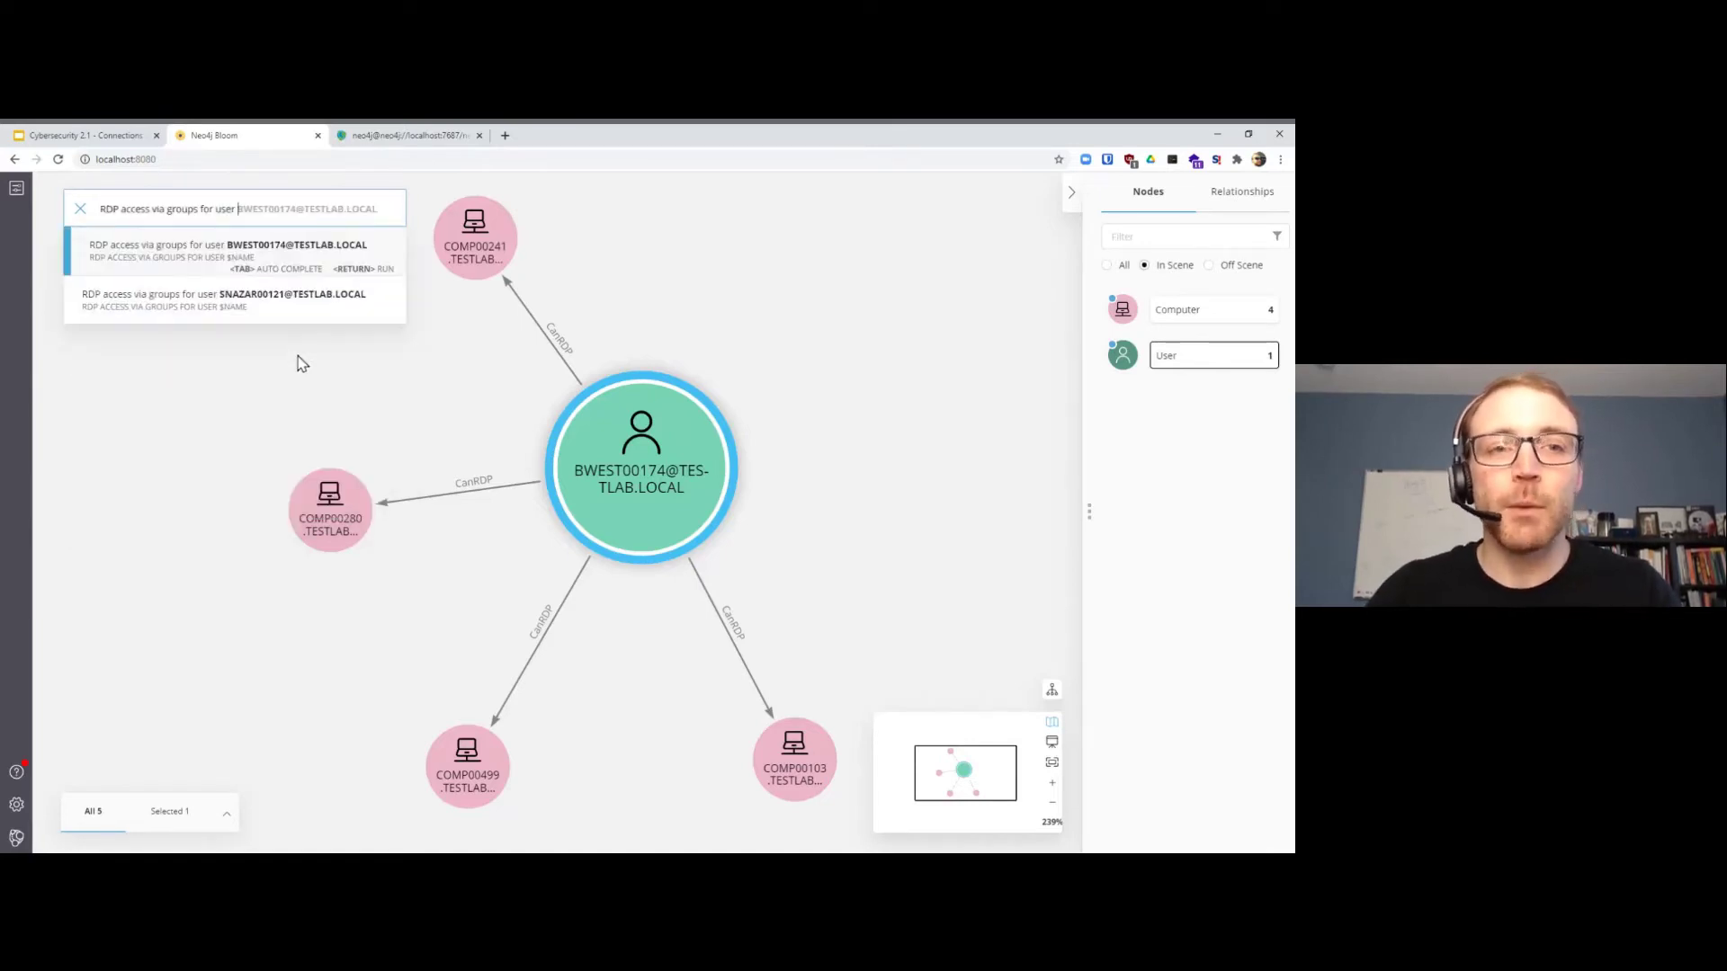
key(Tab)
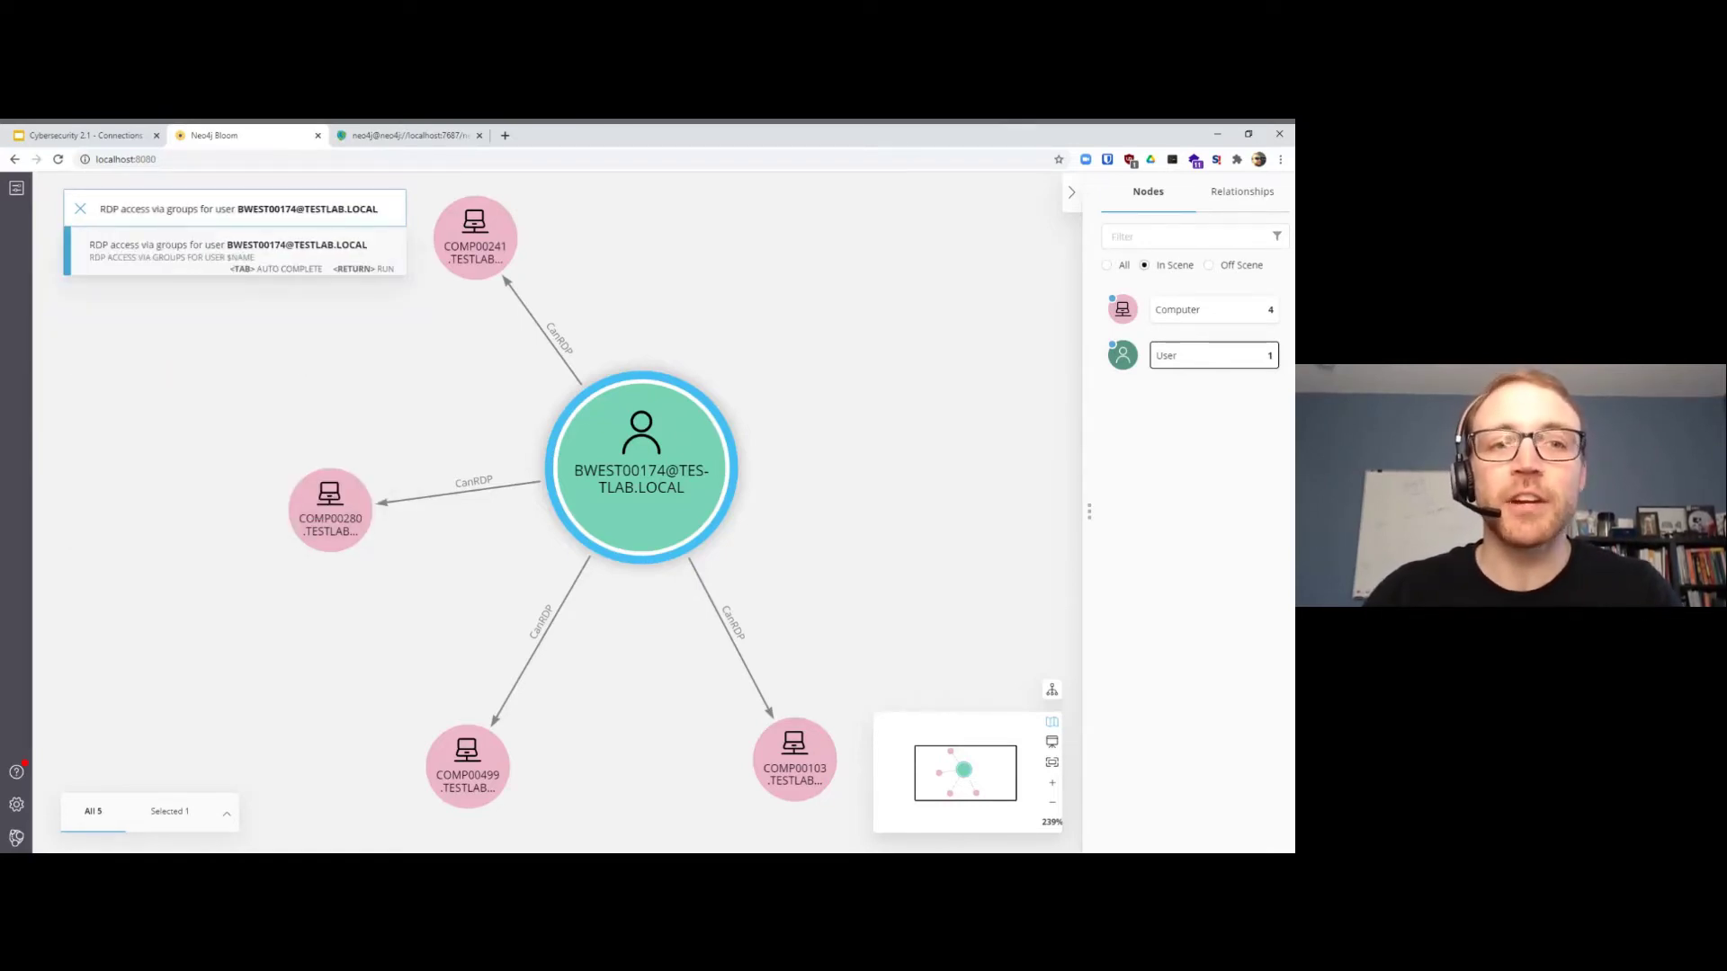
key(Return)
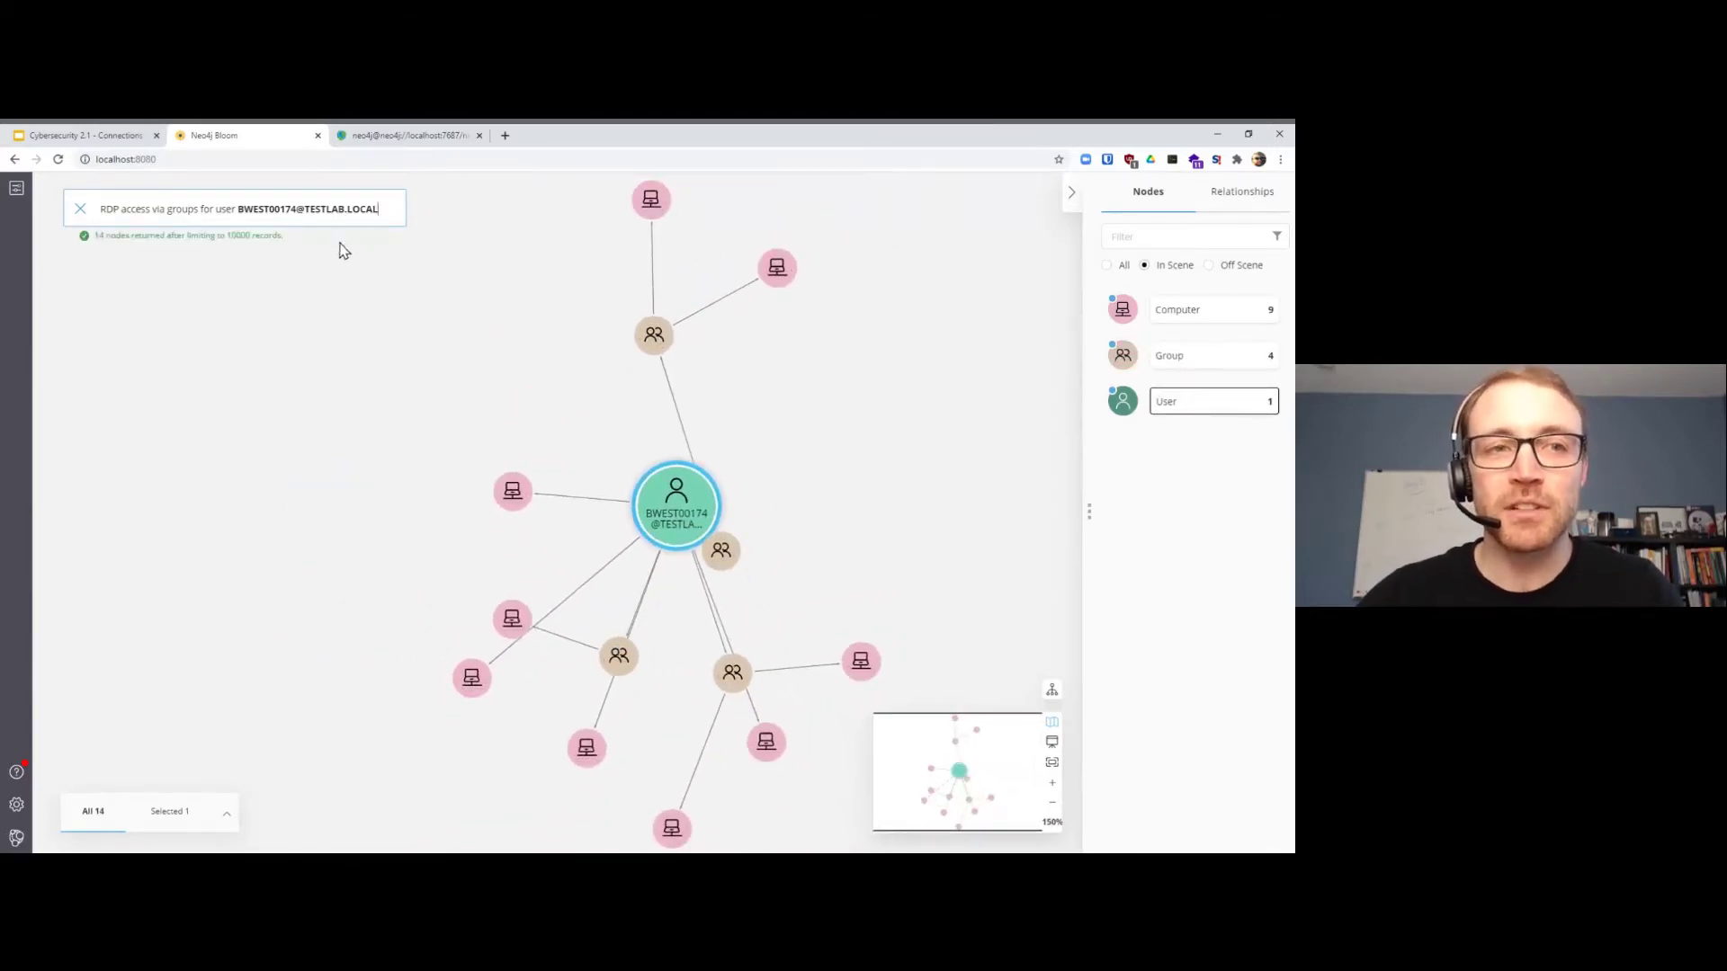
mouse_move(561, 451)
mouse_down()
mouse_move(448, 445)
mouse_move(359, 489)
mouse_up()
mouse_move(585, 310)
mouse_down()
mouse_move(674, 387)
mouse_move(706, 444)
mouse_up()
scroll(655, 502, up, 3)
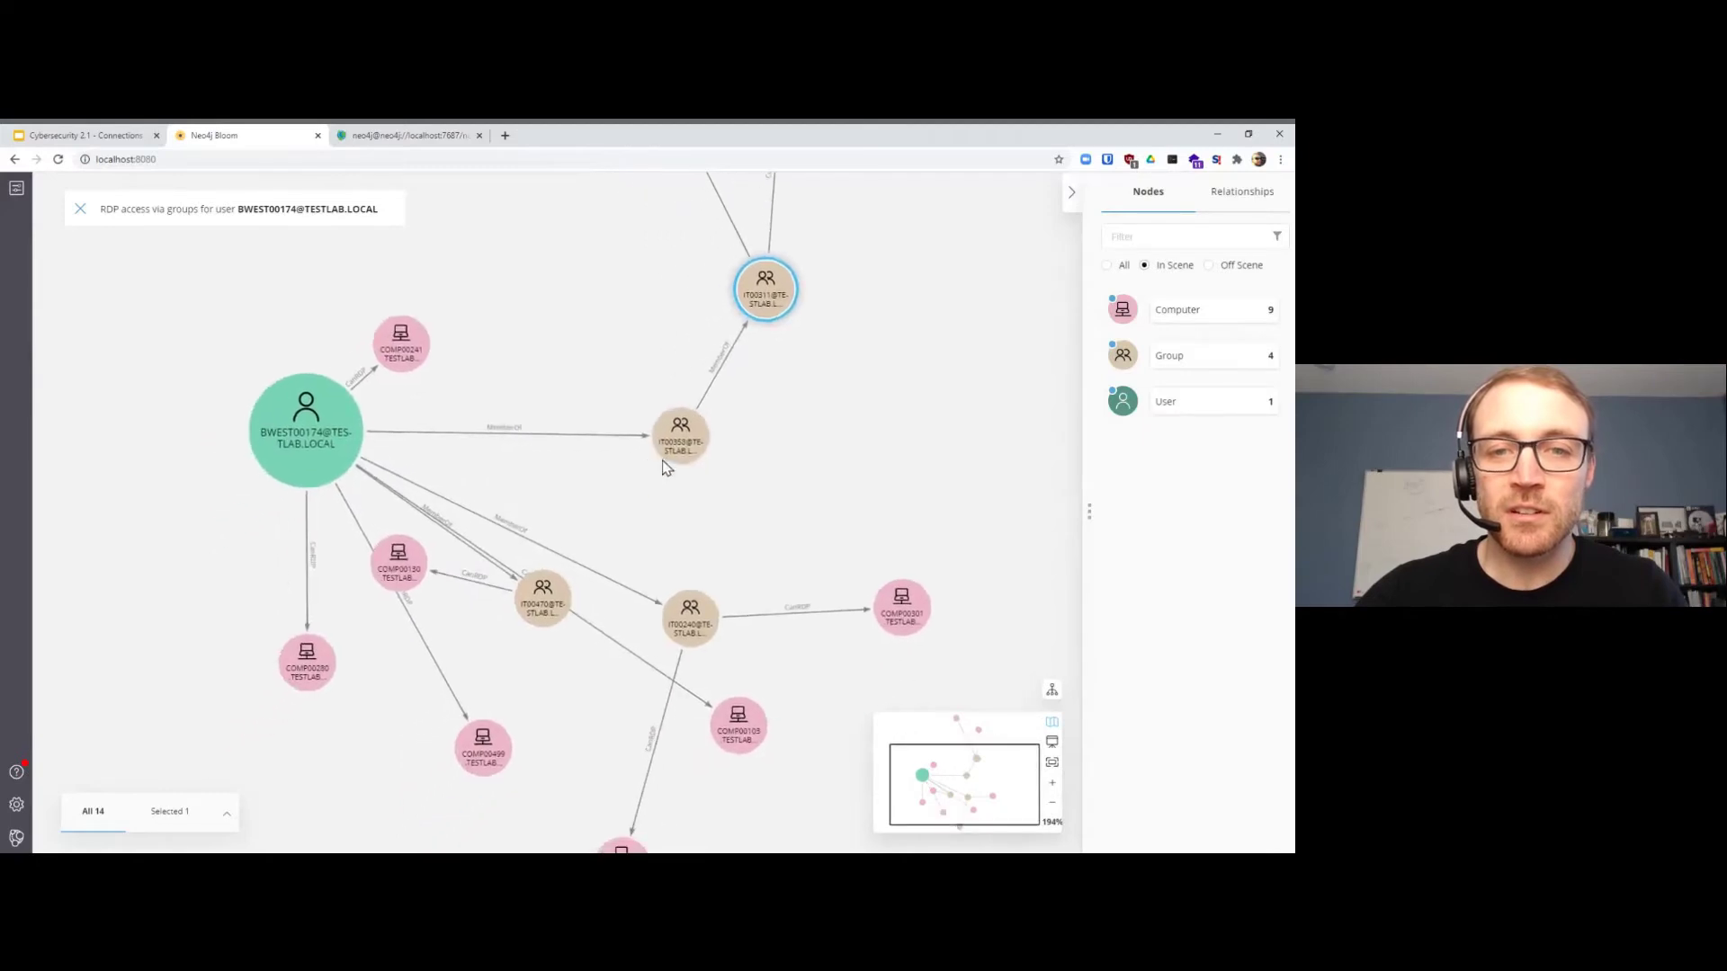
scroll(617, 488, up, 1)
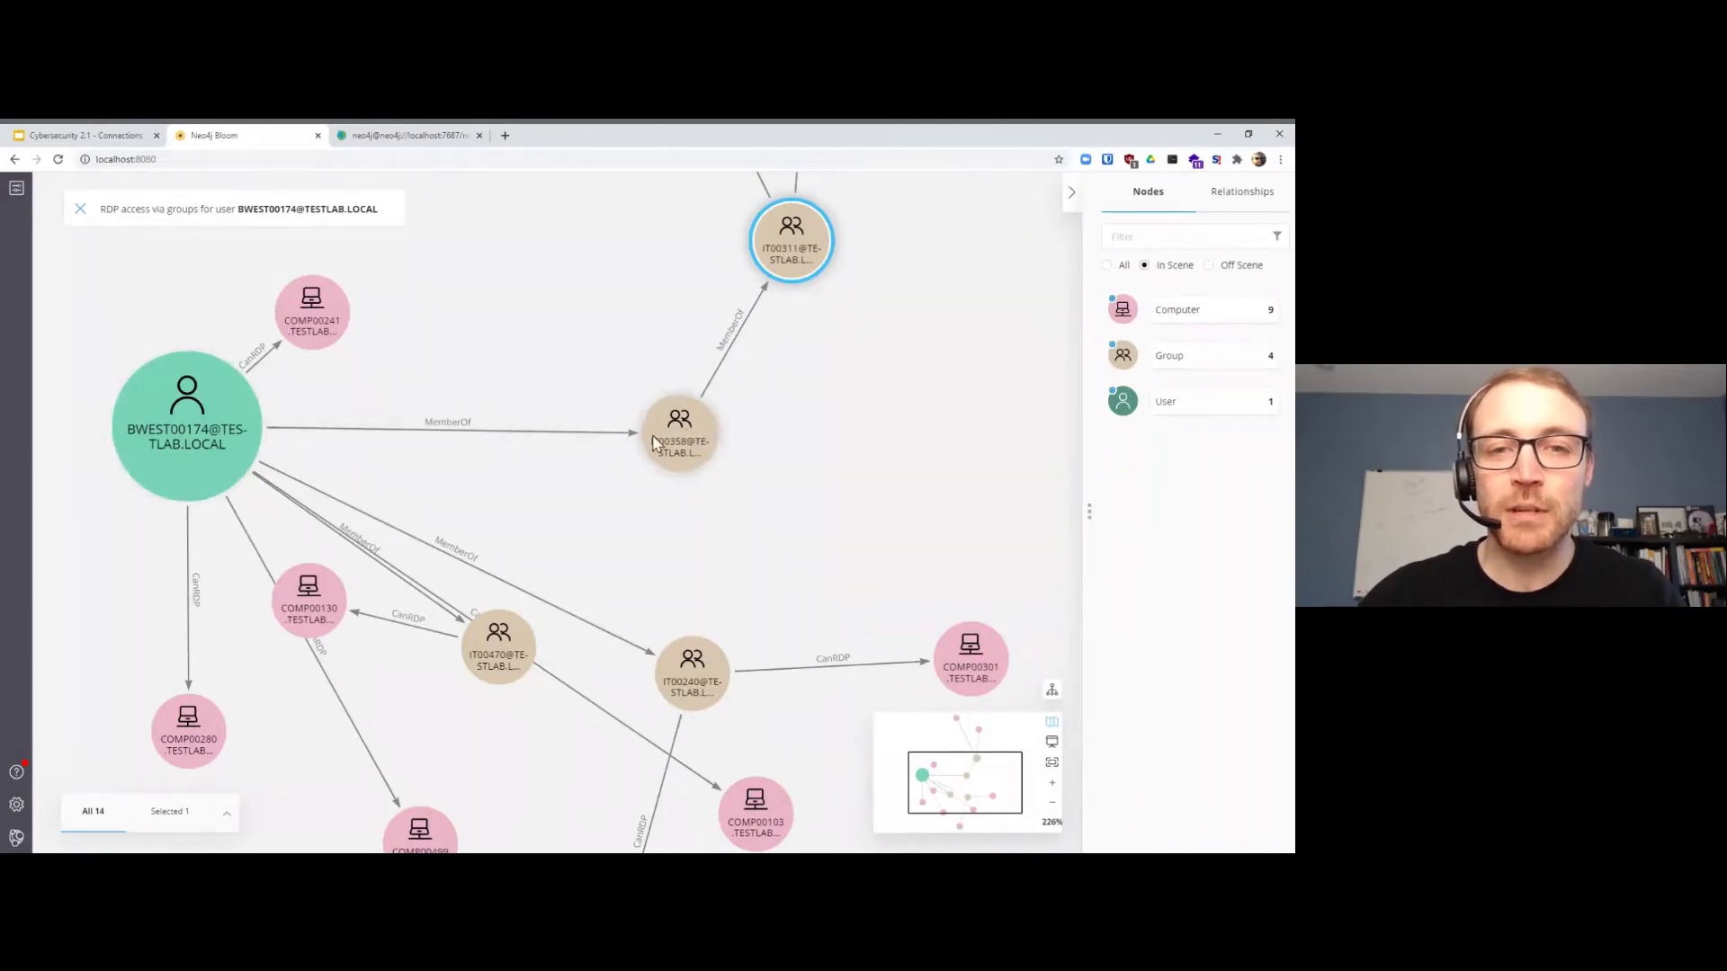
click(699, 442)
drag(824, 368, 746, 583)
click(749, 475)
drag(801, 394, 787, 559)
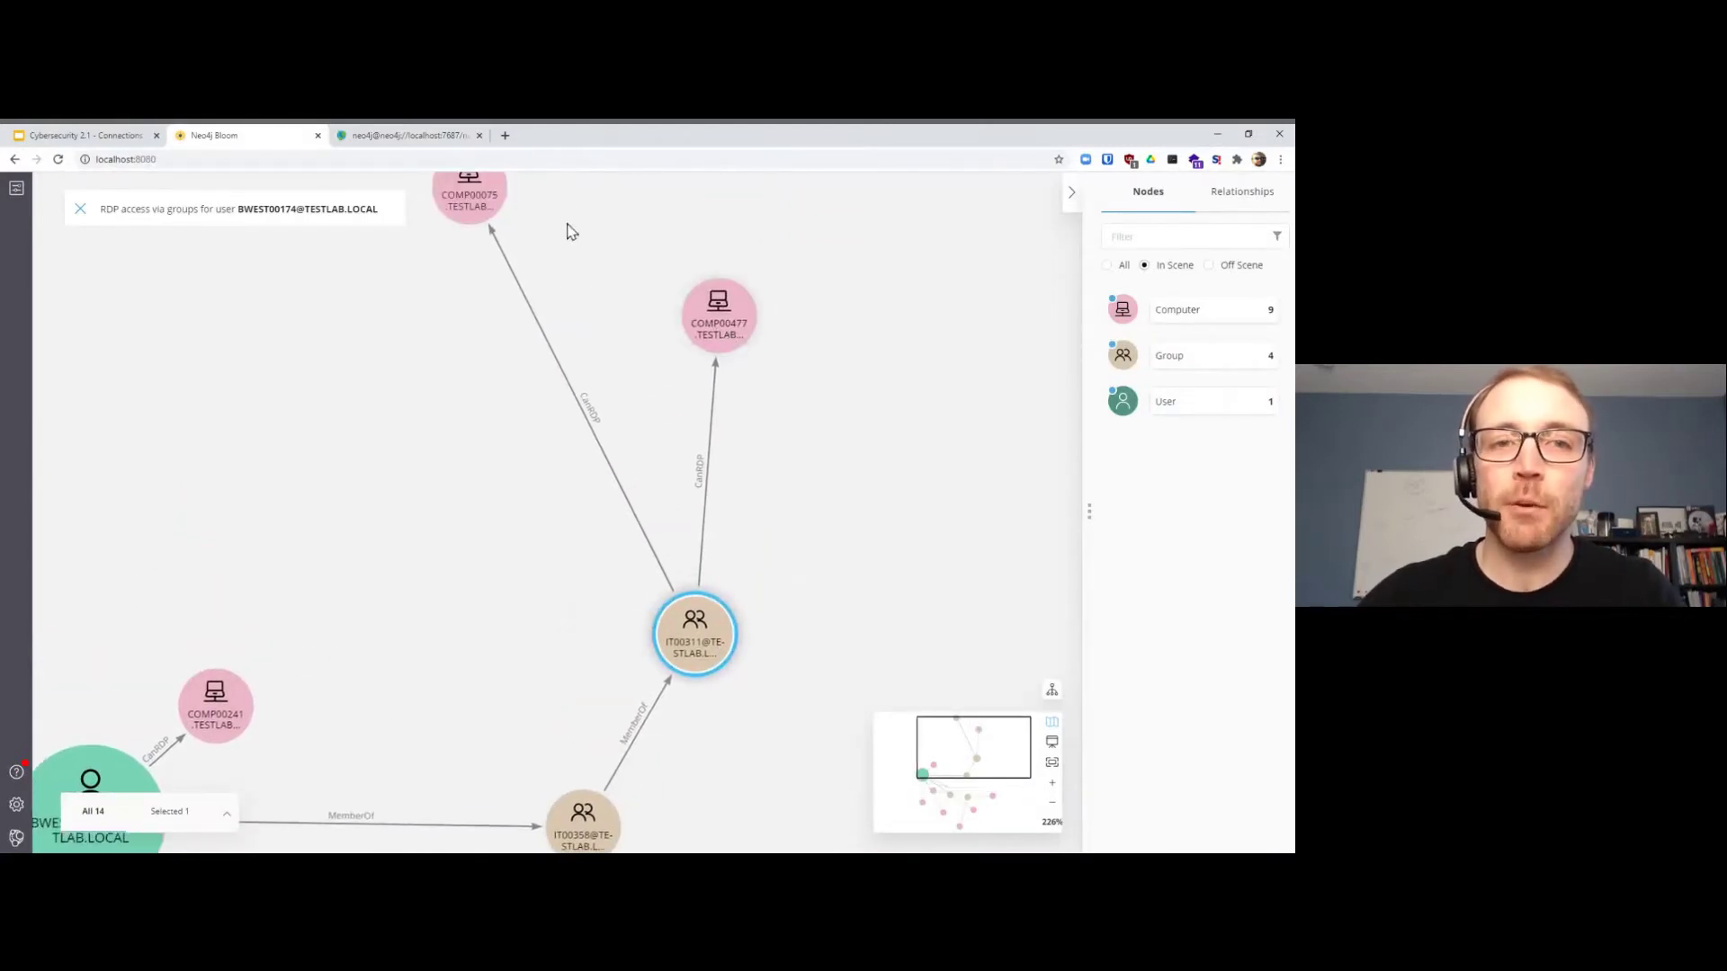
drag(492, 214, 542, 401)
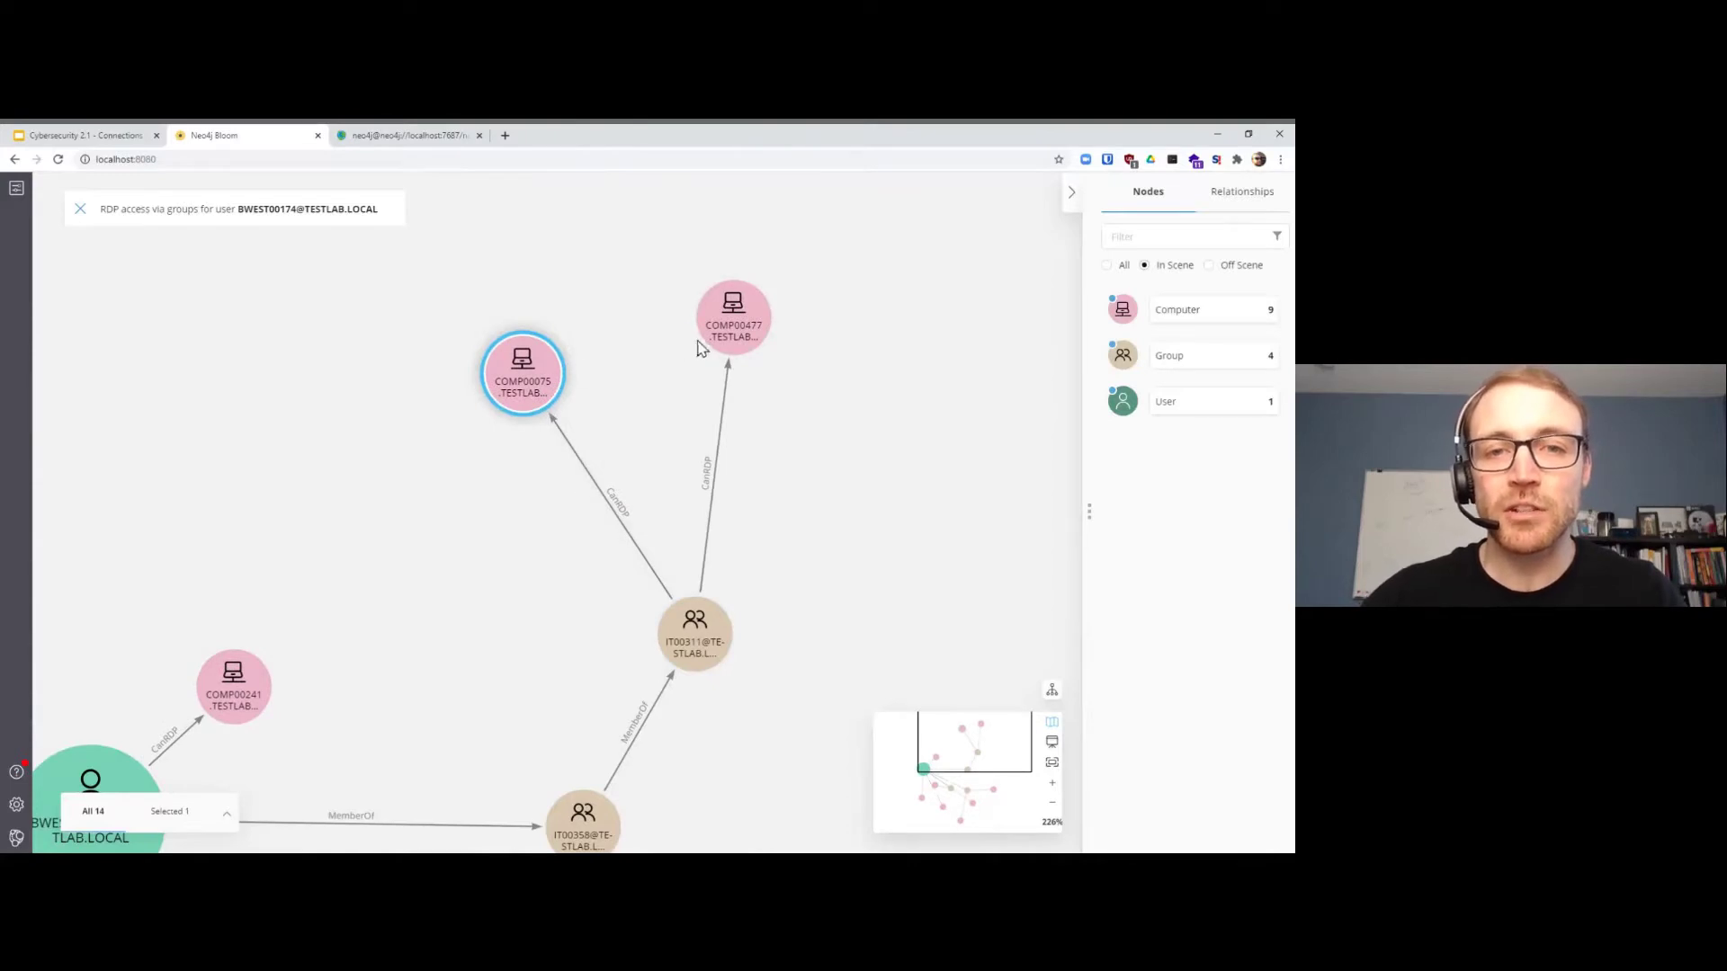
scroll(625, 571, down, 2)
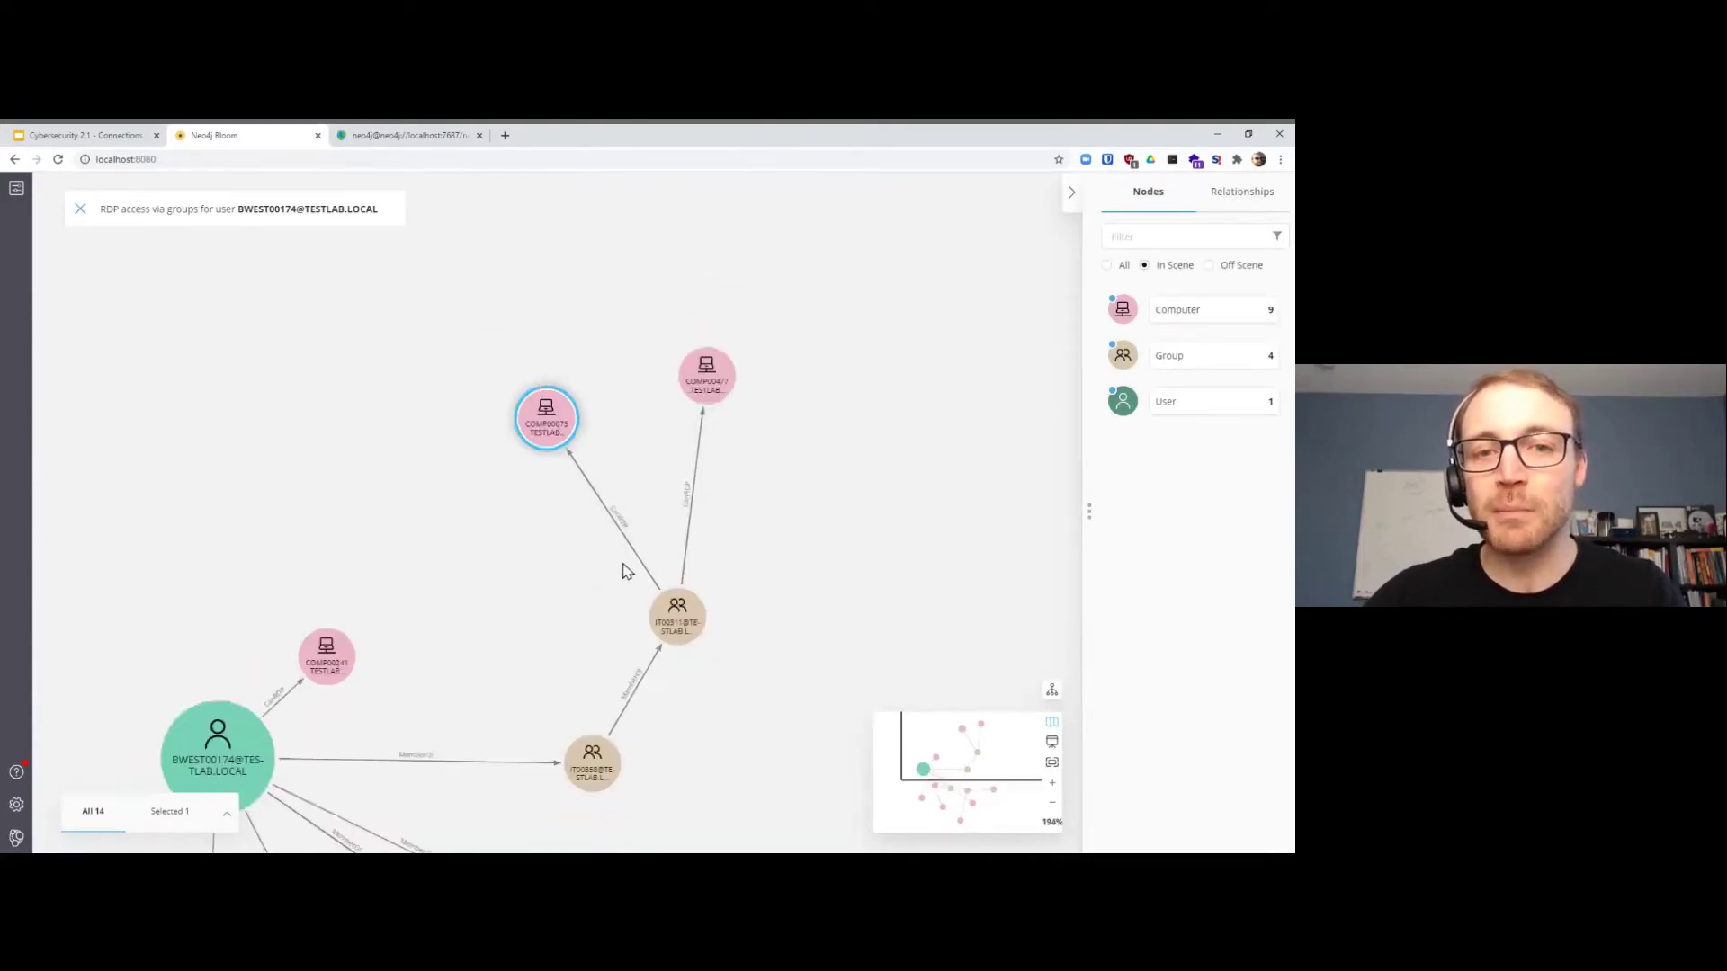
scroll(625, 571, down, 2)
Step: Shift the graph and the BWEST00174 node into view, then clear the search query
drag(579, 598, 558, 386)
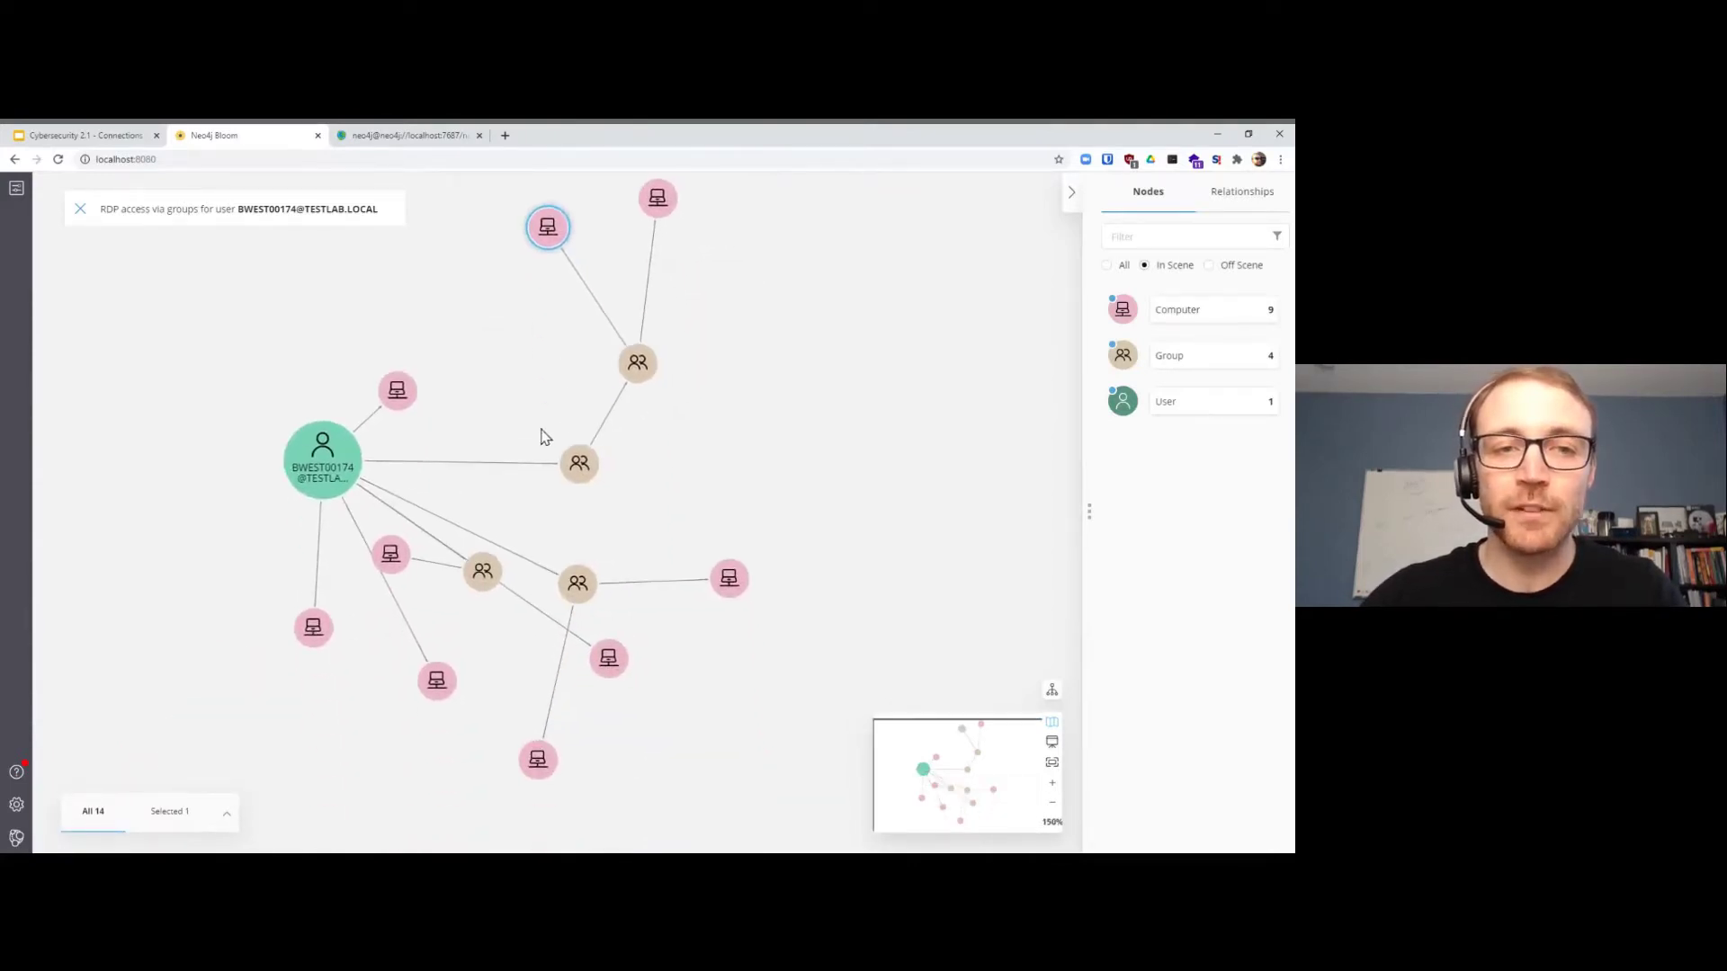
drag(332, 495, 223, 512)
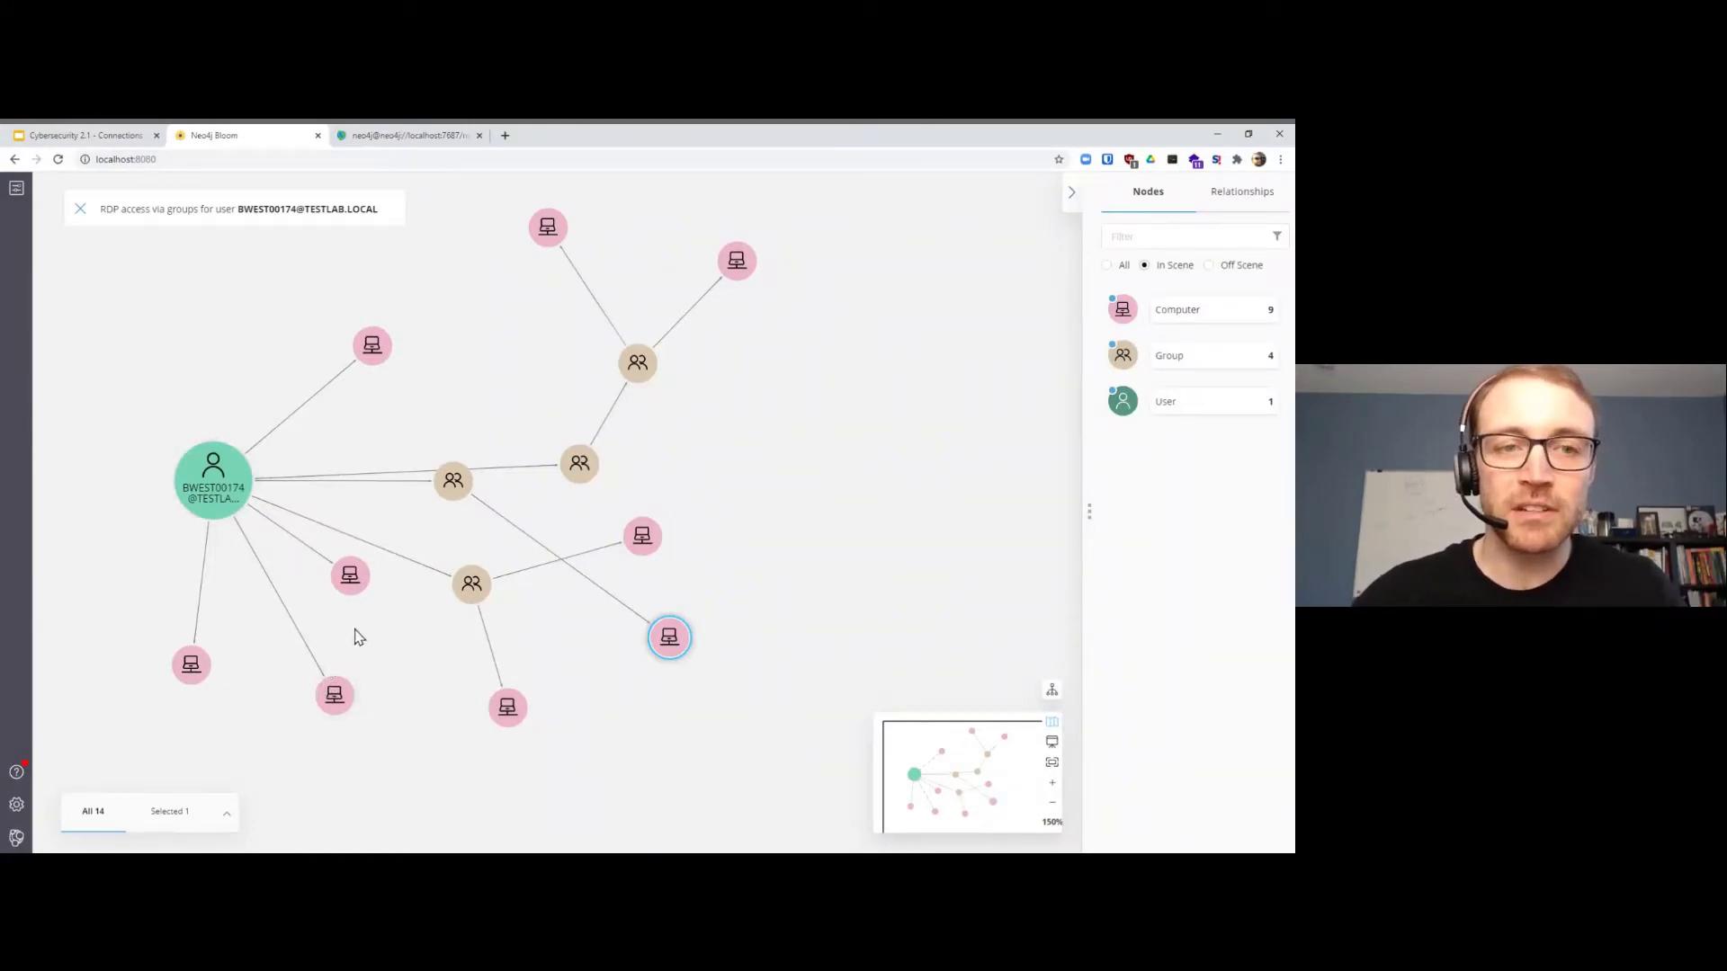
drag(421, 638, 392, 653)
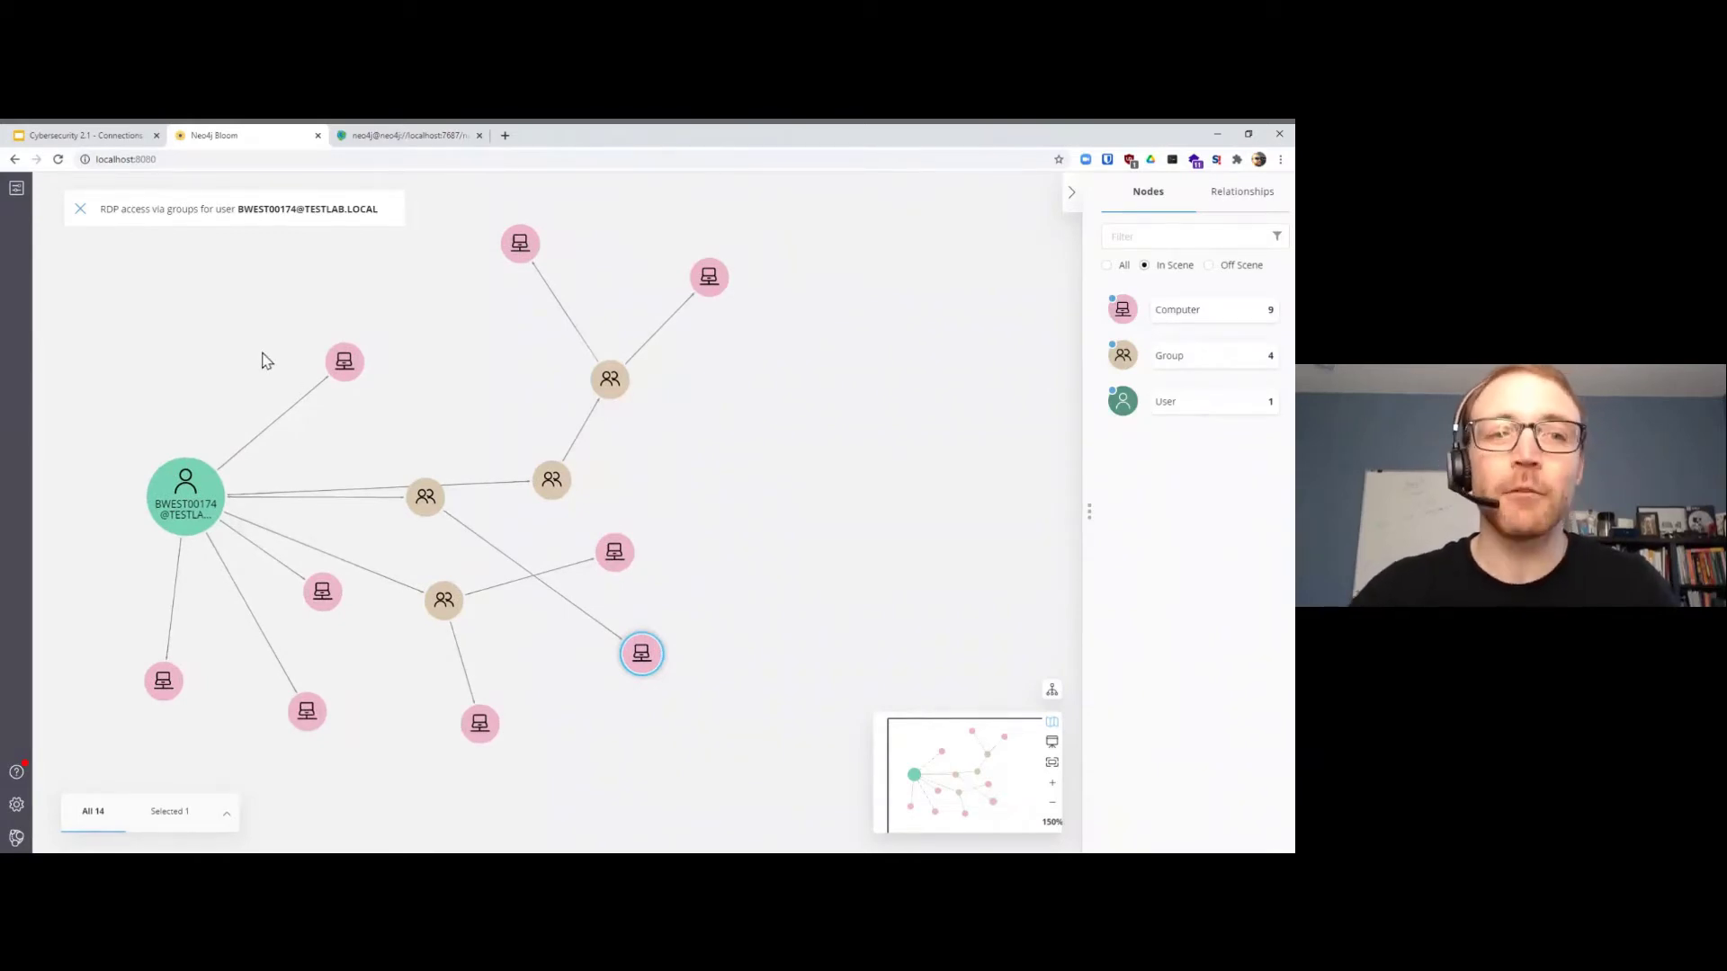
click(80, 211)
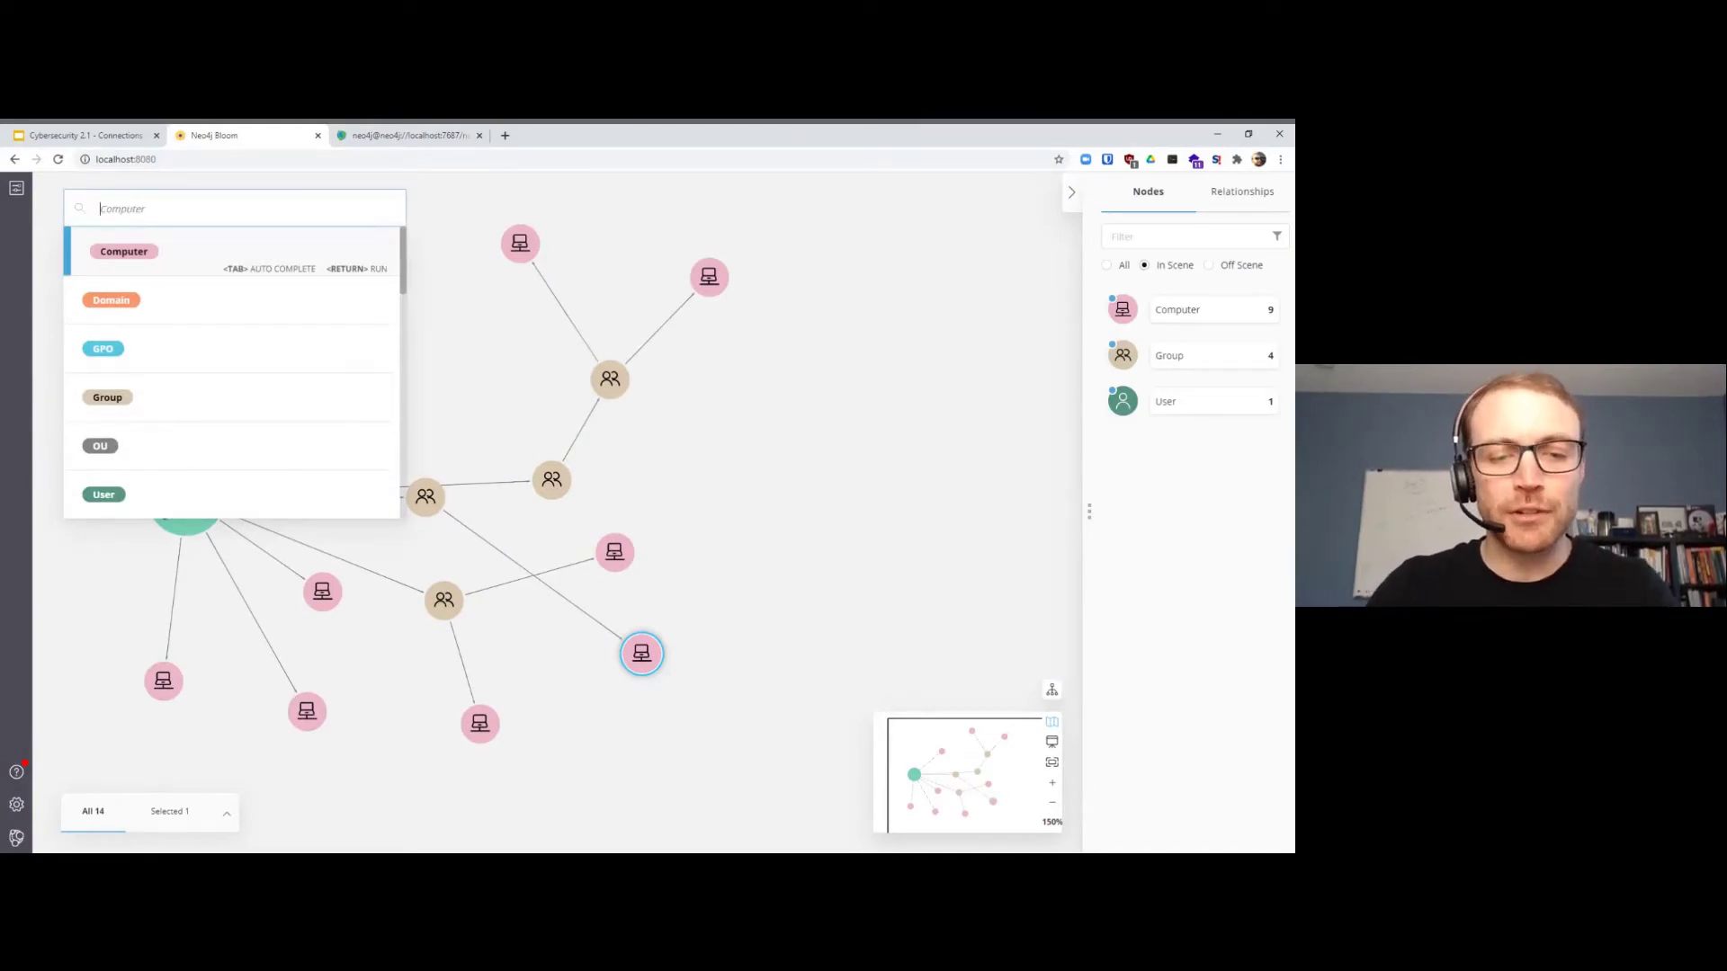
text(rdp)
key(Down)
key(Down)
key(Tab)
key(Down)
key(Tab)
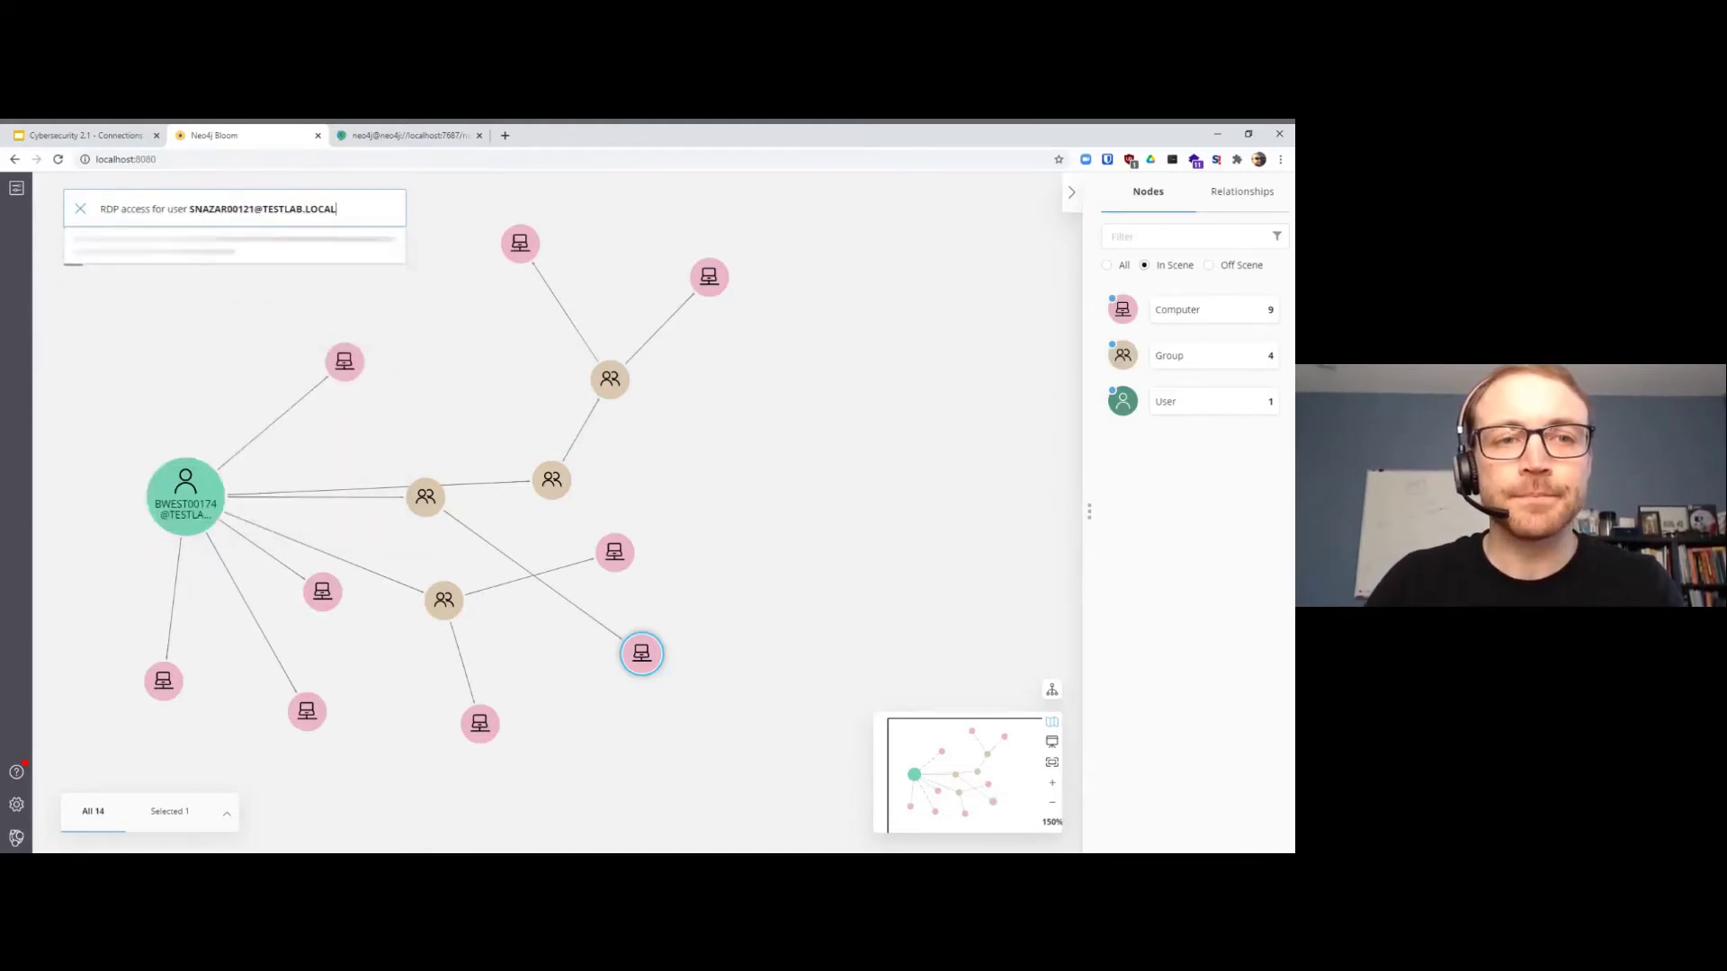
key(Return)
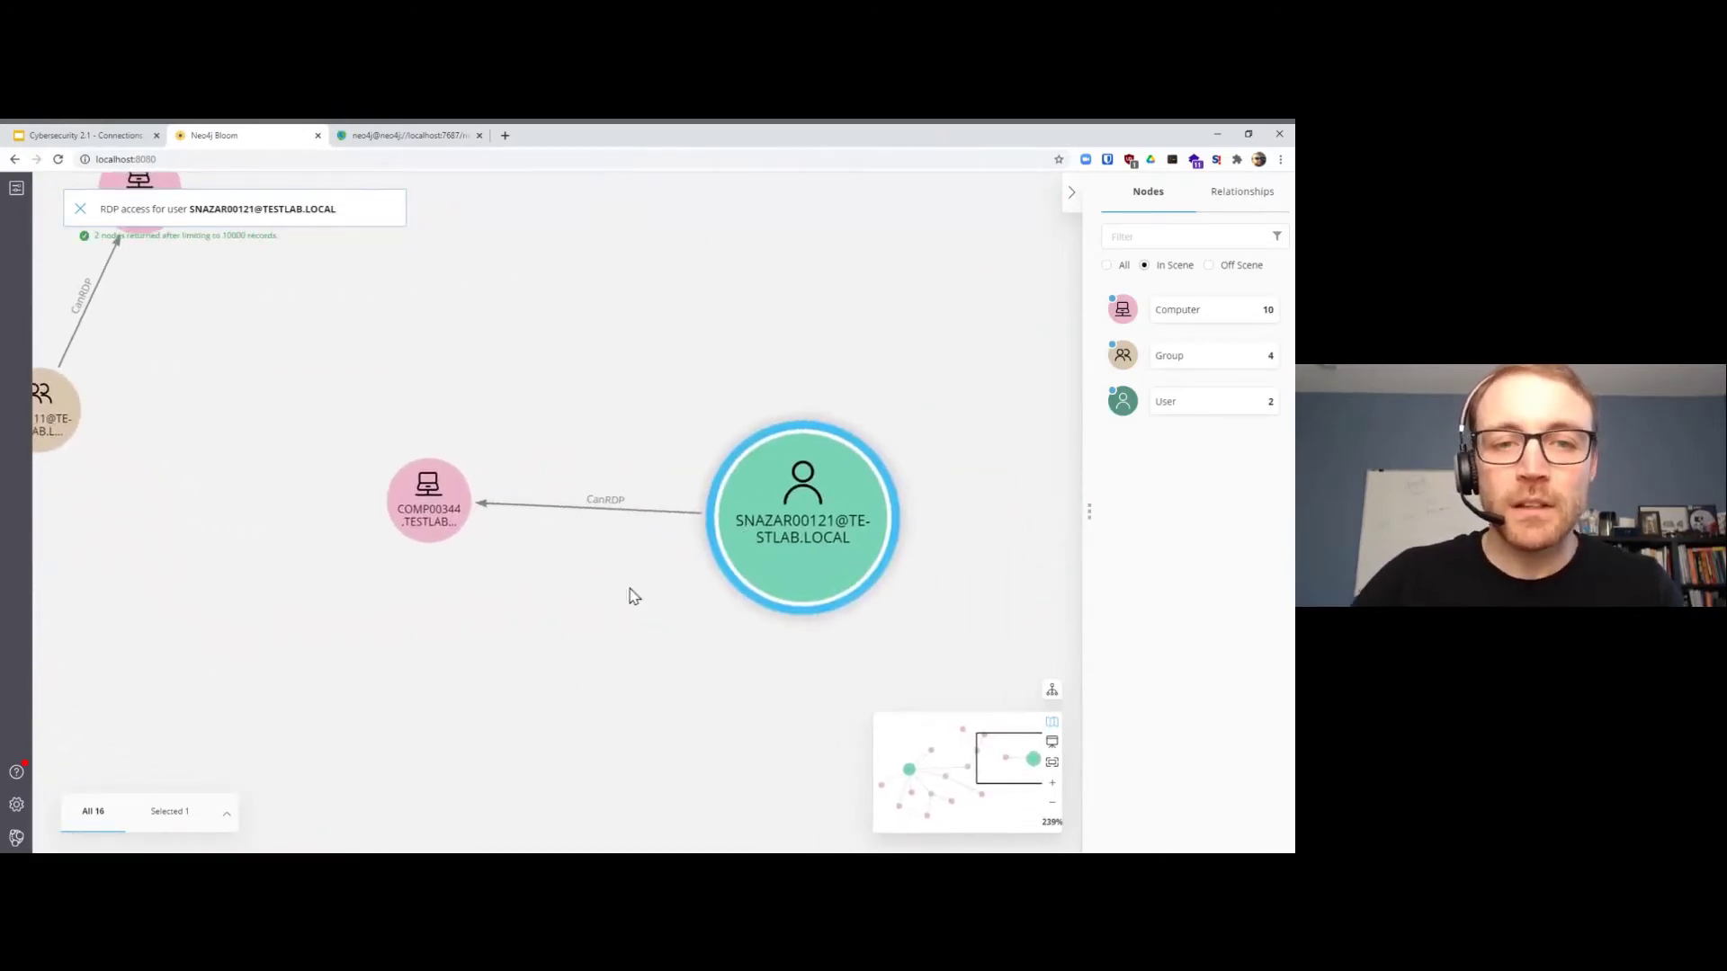
click(81, 212)
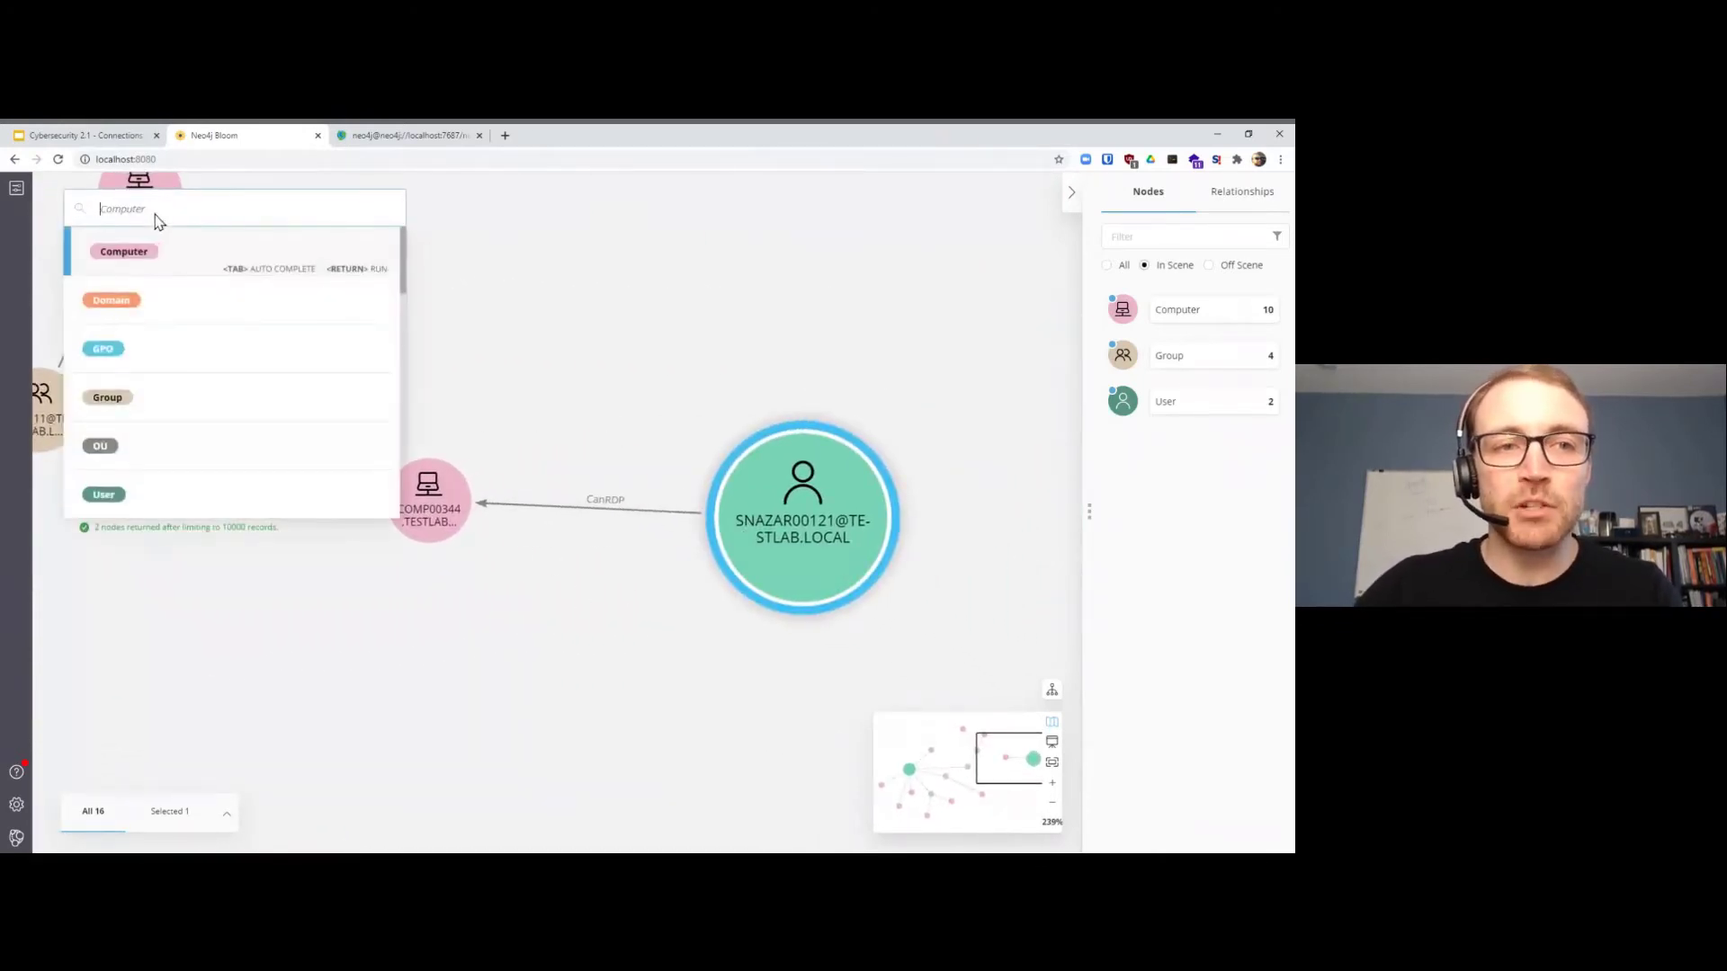
text(gro)
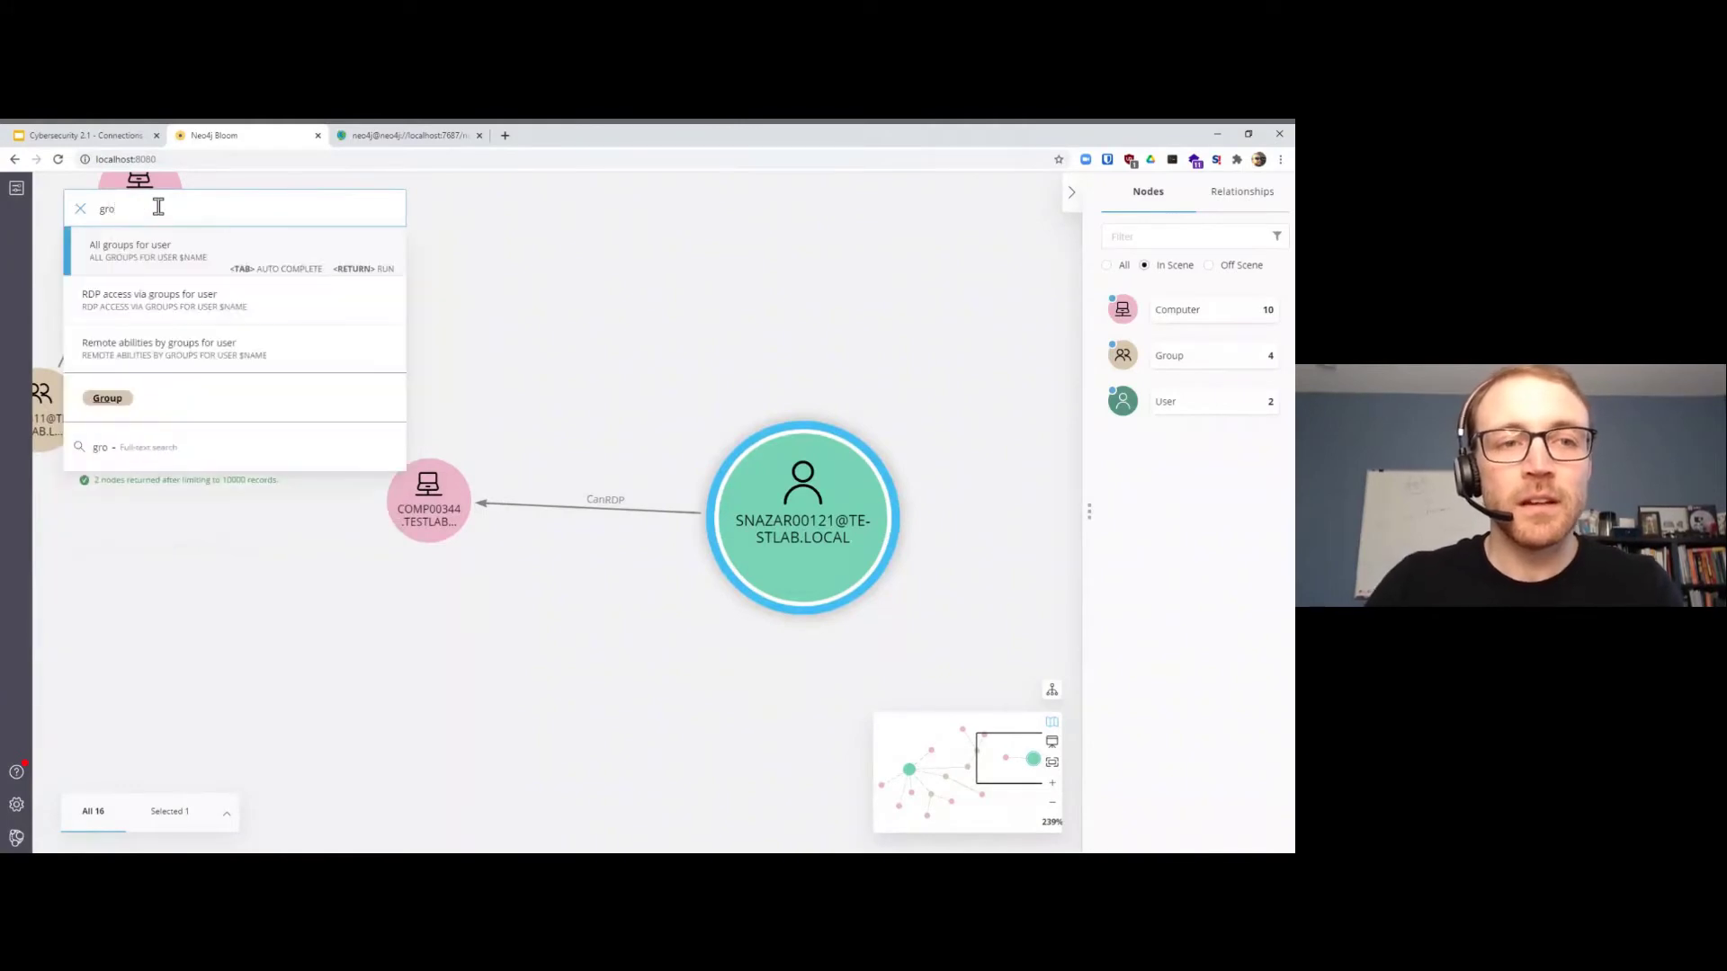
key(Down)
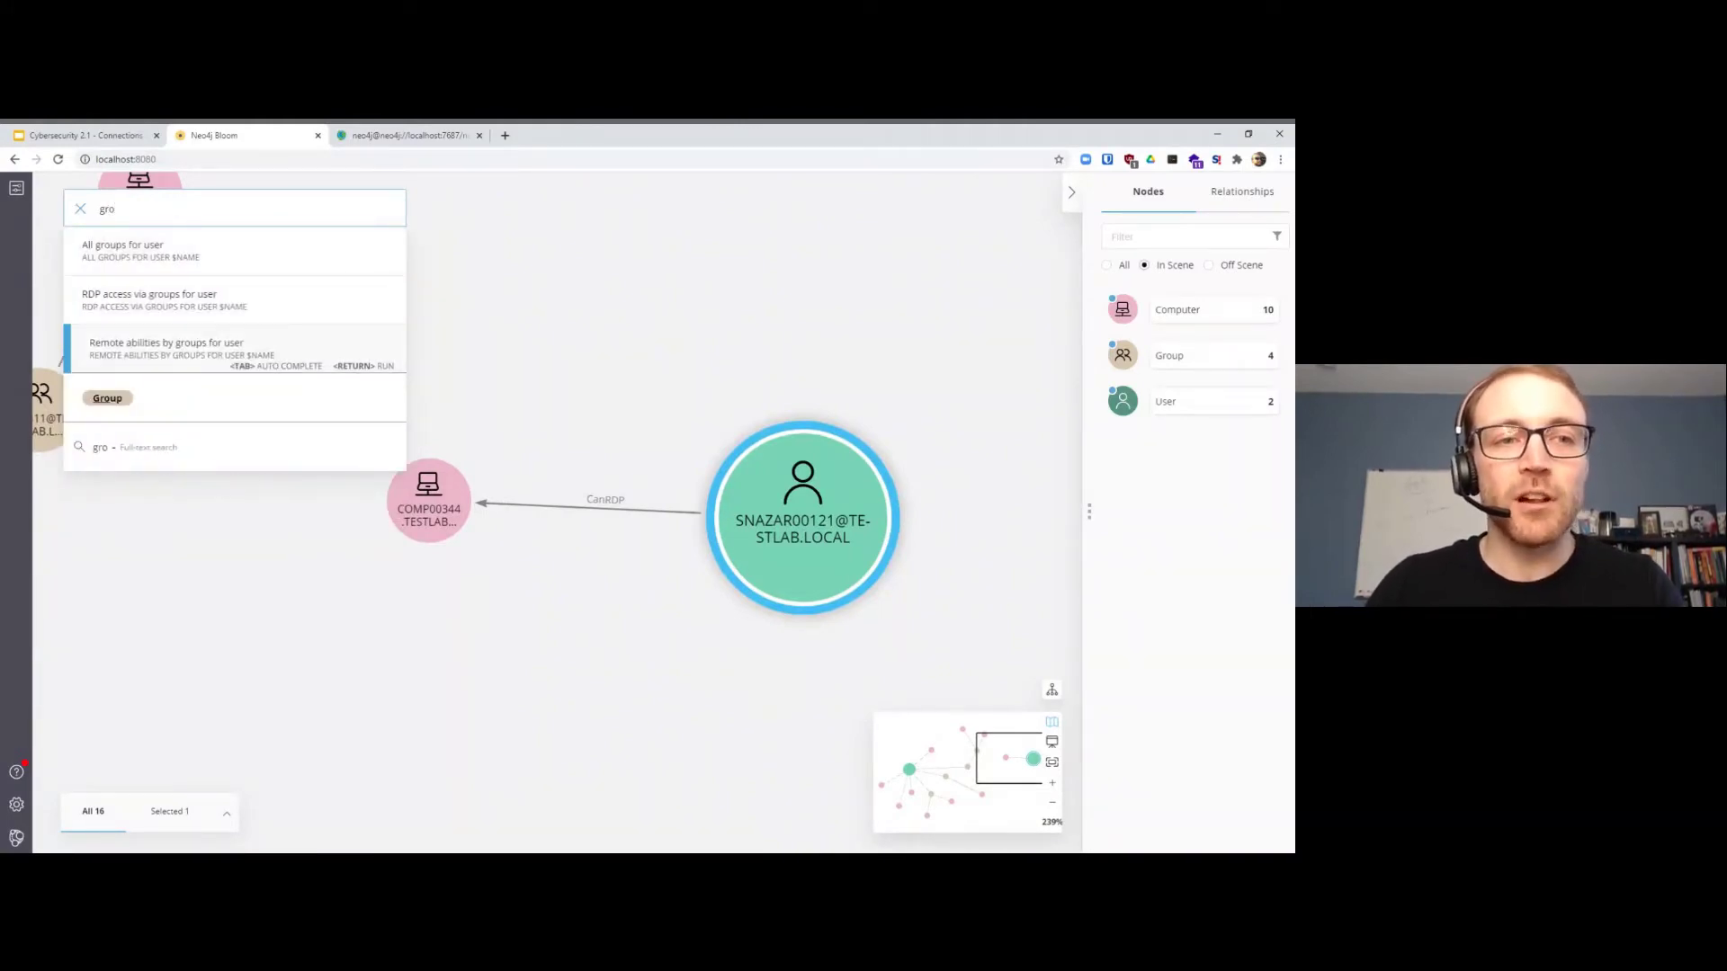
key(Up)
key(Tab)
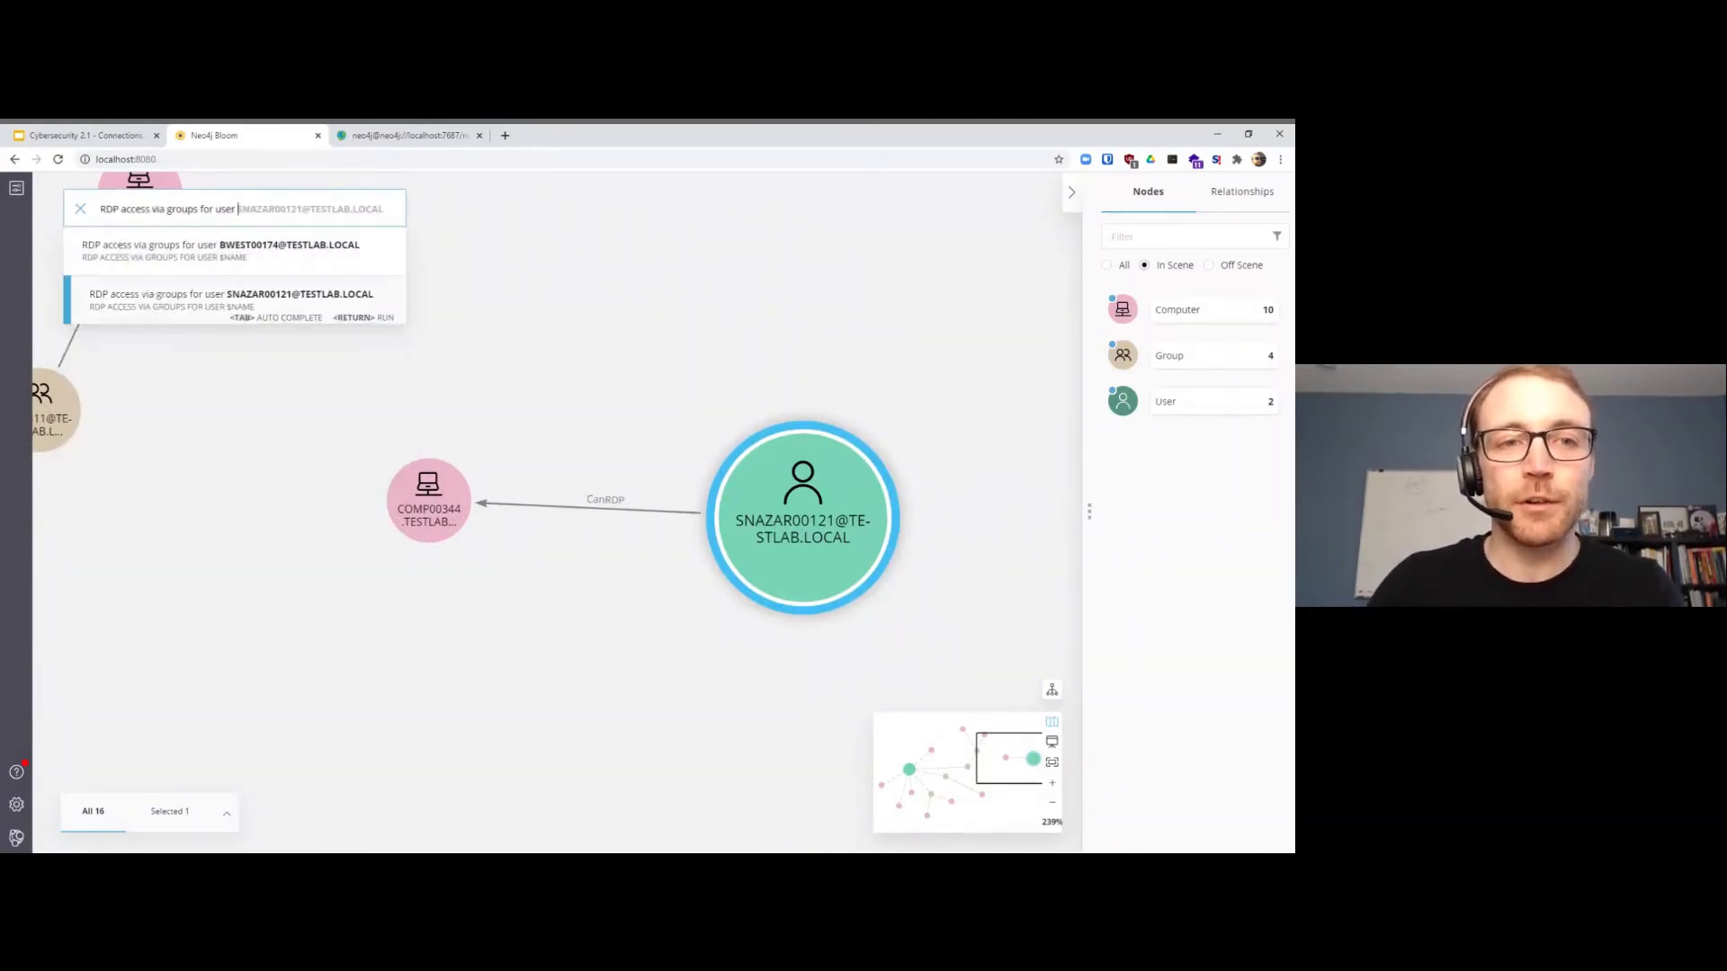
key(Tab)
key(Return)
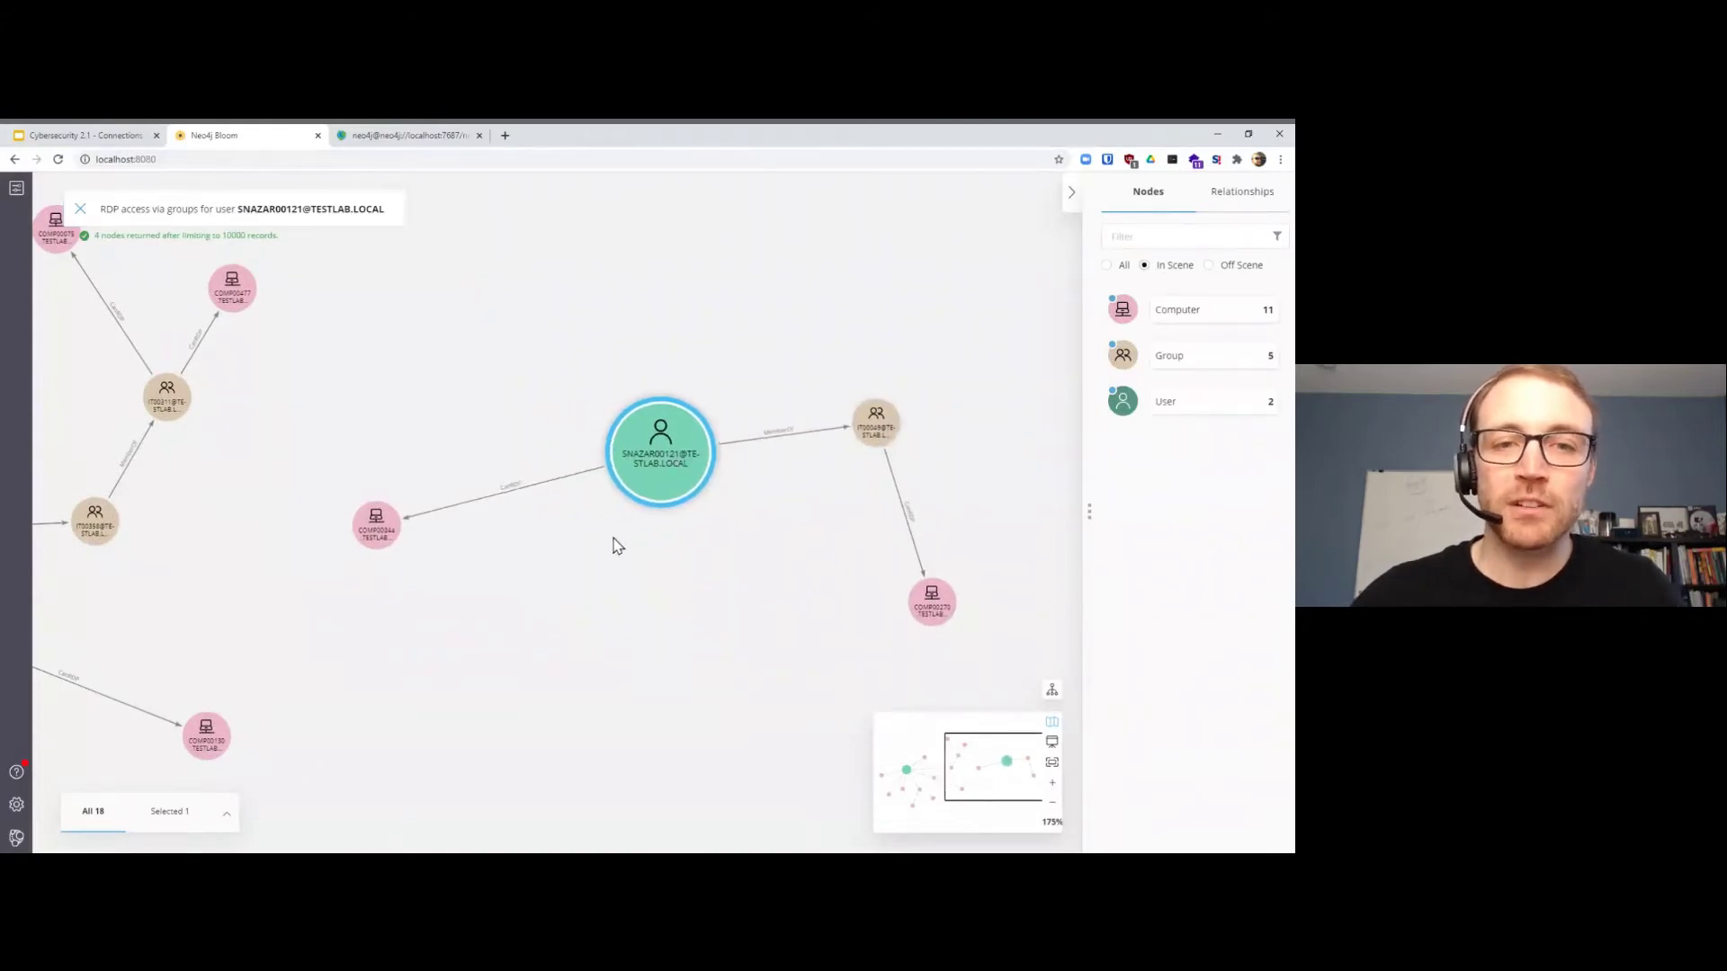
scroll(613, 545, down, 5)
Step: Centre the 18-node RDP access graph on the canvas and clear the RDP search
drag(551, 605, 654, 556)
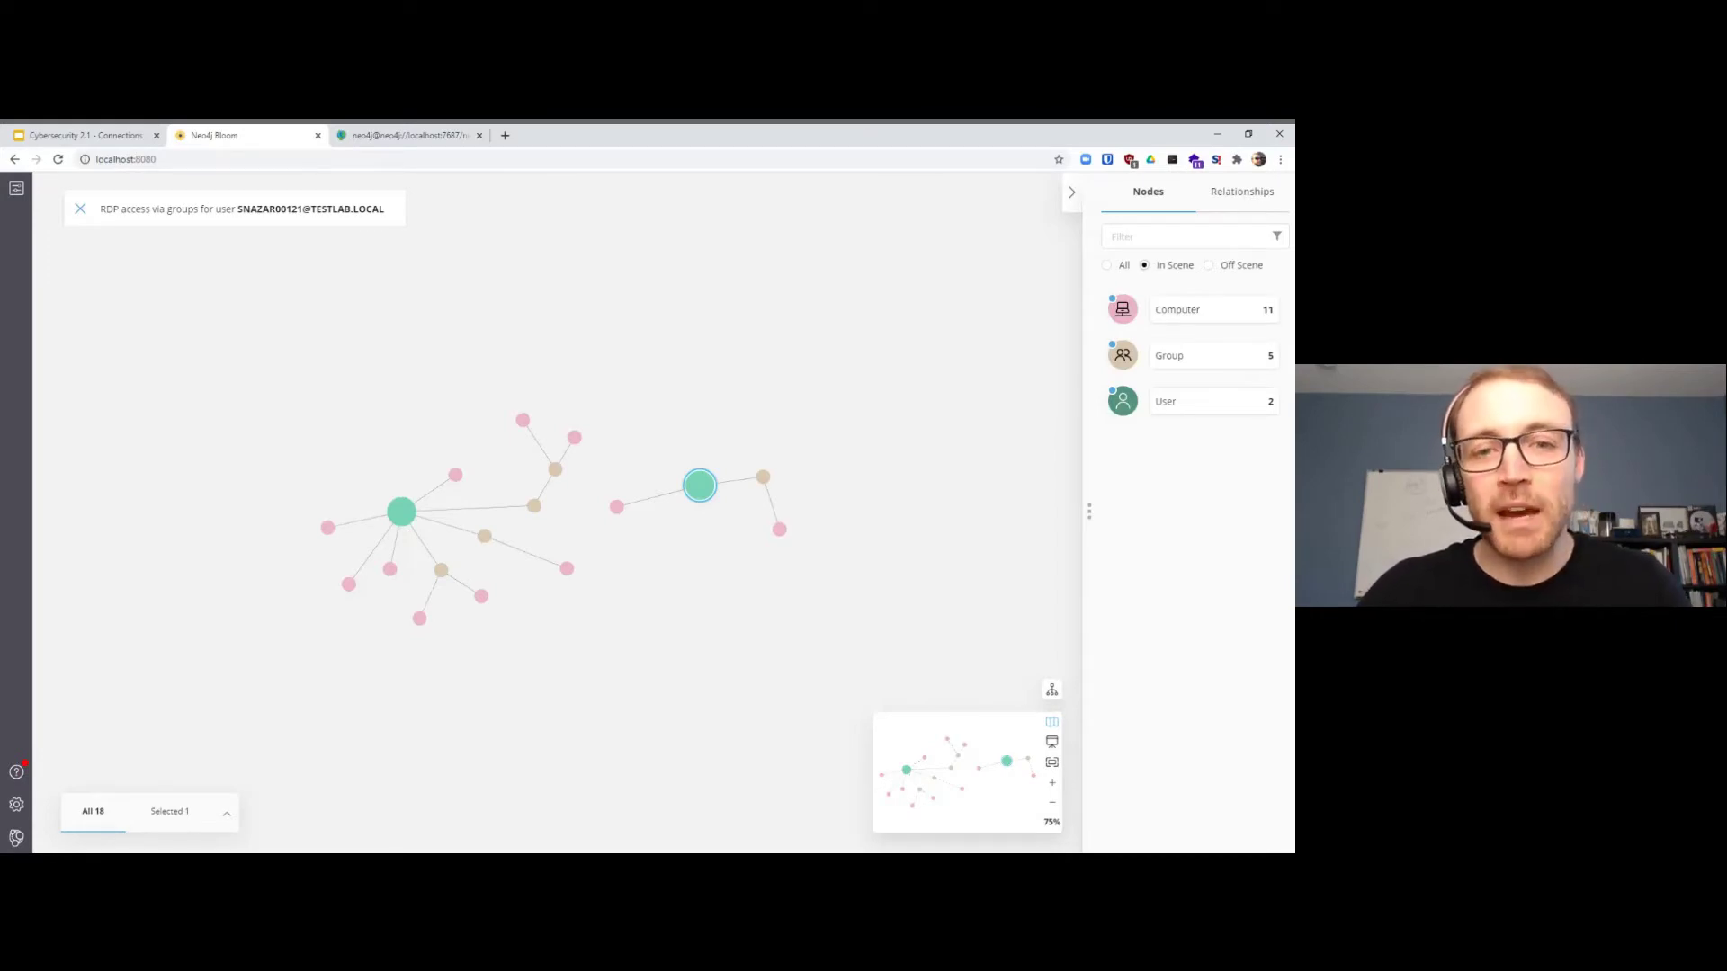
click(79, 208)
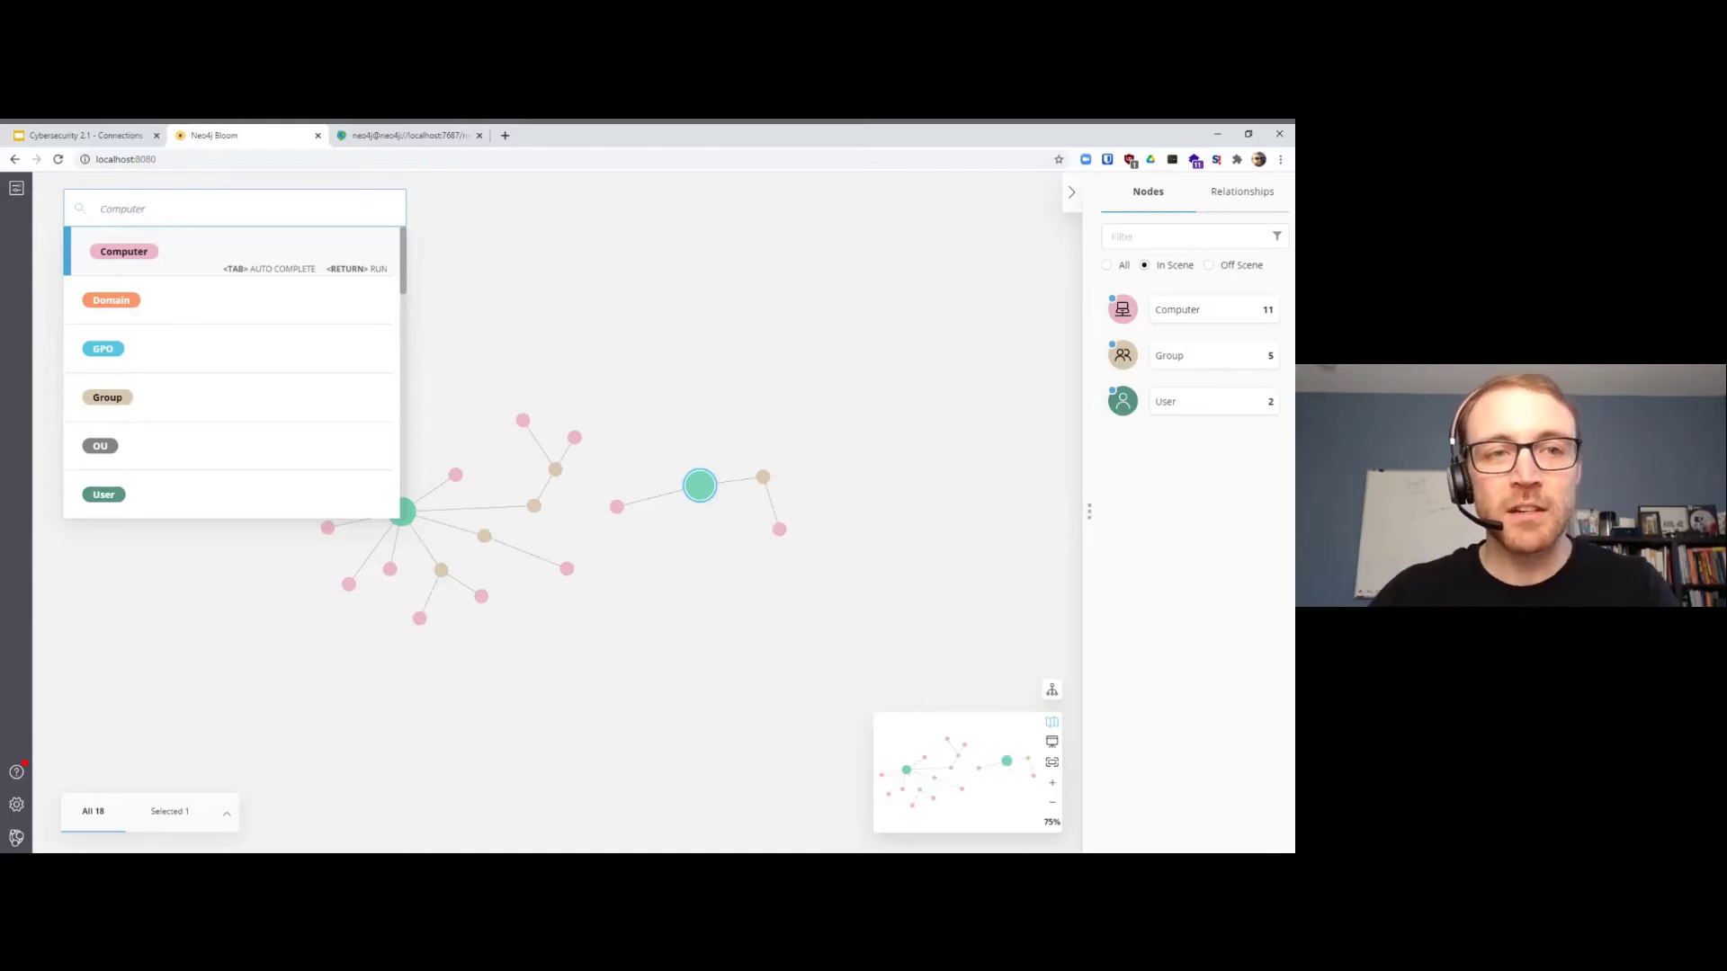
text(crow)
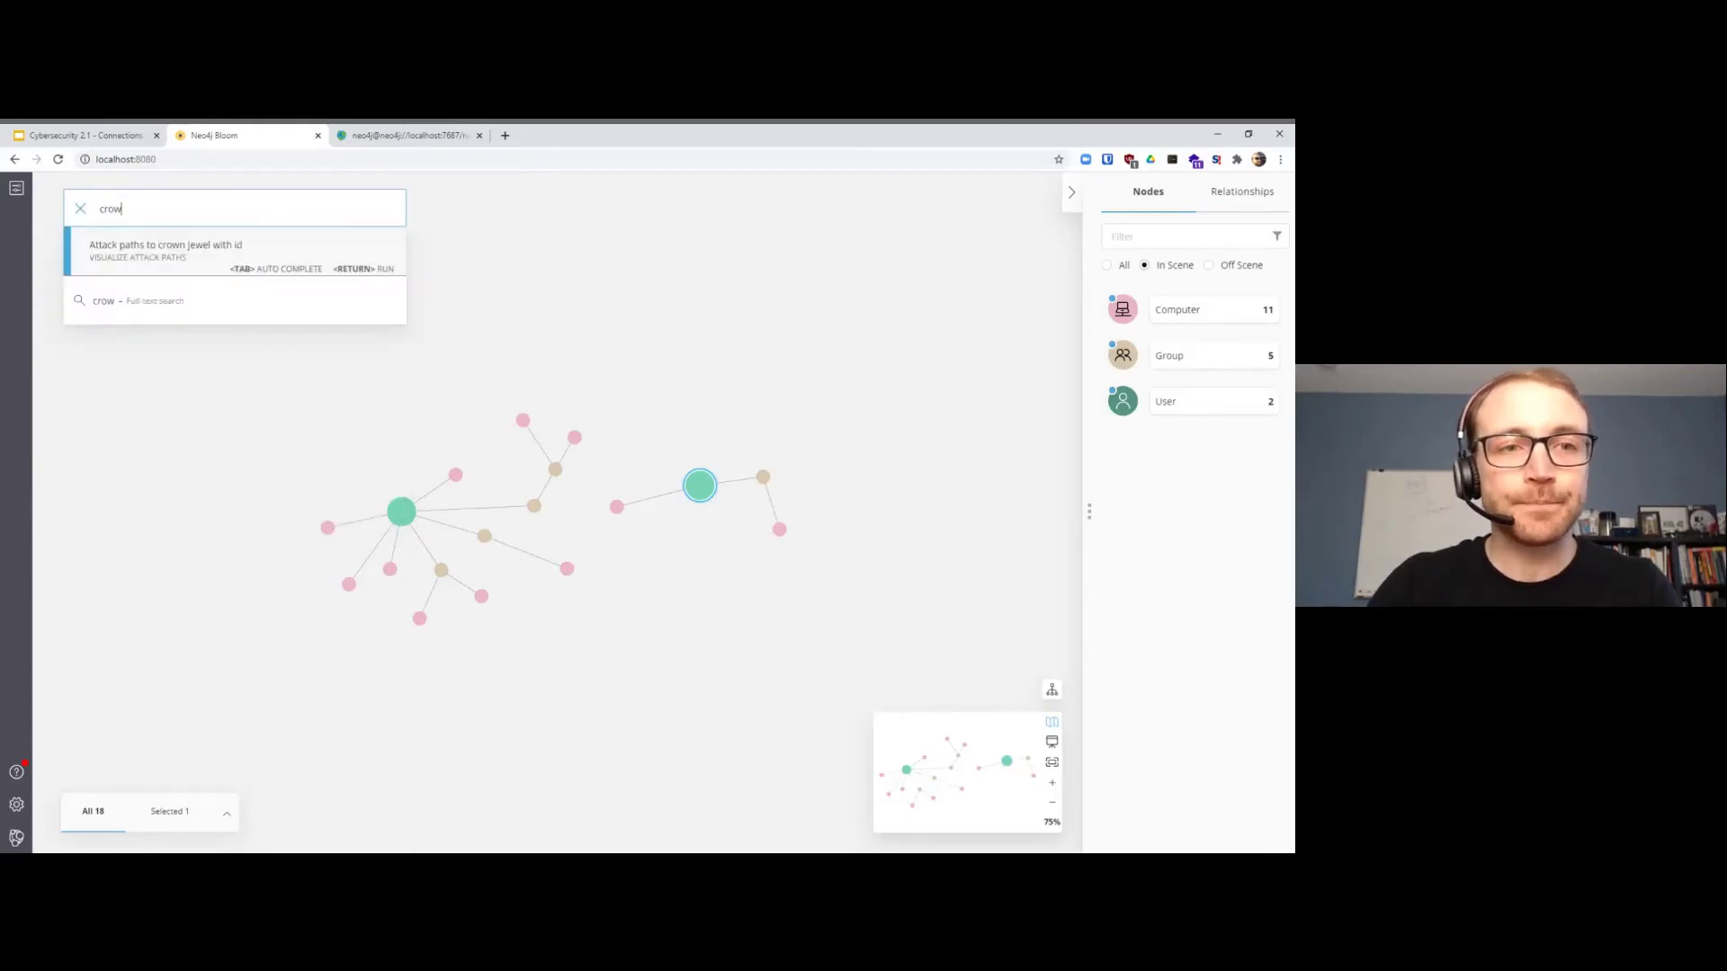
Step: Run the 'High value entities' search phrase to add its nodes to the scene
key(BackSpace)
key(BackSpace)
key(BackSpace)
text(high)
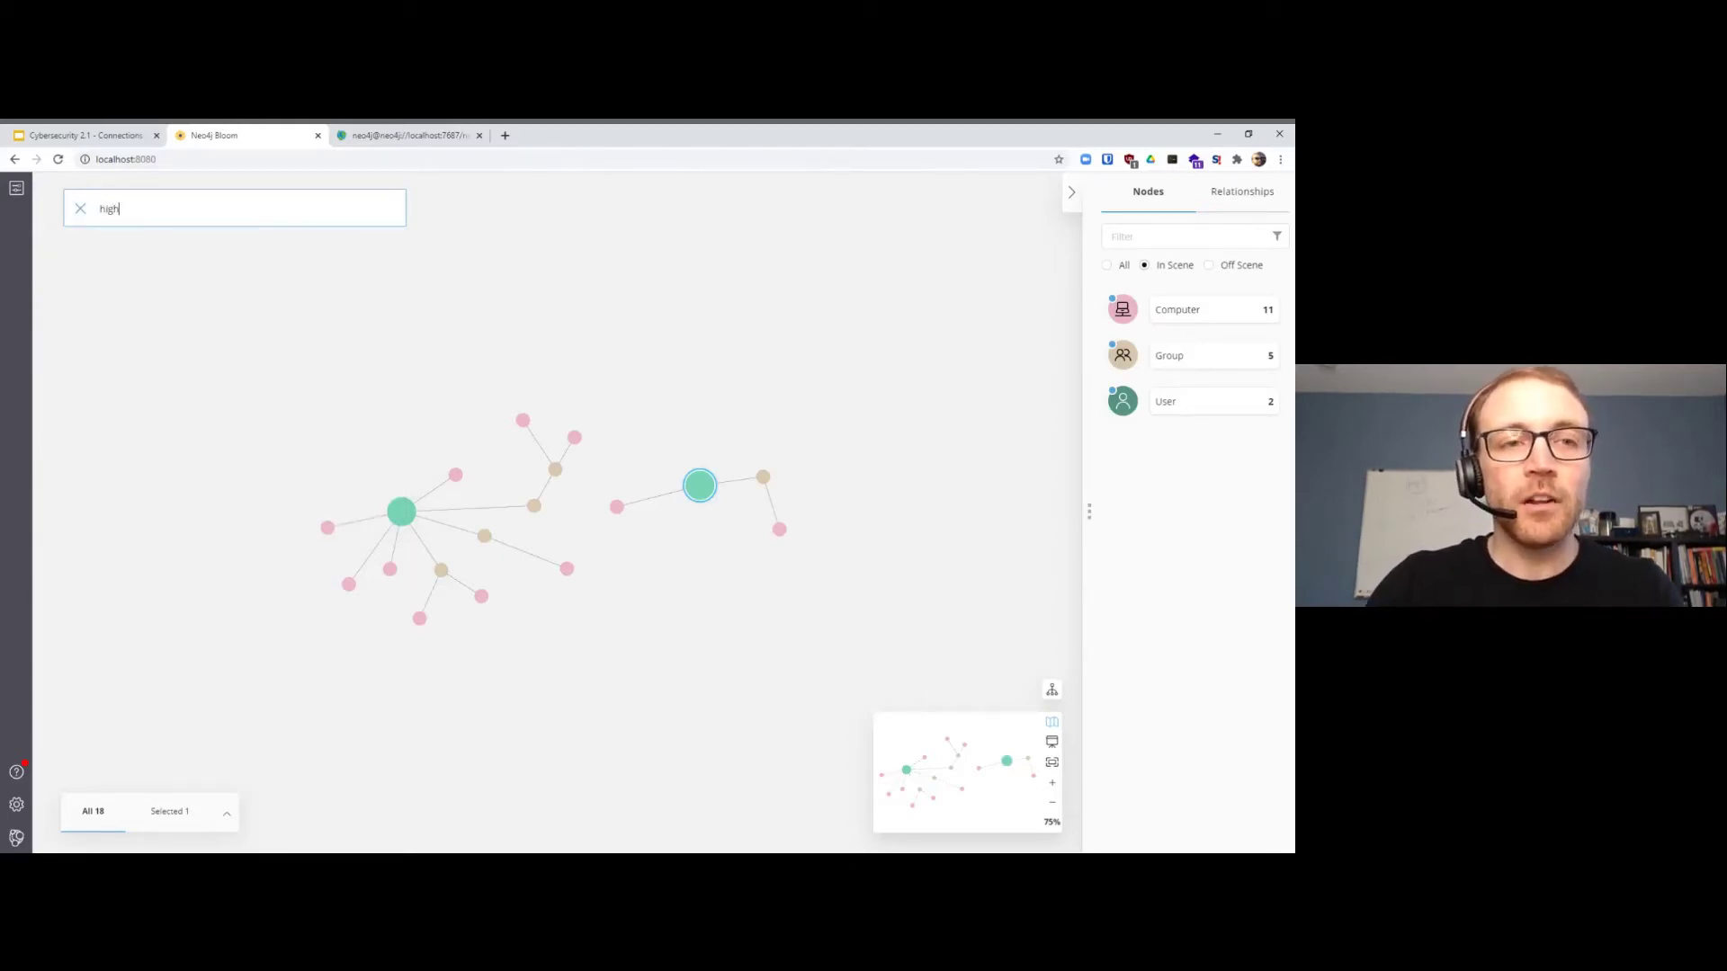
key(Tab)
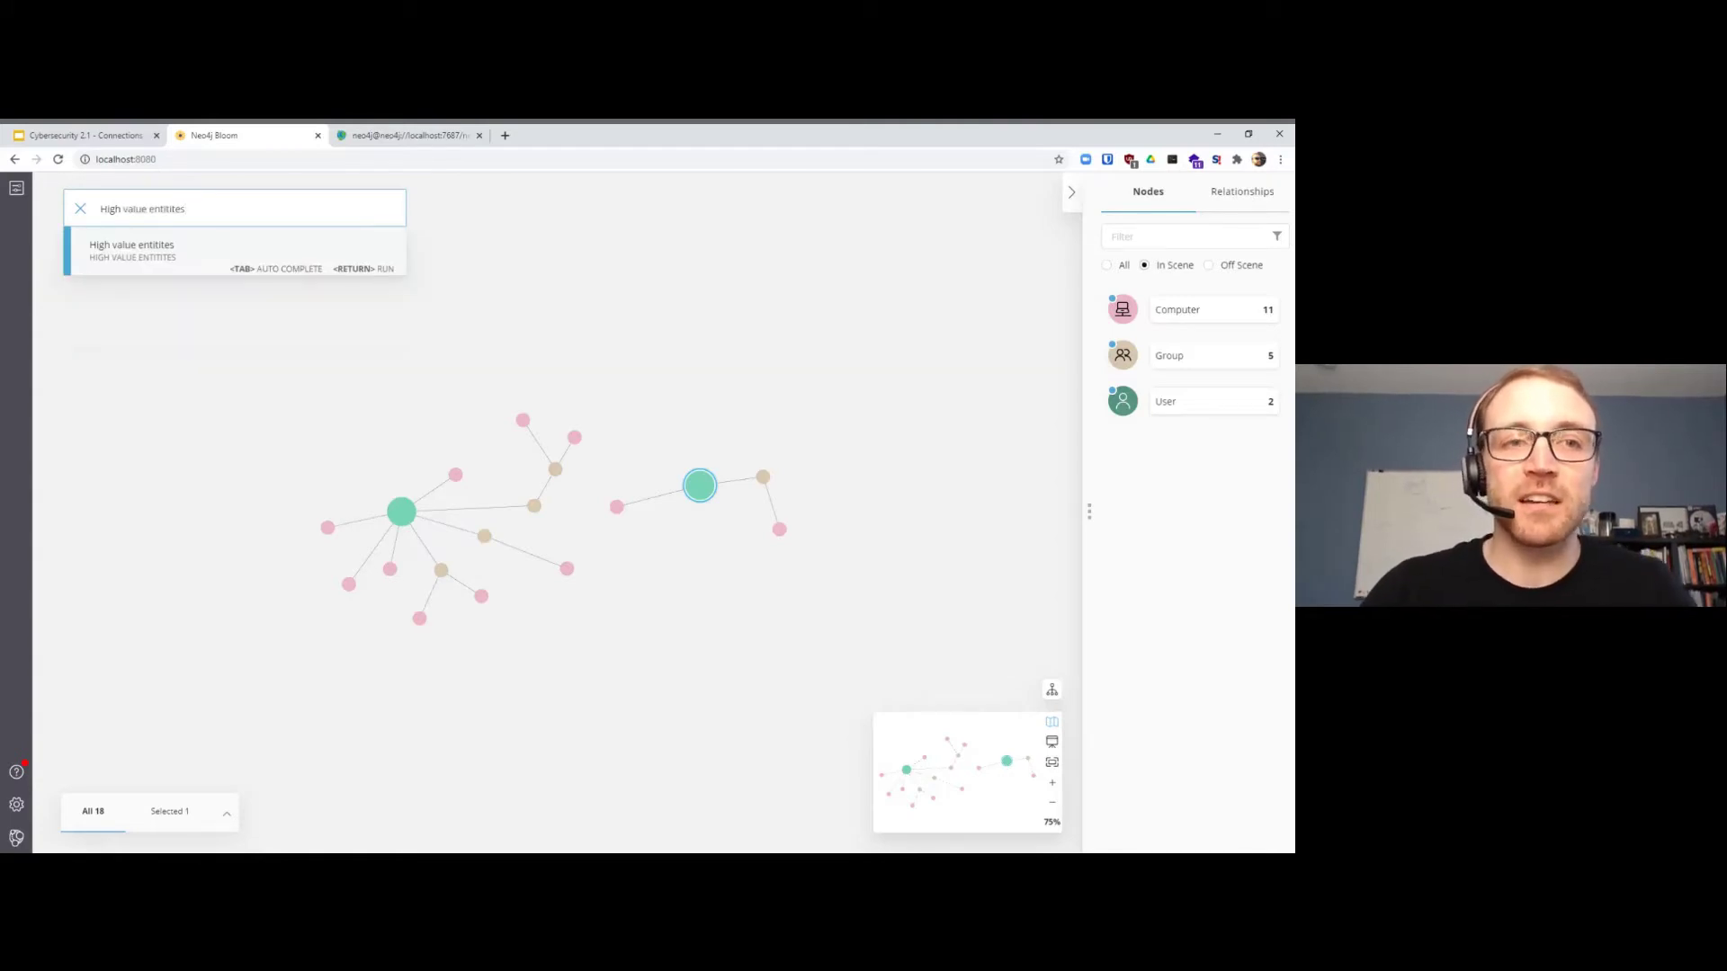
key(Return)
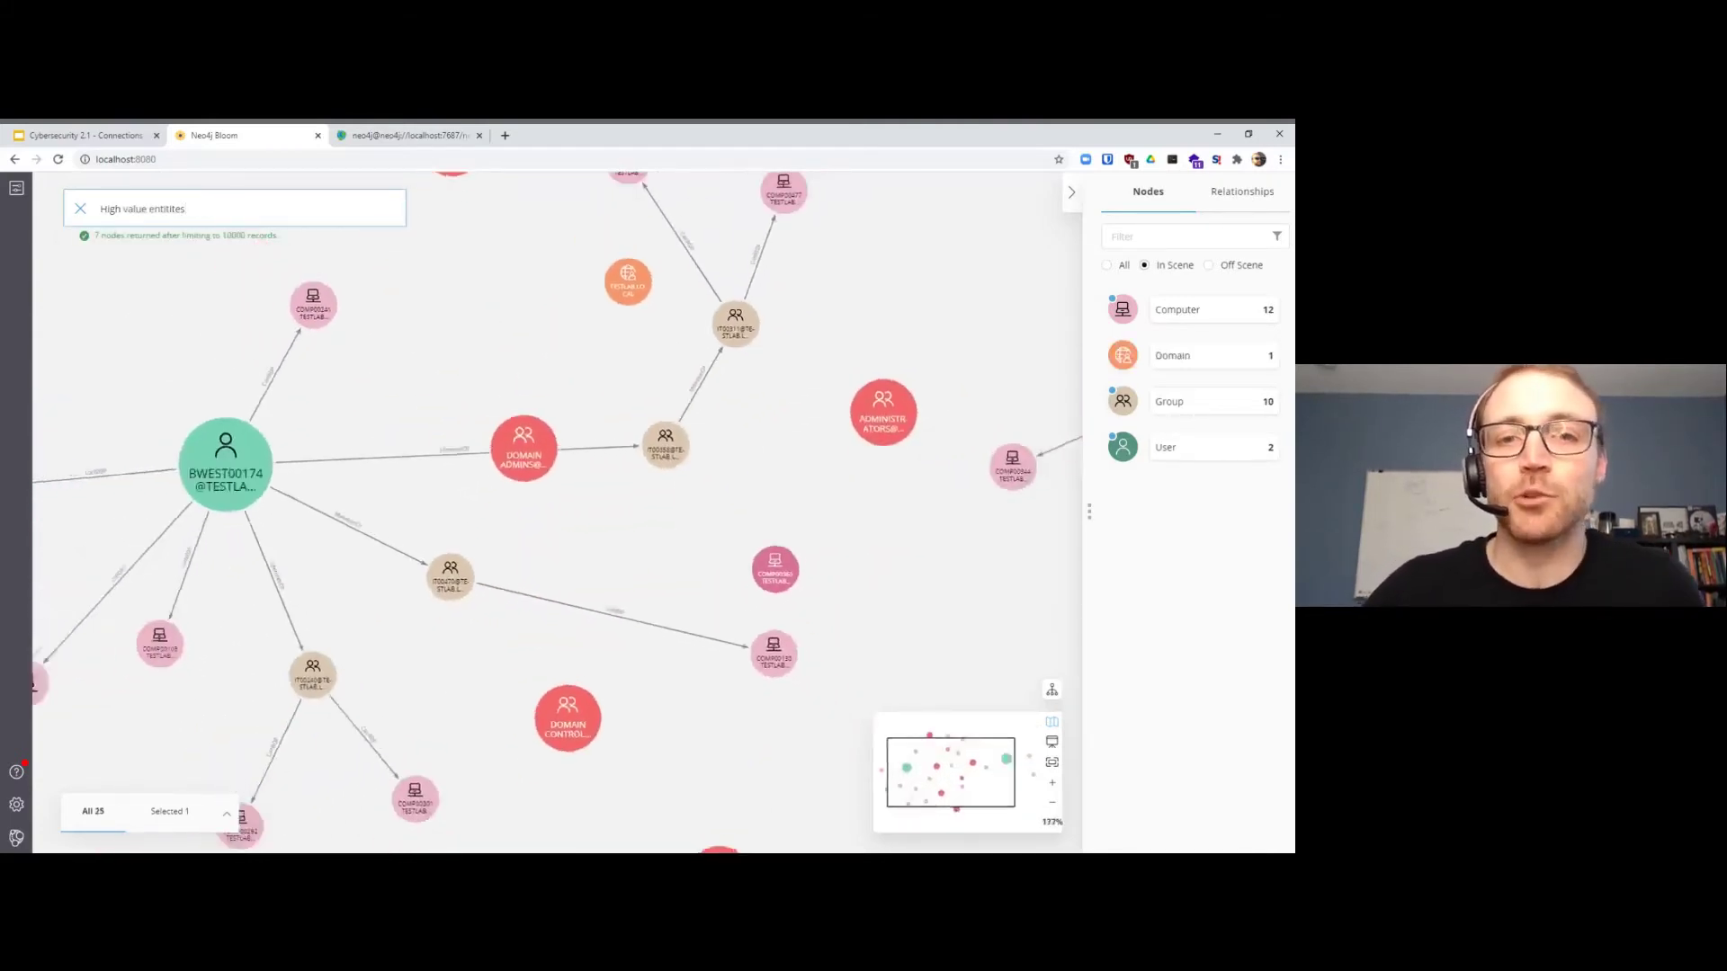
scroll(300, 424, down, 10)
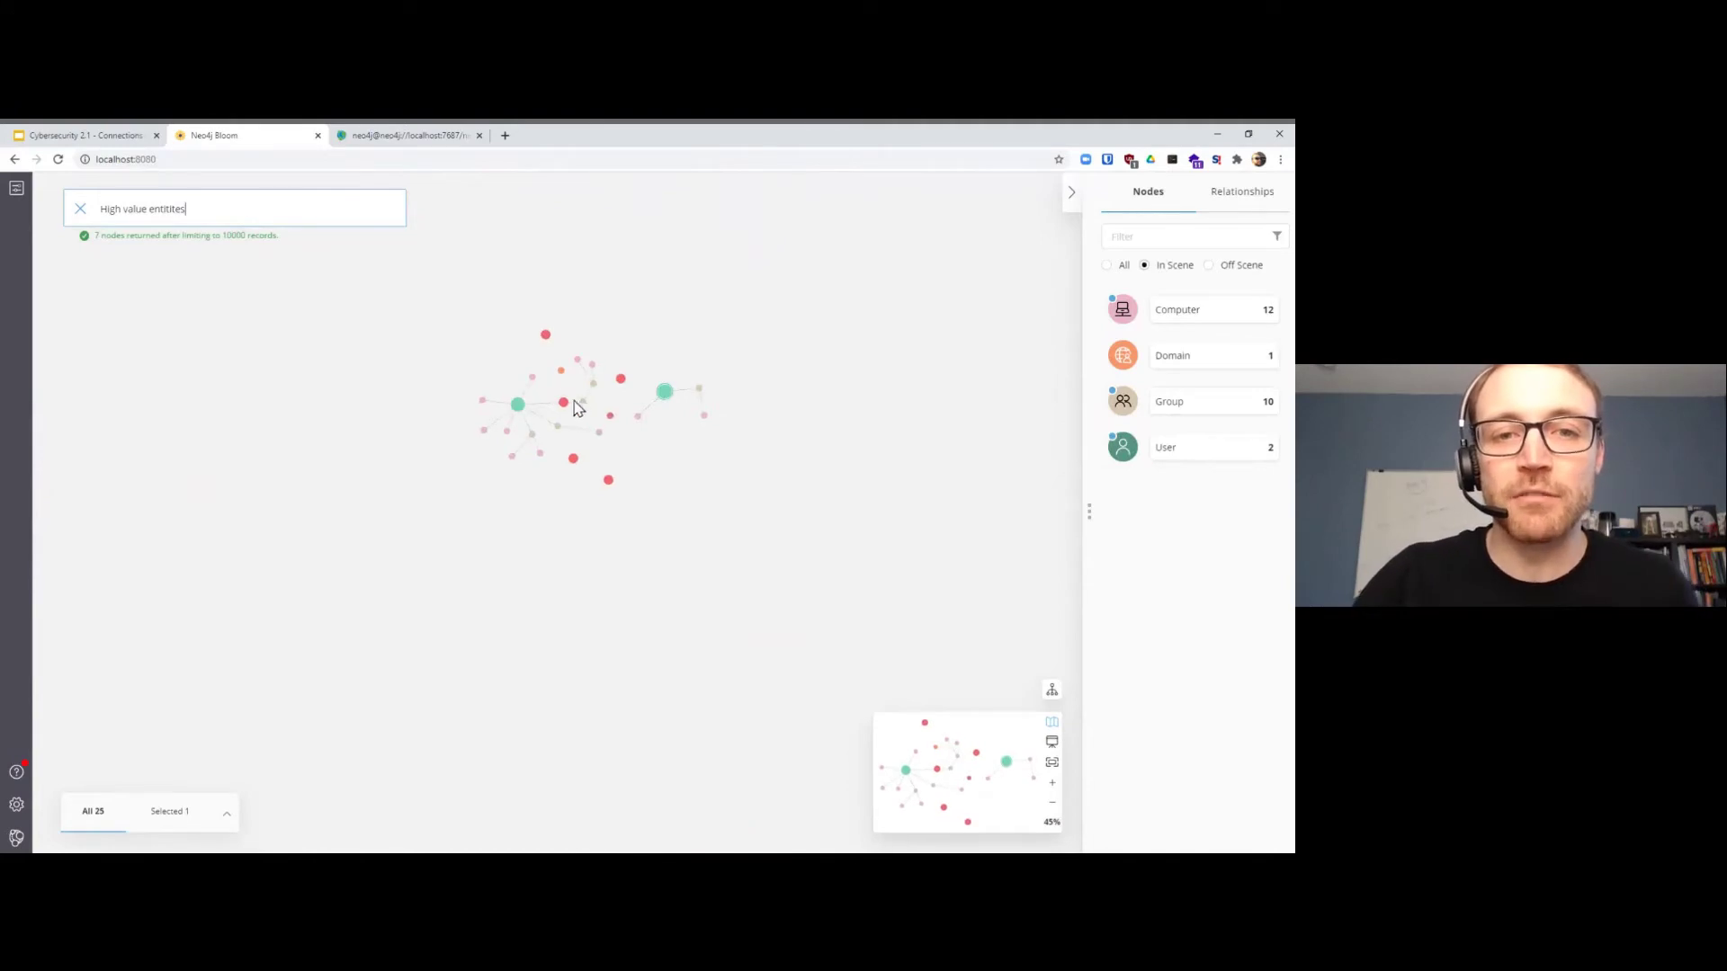
scroll(580, 408, up, 3)
scroll(575, 391, up, 5)
Step: Reposition the red Domain Admins, Enterprise Admins and Administrators nodes around the graph
click(534, 460)
drag(534, 461, 446, 281)
drag(471, 206, 609, 251)
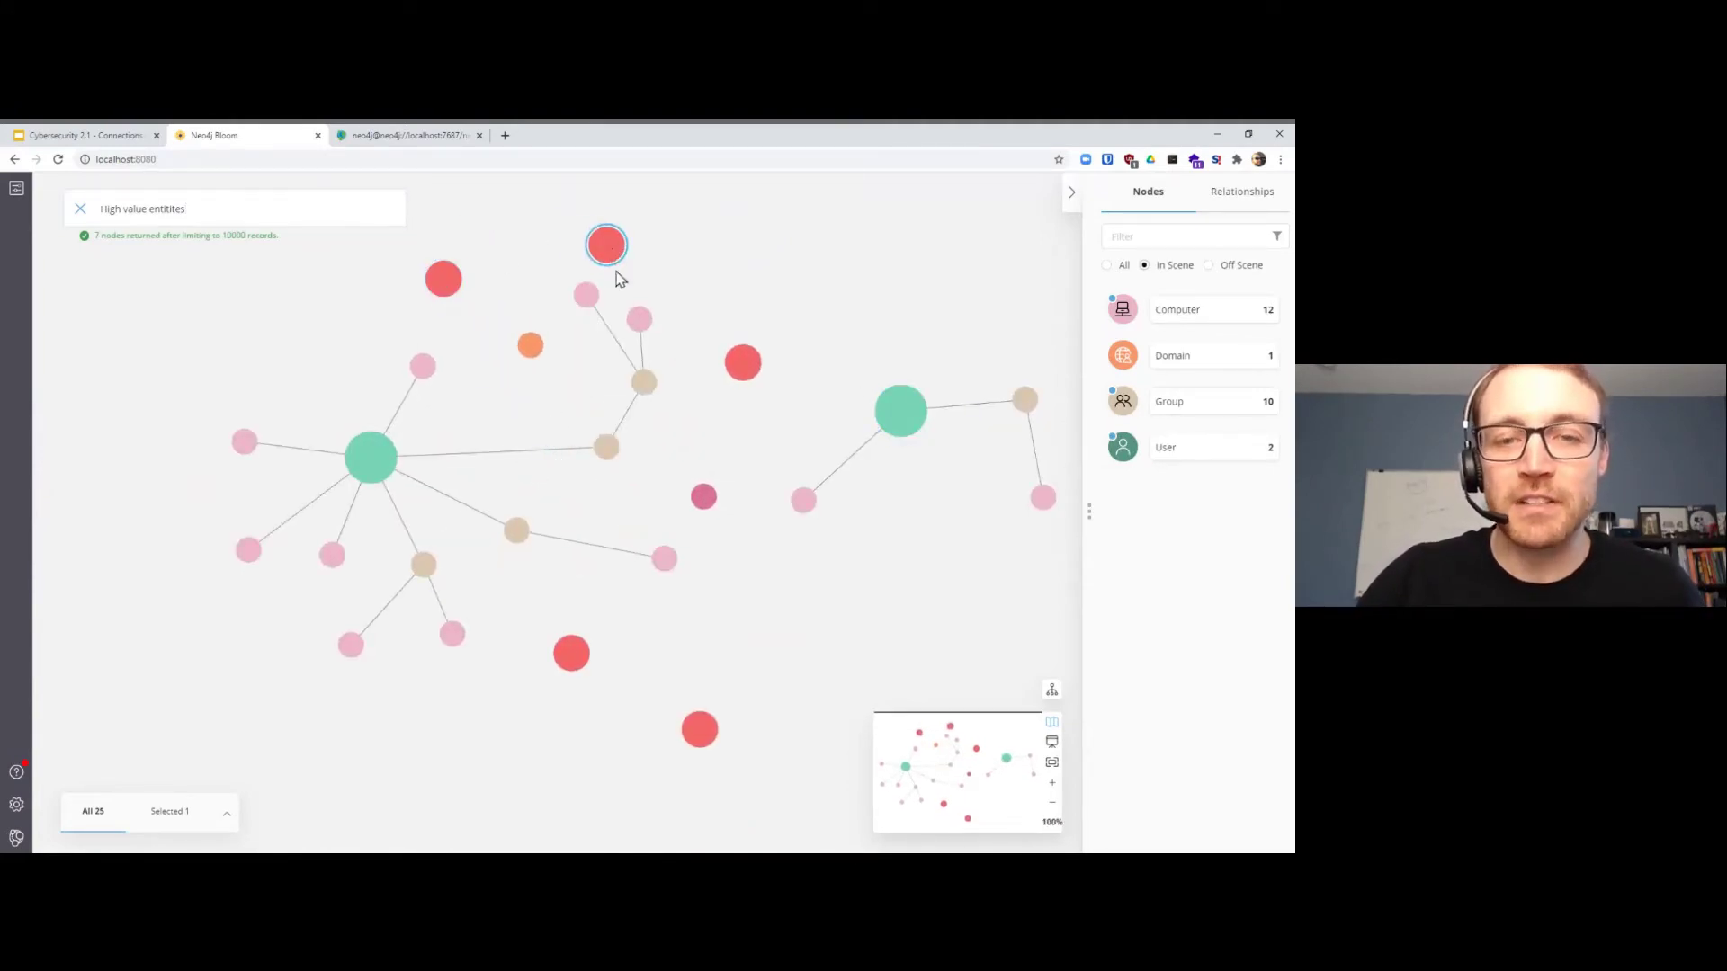
scroll(513, 282, up, 3)
scroll(489, 297, up, 3)
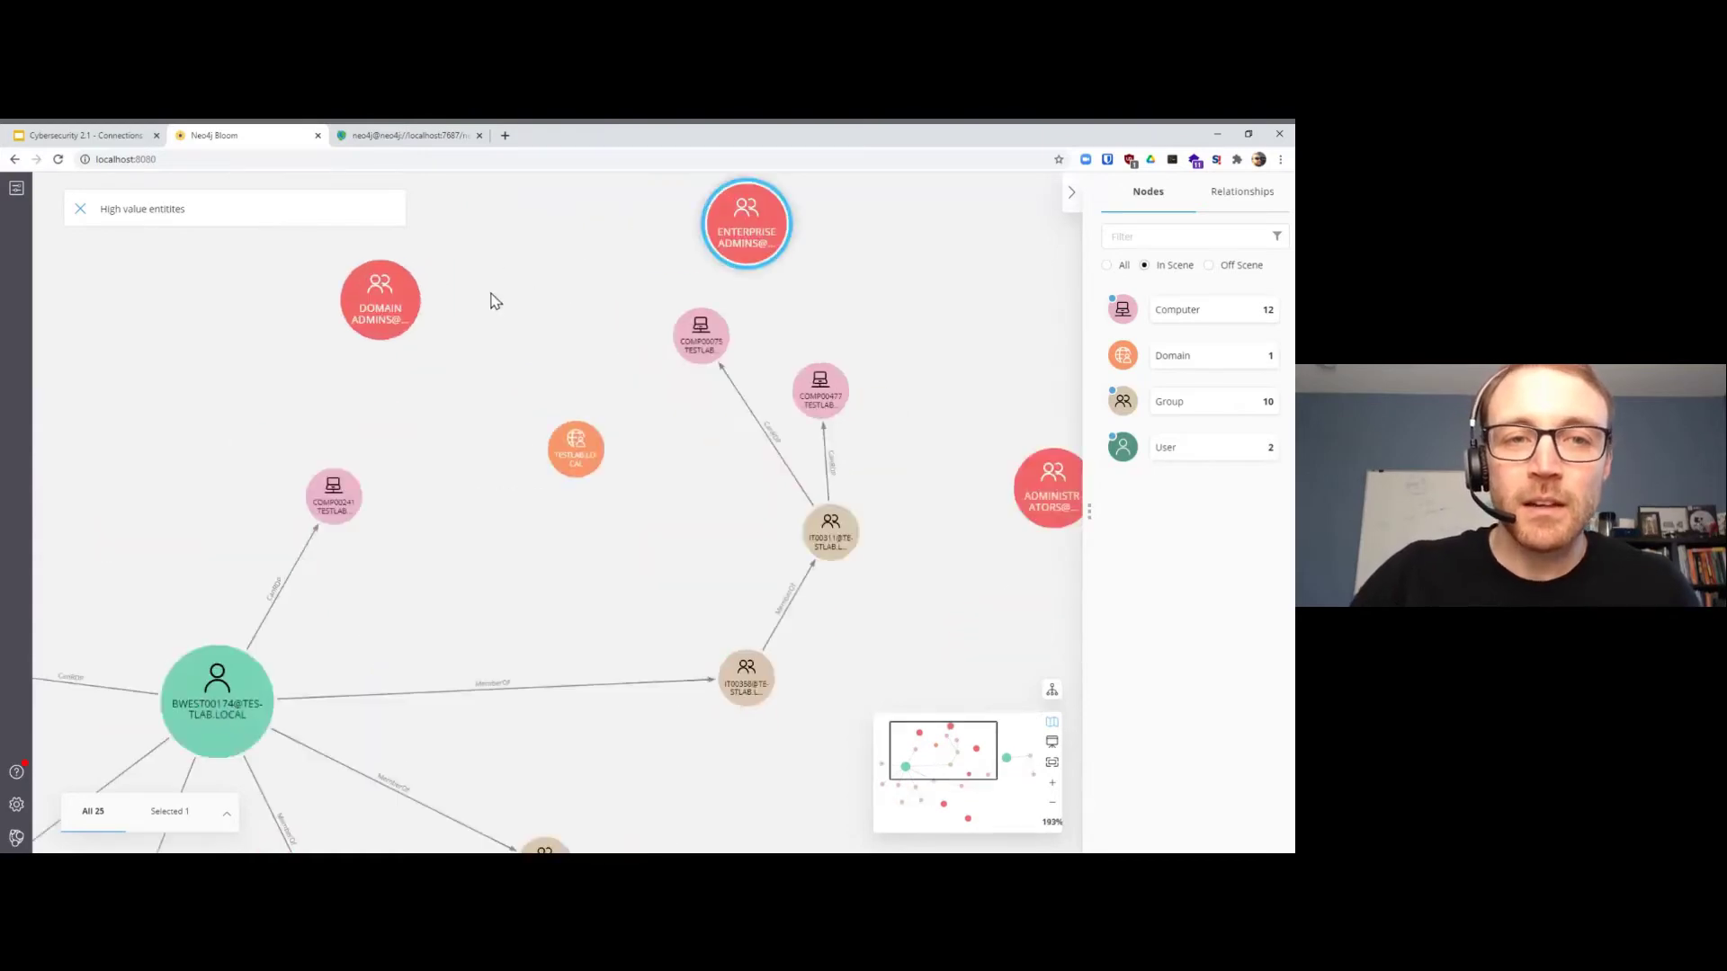
click(391, 317)
drag(735, 241, 646, 251)
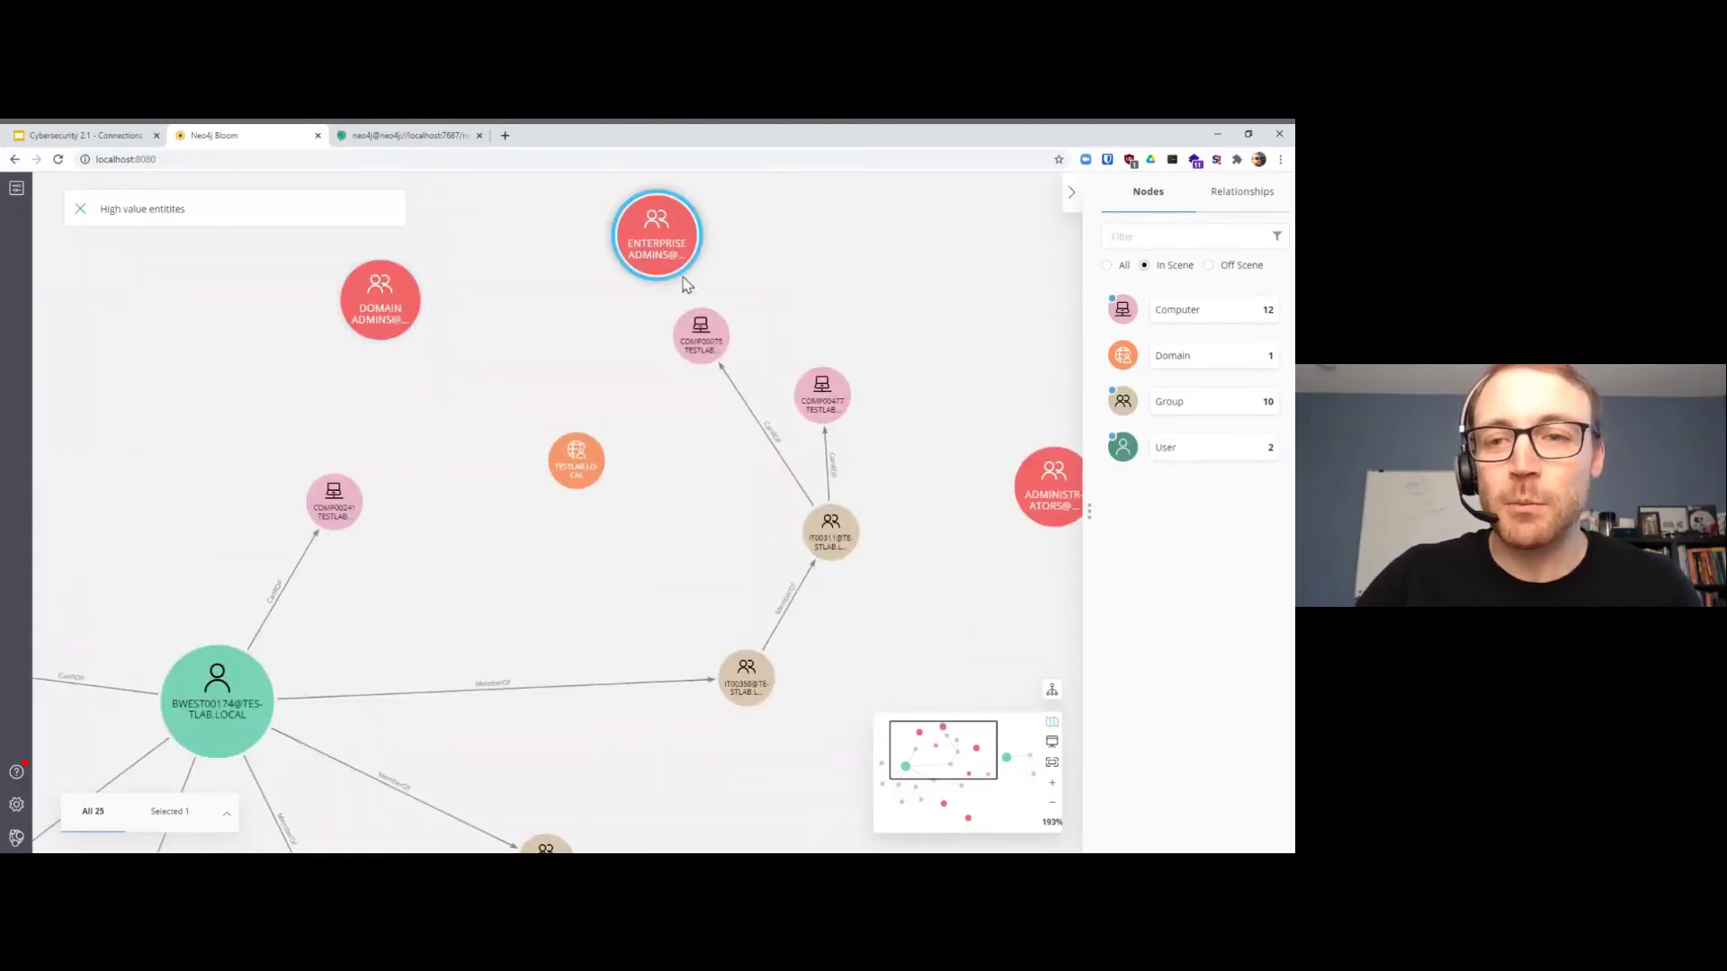
drag(1033, 483, 823, 256)
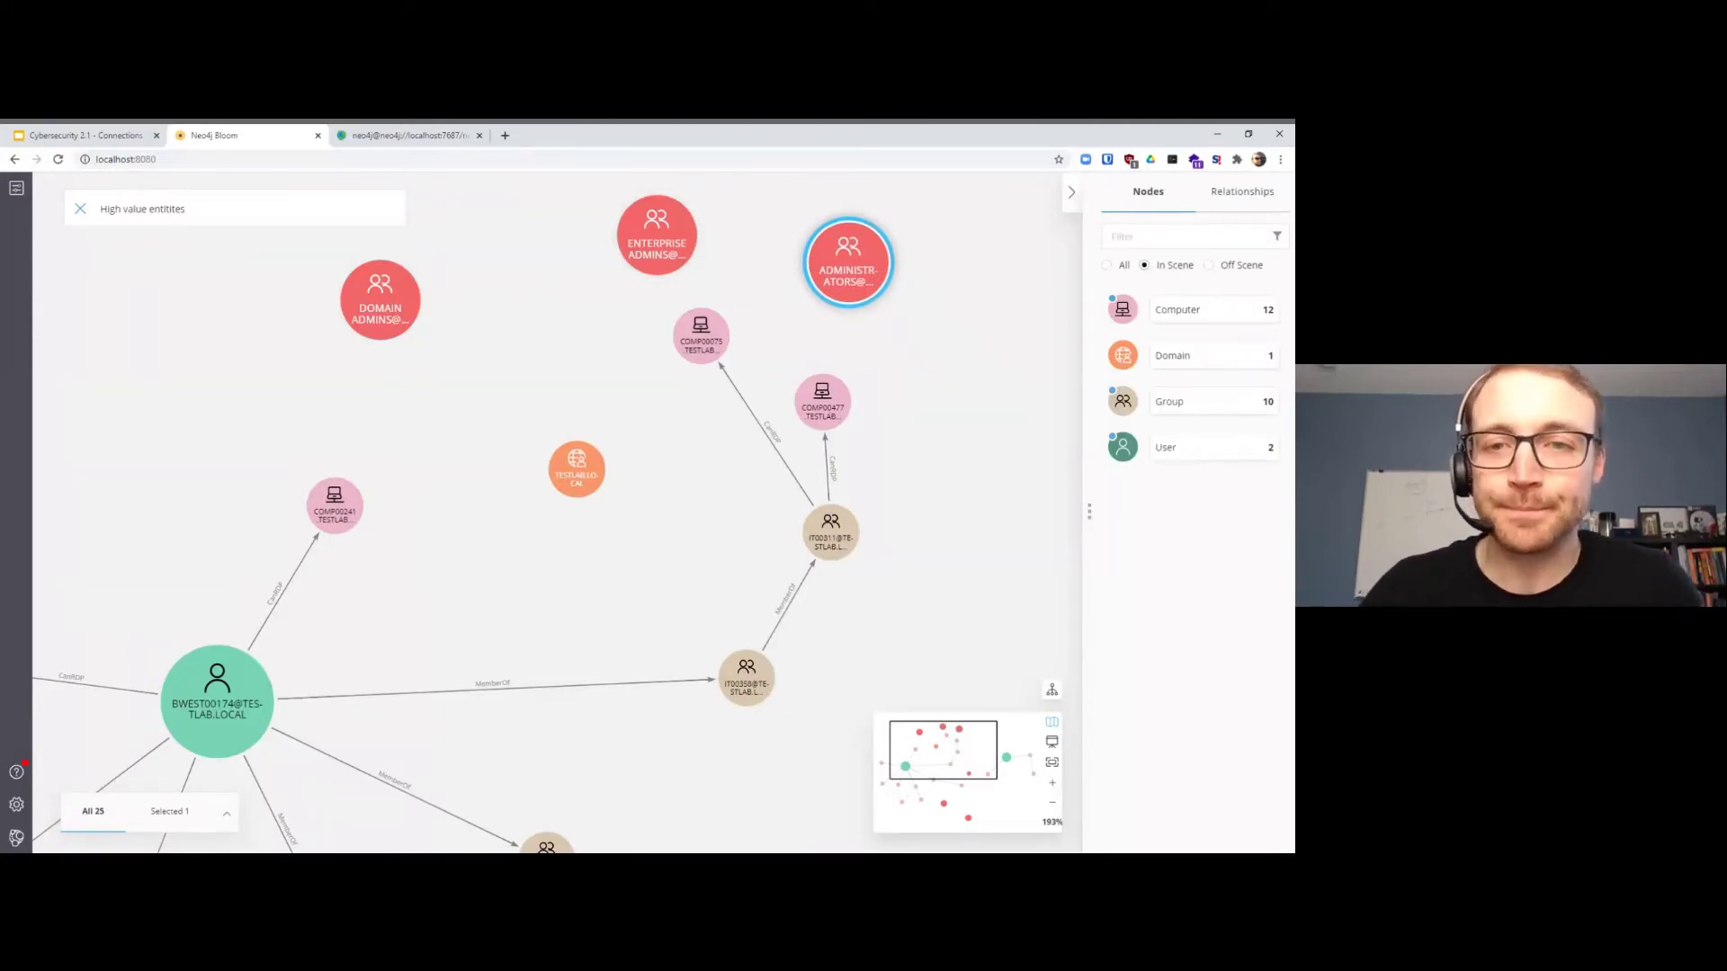
scroll(643, 505, down, 3)
Step: Inspect COMP00365.TESTLAB.LOCAL's properties, then push the two green user nodes further apart
drag(675, 635, 755, 423)
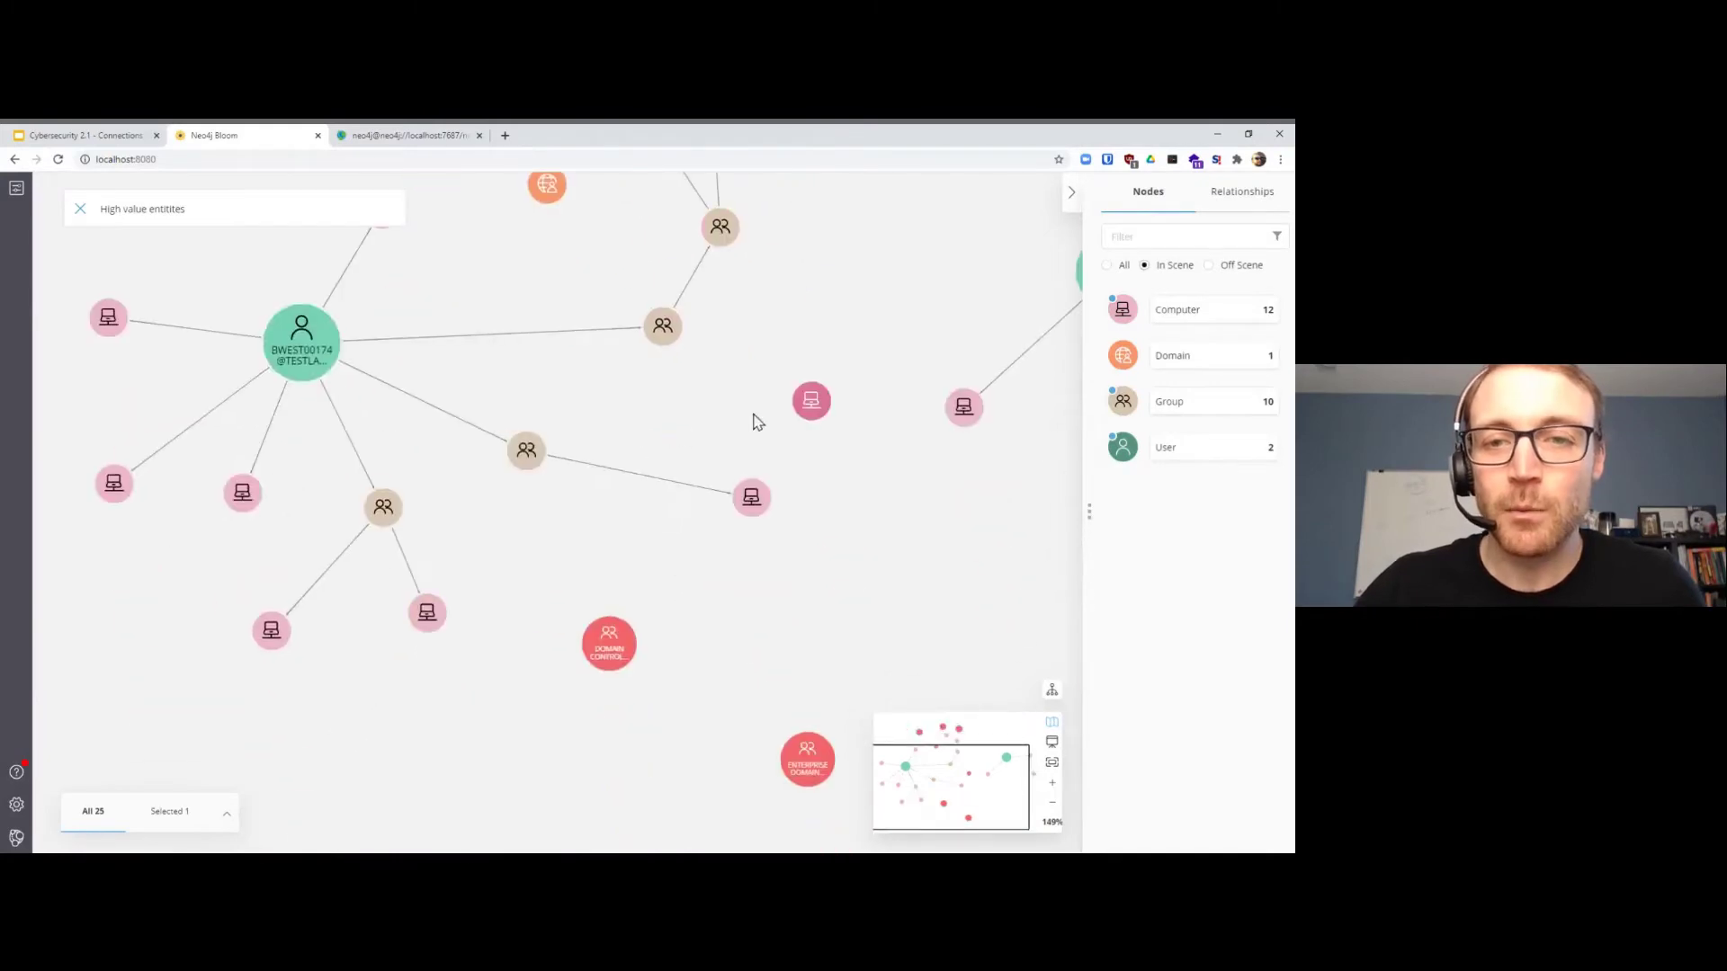
double_click(811, 401)
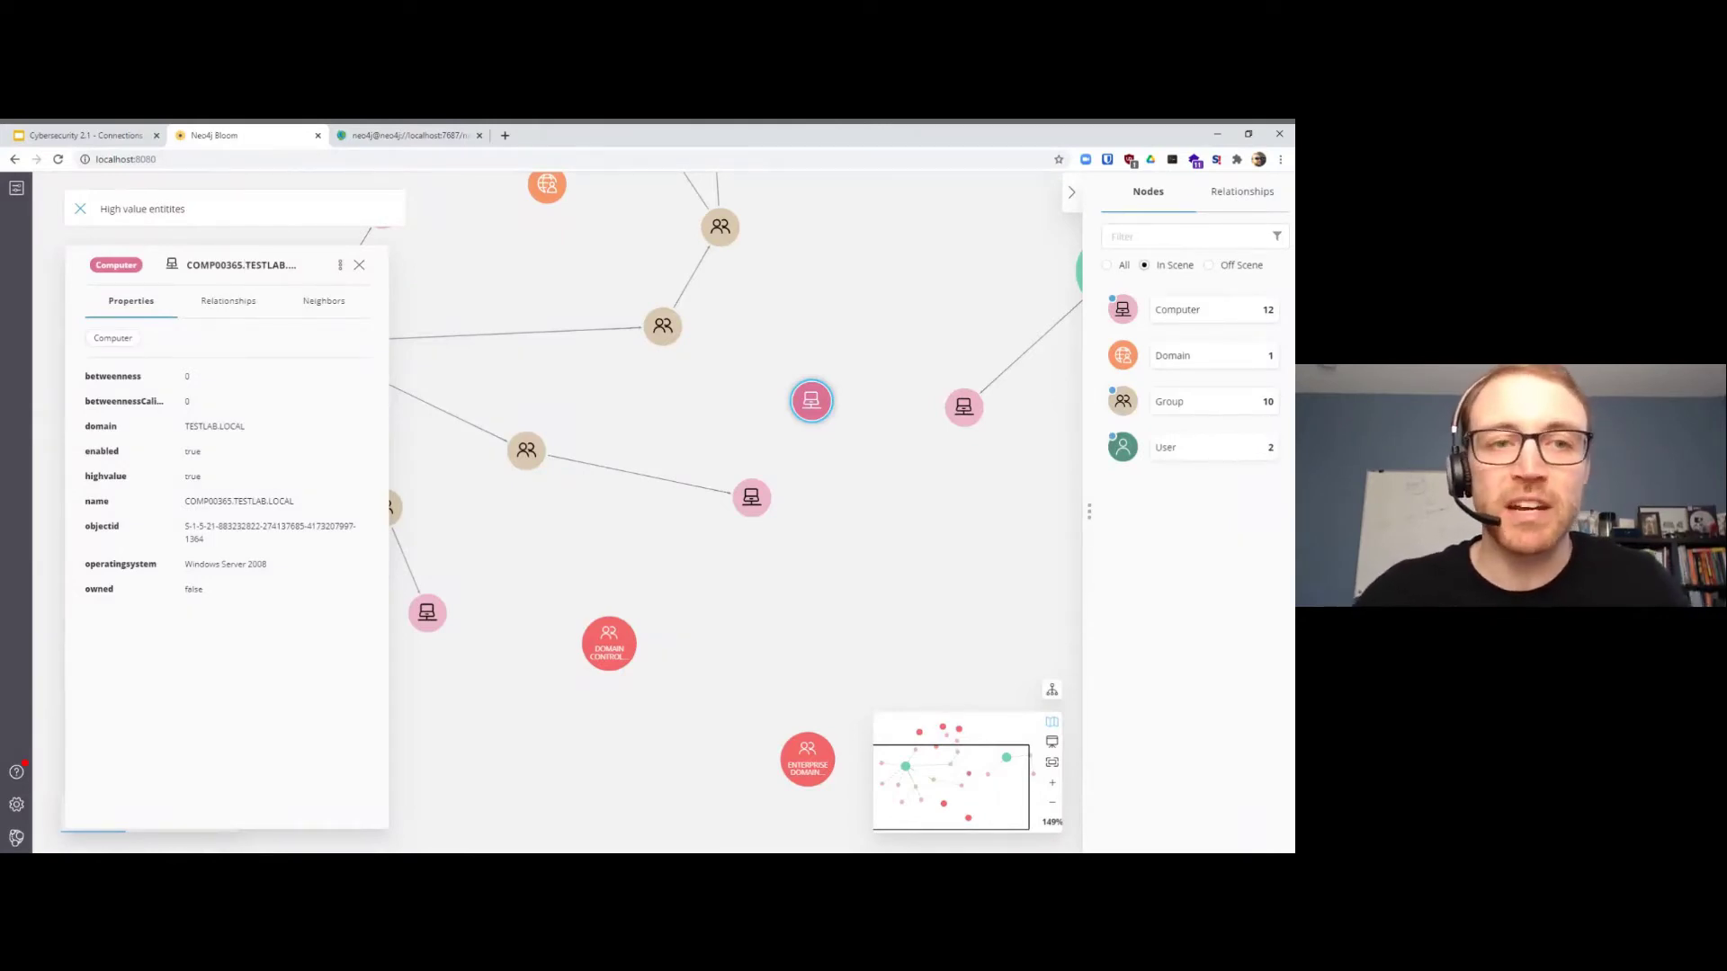
click(359, 265)
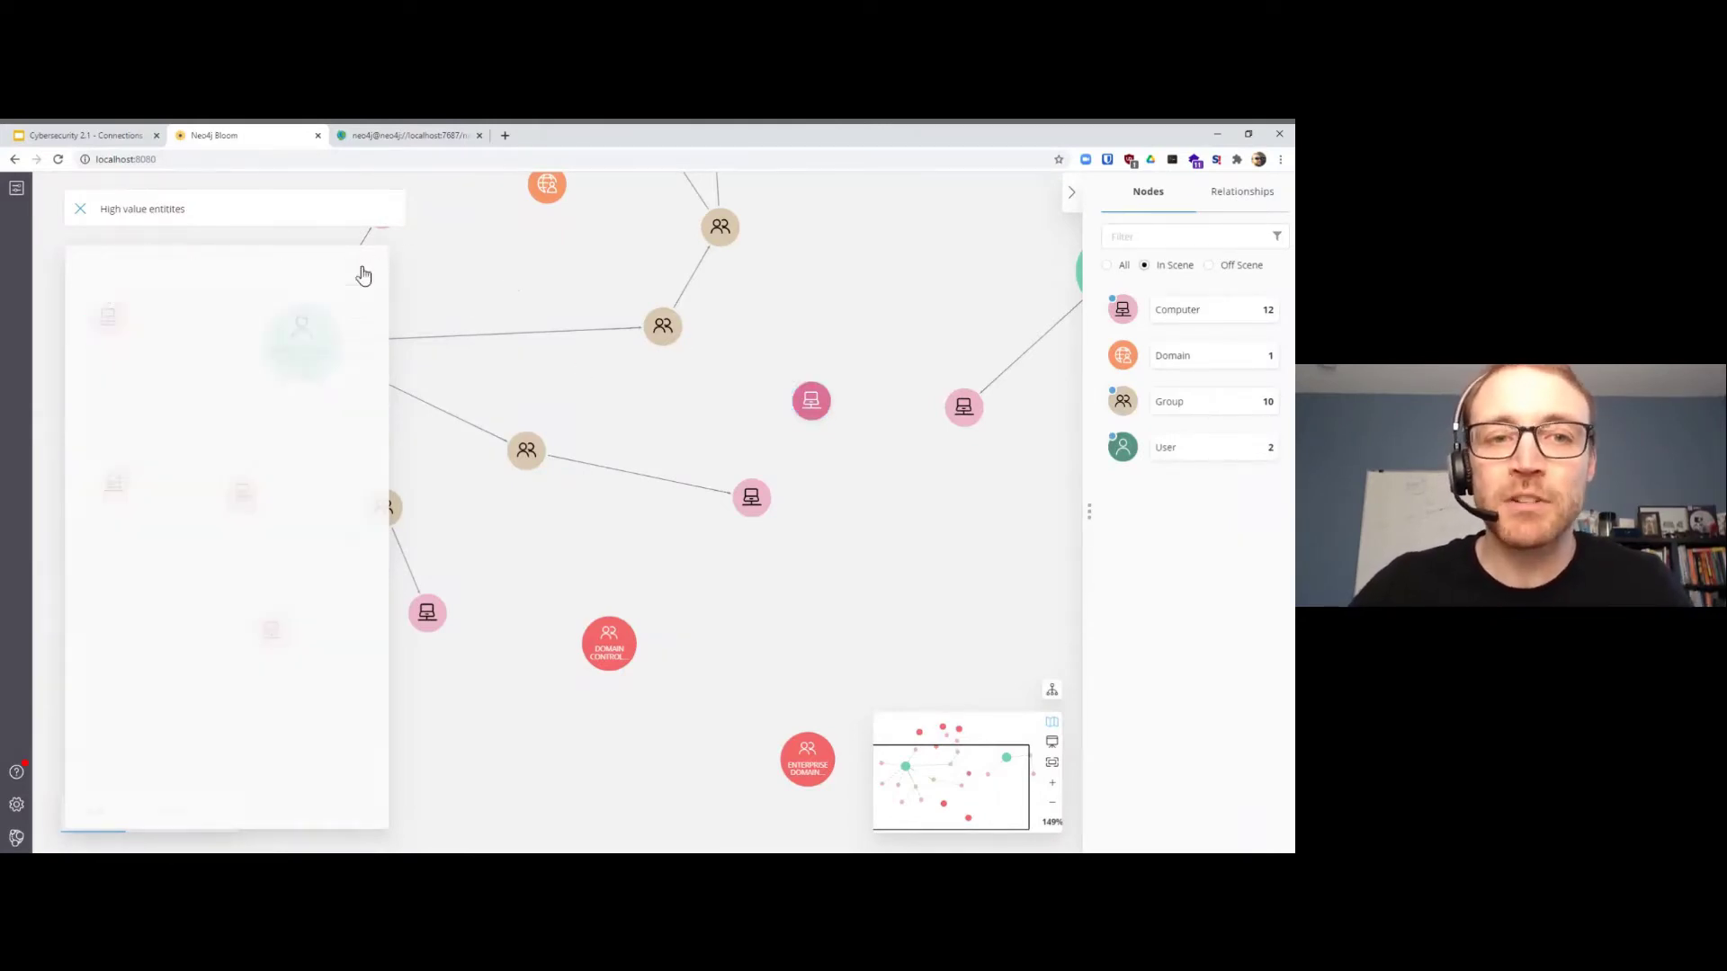
scroll(698, 359, down, 3)
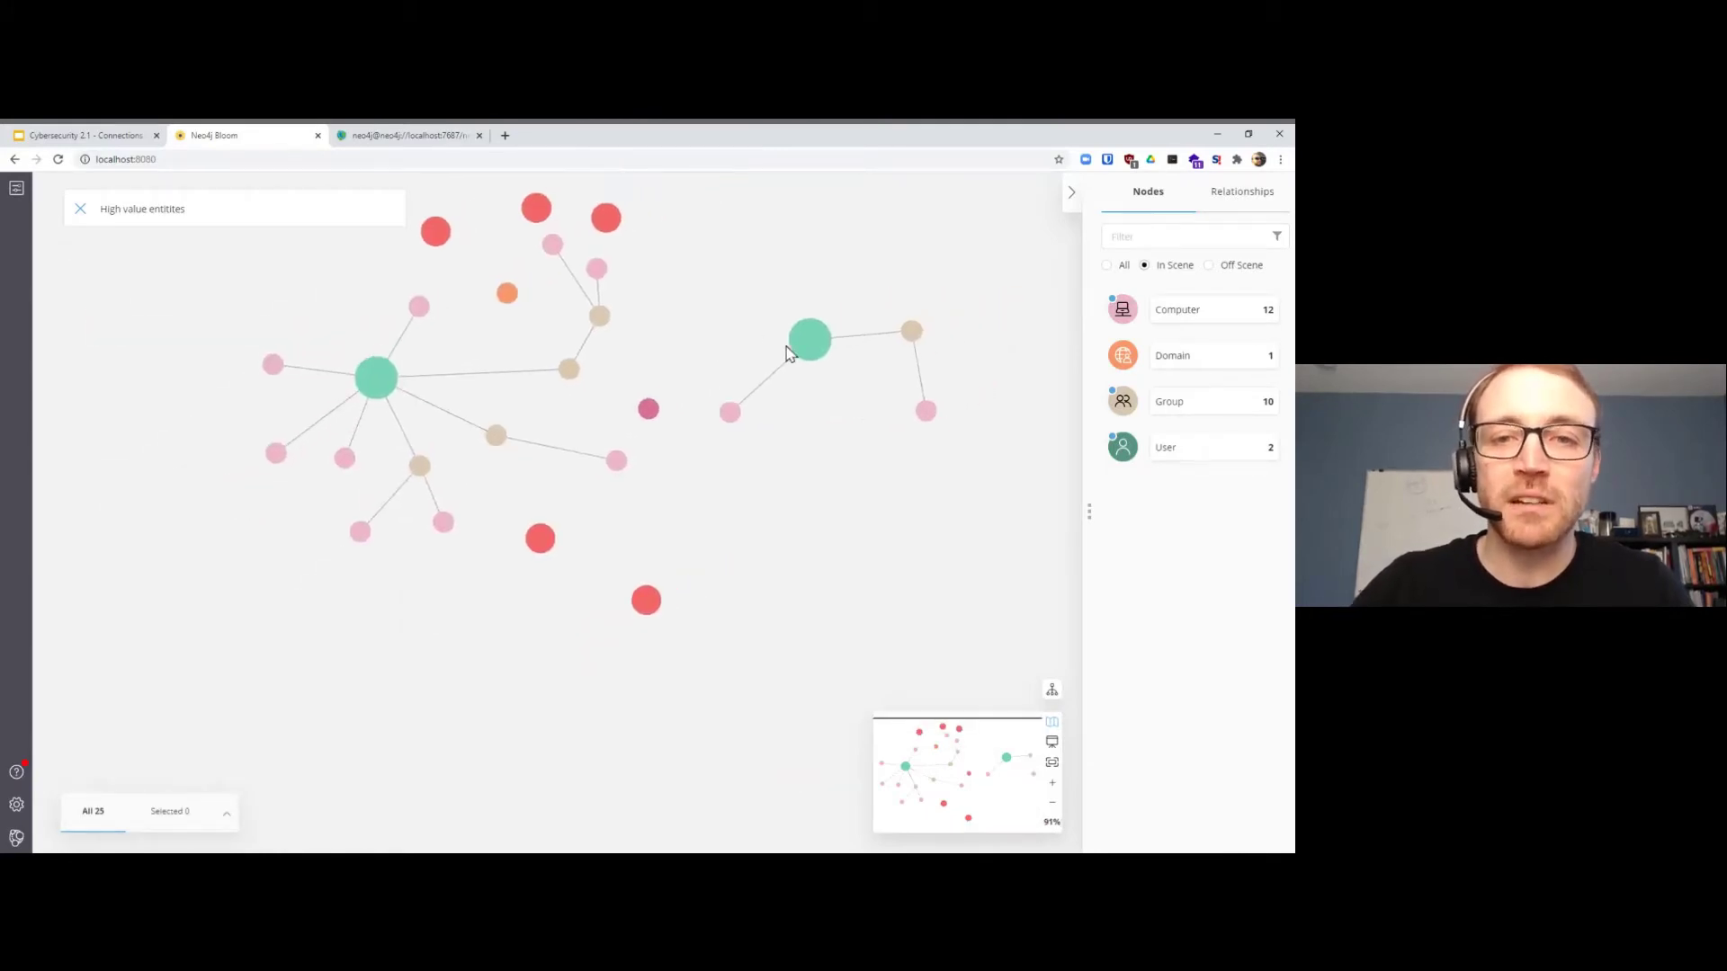
drag(826, 359, 854, 406)
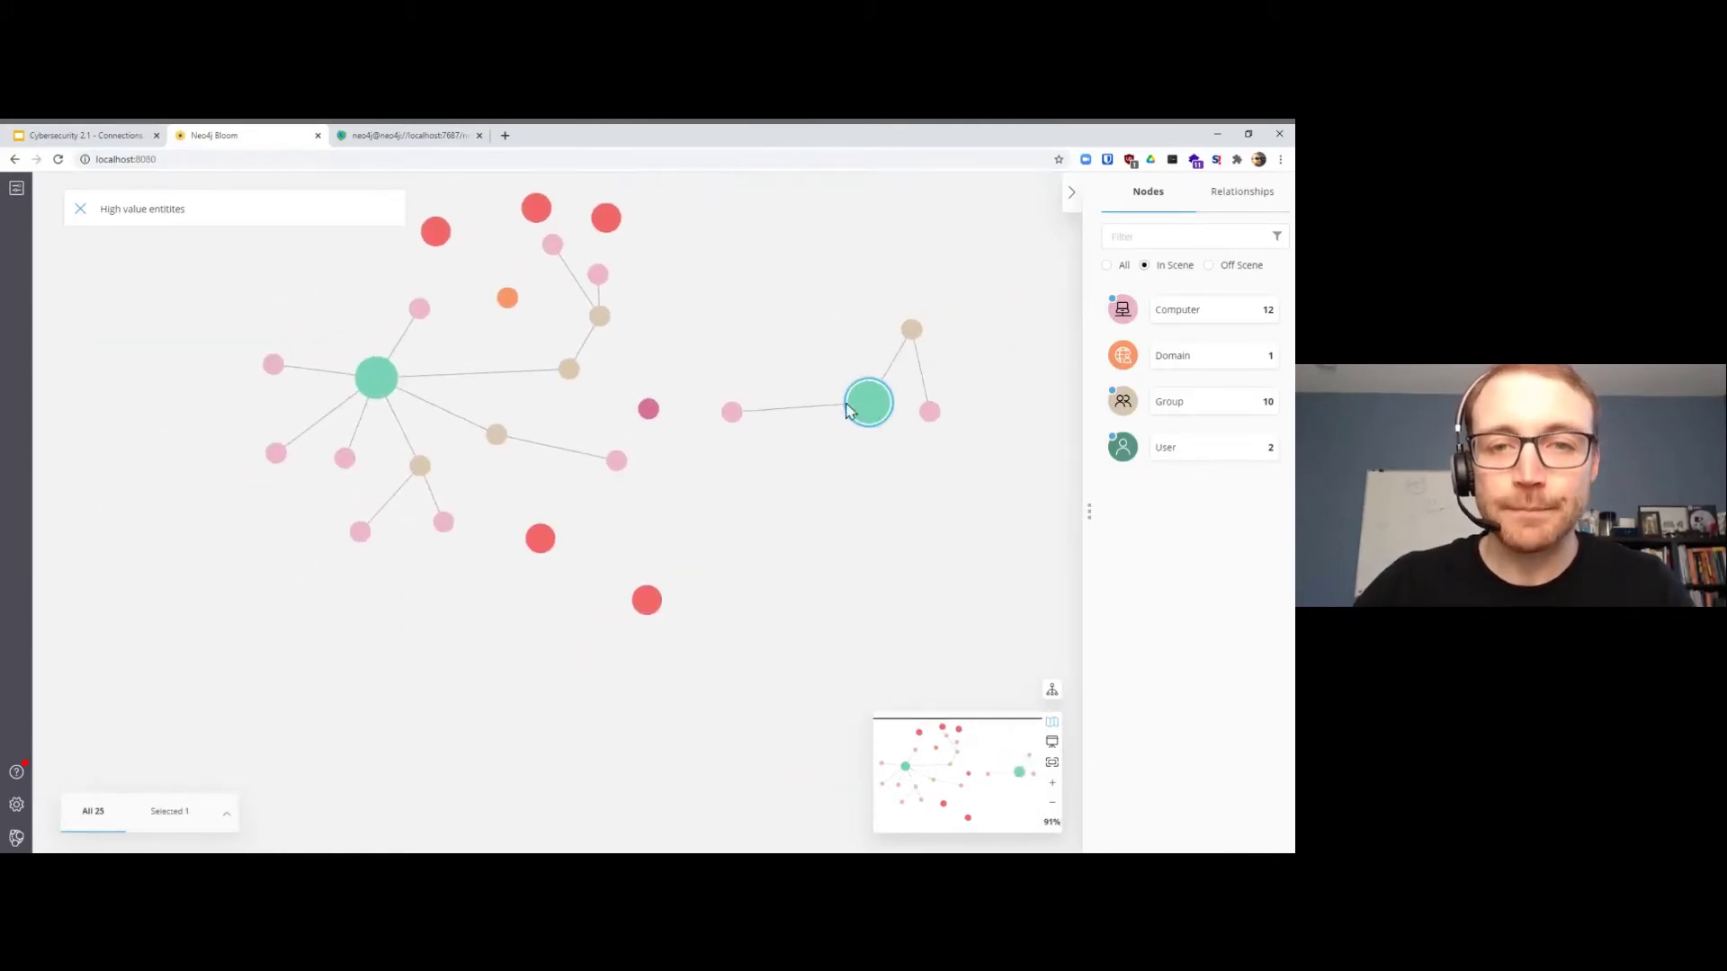
drag(385, 386, 319, 393)
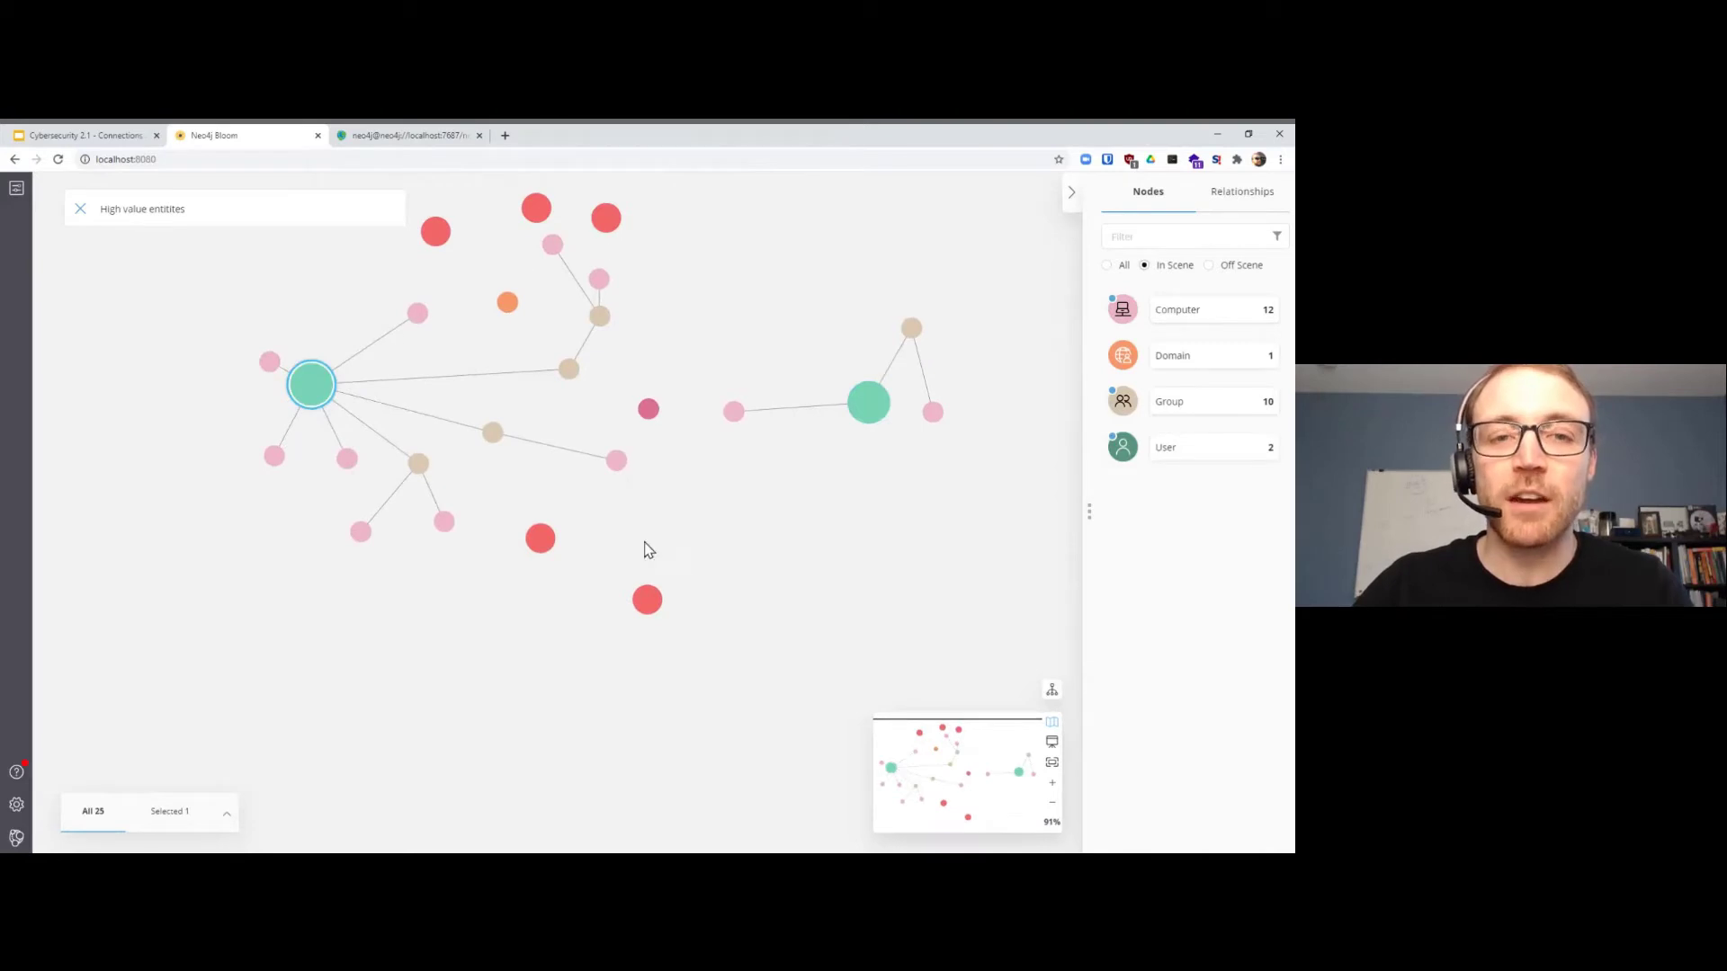
click(80, 208)
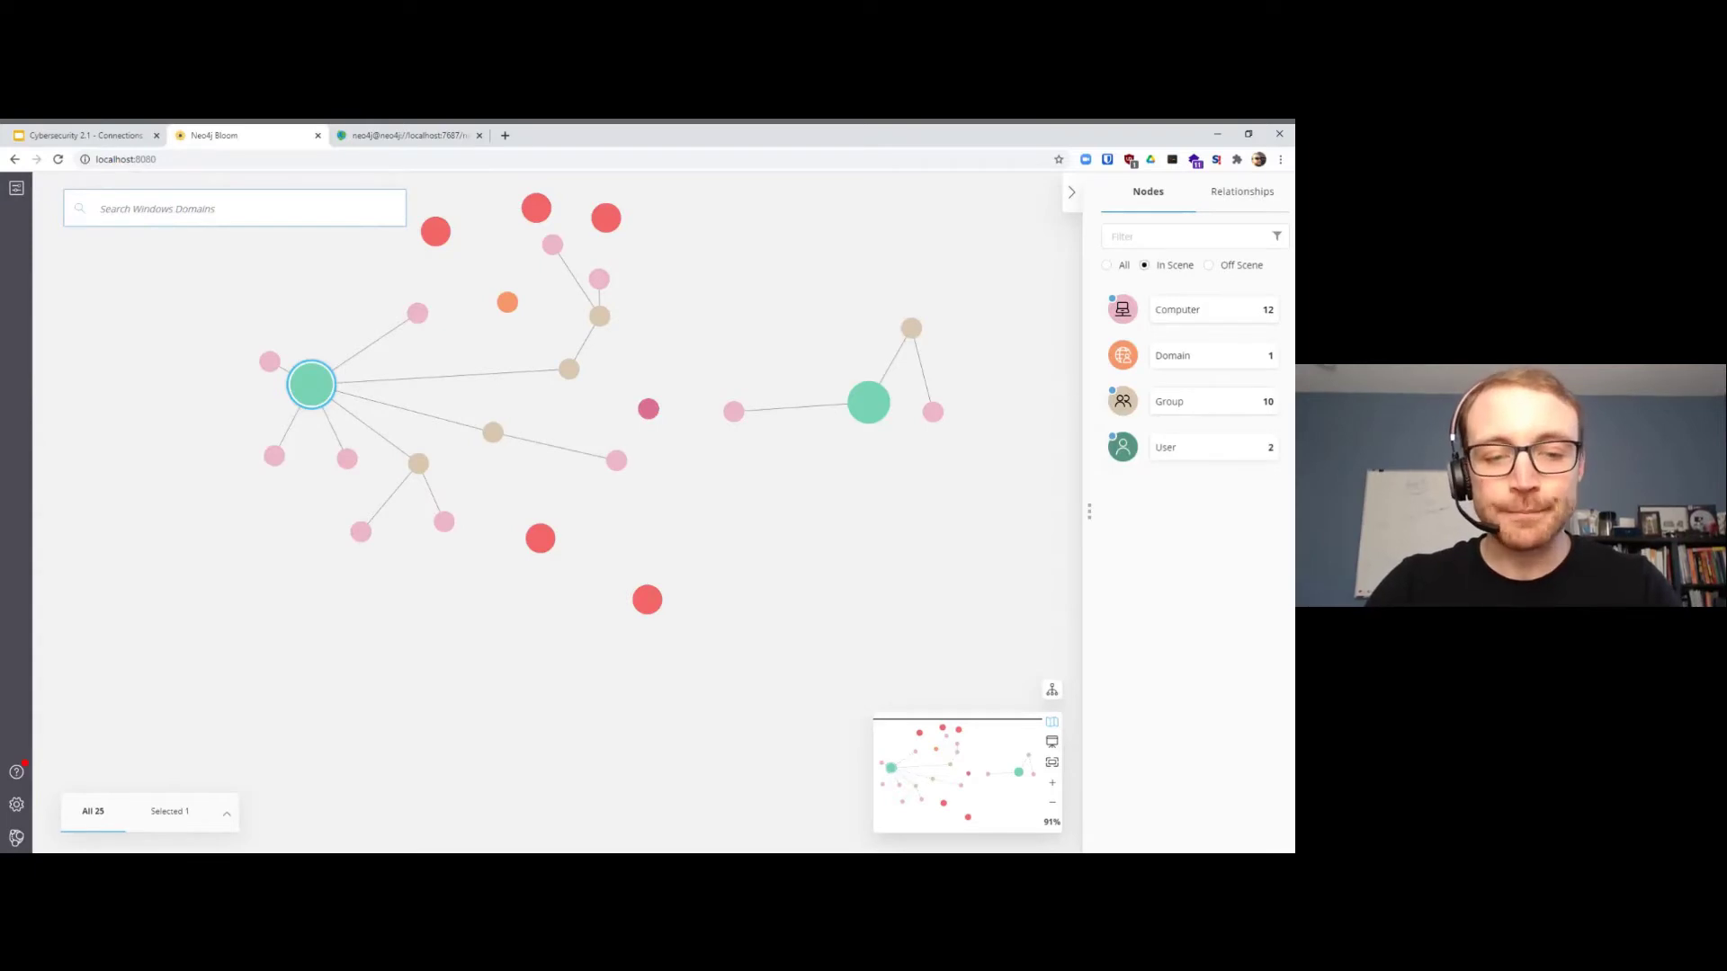
text(at)
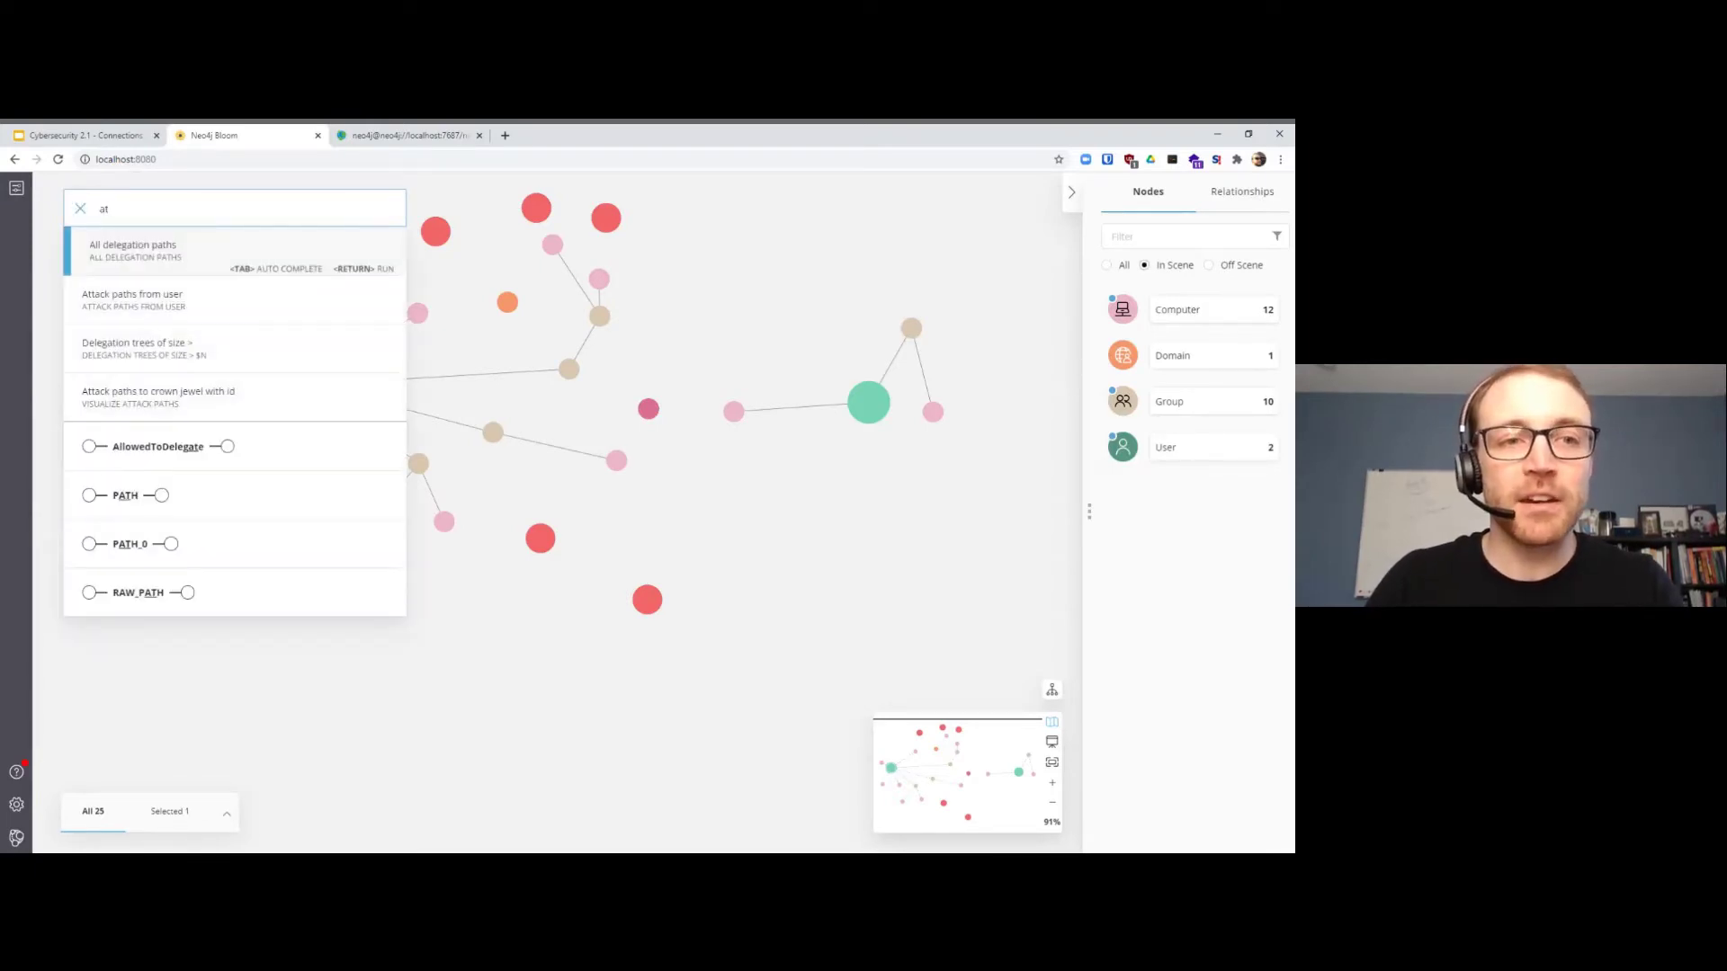
key(Down)
key(Down)
key(Down)
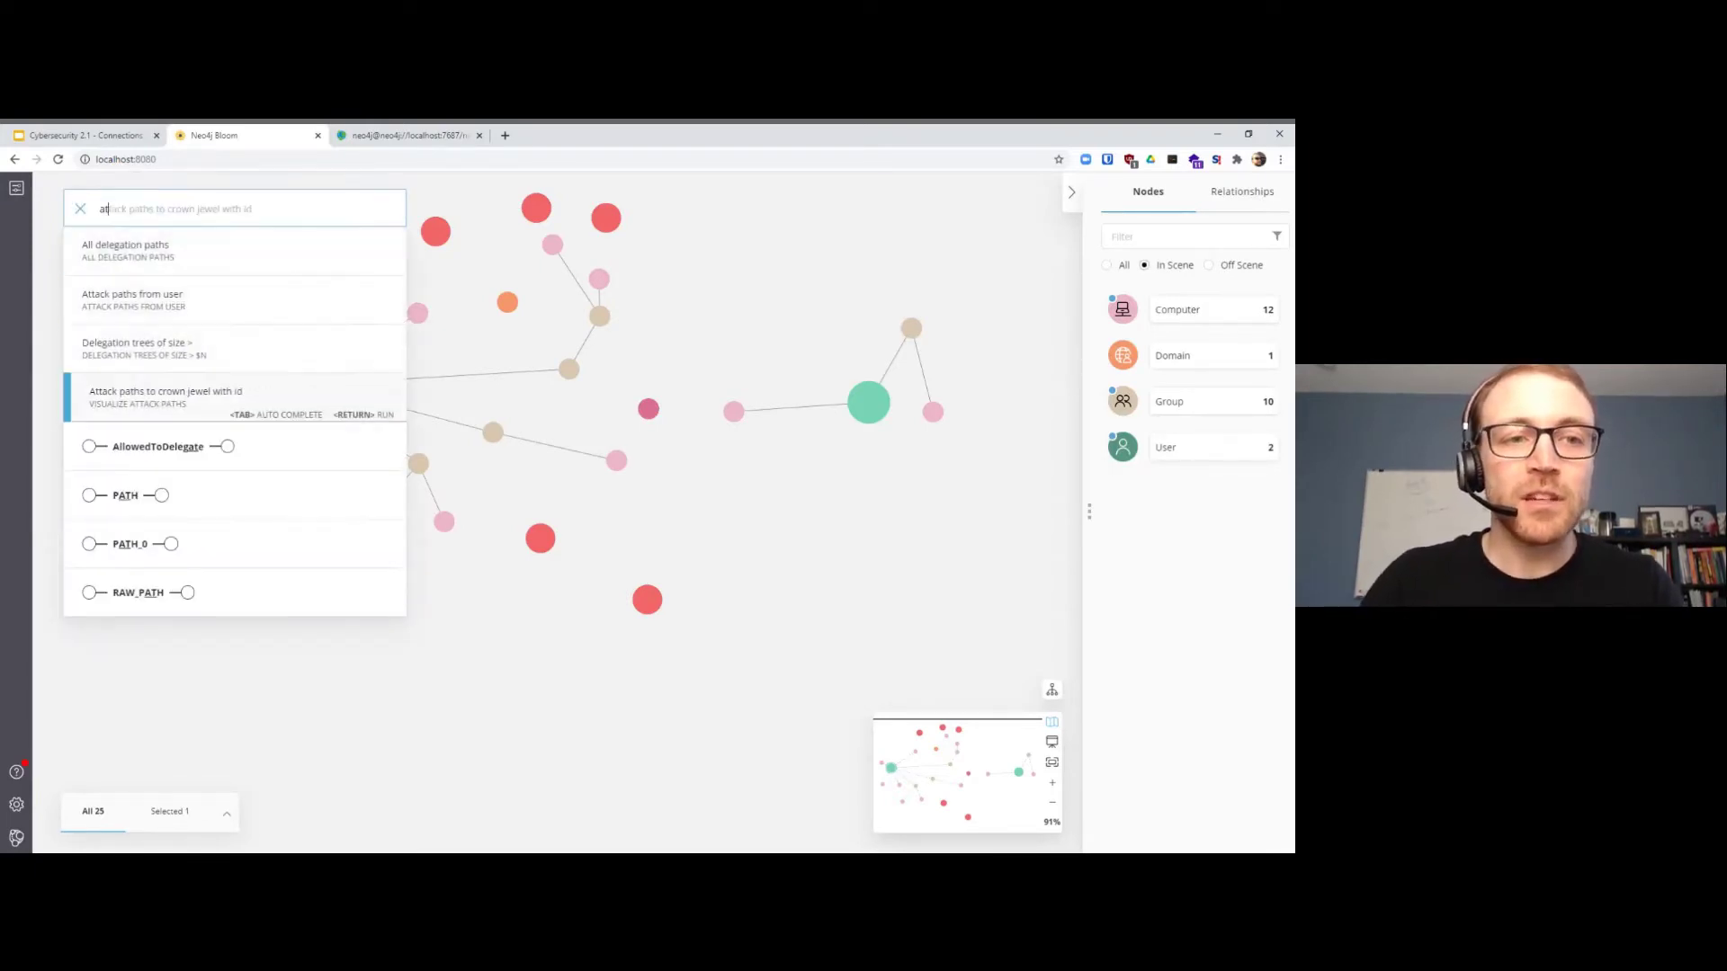
key(Up)
key(Up)
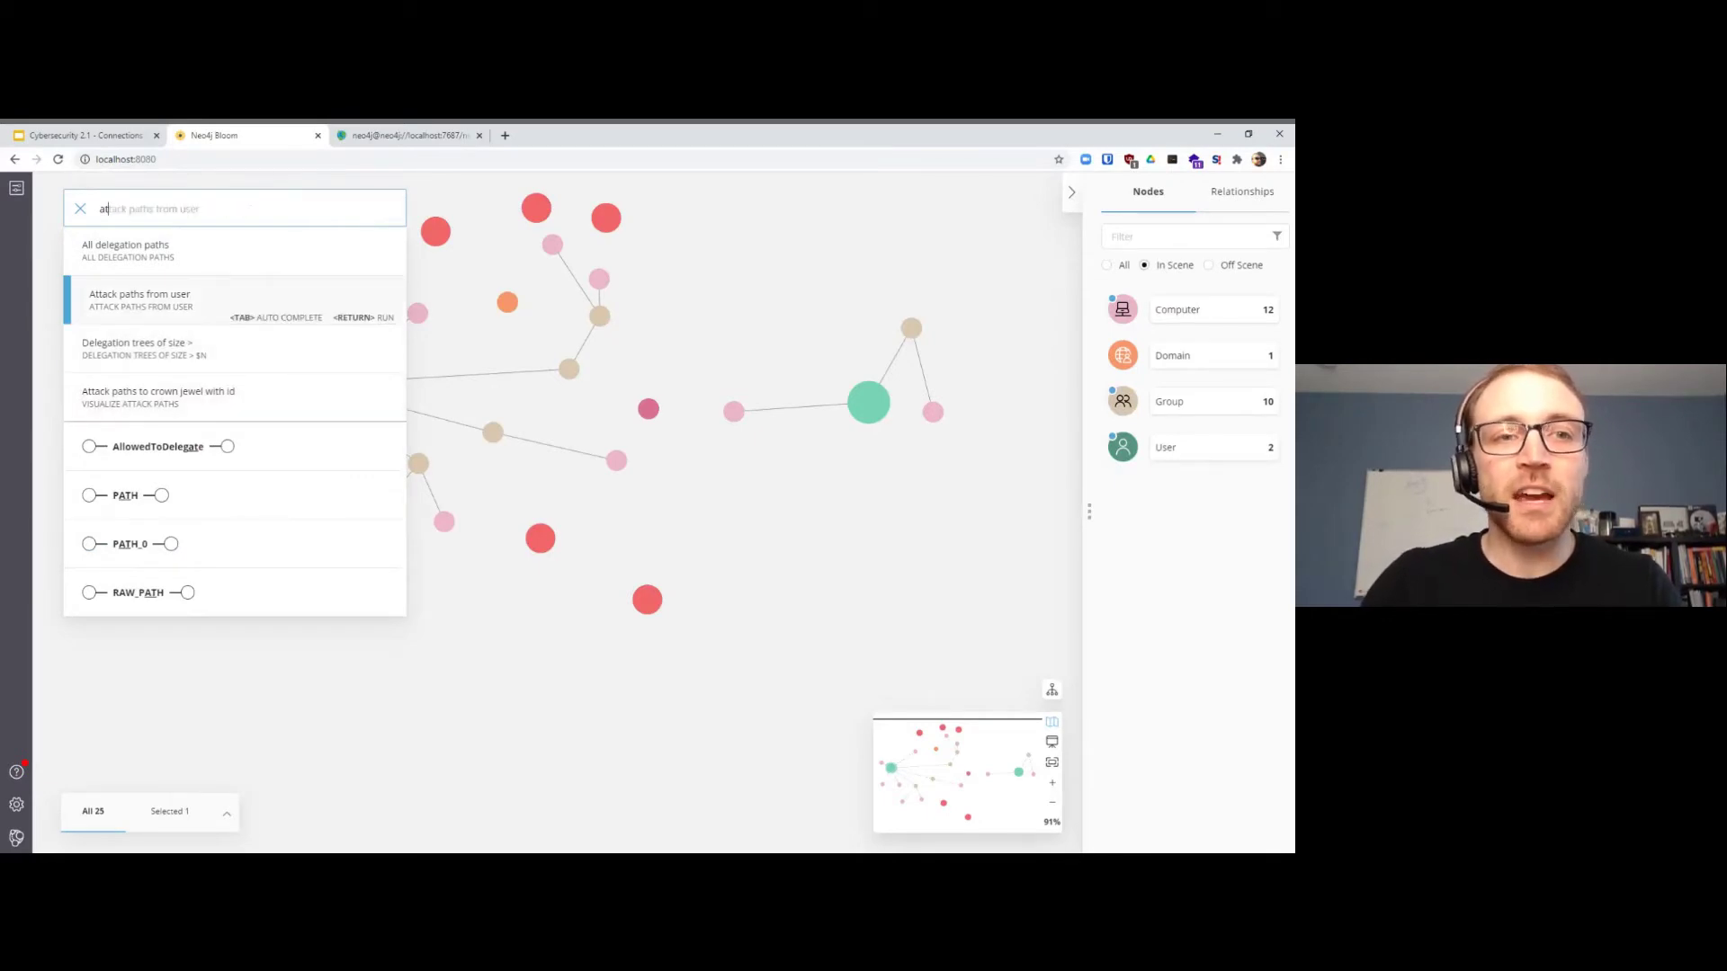
key(Tab)
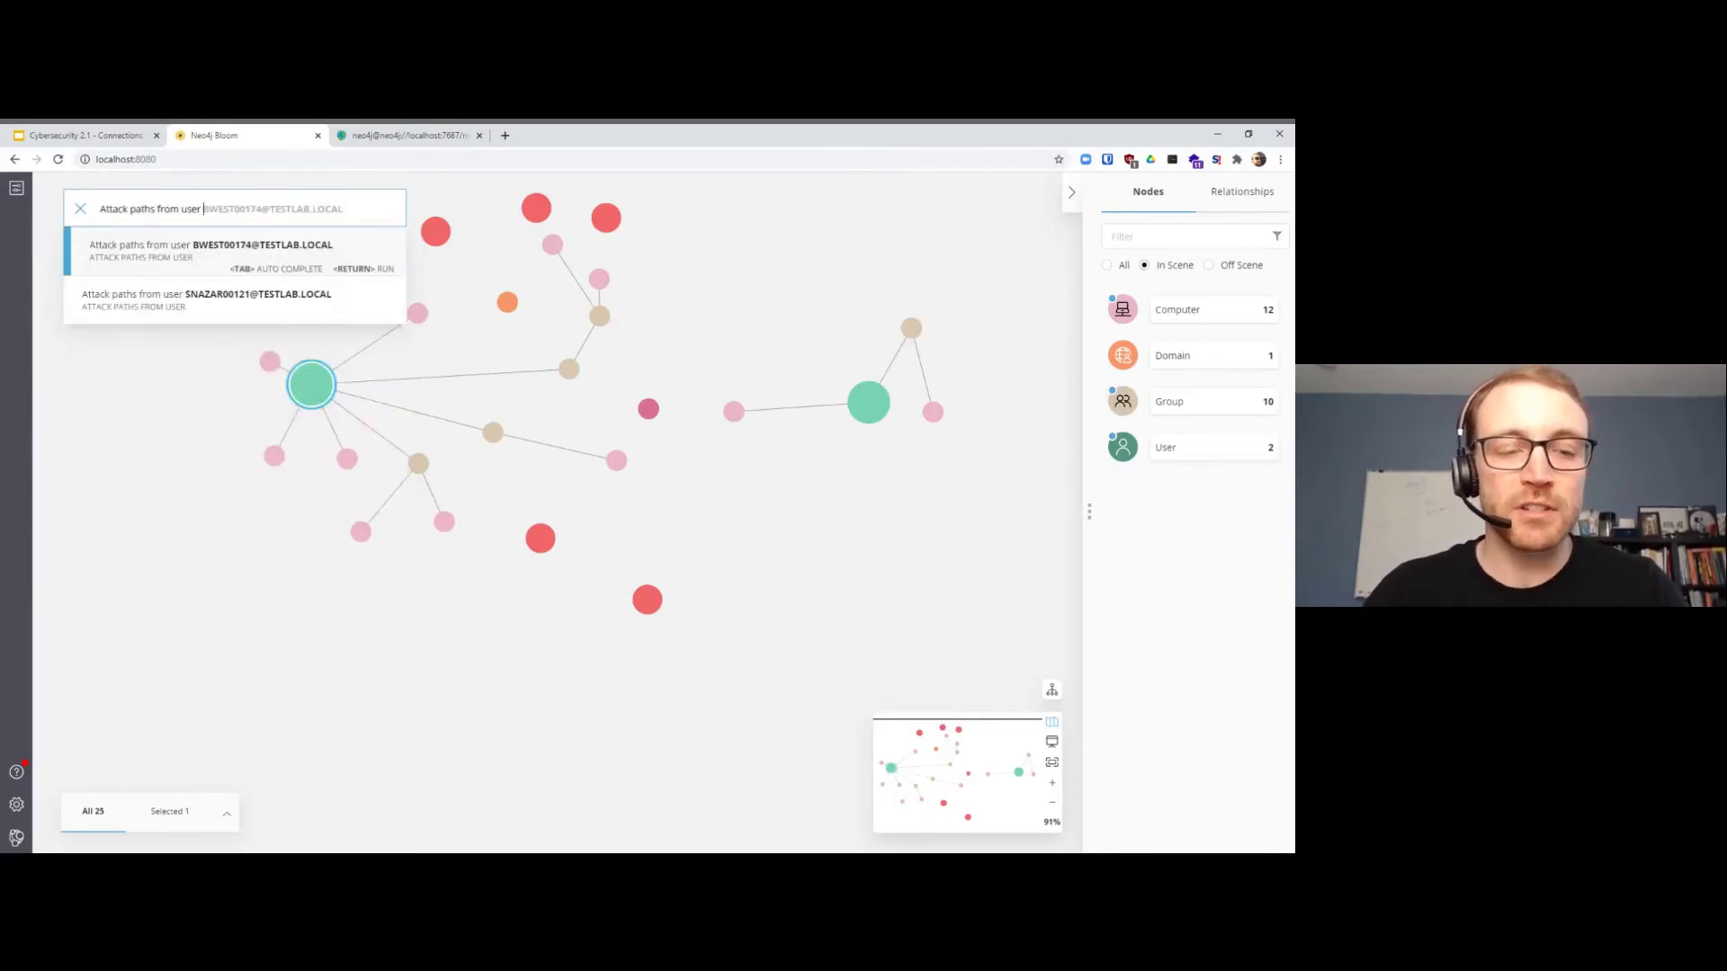
key(Tab)
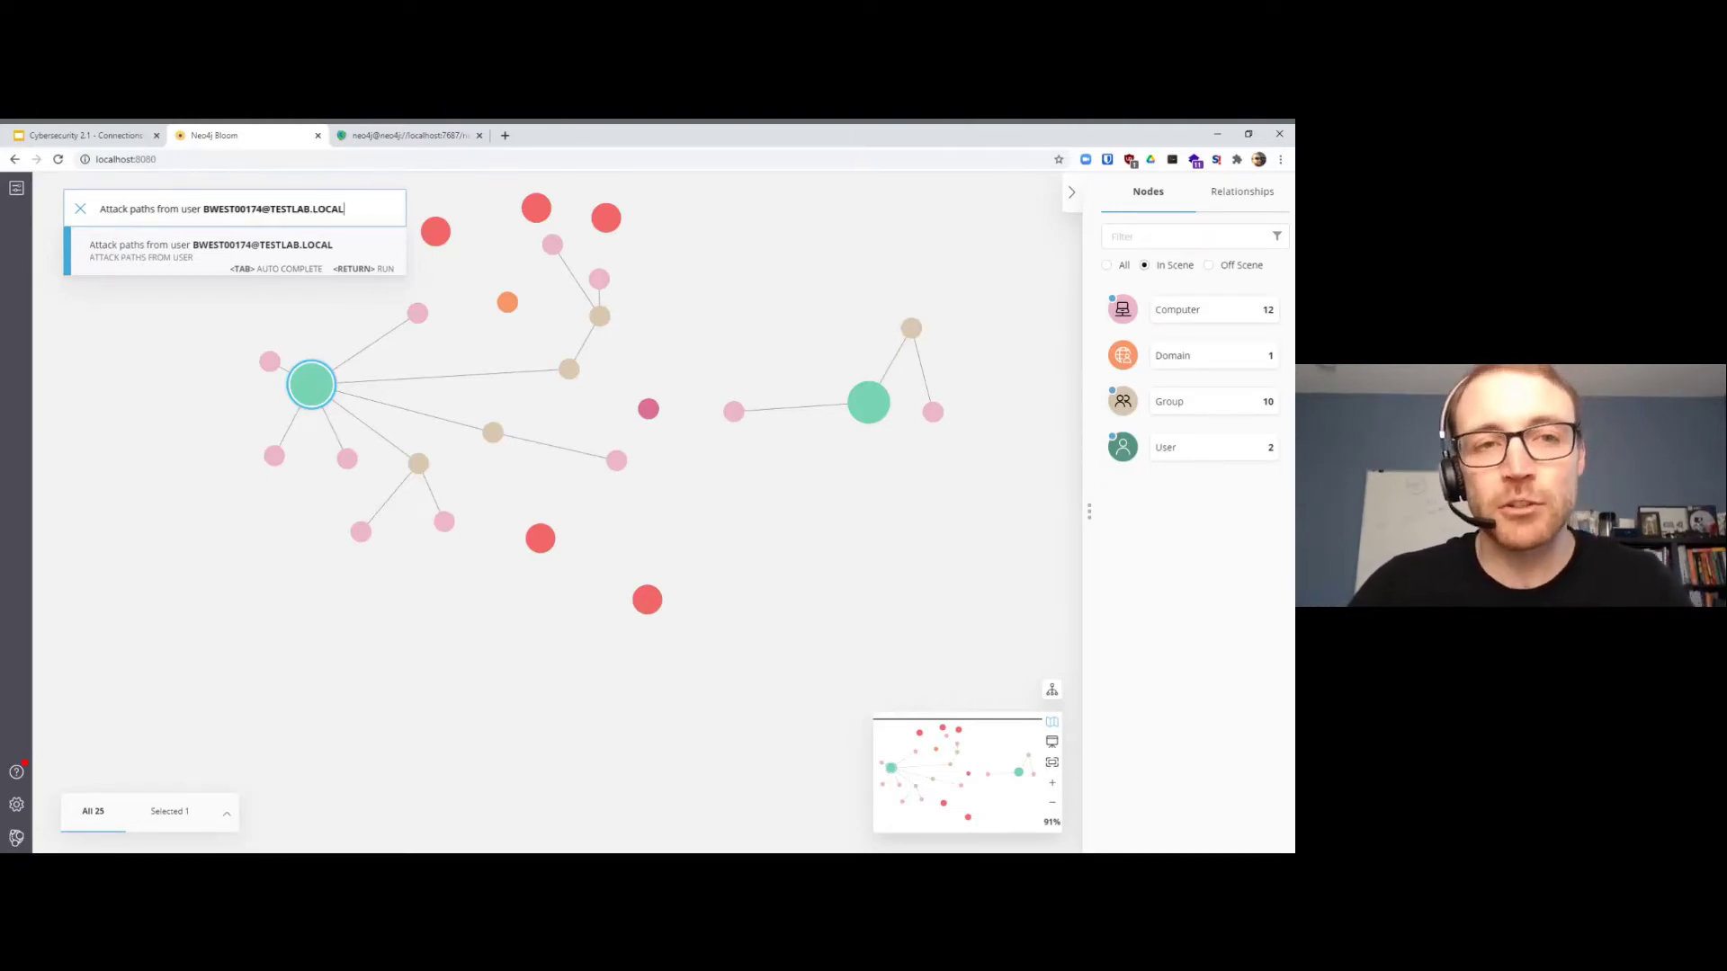
key(Return)
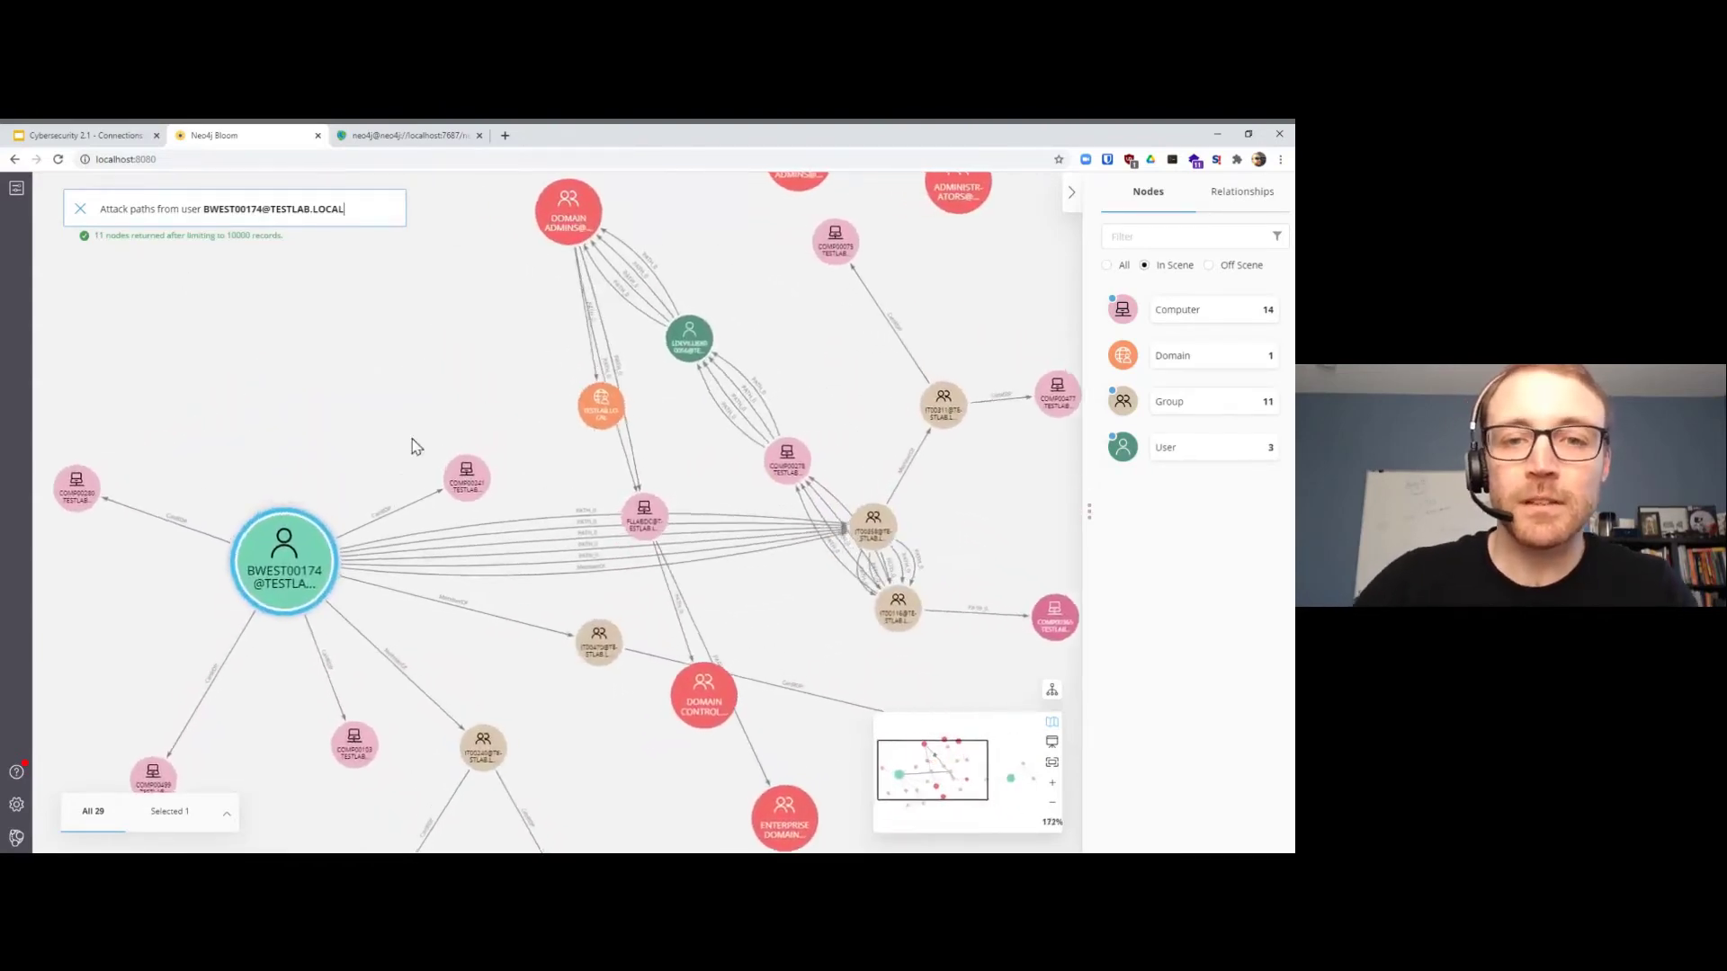
scroll(635, 433, down, 3)
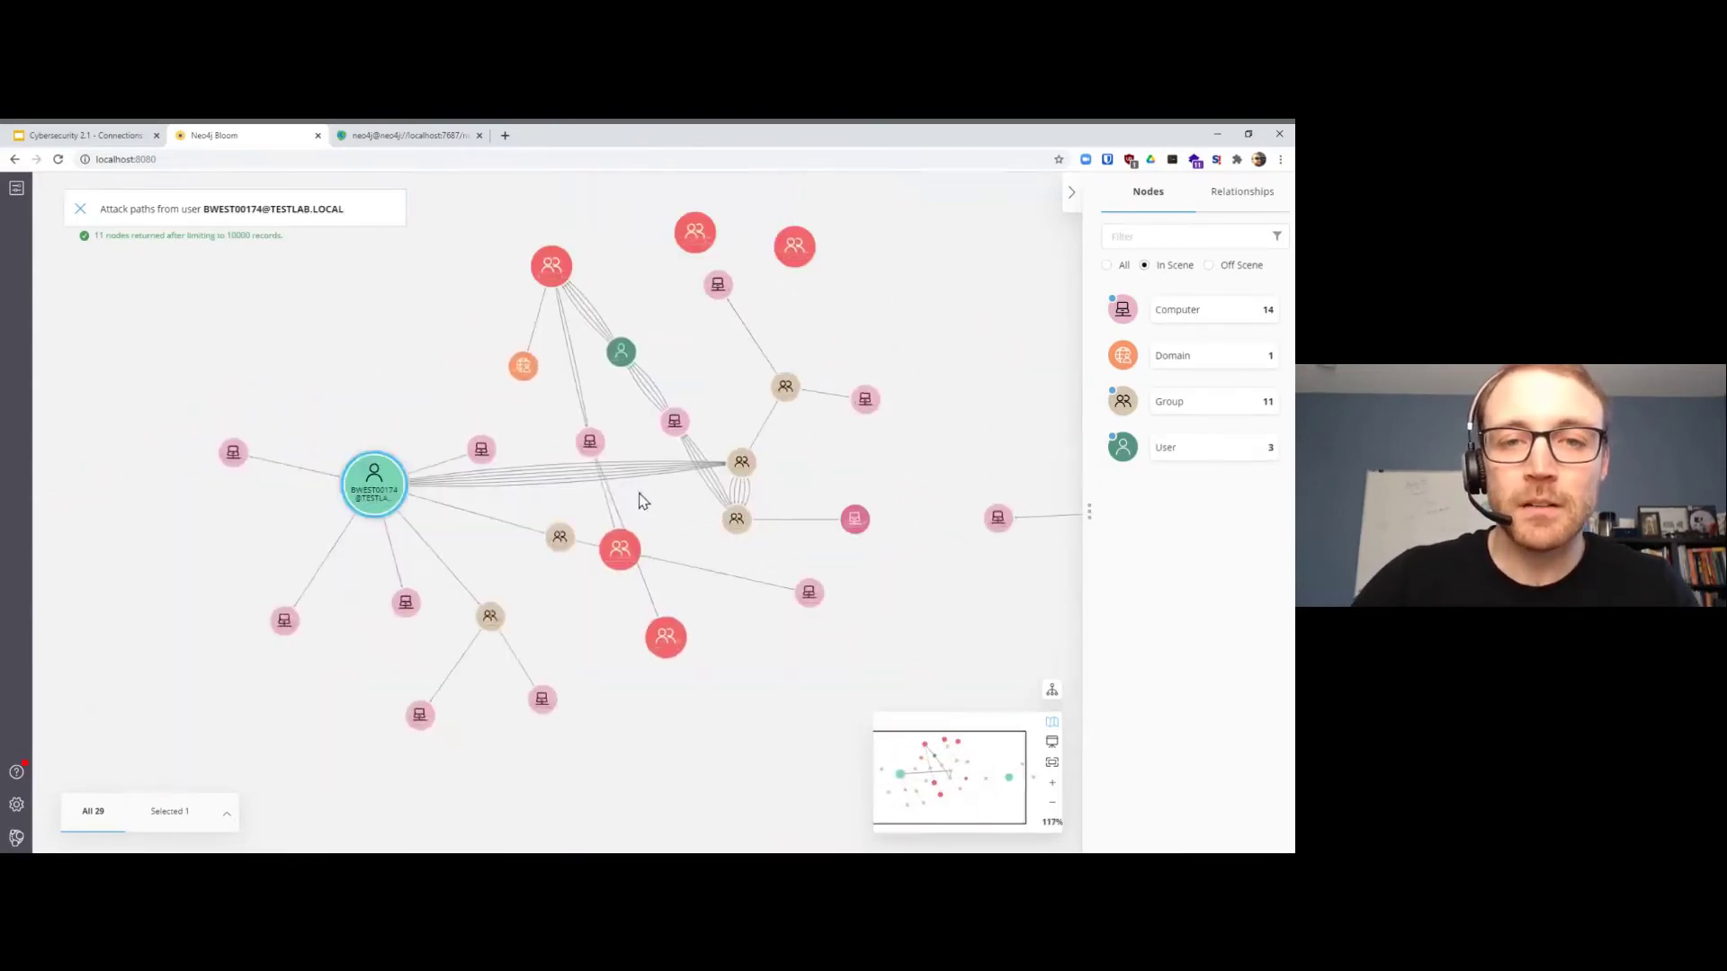
drag(616, 543, 418, 355)
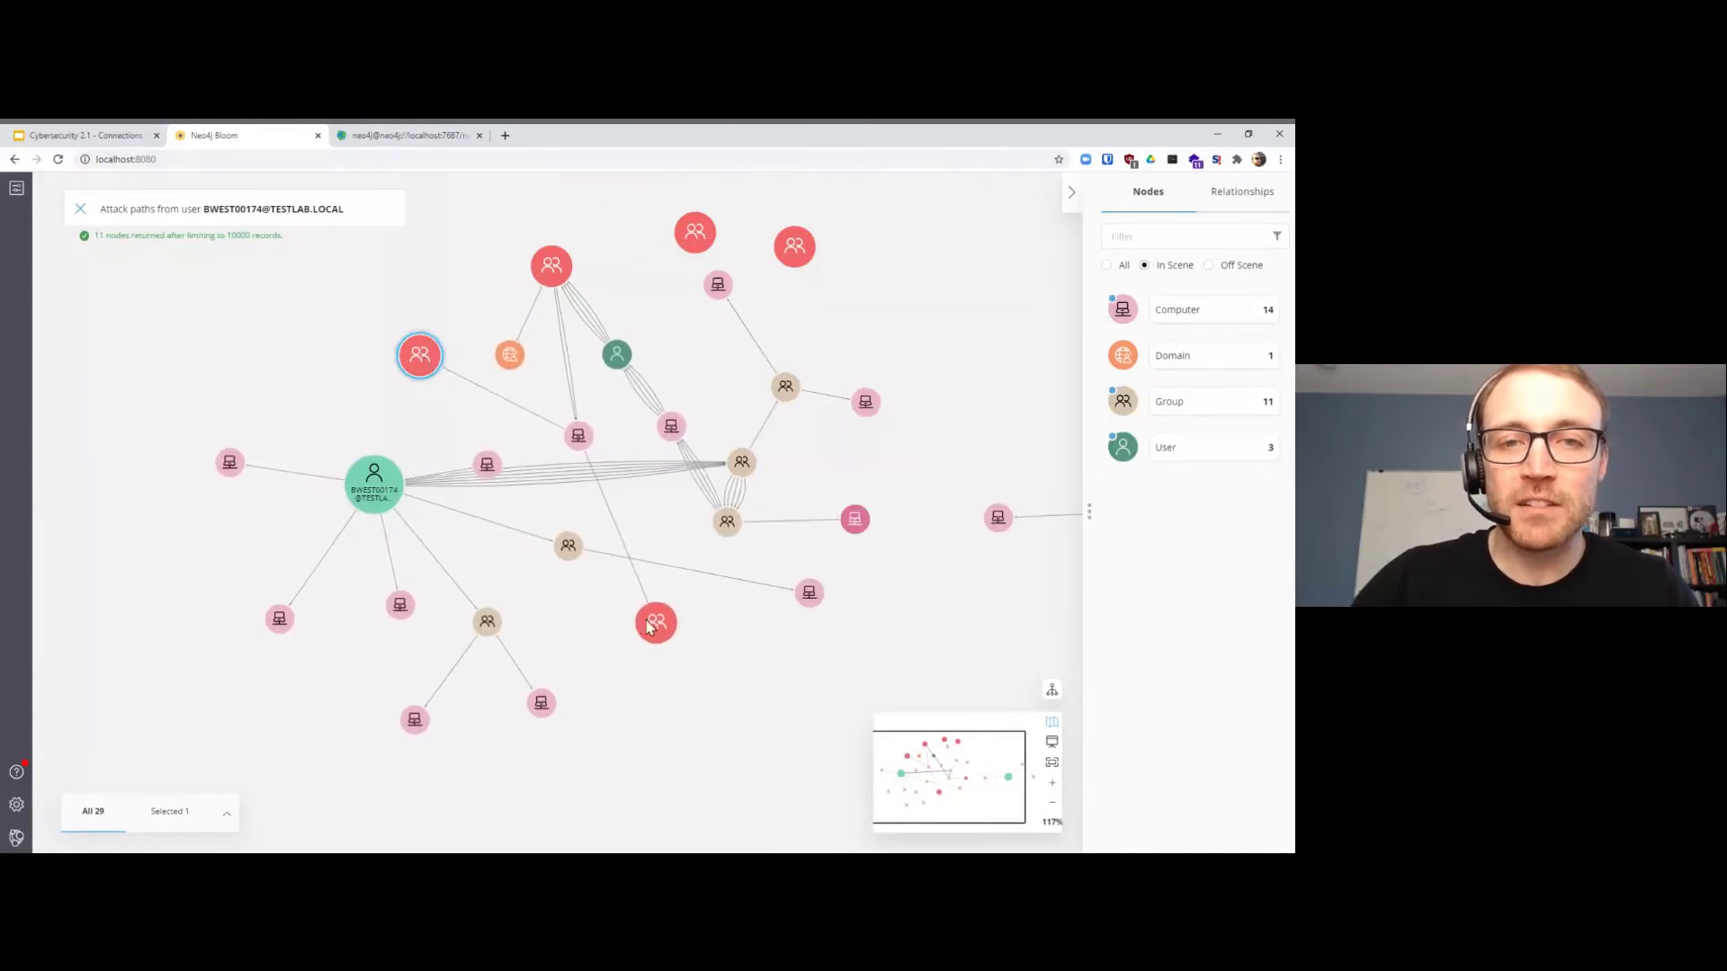
drag(376, 493, 237, 586)
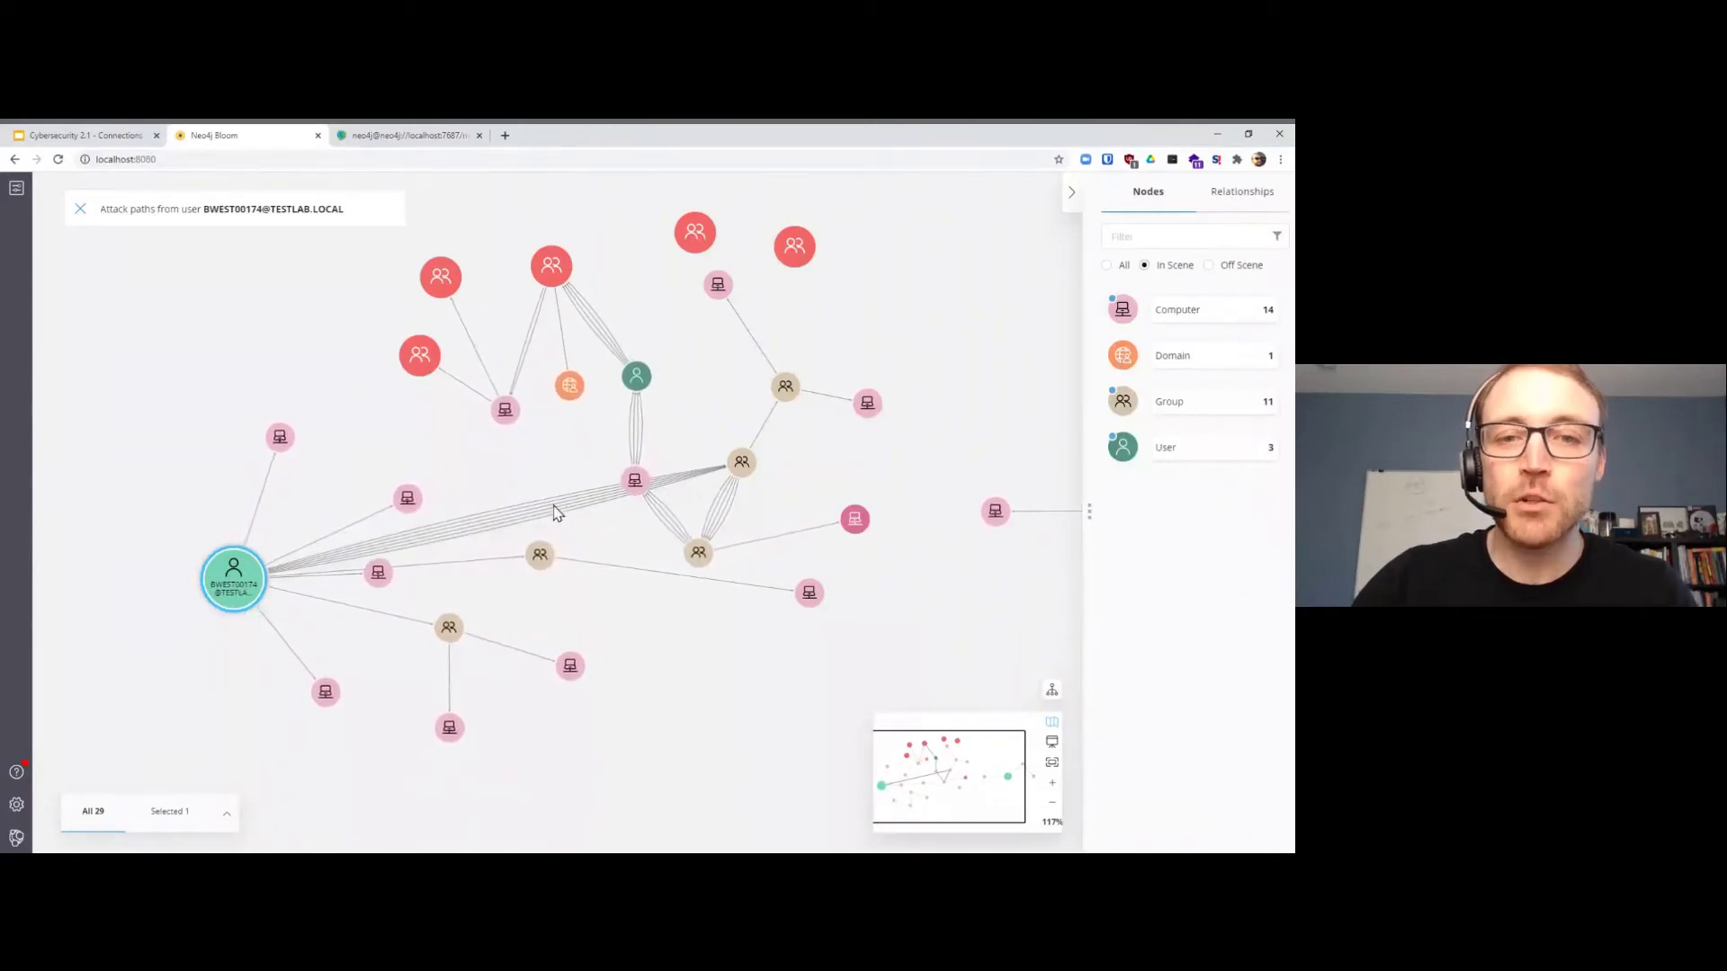
click(739, 470)
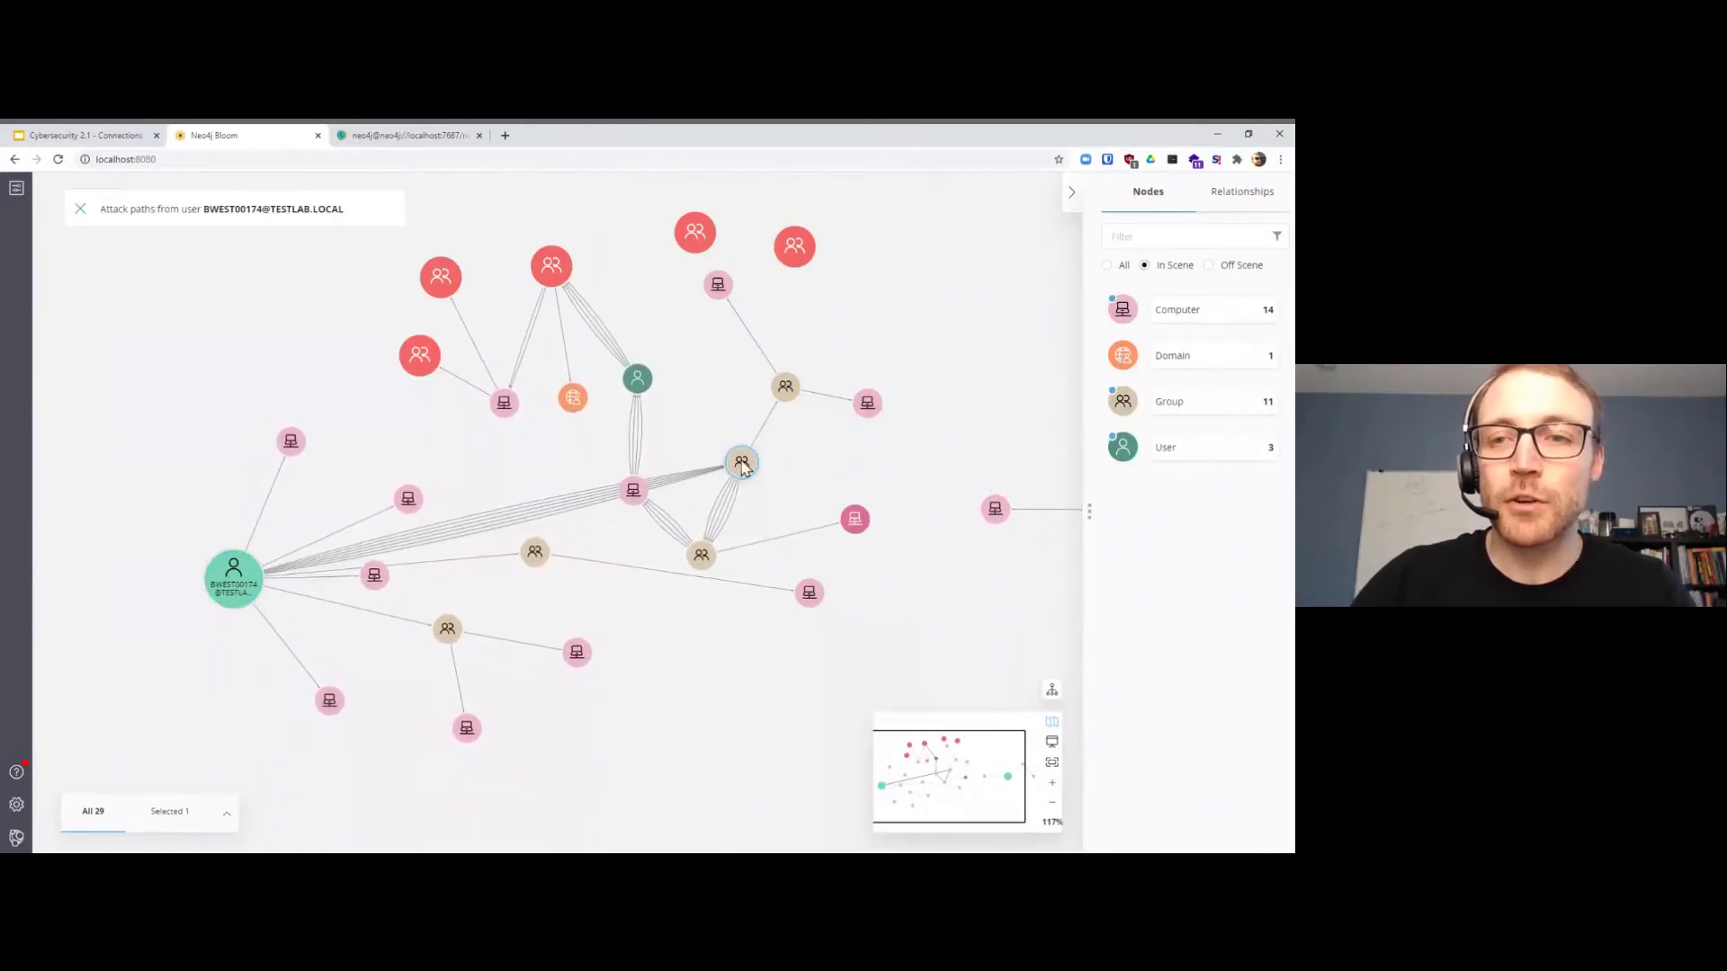
scroll(746, 466, up, 5)
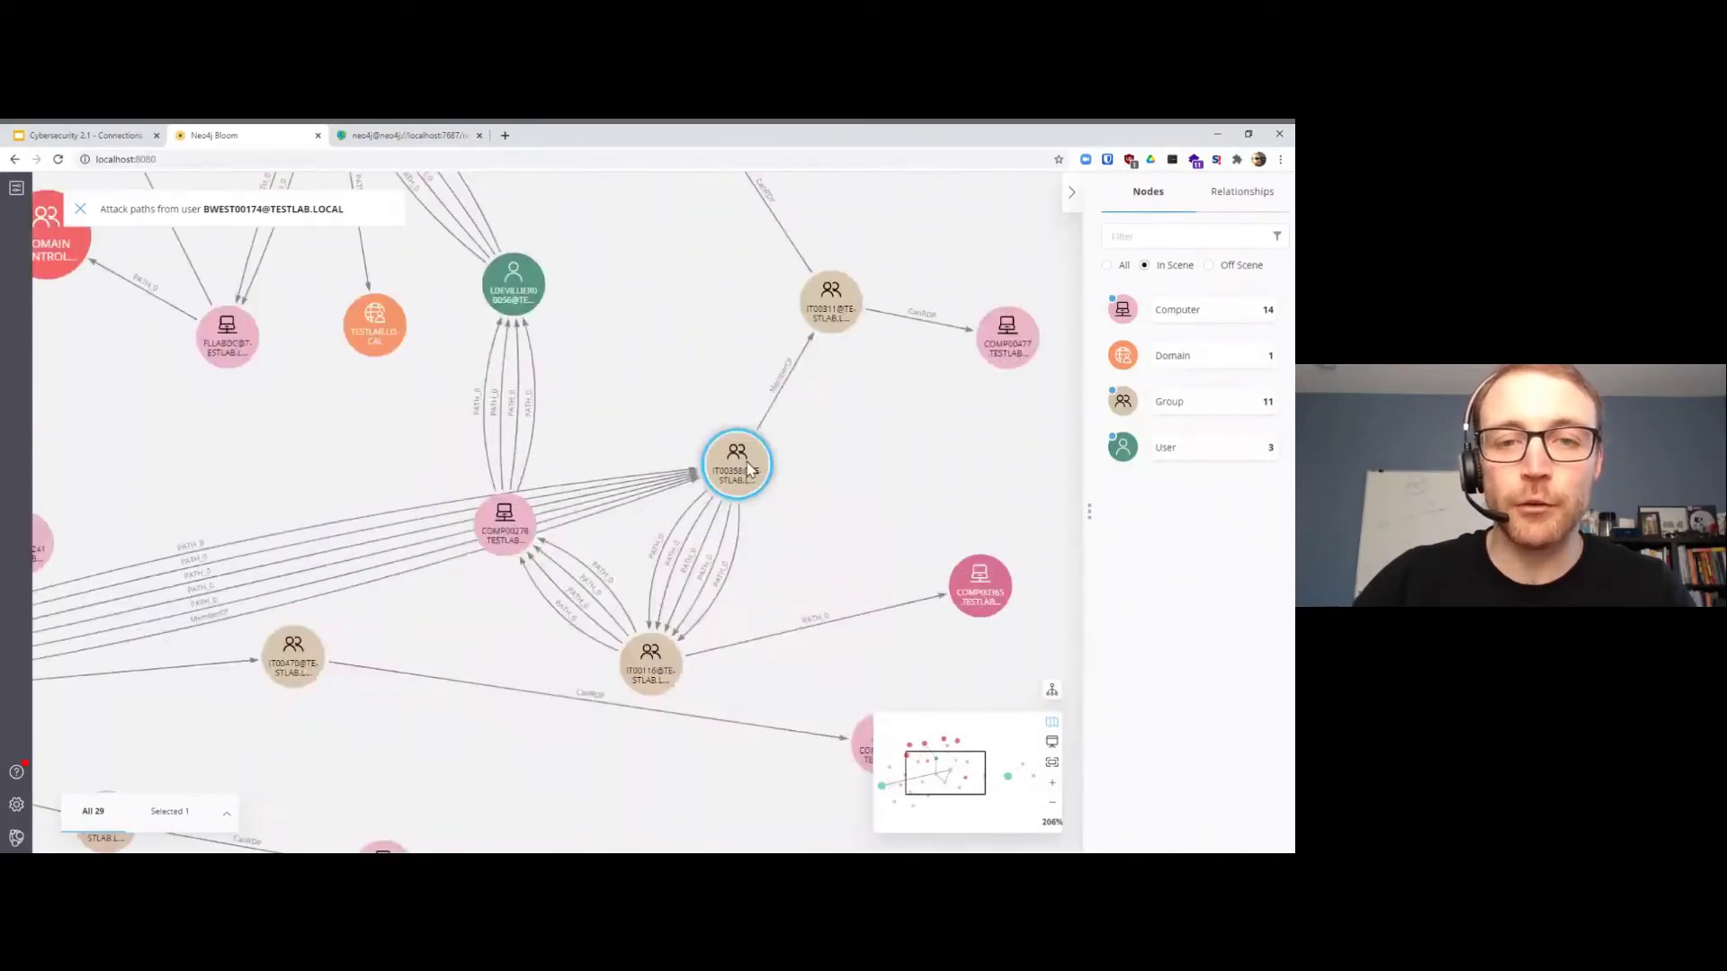
drag(662, 663, 688, 633)
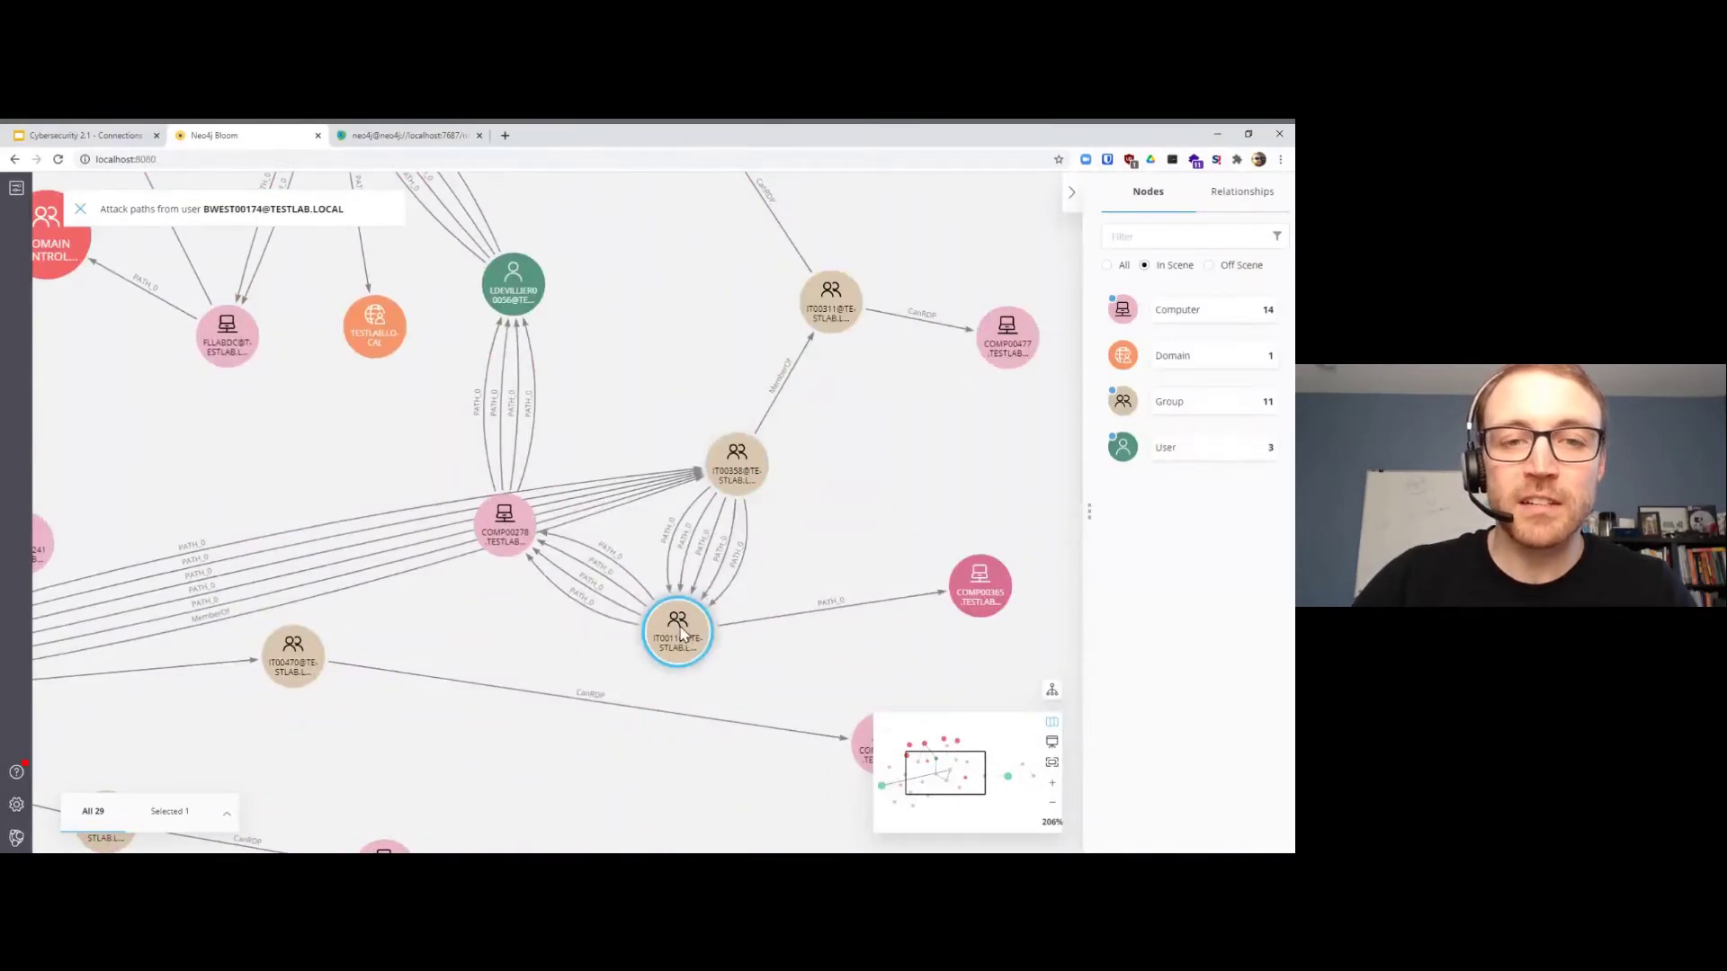
click(524, 549)
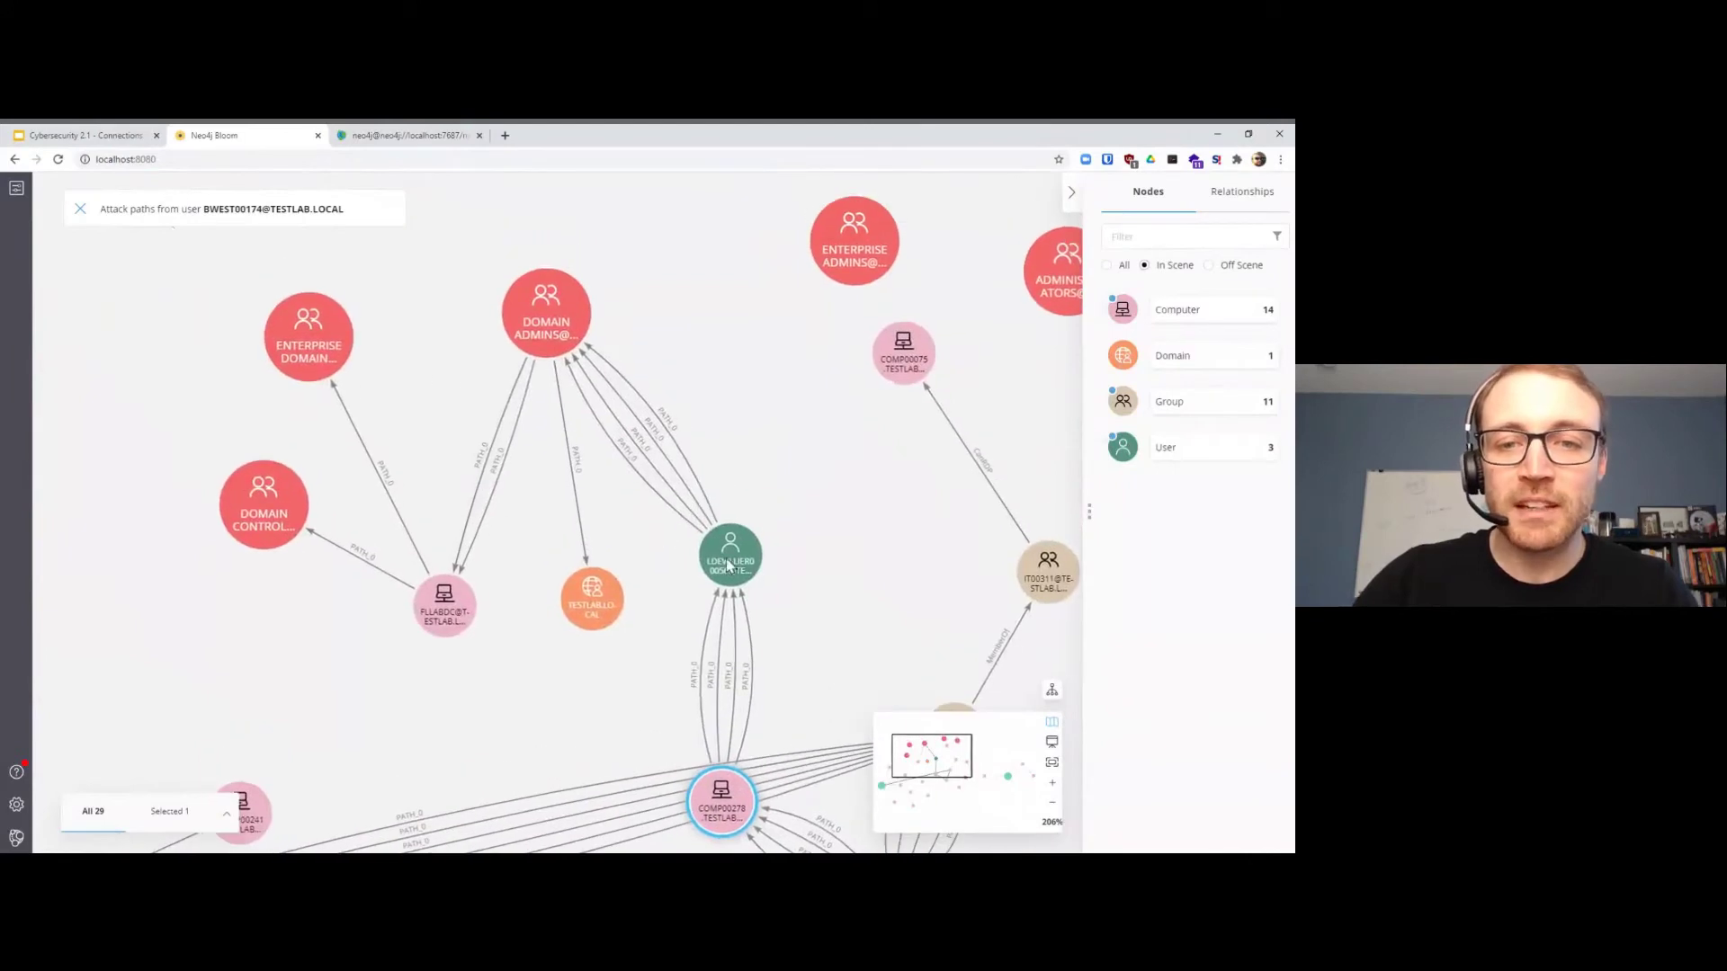
drag(728, 560, 713, 540)
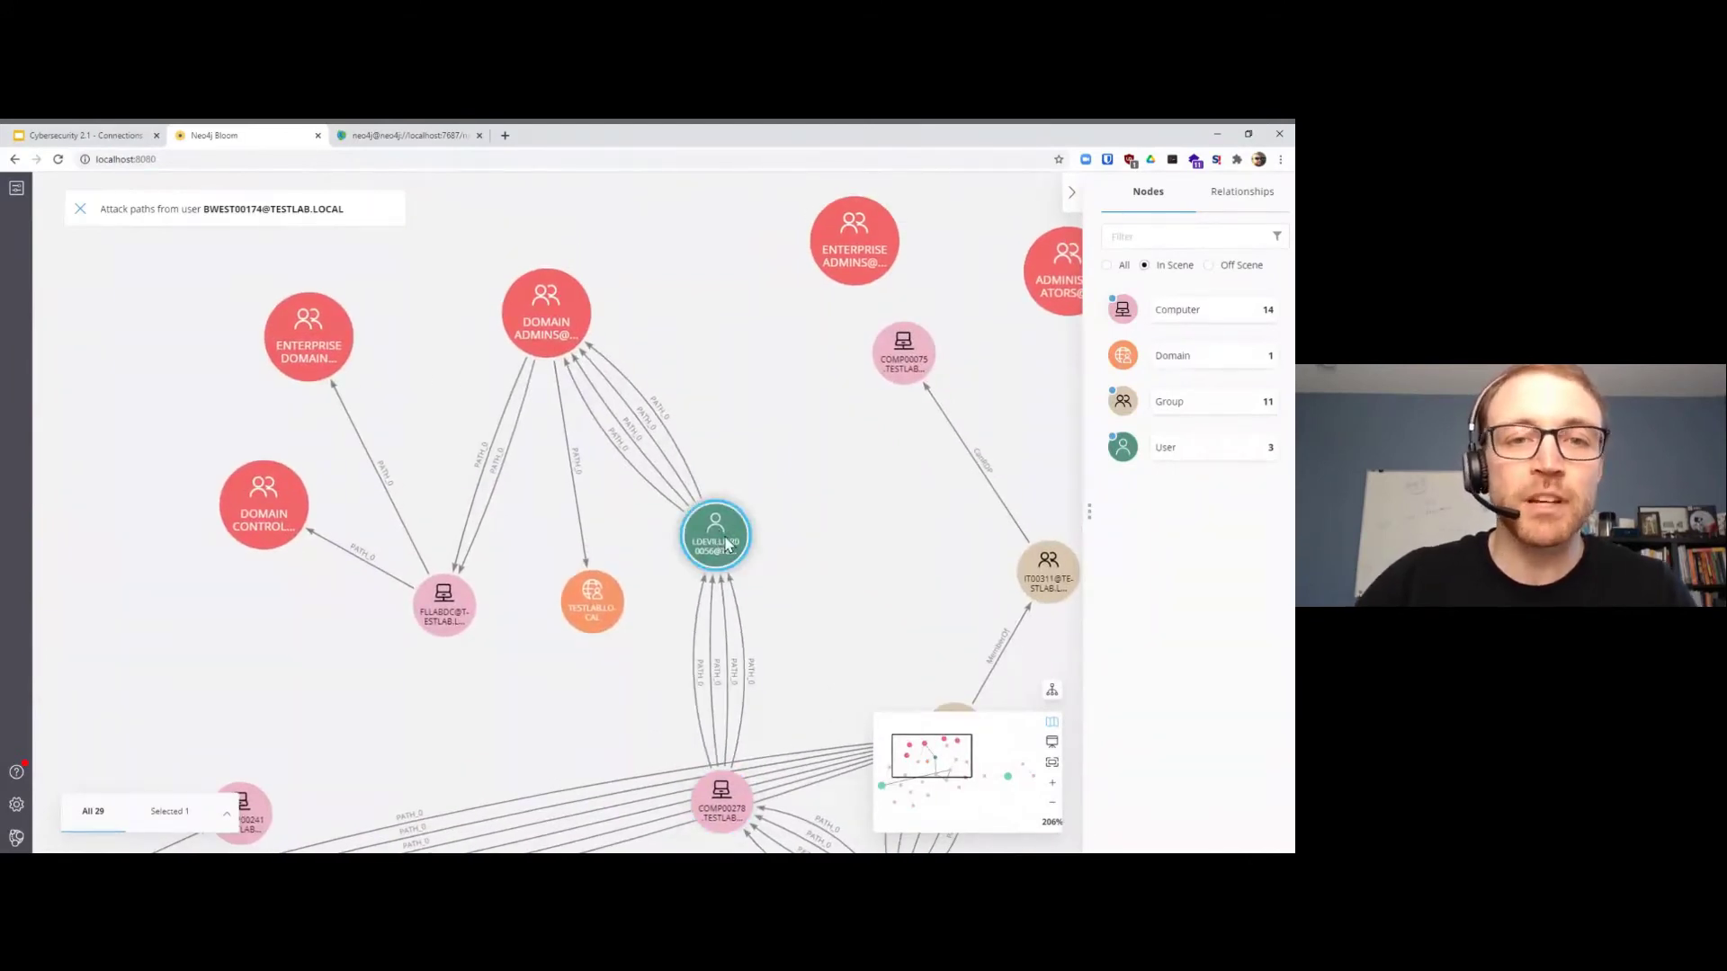
click(549, 339)
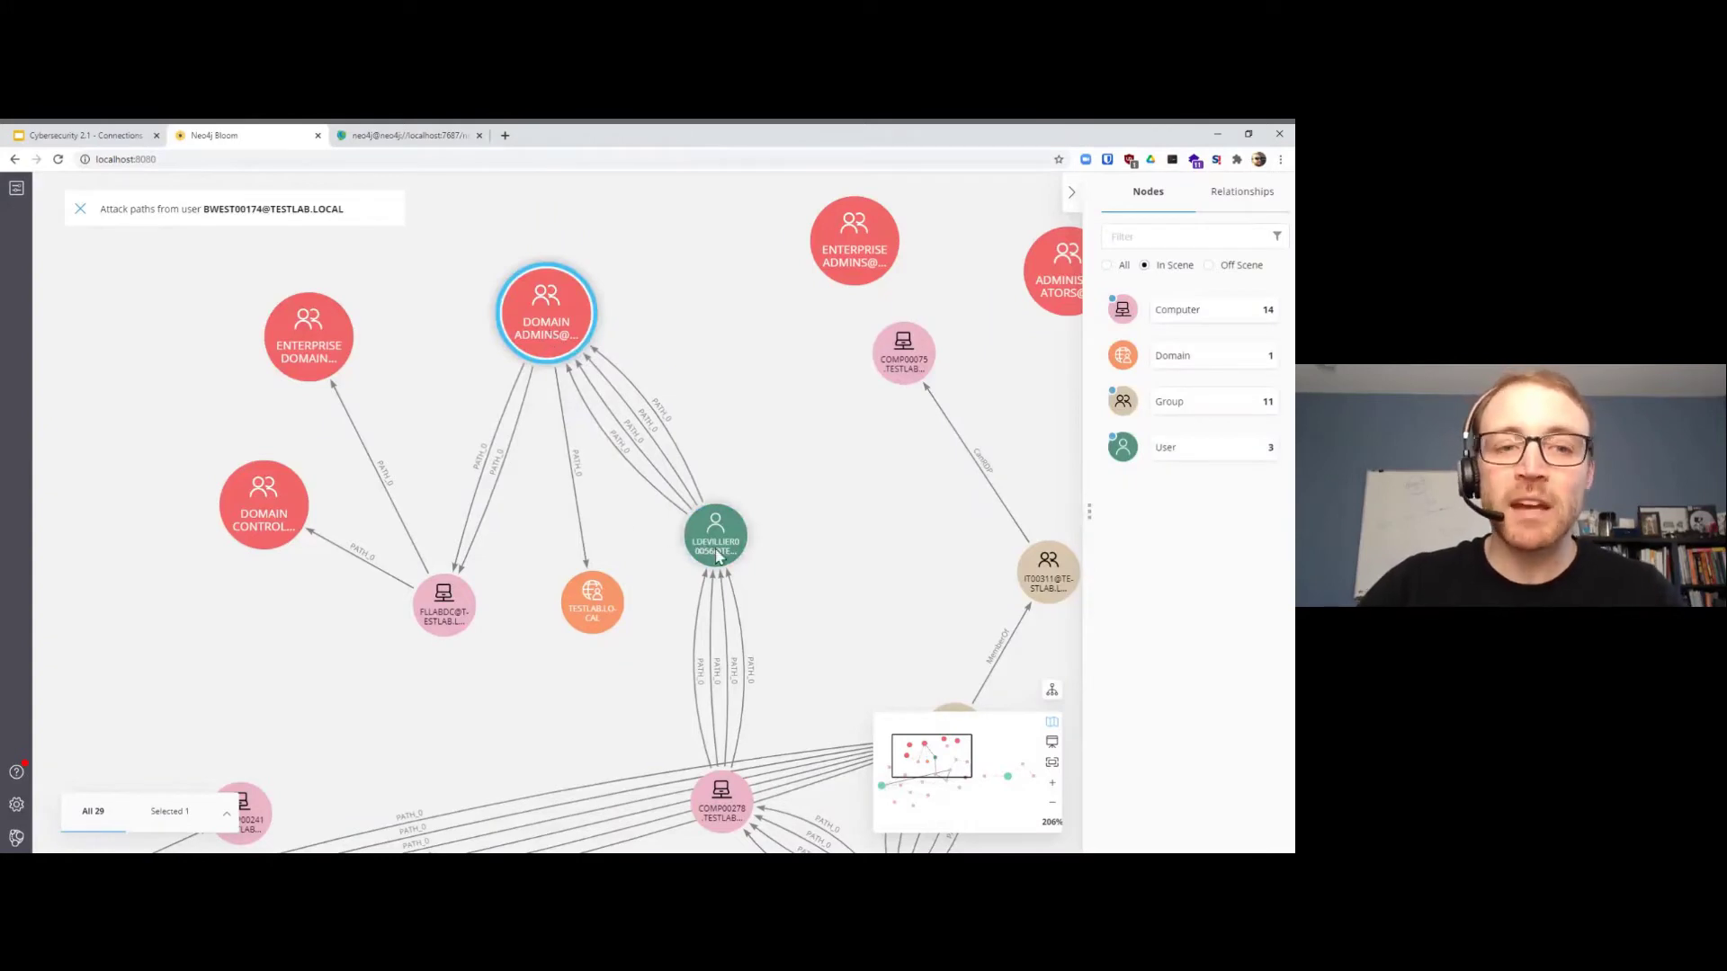
scroll(618, 662, down, 2)
drag(532, 643, 513, 498)
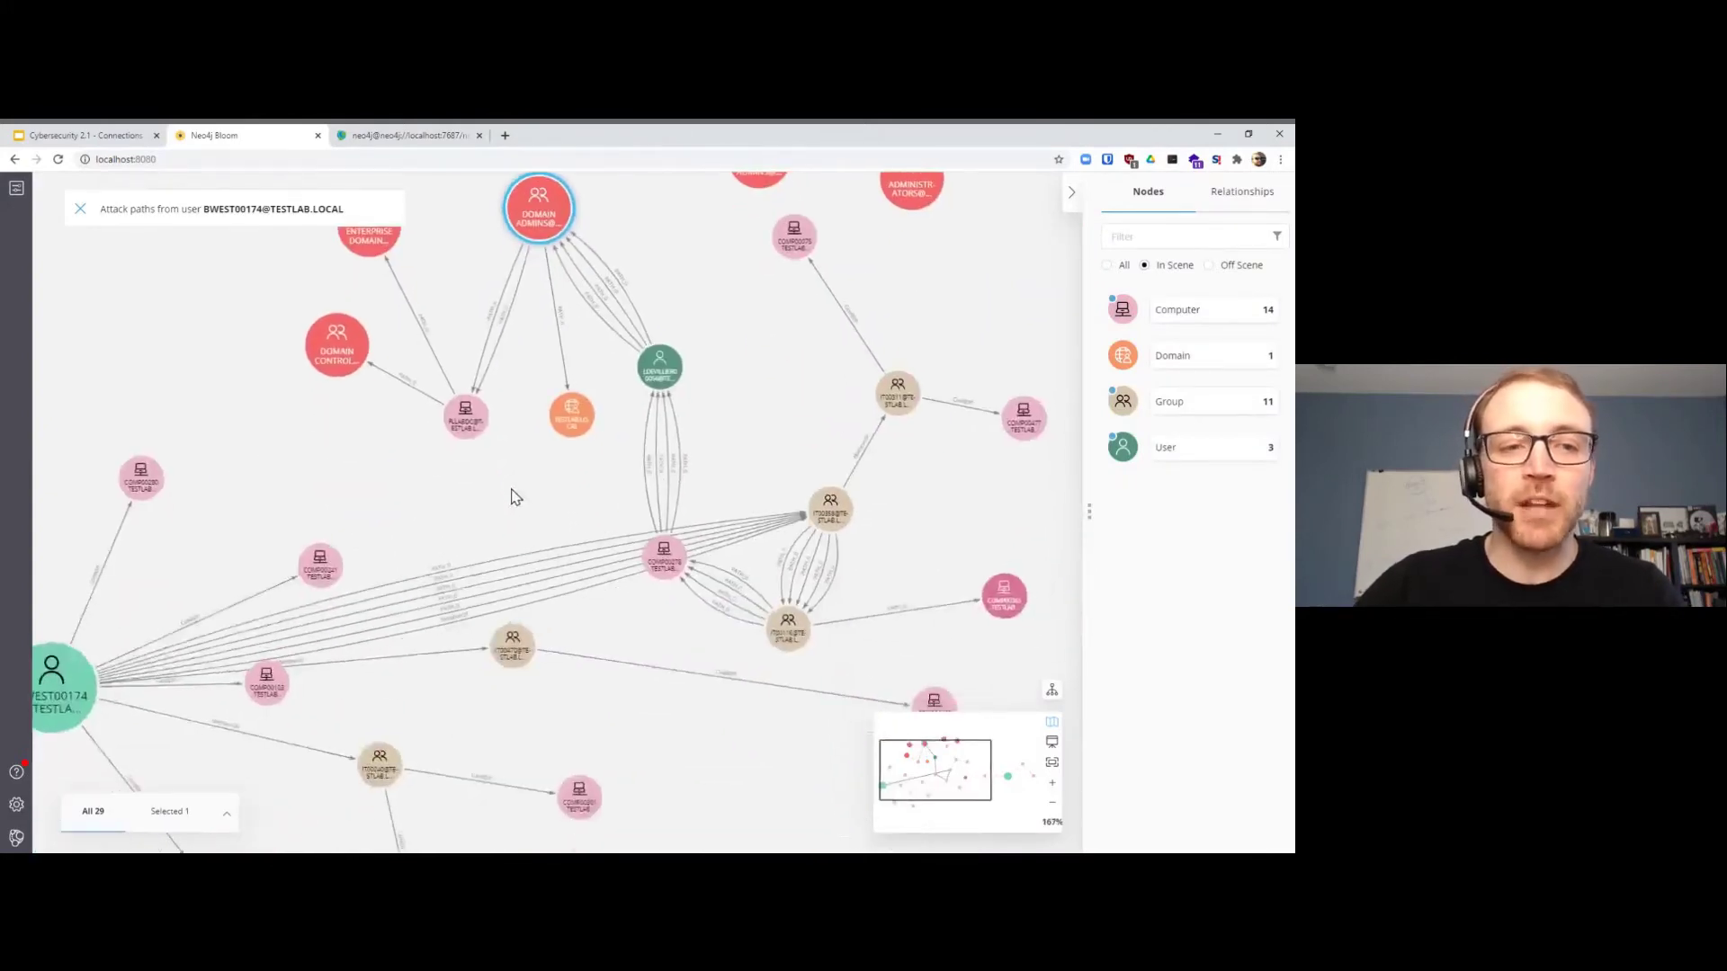
click(668, 374)
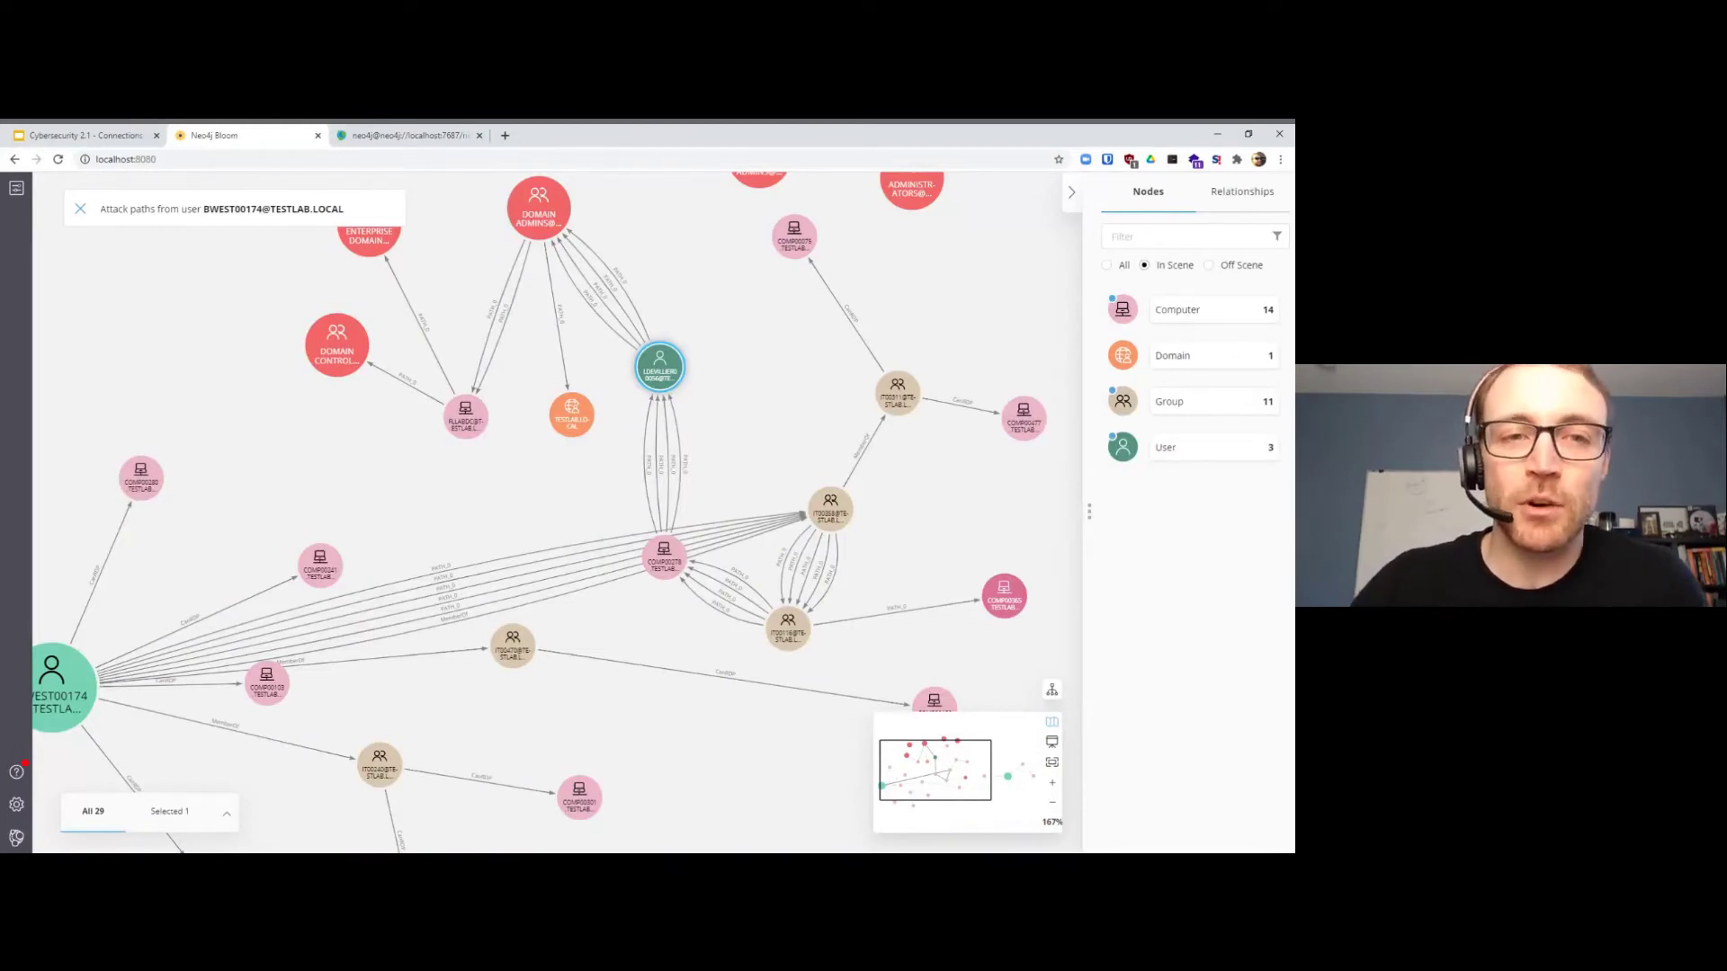
click(466, 416)
scroll(364, 383, up, 3)
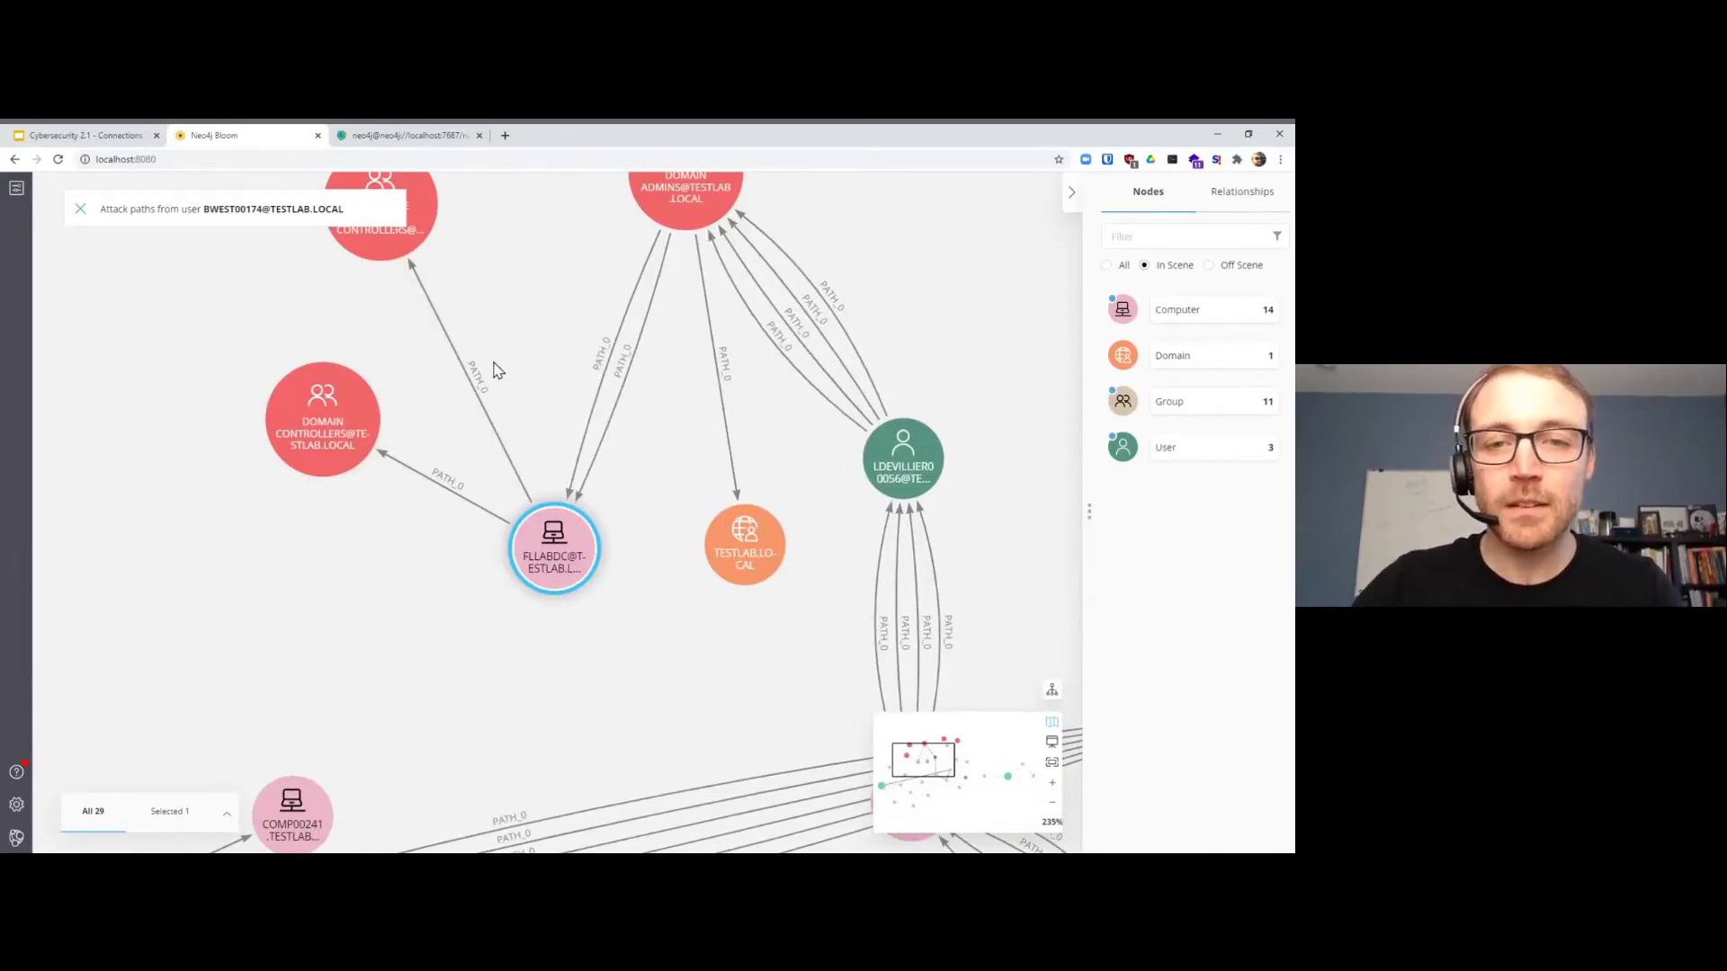
scroll(337, 337, down, 5)
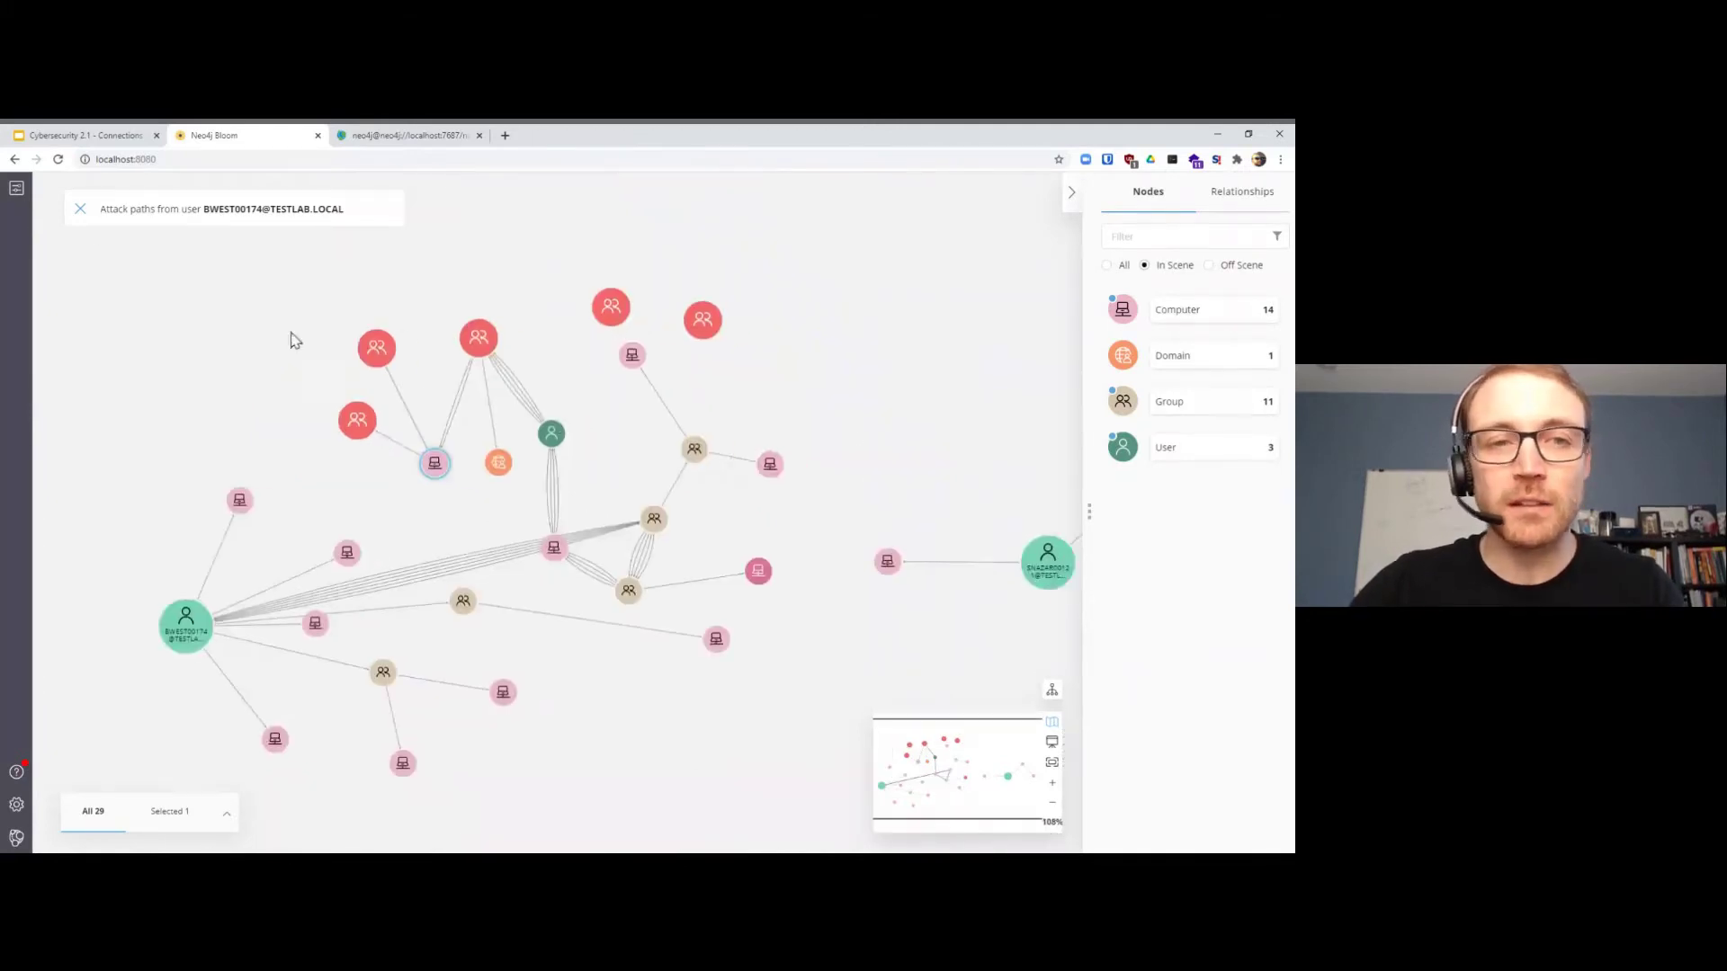
click(83, 212)
text(atta)
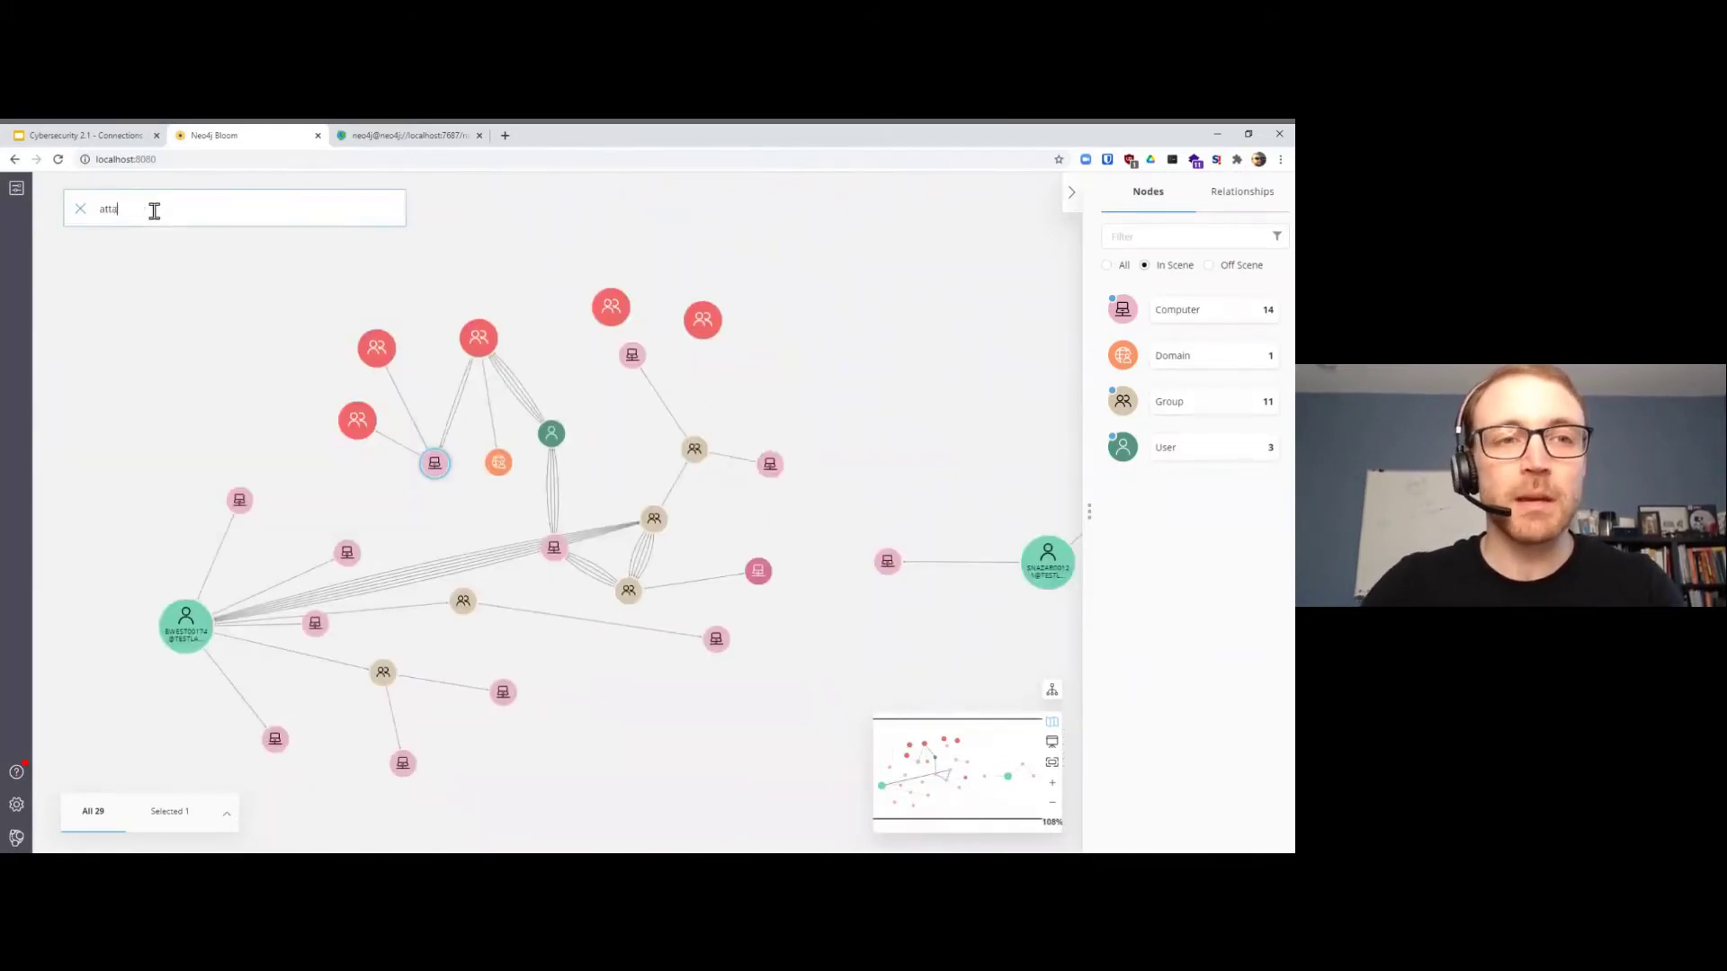
text(ck)
key(Tab)
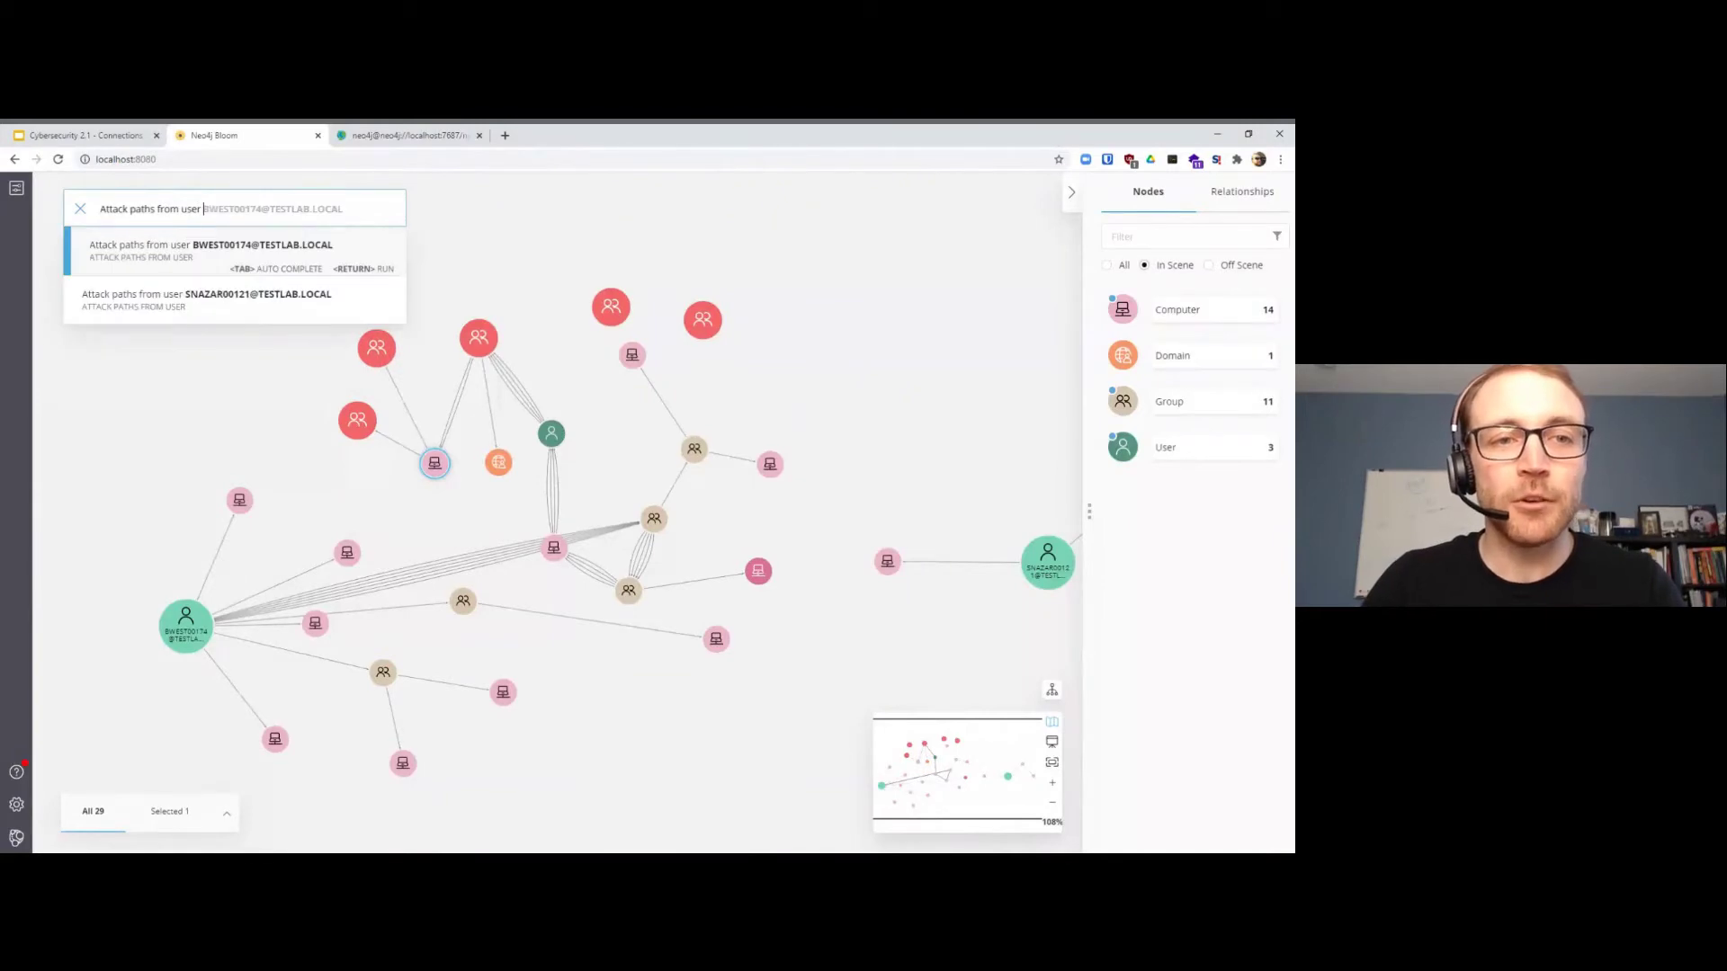
key(Down)
key(Tab)
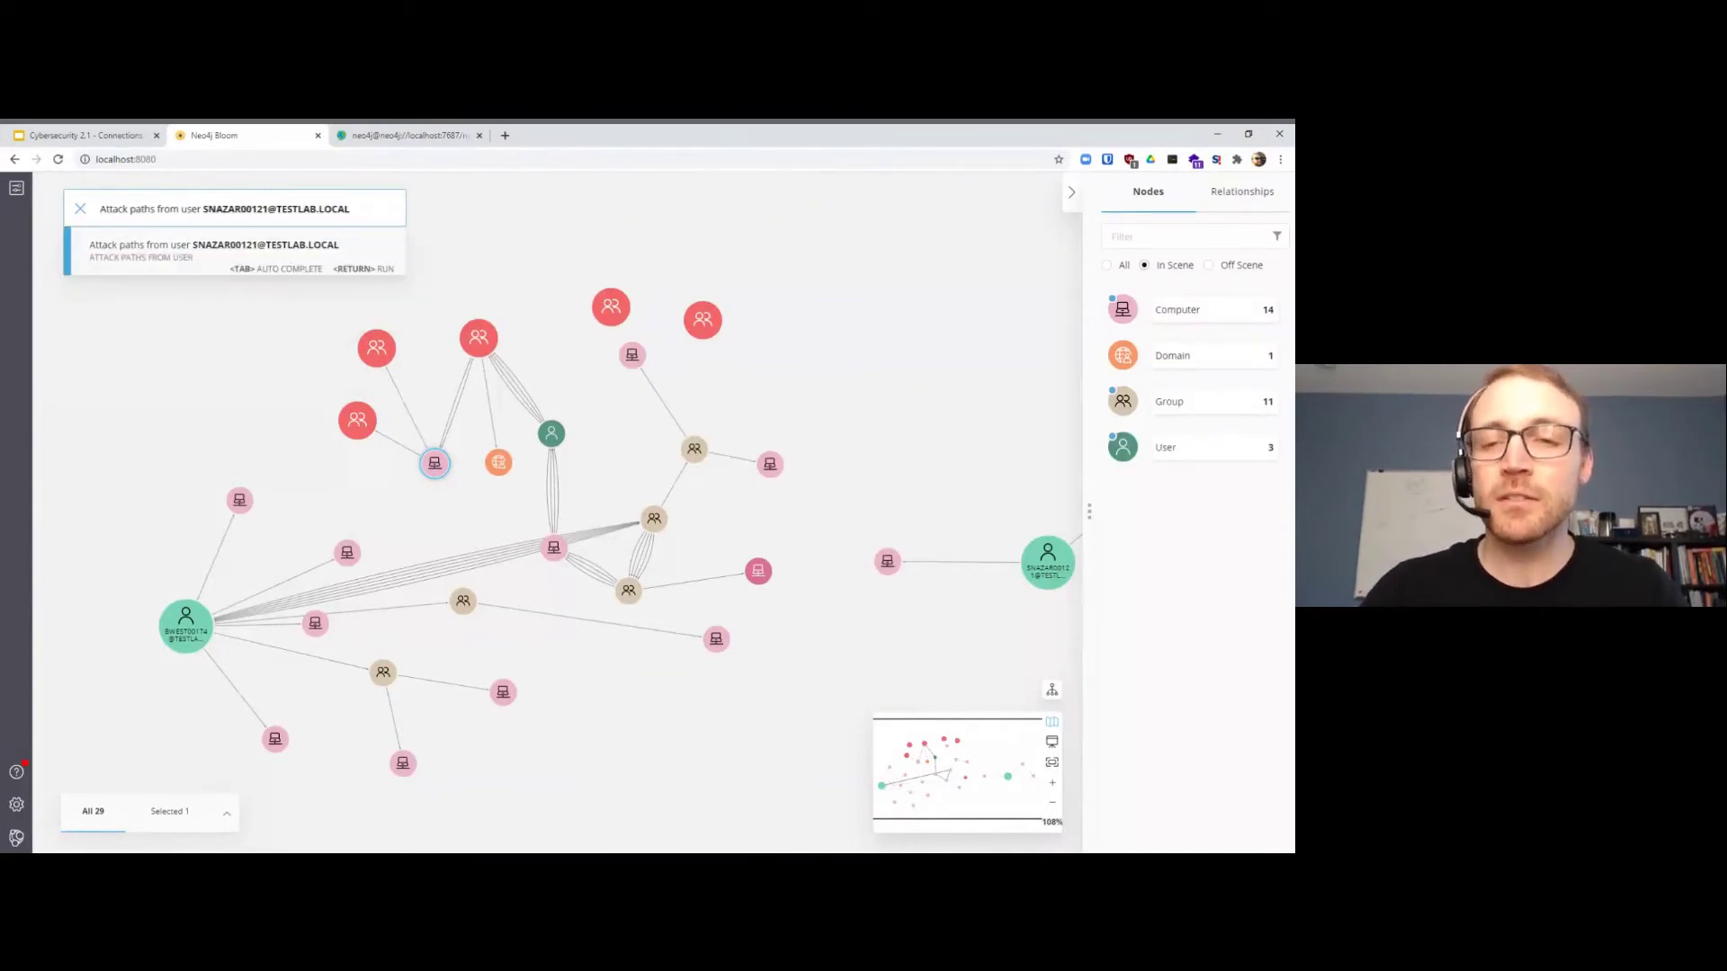
key(Return)
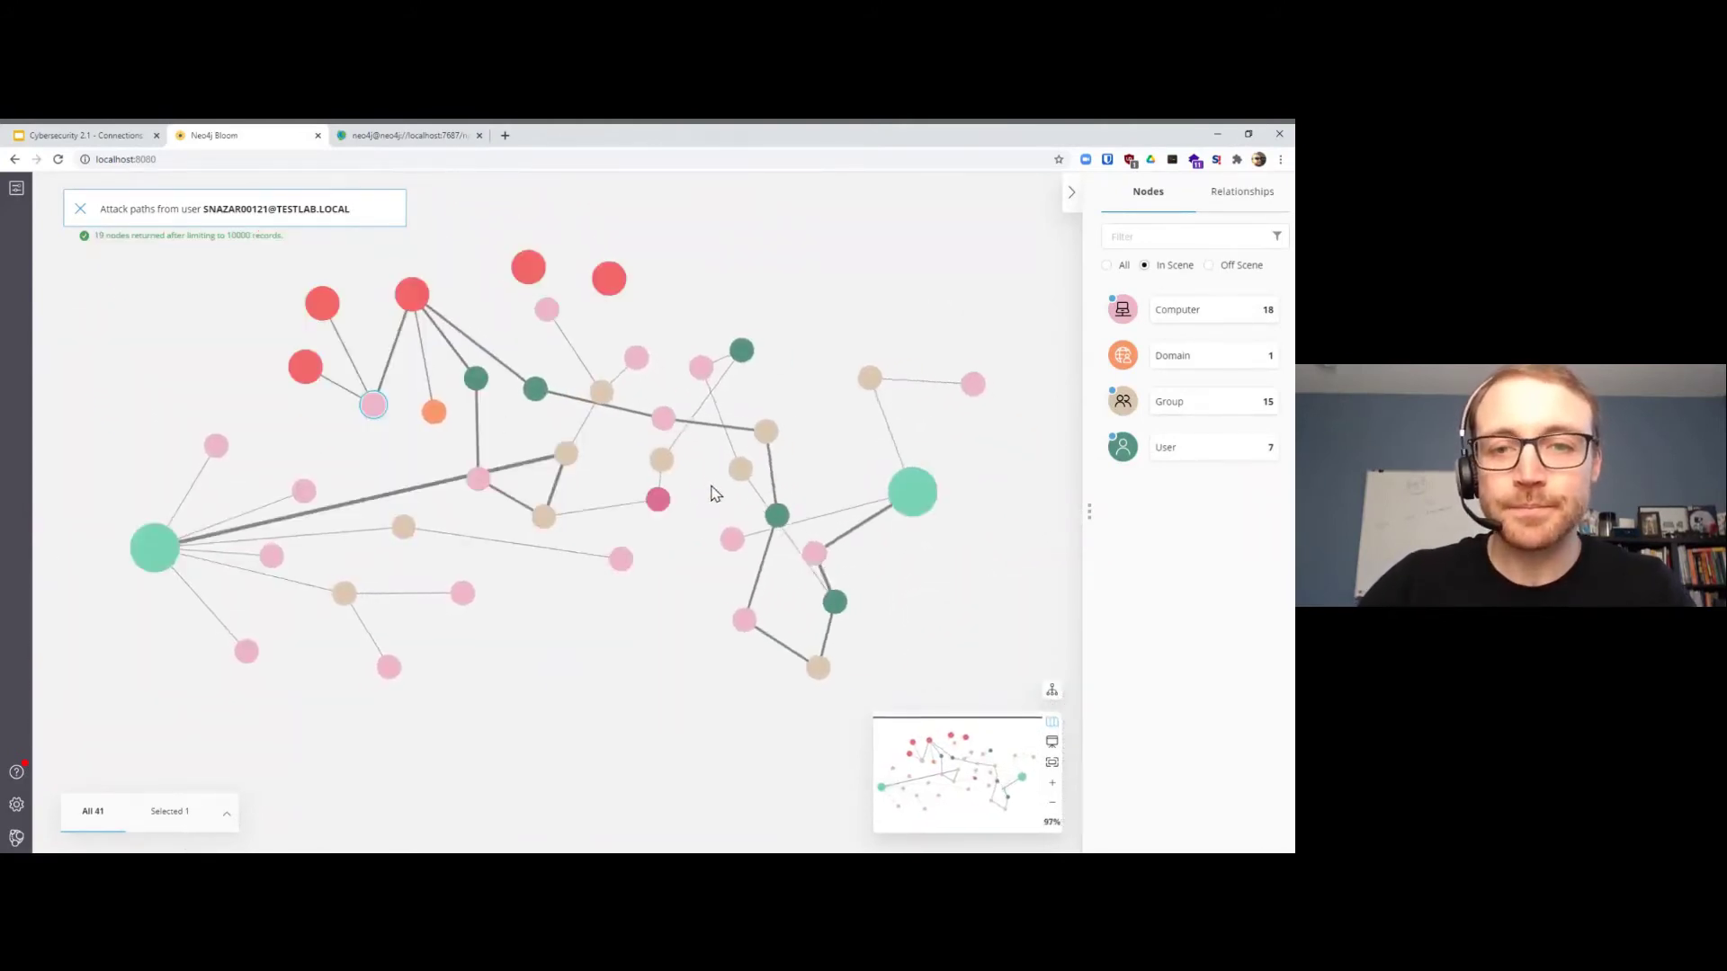
drag(926, 498, 1017, 394)
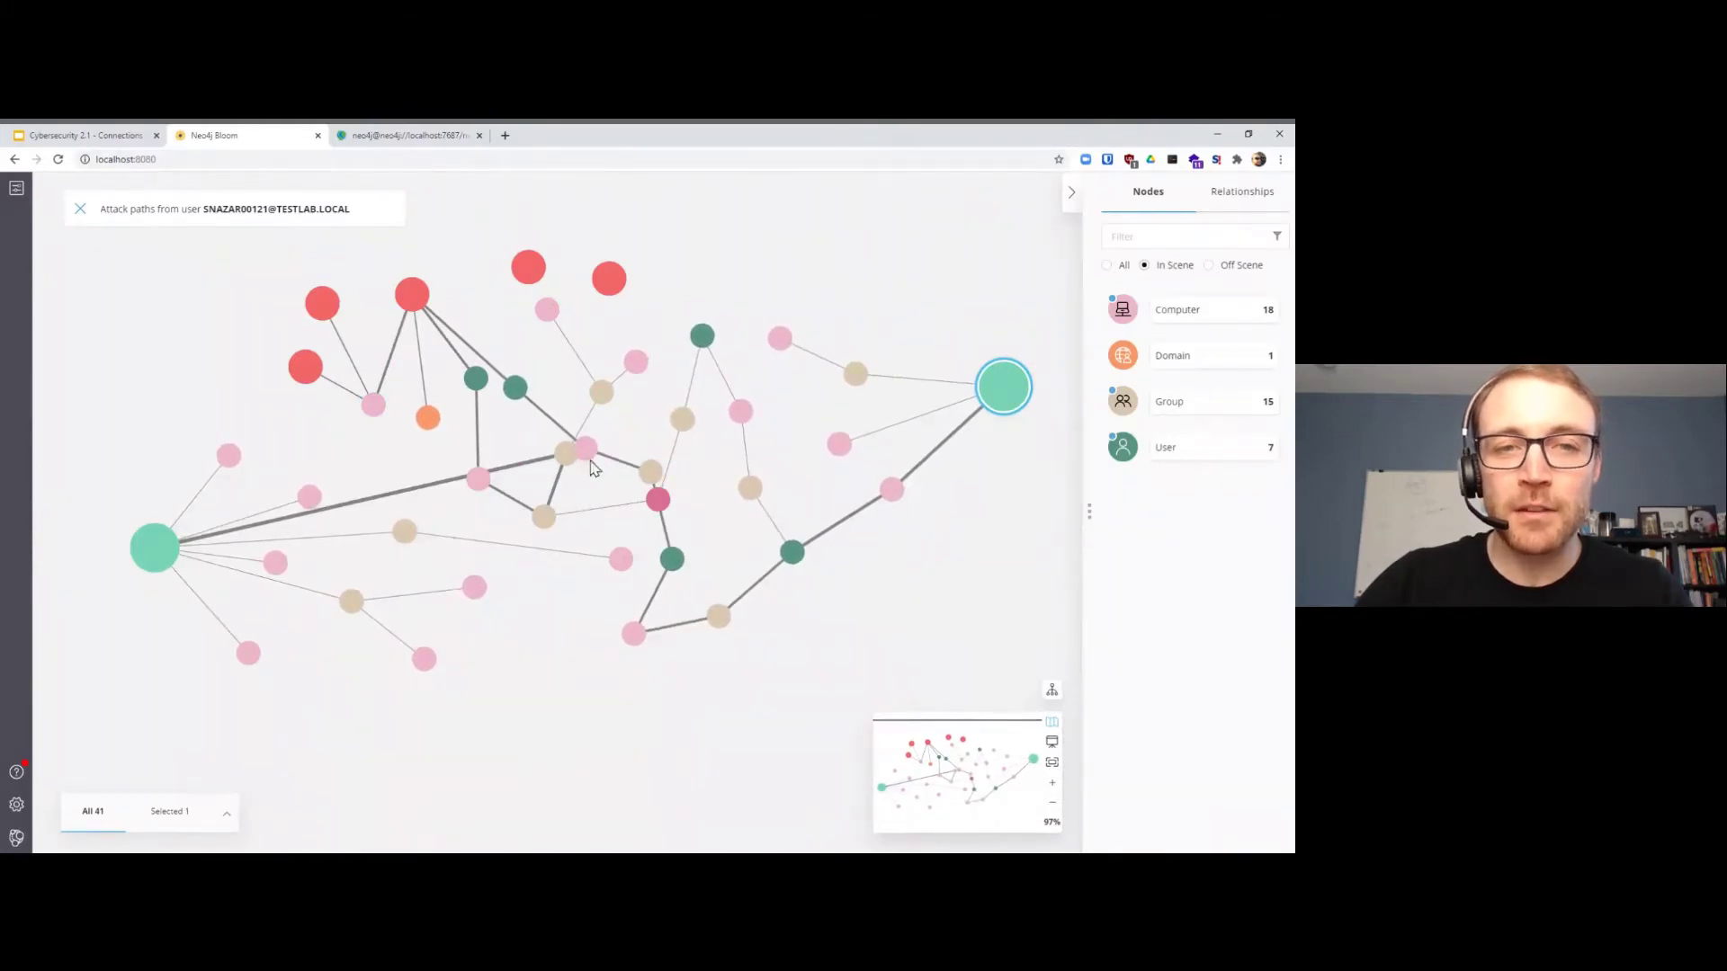
click(420, 304)
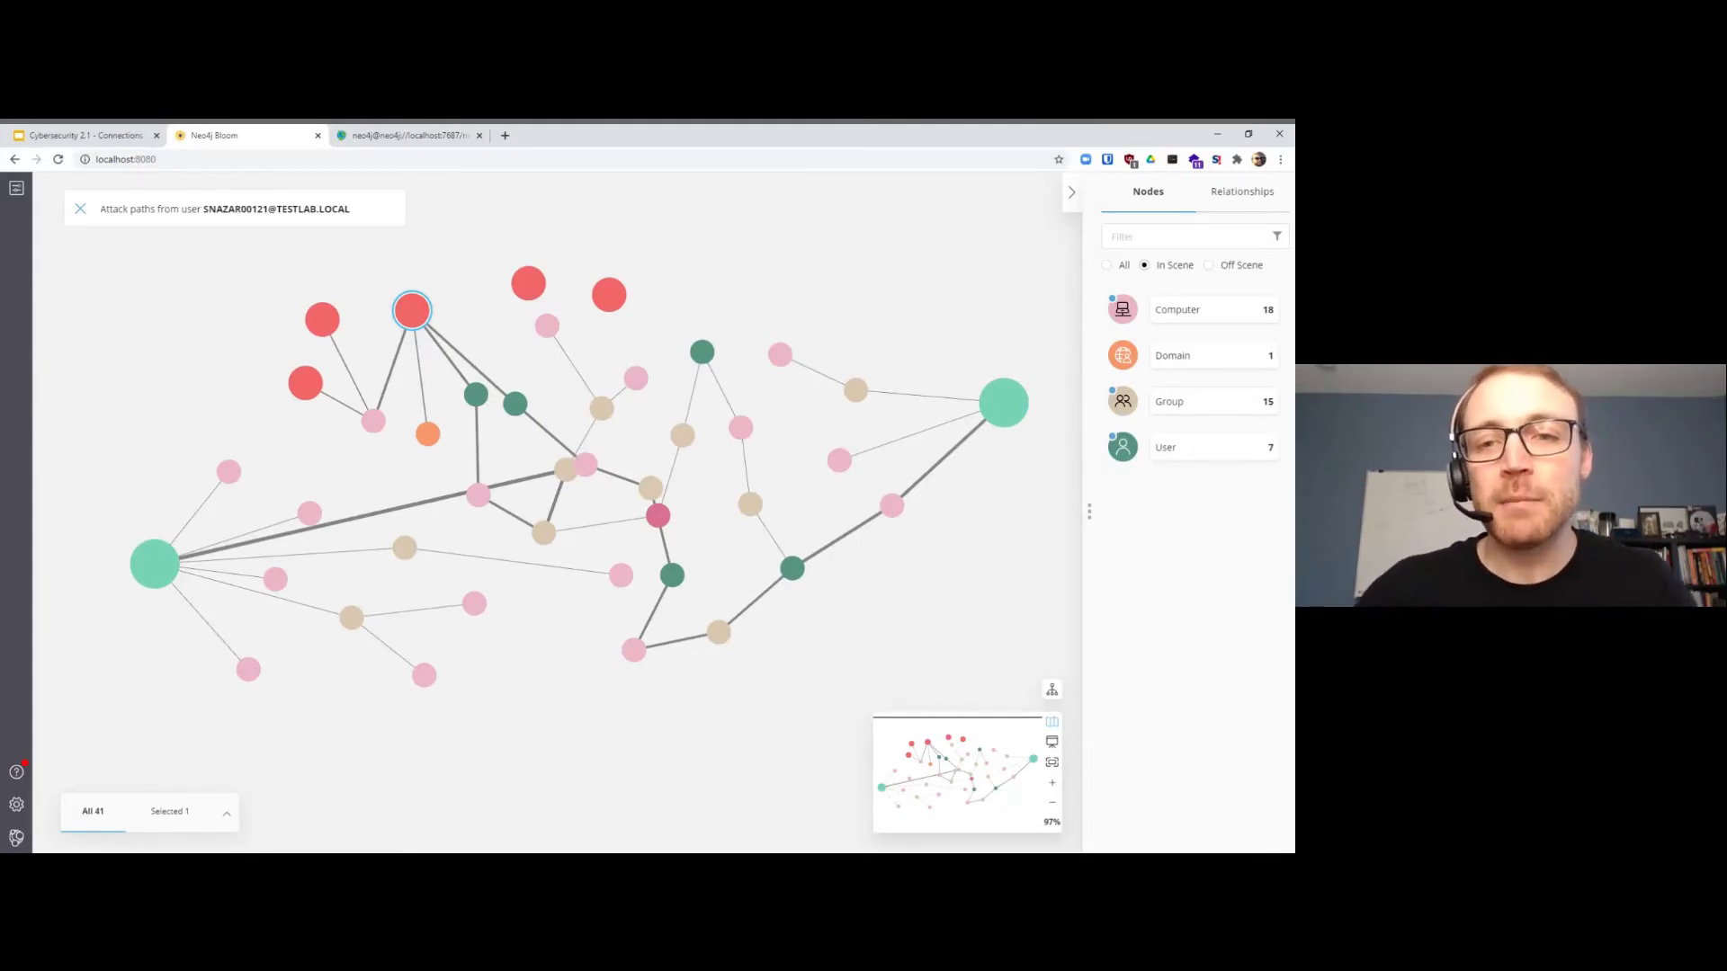
scroll(914, 505, up, 5)
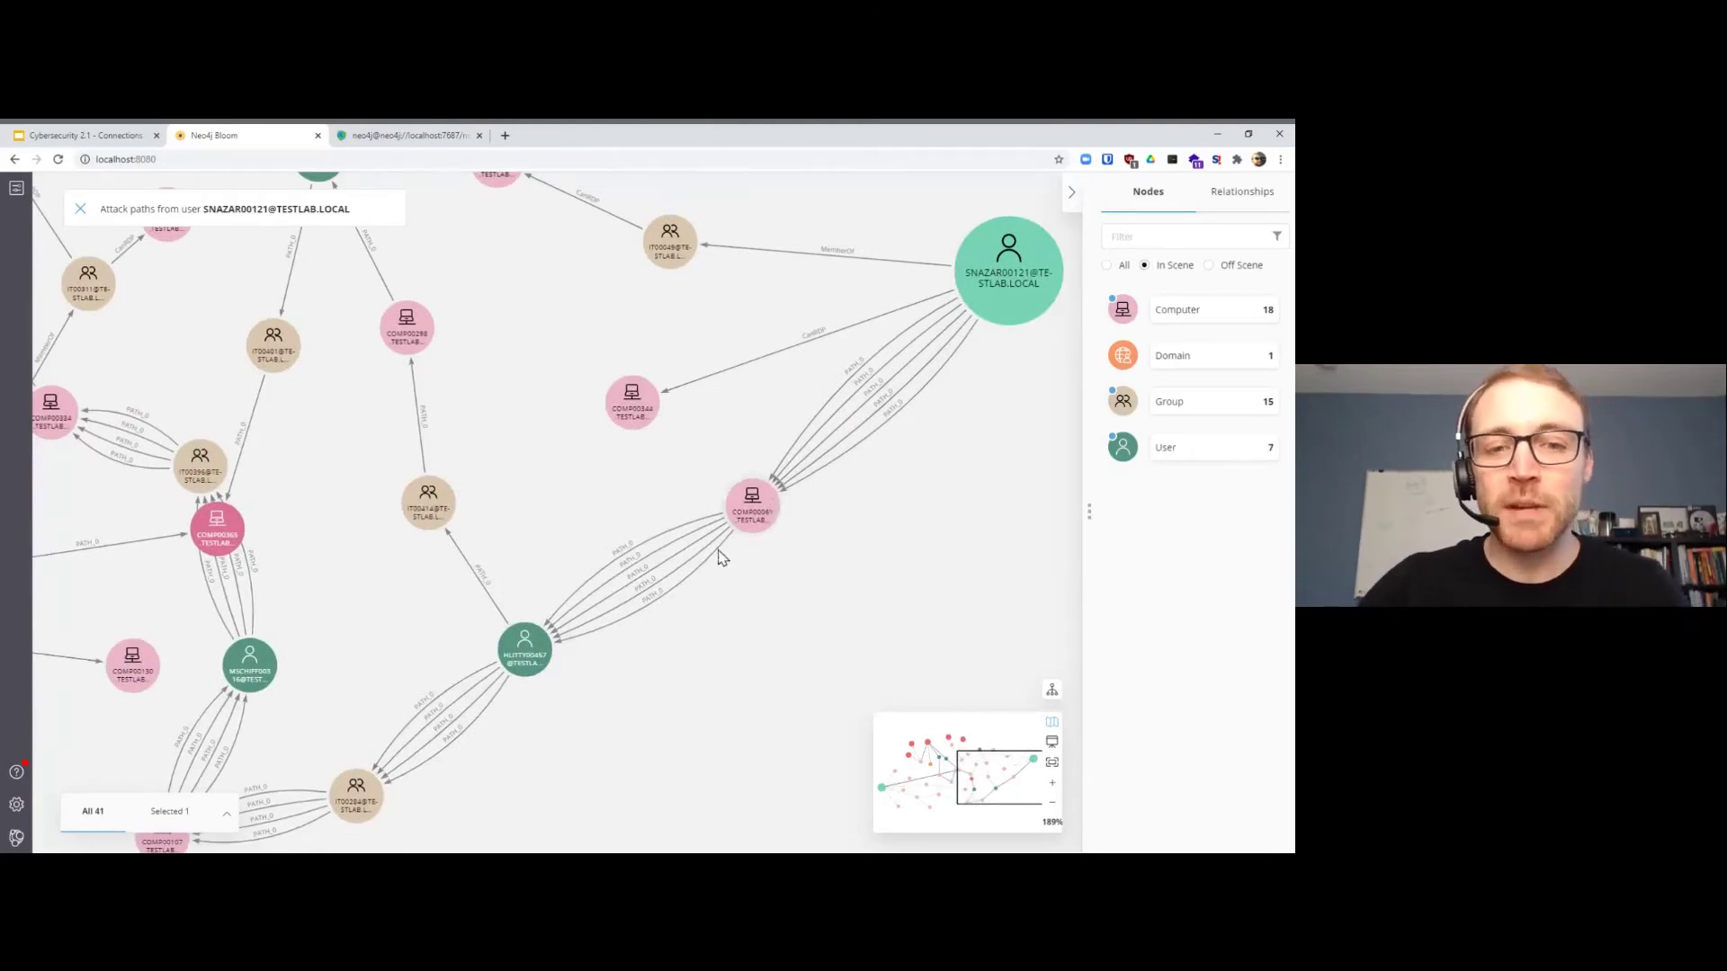
drag(689, 630, 755, 599)
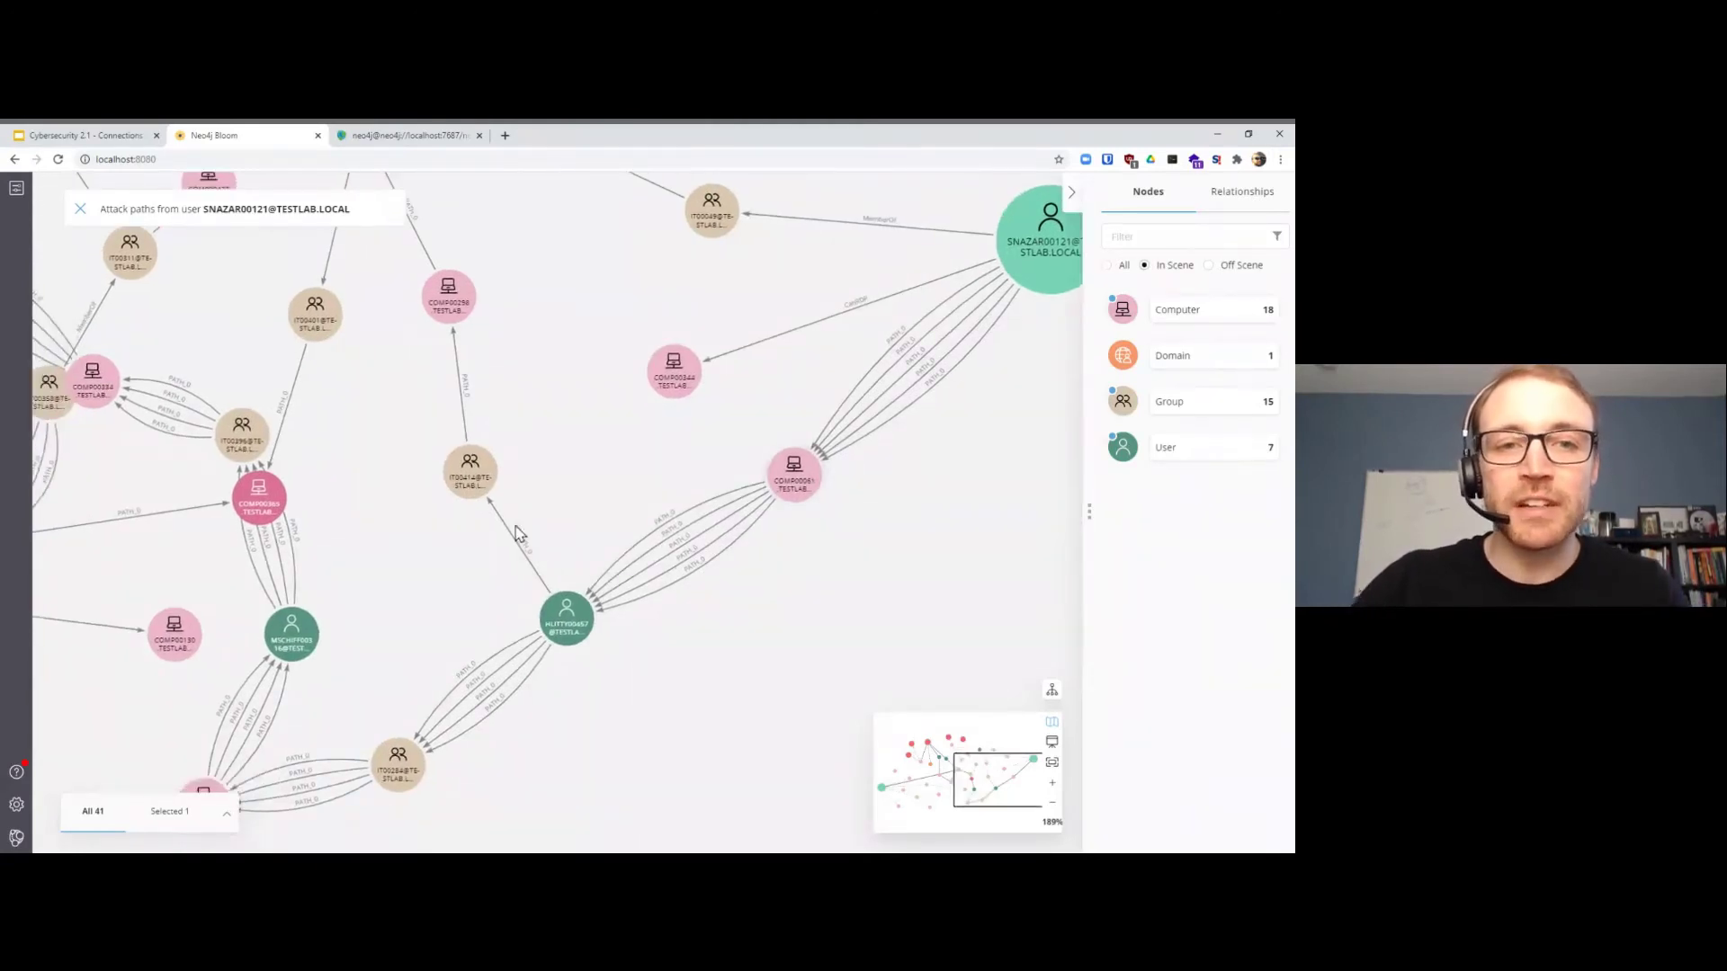
drag(493, 404, 614, 486)
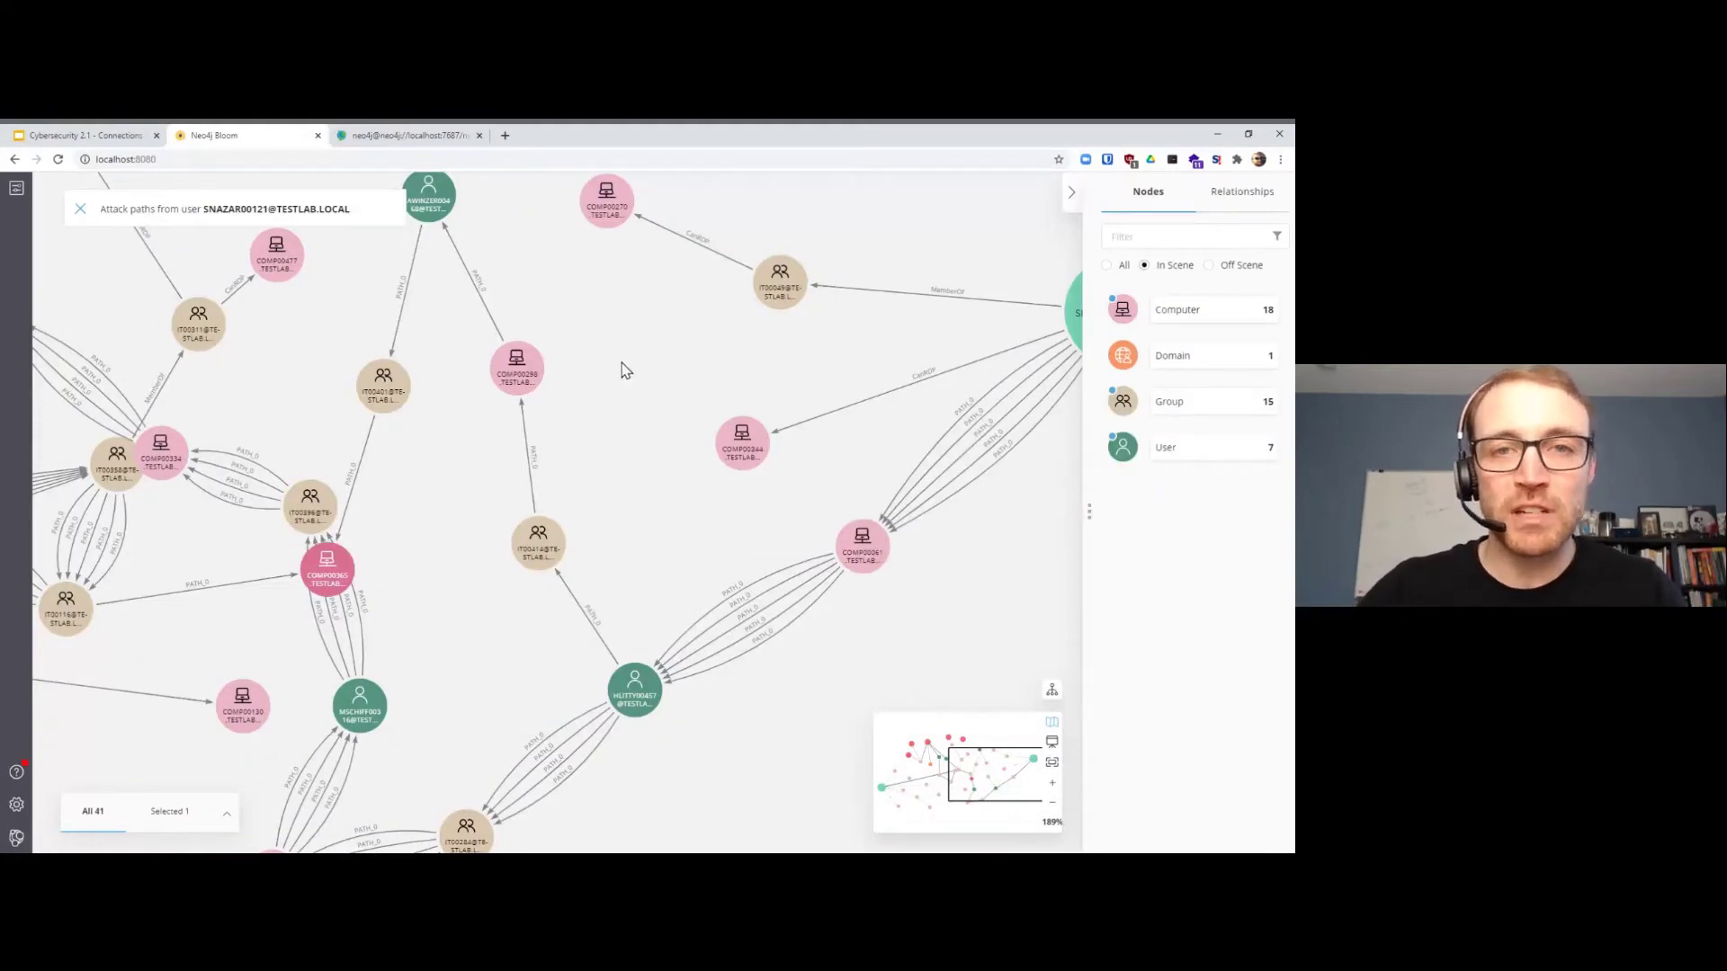
drag(871, 403, 710, 447)
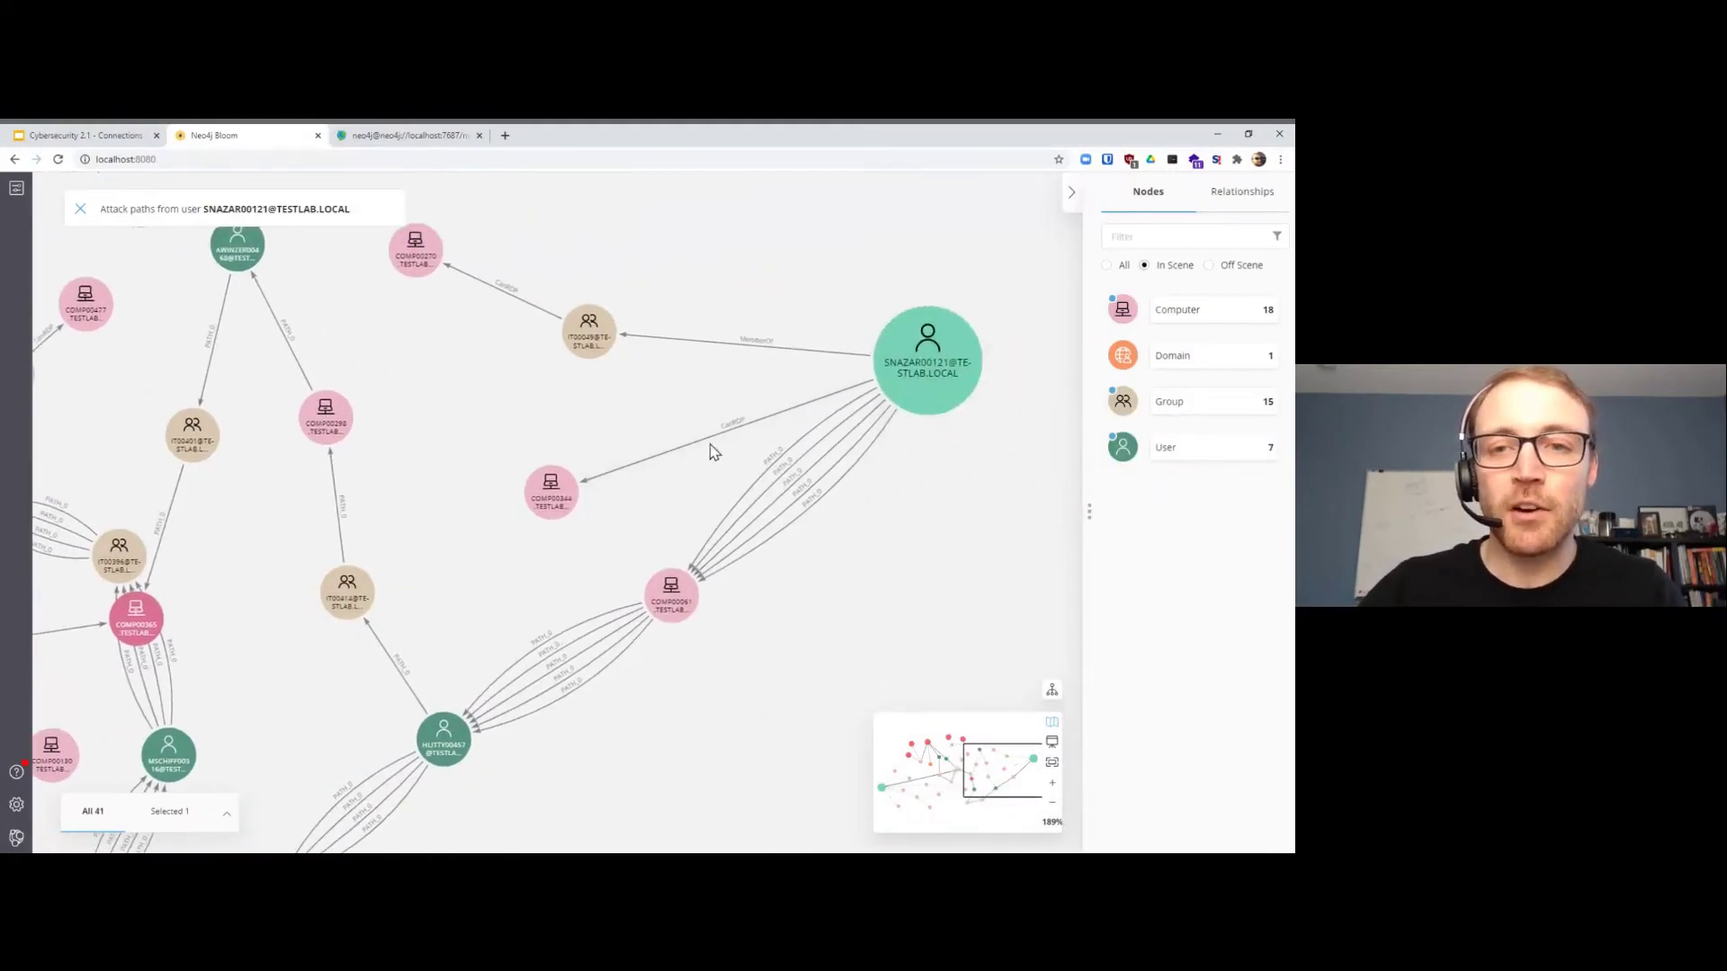
drag(691, 614, 687, 642)
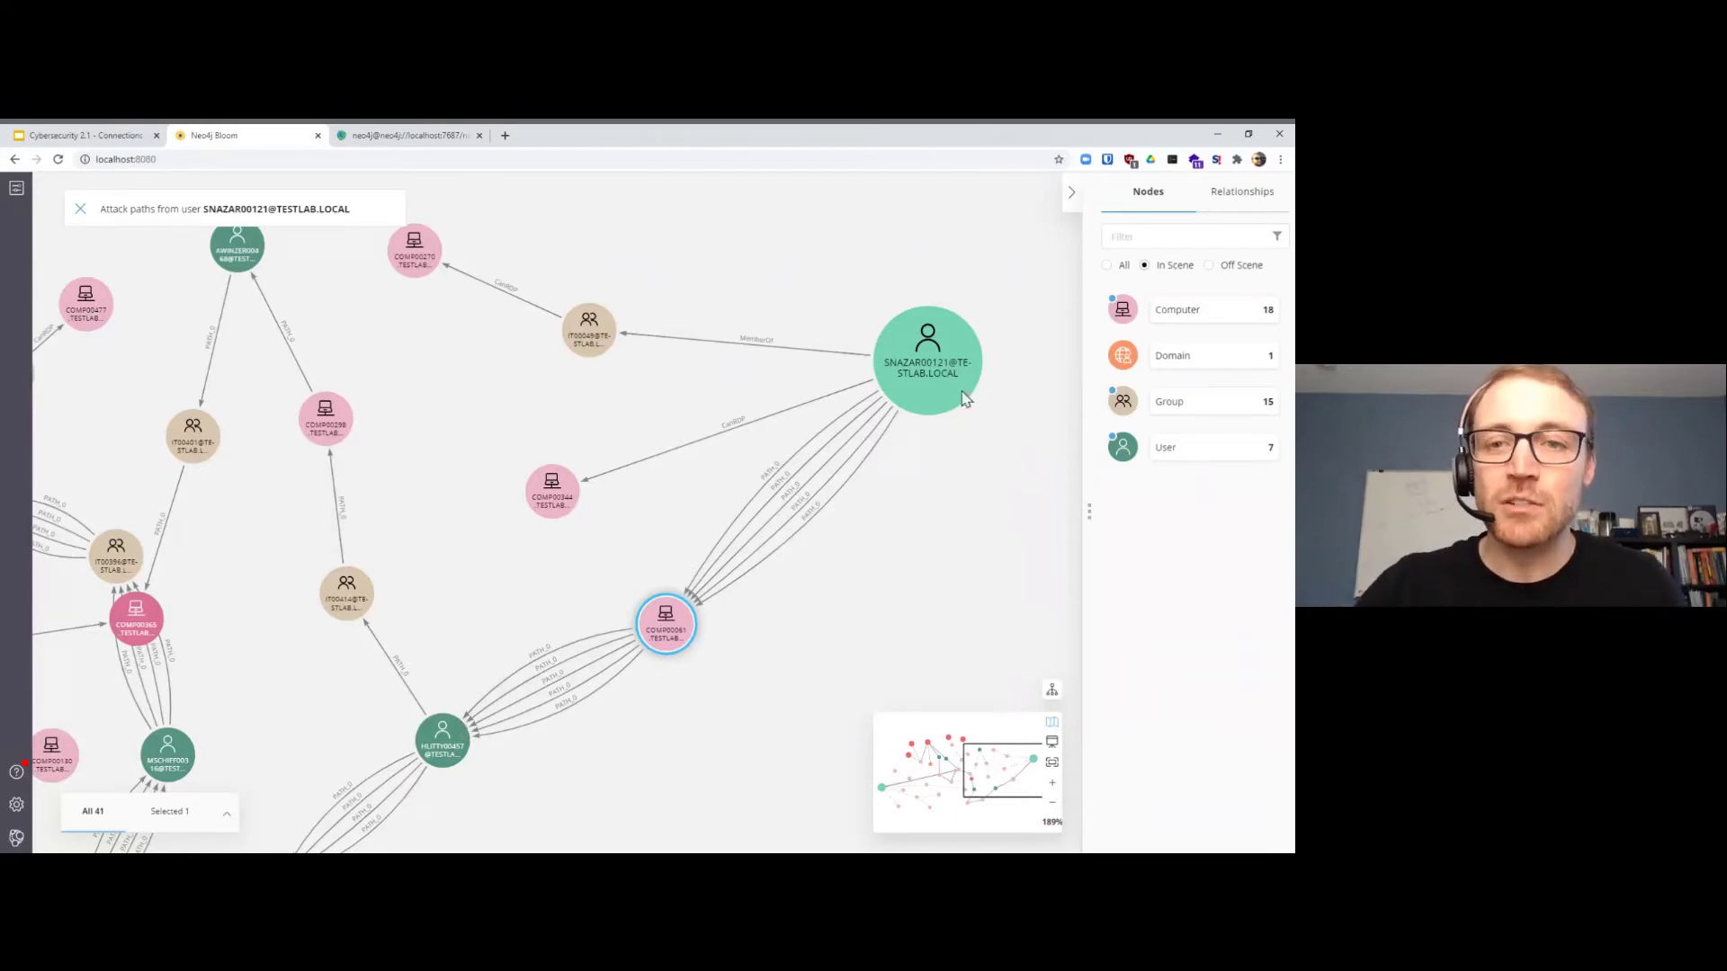
drag(946, 393, 877, 430)
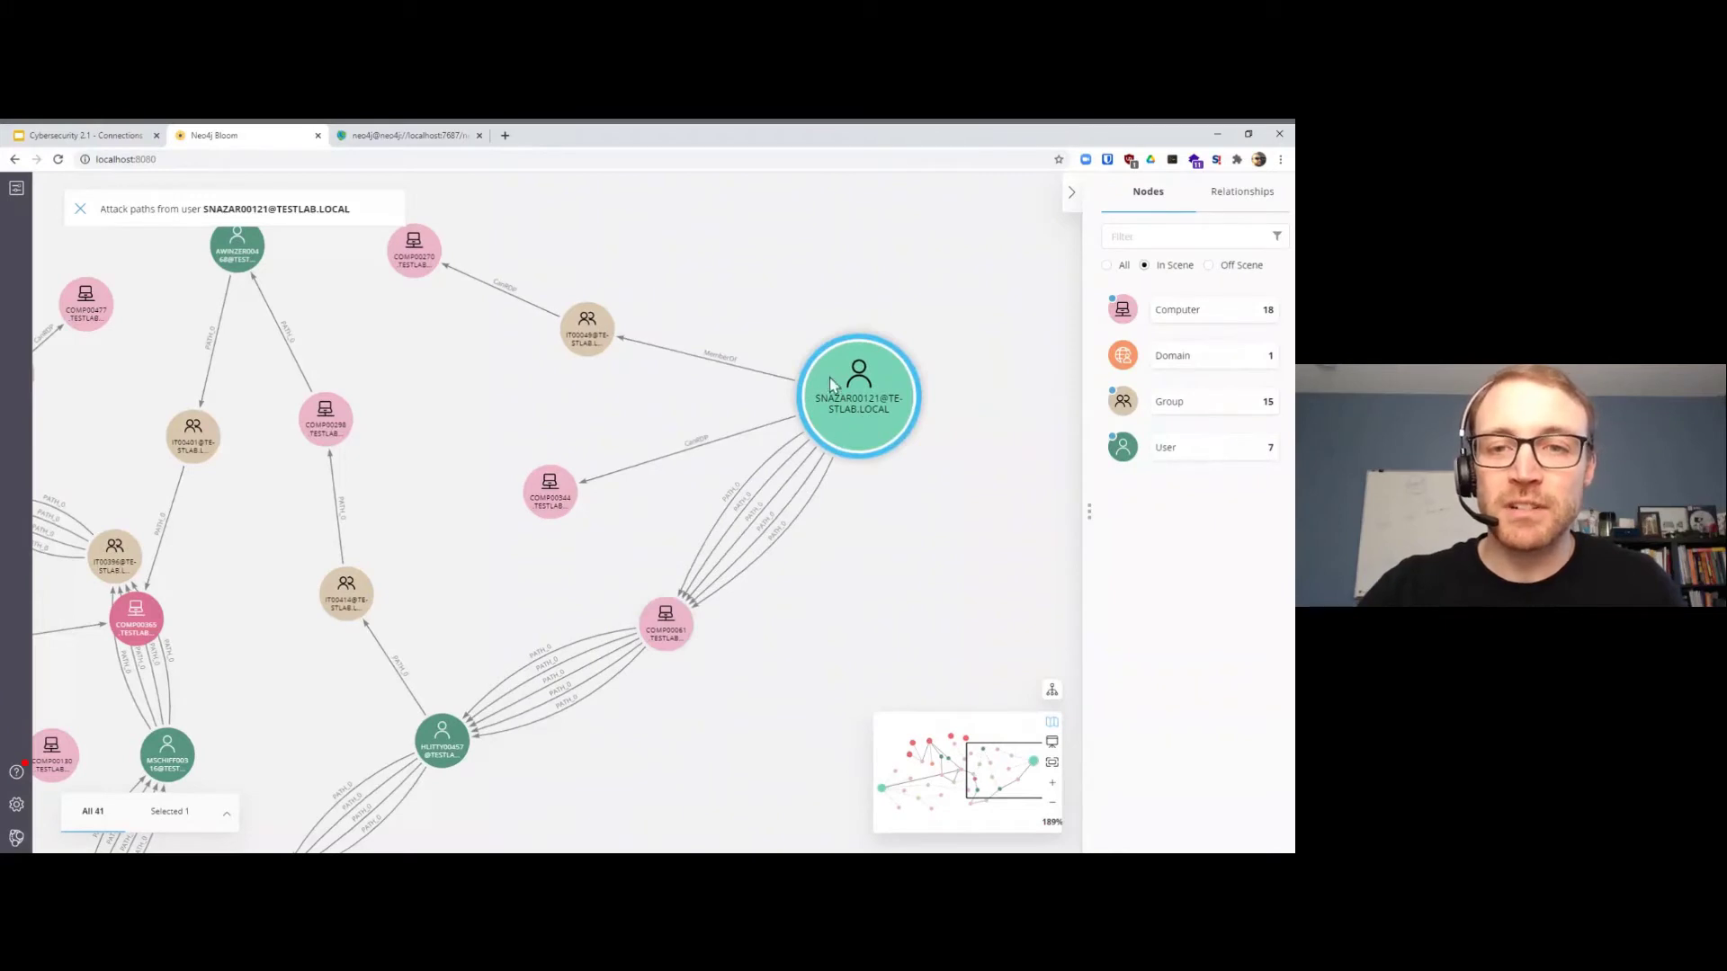
click(681, 629)
drag(574, 593, 634, 553)
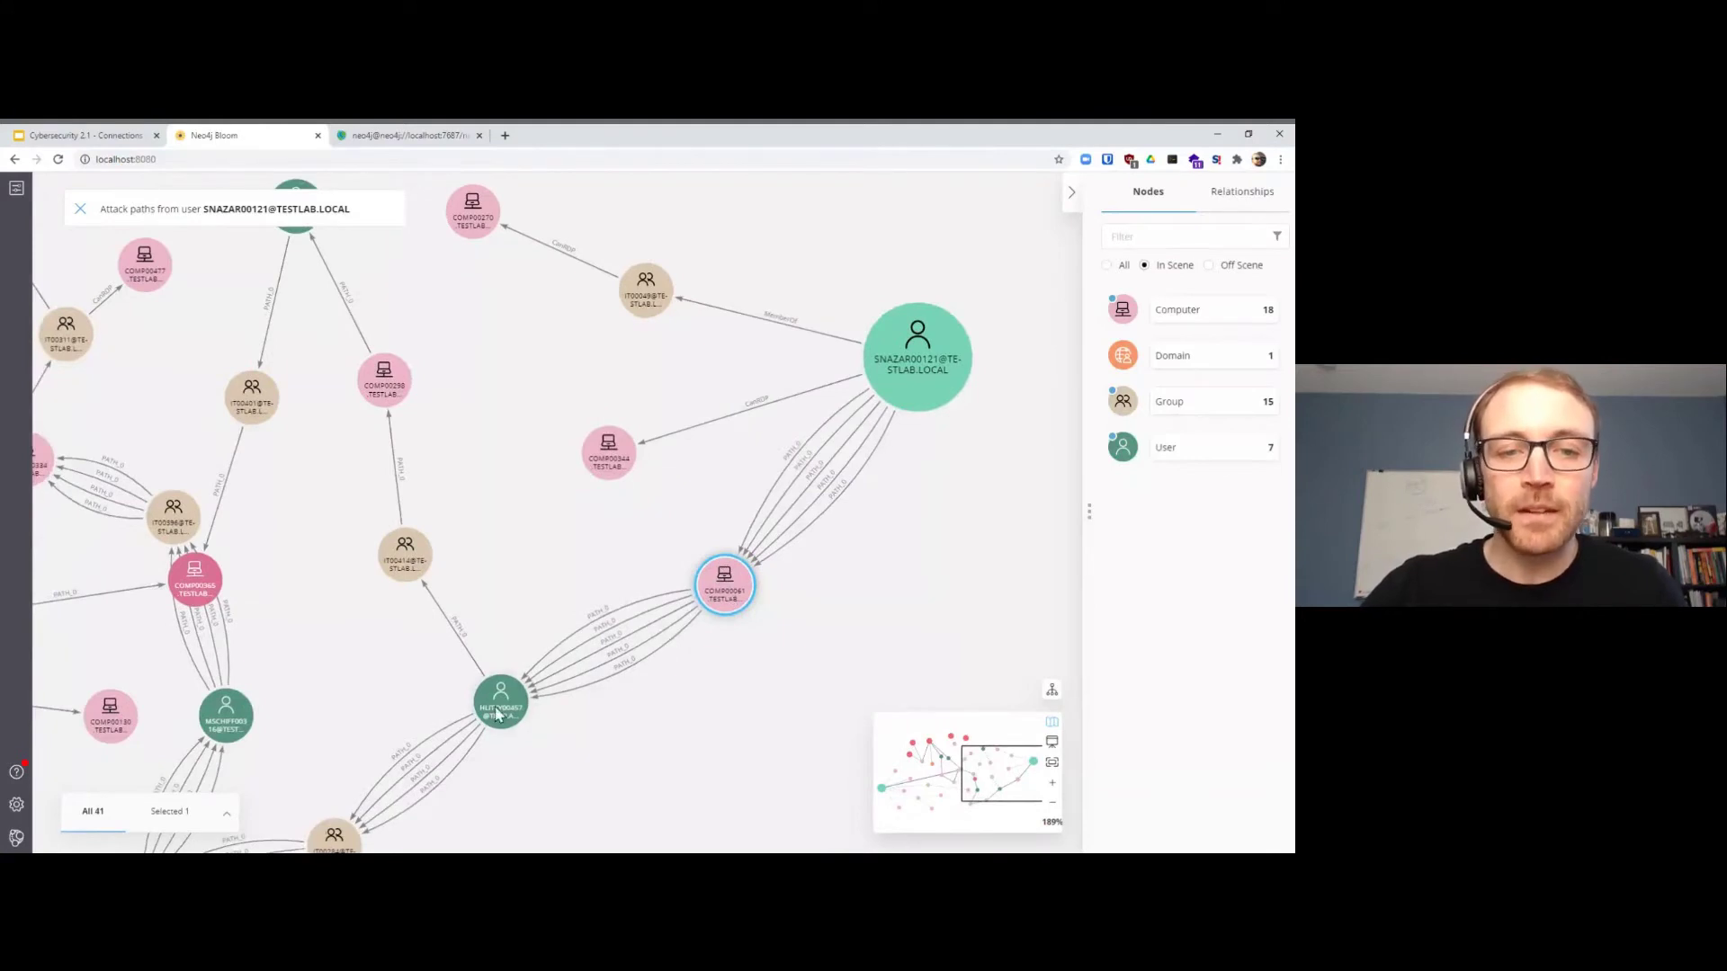
click(500, 707)
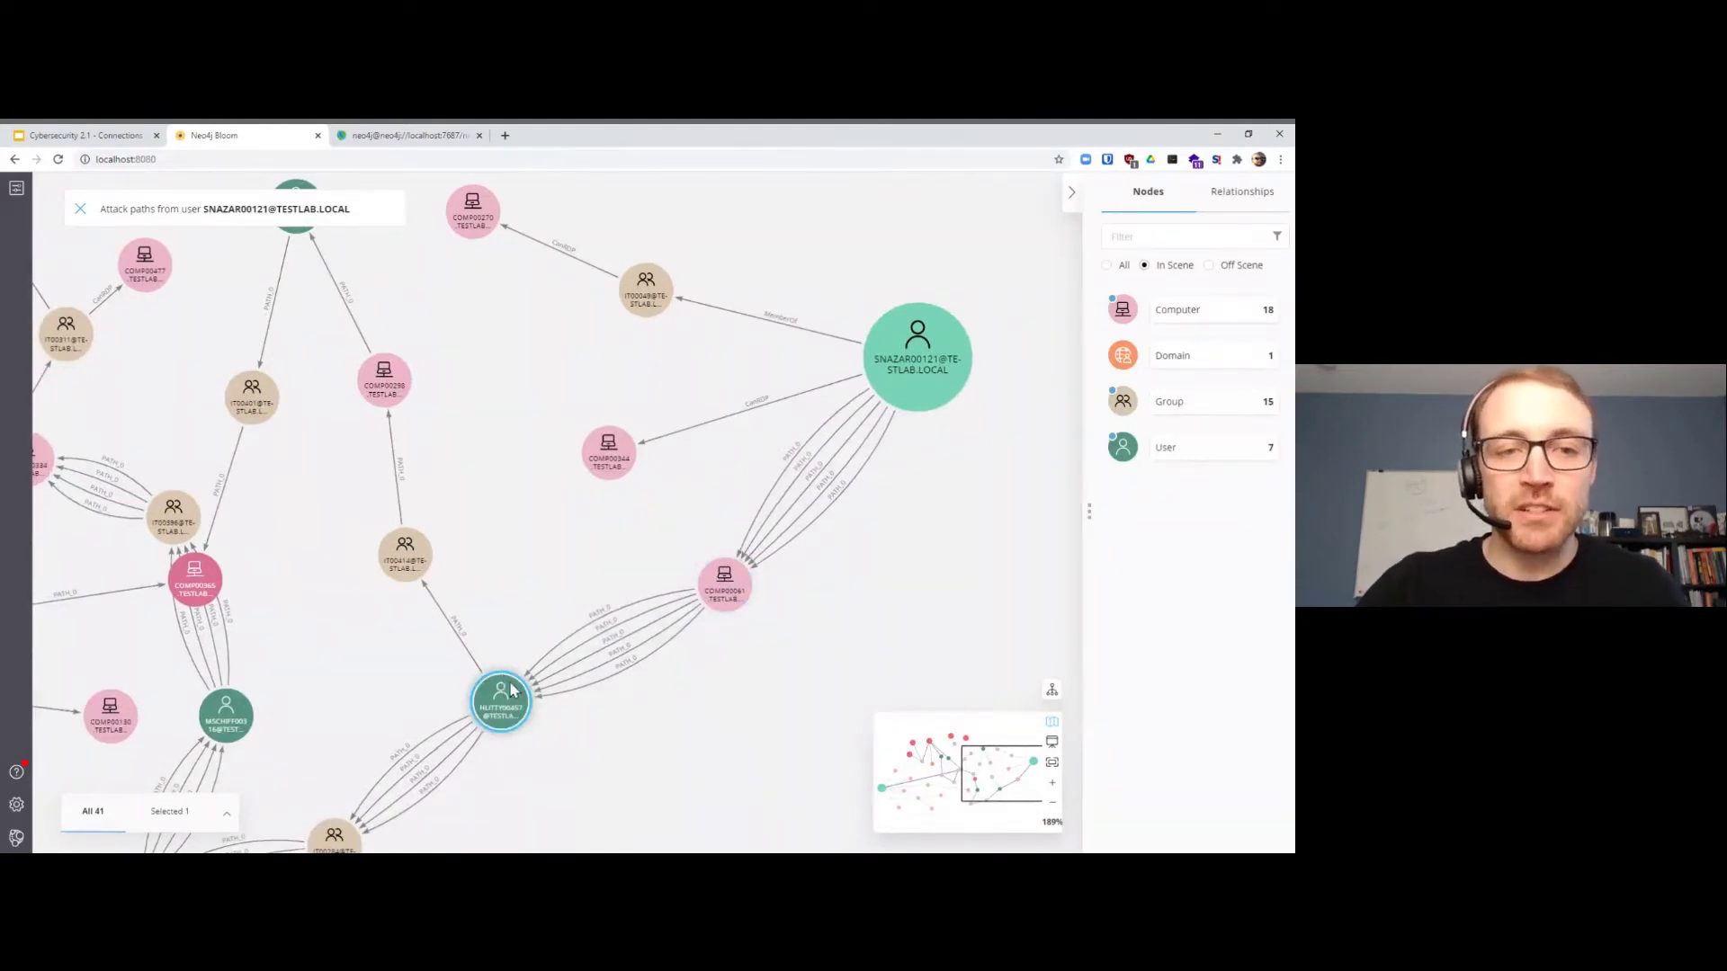
click(416, 565)
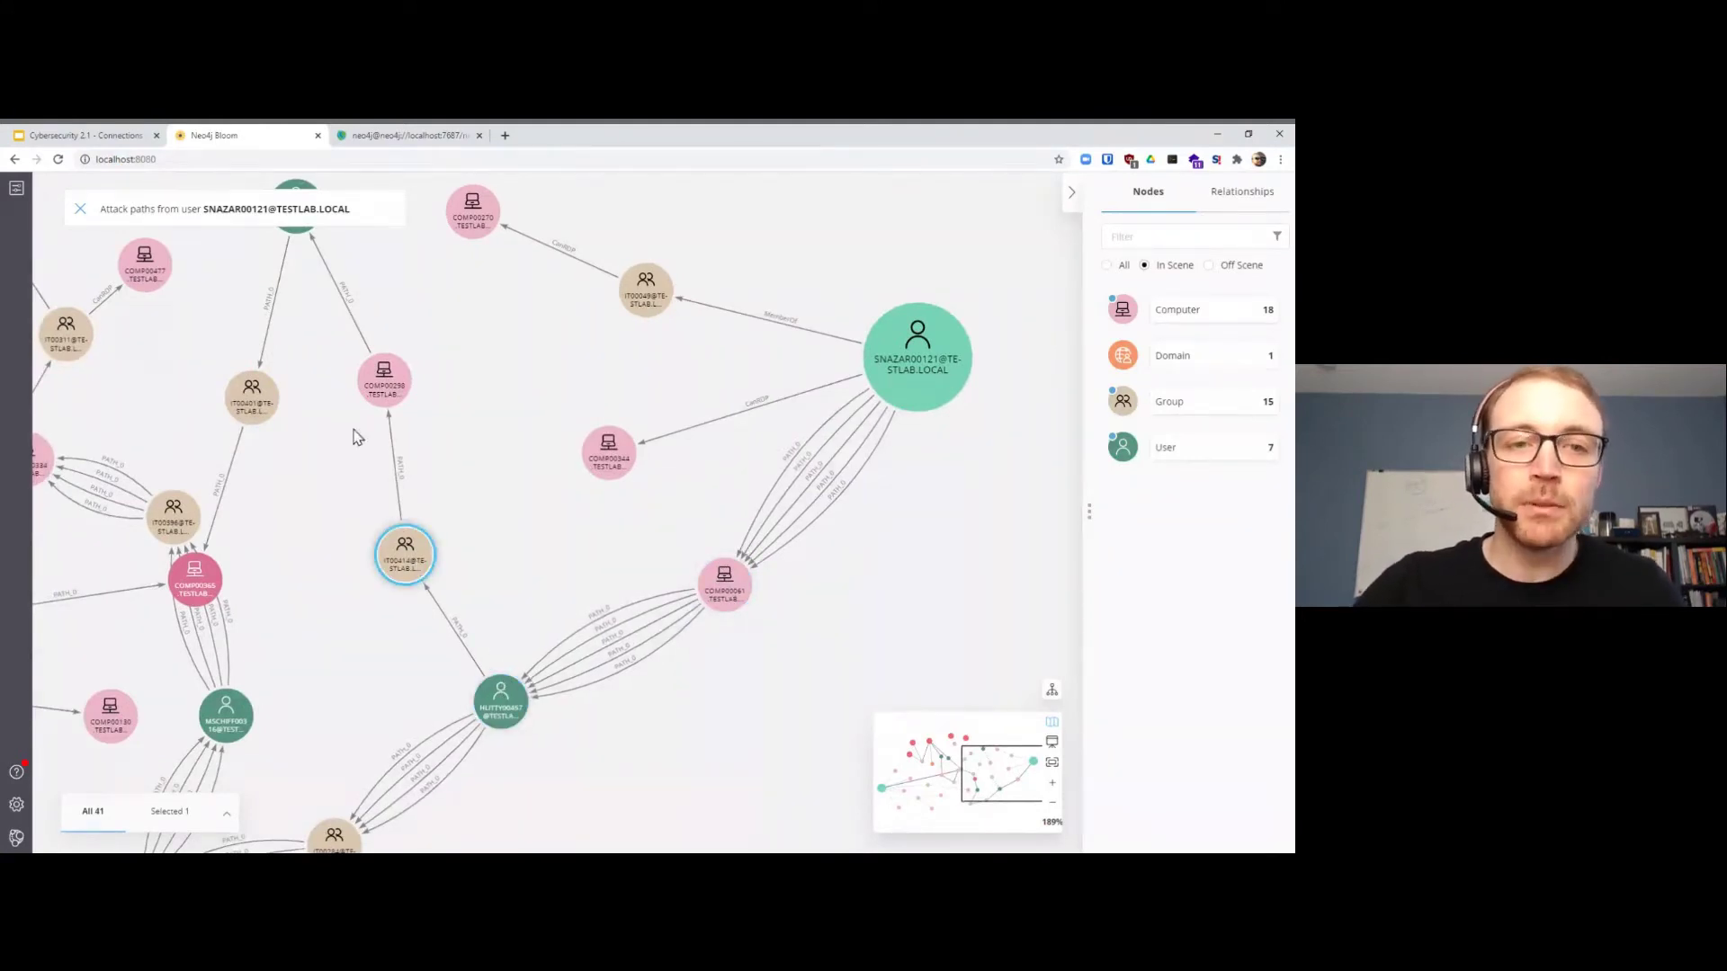
mouse_move(356, 436)
mouse_down()
mouse_move(406, 585)
mouse_move(518, 589)
mouse_up()
click(435, 533)
click(488, 337)
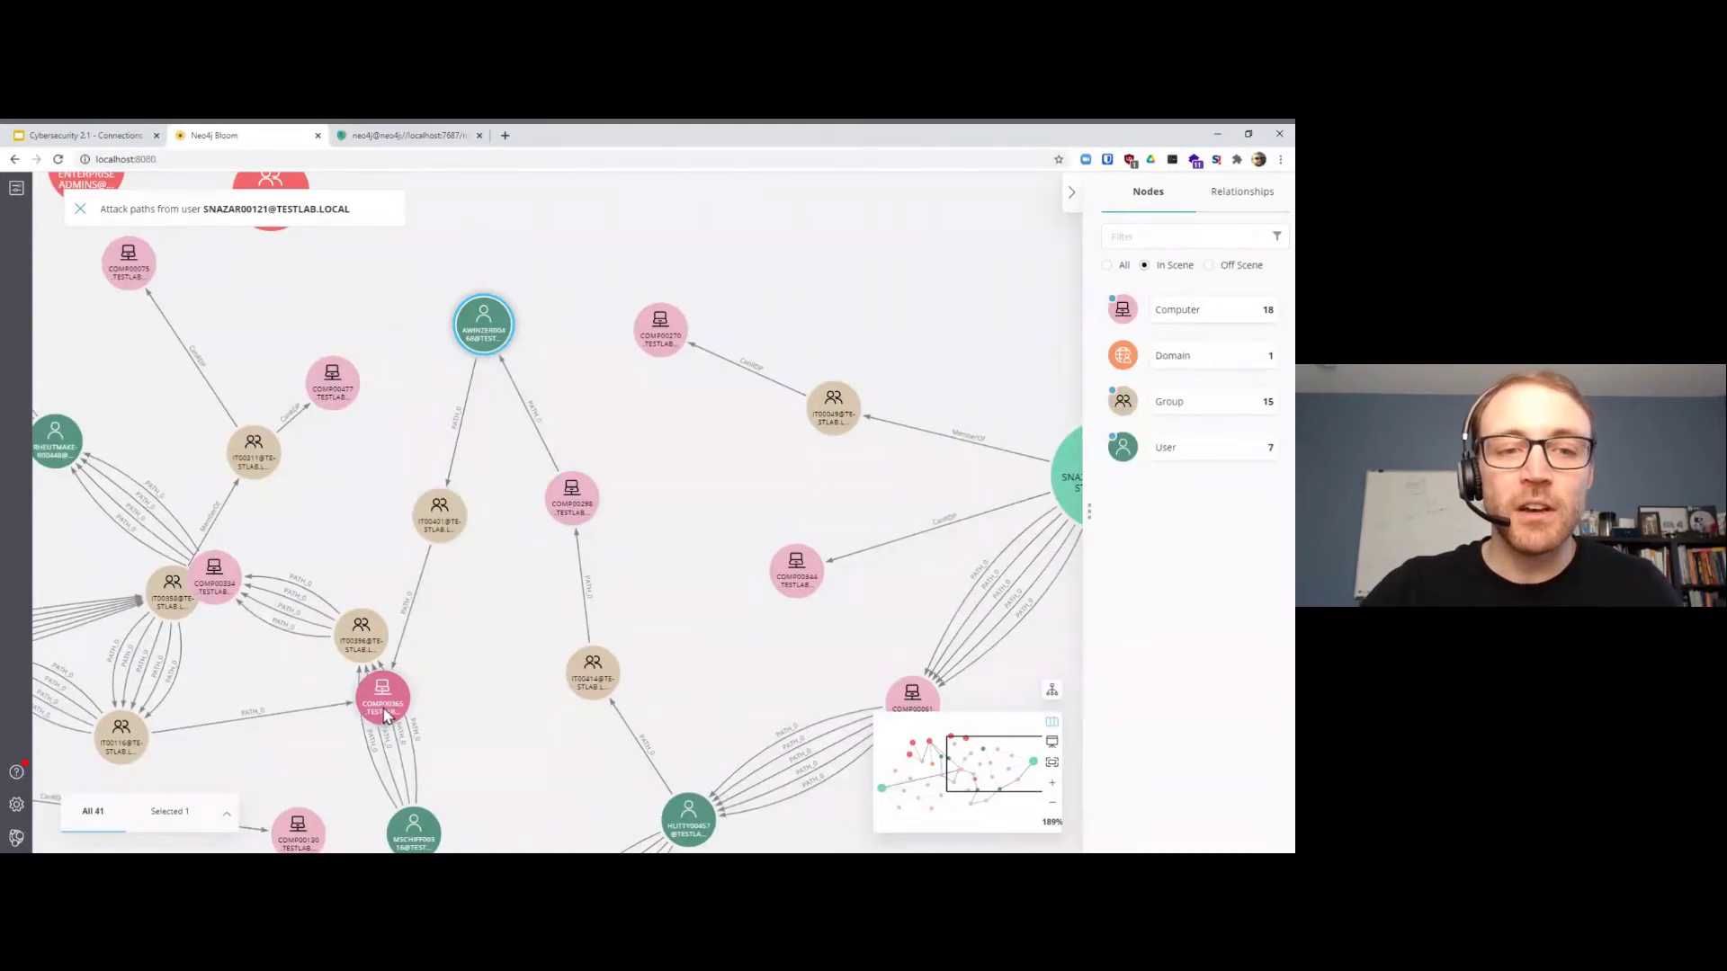
drag(381, 692, 468, 650)
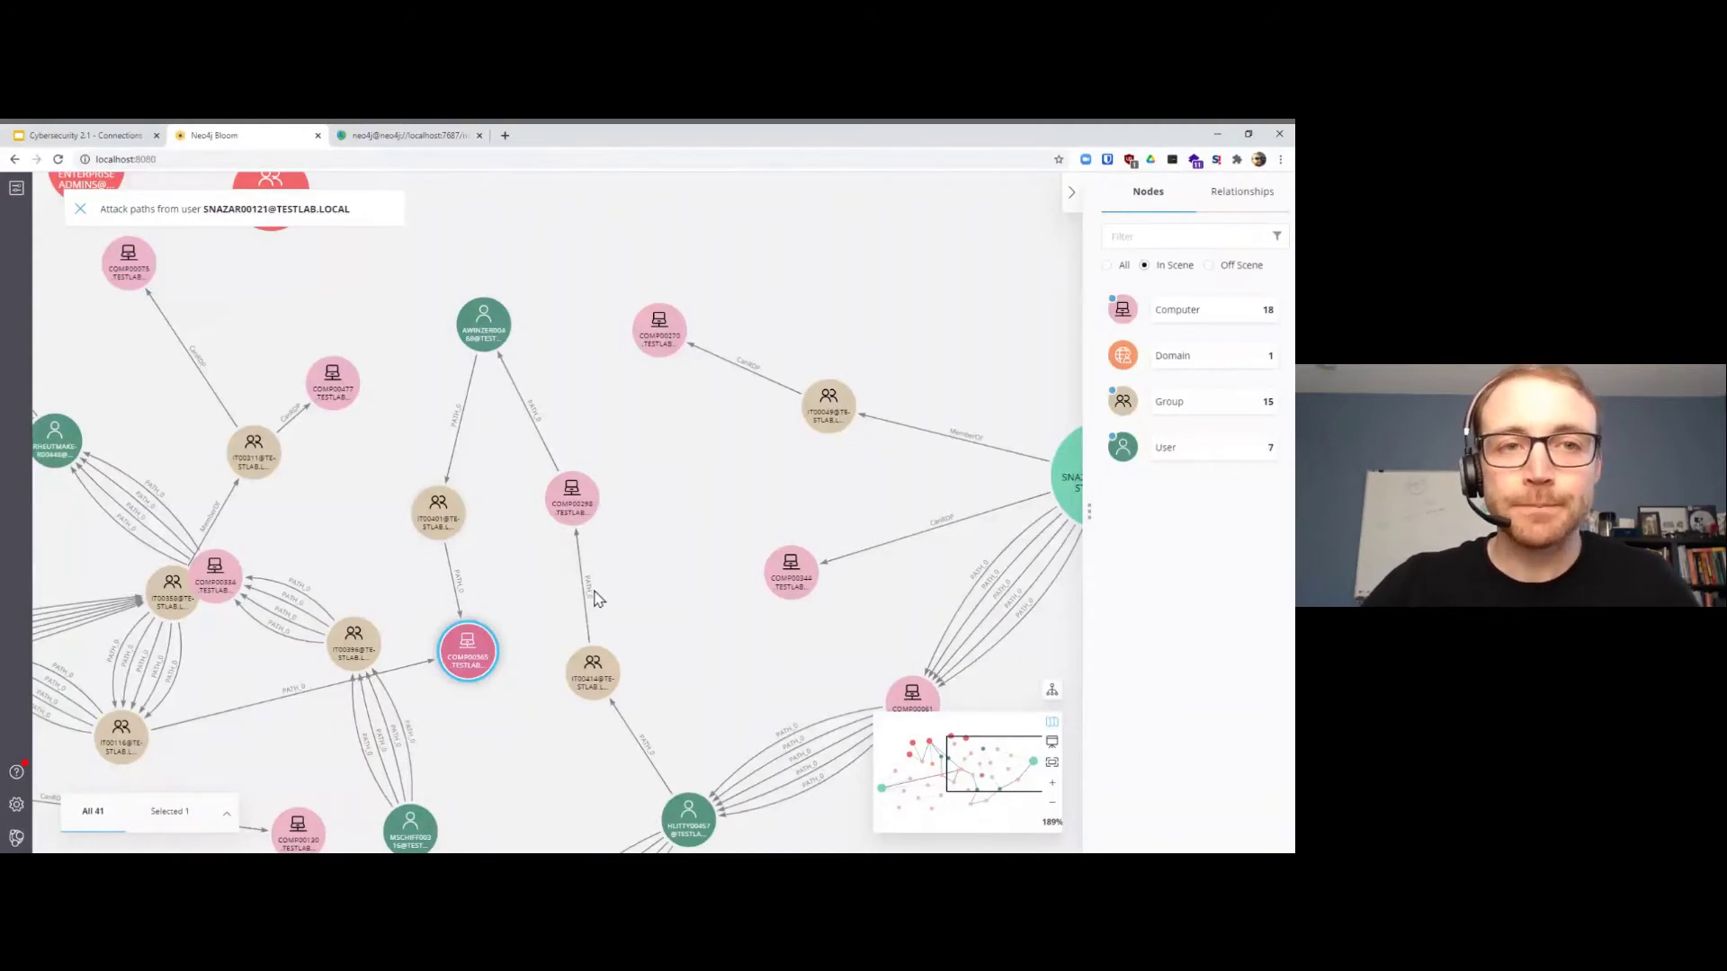
scroll(634, 578, down, 5)
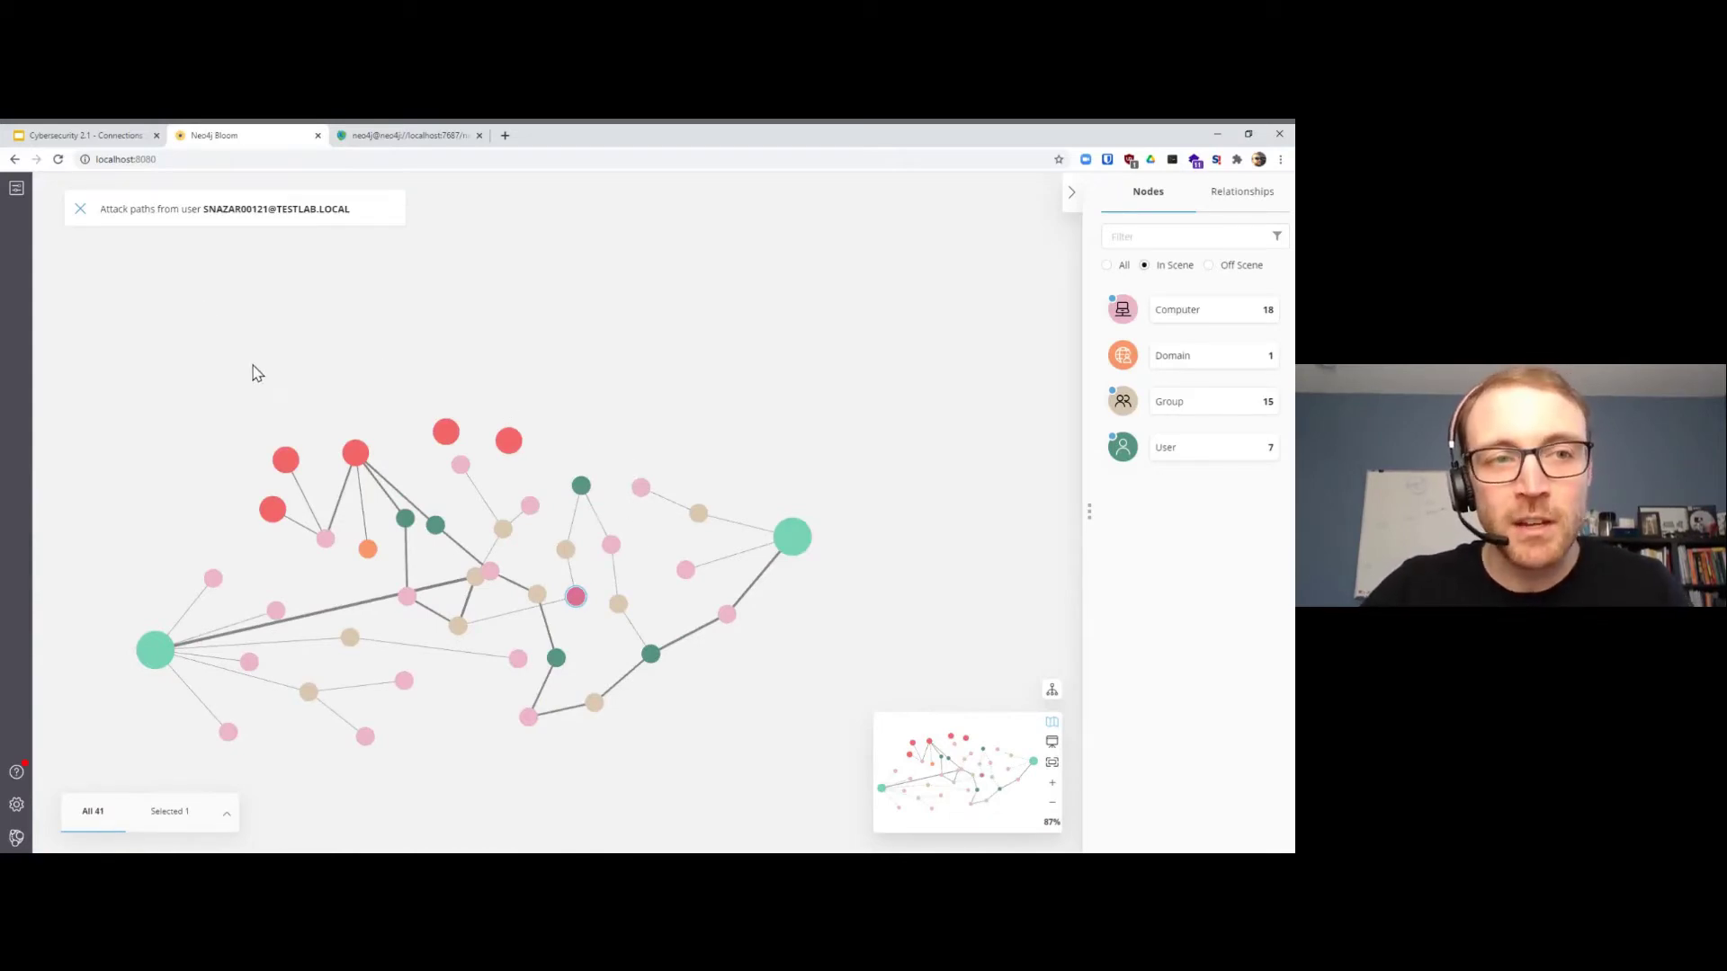
Step: Clear the SNAZAR00121 search and remove all nodes from the scene
click(80, 210)
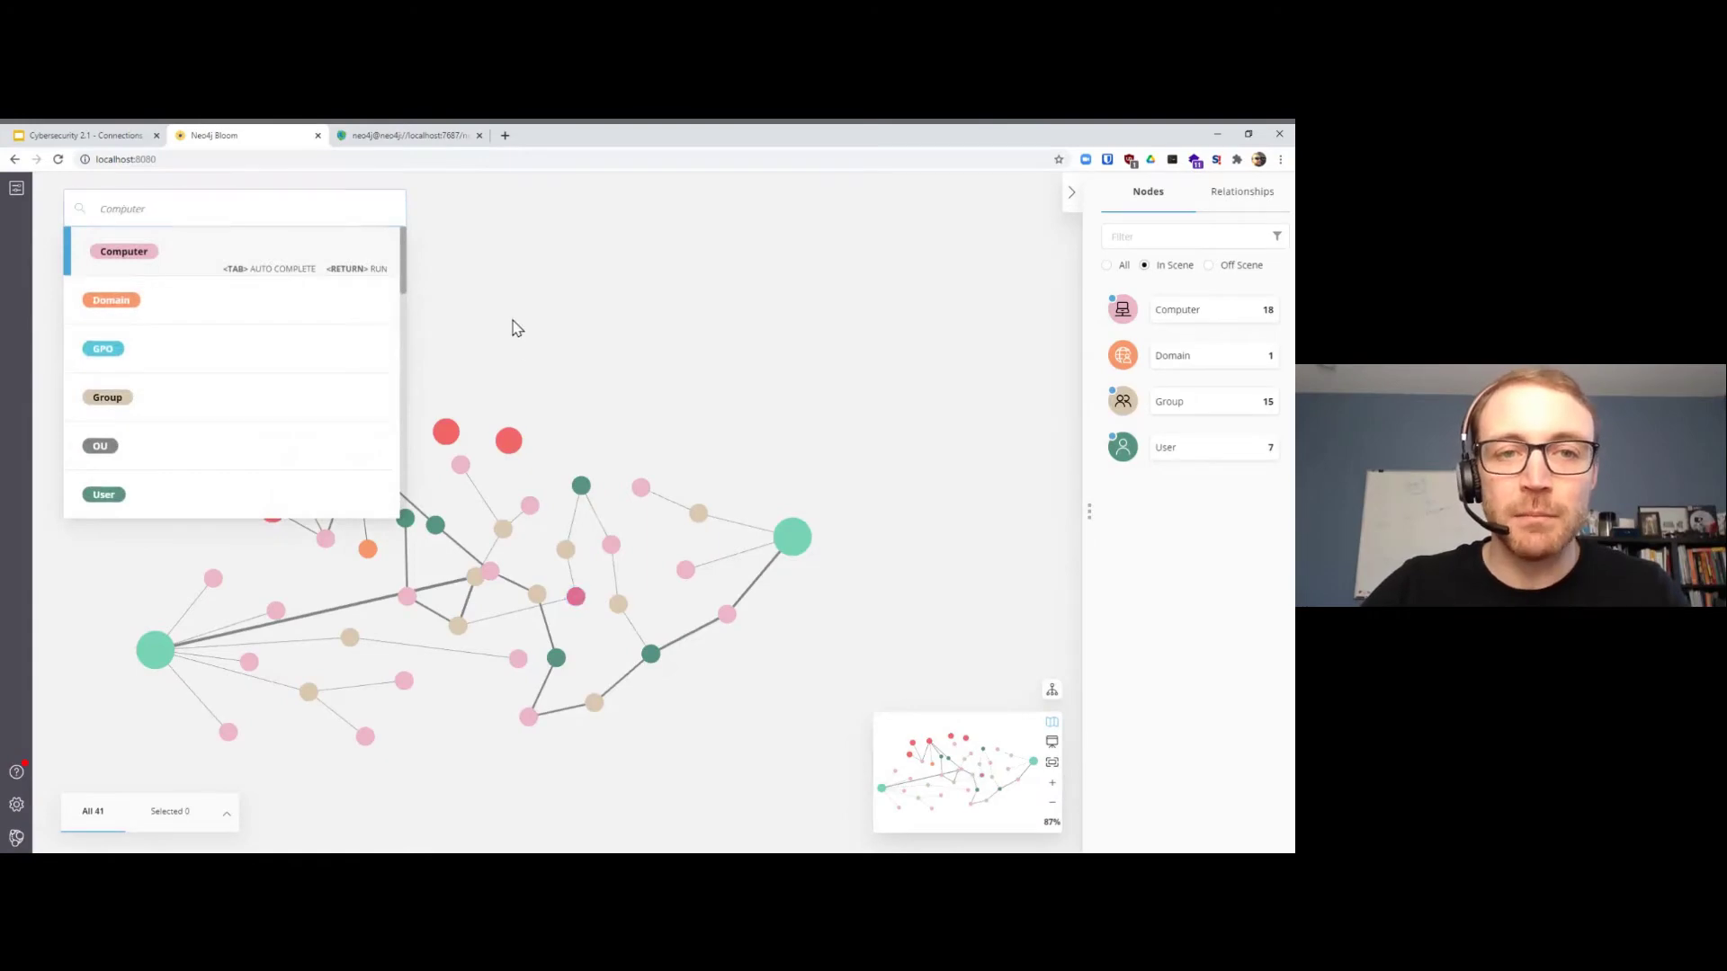
right_click(514, 326)
click(567, 473)
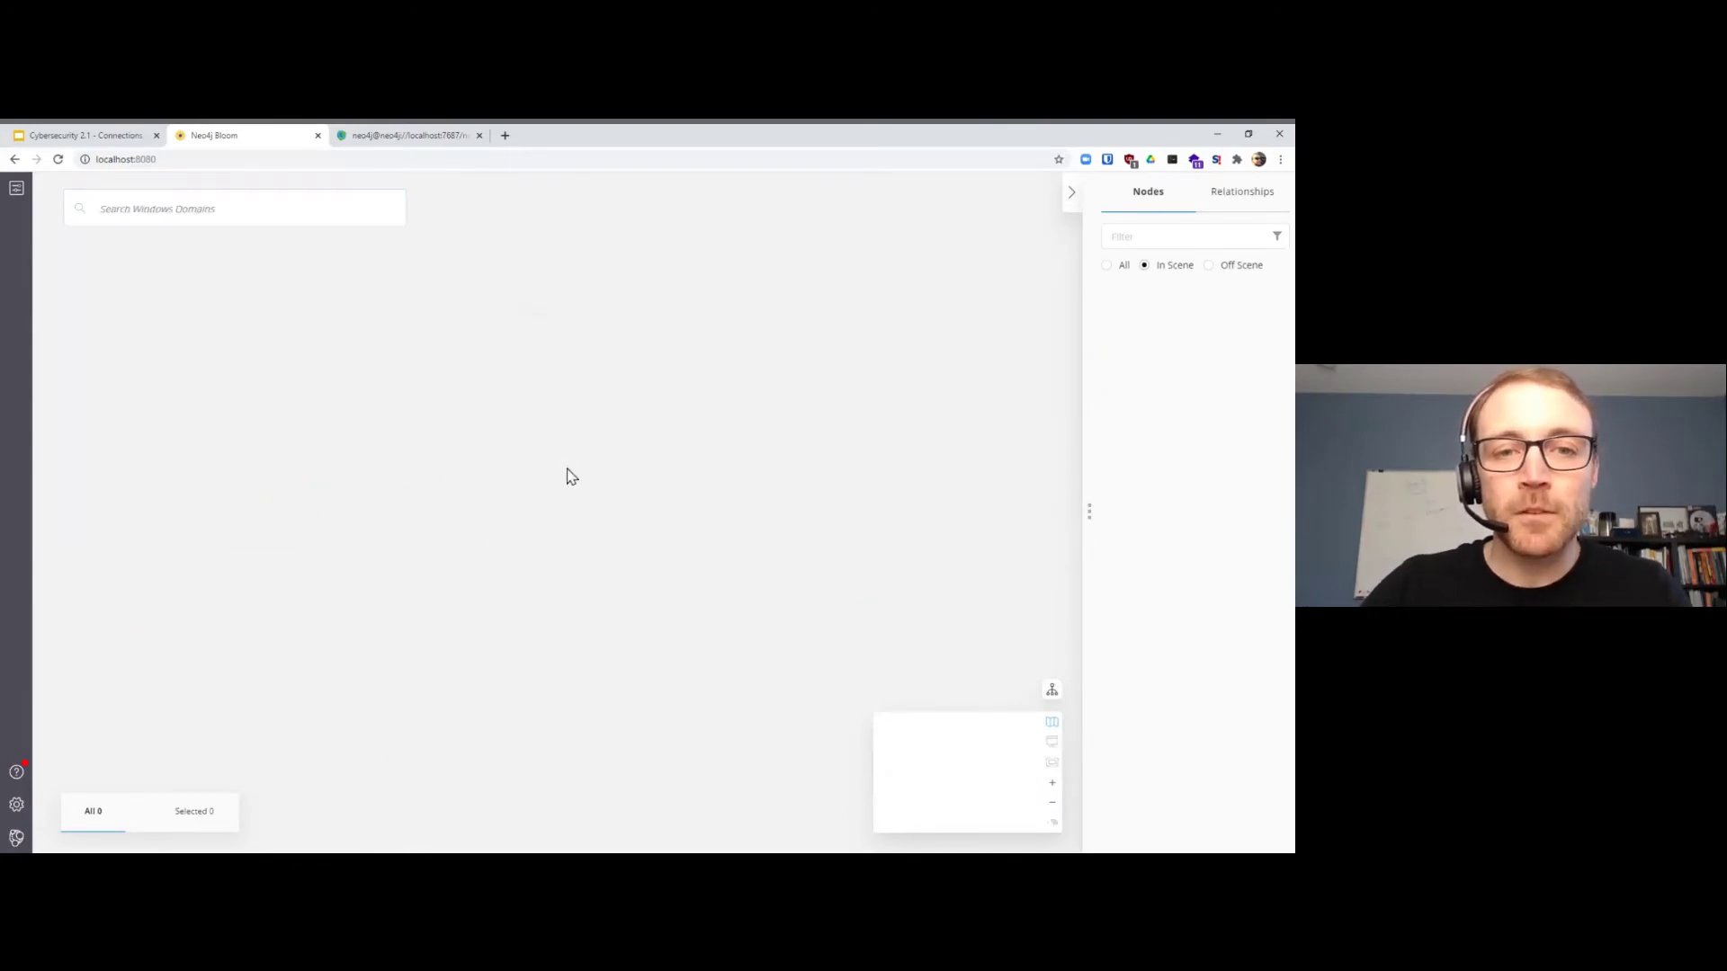
click(197, 196)
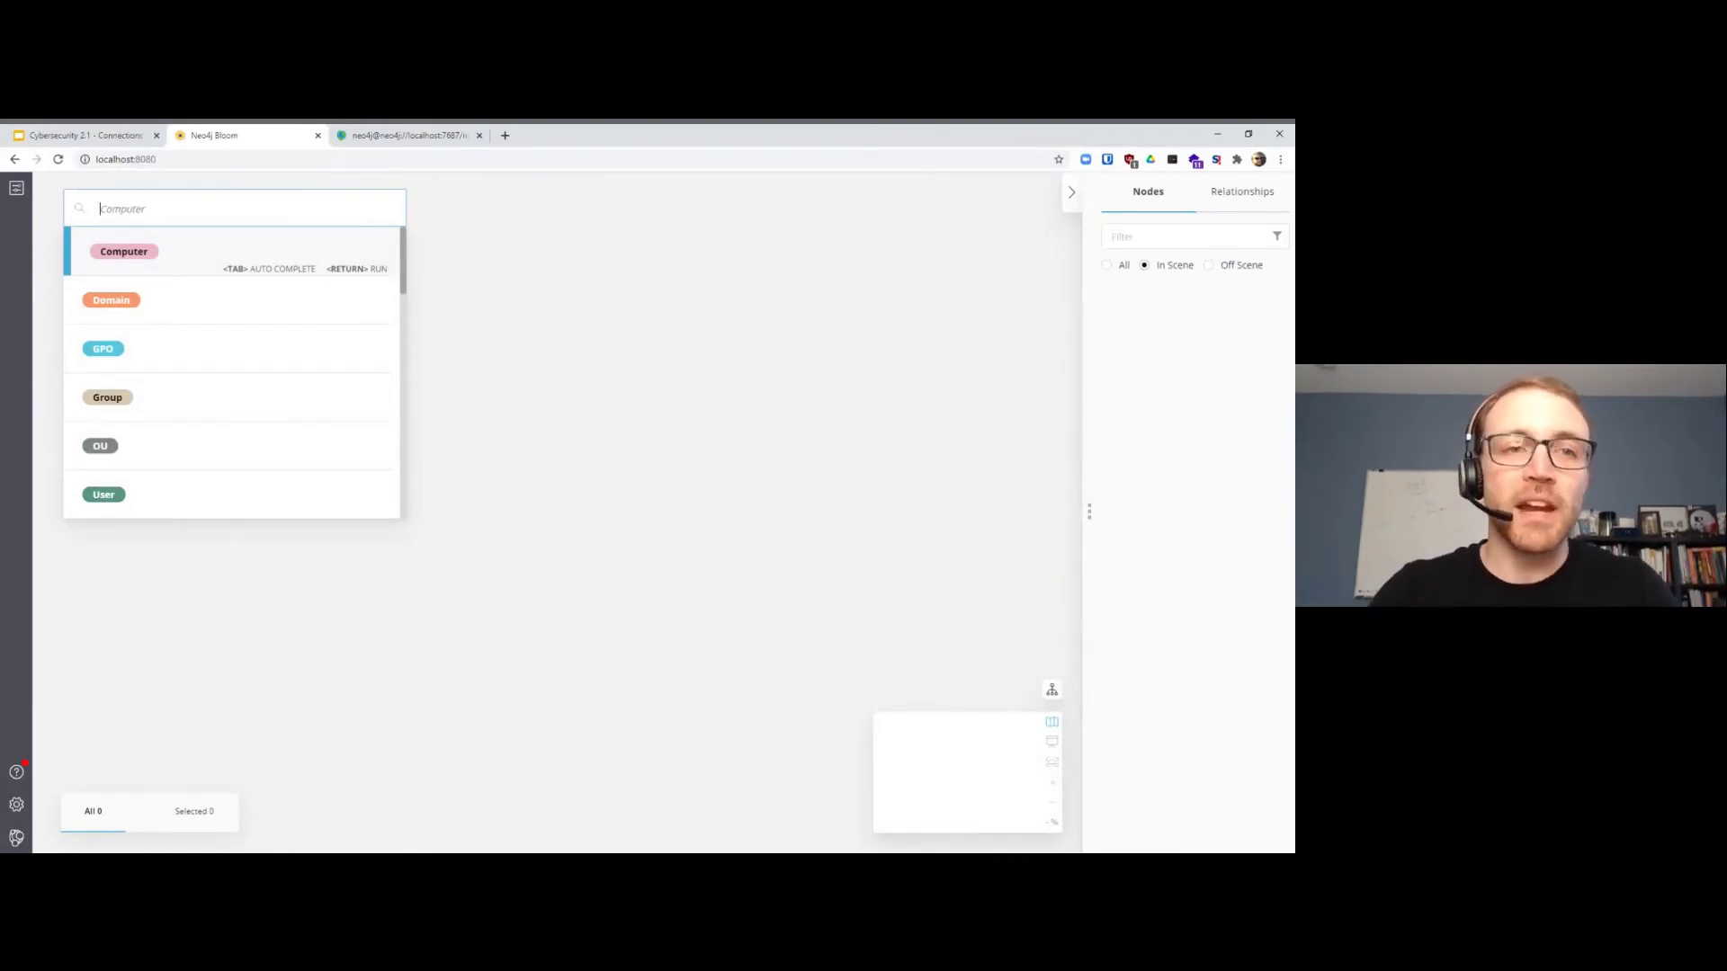
text(att)
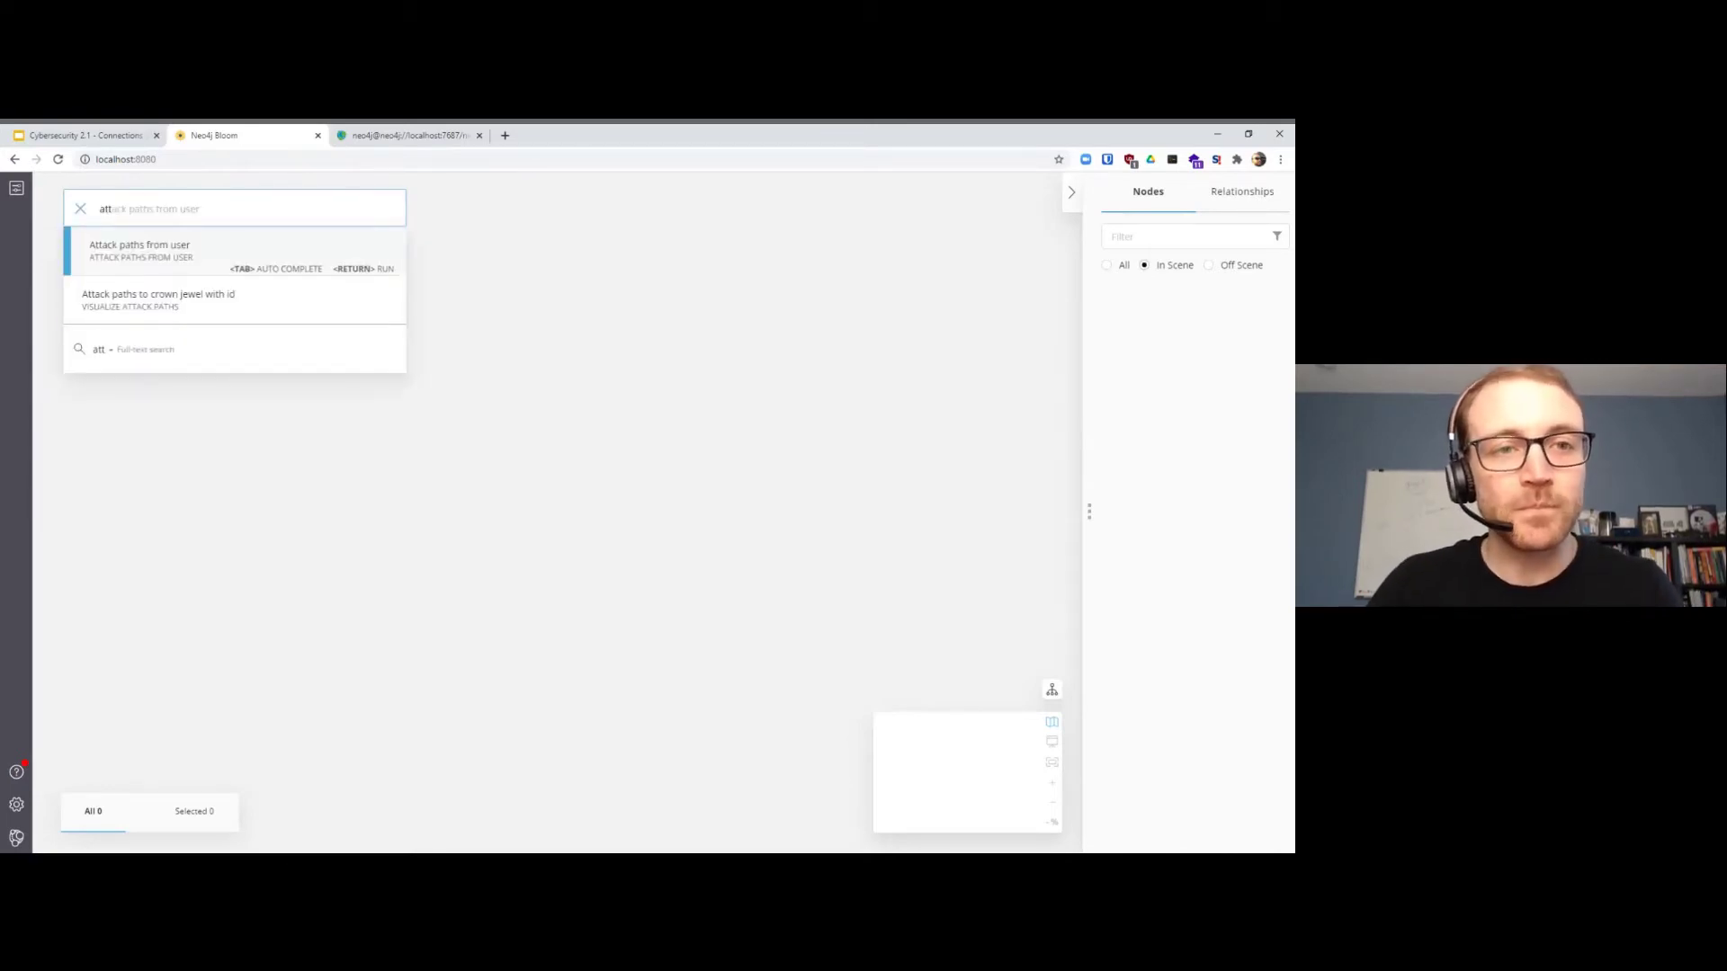
key(Tab)
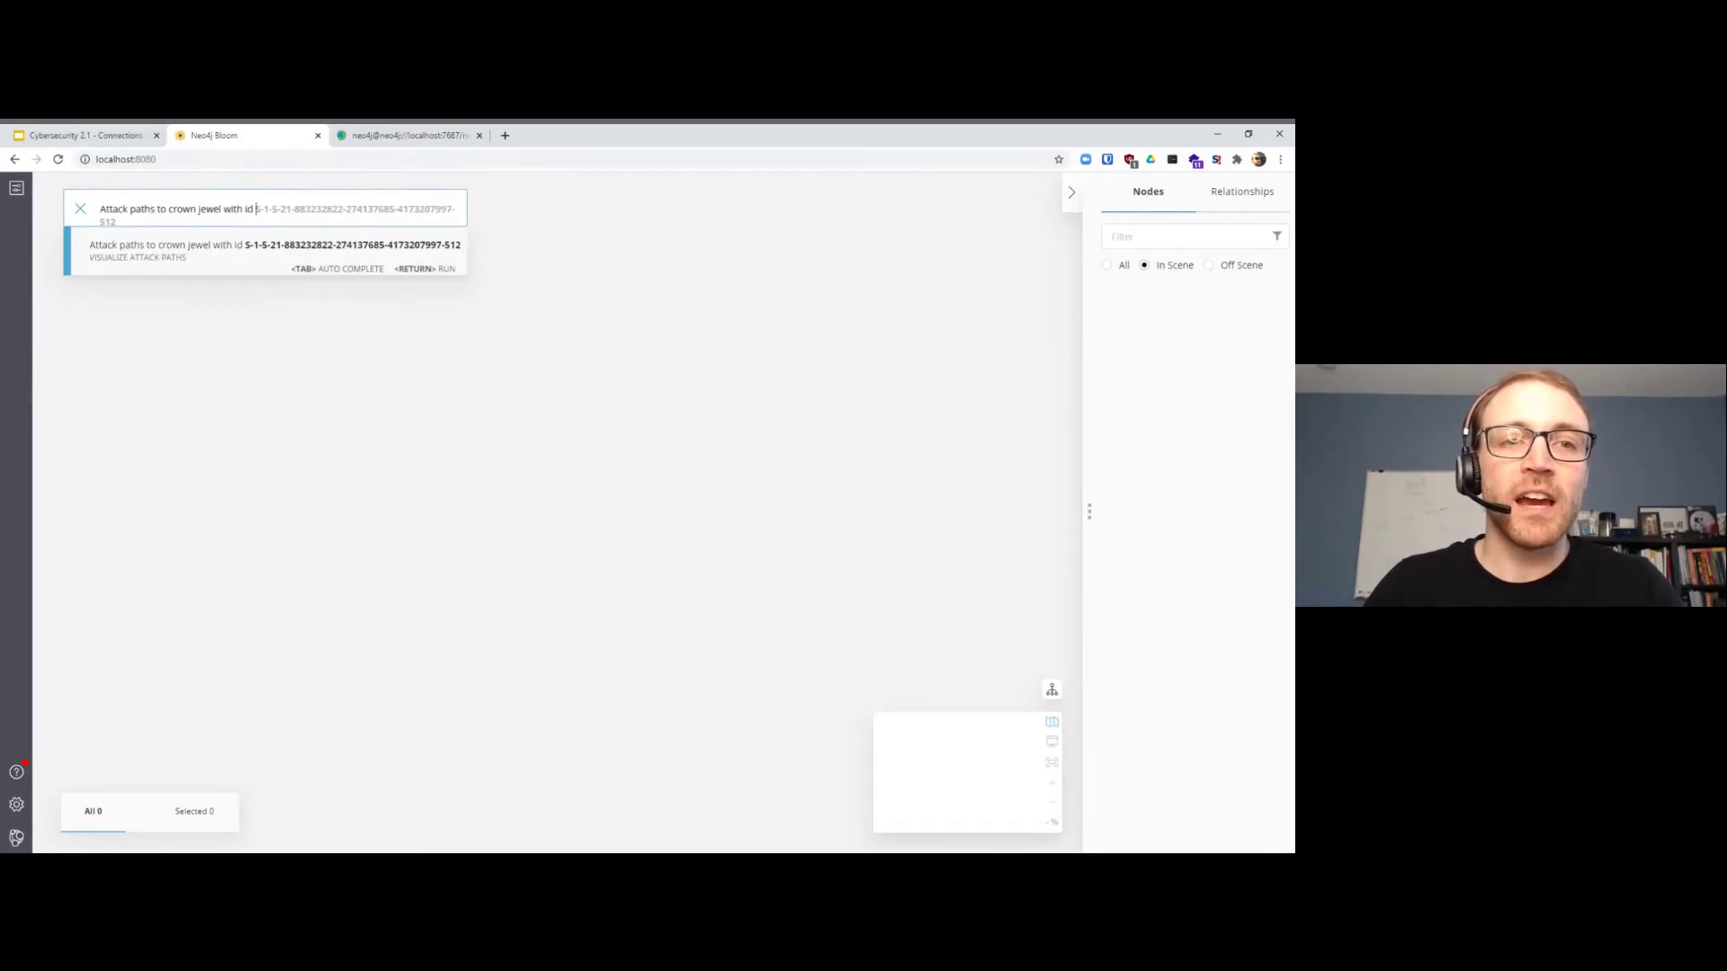
key(Tab)
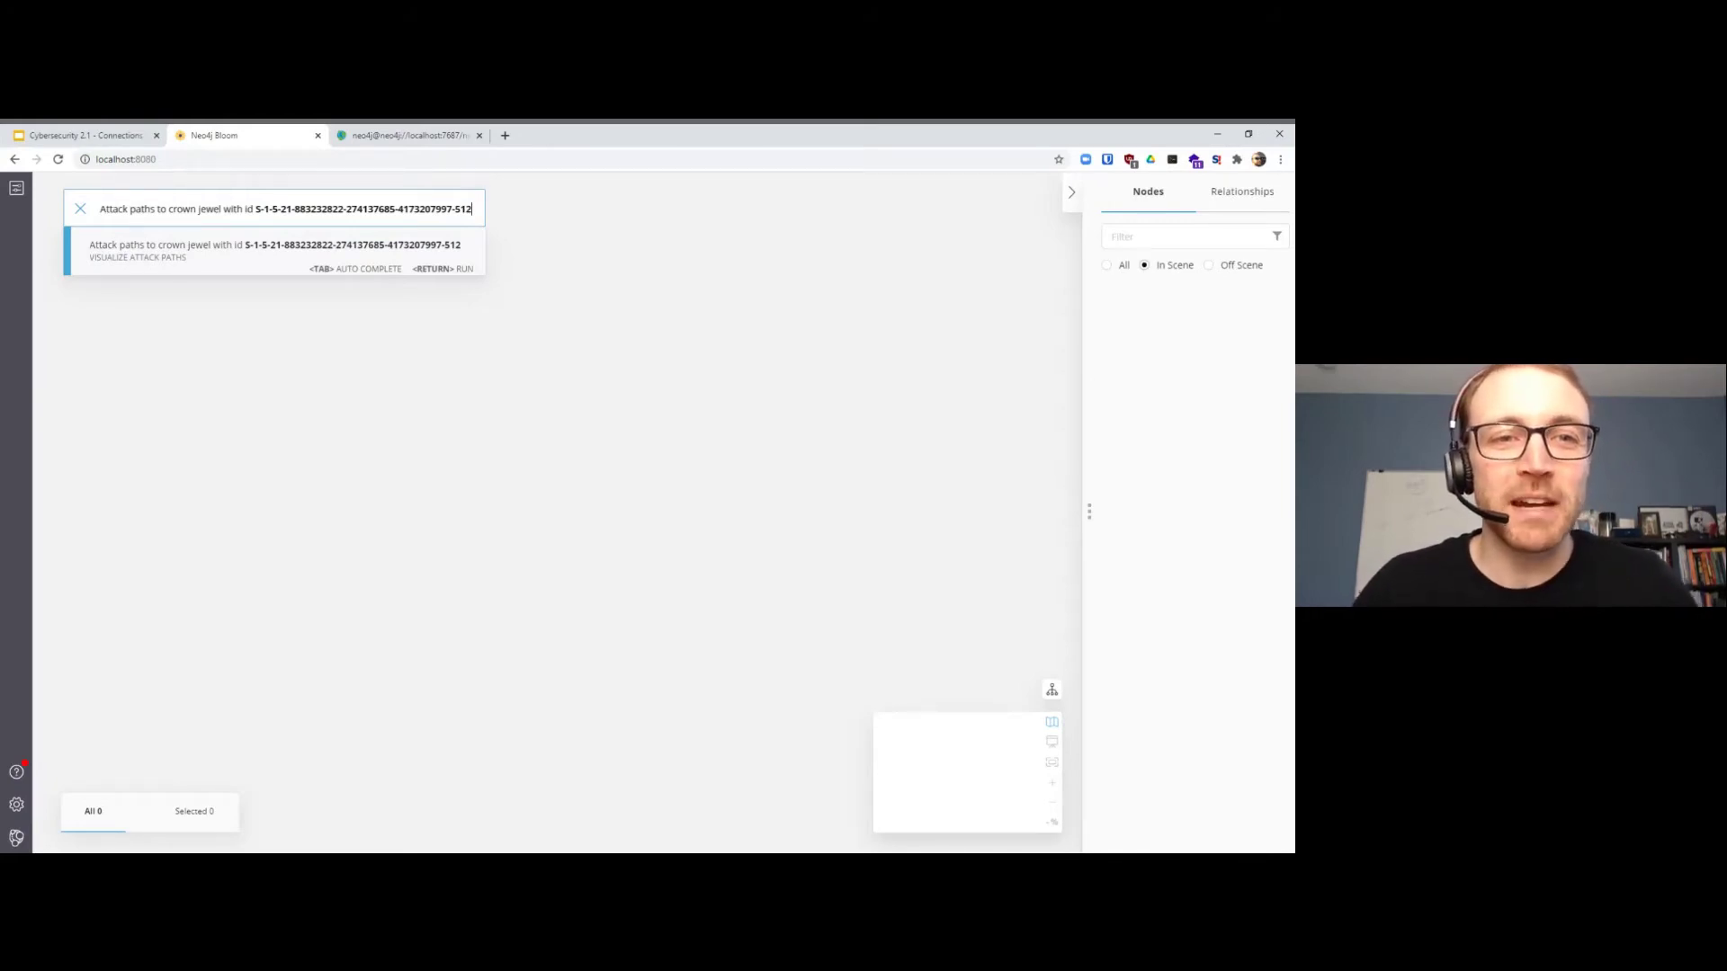
key(Return)
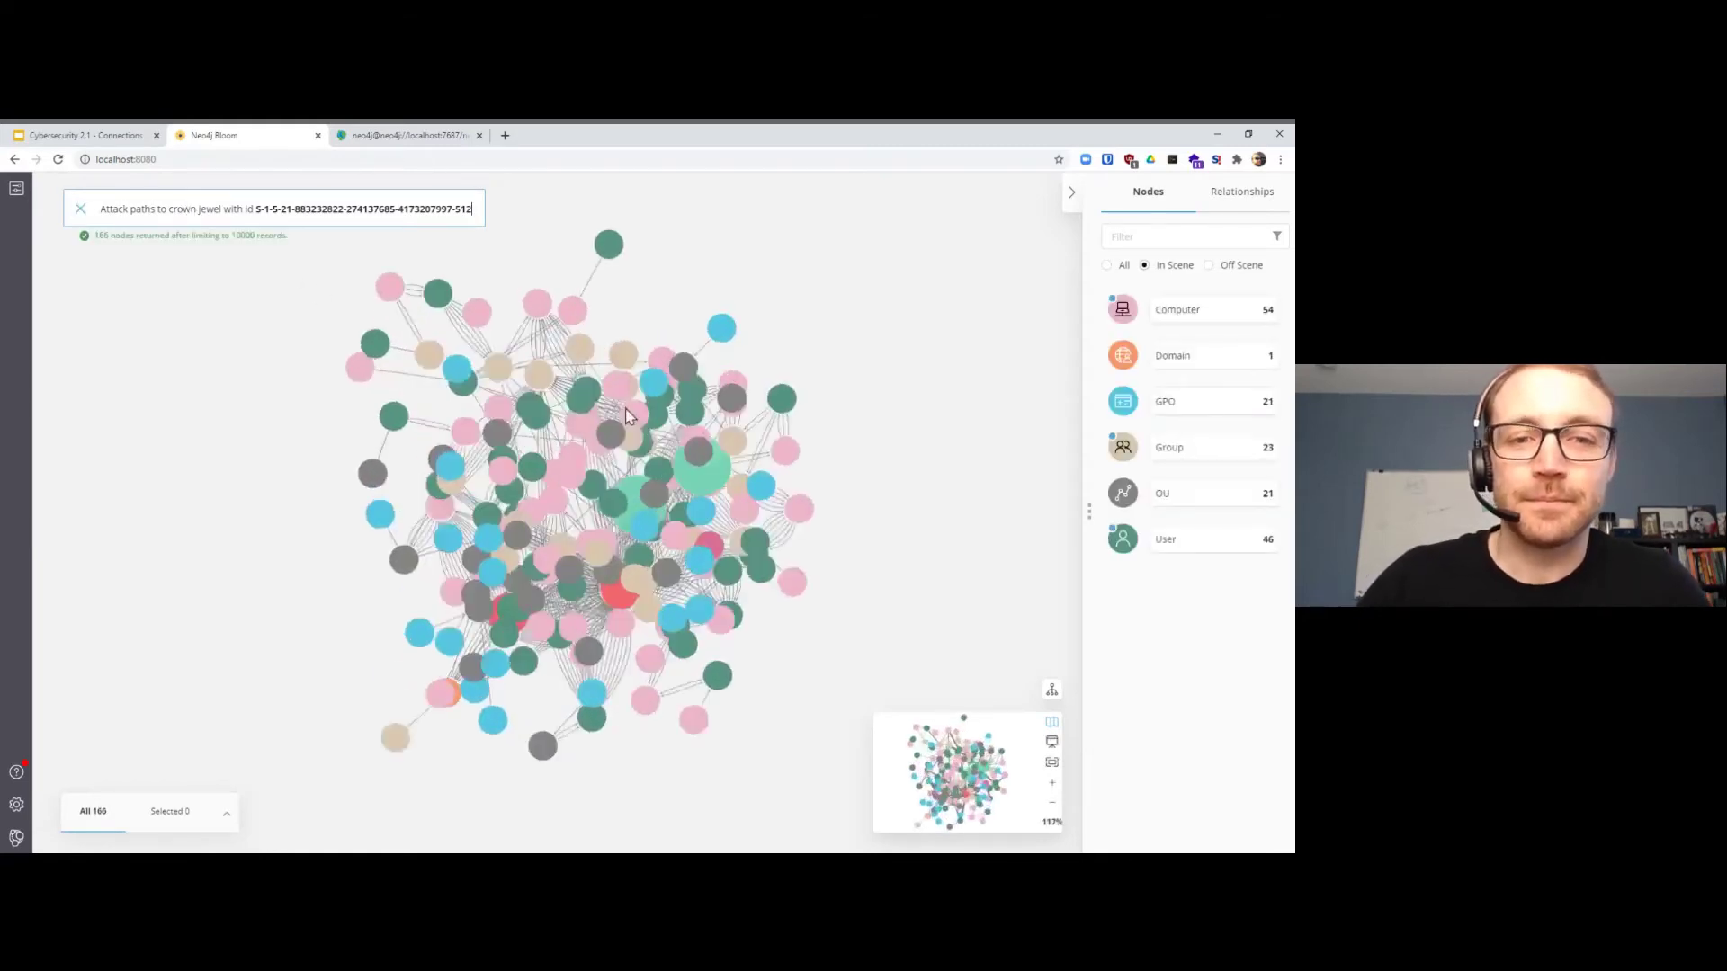
scroll(778, 418, down, 5)
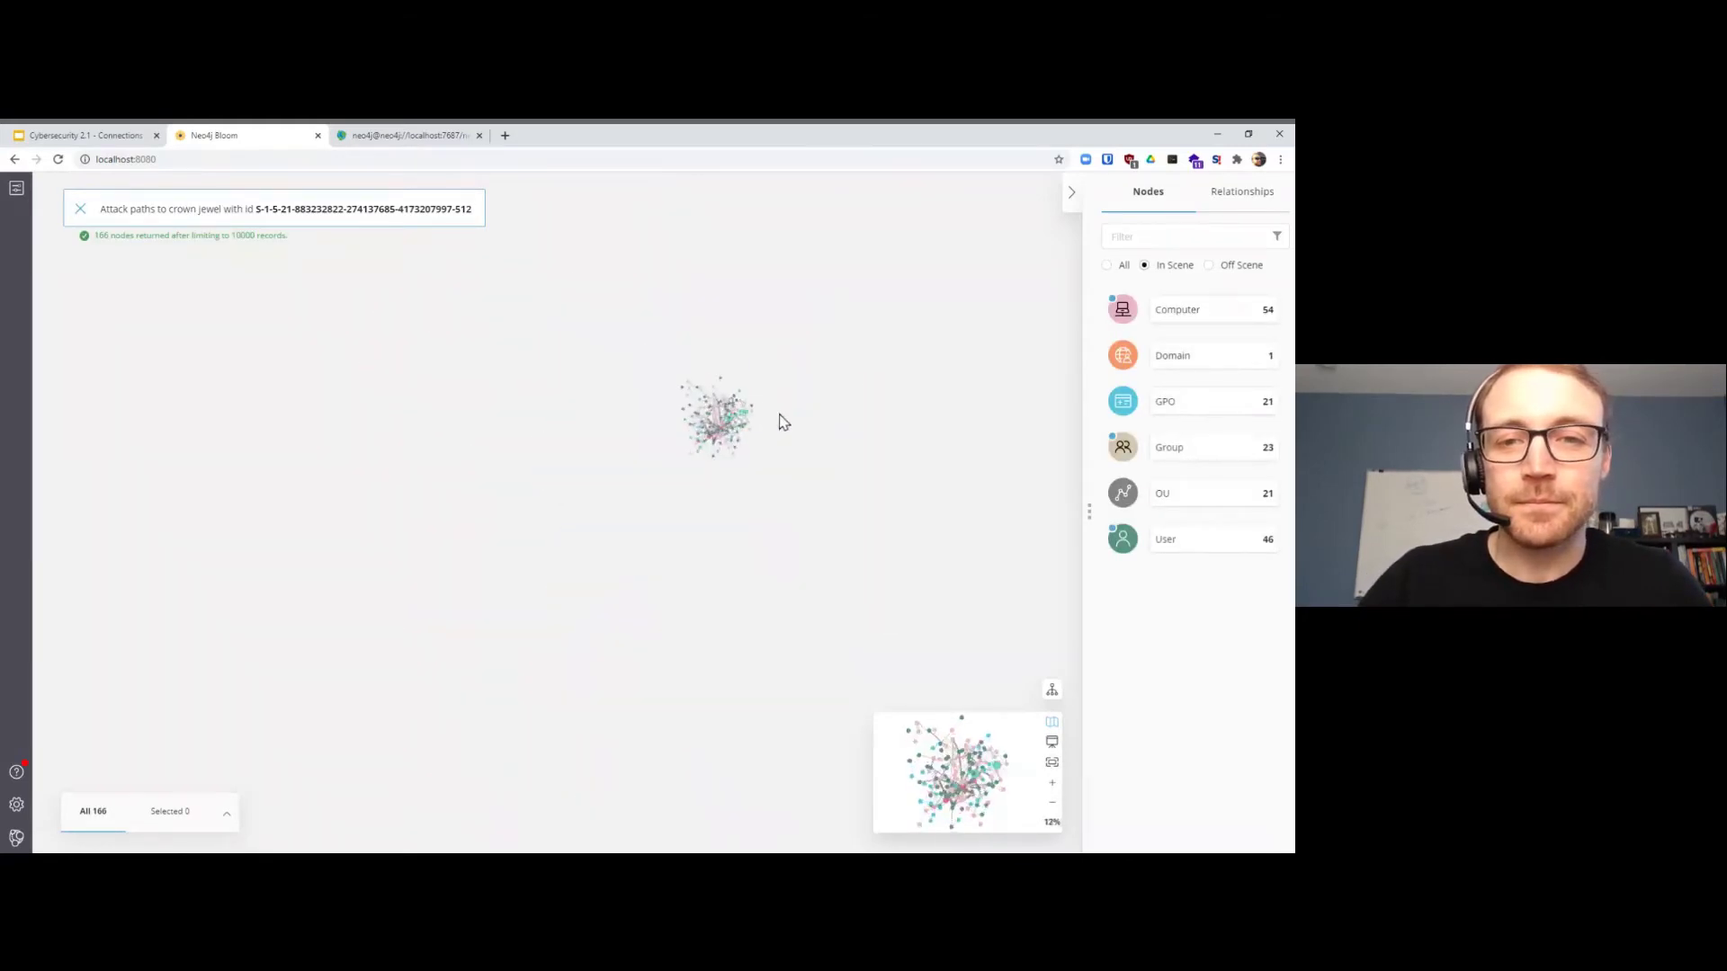
scroll(779, 421, up, 3)
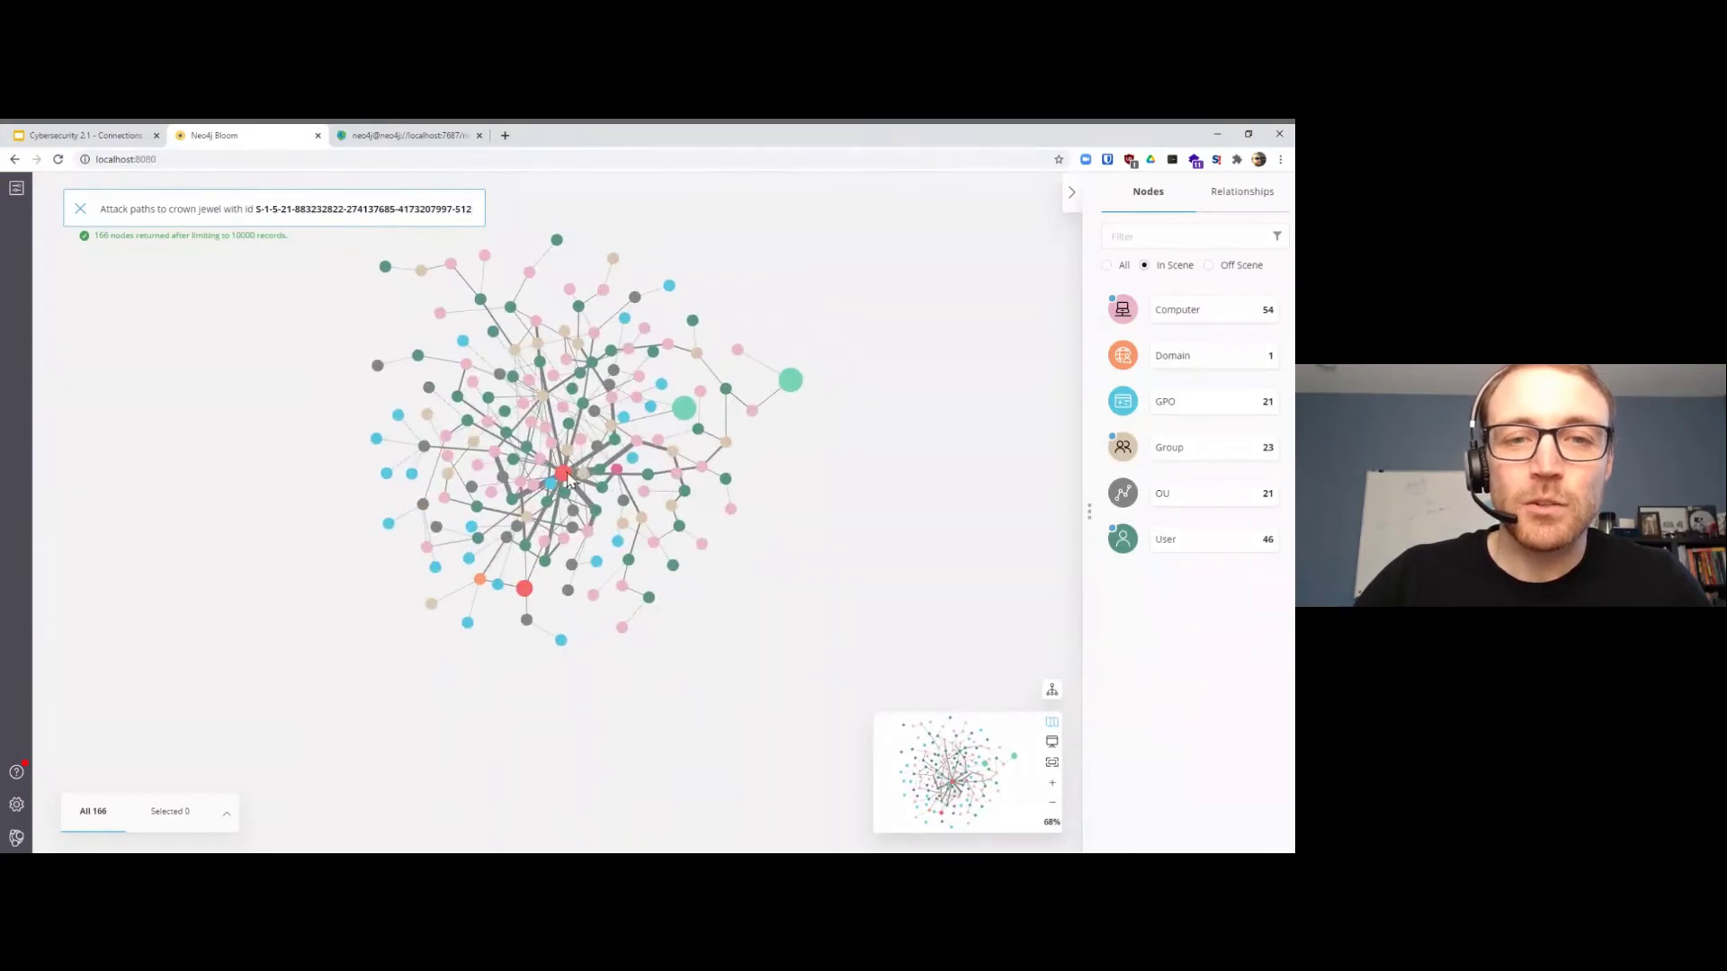
Step: Pull the red target group node to the far left and tidy nearby nodes
click(558, 428)
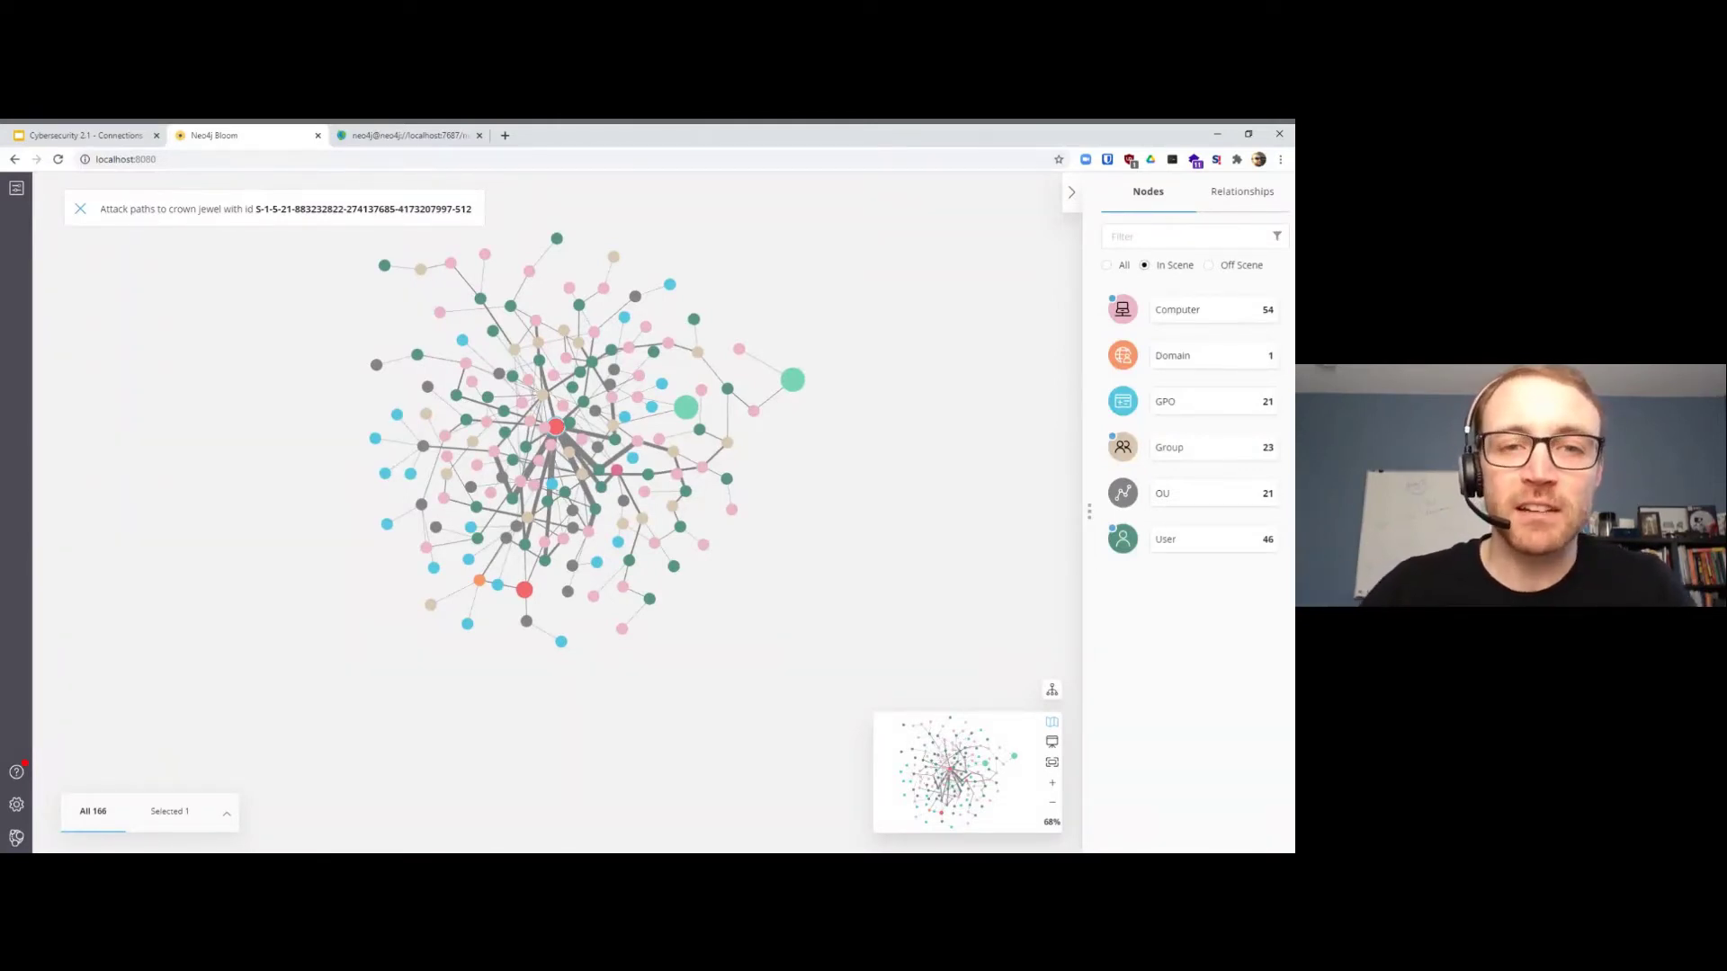
drag(555, 430, 172, 429)
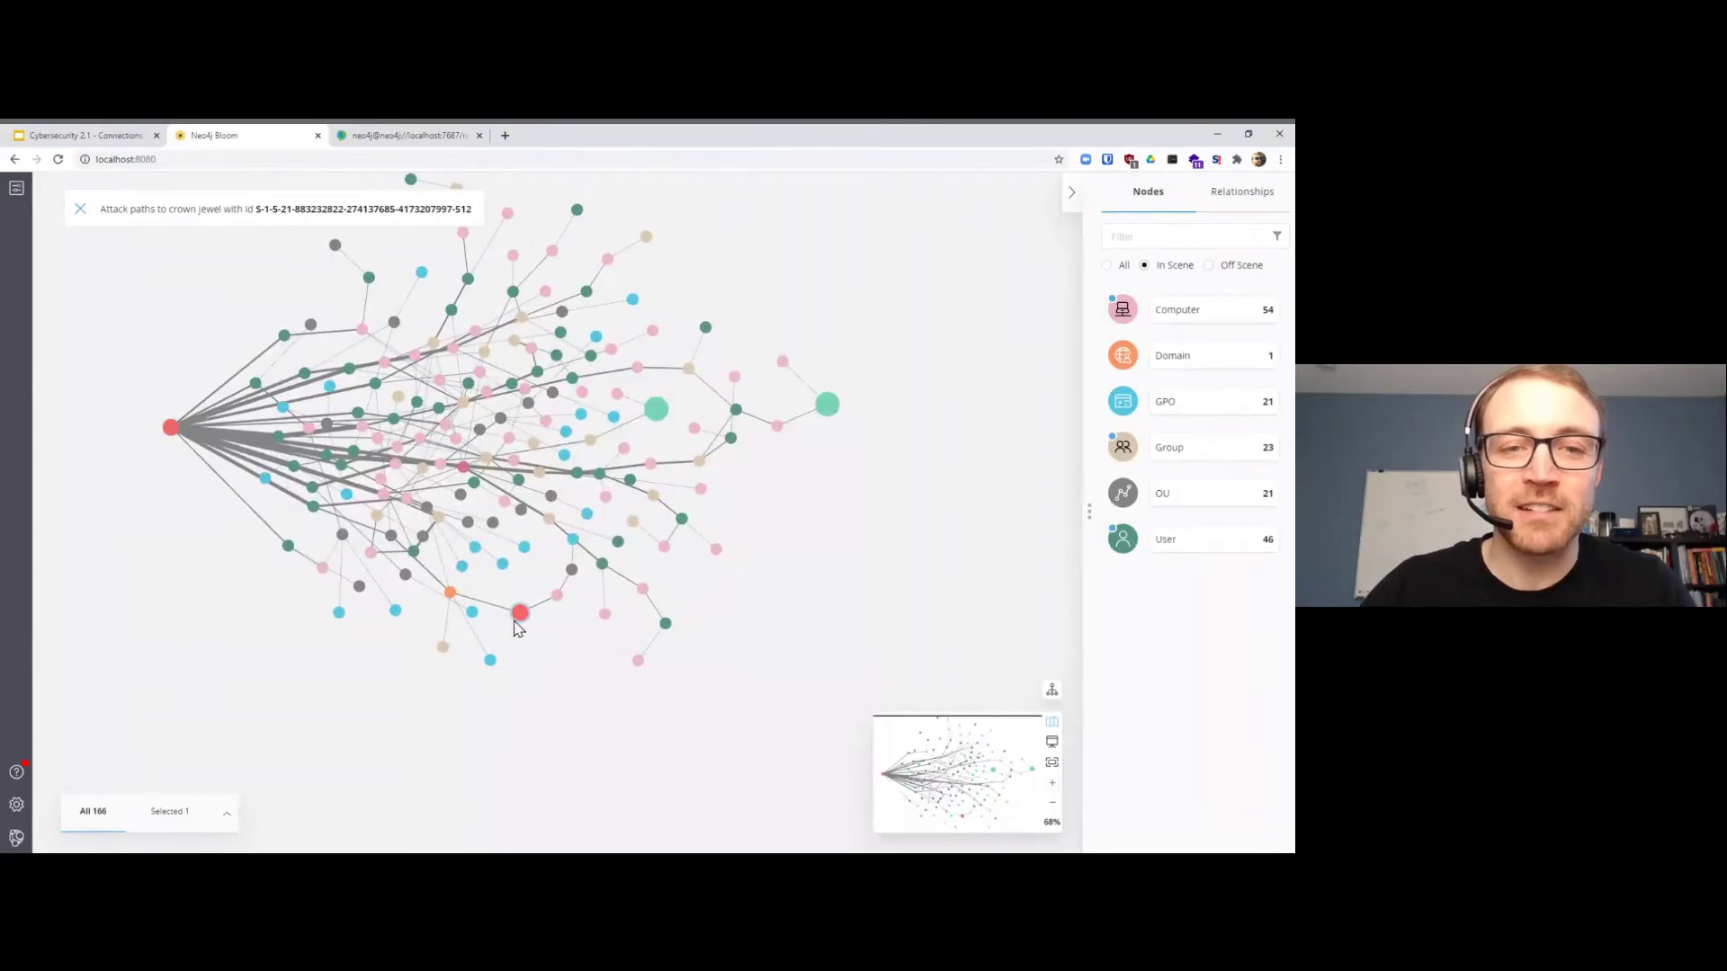
scroll(521, 616, up, 3)
scroll(520, 615, up, 3)
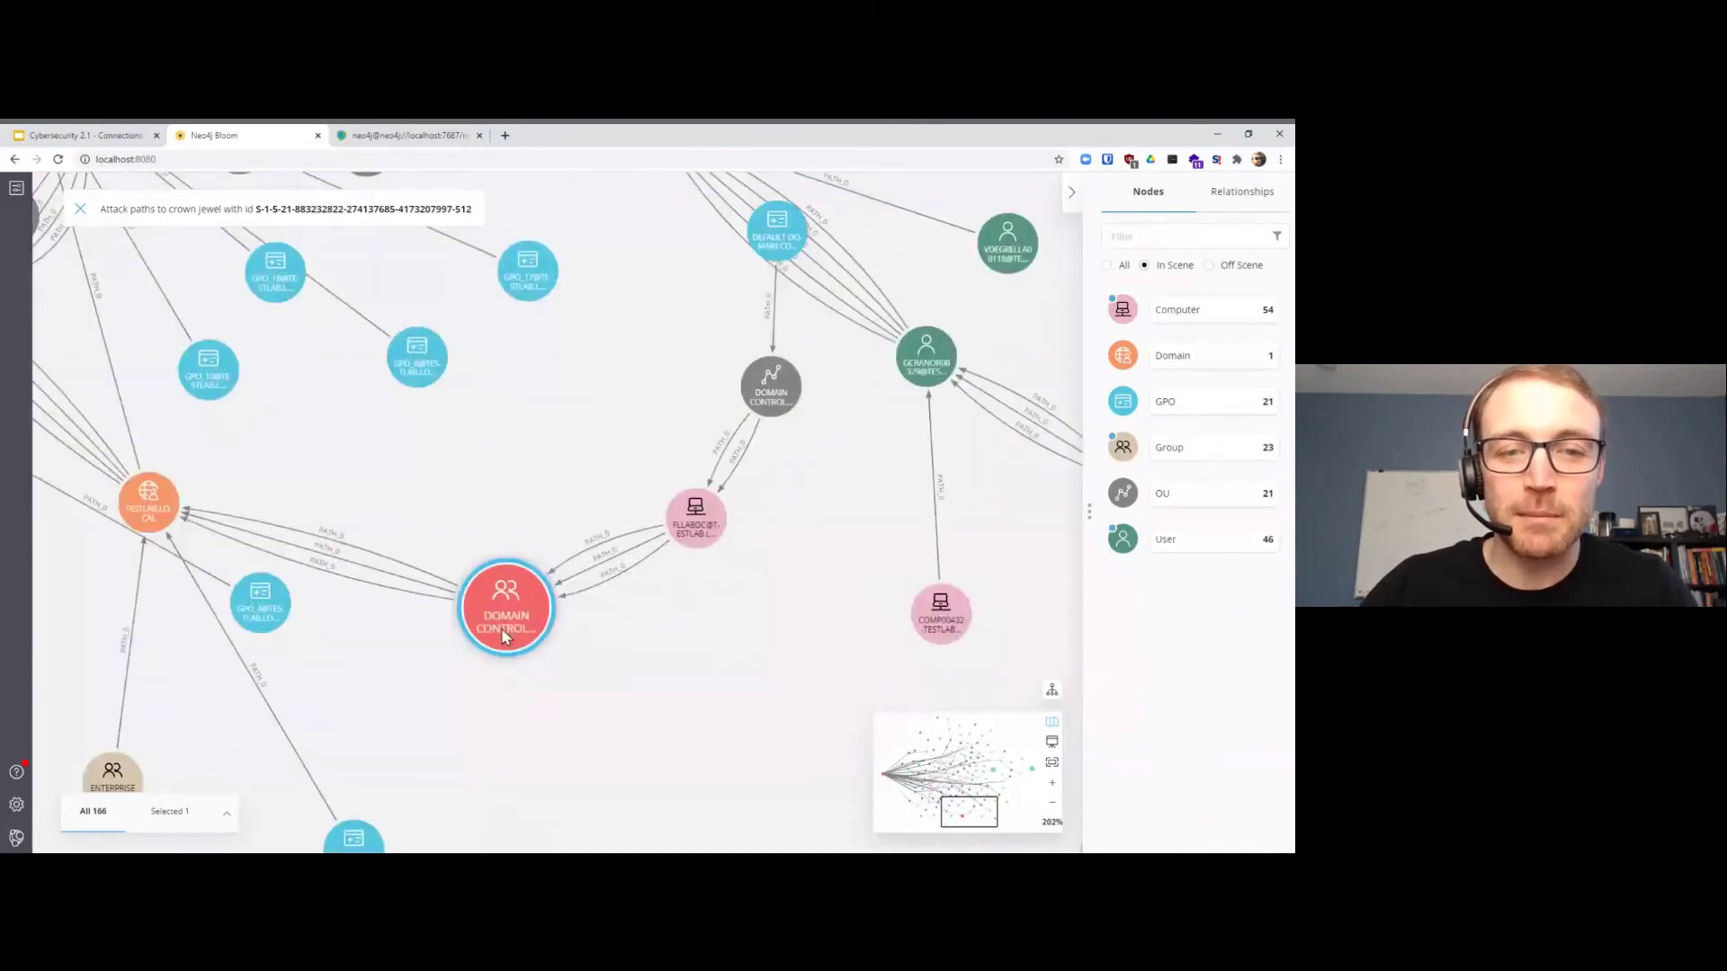
drag(482, 619, 551, 610)
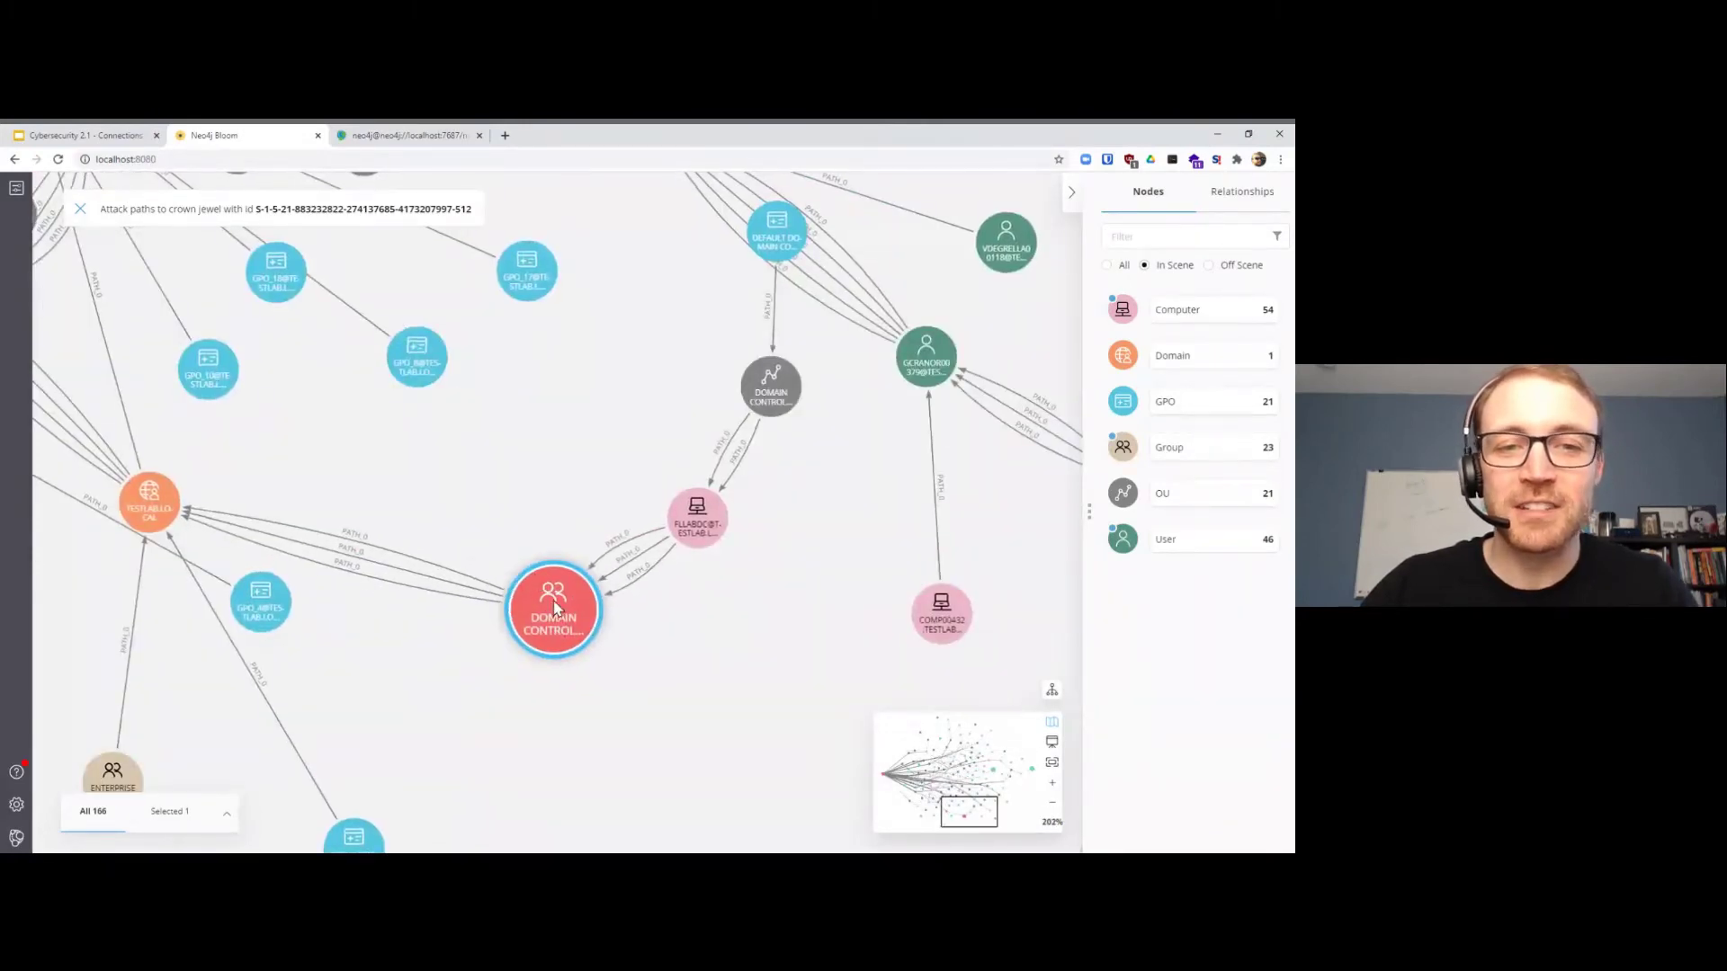
scroll(554, 609, down, 4)
scroll(540, 540, down, 3)
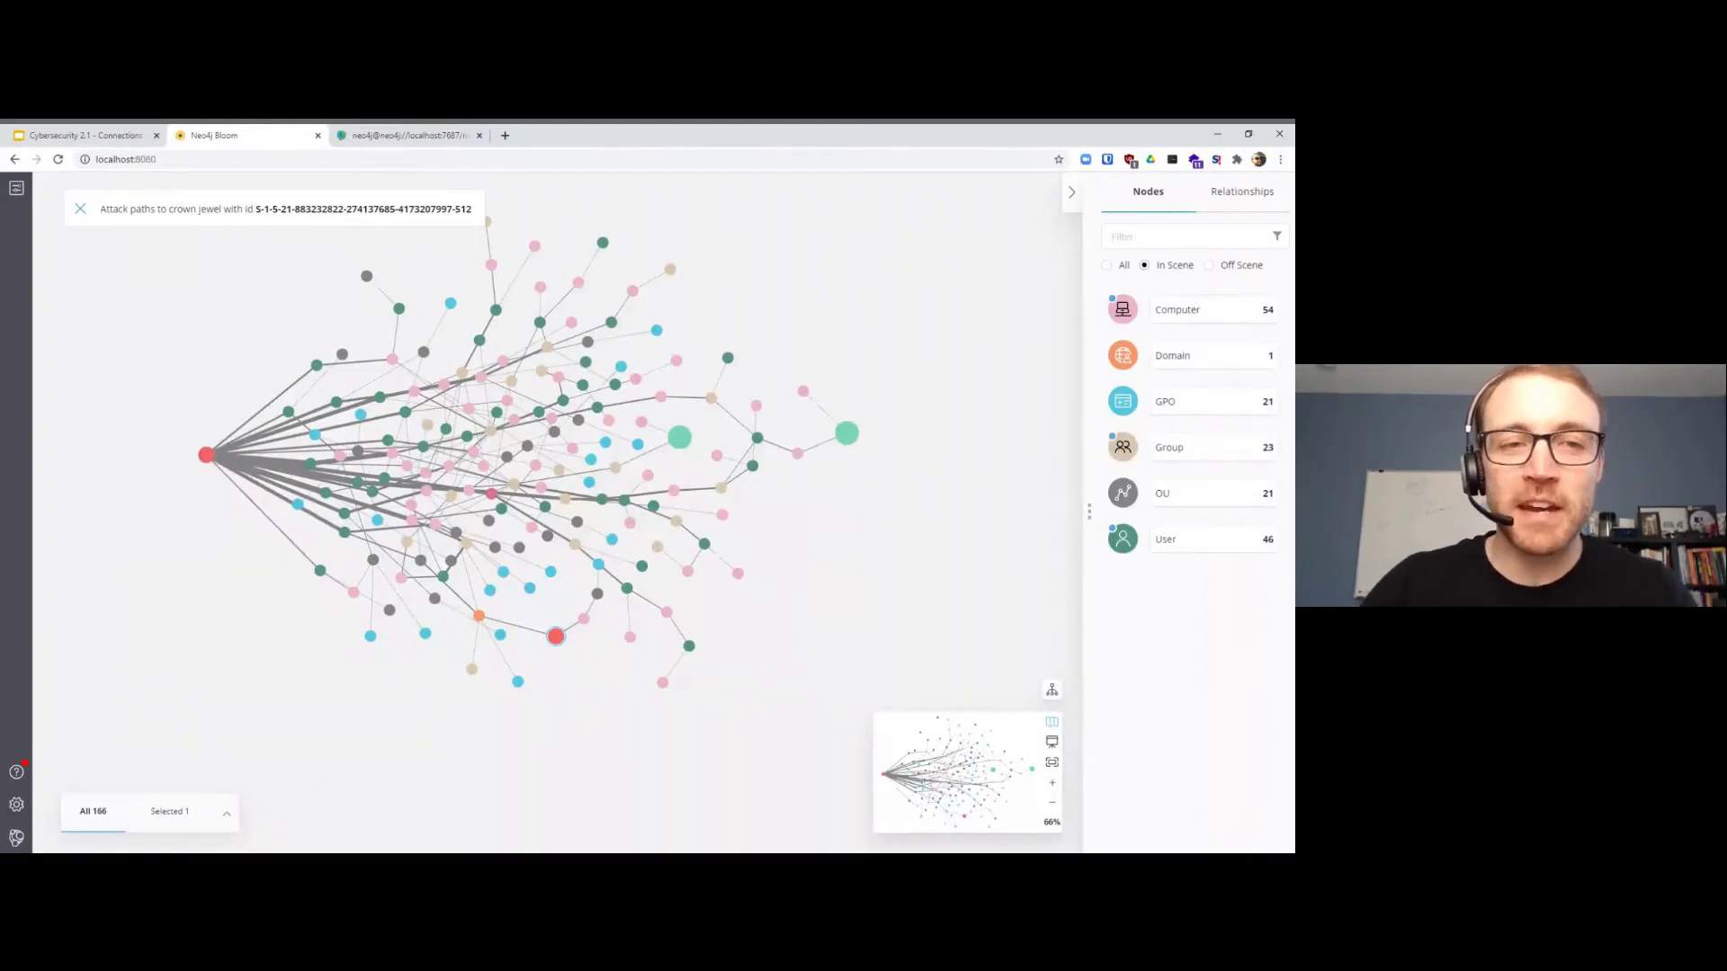
drag(206, 454, 194, 472)
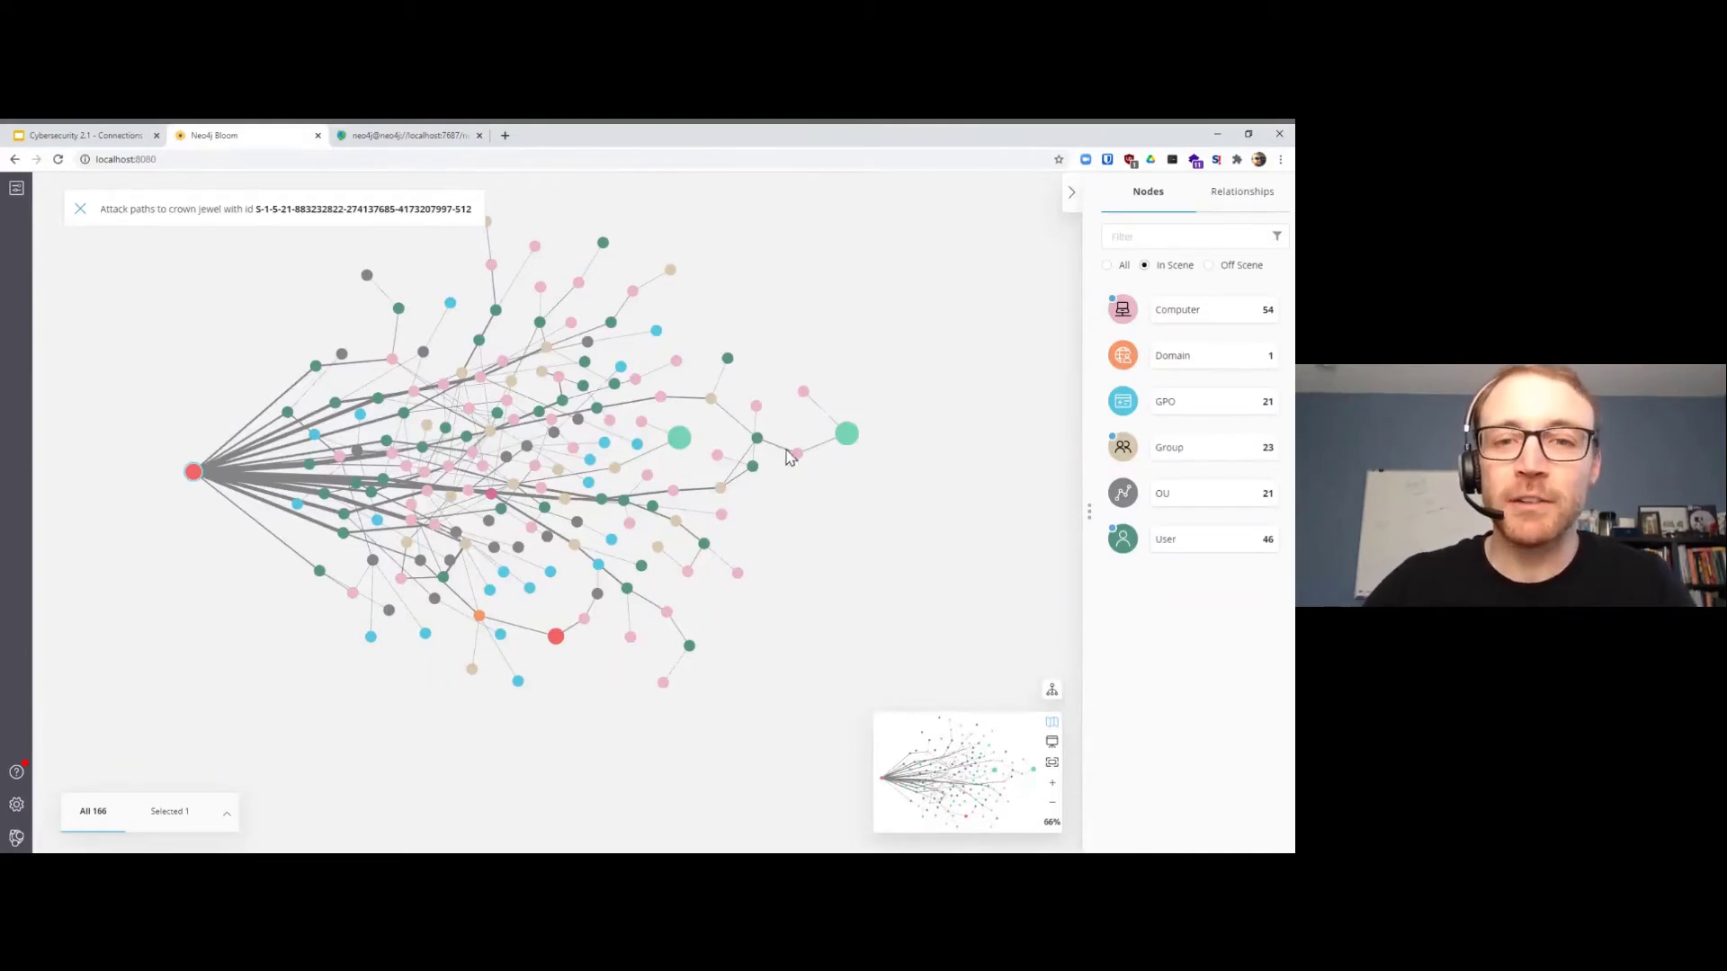
drag(805, 395, 878, 365)
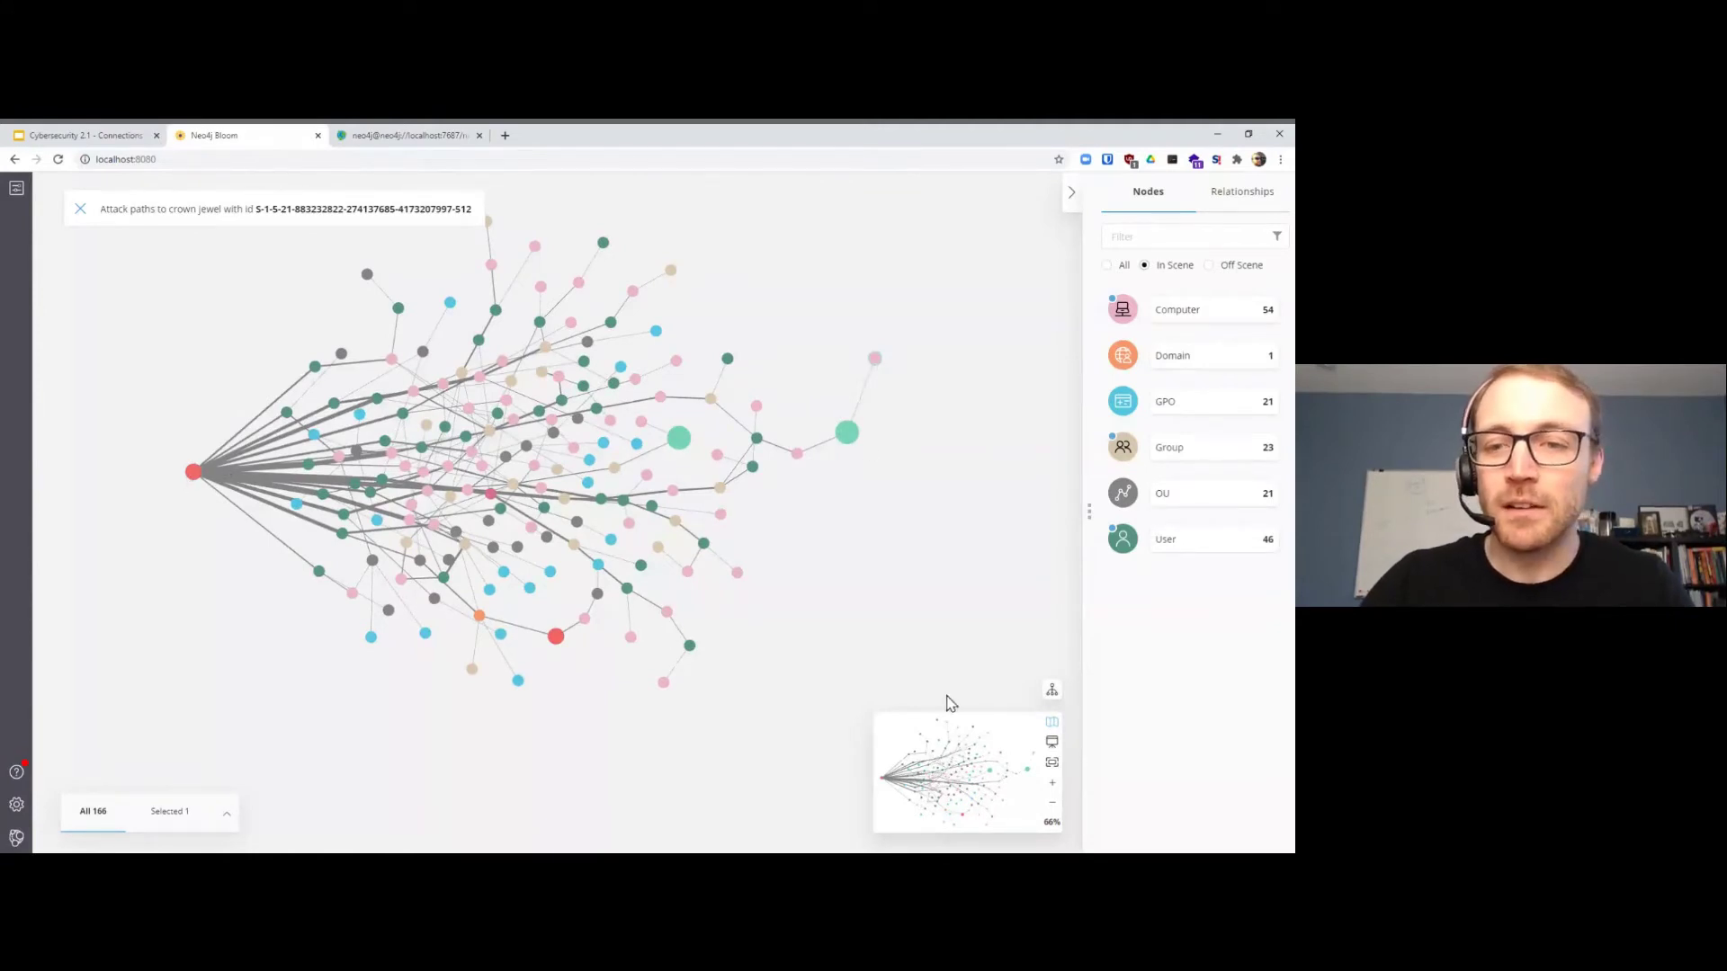
Step: Apply the hierarchical layout and pan along the attack paths to a green user node
click(1054, 690)
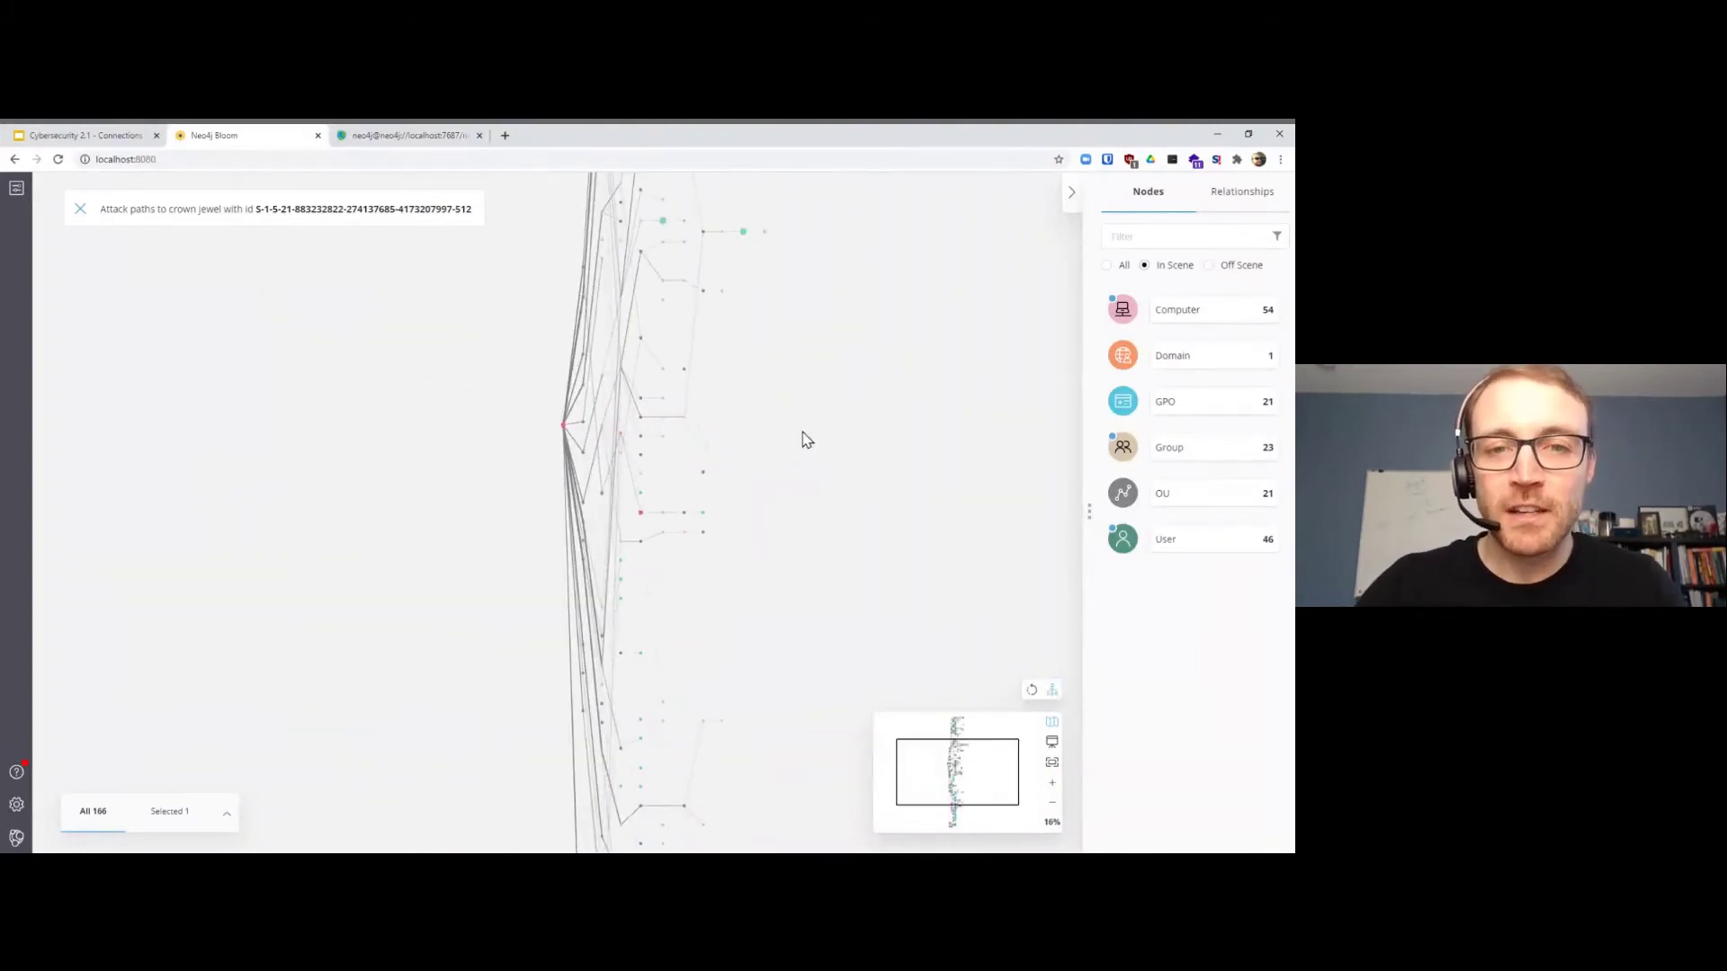
scroll(756, 450, up, 2)
scroll(559, 494, up, 2)
scroll(559, 500, up, 3)
scroll(527, 497, up, 3)
scroll(526, 497, up, 2)
scroll(455, 482, up, 2)
scroll(370, 493, up, 2)
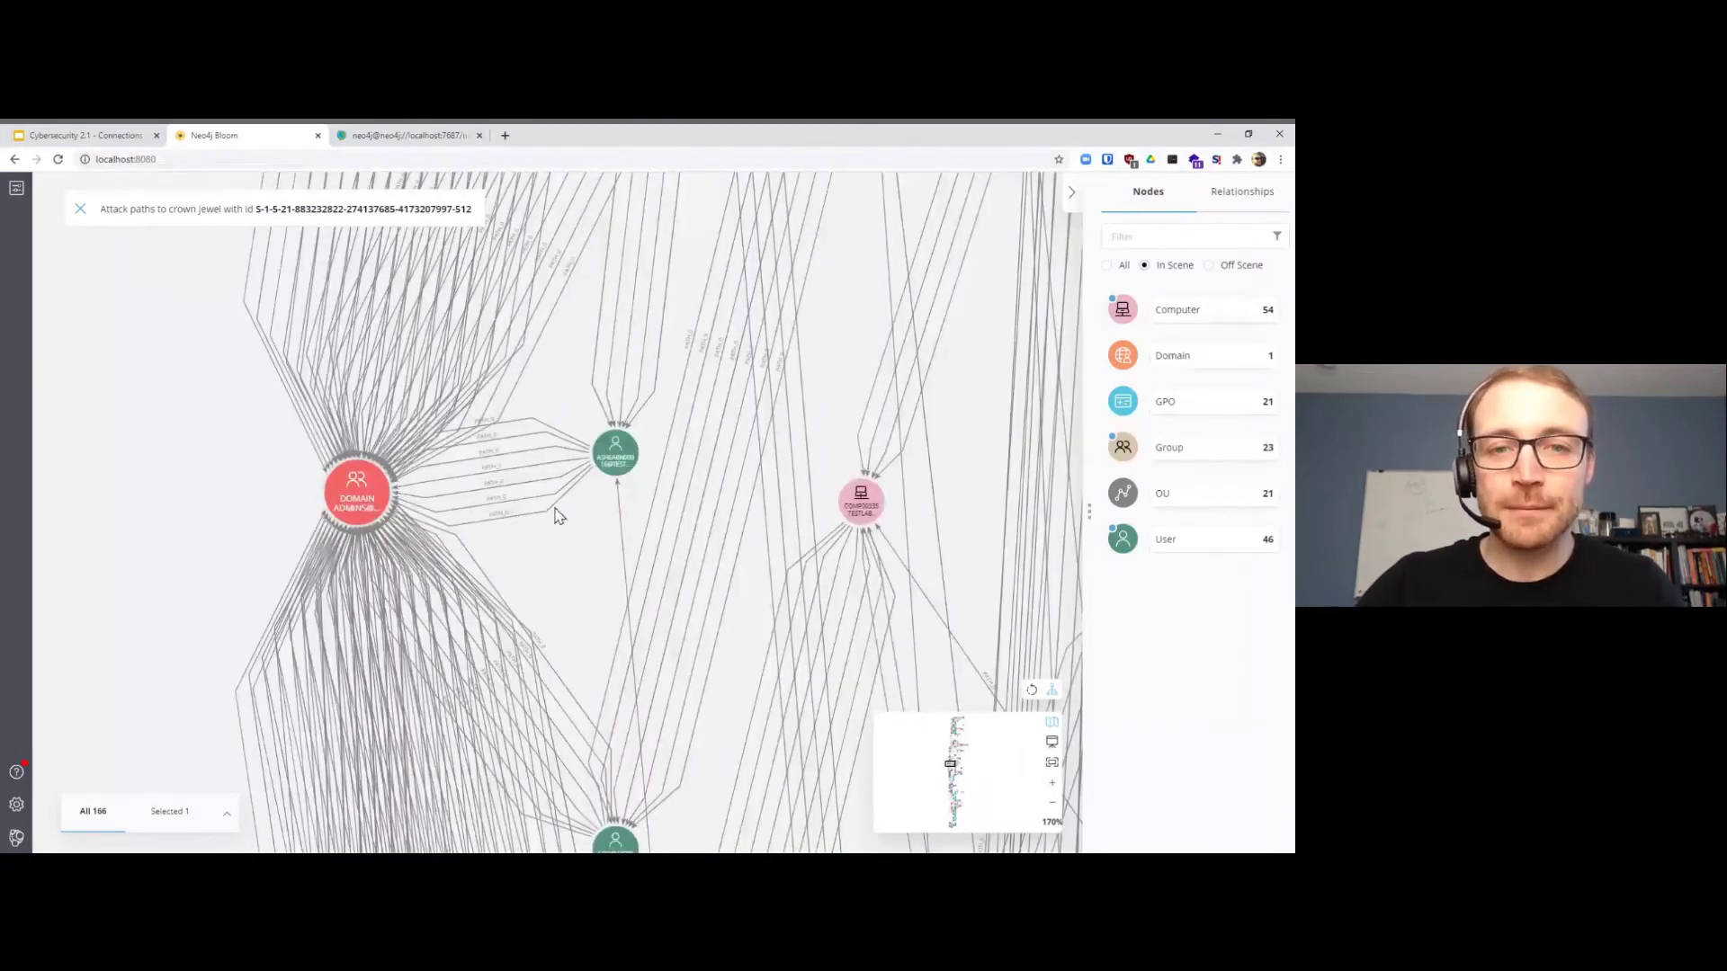
scroll(563, 517, down, 10)
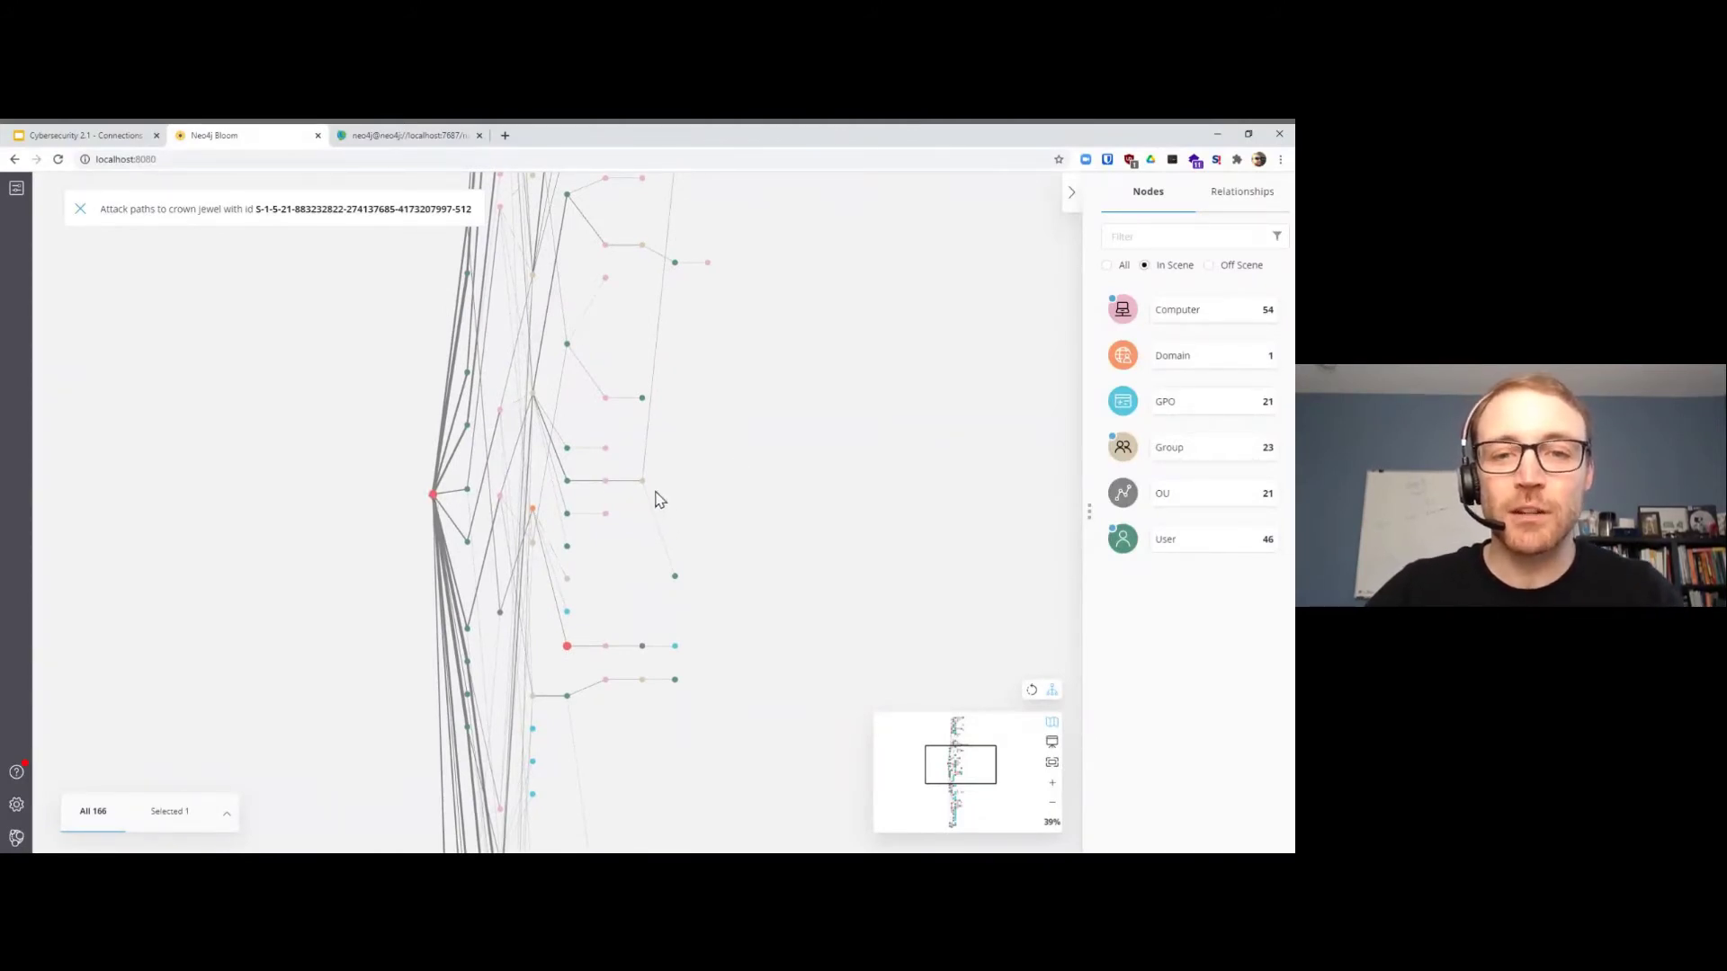
scroll(679, 645, up, 2)
scroll(704, 687, up, 3)
drag(704, 687, 706, 482)
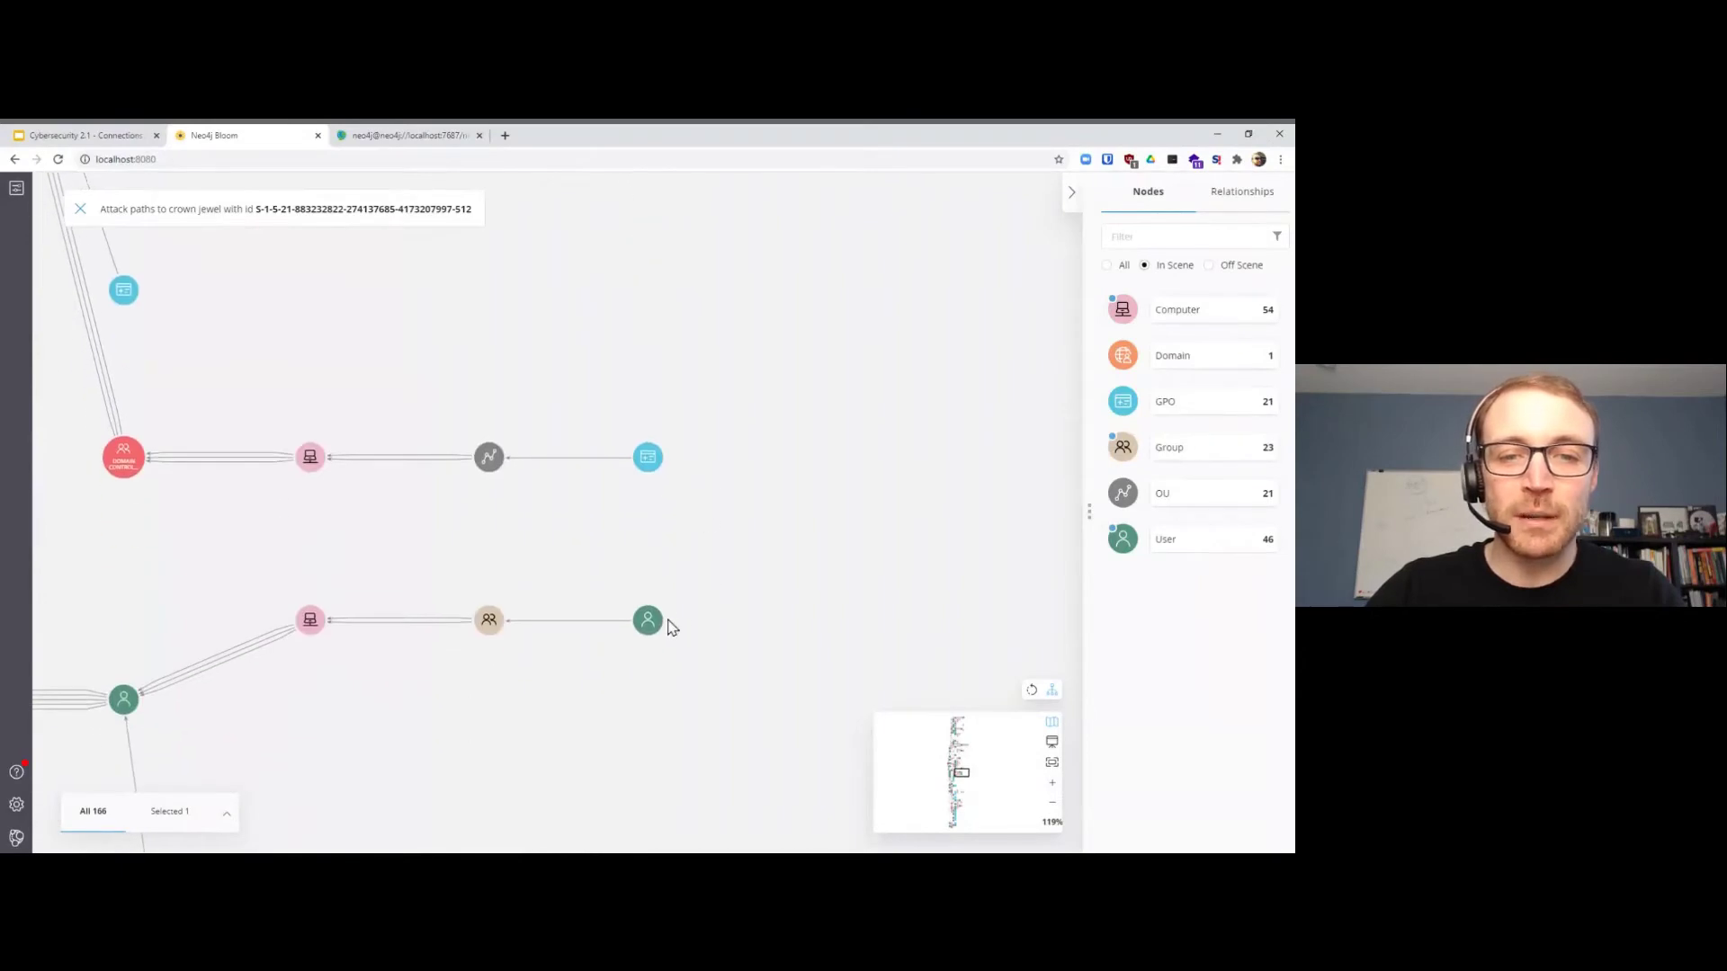
scroll(667, 617, up, 3)
drag(663, 661, 742, 586)
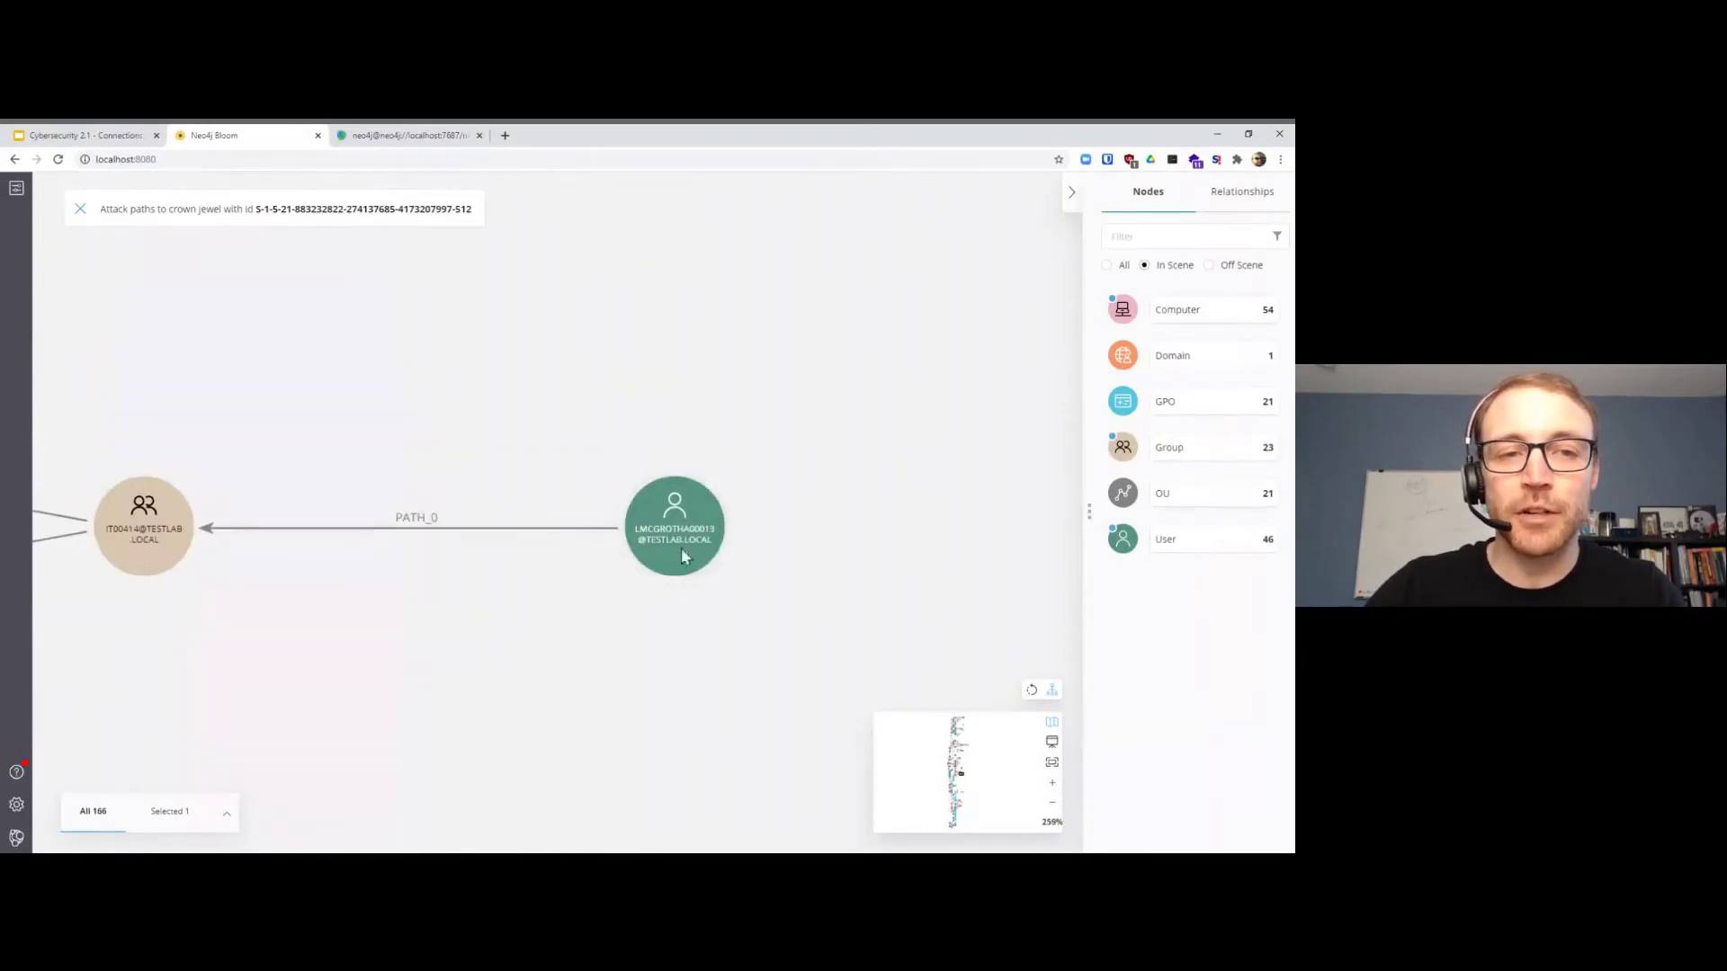
scroll(681, 546, down, 2)
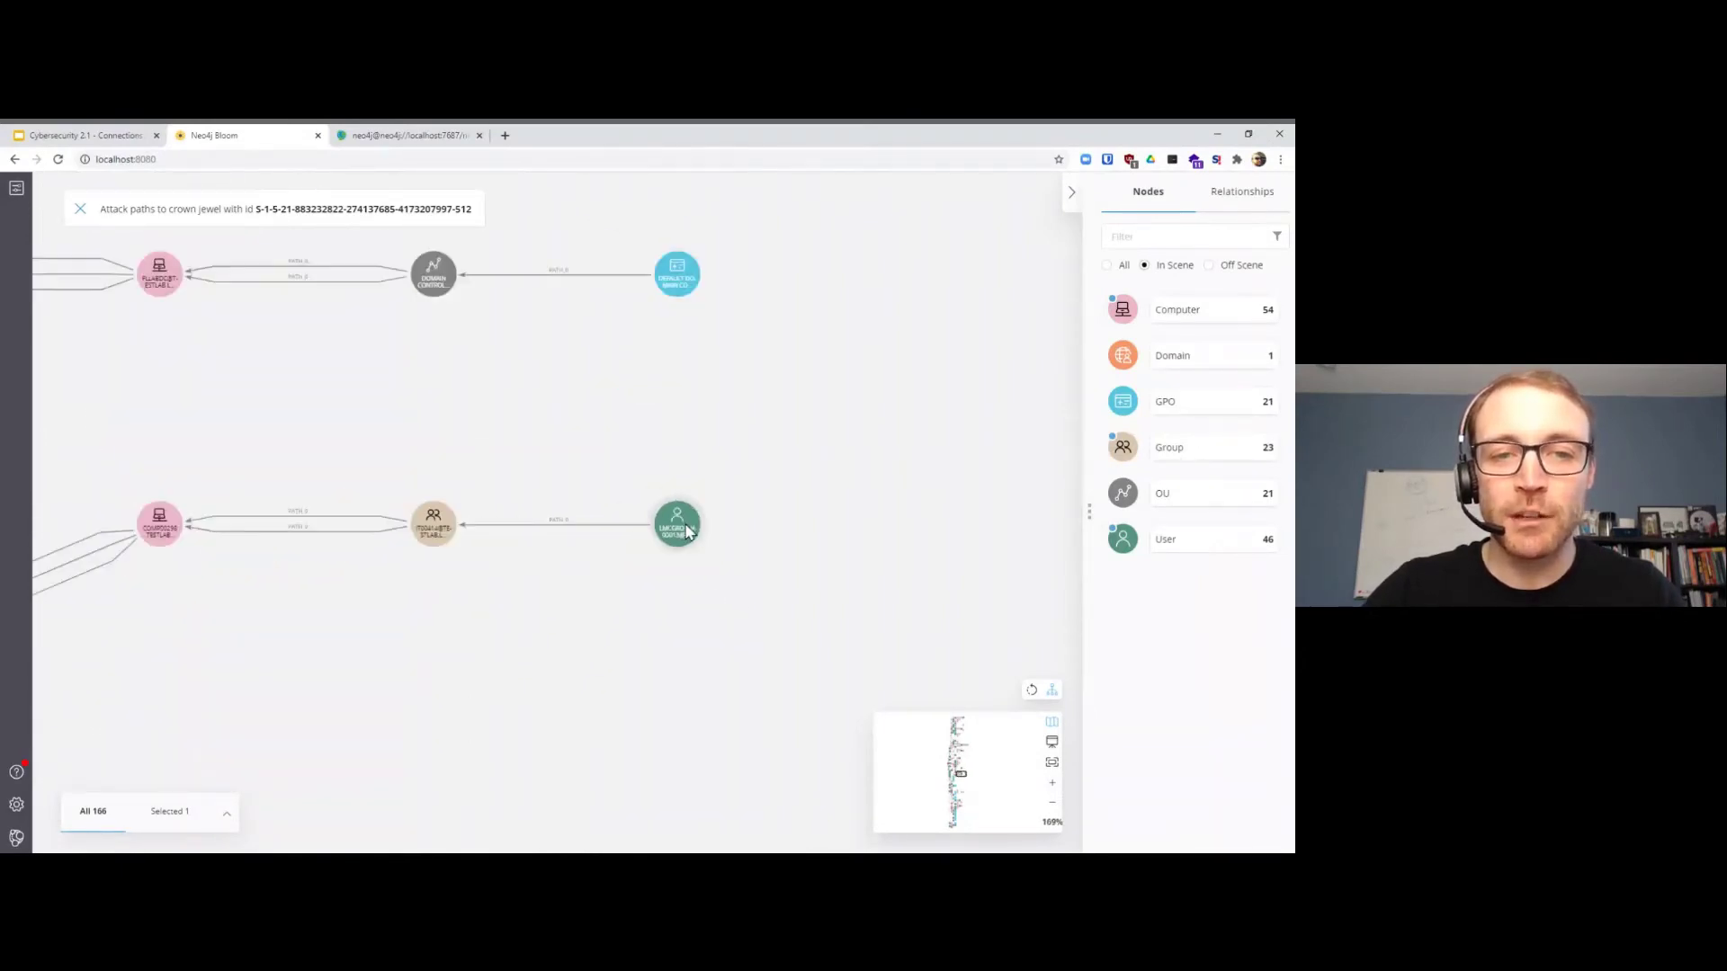
drag(582, 551, 756, 544)
scroll(733, 536, down, 5)
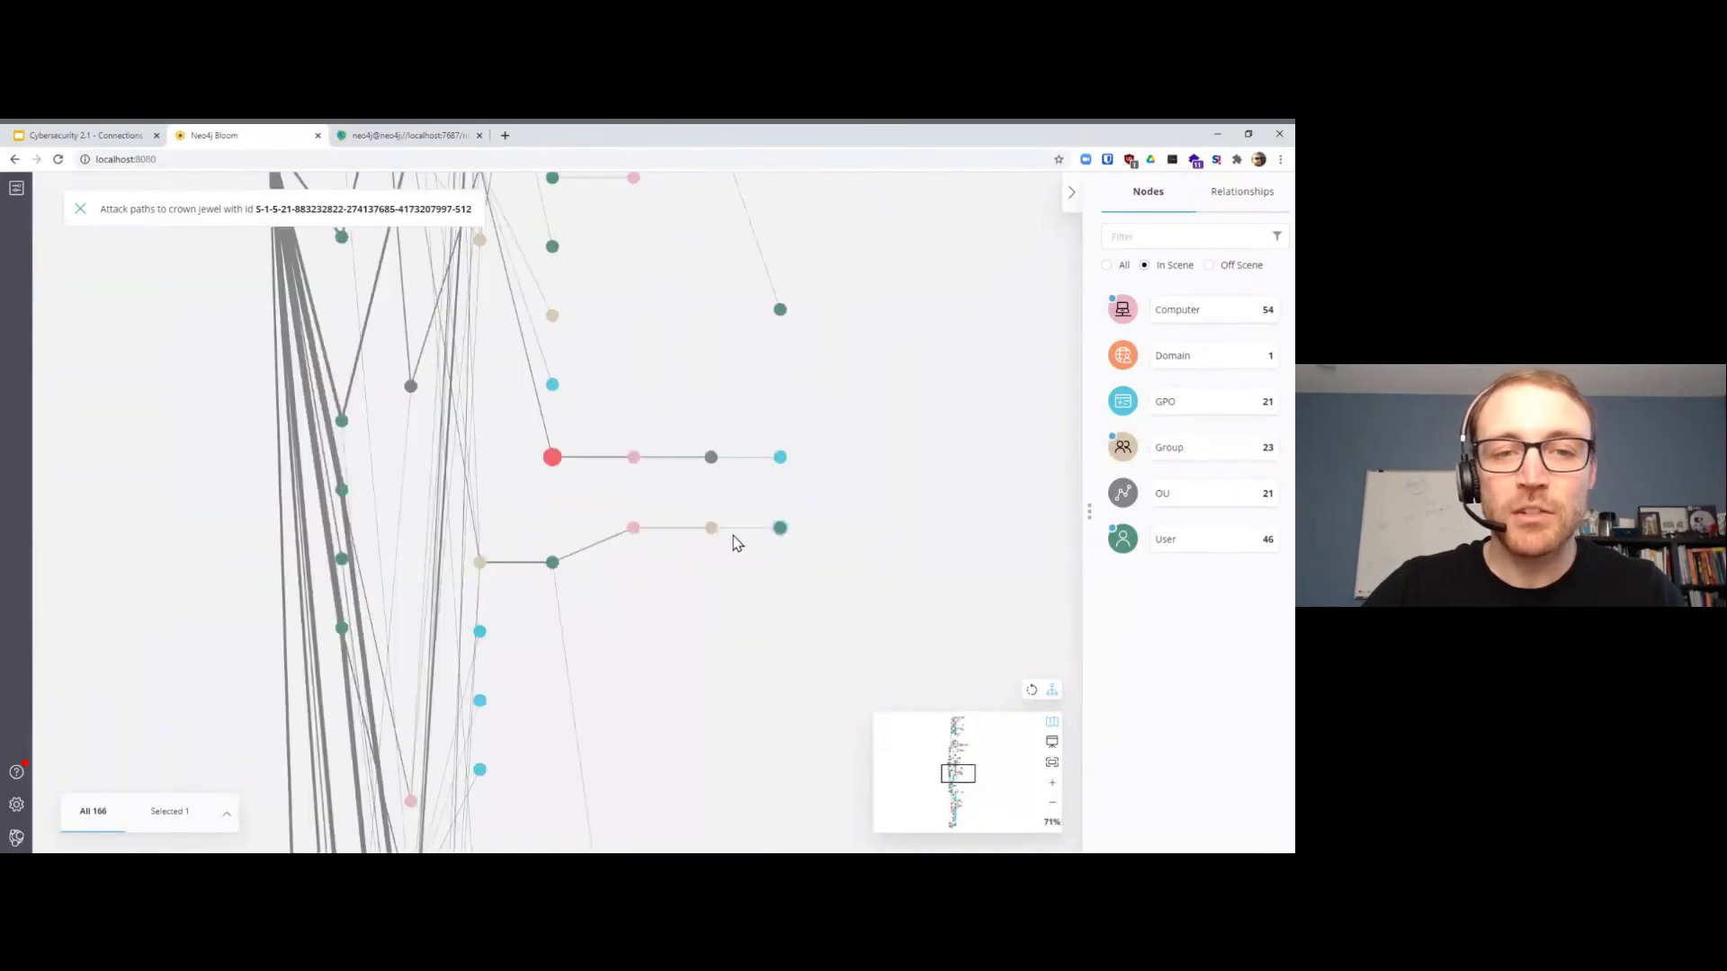
scroll(529, 566, down, 3)
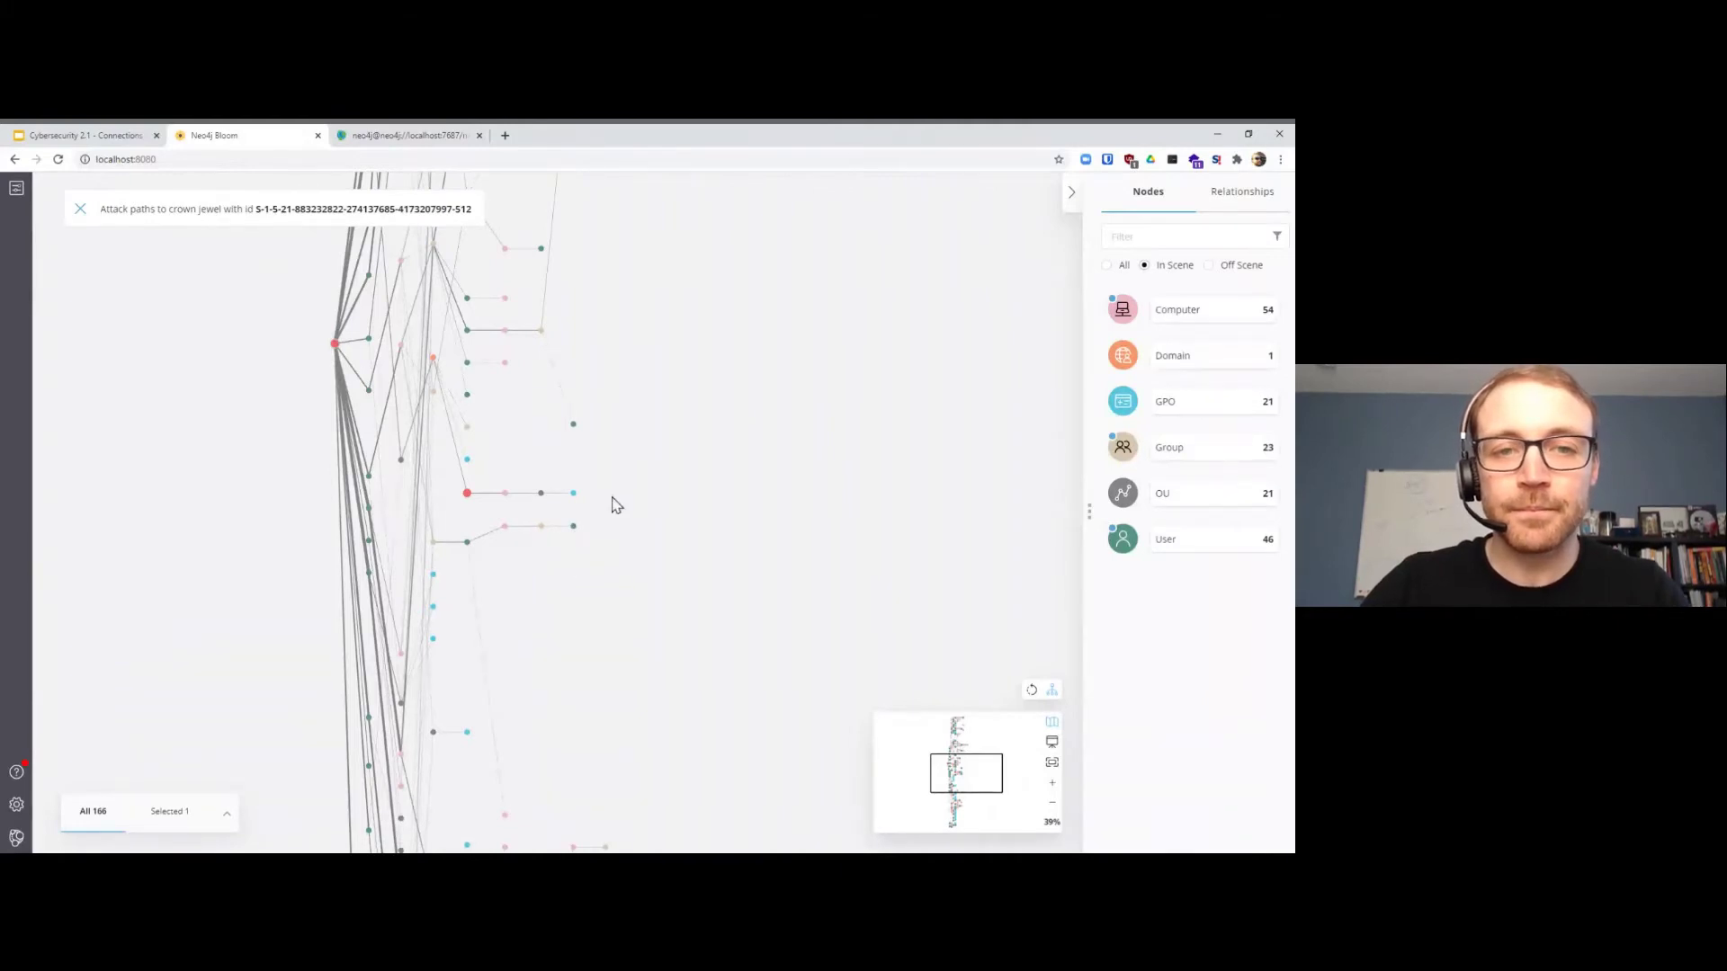
scroll(610, 504, down, 5)
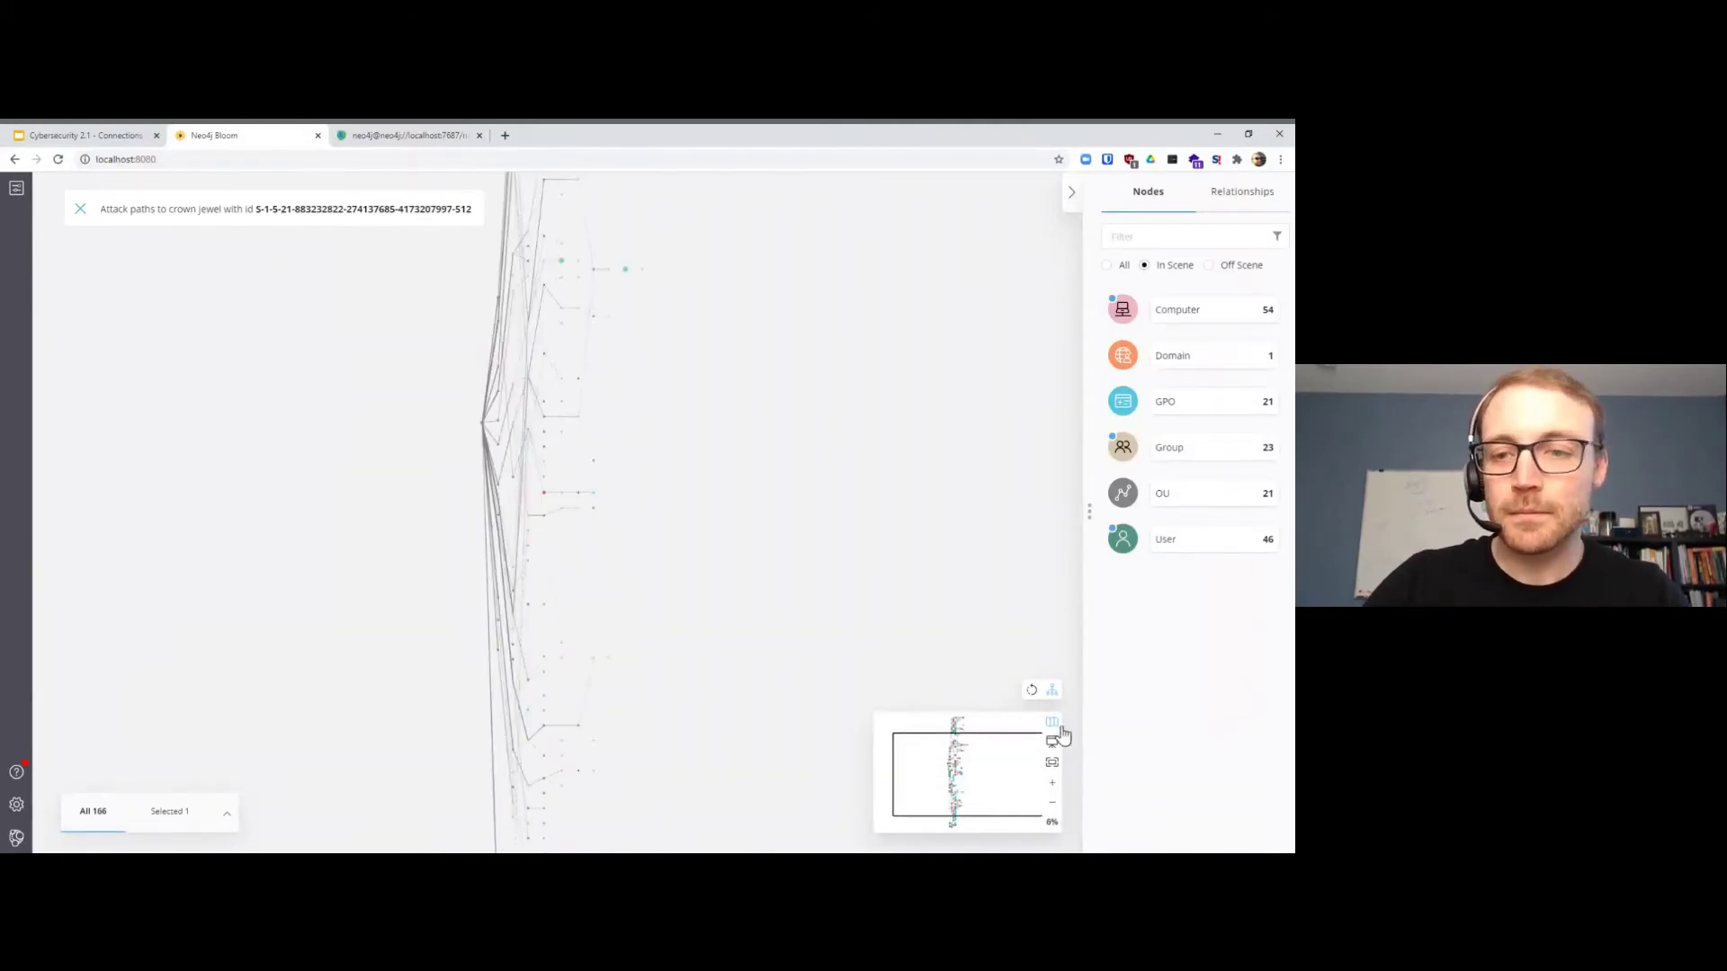
Step: Switch the graph back to force-directed layout, then reapply the hierarchical layout
click(1052, 690)
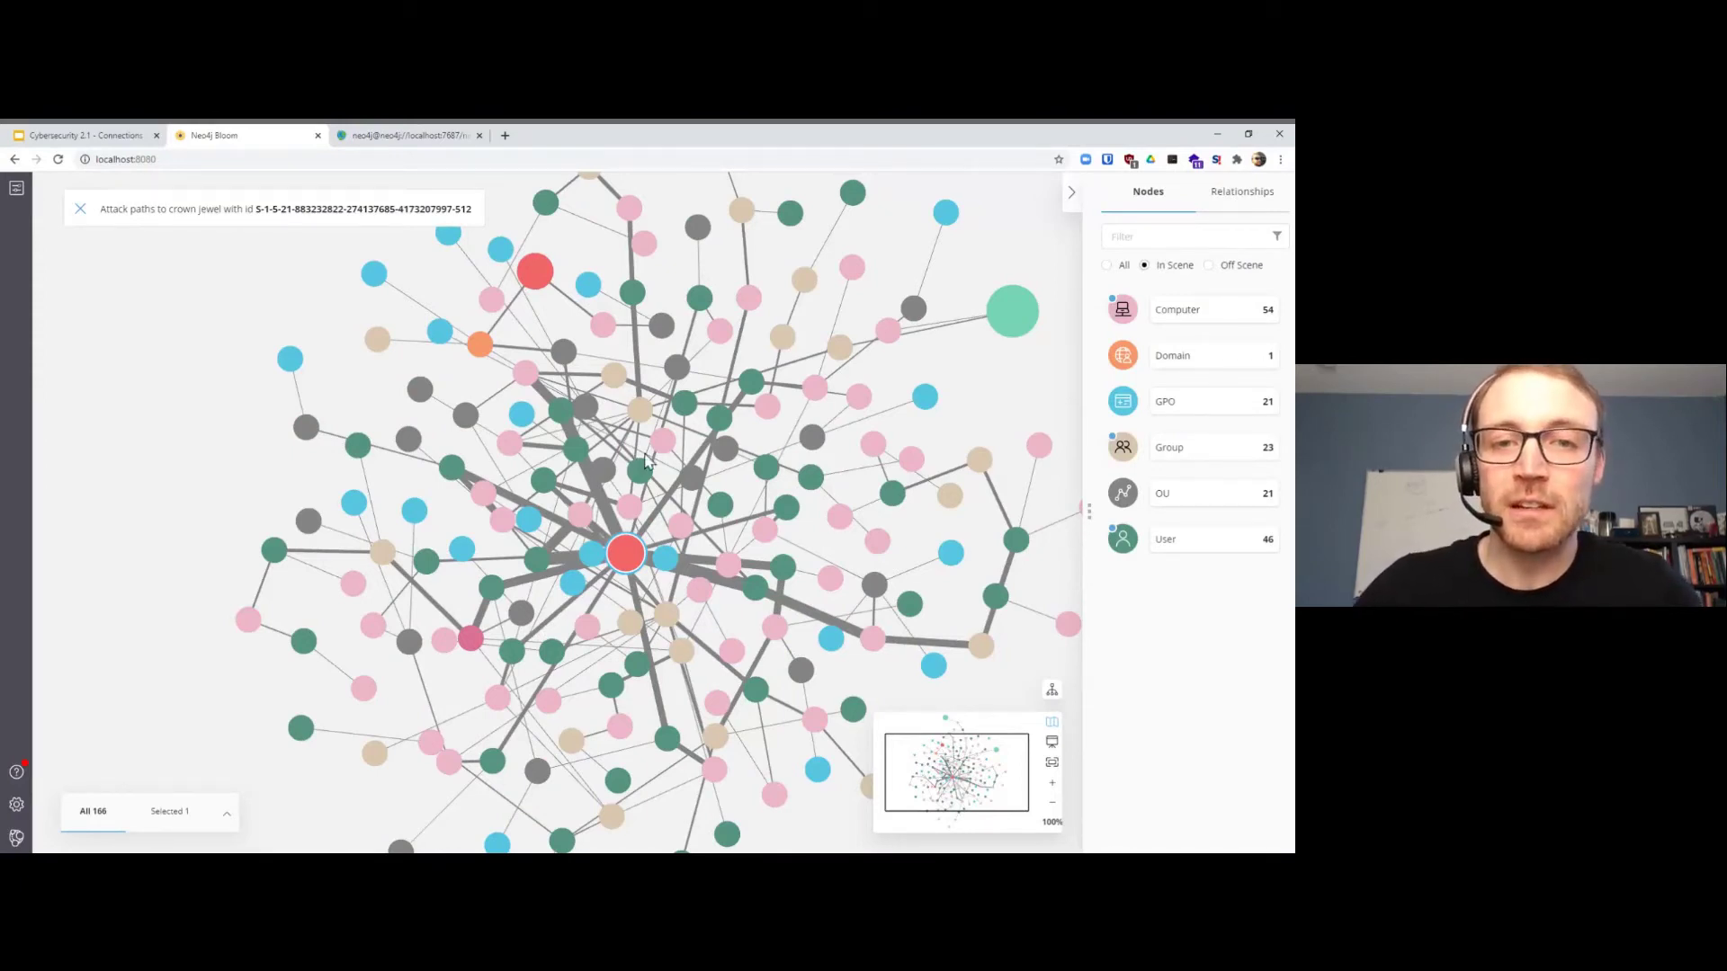
scroll(671, 503, down, 3)
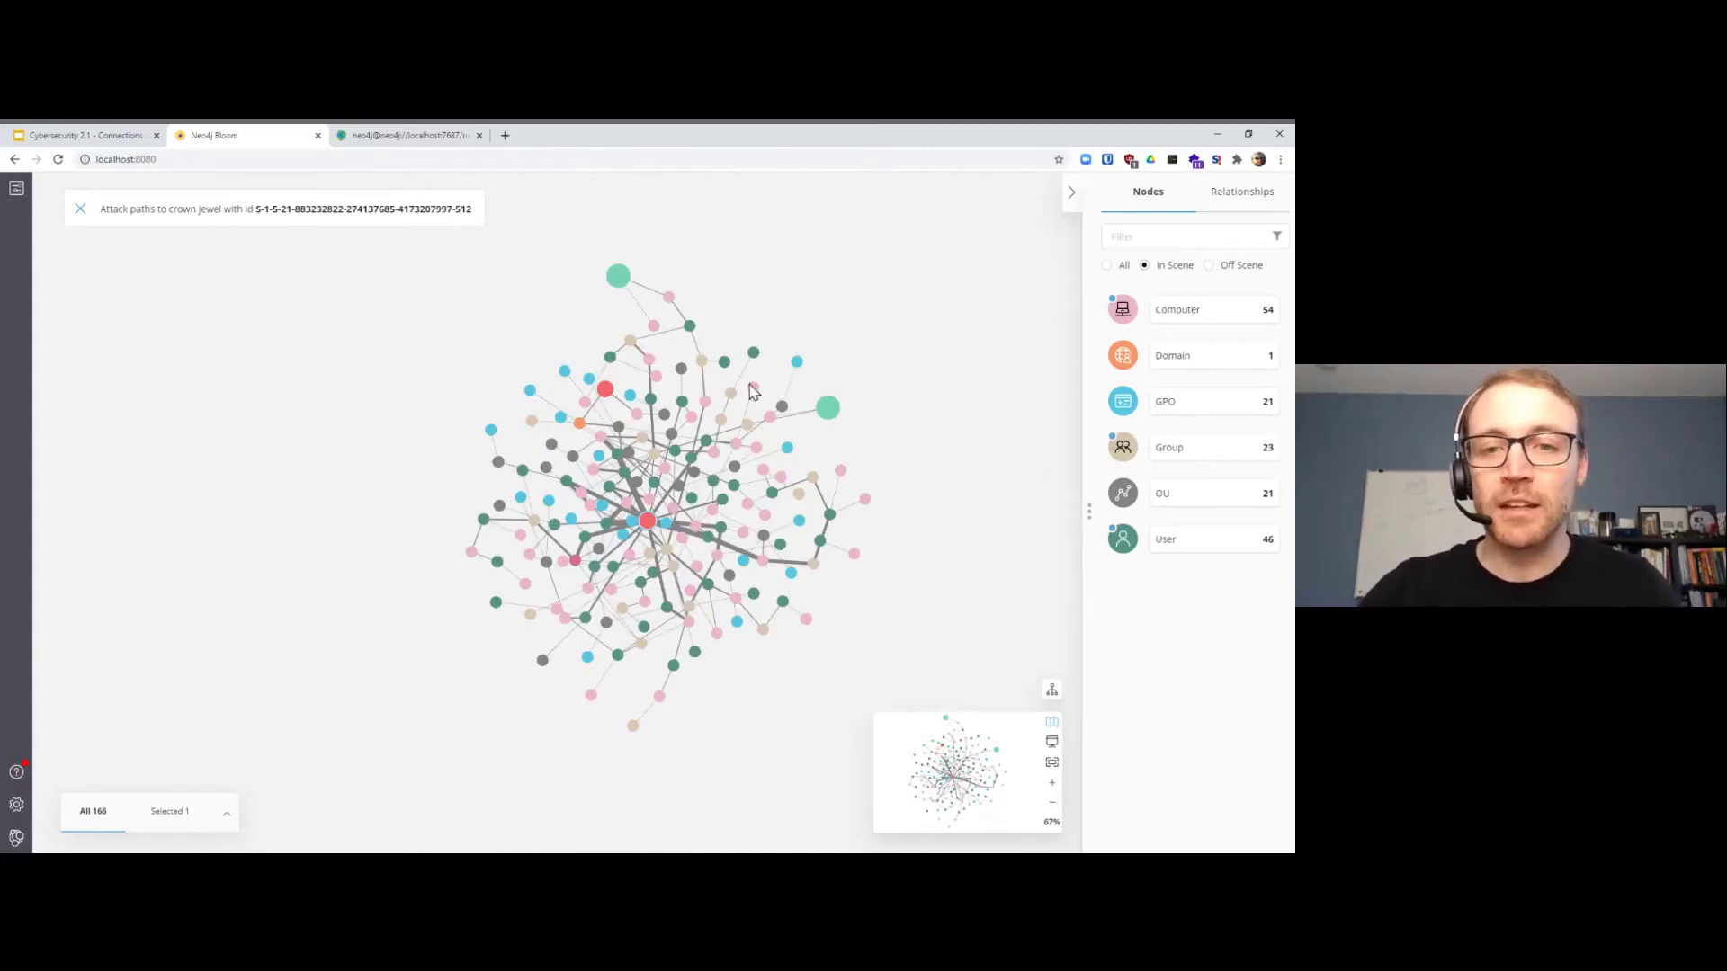
scroll(785, 618, up, 5)
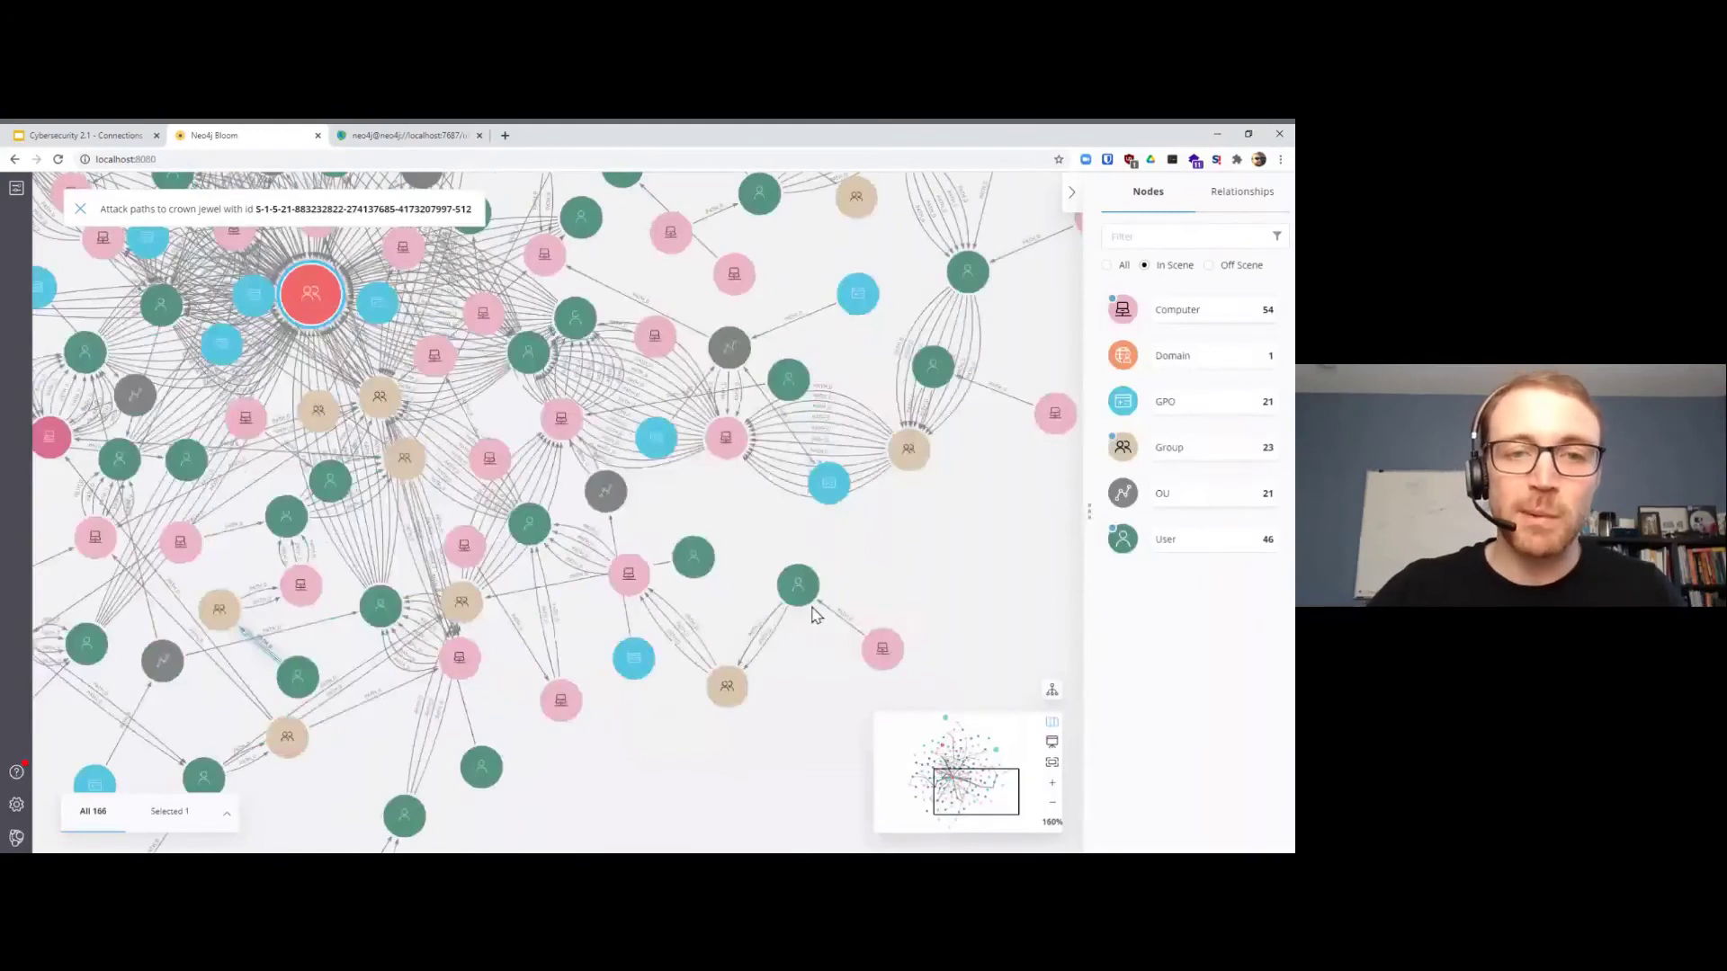
scroll(750, 530, up, 2)
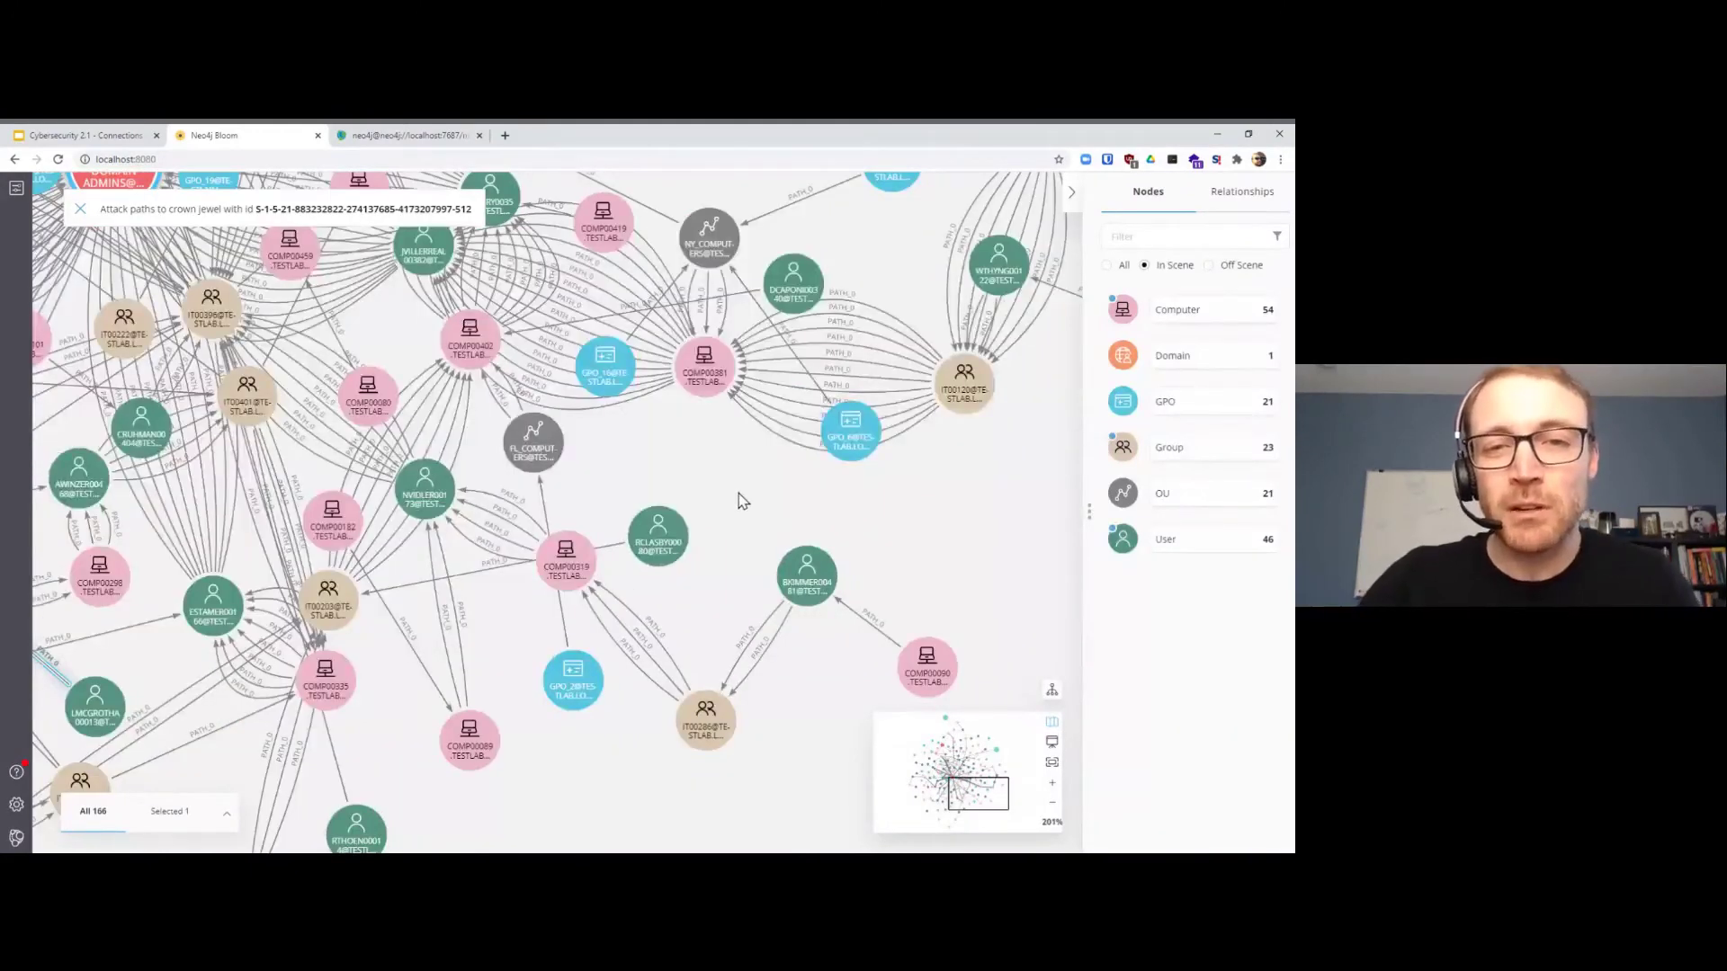
scroll(738, 502, down, 4)
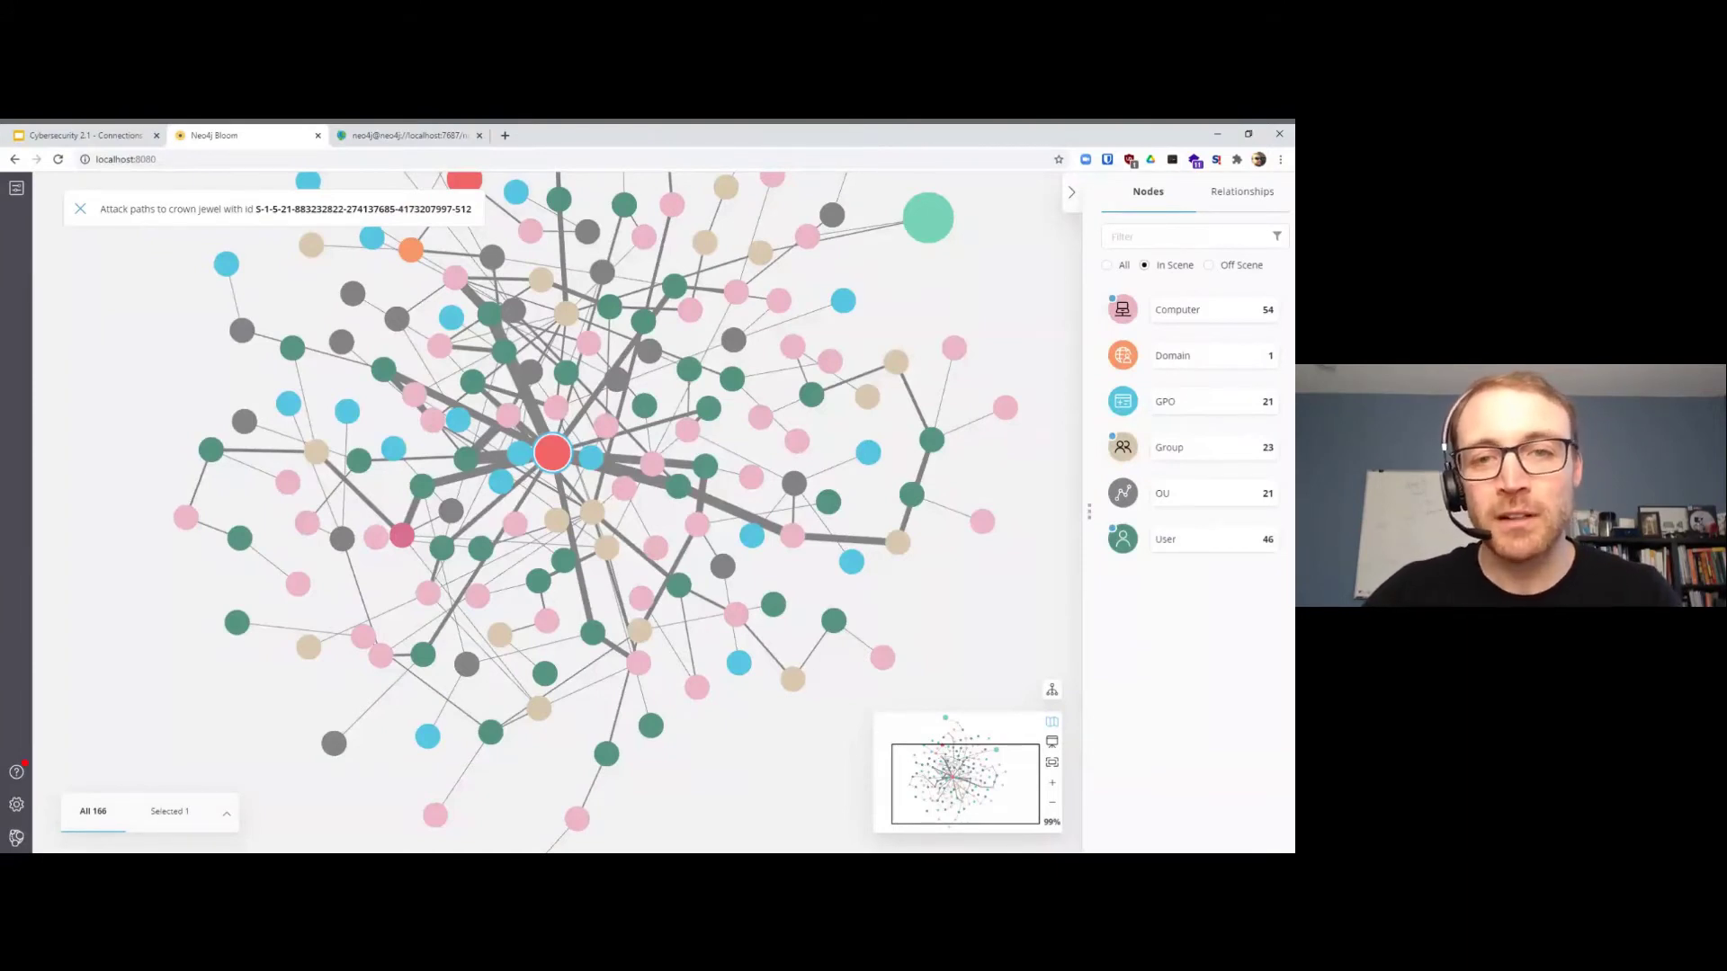
scroll(762, 429, down, 3)
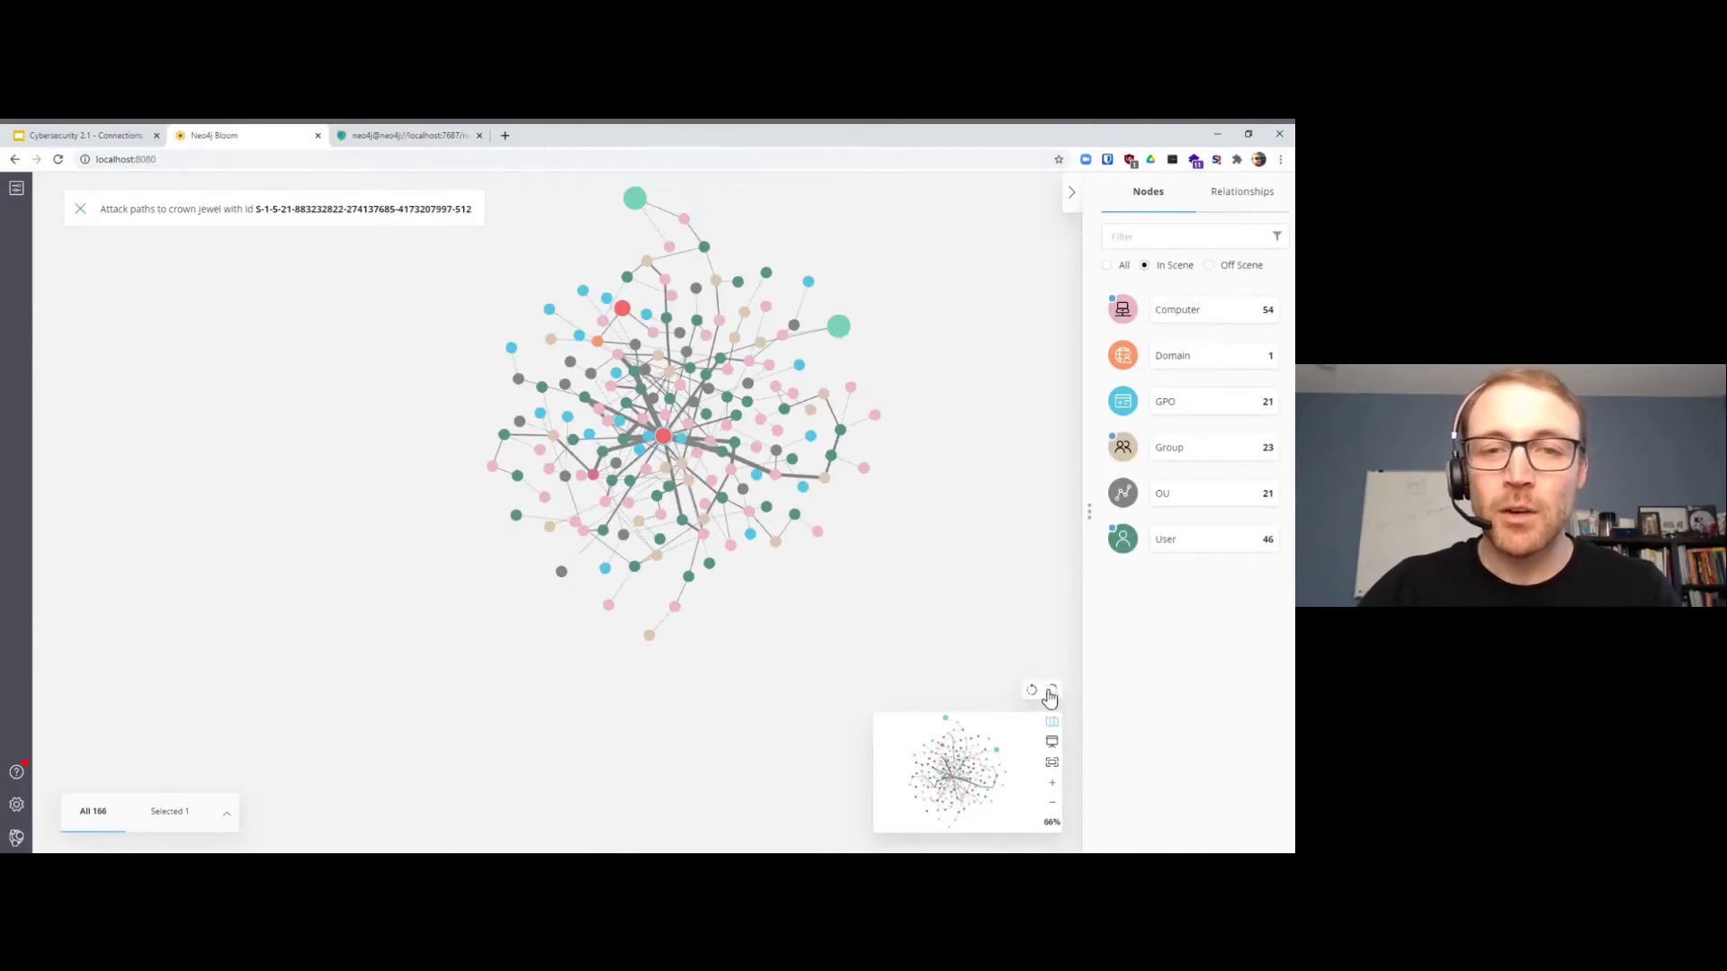
click(1049, 693)
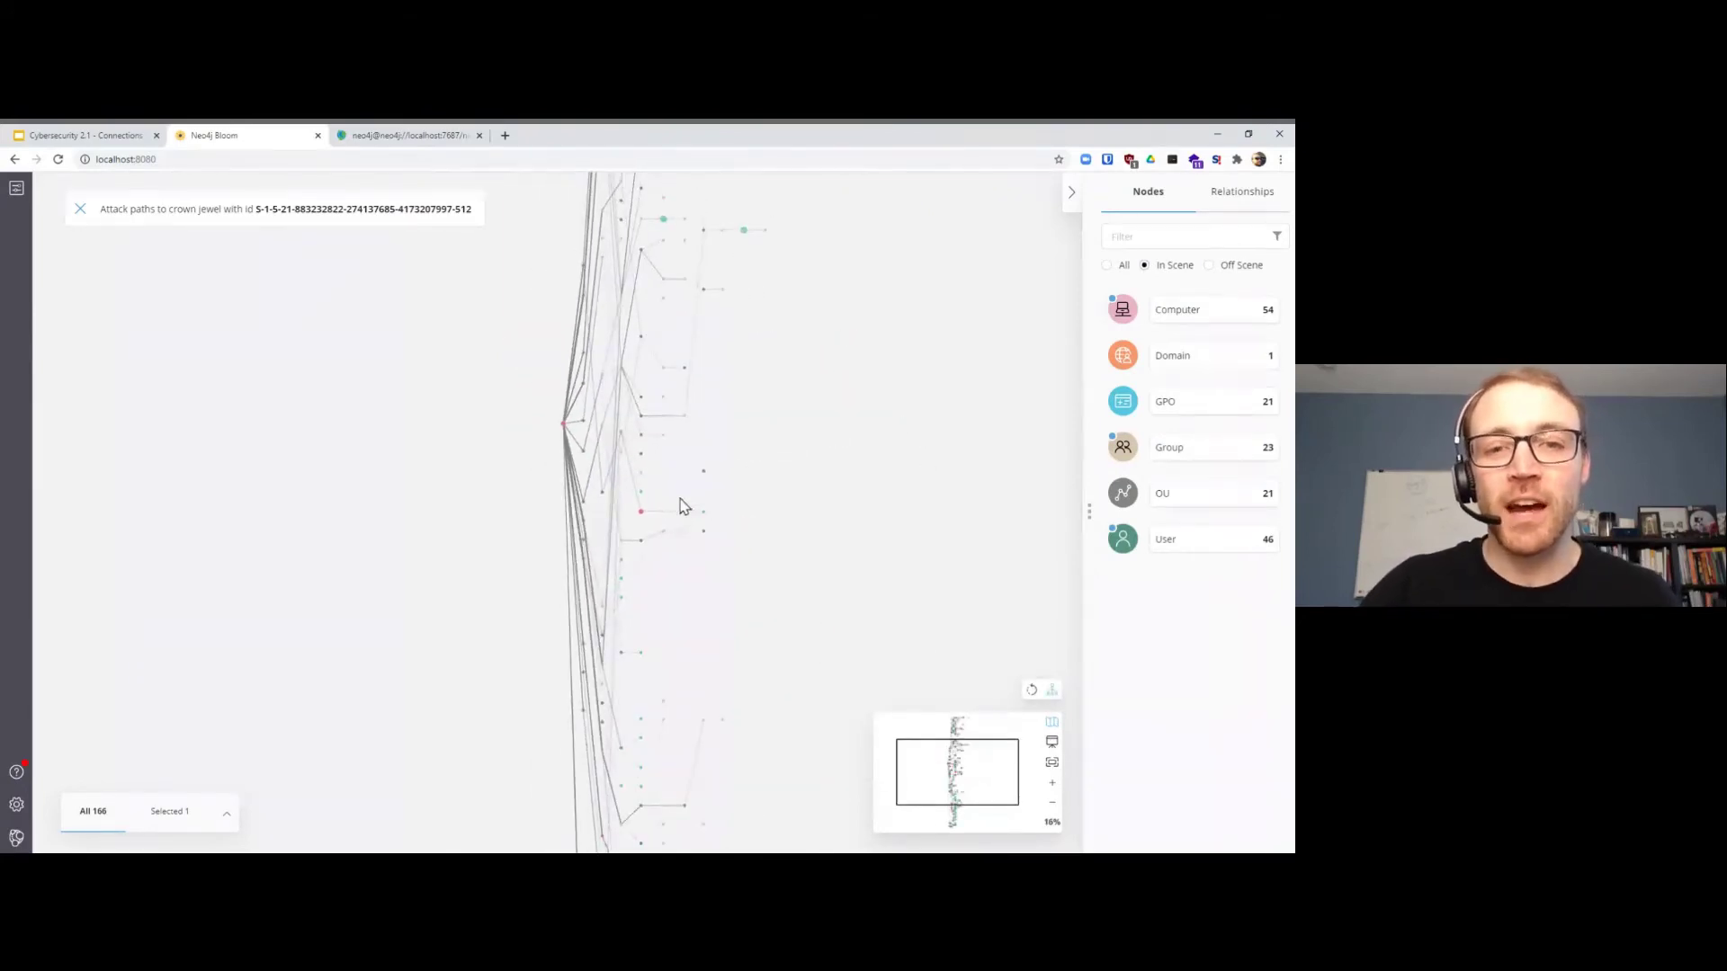
scroll(635, 472, up, 4)
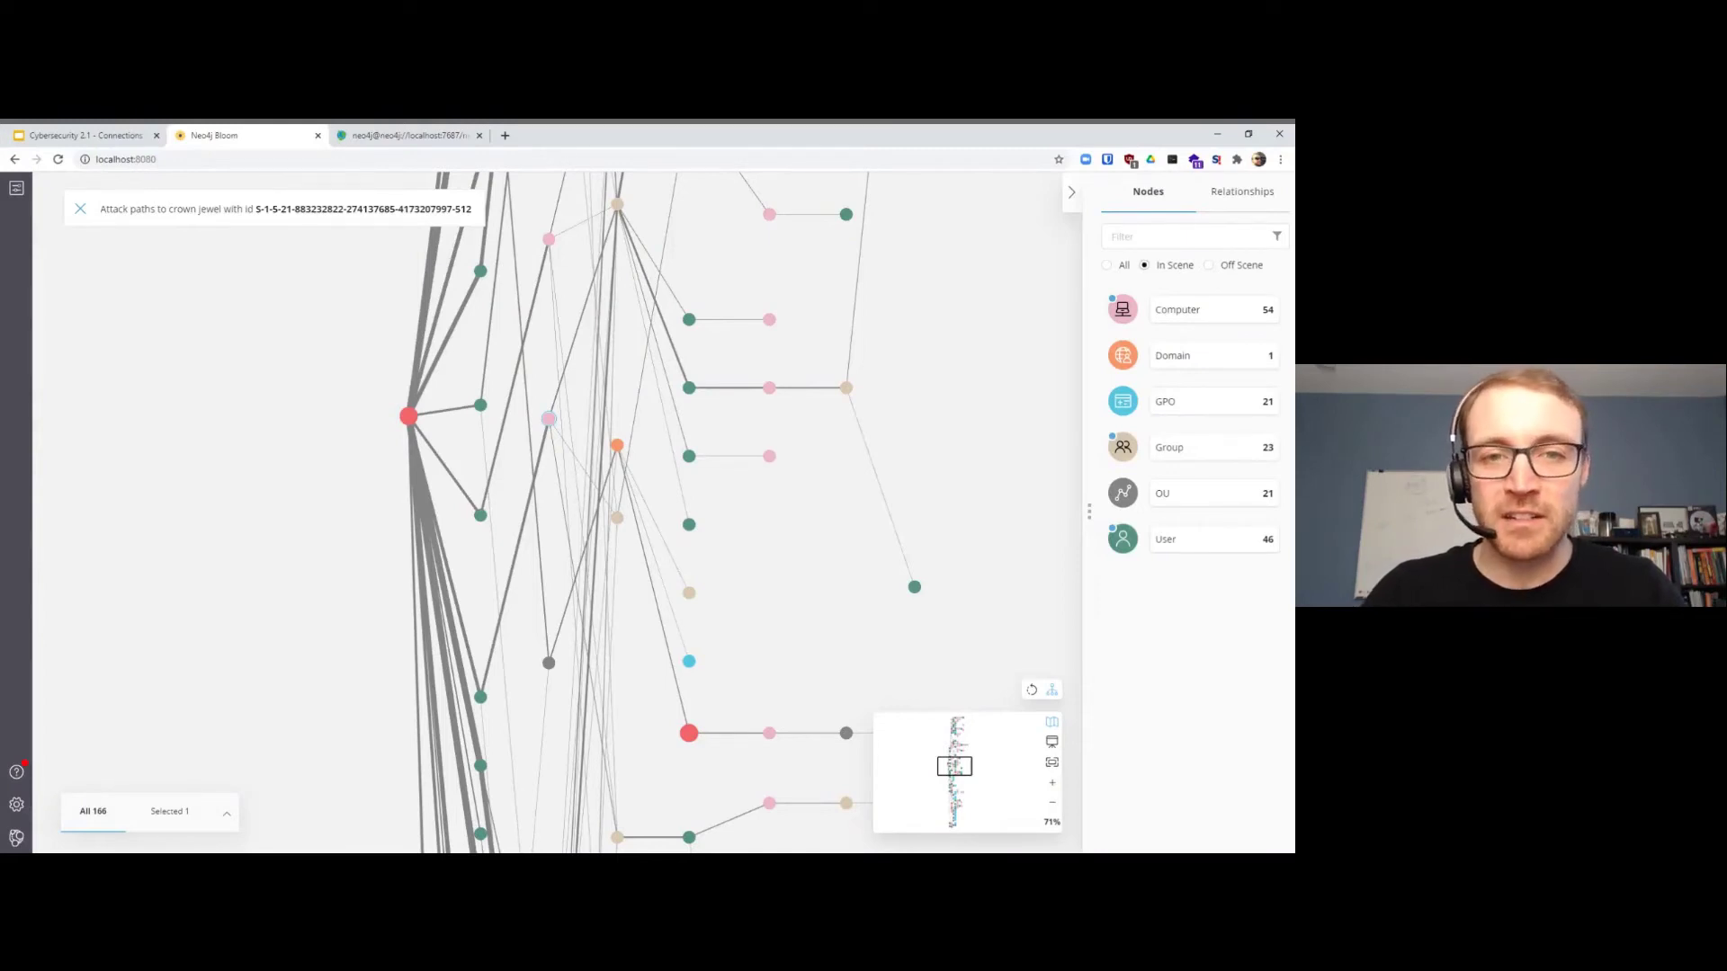
Step: Switch to Neo4j Browser and run the saved 'Attack Path 0 - Preview' query
click(412, 138)
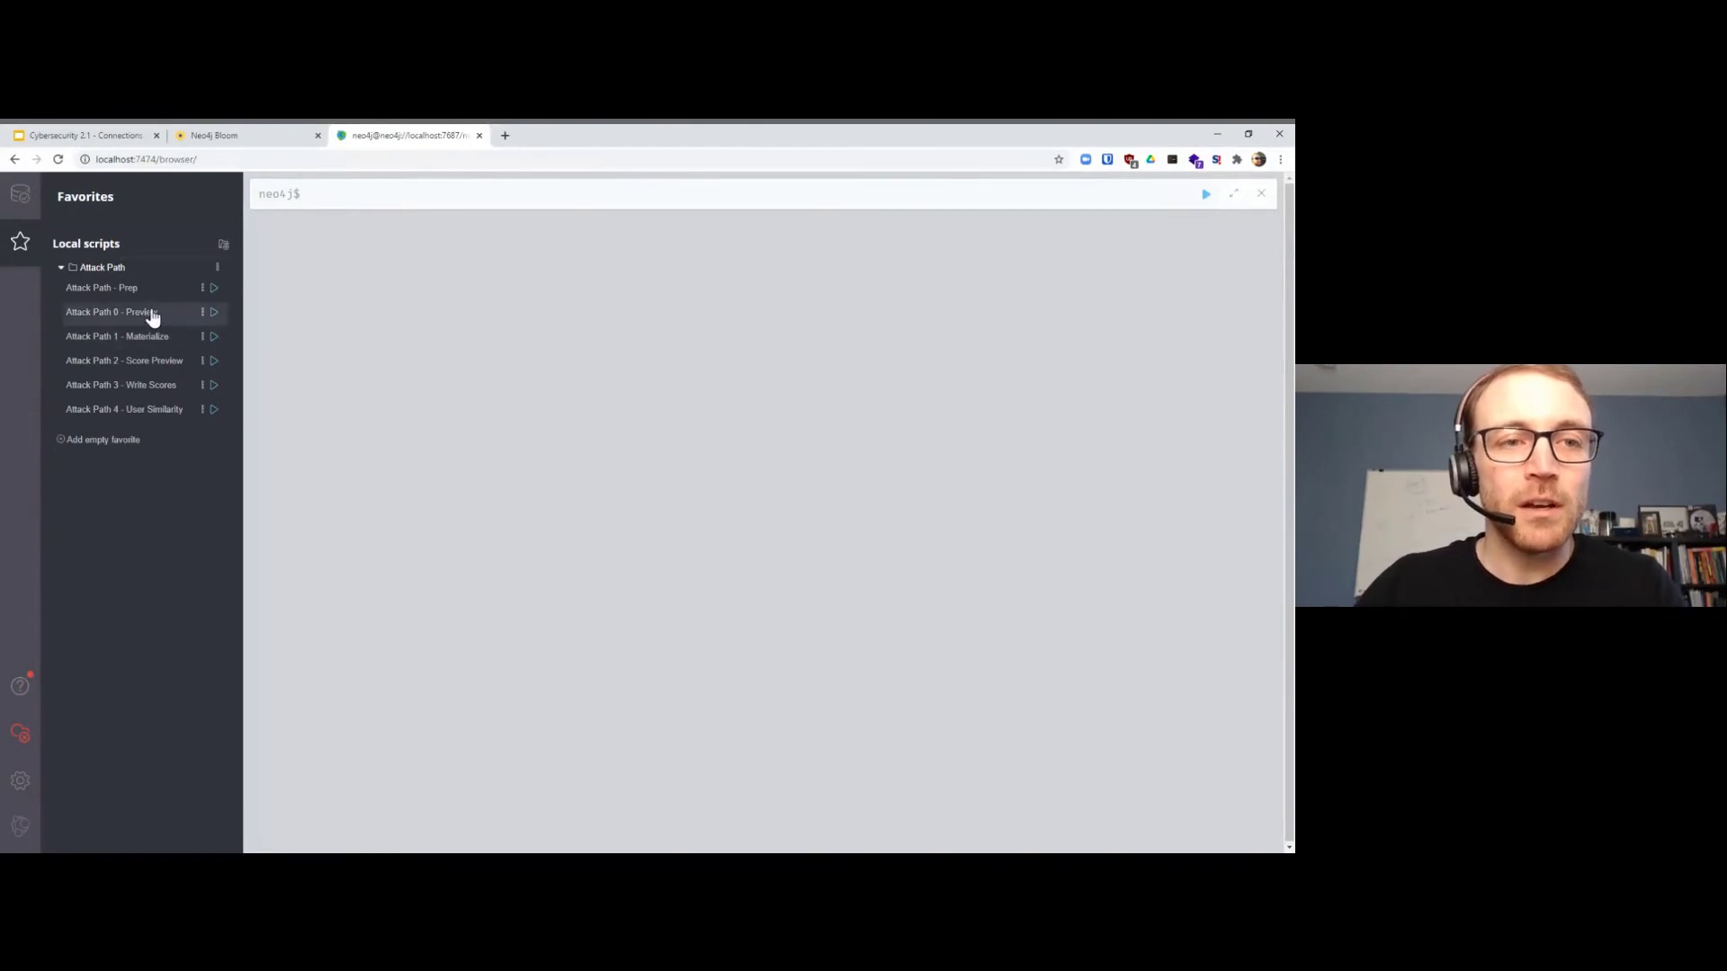
click(114, 312)
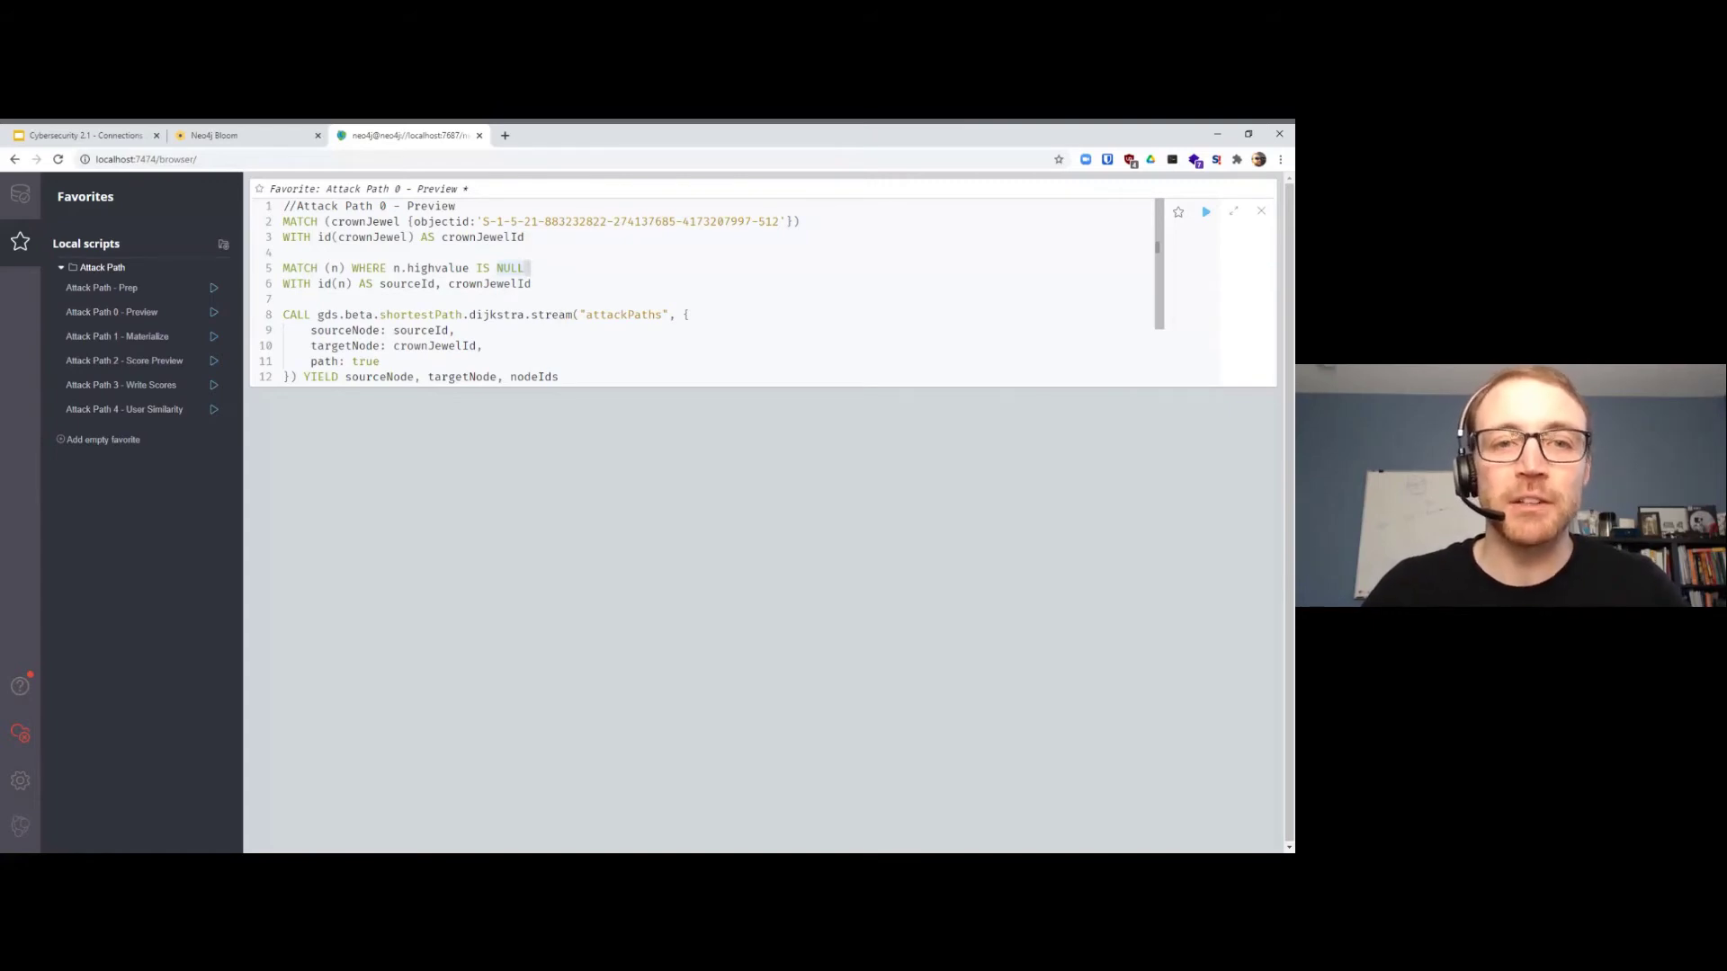
click(566, 255)
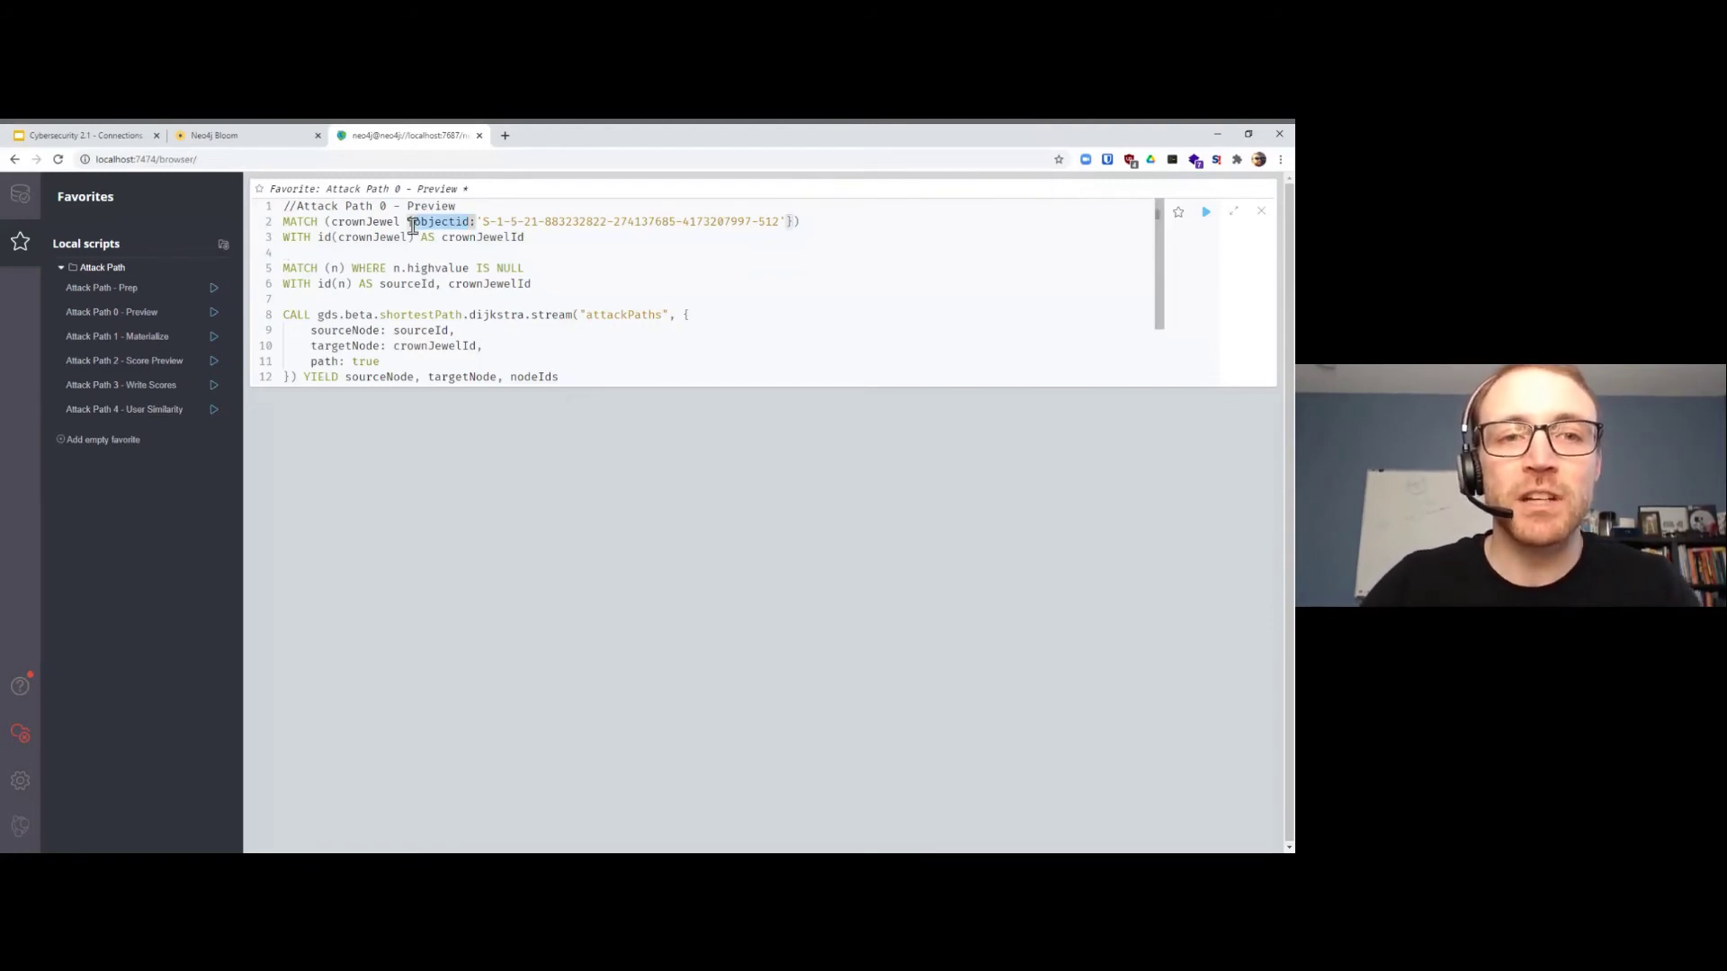
Step: Zoom the page and walk through the crown jewel, source node, sourceId and crownJewelId Cypher lines
triple_click(444, 222)
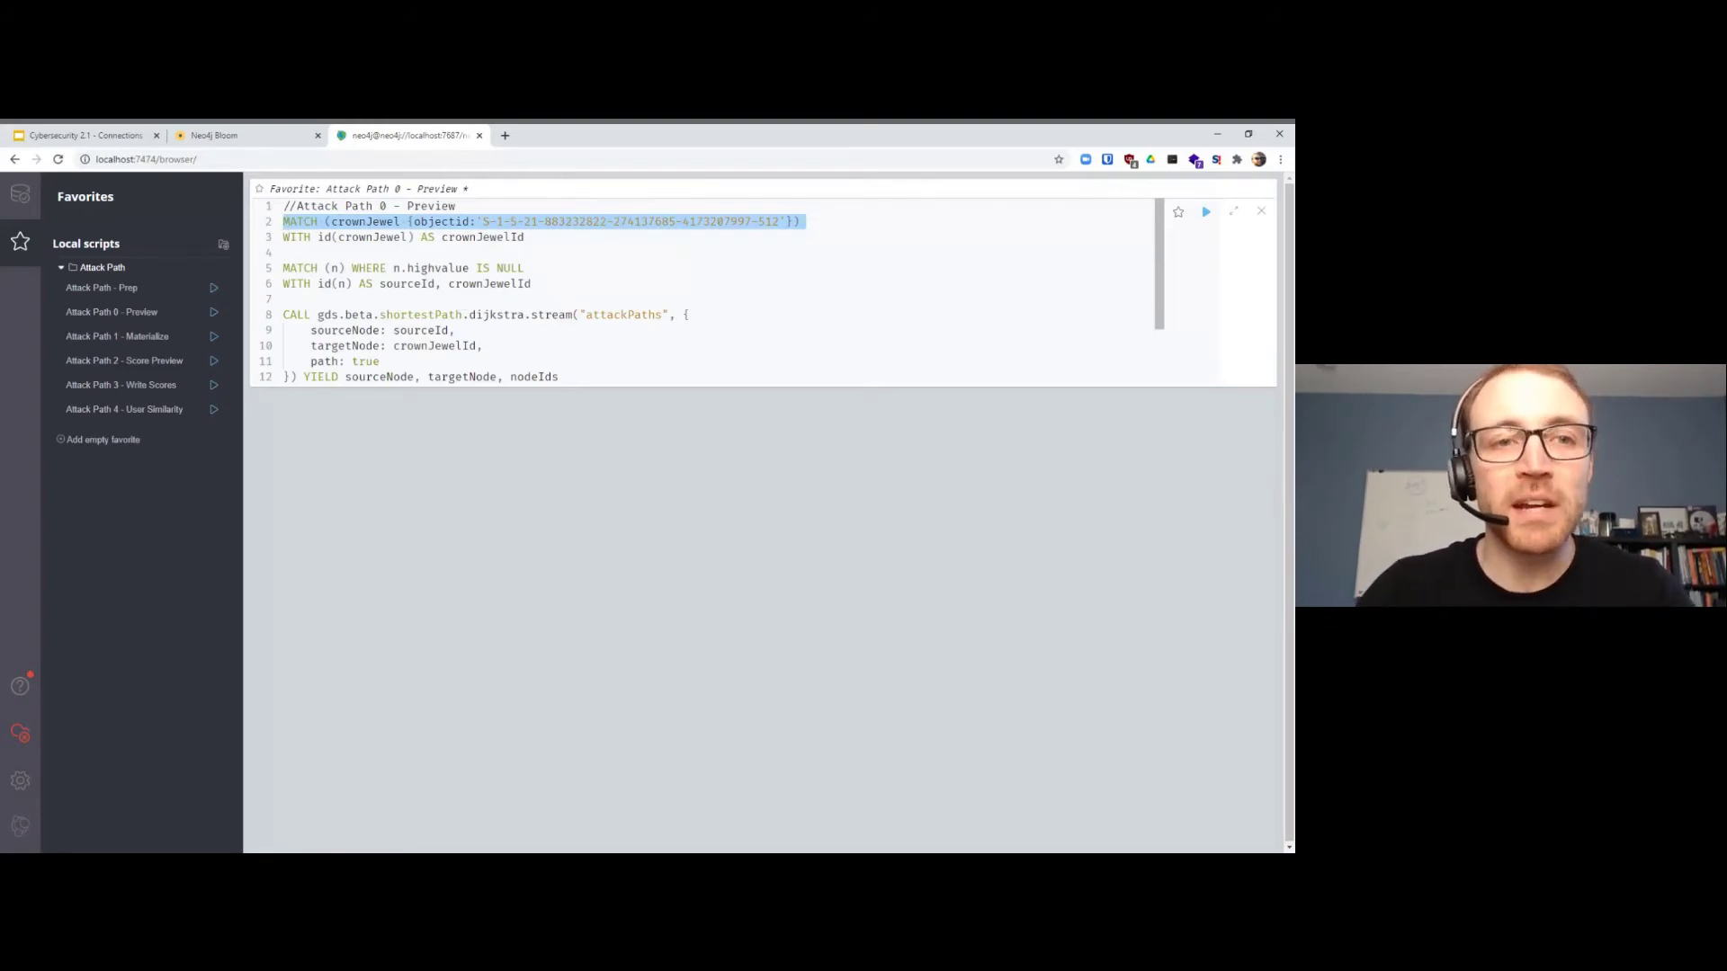
key(ctrl+plus)
key(ctrl+plus)
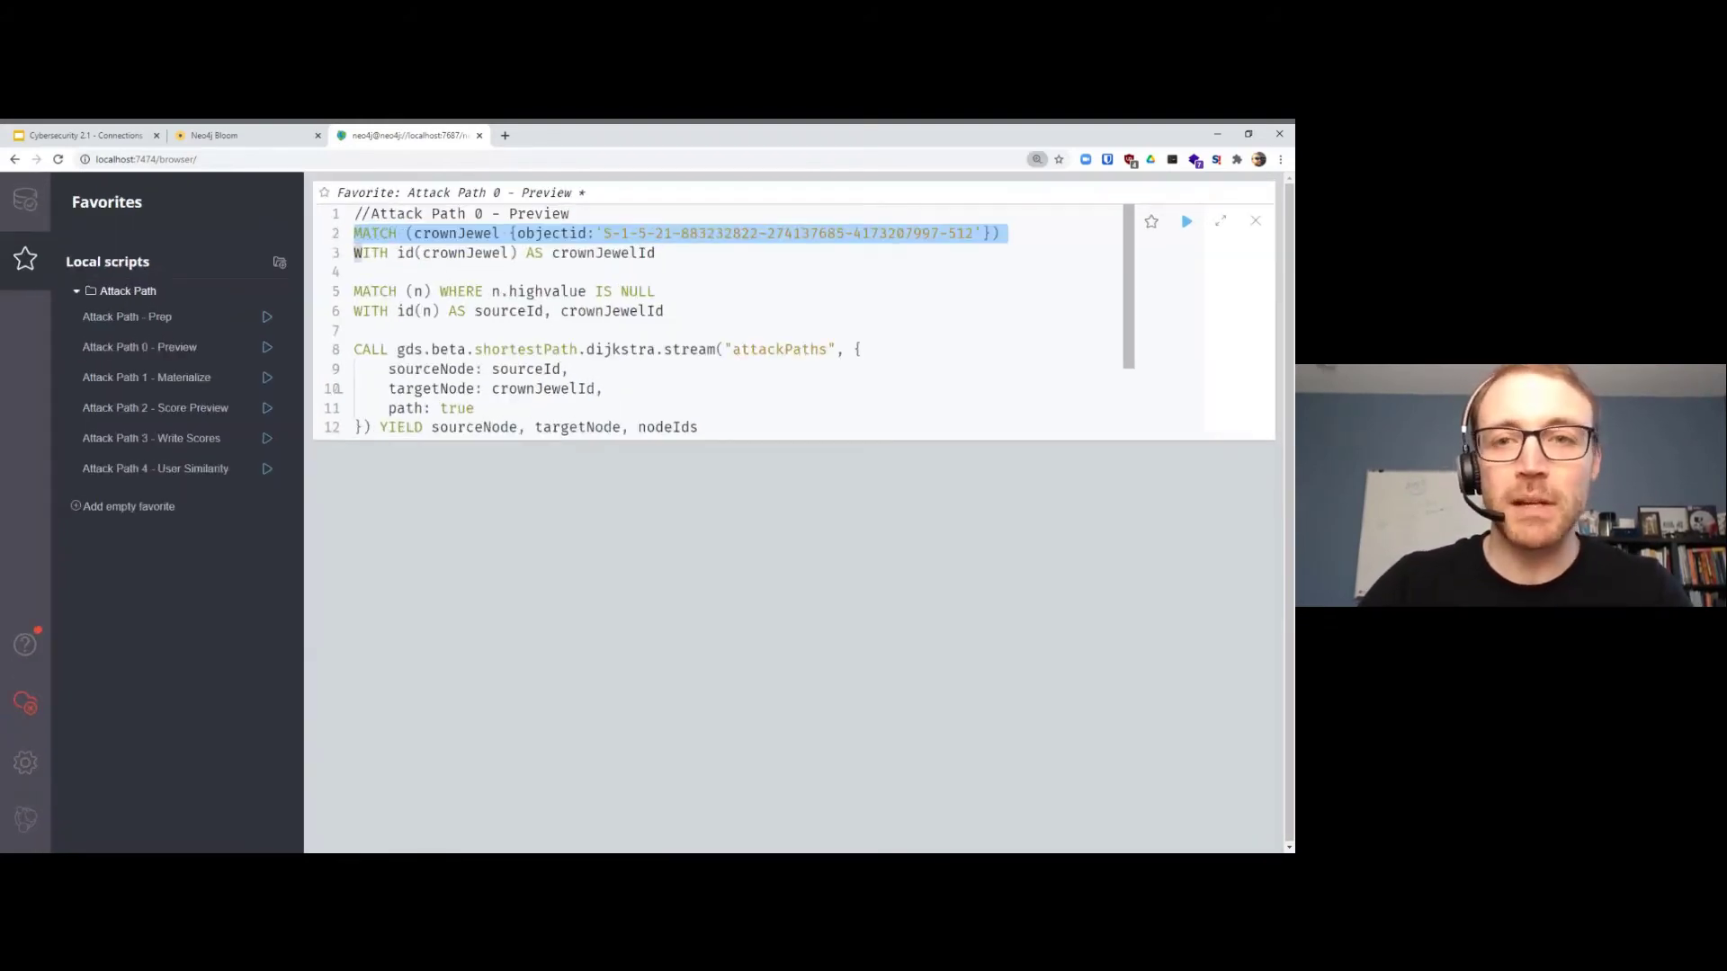
click(450, 252)
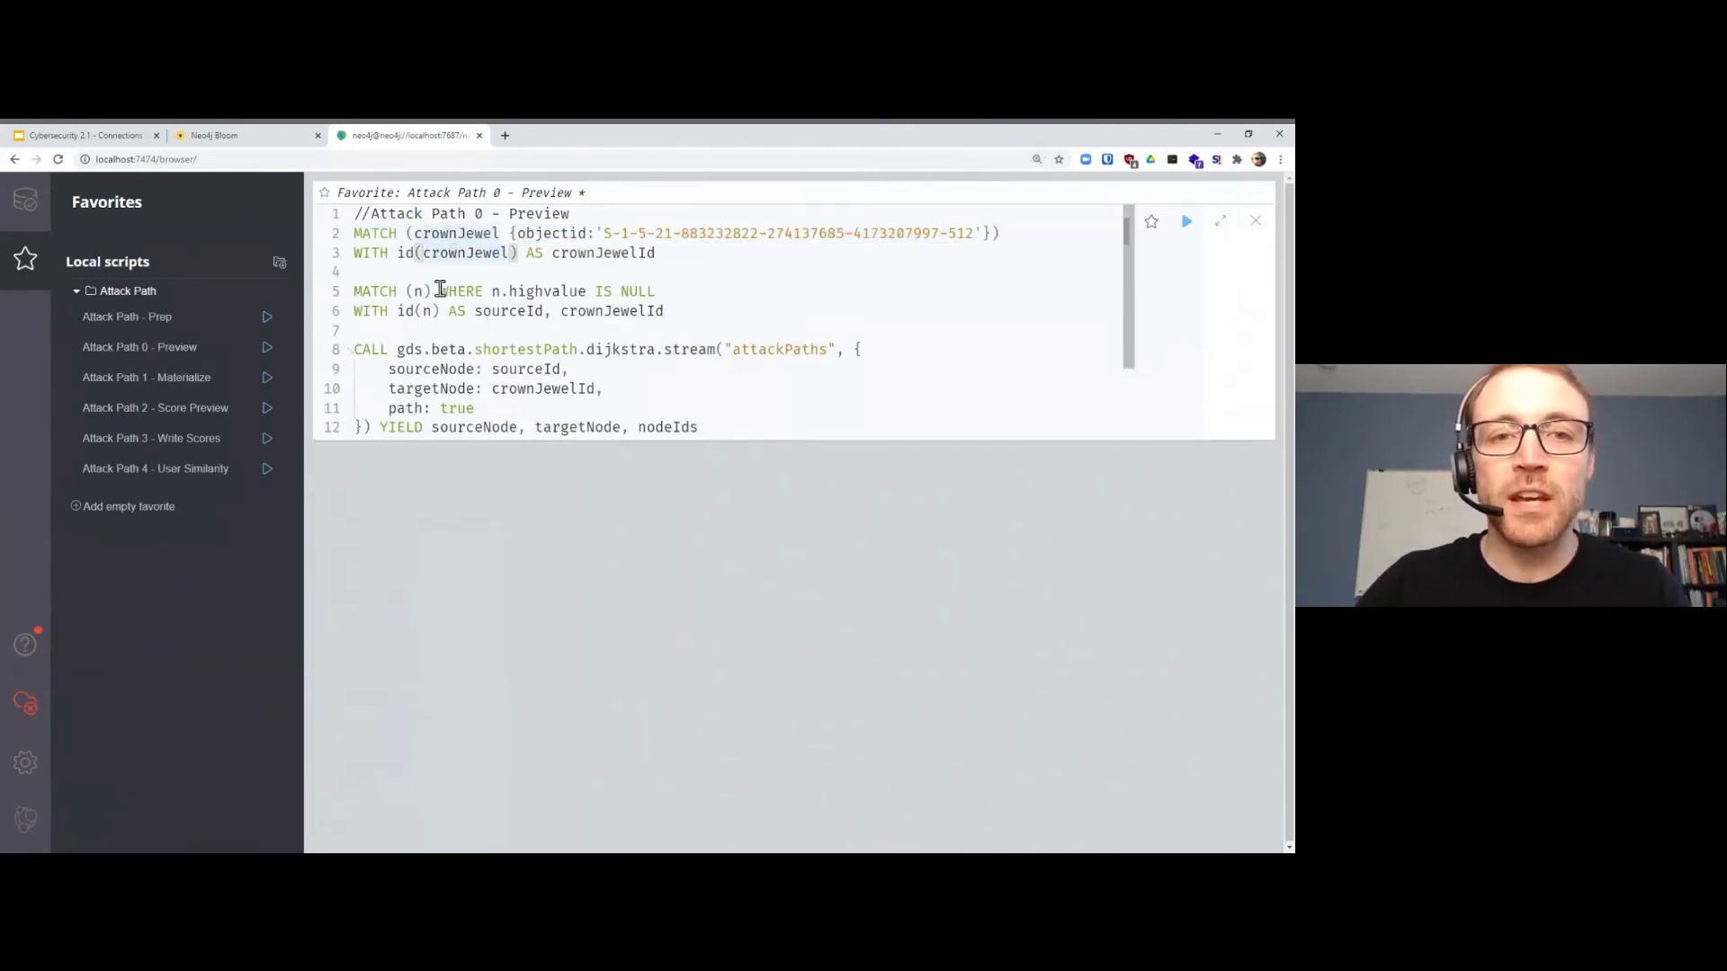
scroll(513, 338, down, 1)
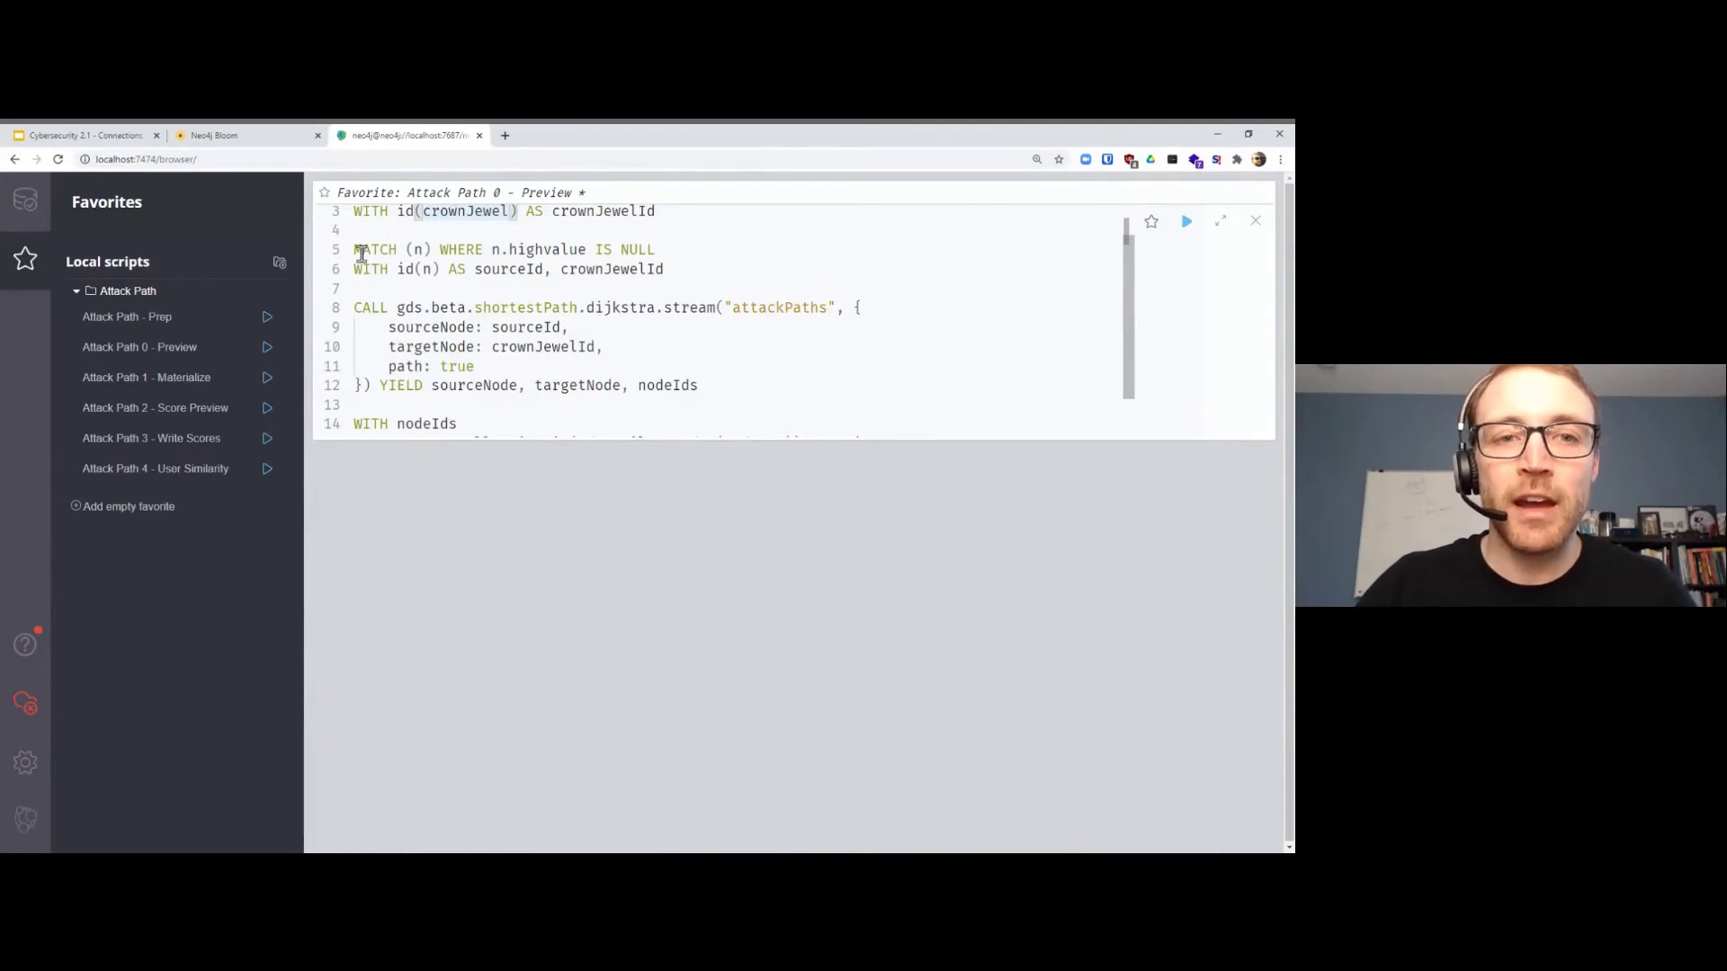
drag(676, 271, 353, 233)
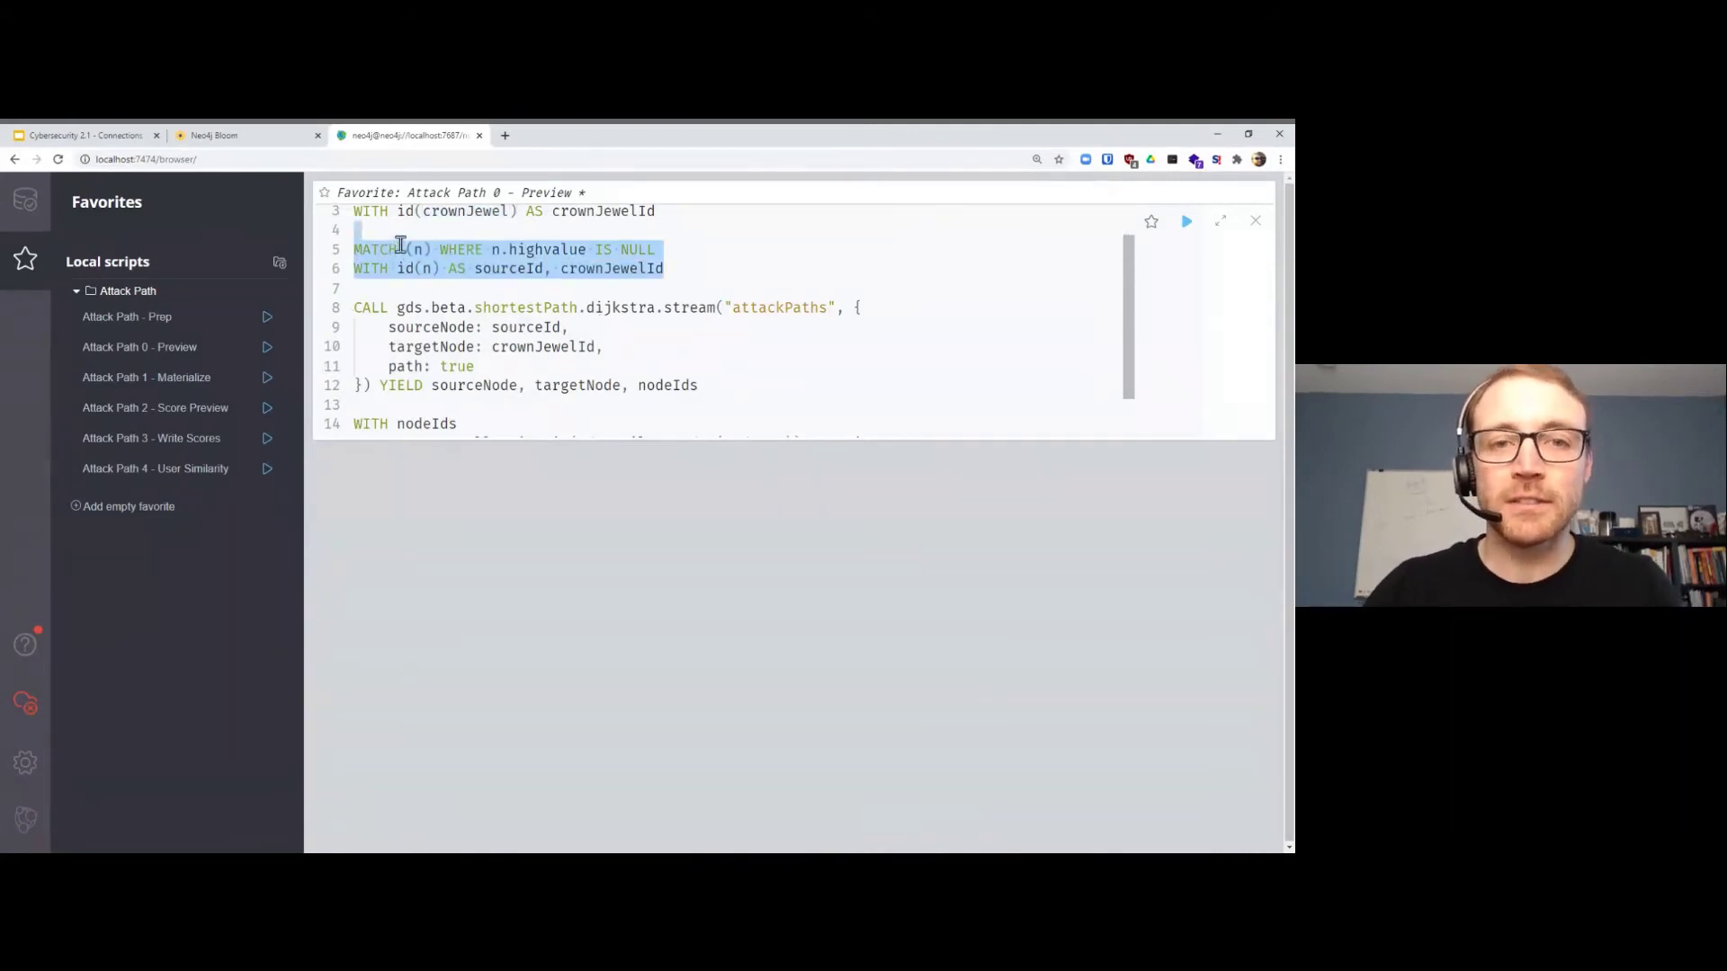
click(494, 389)
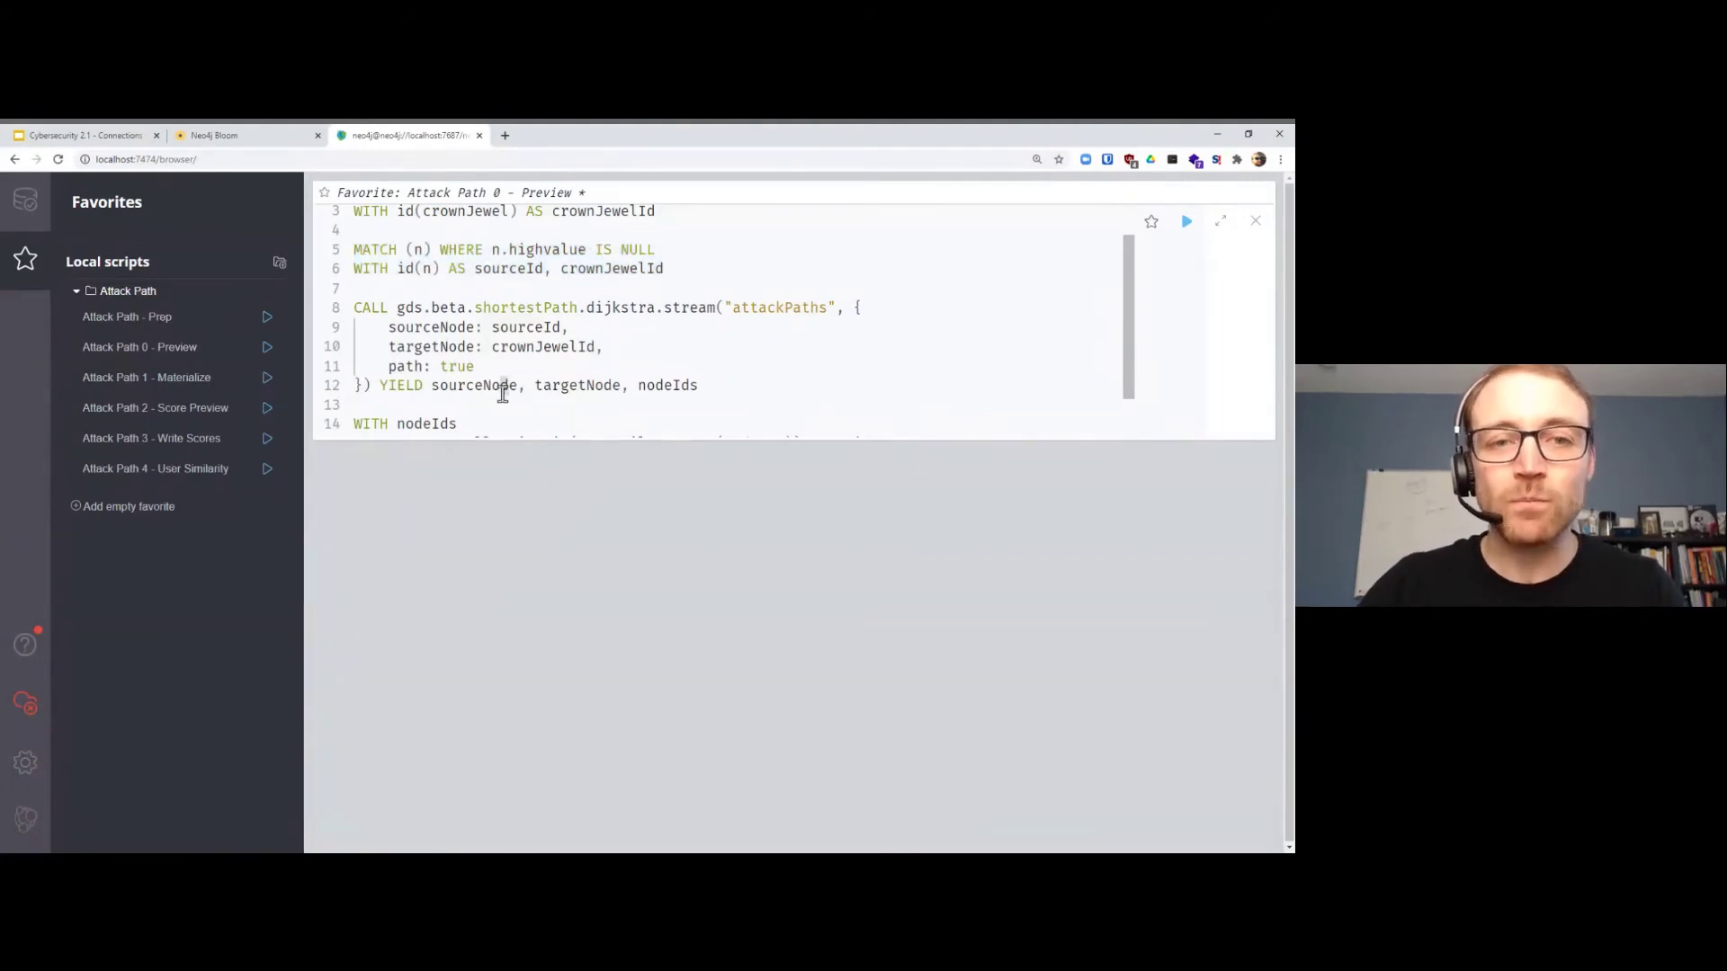
click(561, 328)
click(576, 349)
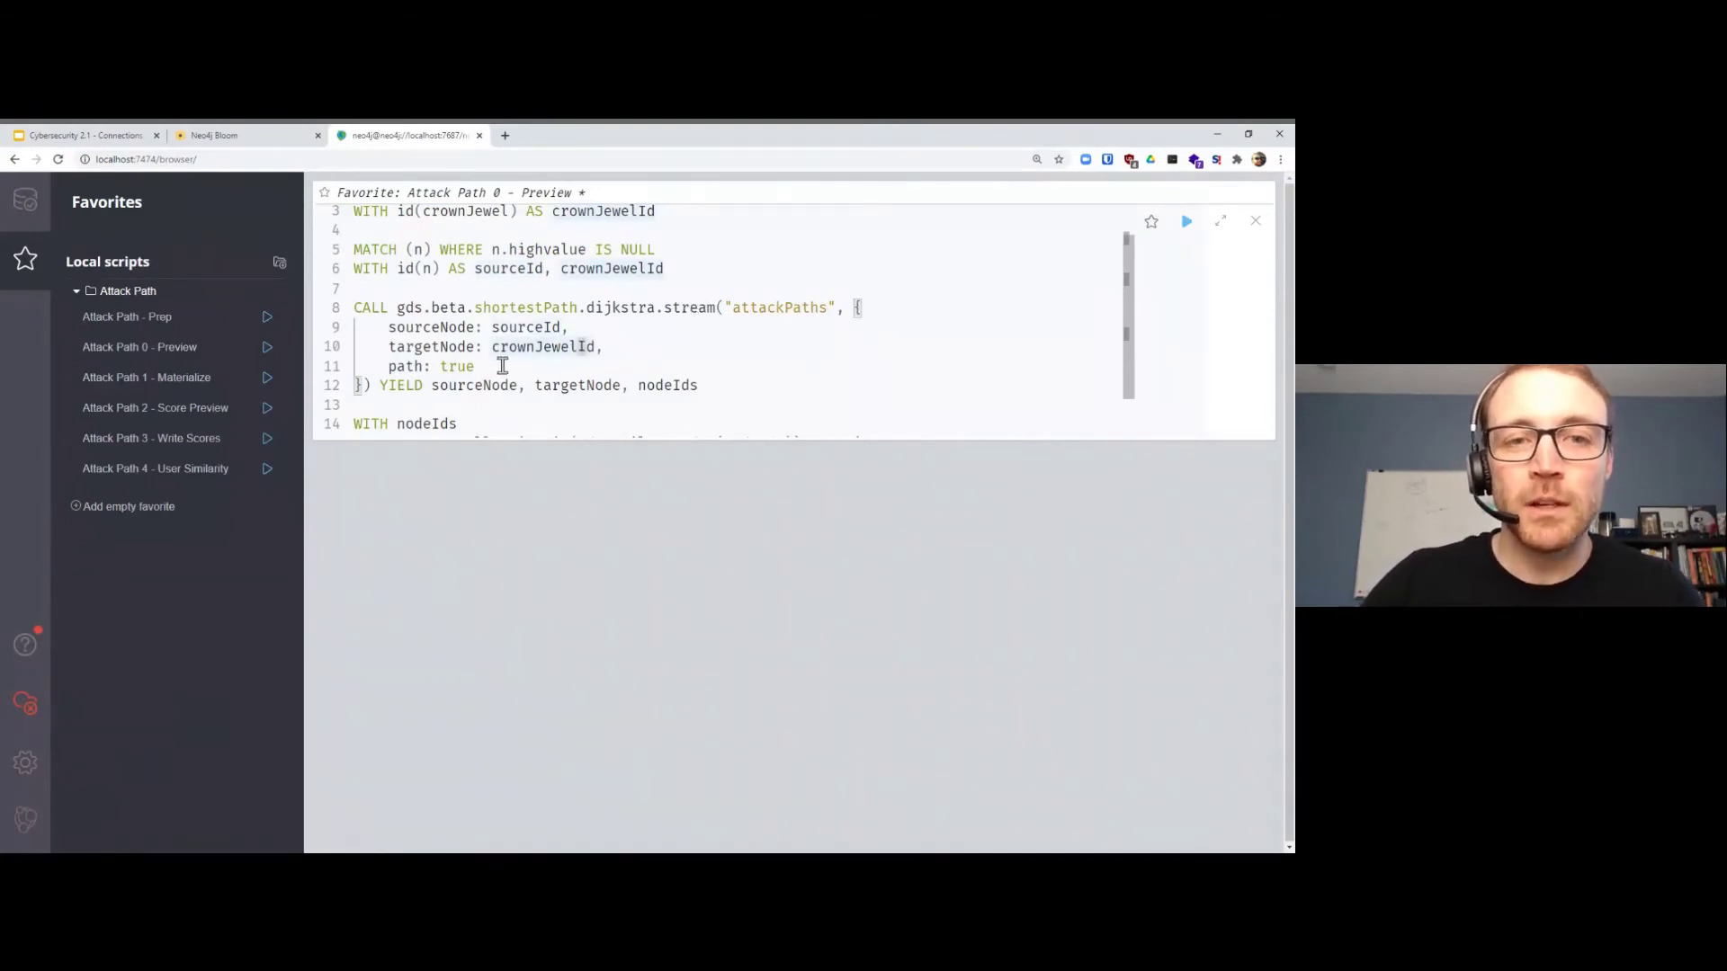
click(469, 367)
scroll(646, 325, down, 1)
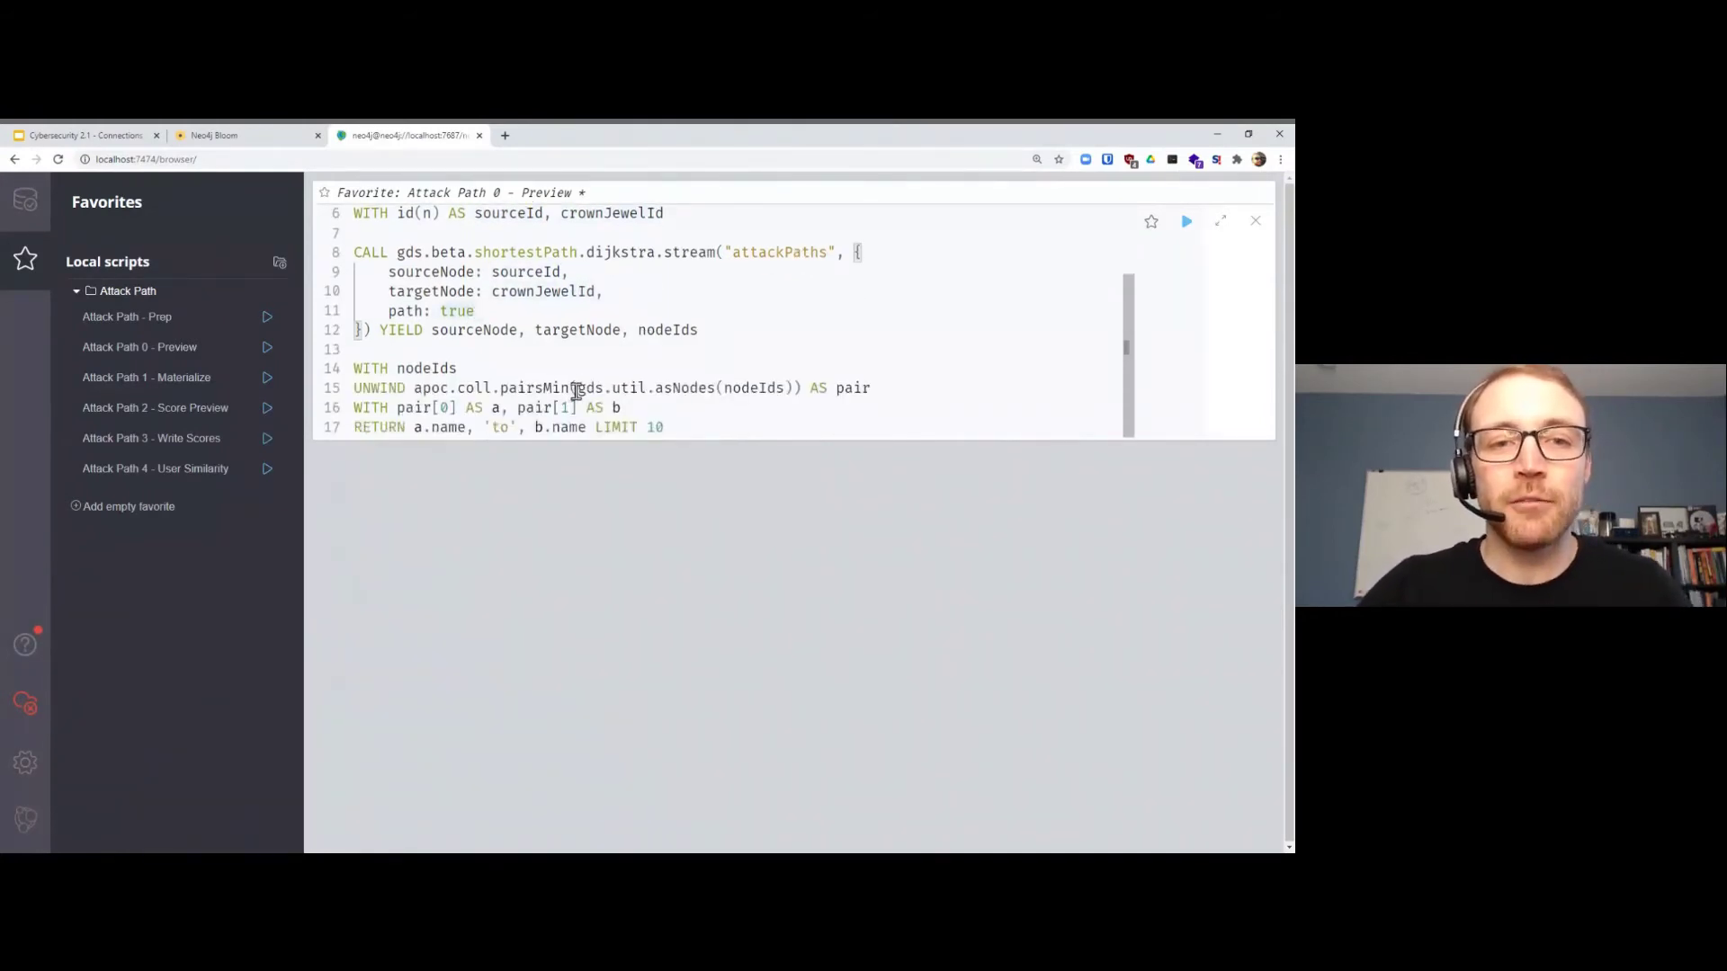
Step: Run the hop preview query and highlight the VA_USERS to CCRITON00095 hop in the results
click(1186, 221)
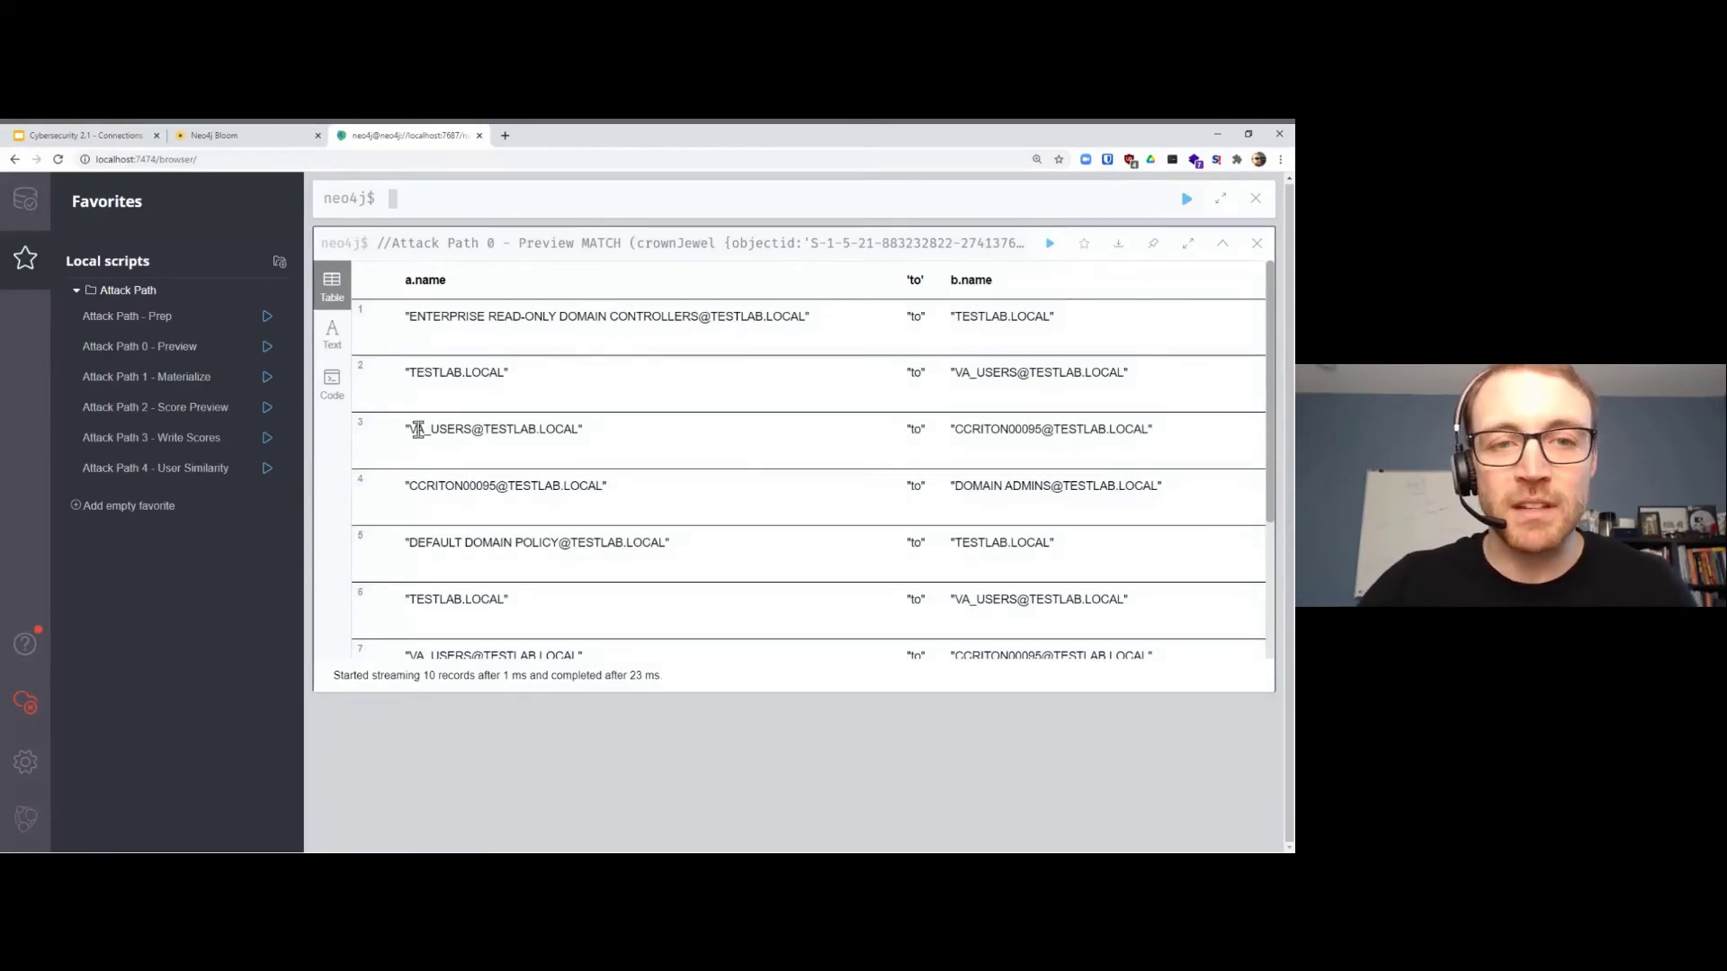
drag(407, 429, 585, 434)
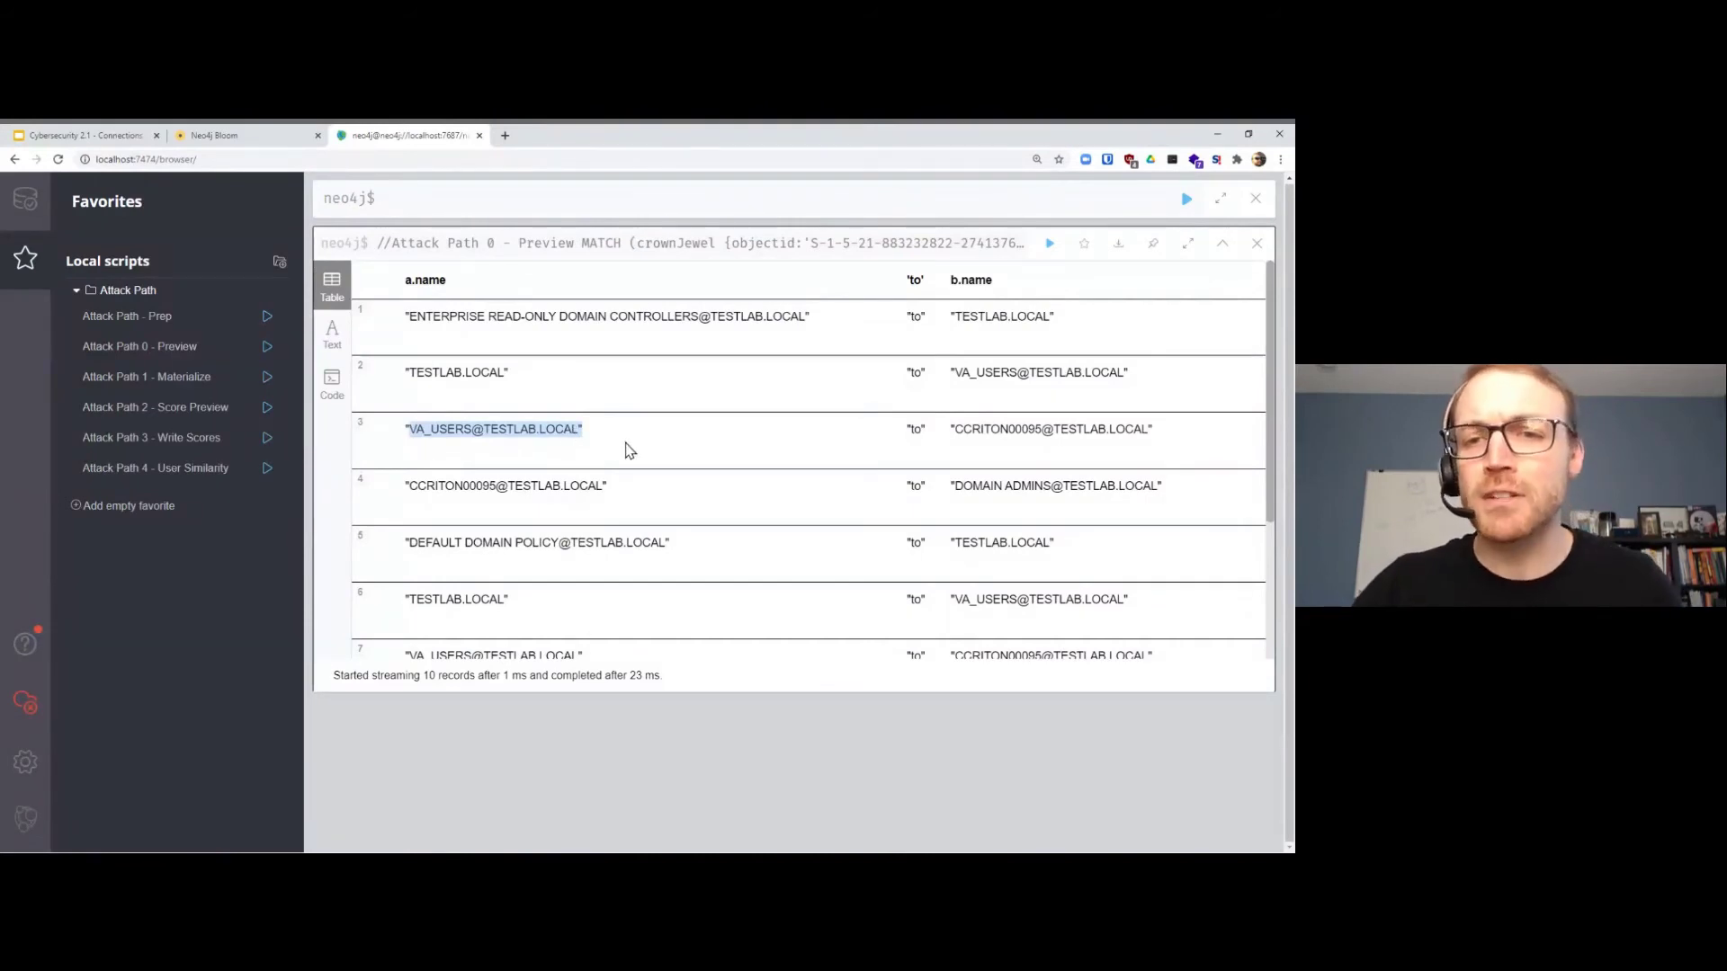
triple_click(953, 429)
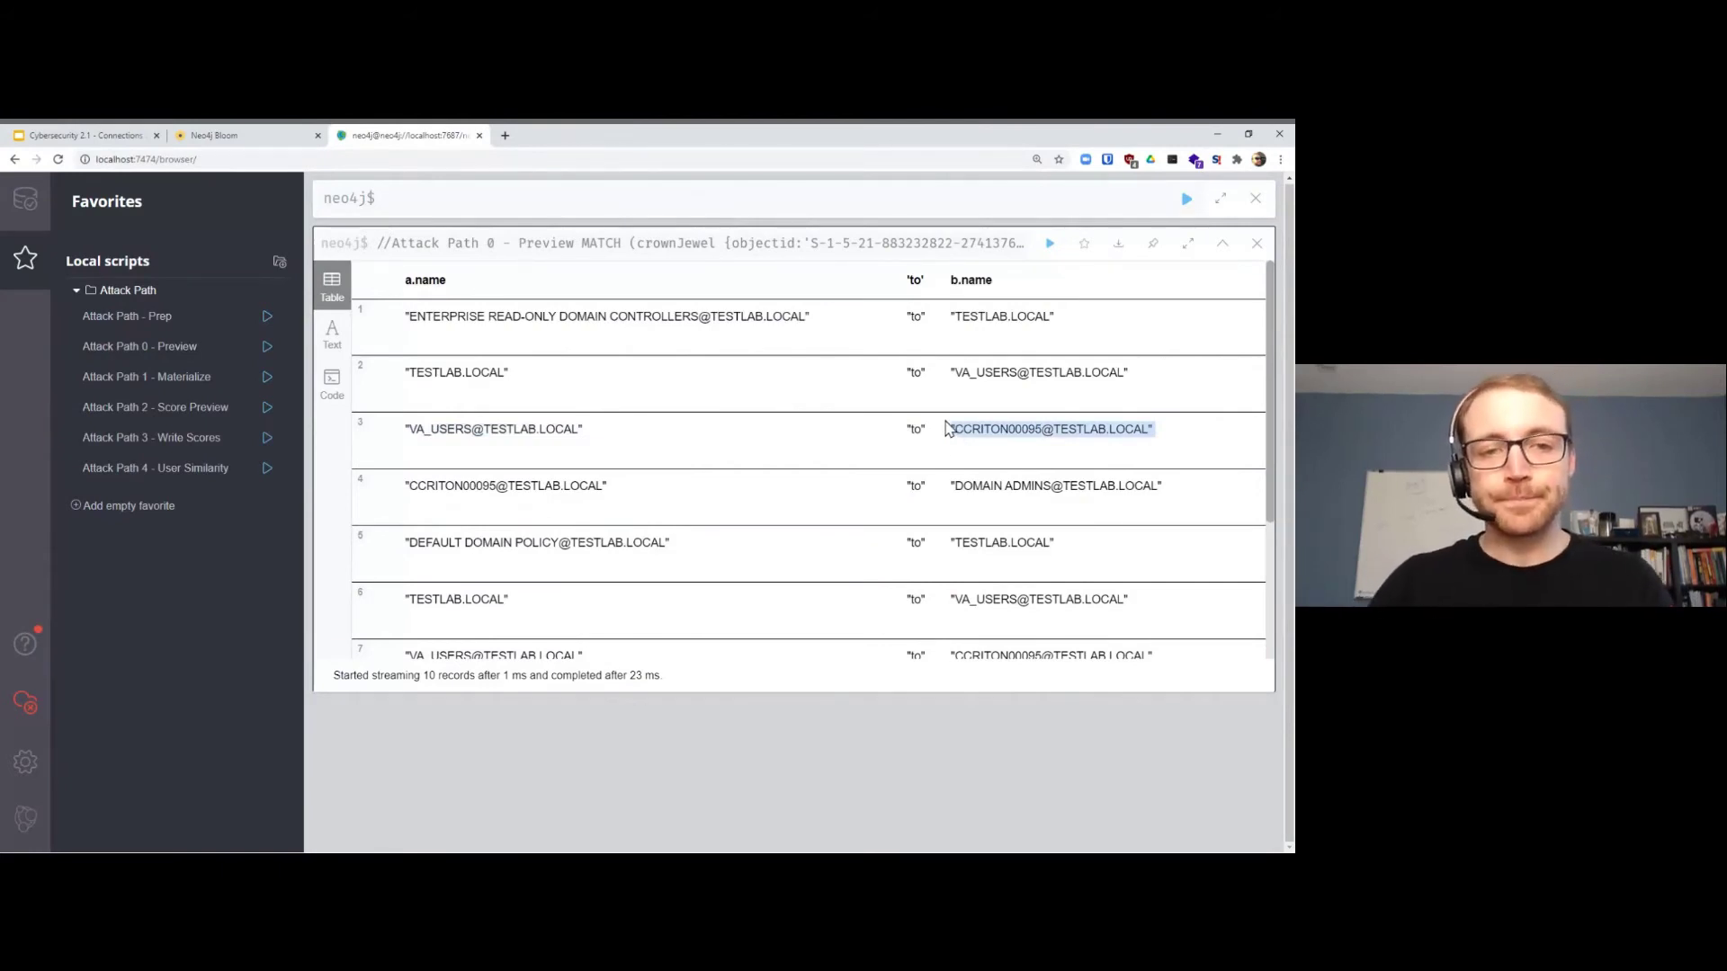
mouse_move(146, 377)
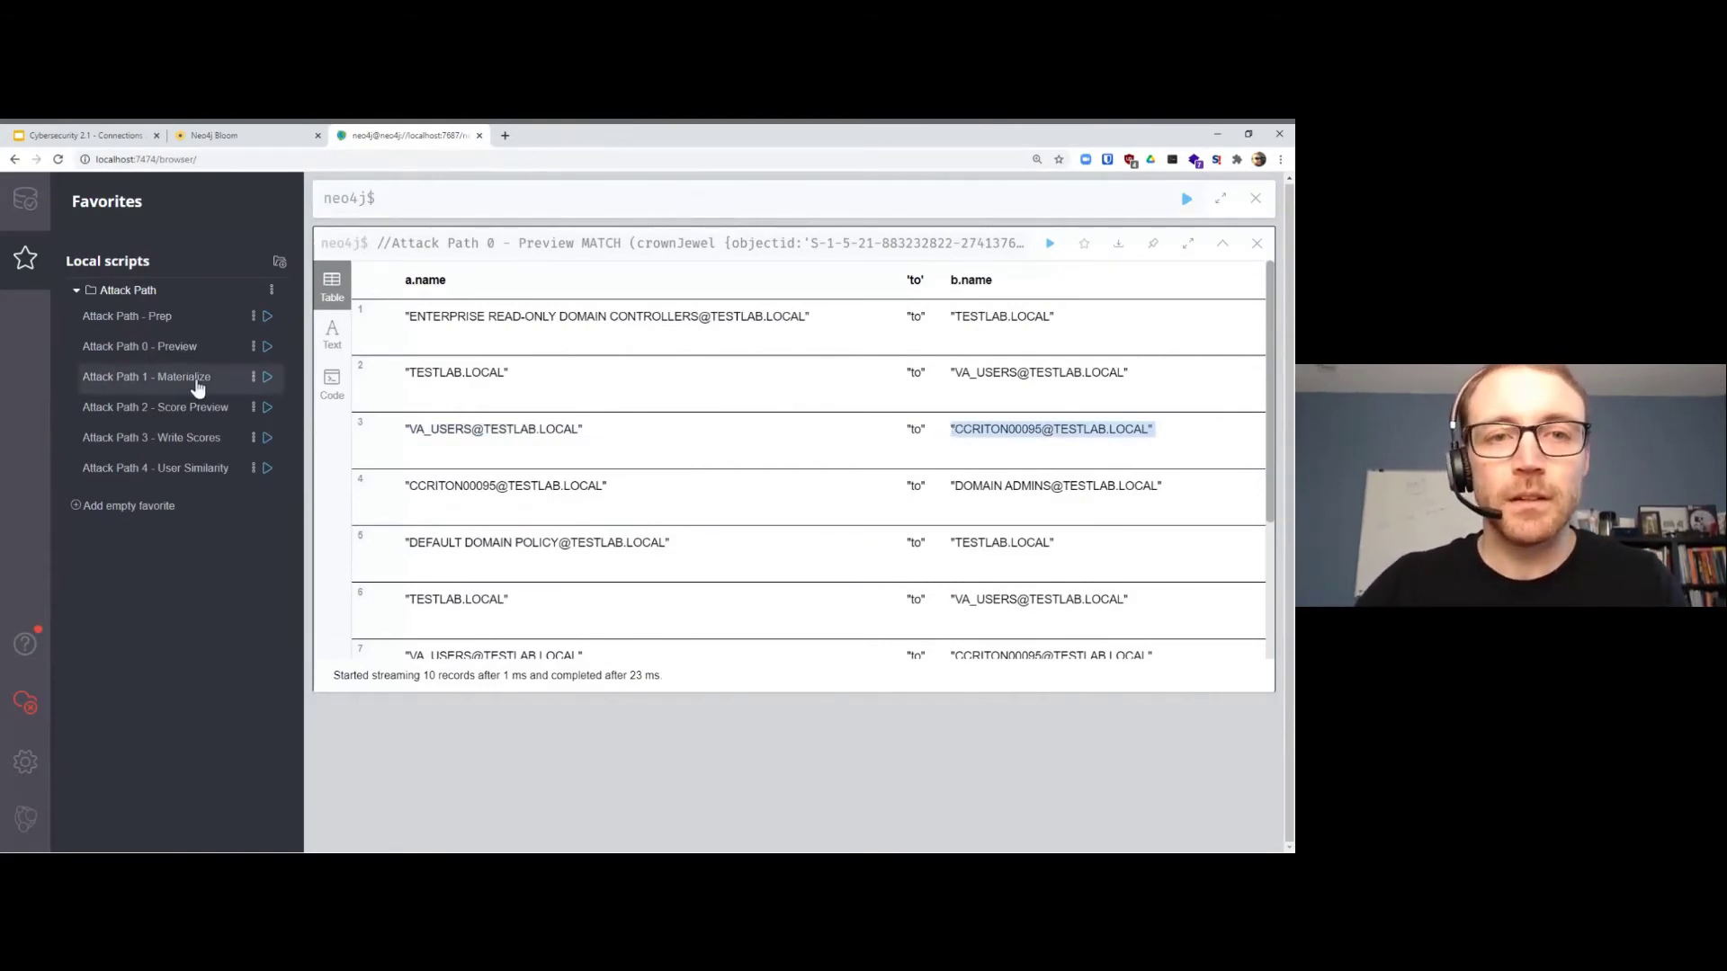
Step: Run the 'Attack Path 1 - Materialize' query, merging 196 ATTACK_PATH relationships
click(198, 384)
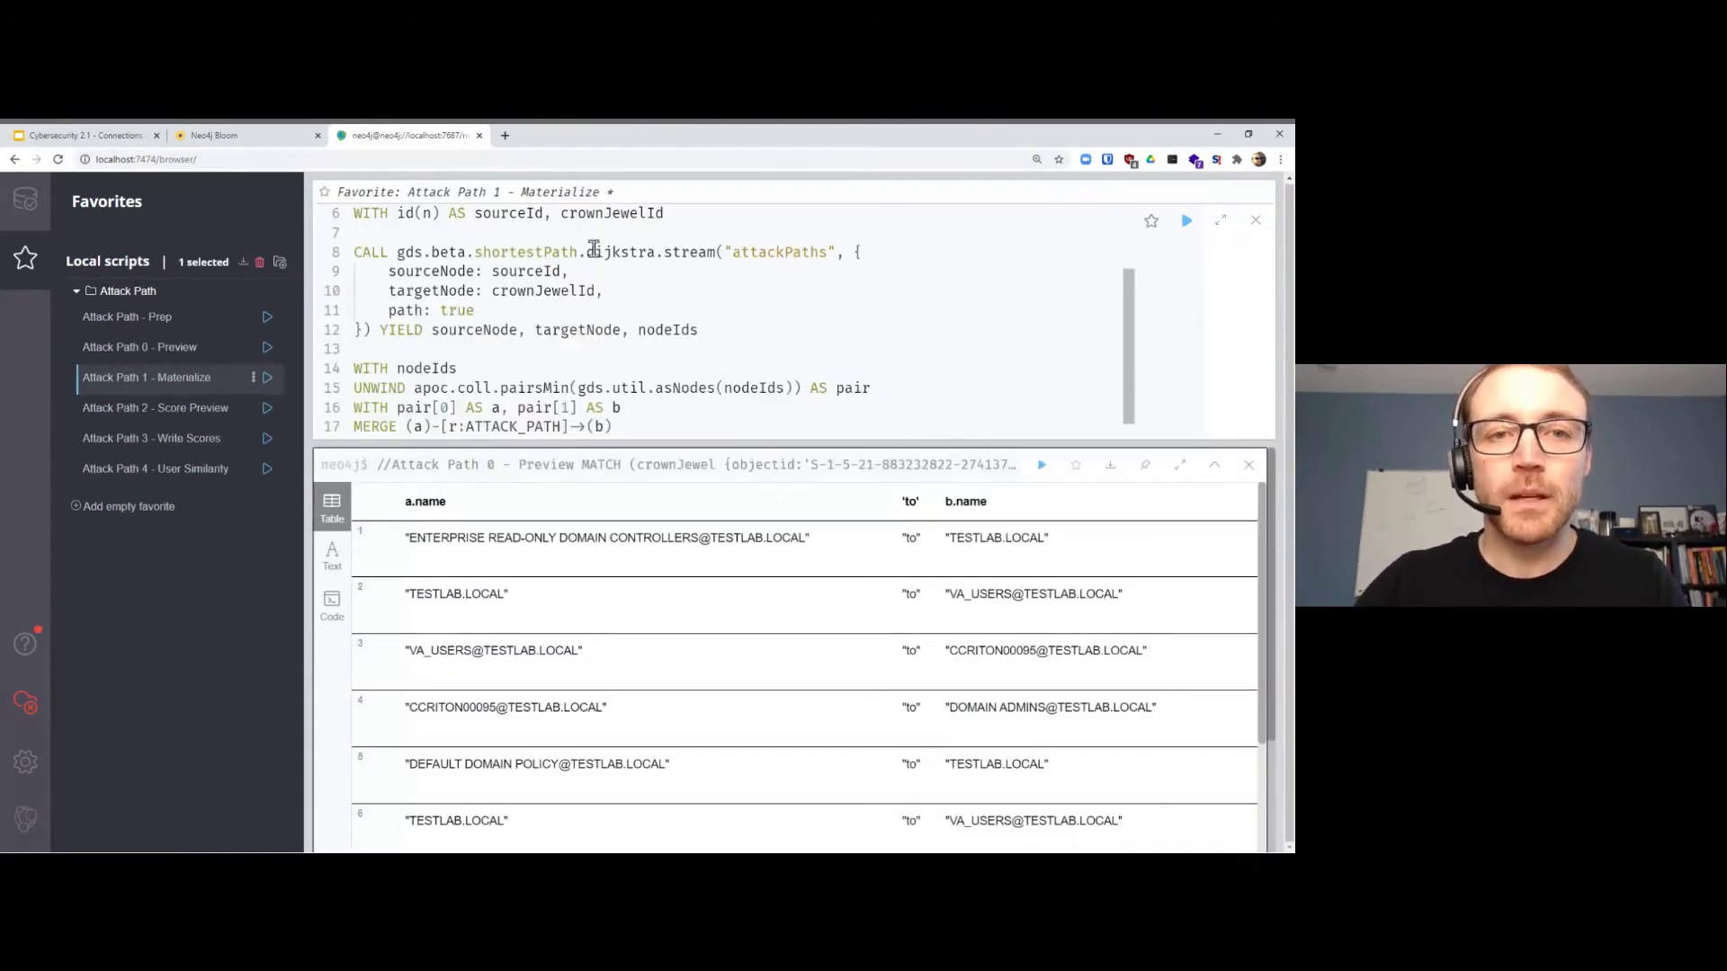
click(605, 311)
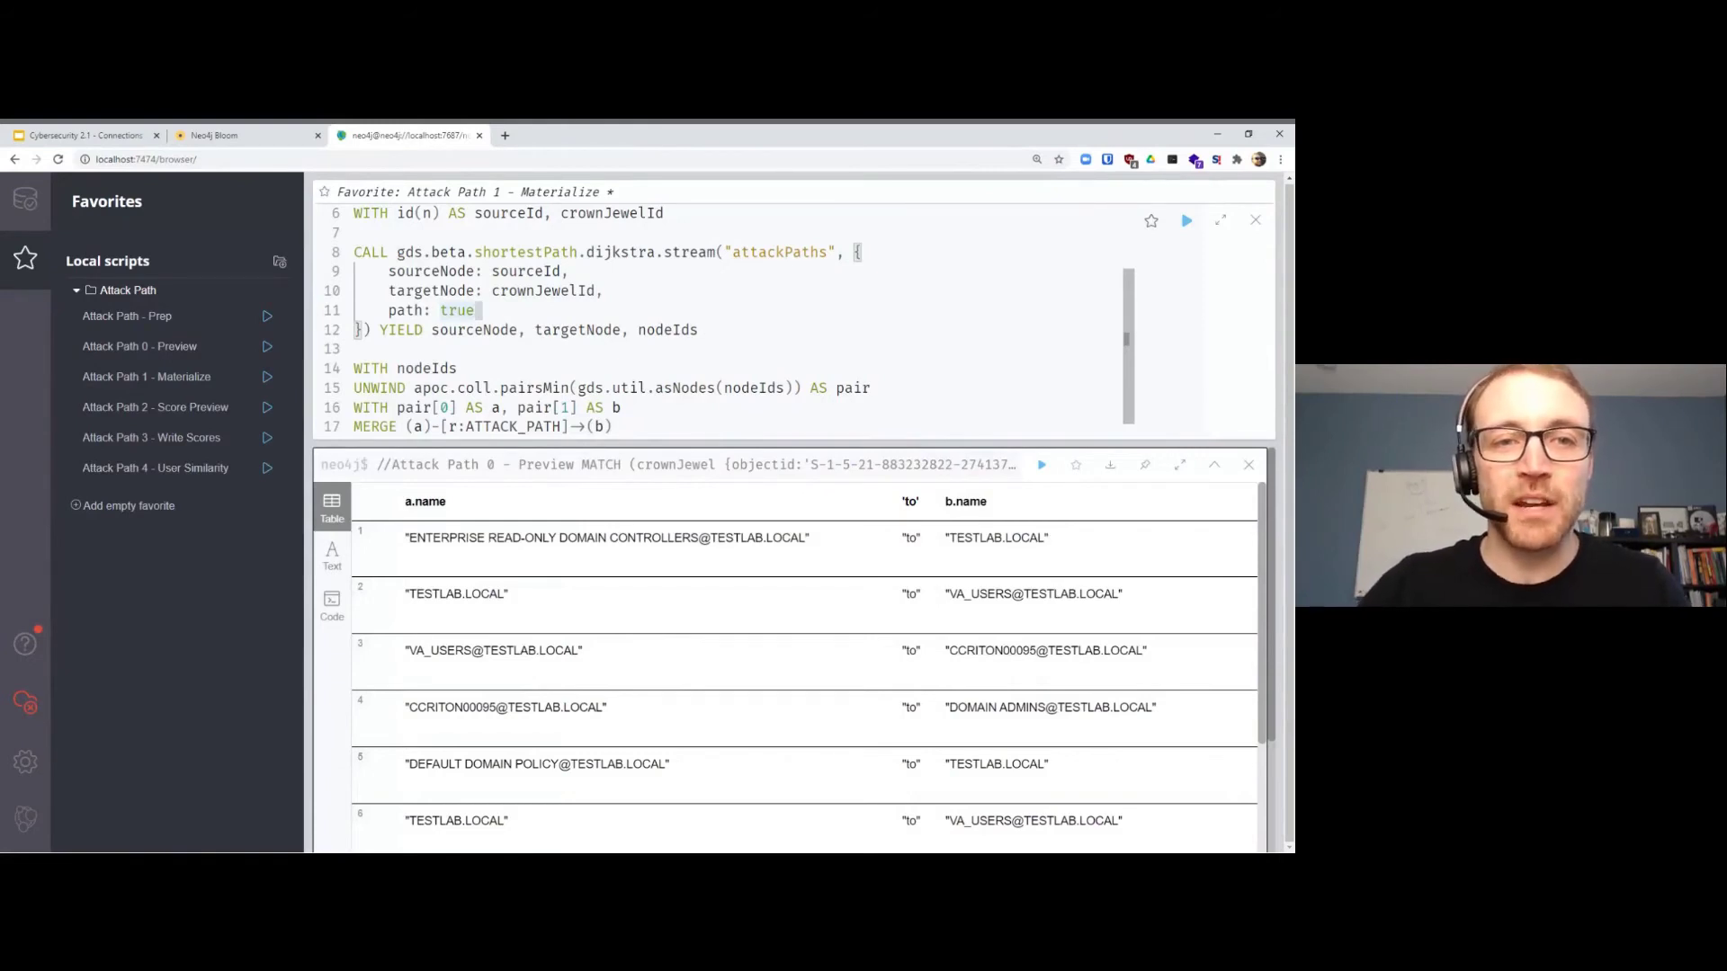
scroll(401, 400, down, 1)
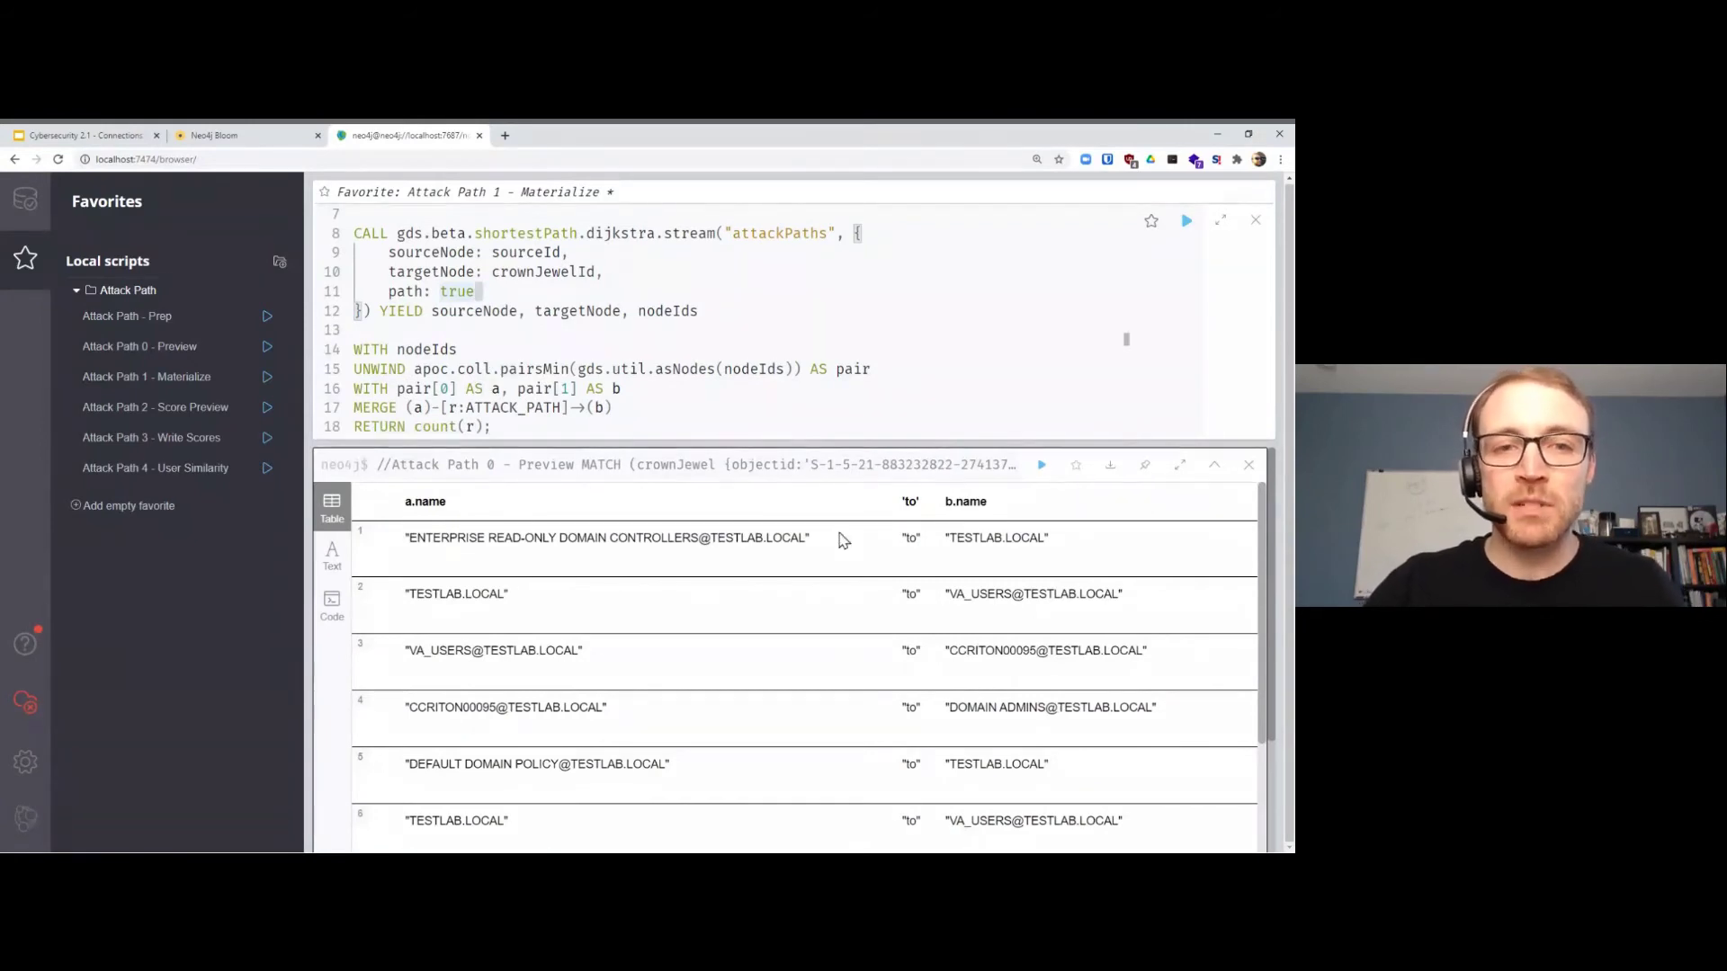
drag(405, 408, 615, 408)
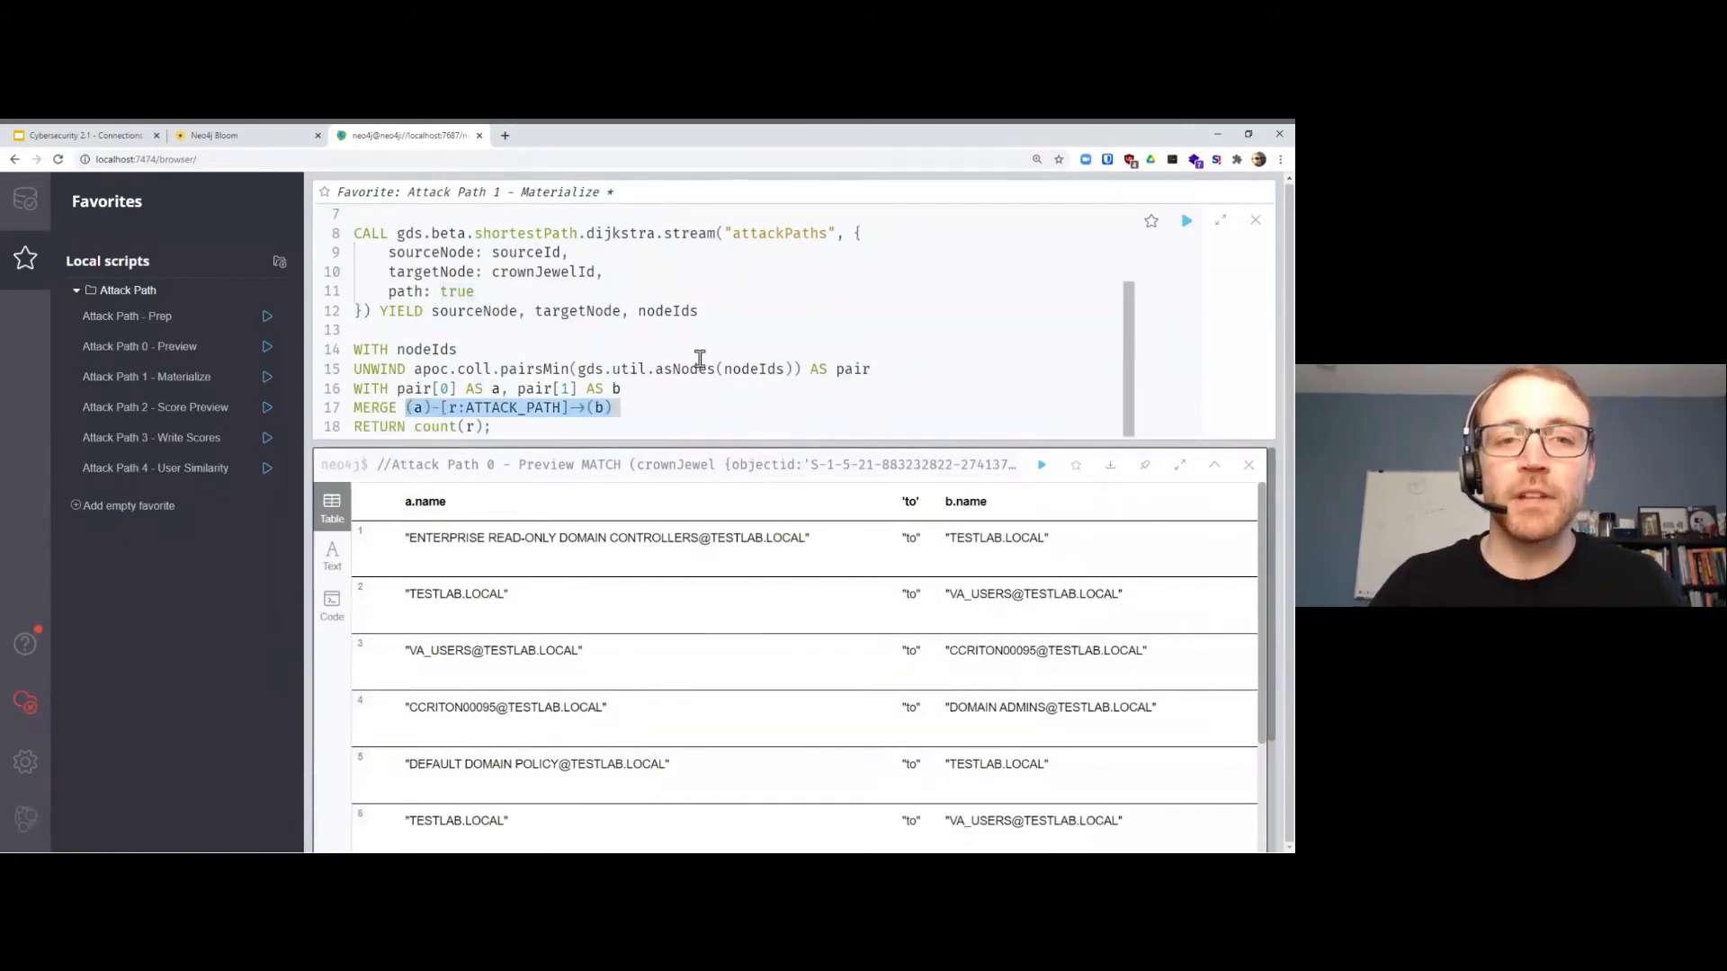
click(1188, 226)
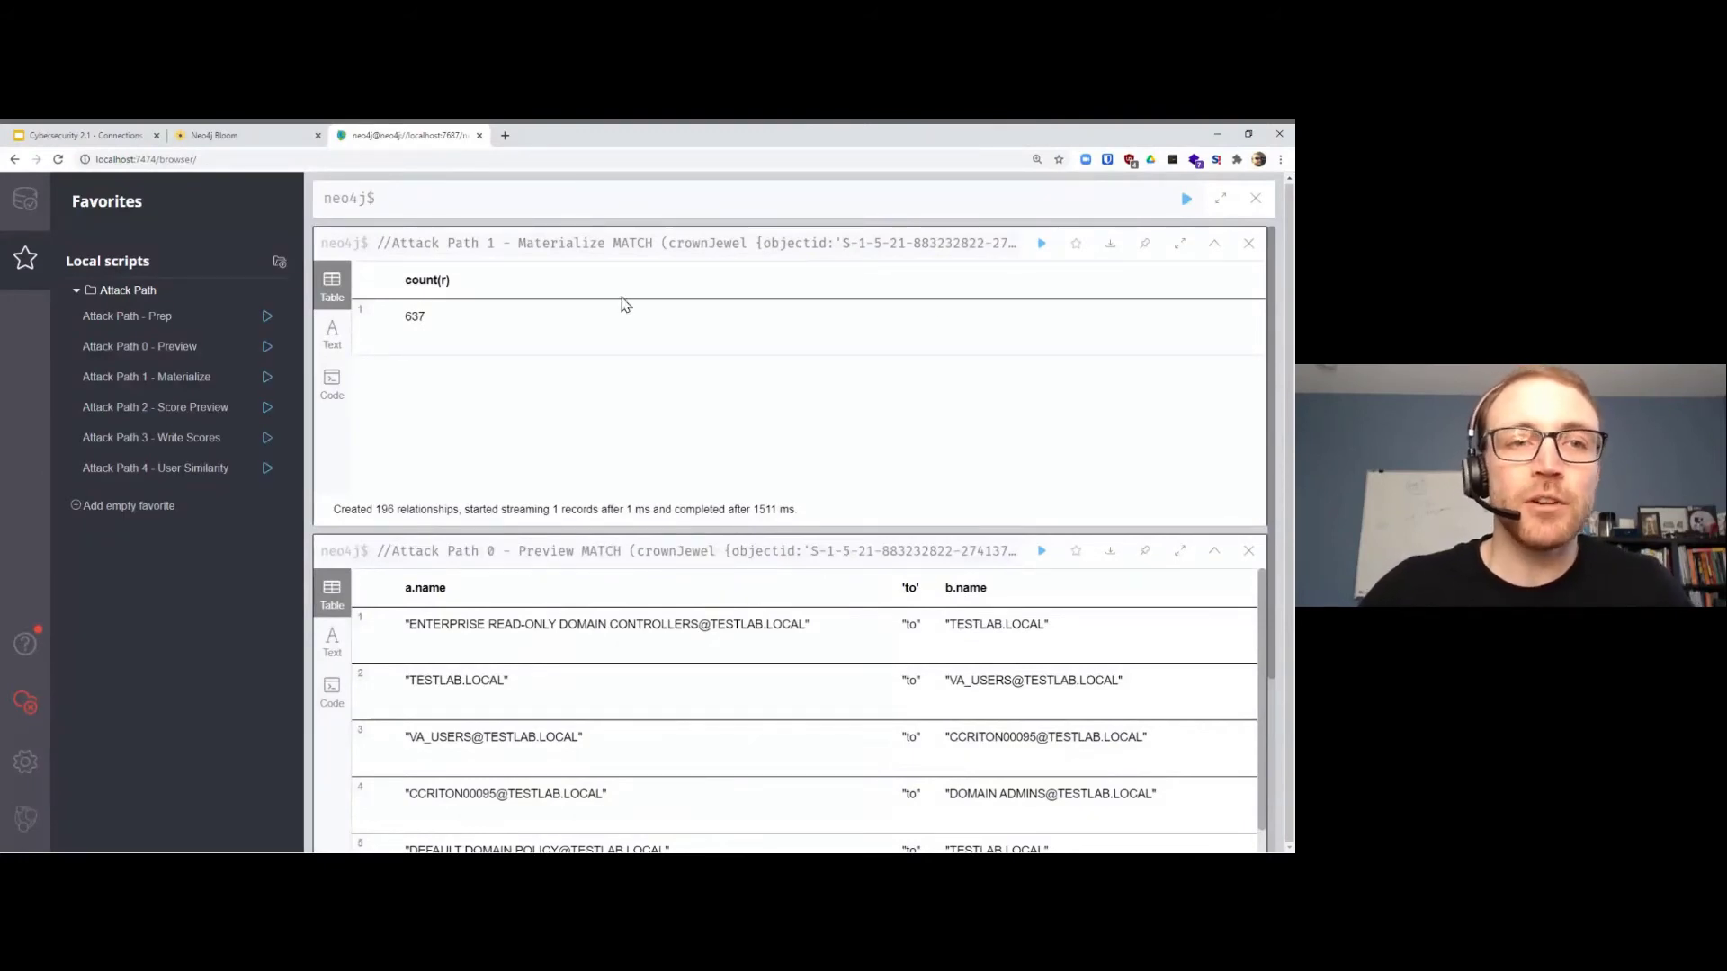
click(310, 139)
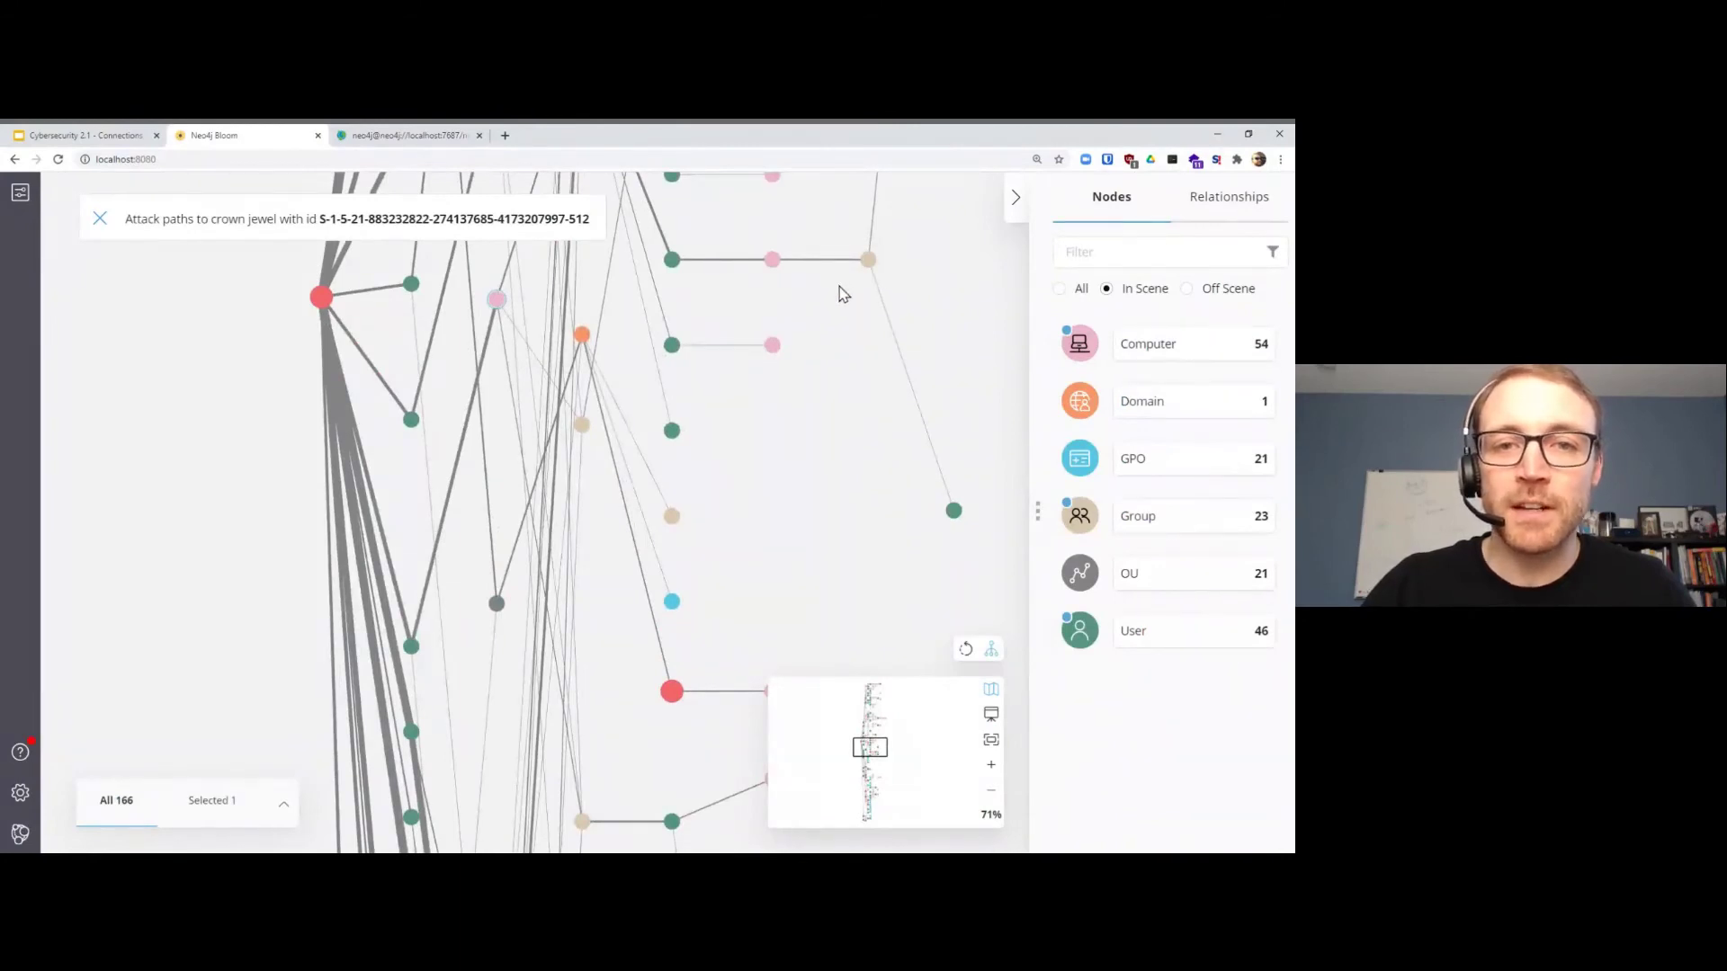
drag(838, 286, 815, 498)
scroll(722, 474, up, 5)
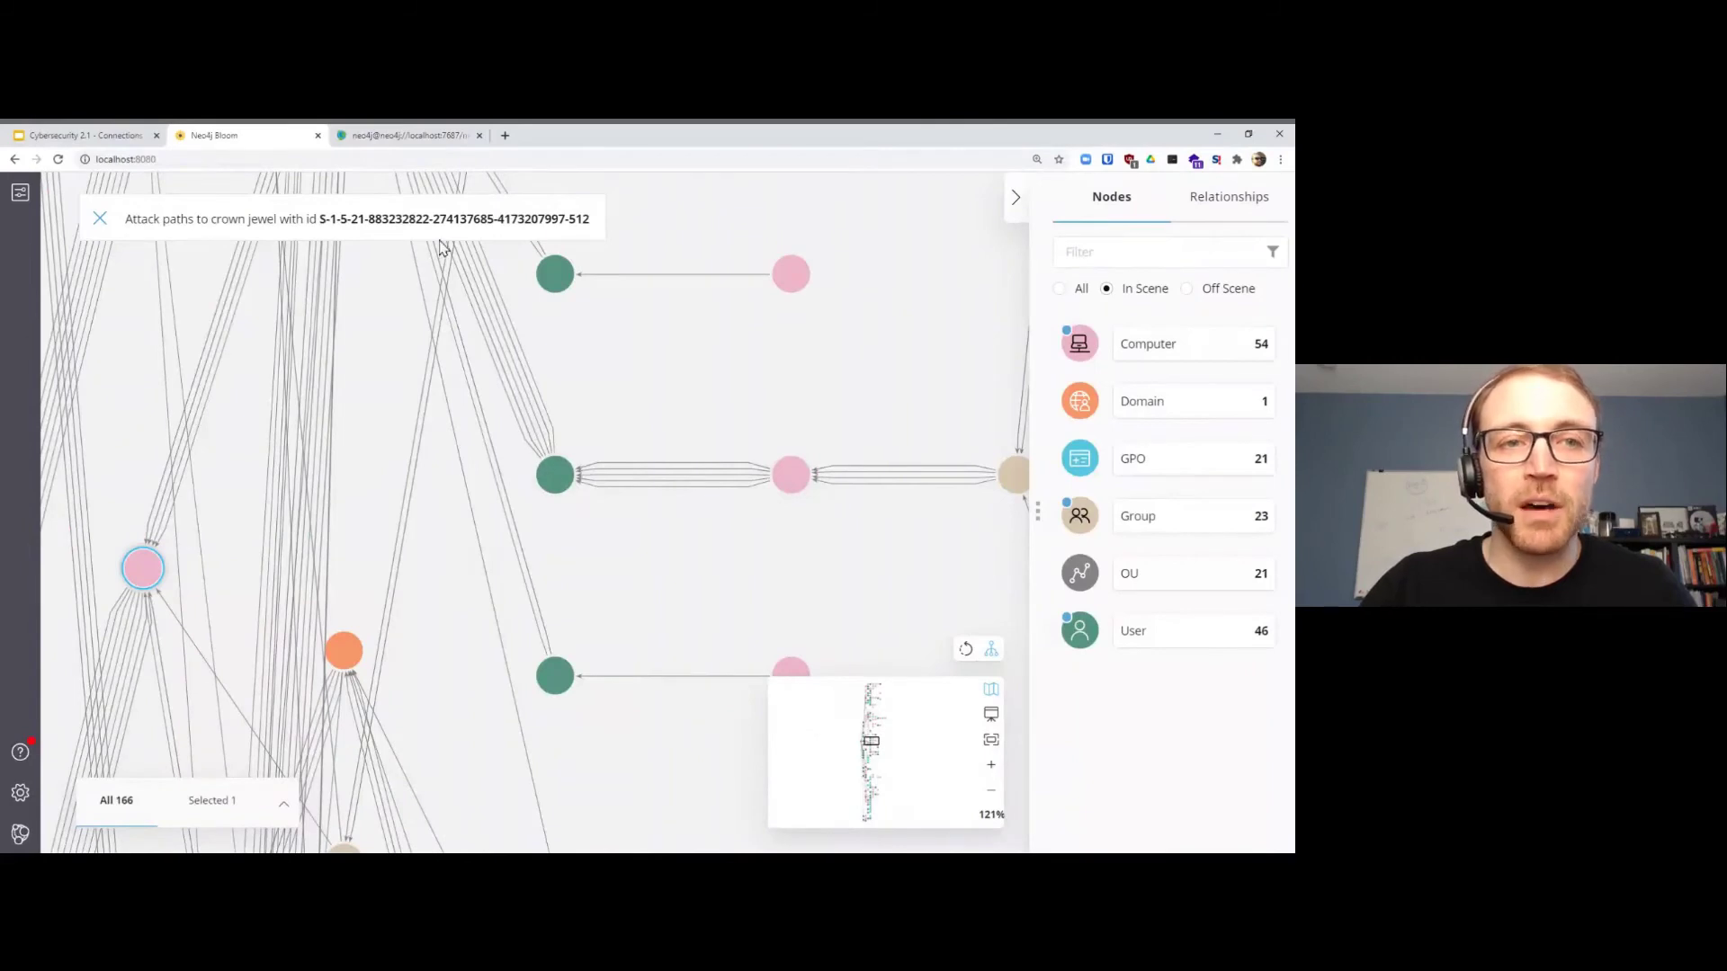
Step: Load 'Attack Path 2 - Score Preview' and point out its node query, ATTACK_PATH type and betweenness algorithm
click(412, 136)
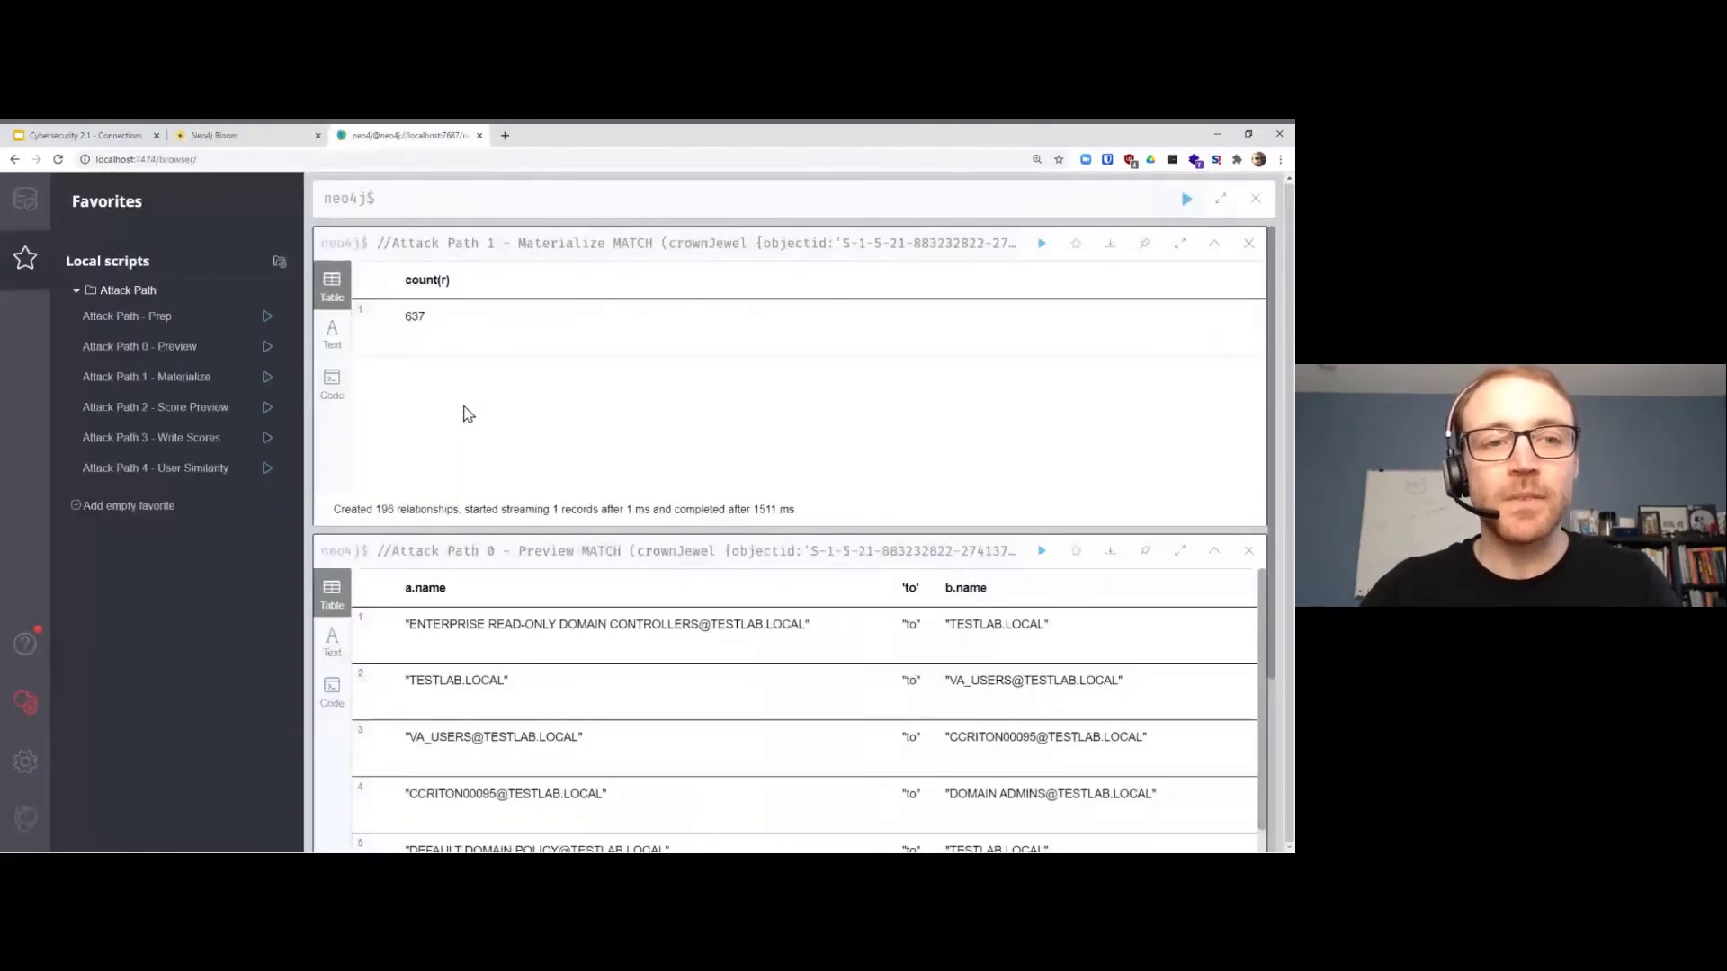
click(200, 409)
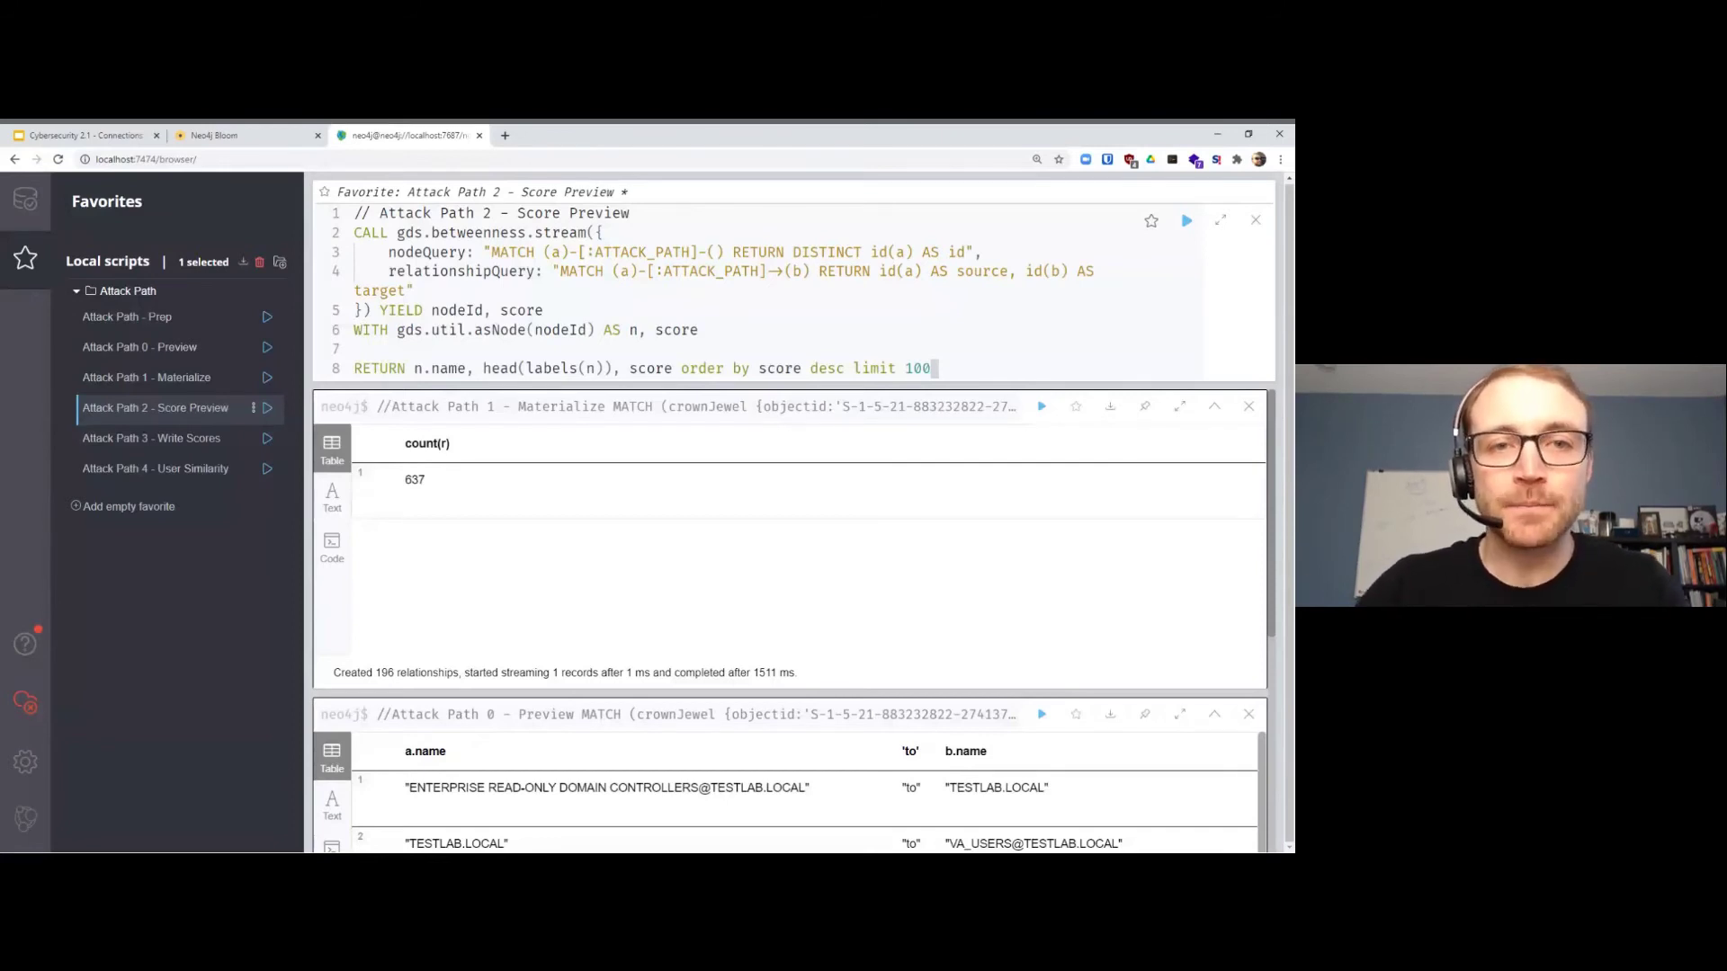
drag(492, 252, 966, 251)
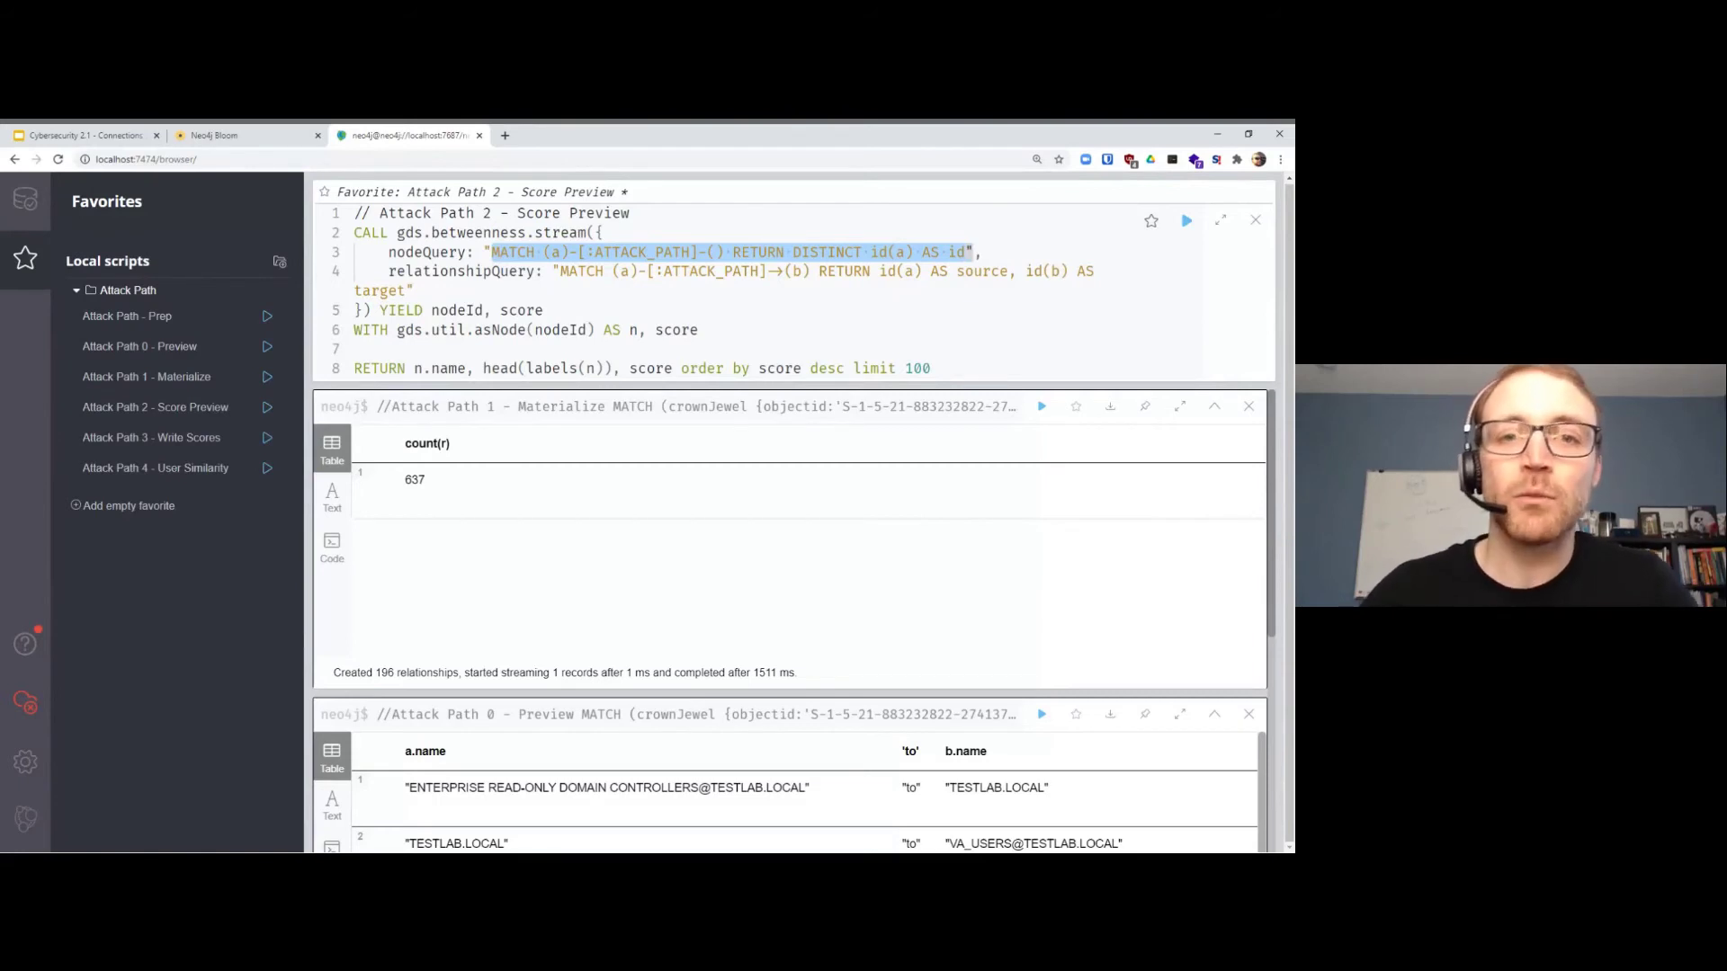
double_click(712, 271)
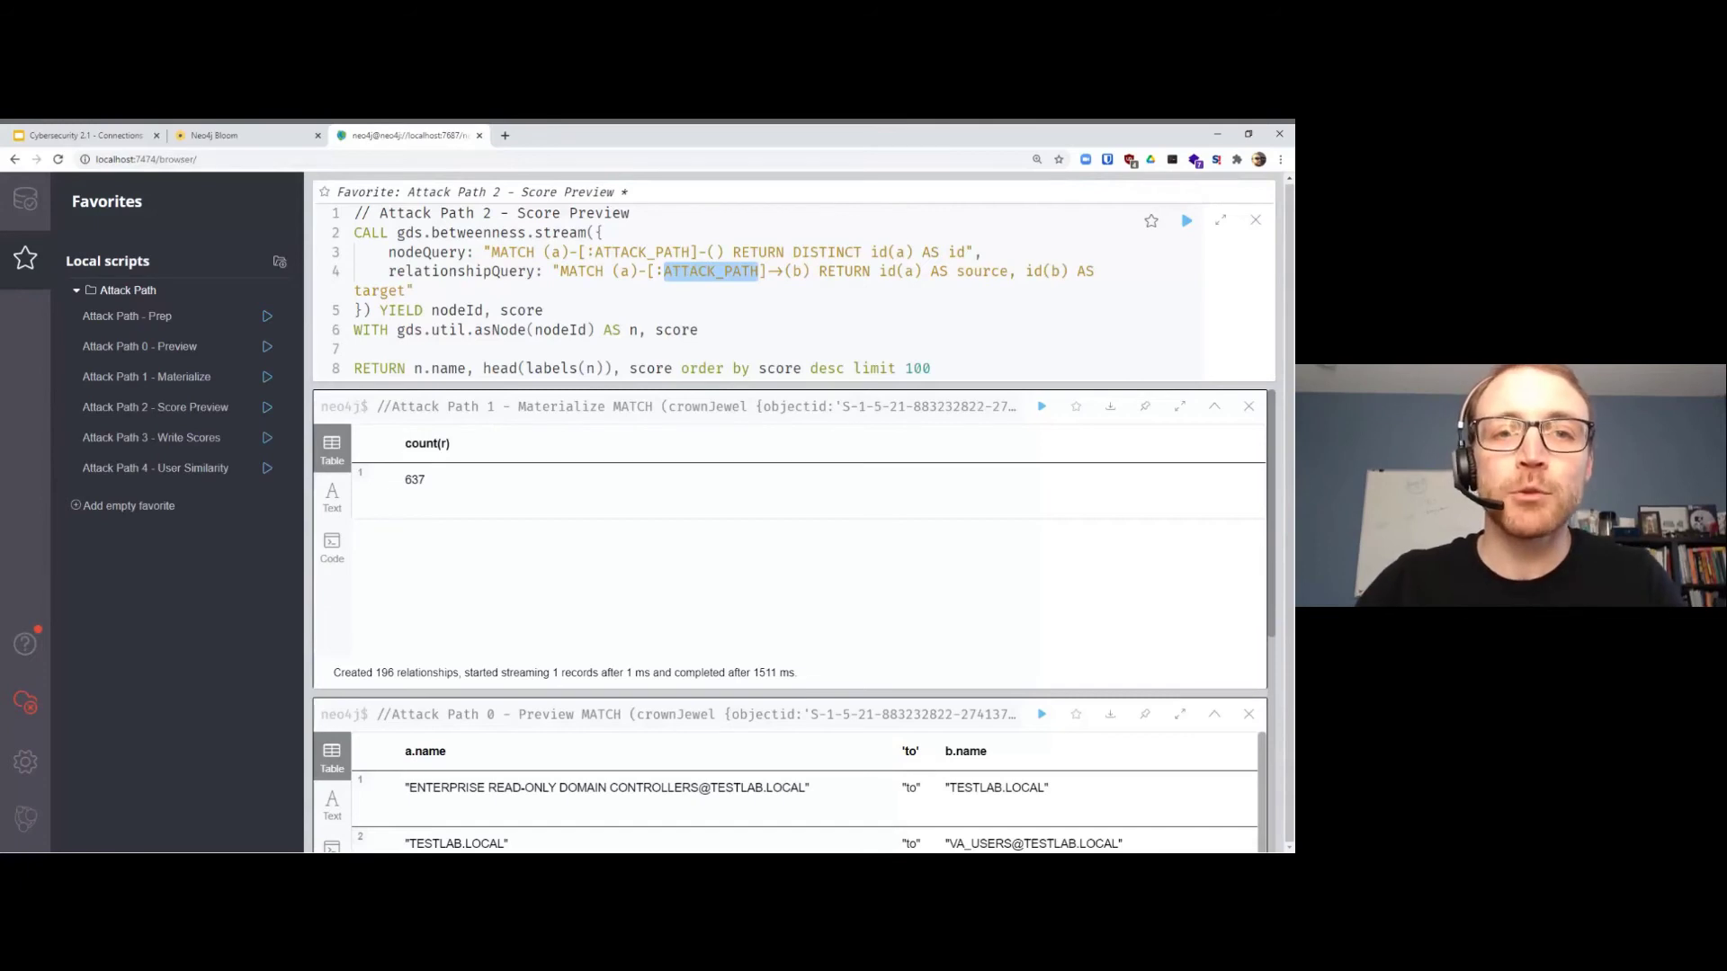
double_click(480, 232)
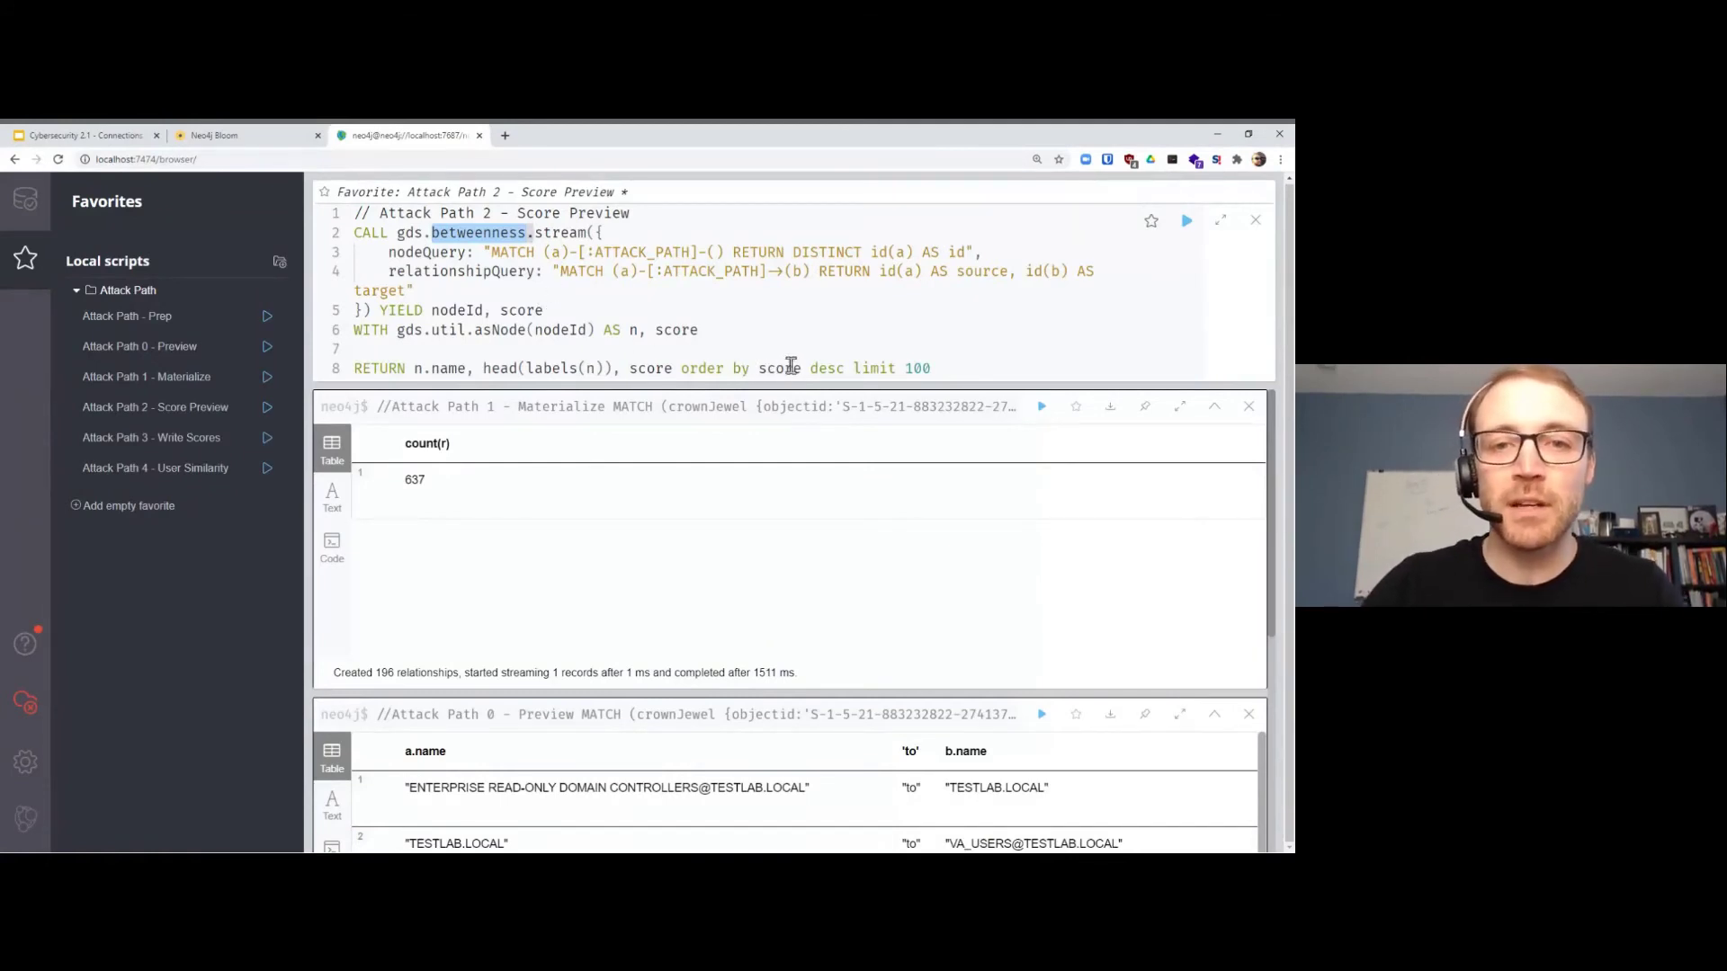
click(804, 369)
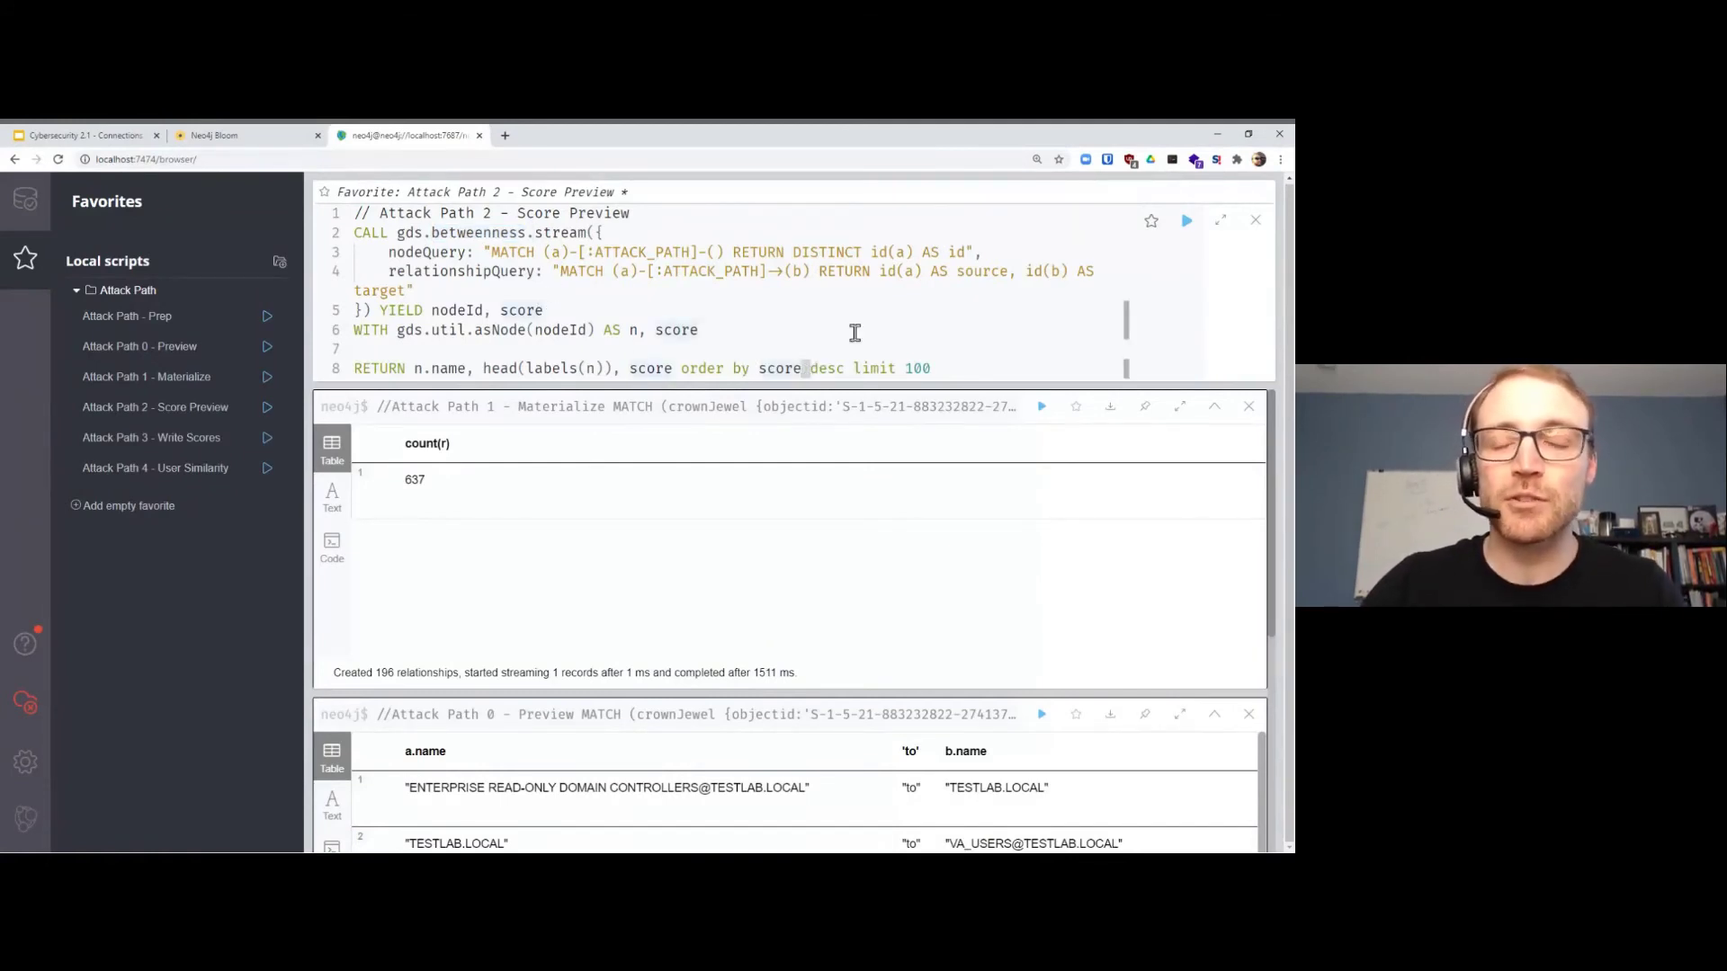
click(1185, 222)
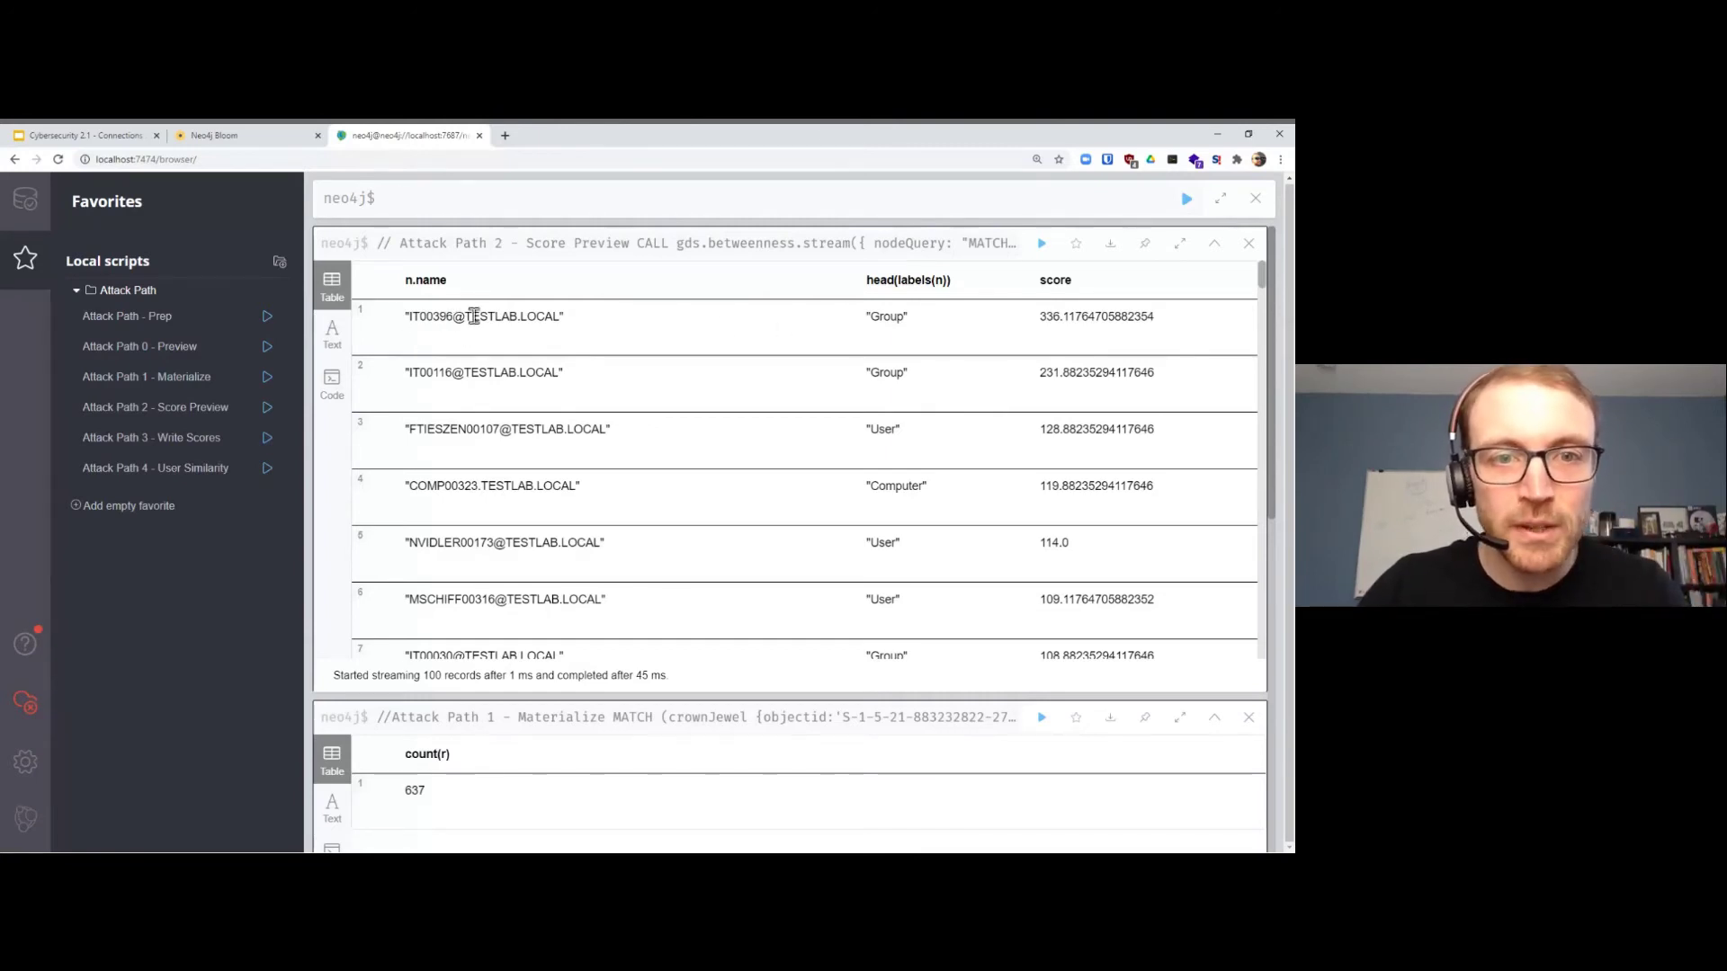
triple_click(445, 374)
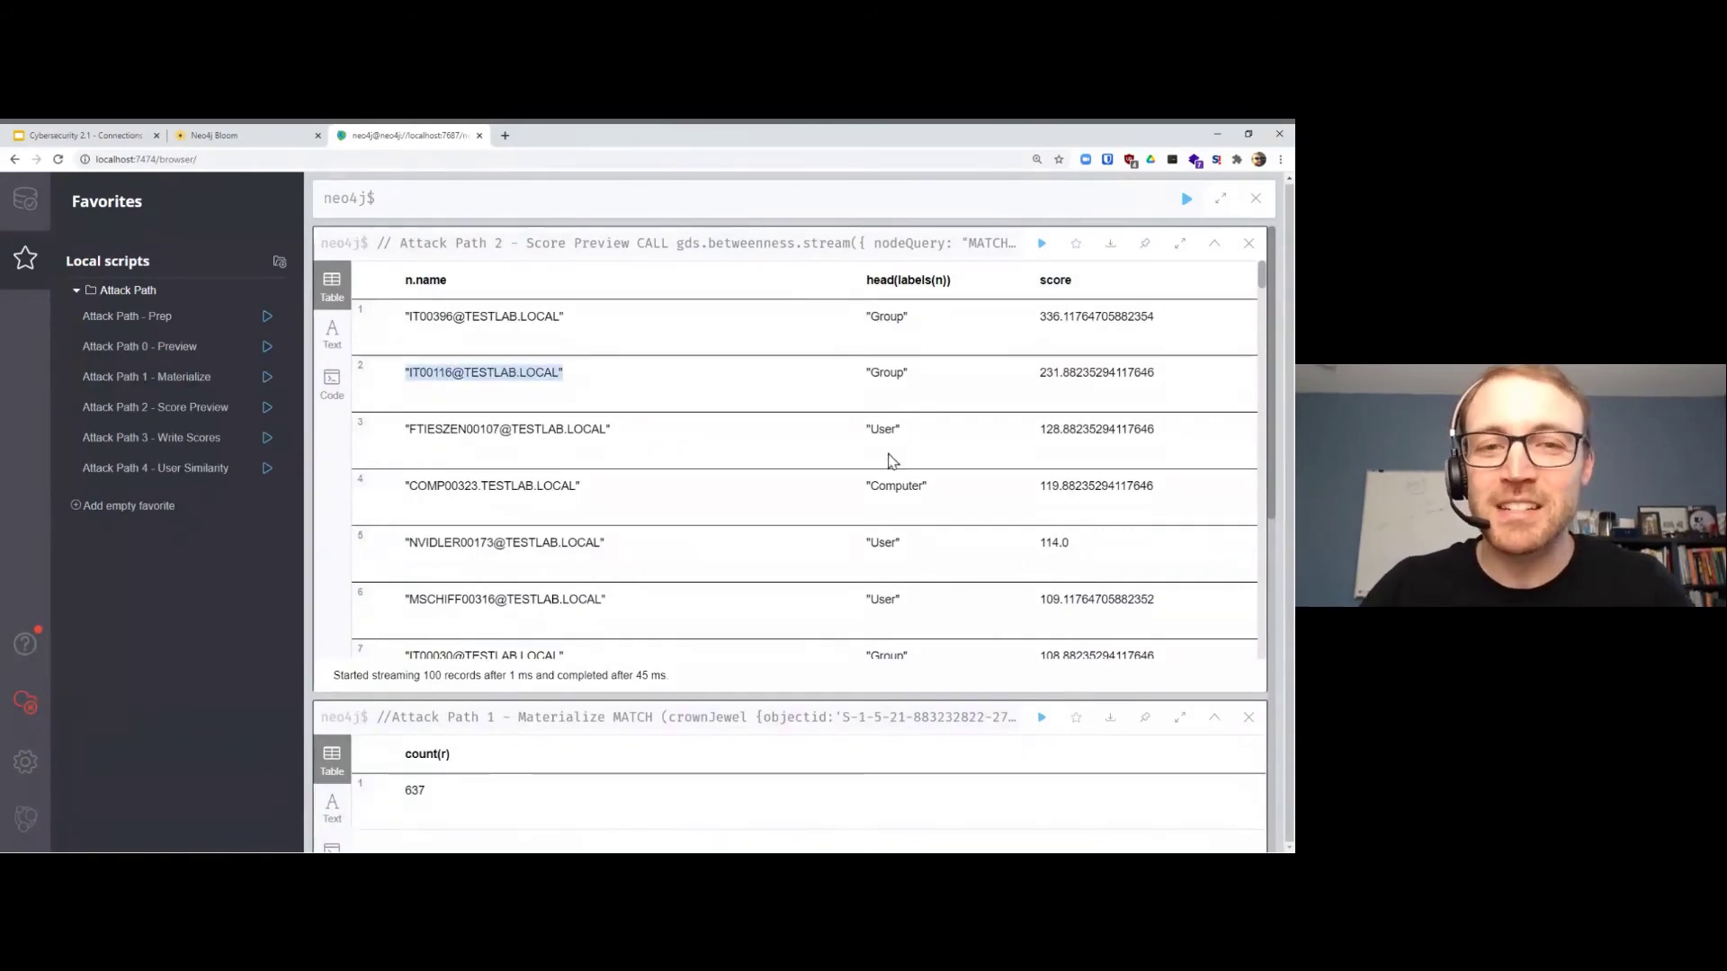
click(884, 430)
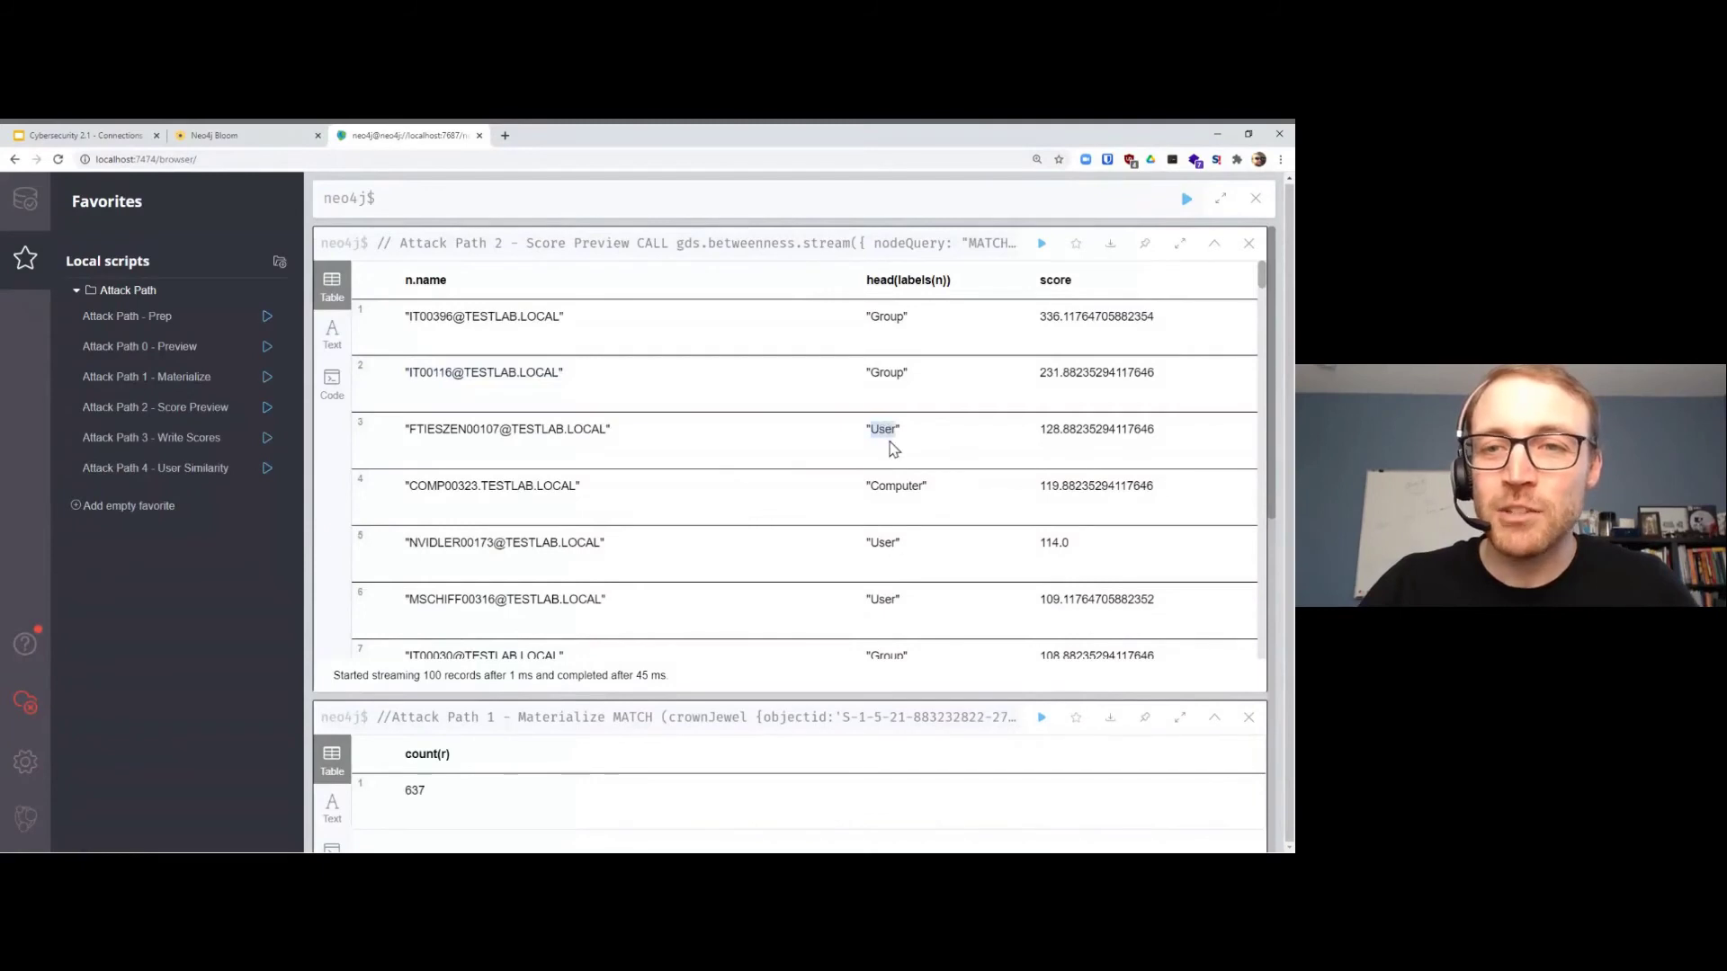
double_click(445, 431)
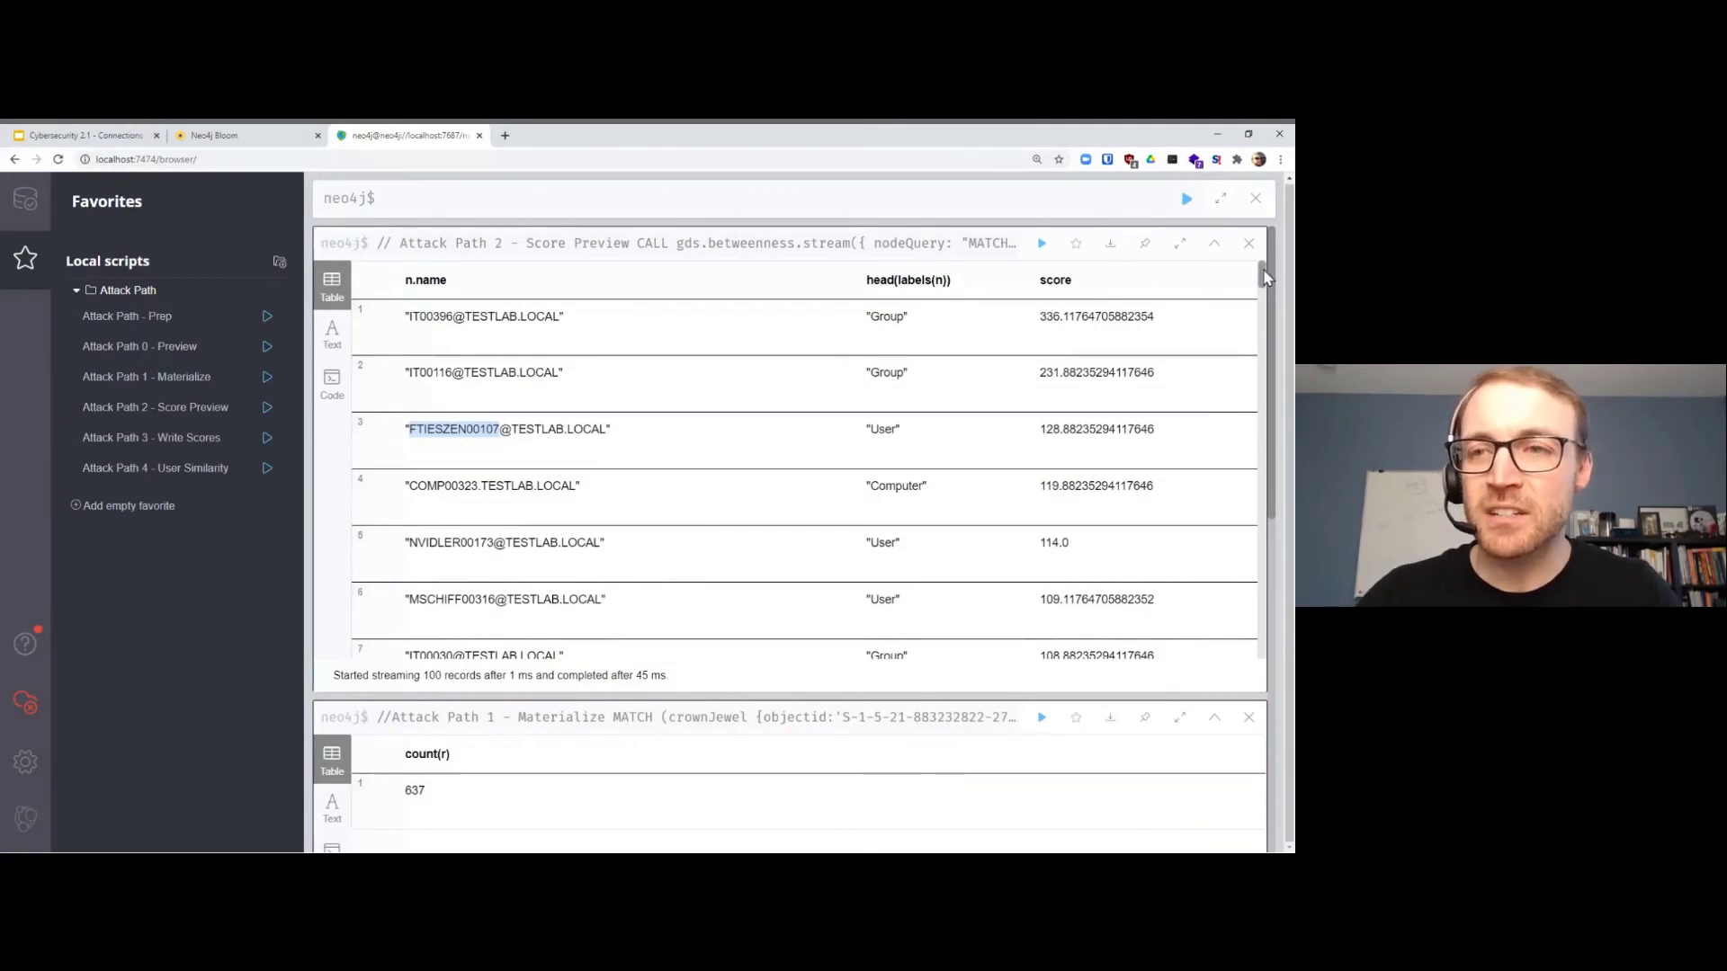
drag(1269, 278, 1269, 649)
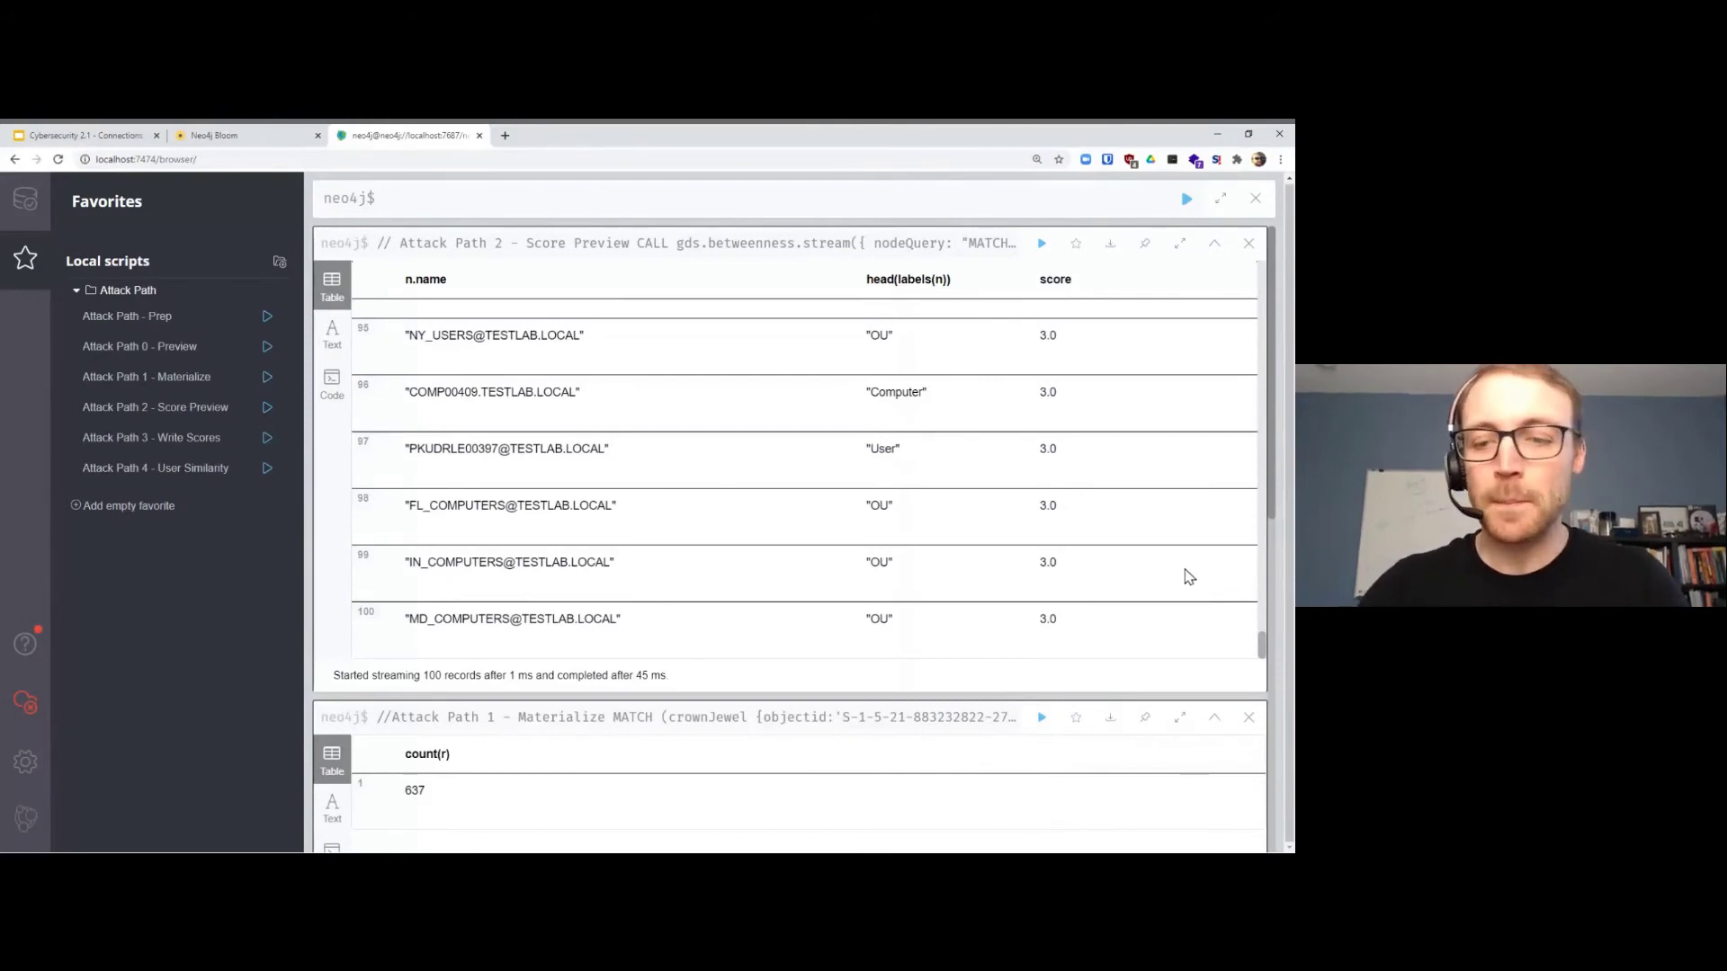
scroll(1187, 576, up, 15)
scroll(1186, 578, up, 15)
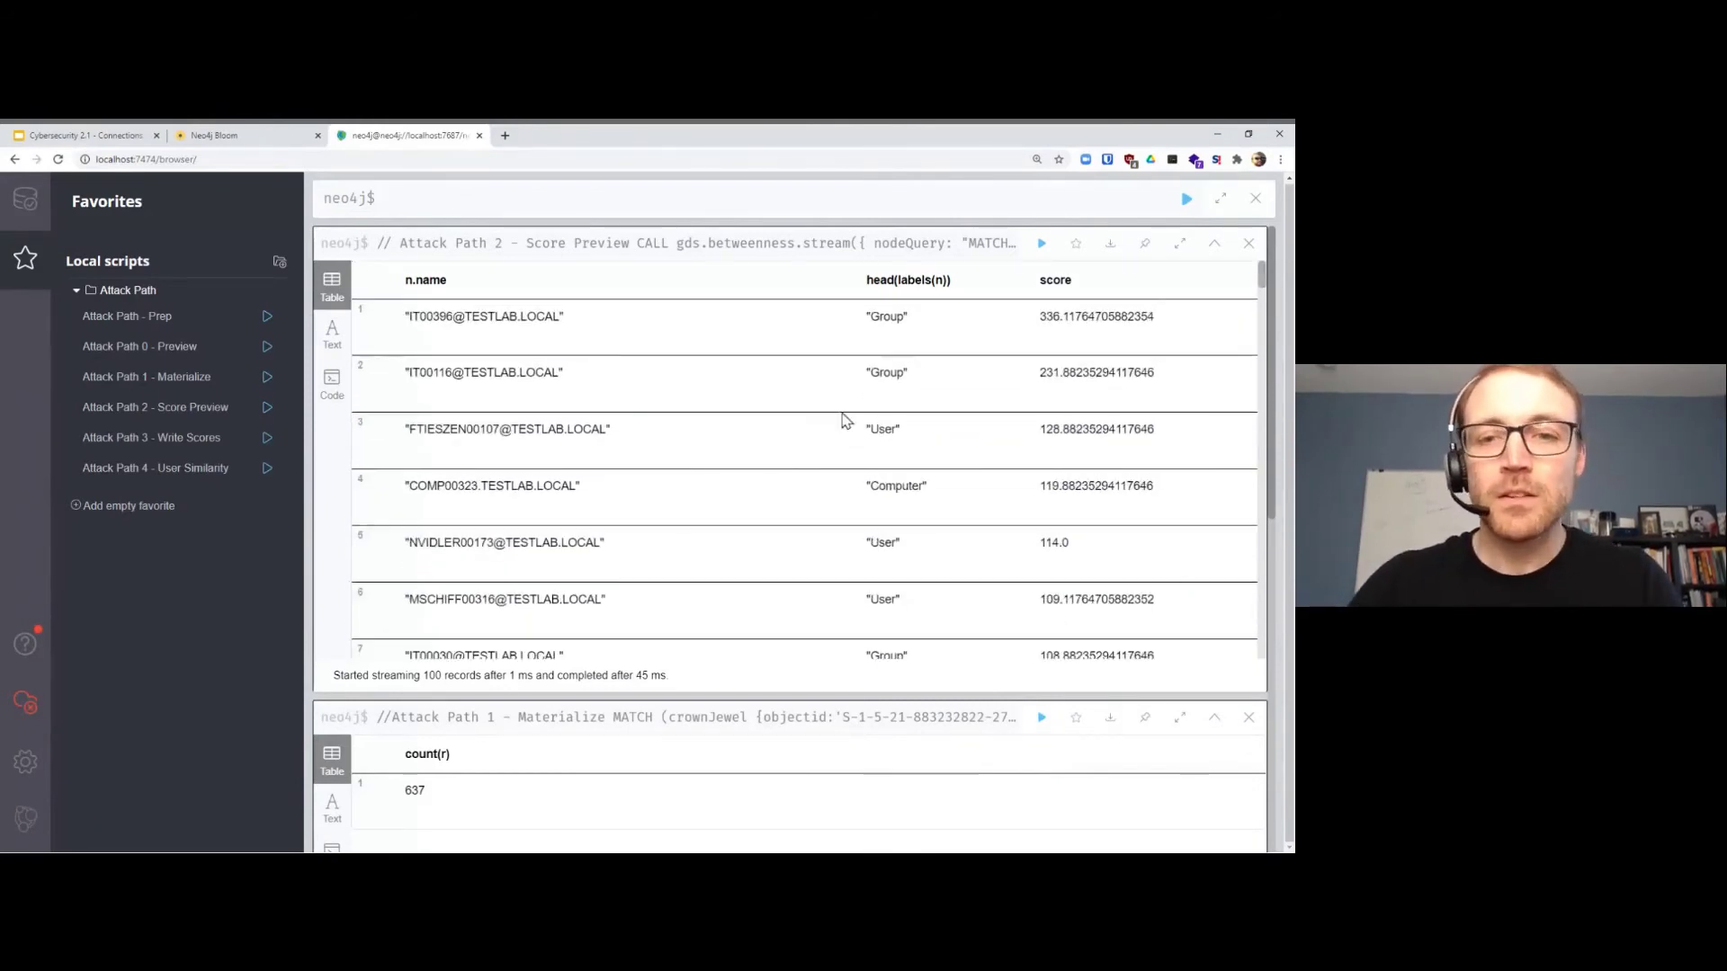
double_click(1049, 541)
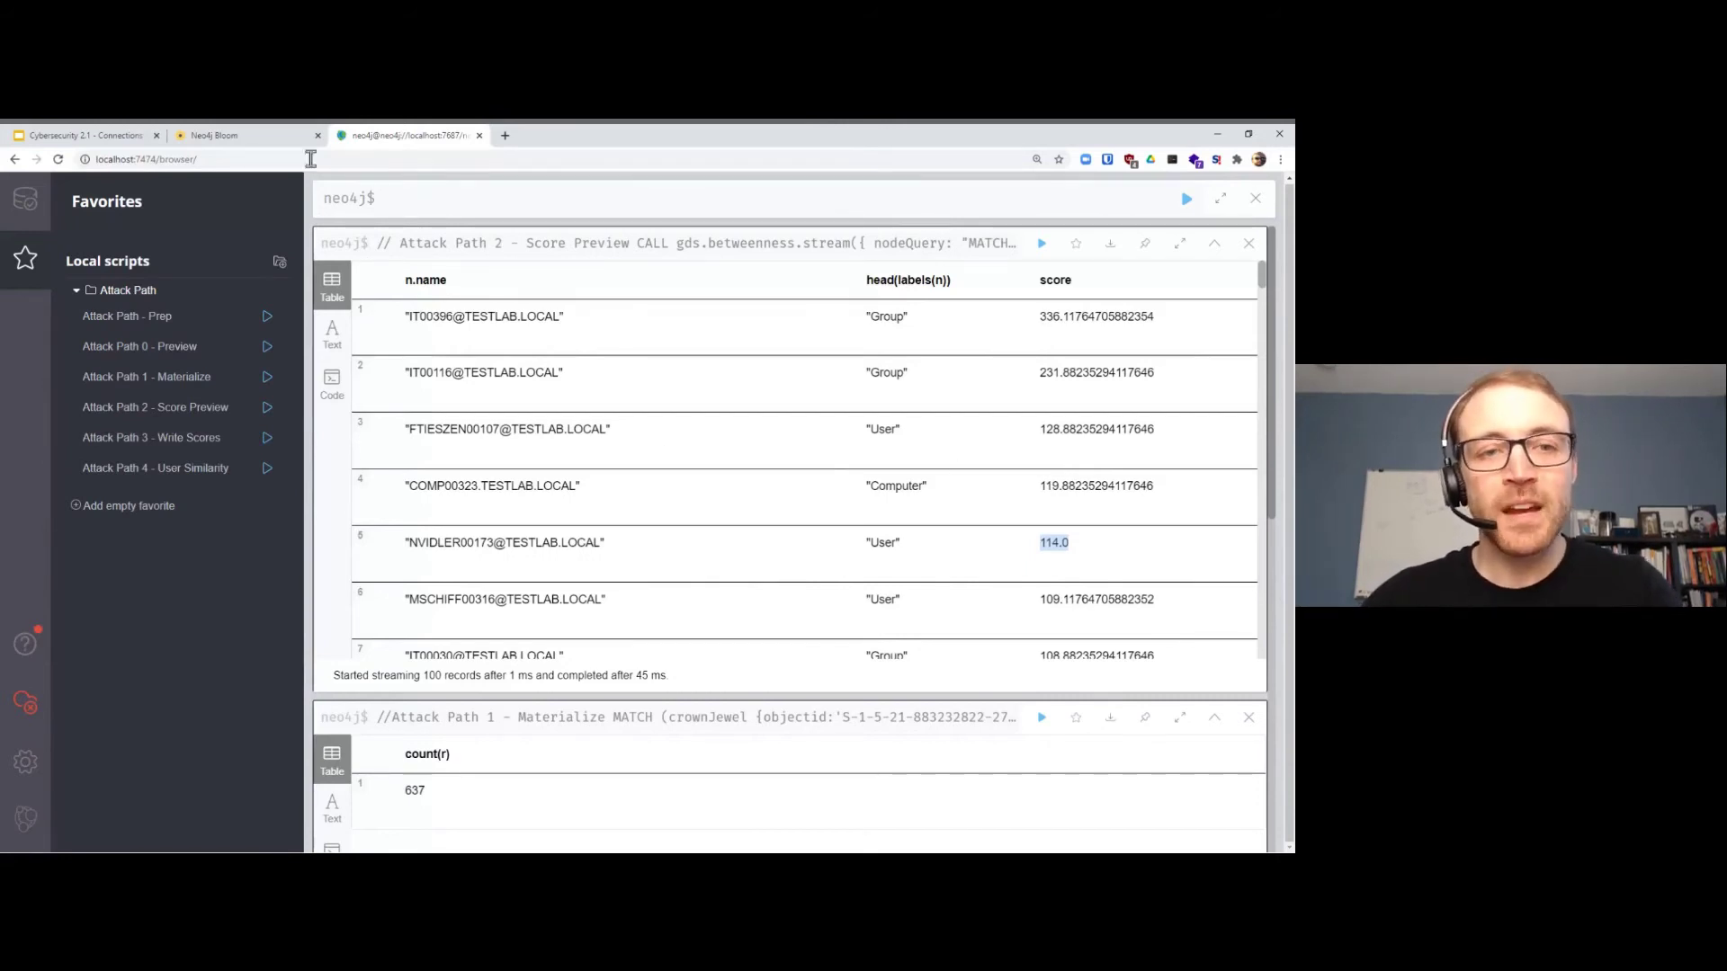
Step: Switch to the Neo4j Bloom tab showing the attack-path graph
click(243, 135)
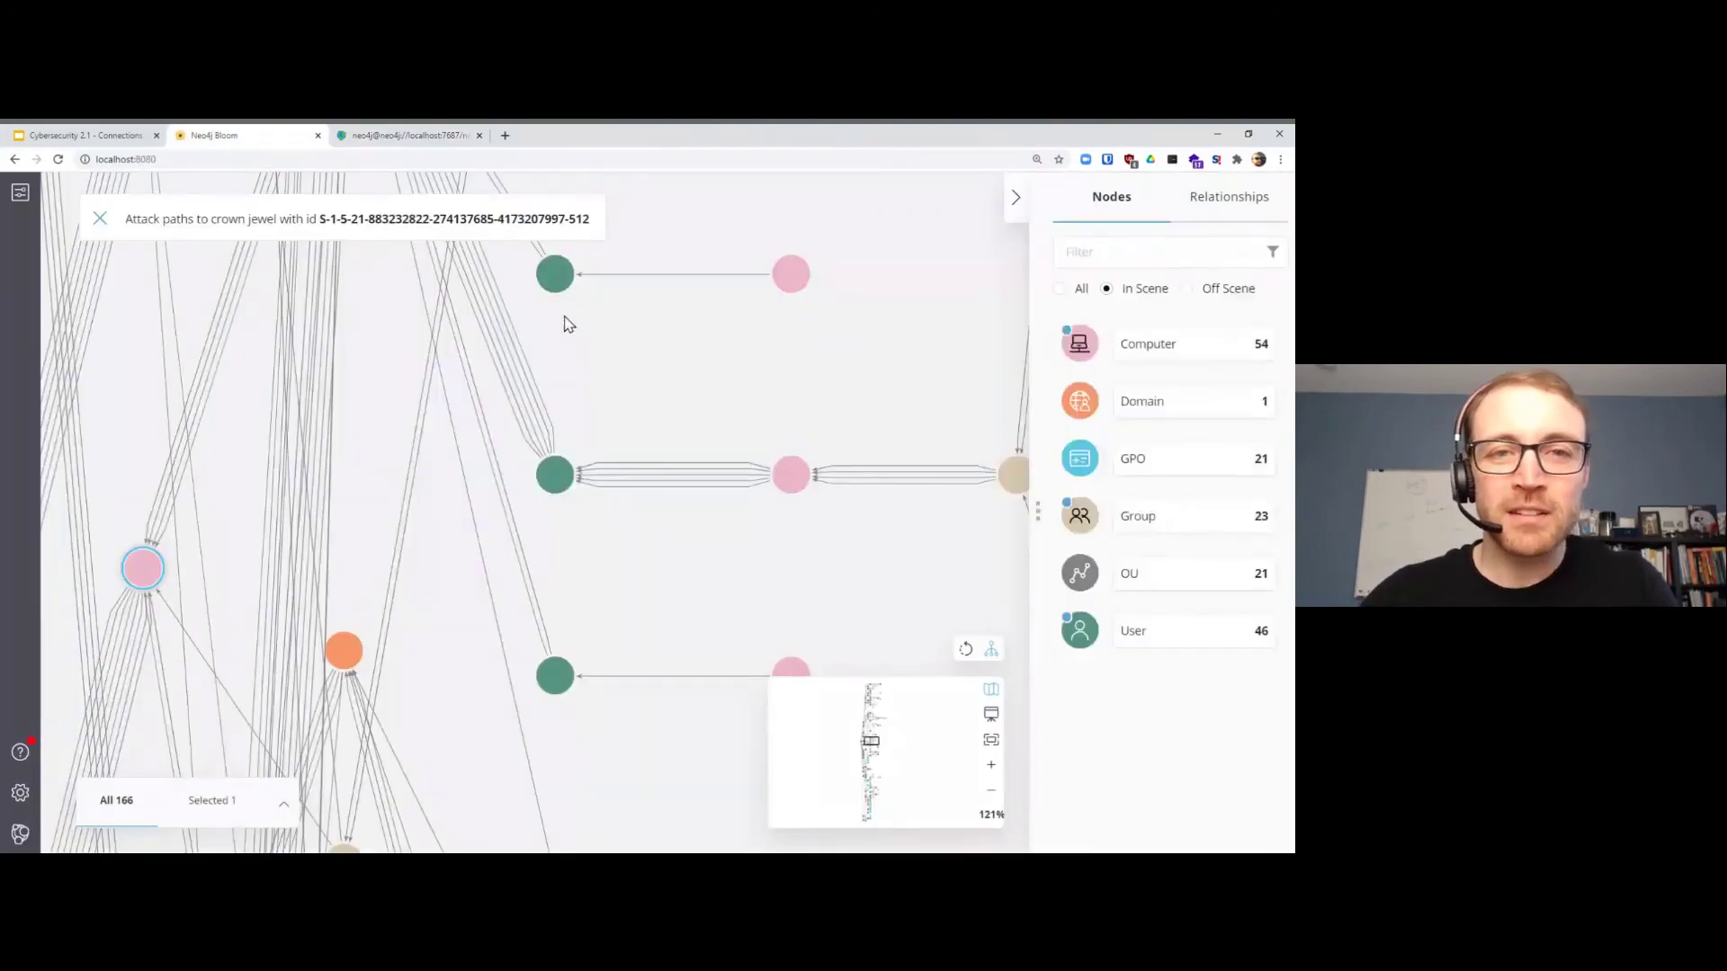
scroll(566, 323, up, 3)
scroll(590, 367, down, 5)
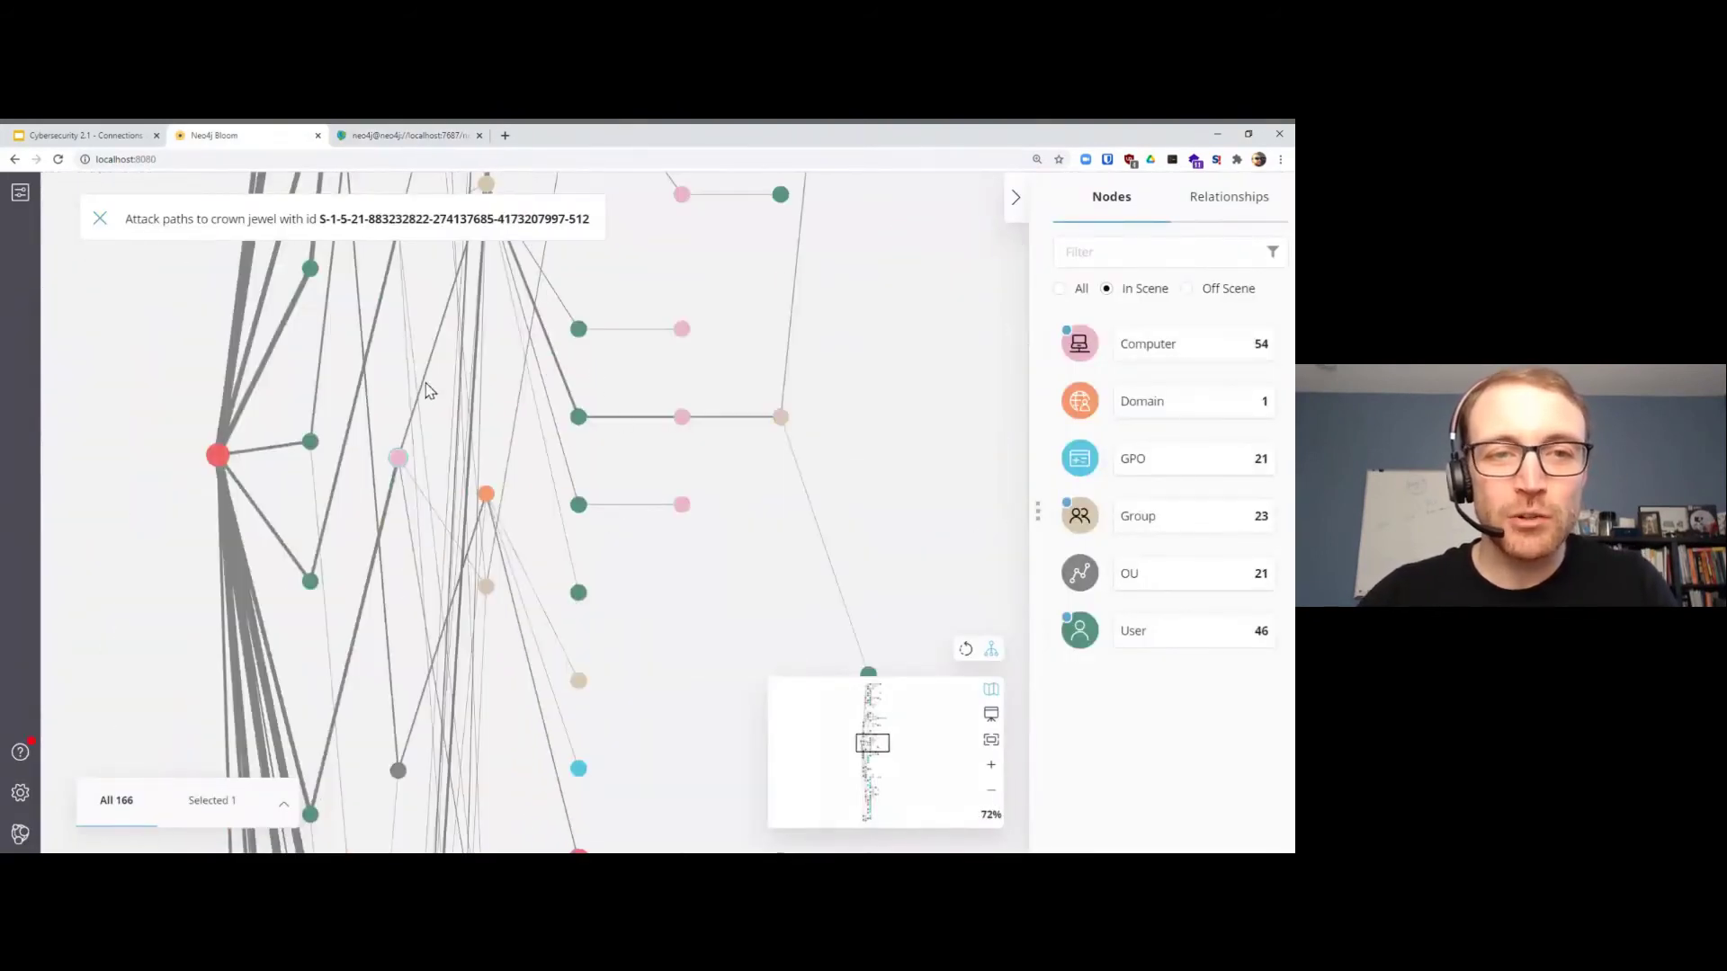
scroll(582, 446, down, 10)
scroll(587, 317, up, 5)
scroll(567, 351, up, 5)
scroll(540, 404, up, 5)
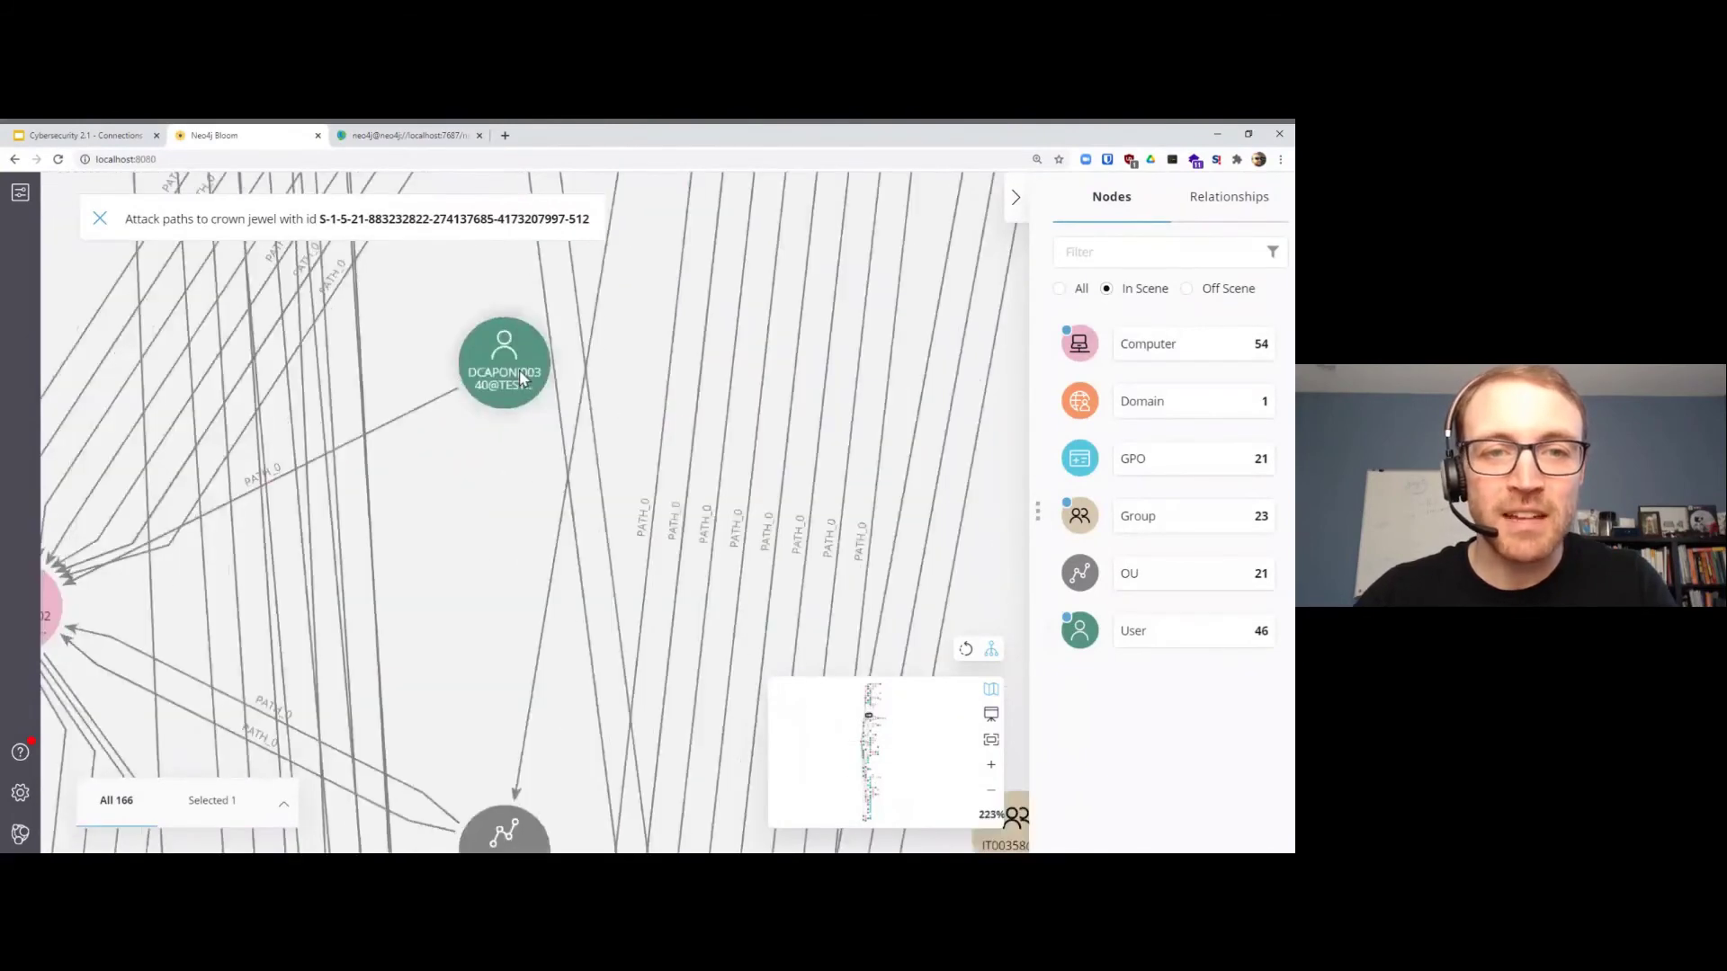
scroll(534, 424, down, 2)
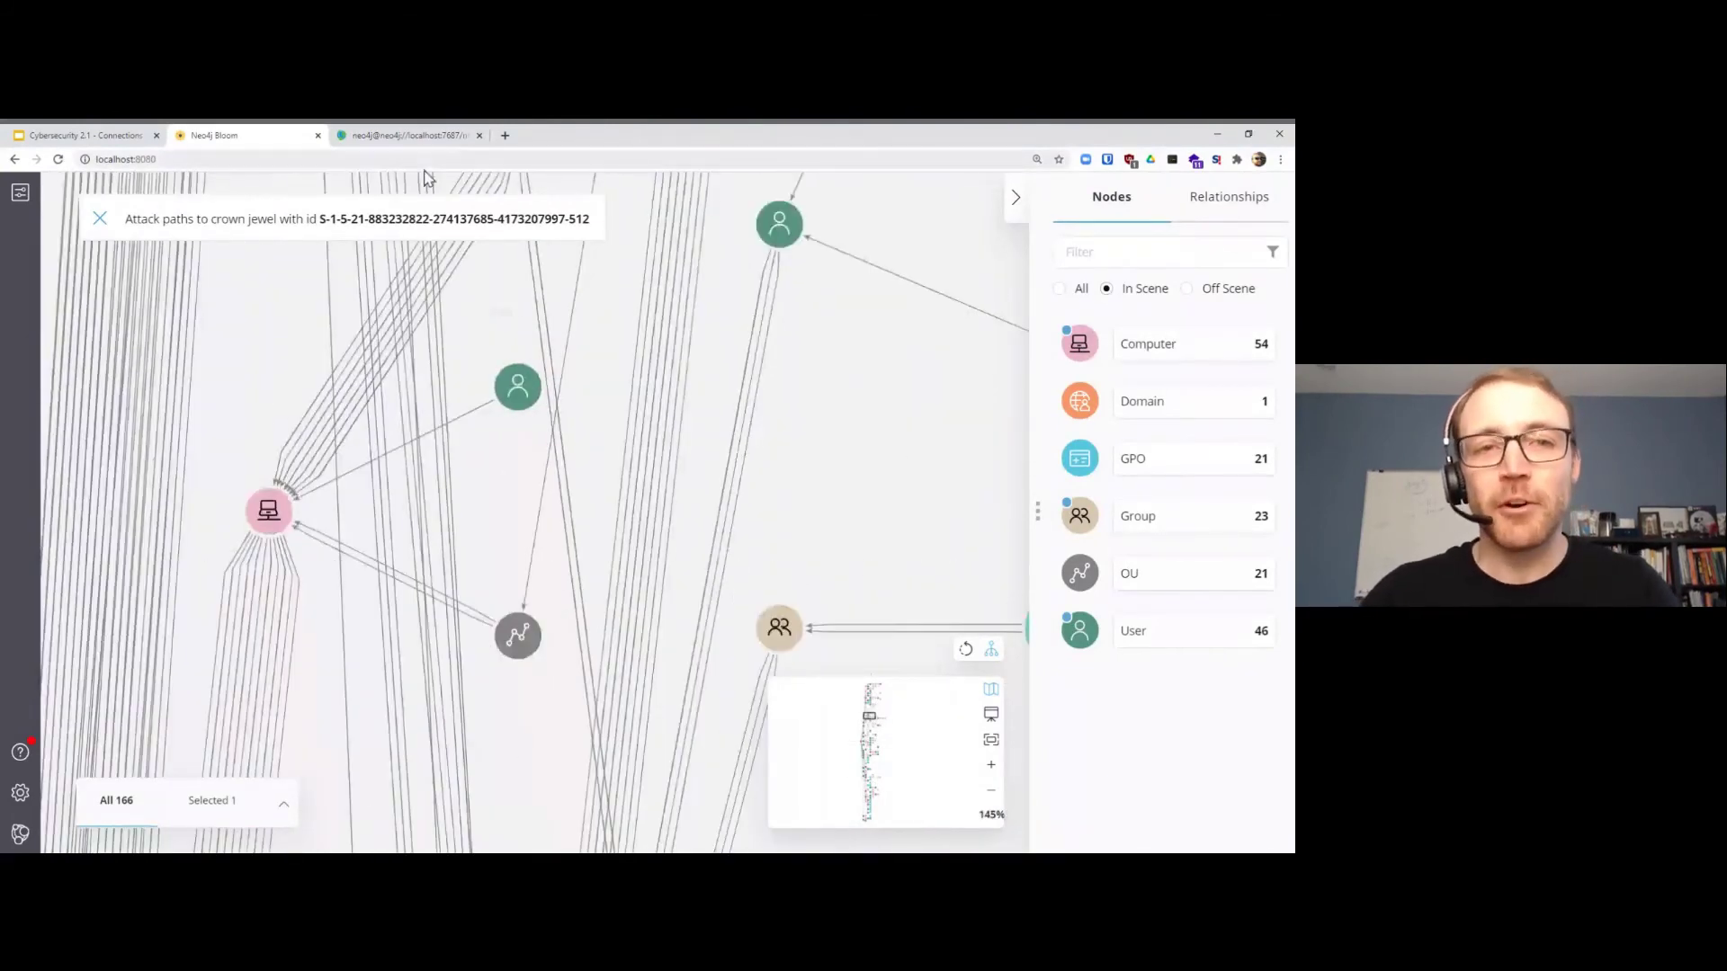
scroll(470, 390, down, 4)
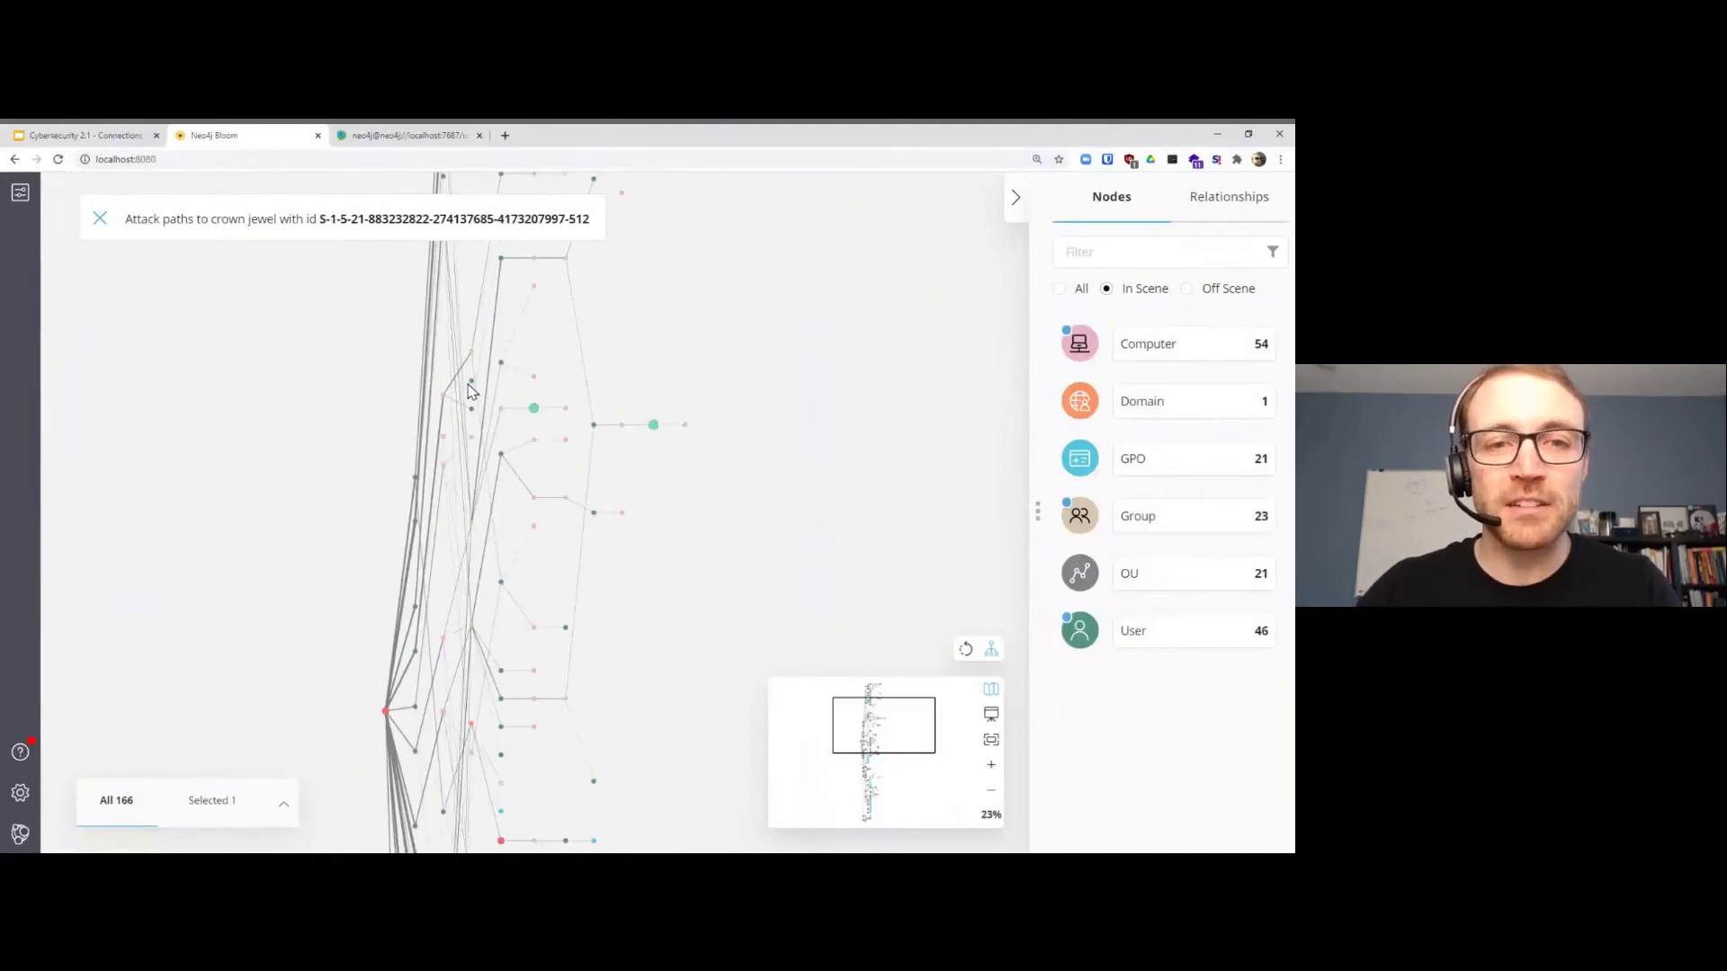
scroll(470, 390, down, 4)
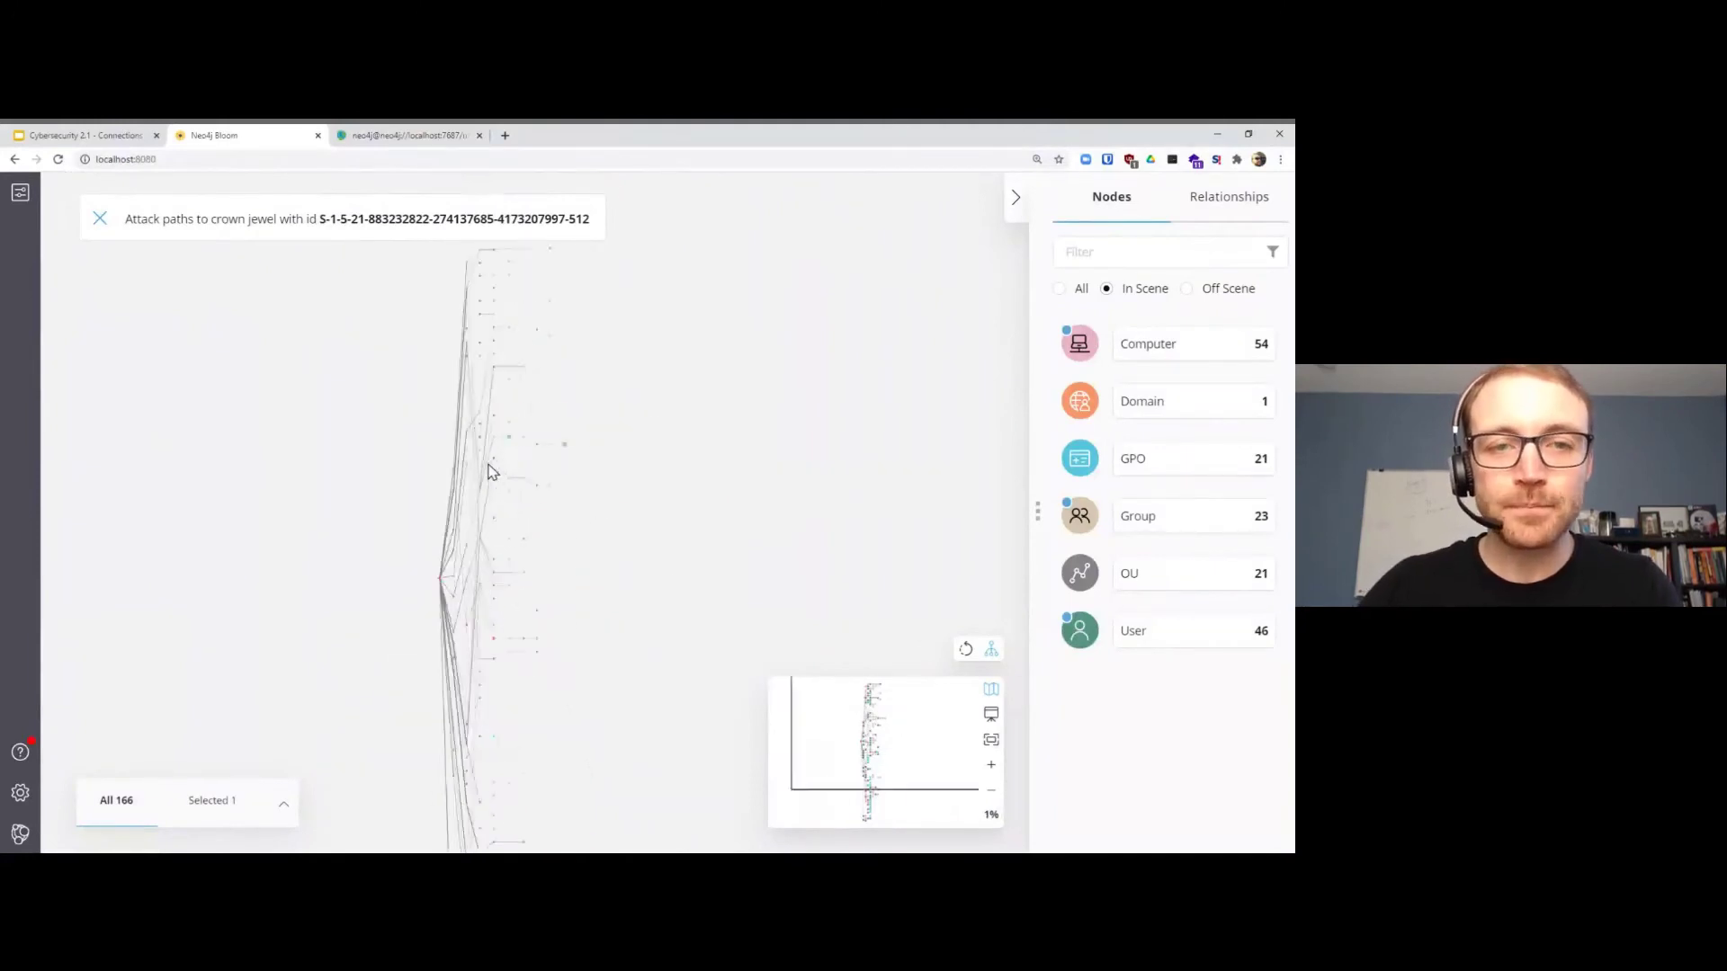
Step: Run the 'Attack Path 3 - Write Scores' query, writing betweennessScore to 166 nodes
click(425, 138)
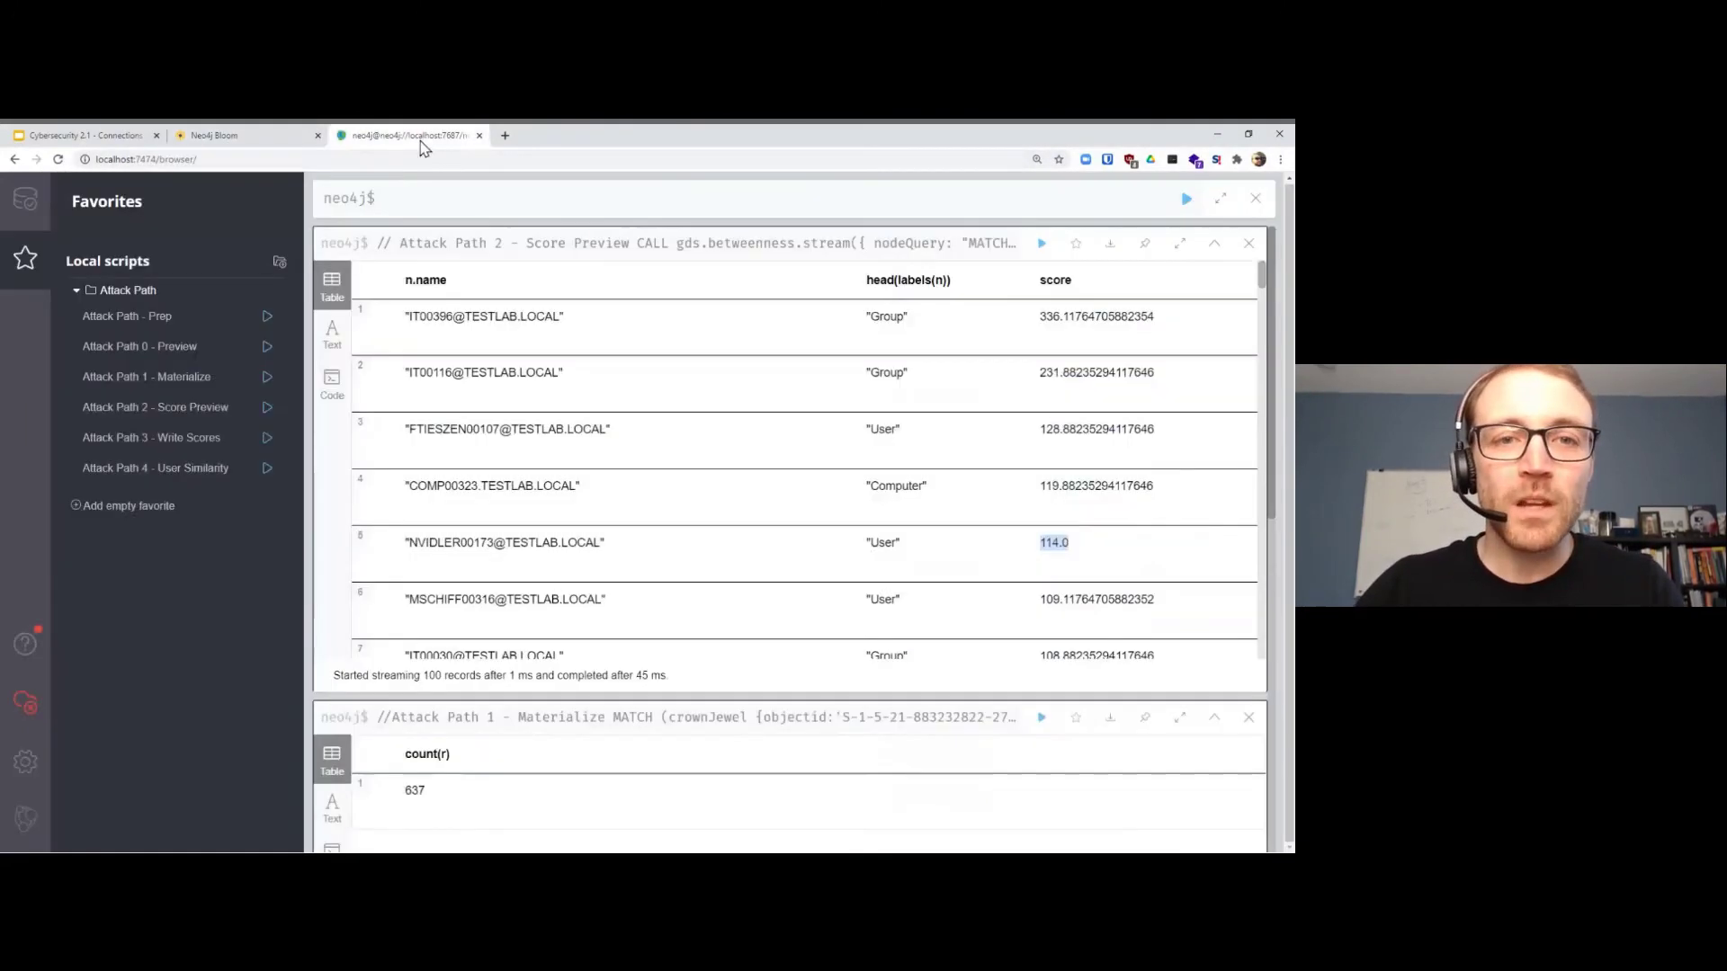
click(202, 437)
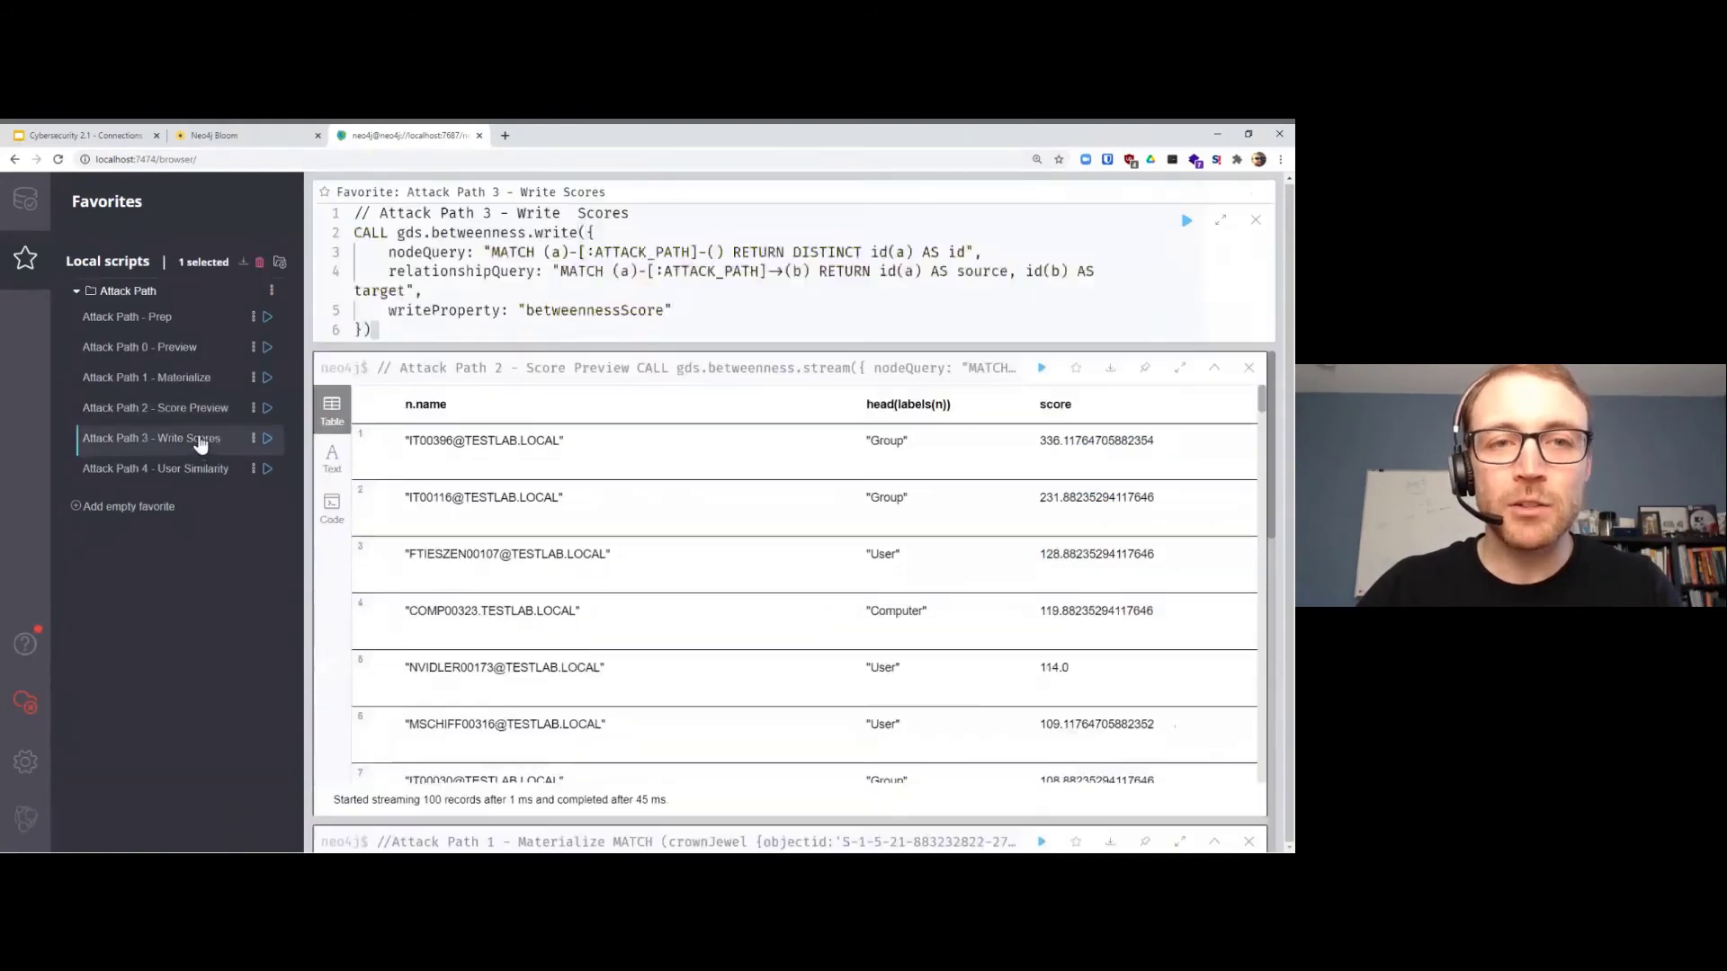
click(724, 279)
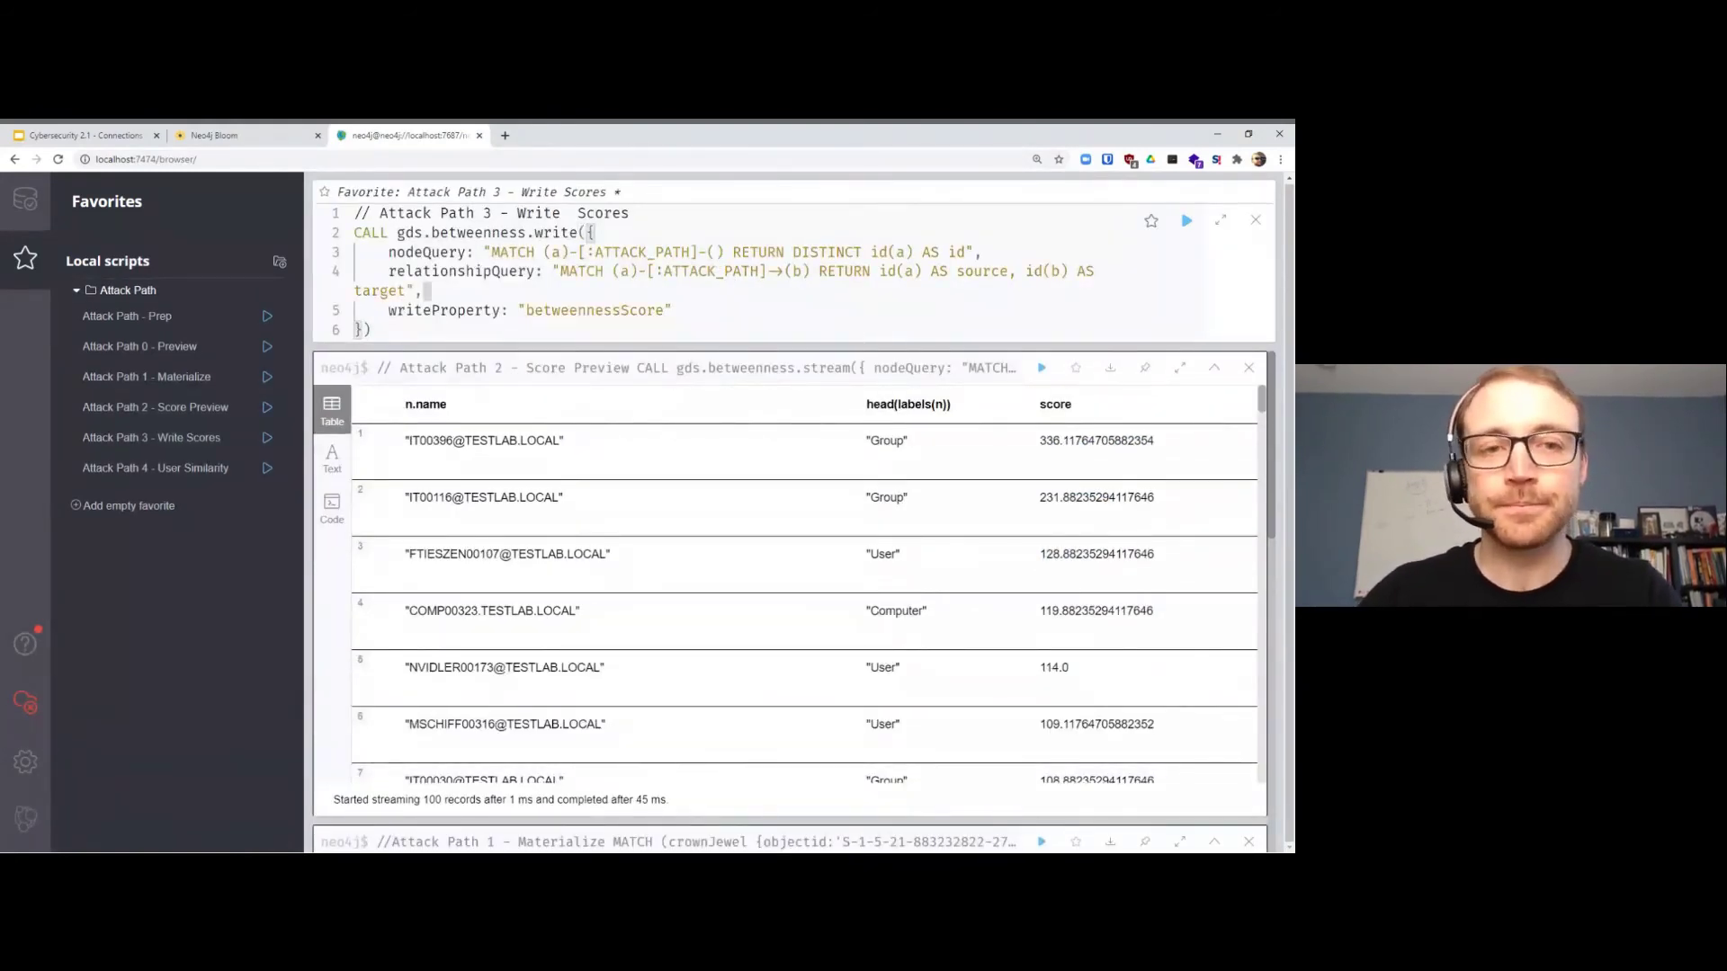
key(Escape)
triple_click(99, 287)
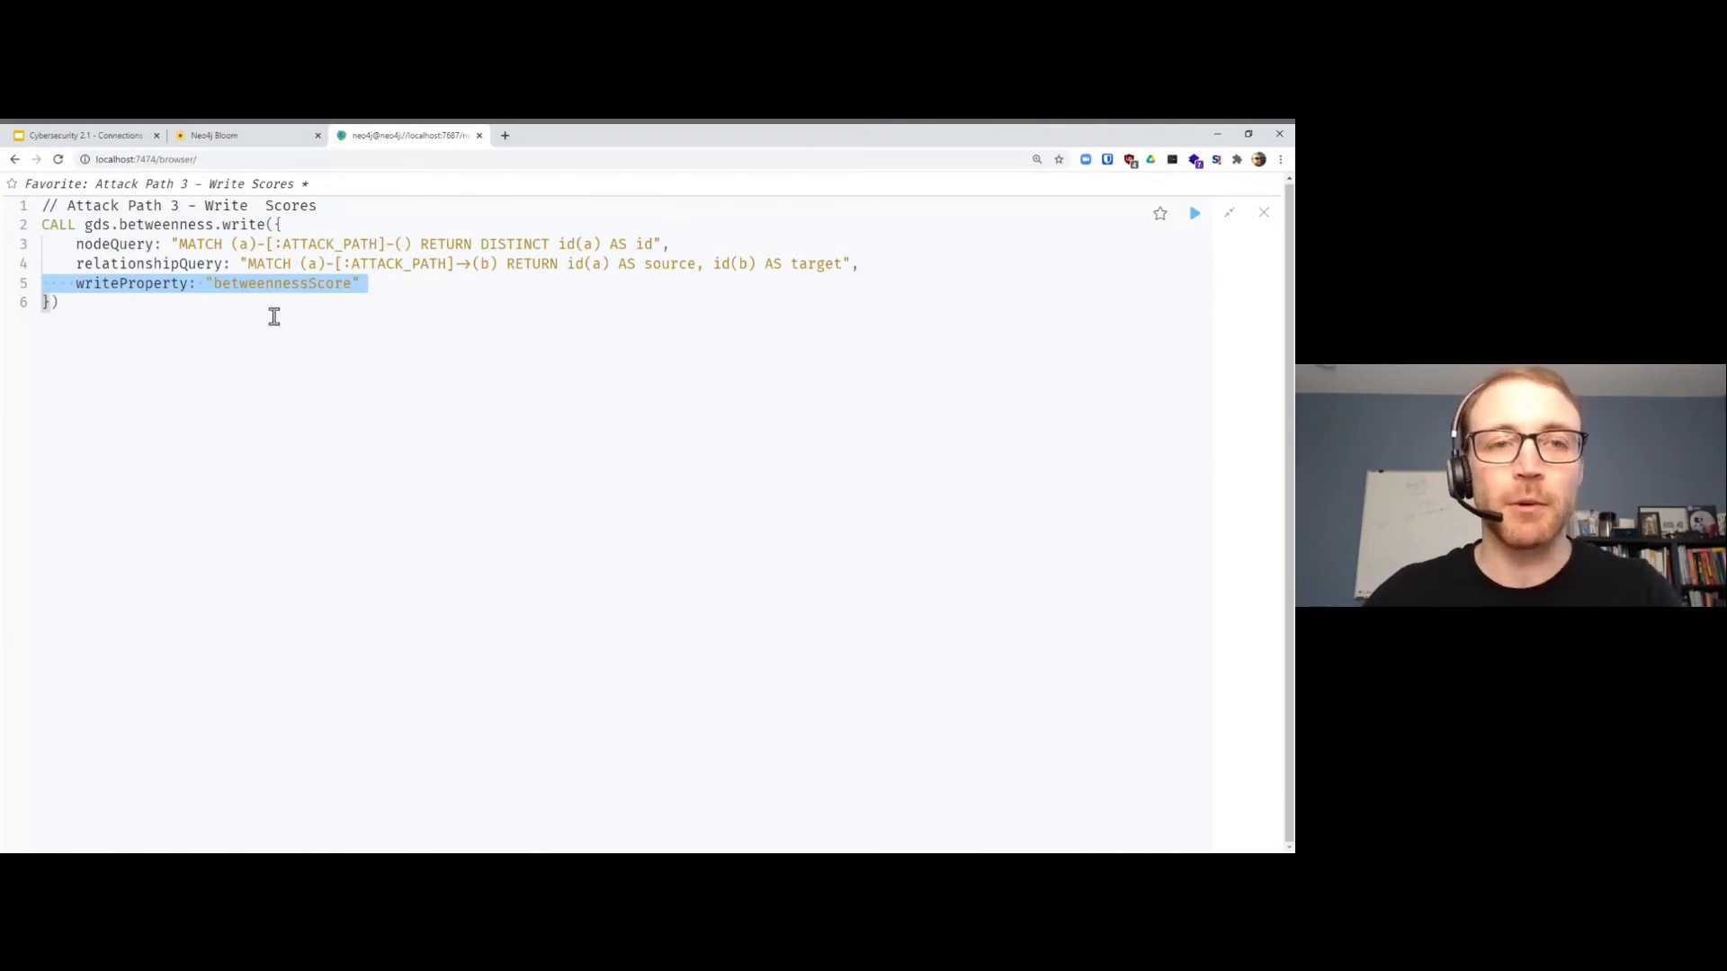
key(Escape)
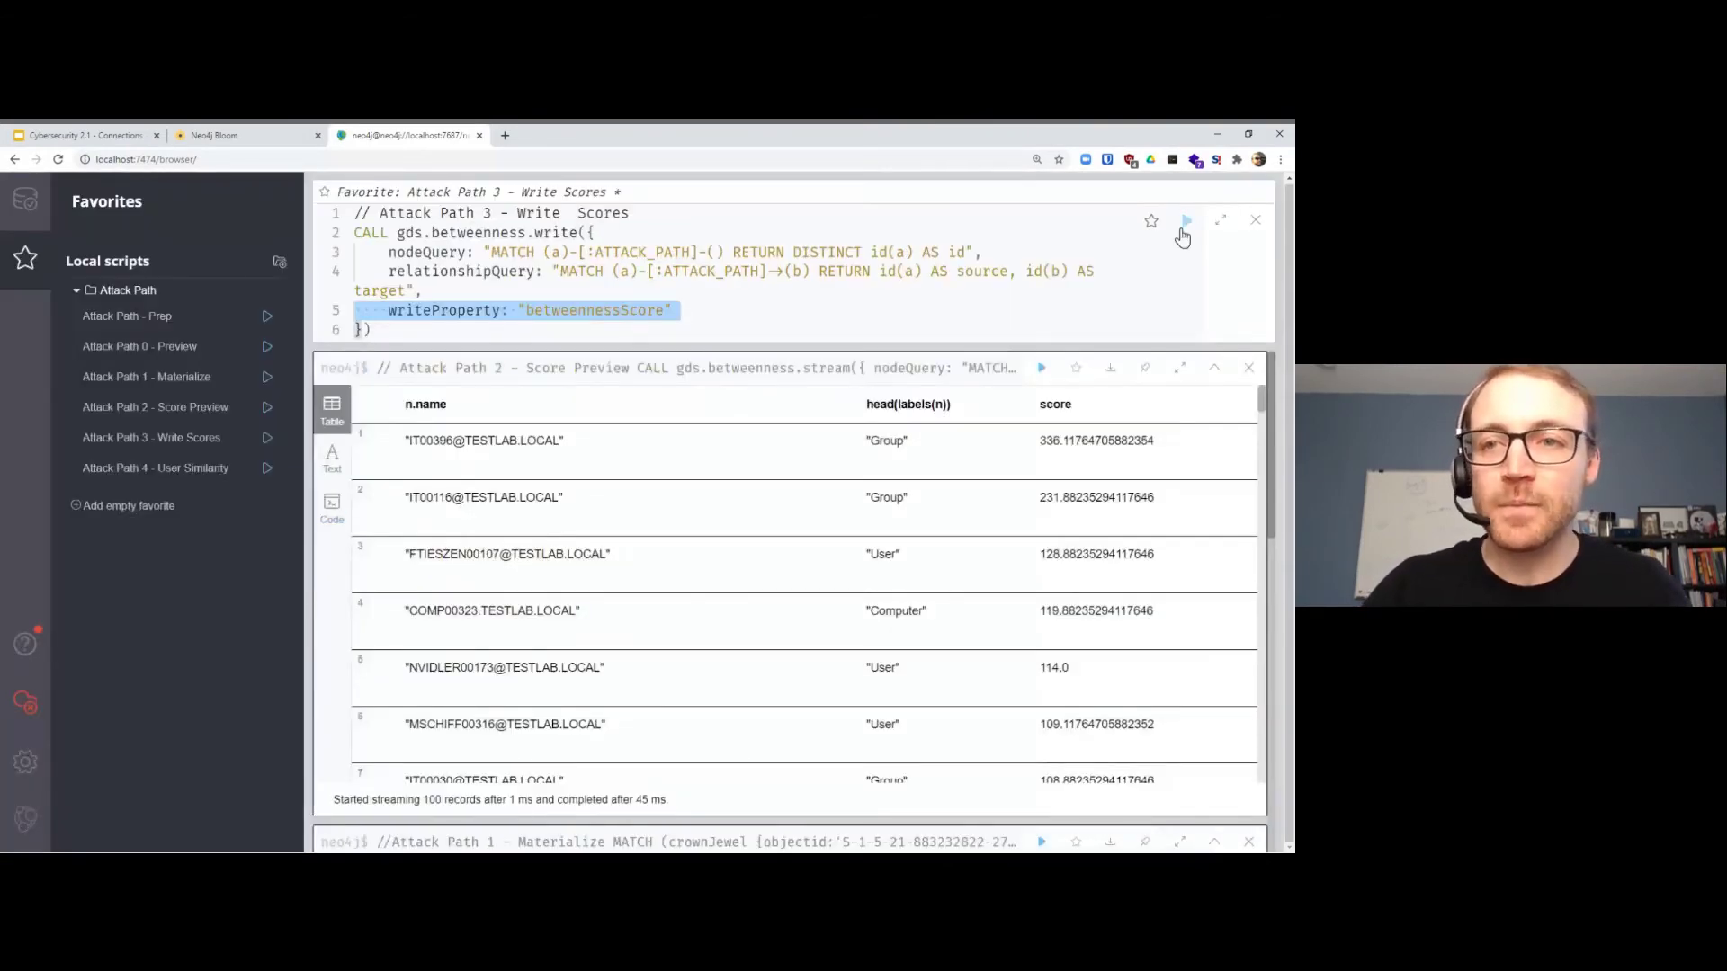
click(1184, 228)
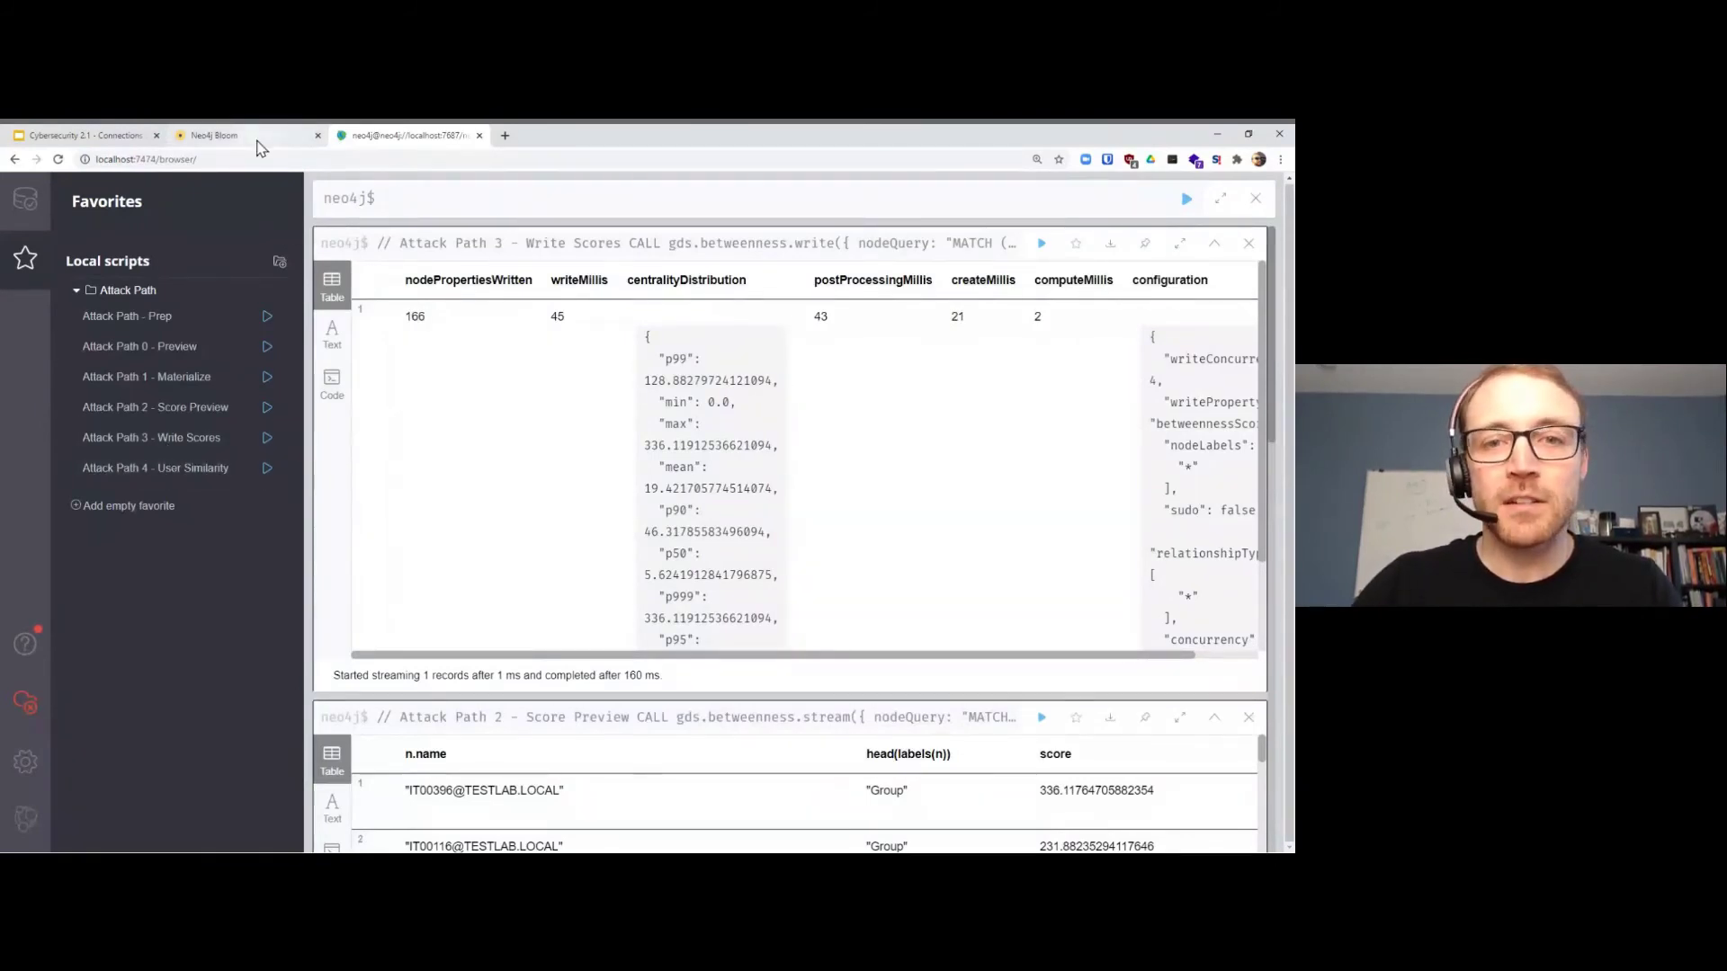
click(217, 136)
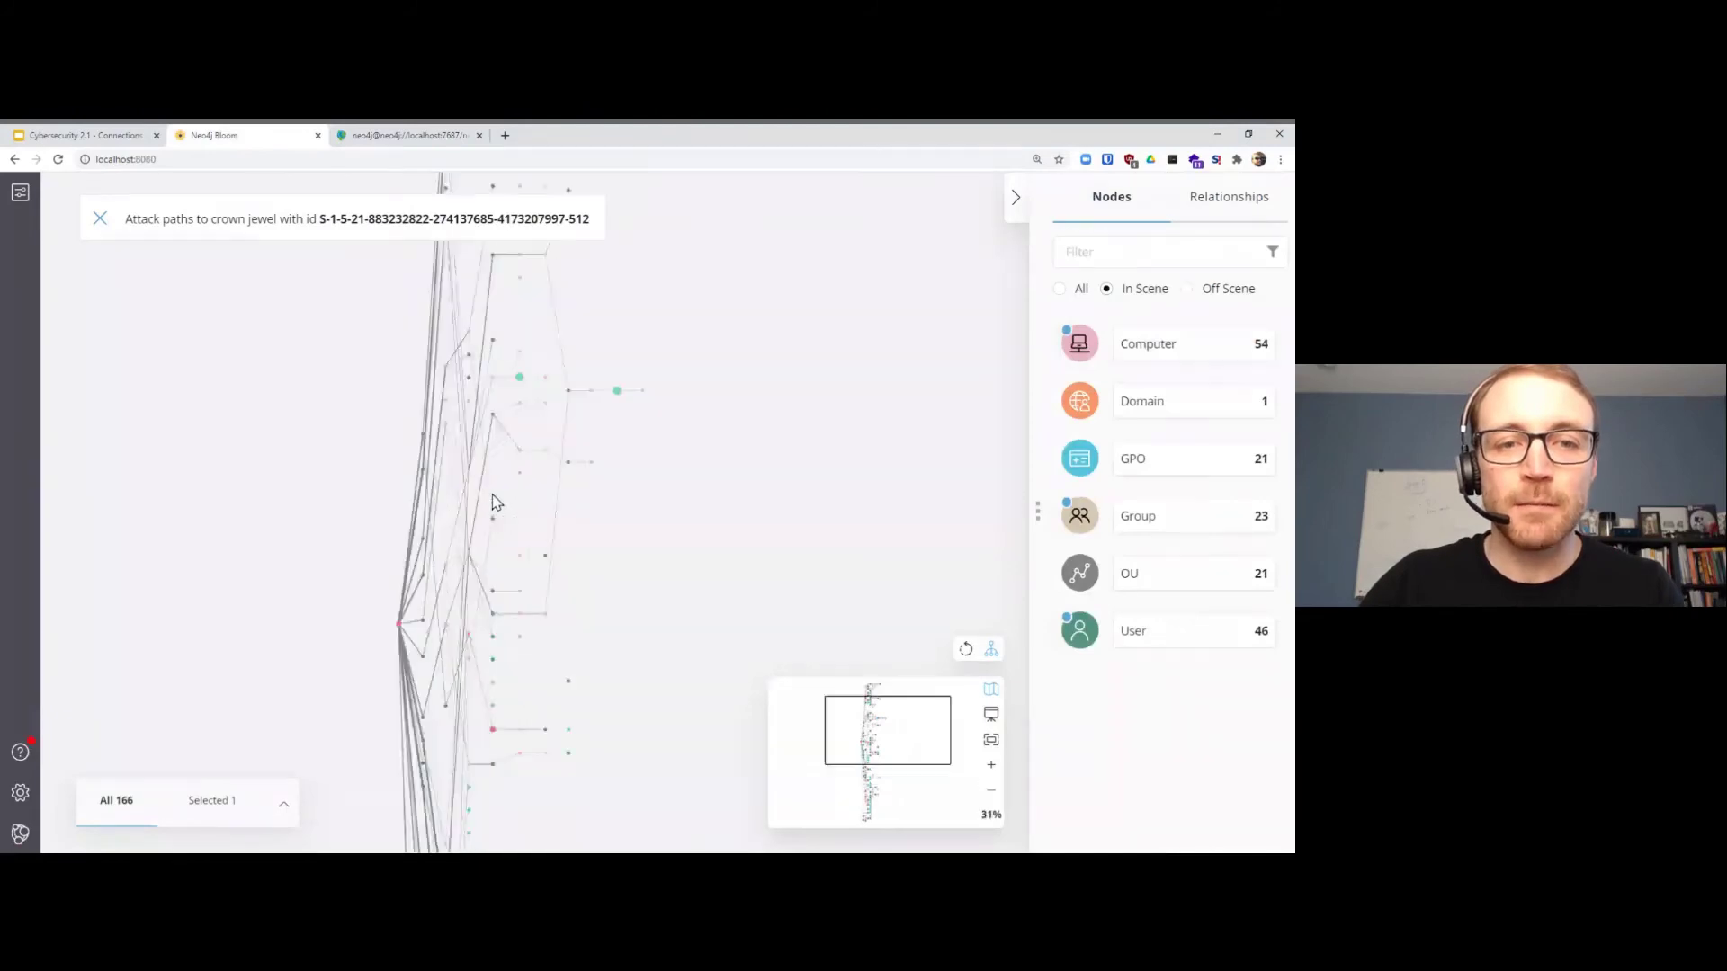
scroll(494, 501, up, 10)
double_click(480, 541)
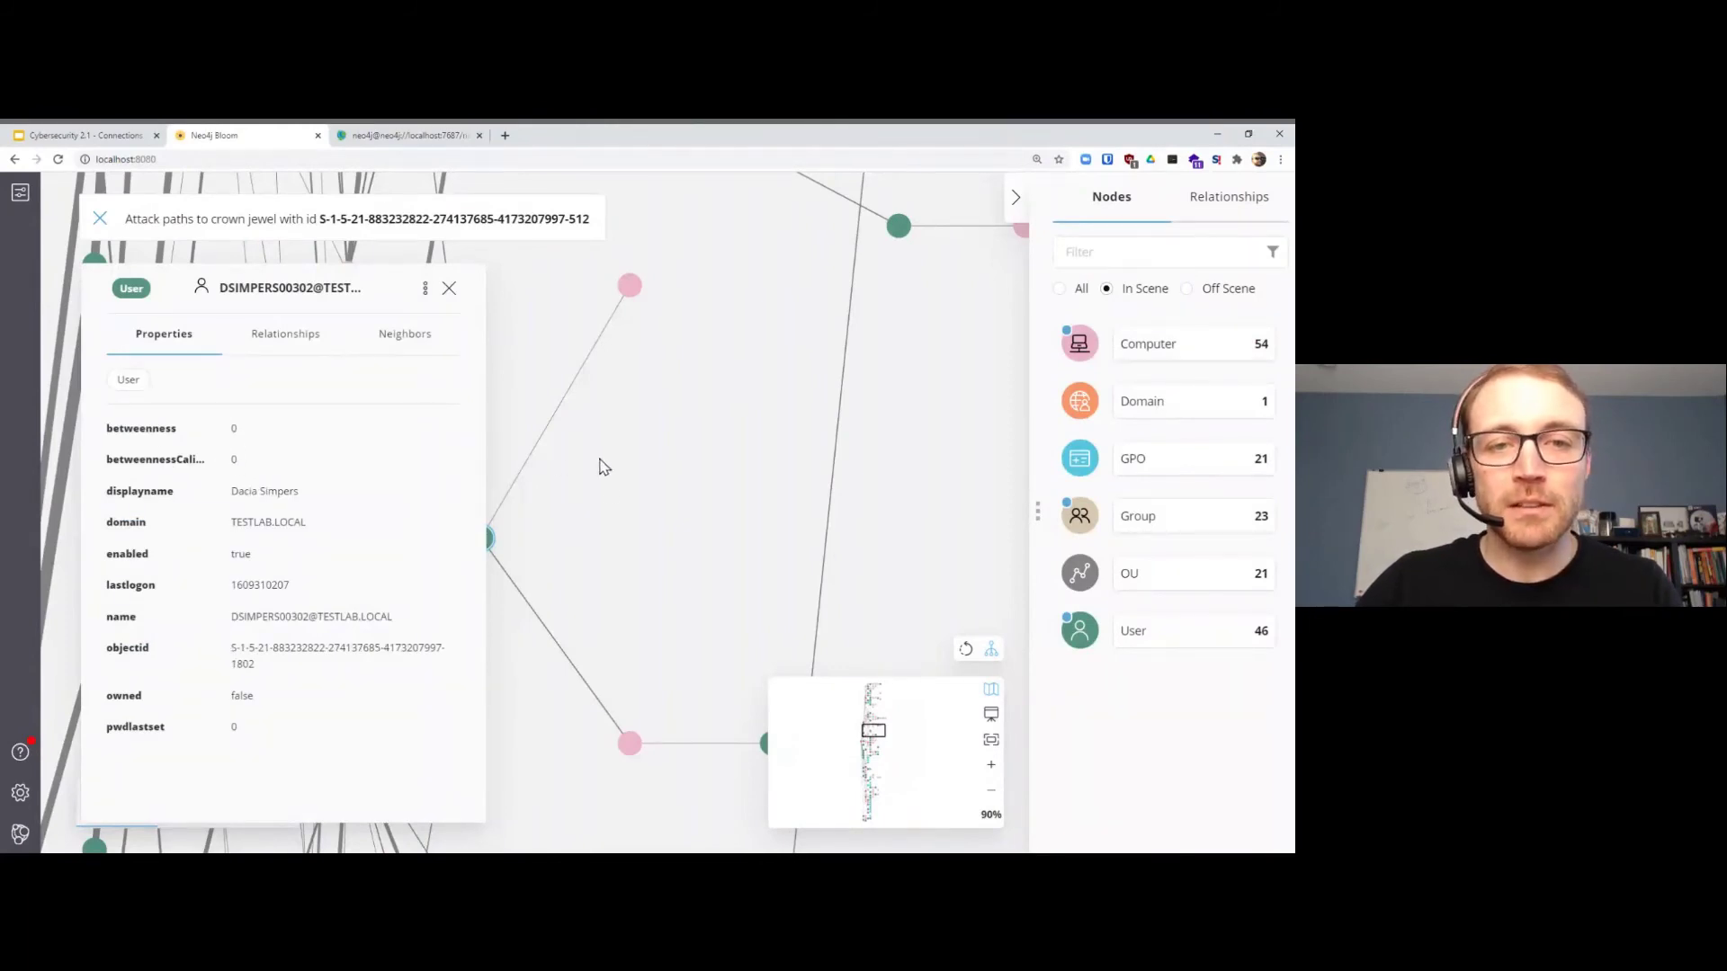
click(448, 291)
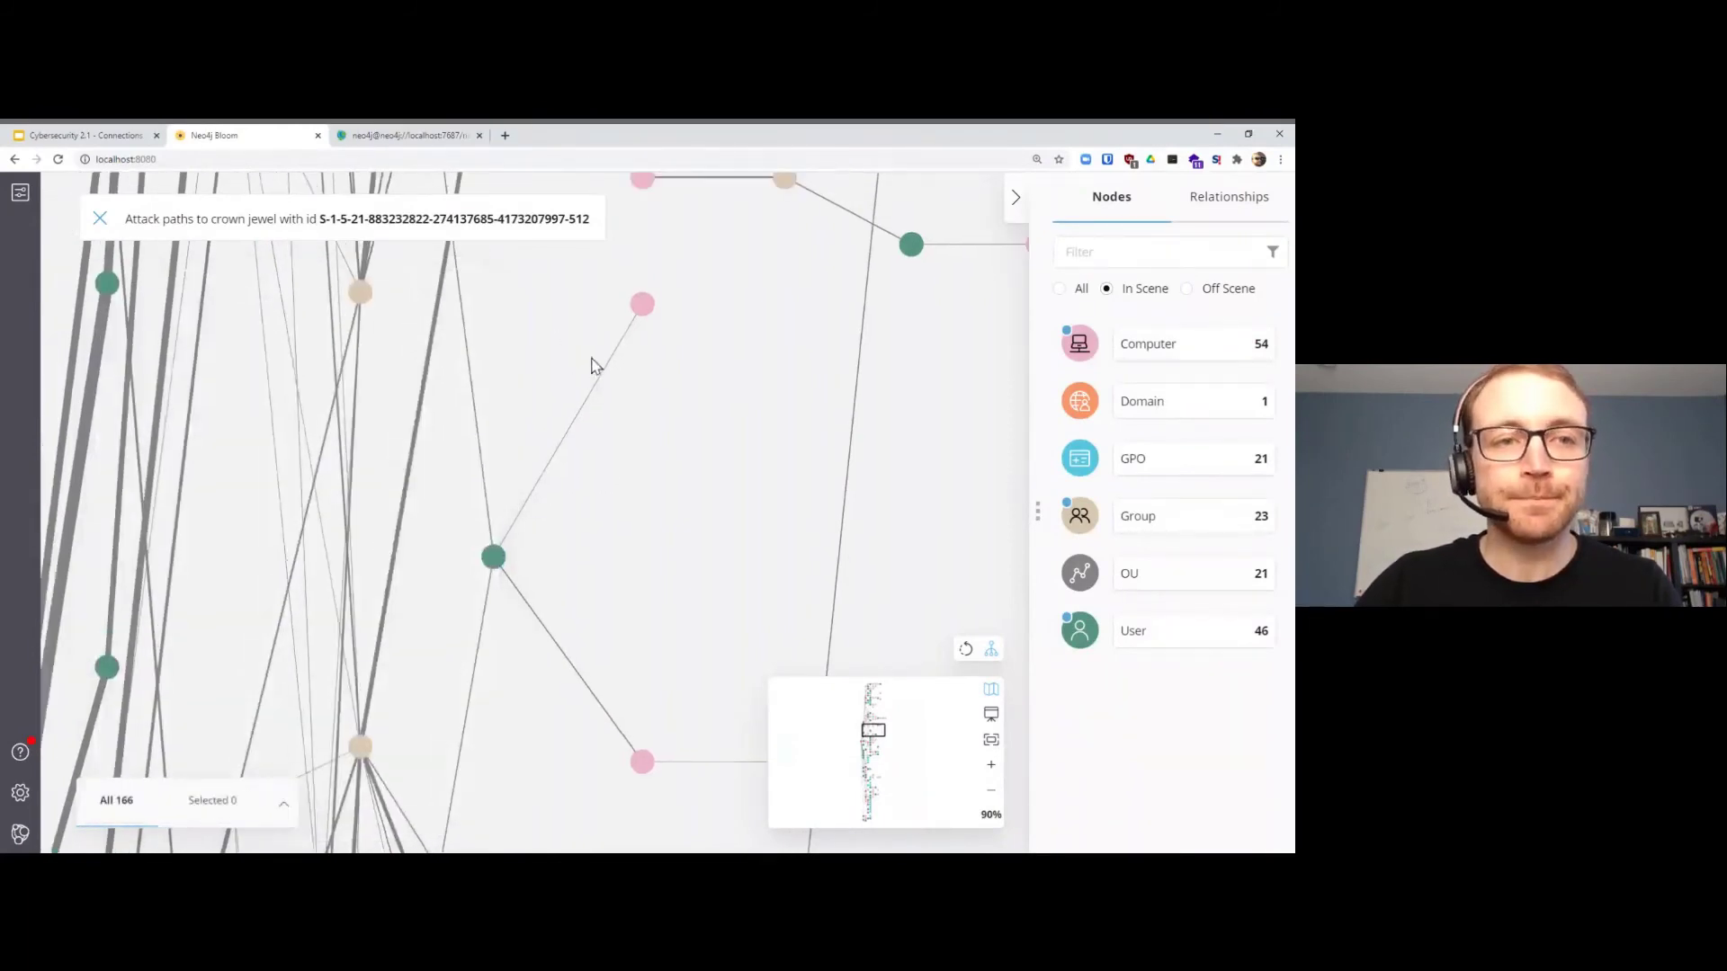
scroll(661, 424, down, 5)
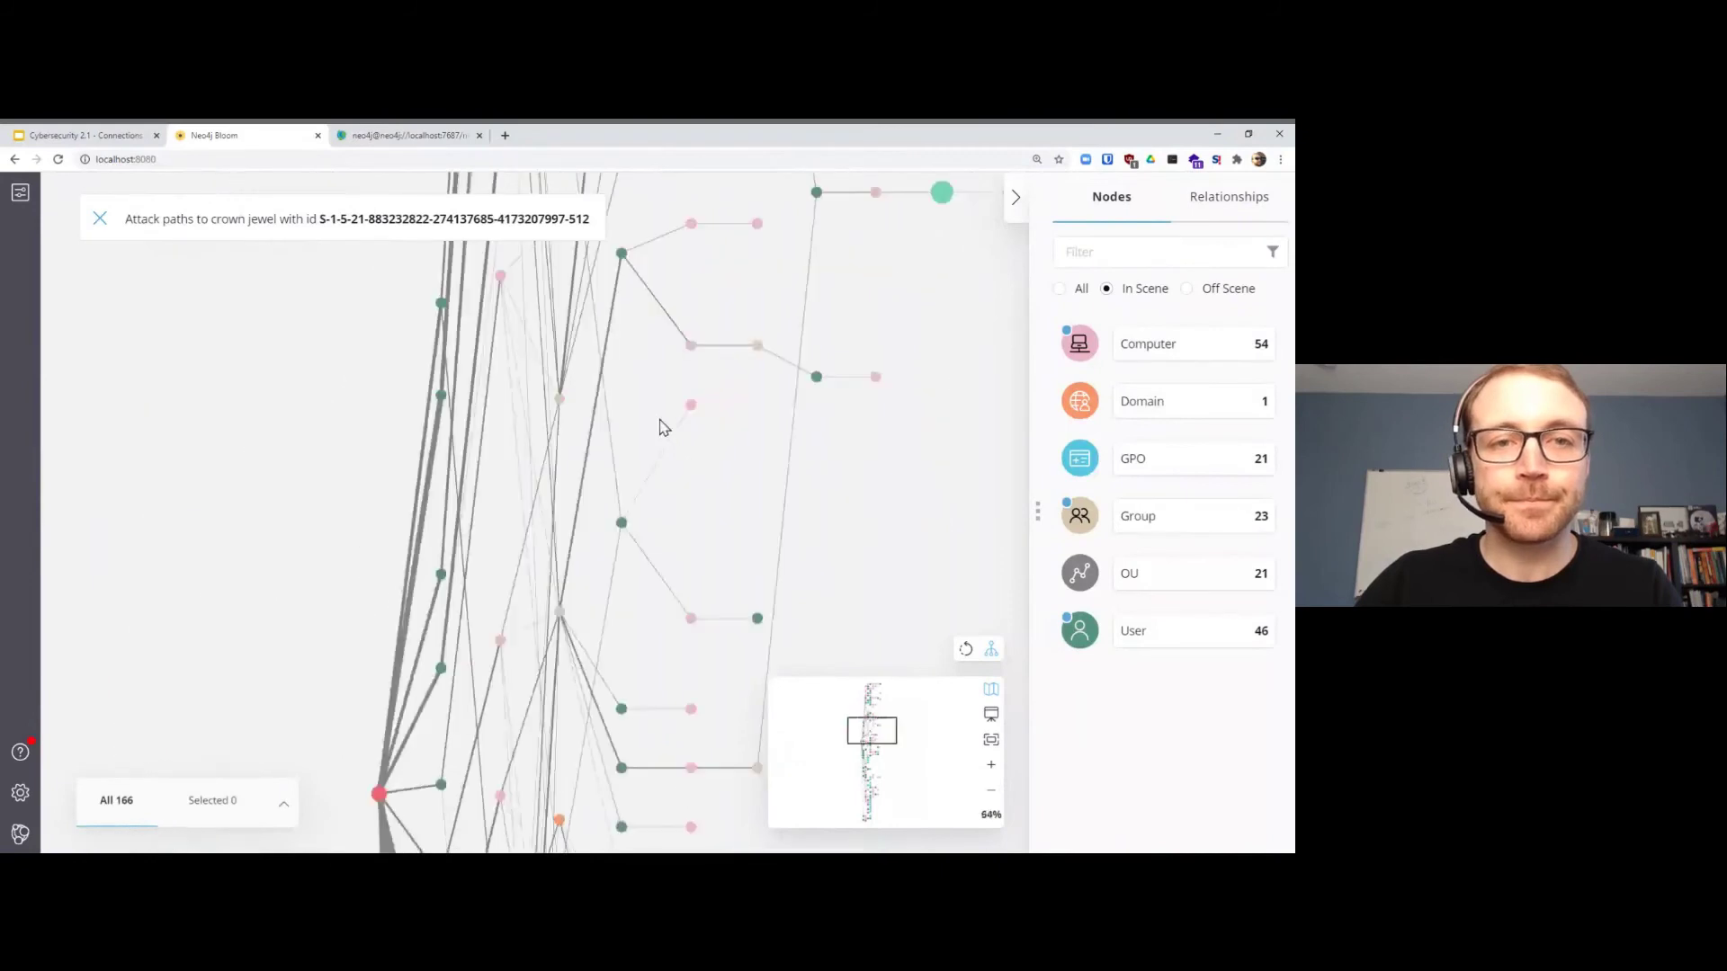
Step: Remove the crown-jewel attack-path search and clear all nodes from the scene
click(98, 220)
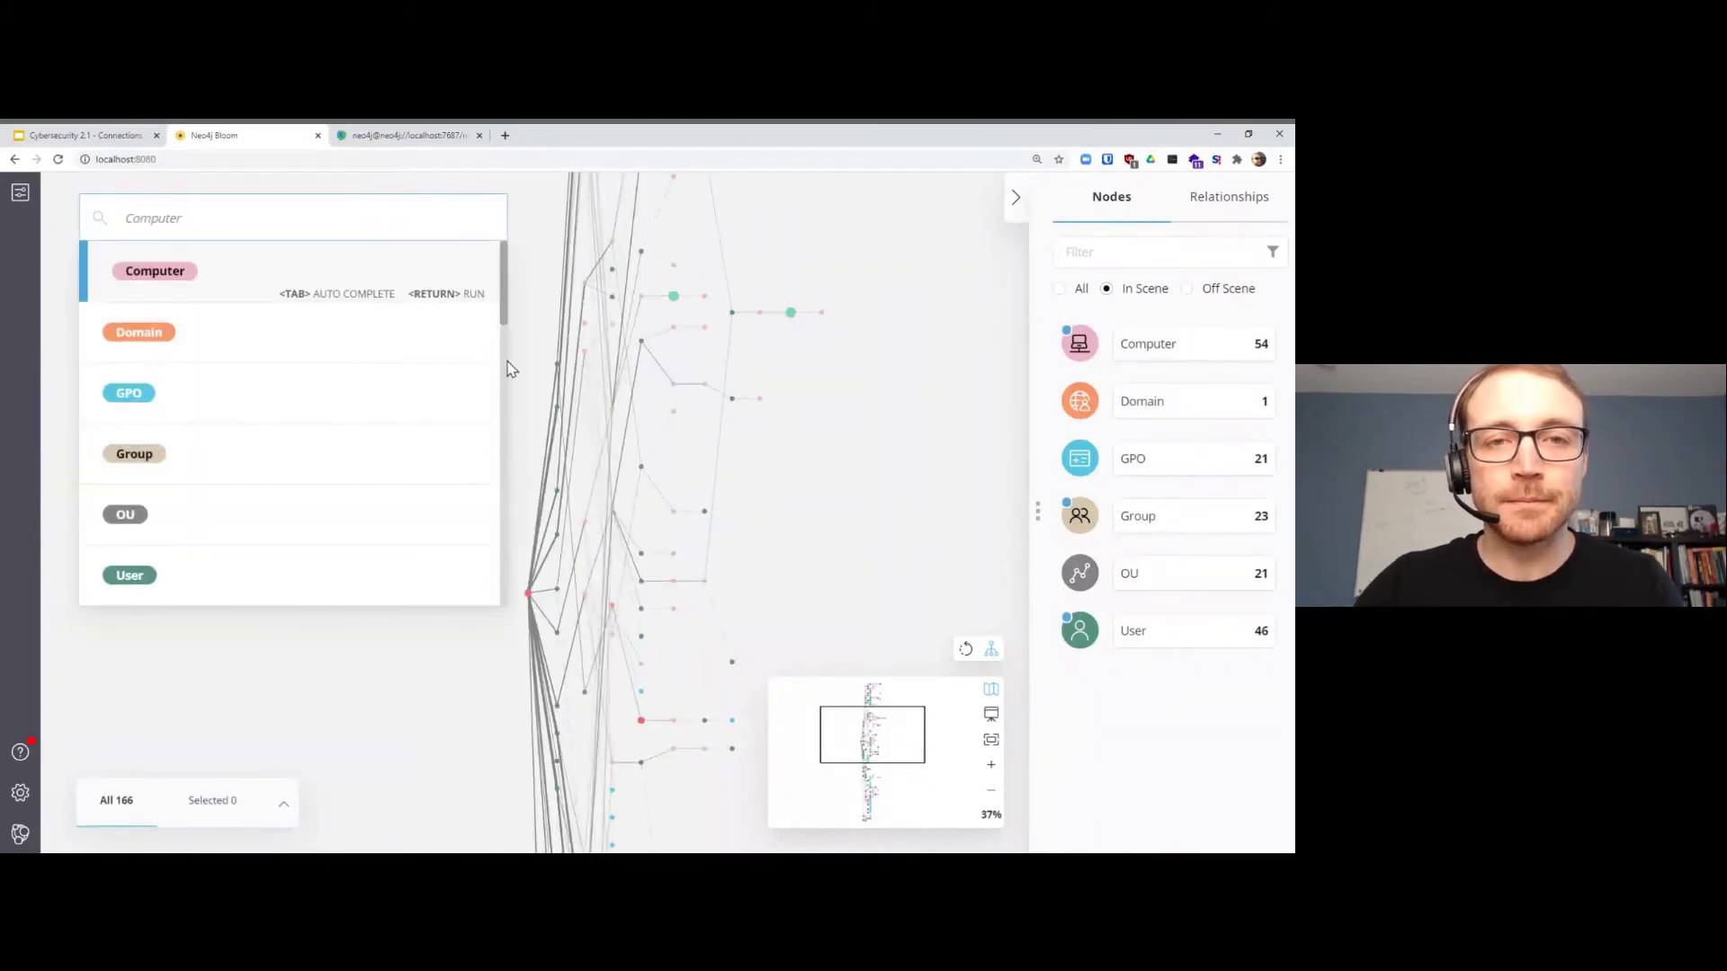
right_click(527, 347)
click(578, 535)
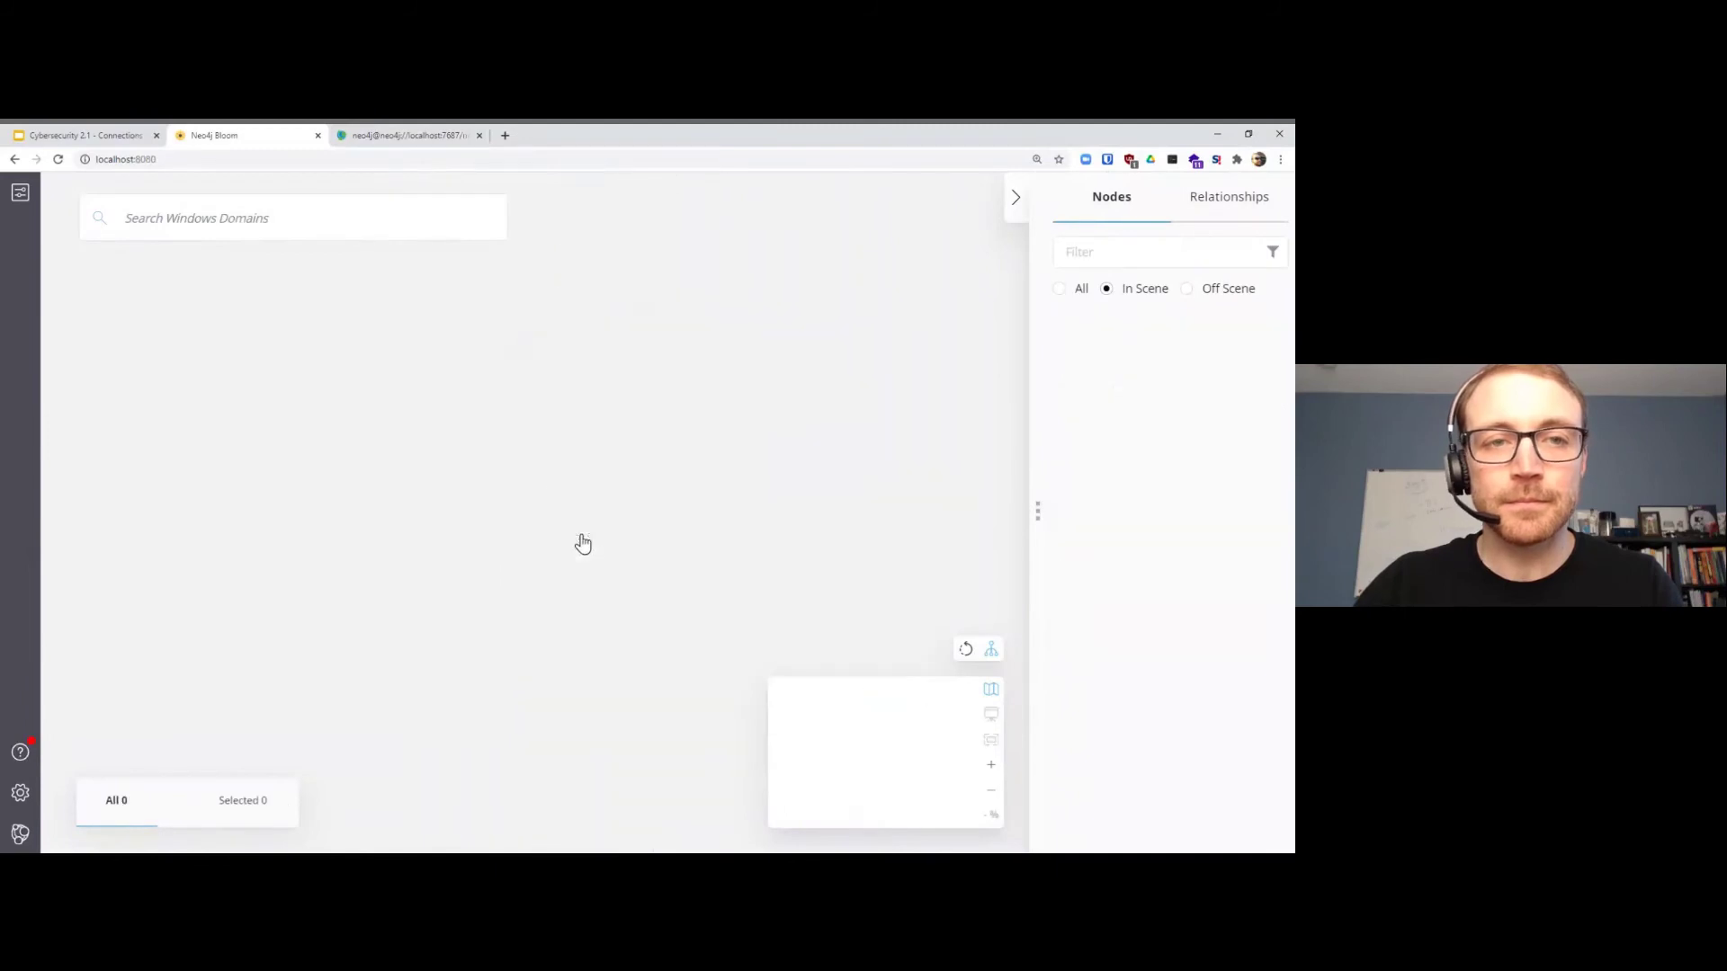
Step: Erase the ATTACK_PATH text from the search bar
click(309, 227)
text(attack)
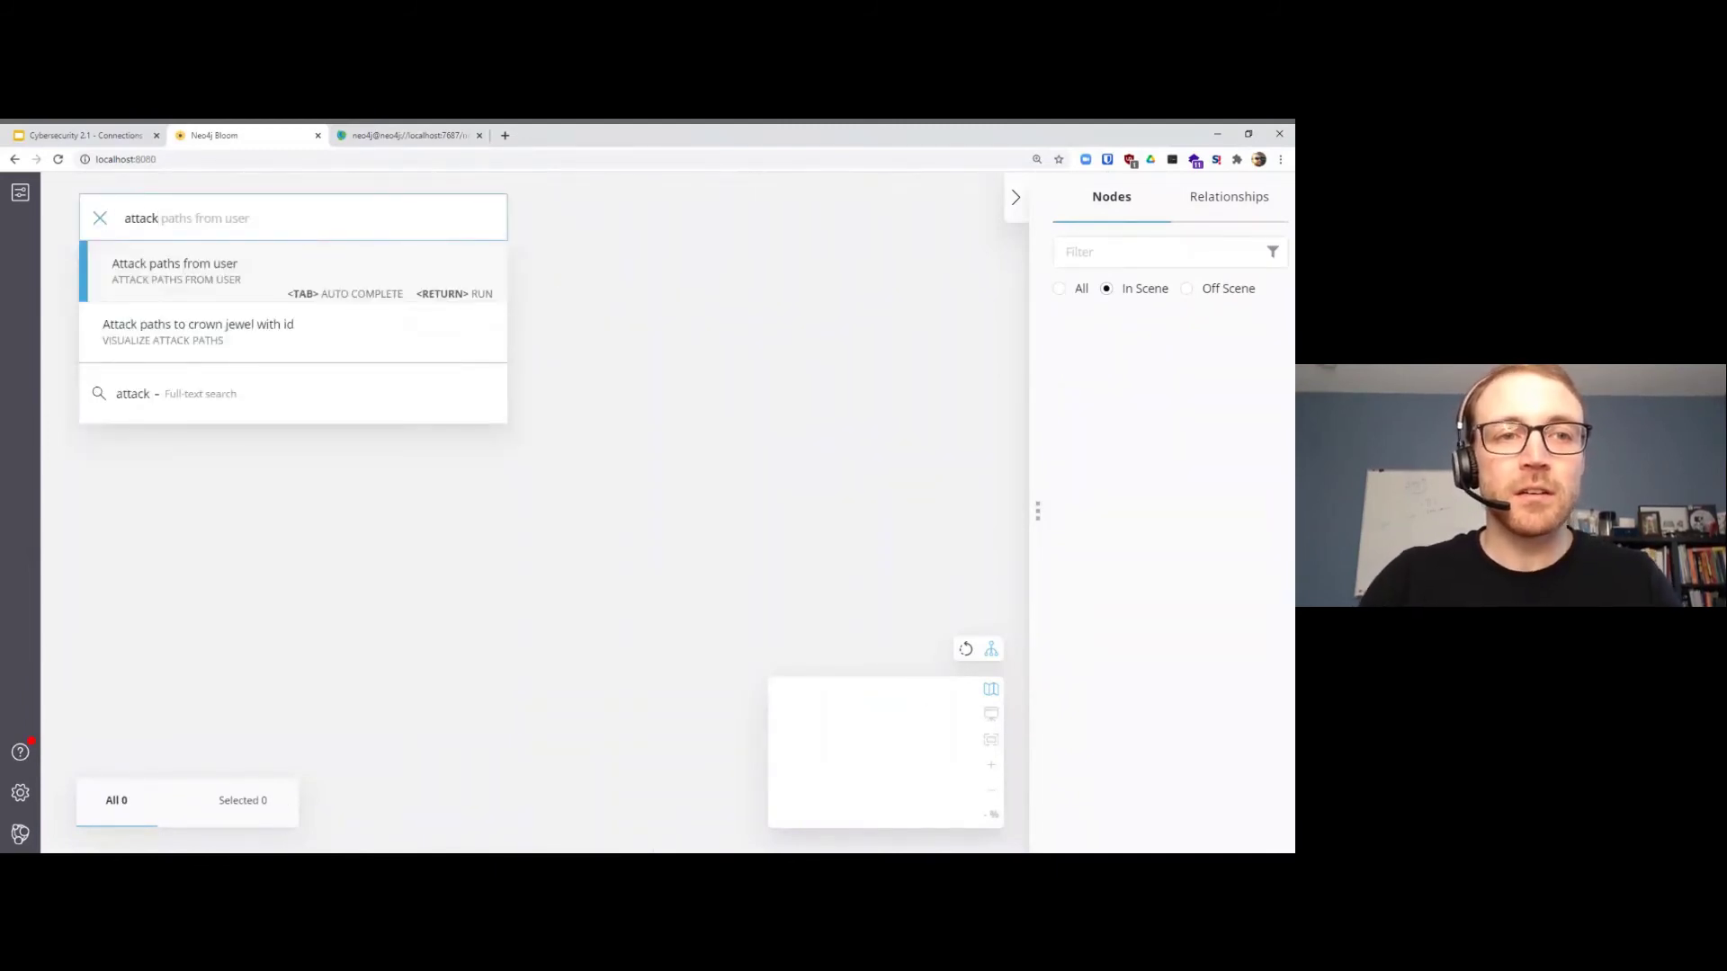
key(BackSpace)
key(BackSpace)
key(BackSpace)
key(BackSpace)
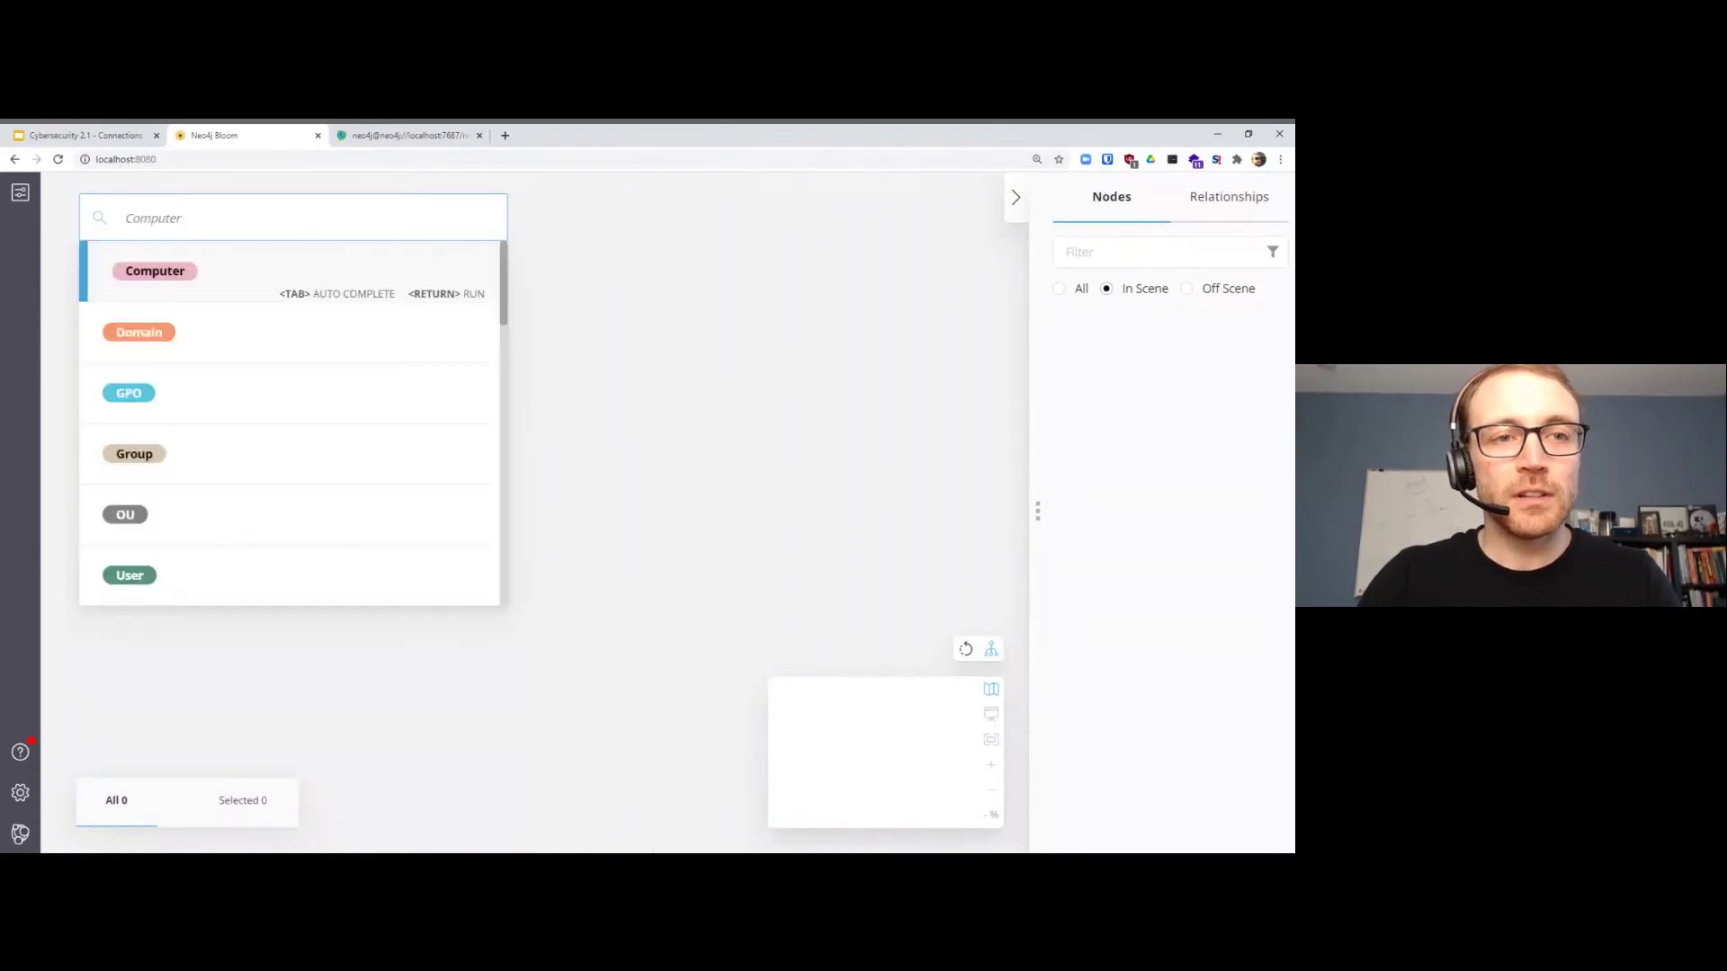
text(ATTACK)
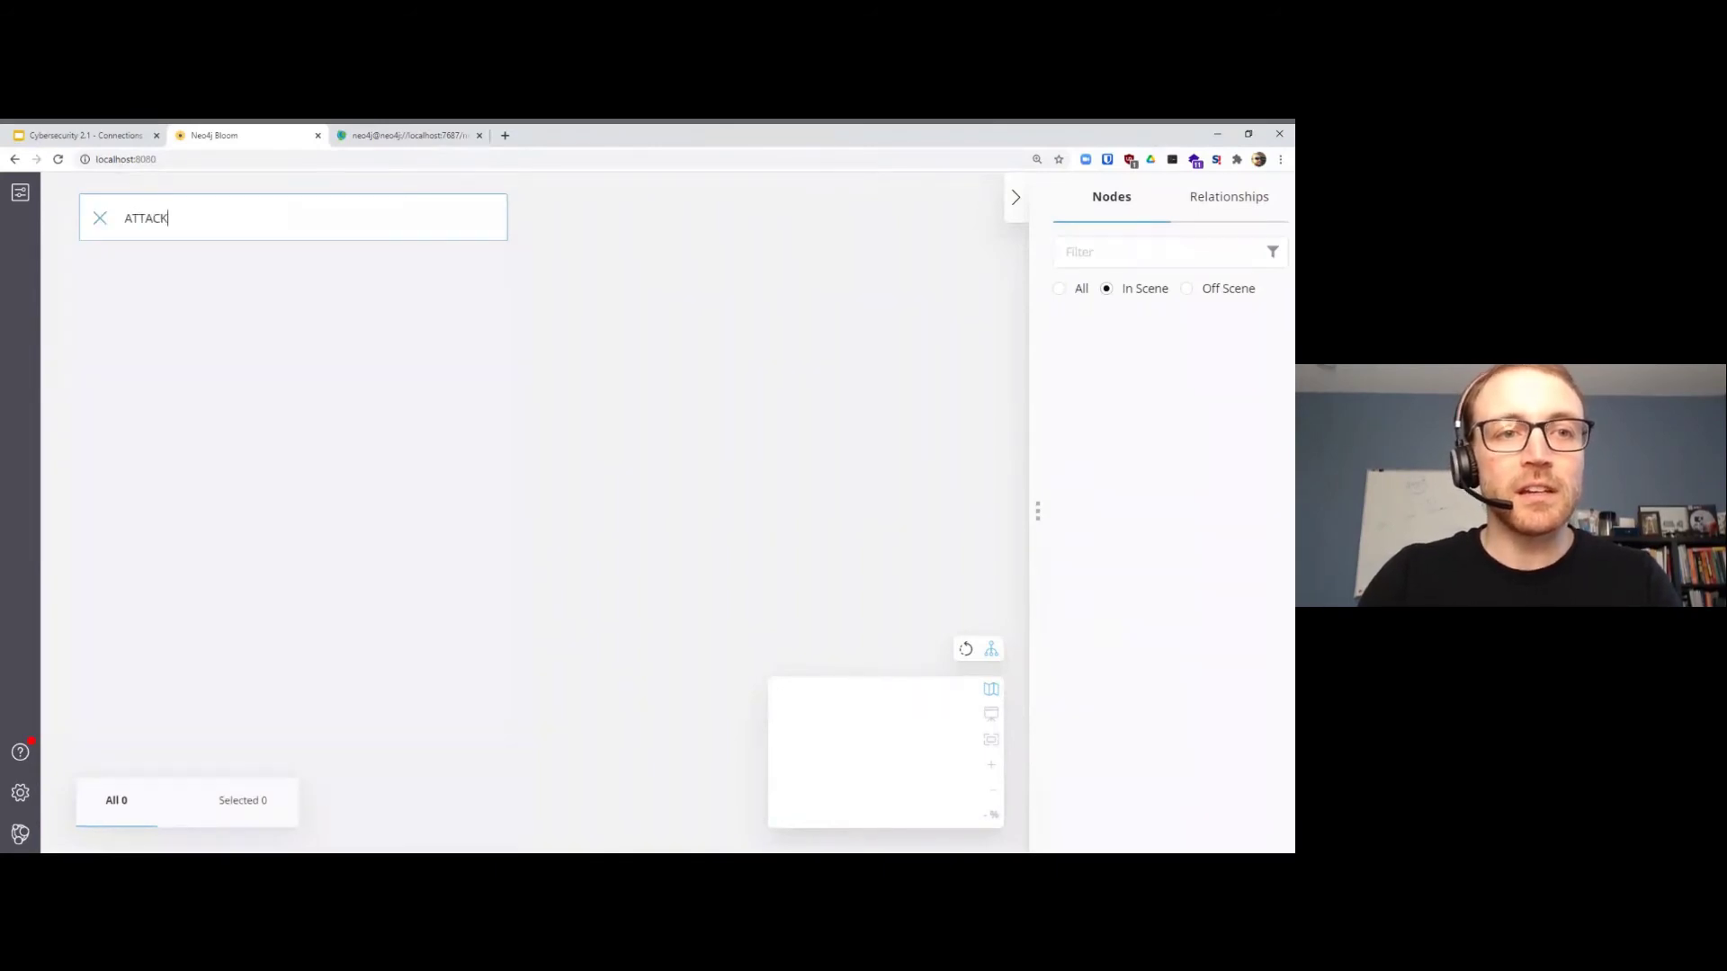
text(_PATH)
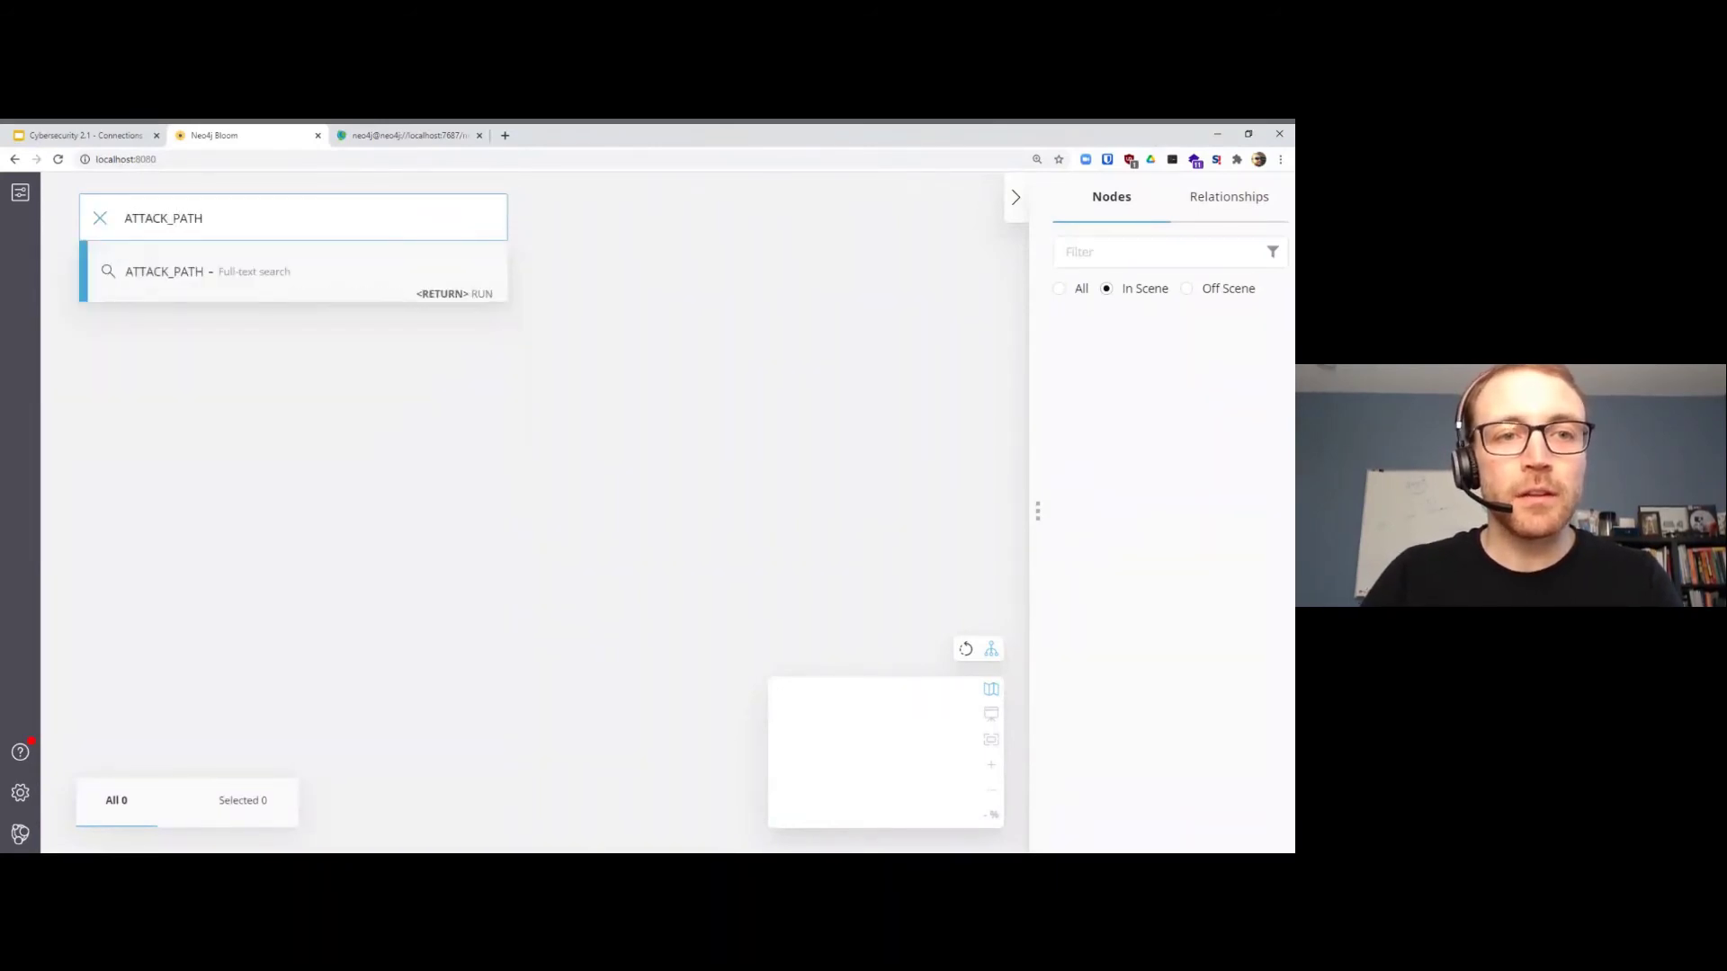
click(99, 218)
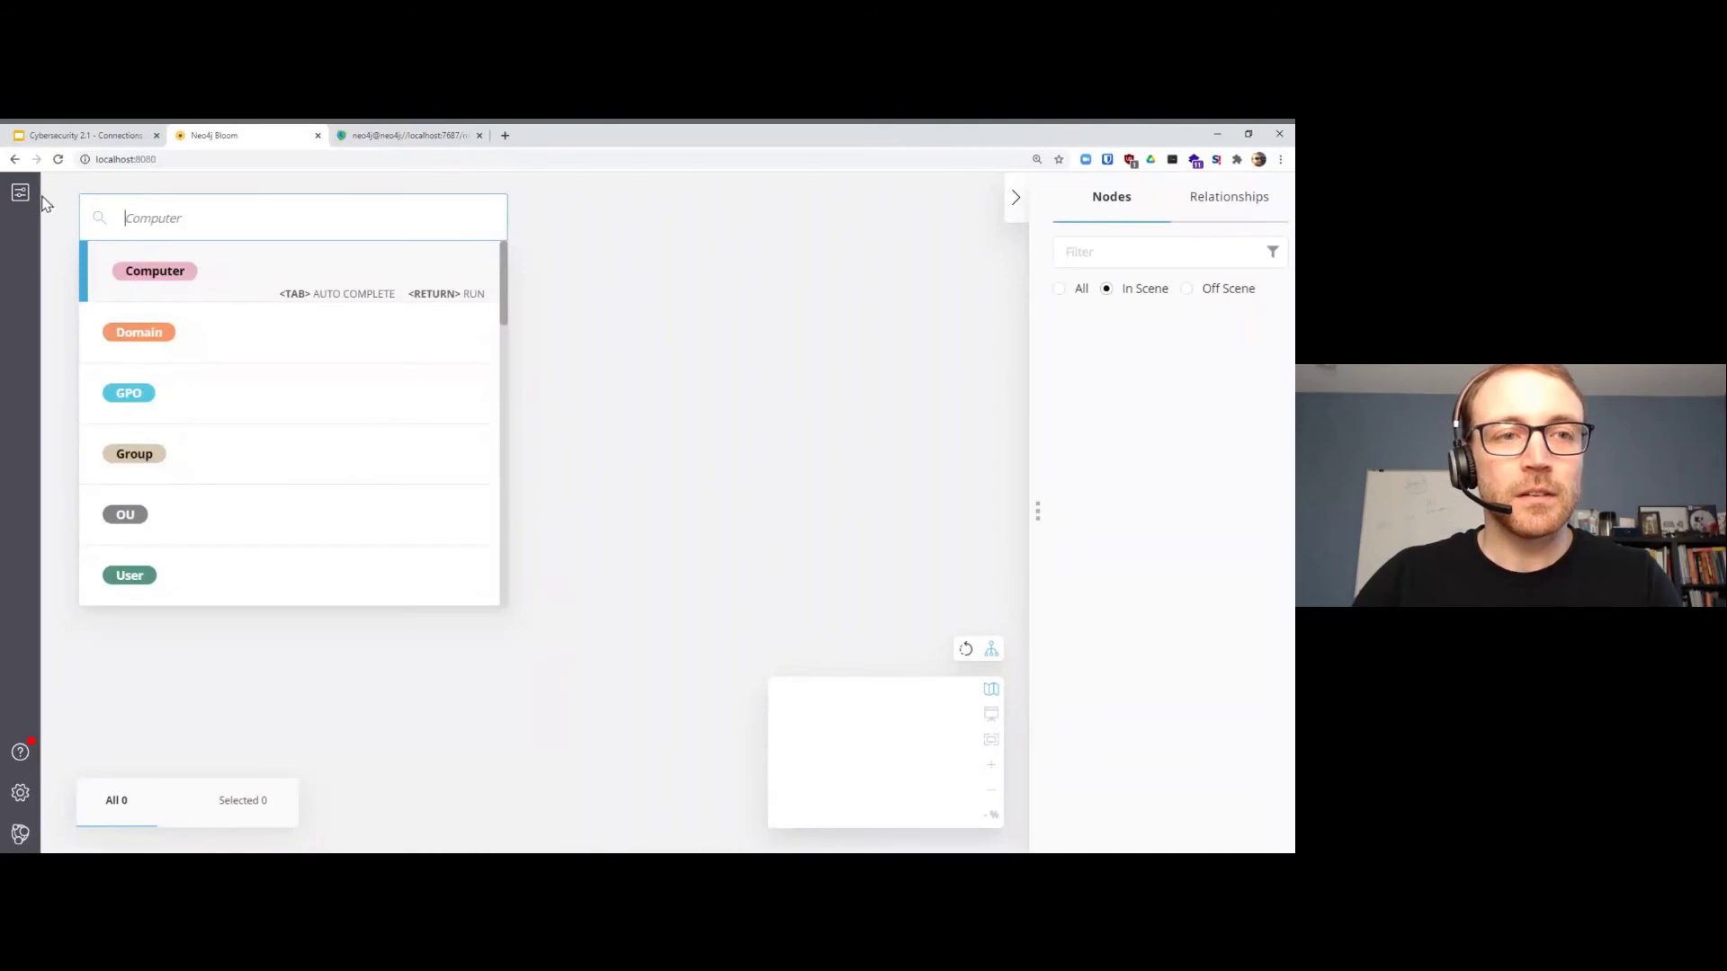
Step: Choose the Attack Path Analysis perspective from the Perspective Gallery
click(20, 193)
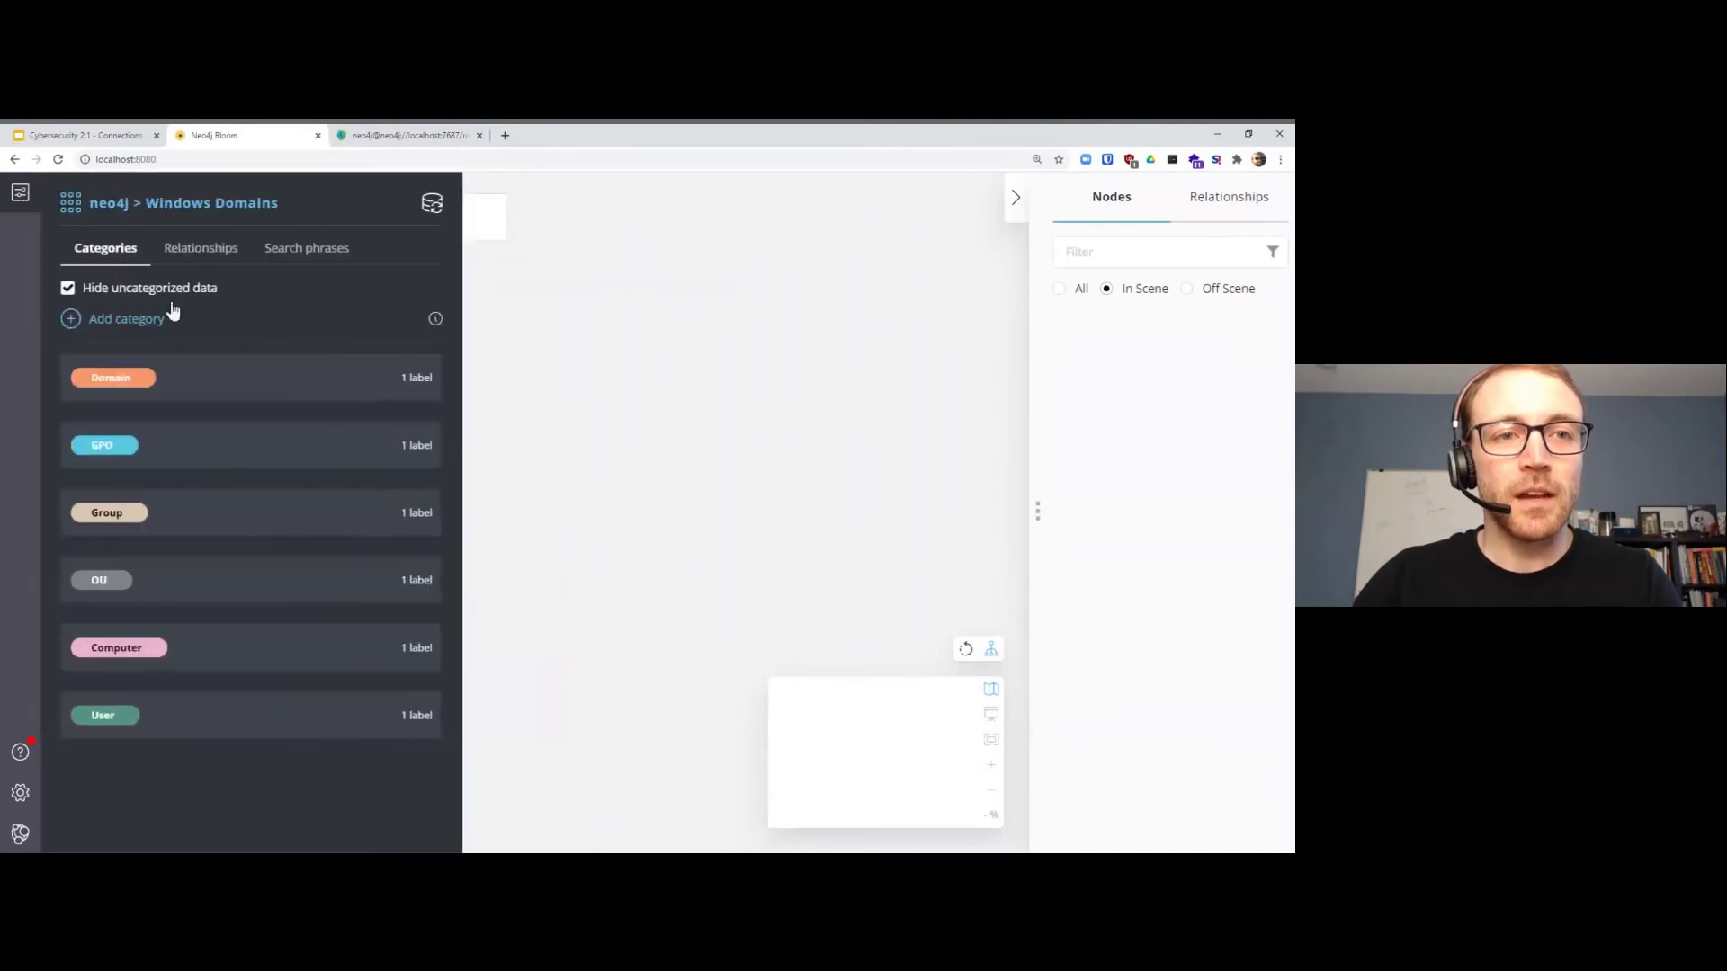
click(253, 213)
mouse_move(528, 457)
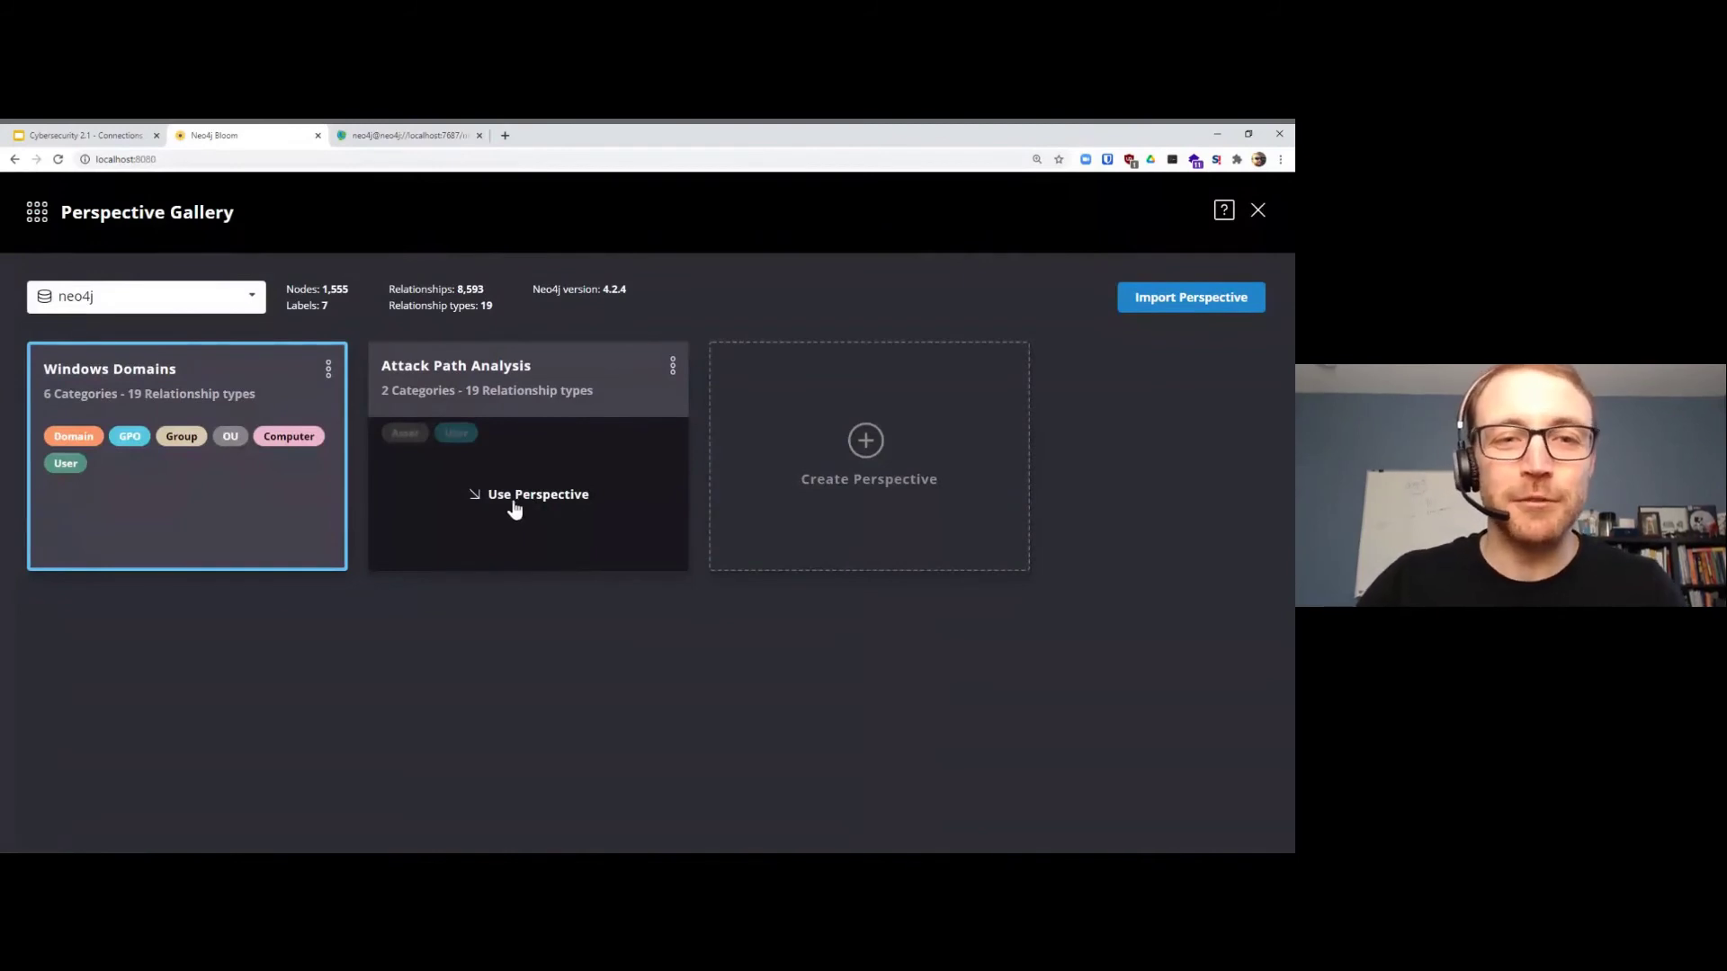
click(515, 509)
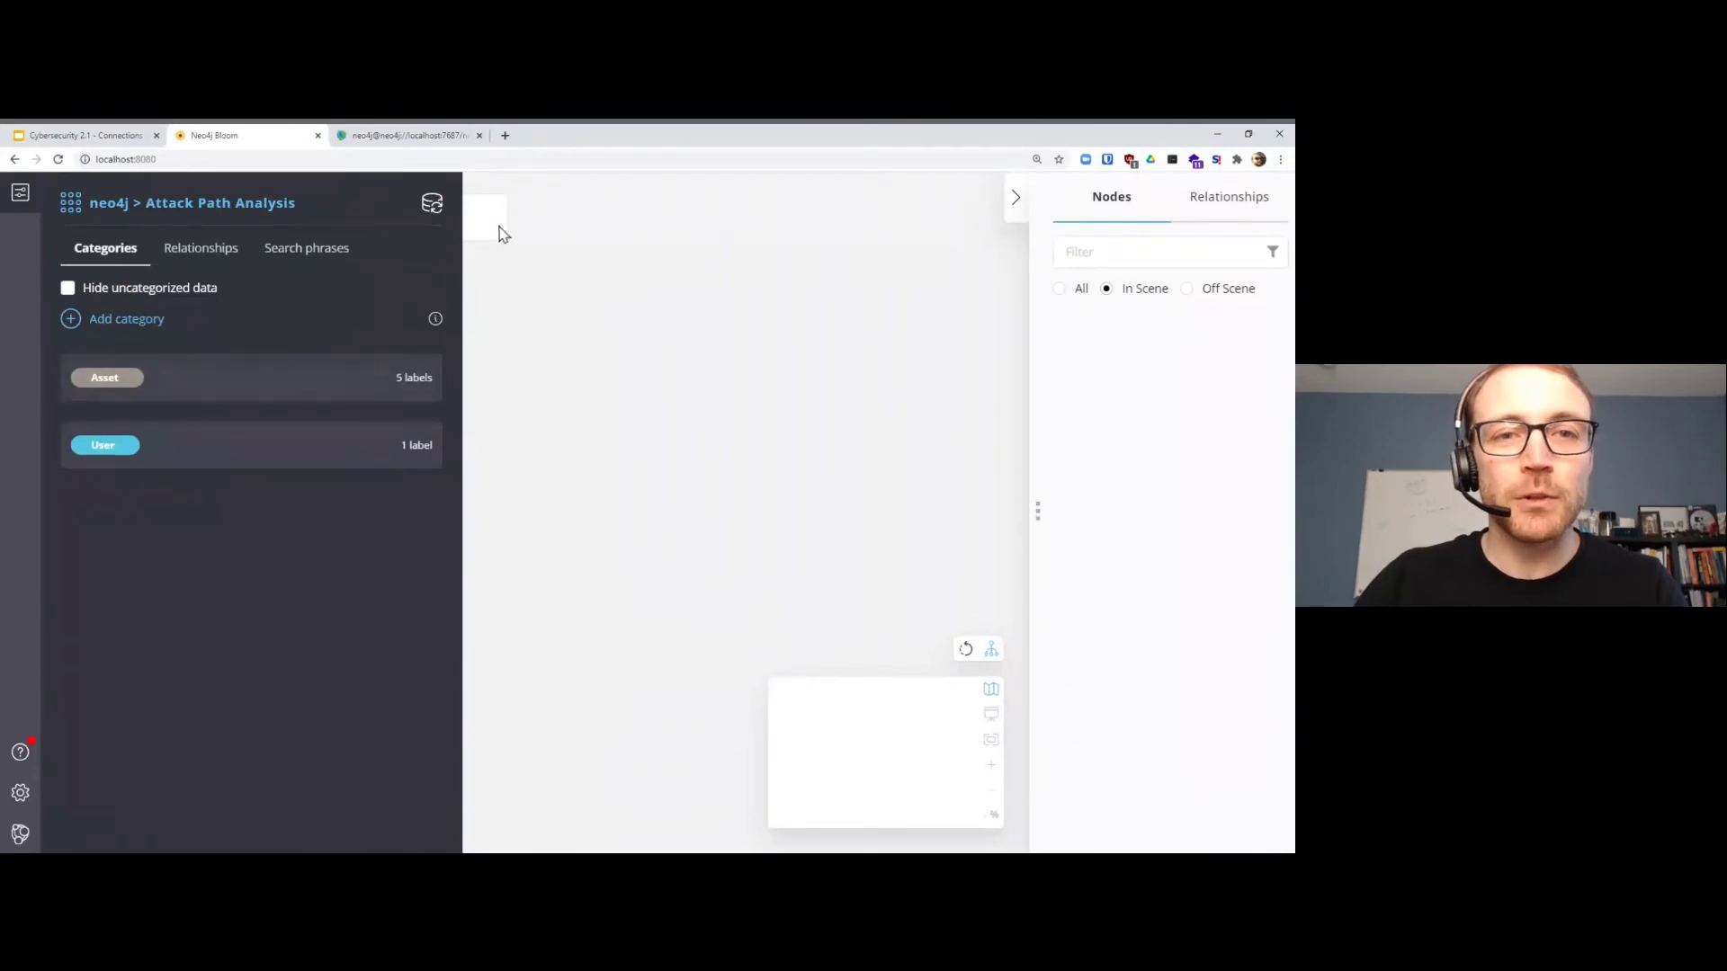
click(473, 224)
Step: Search the ATTACK_PATH pattern to load 120 assets and 46 users
click(423, 217)
text(ATT)
key(Down)
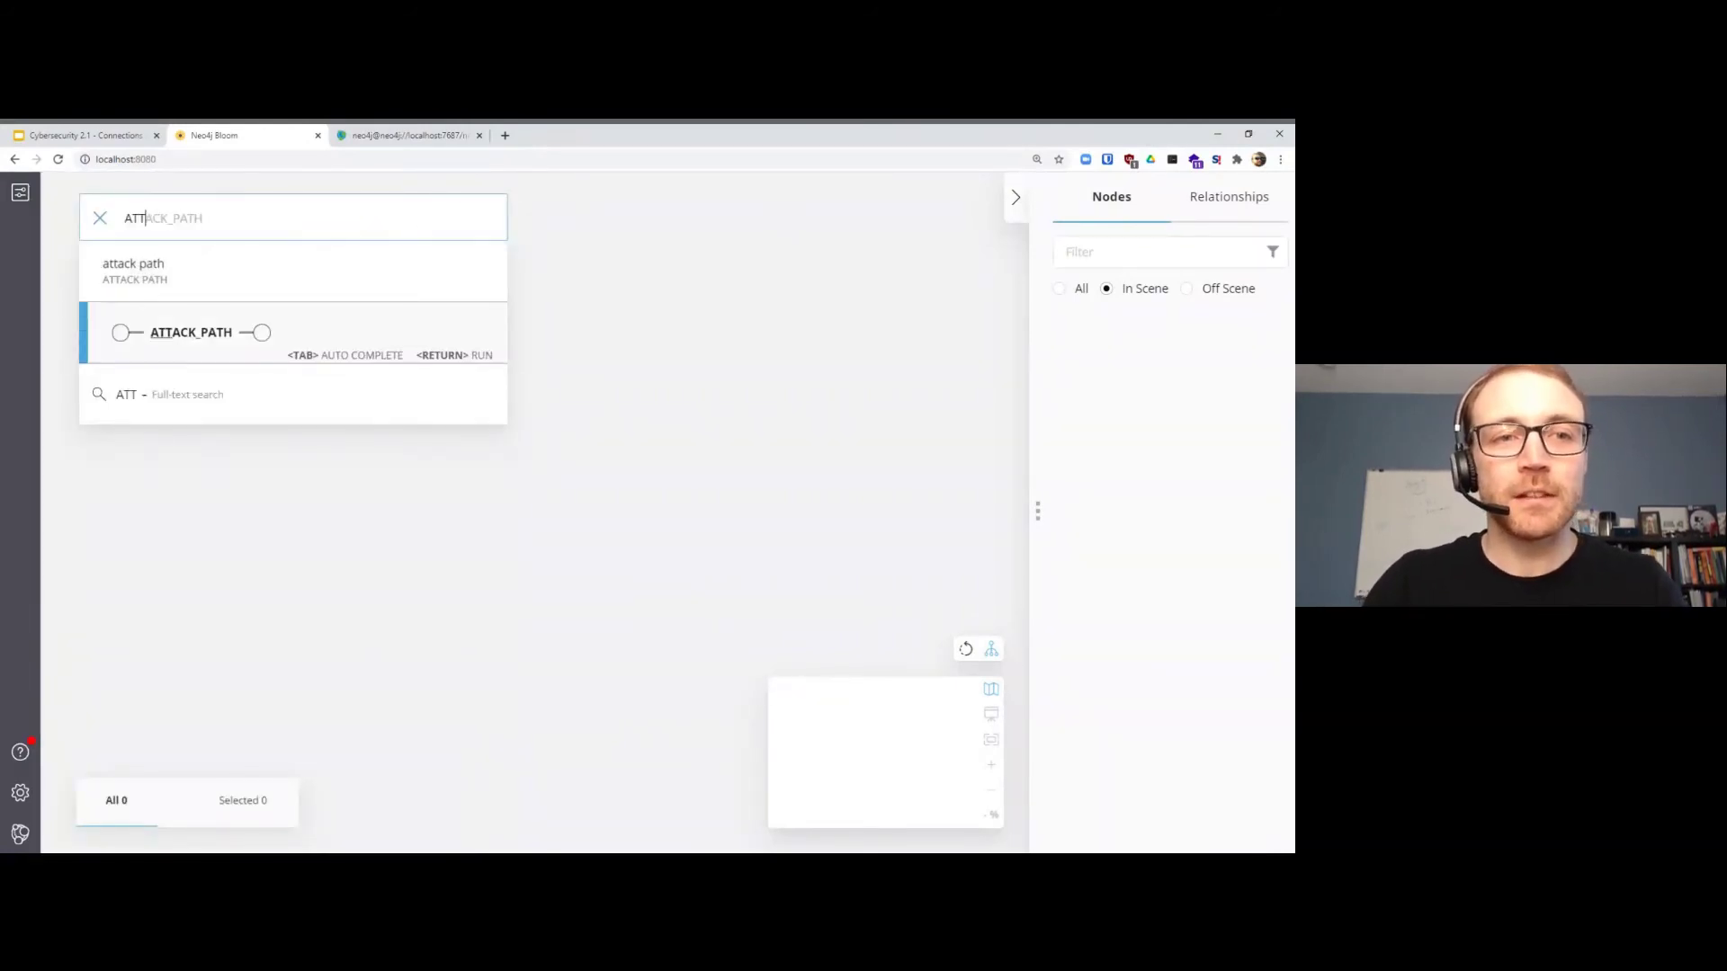
key(Tab)
key(Return)
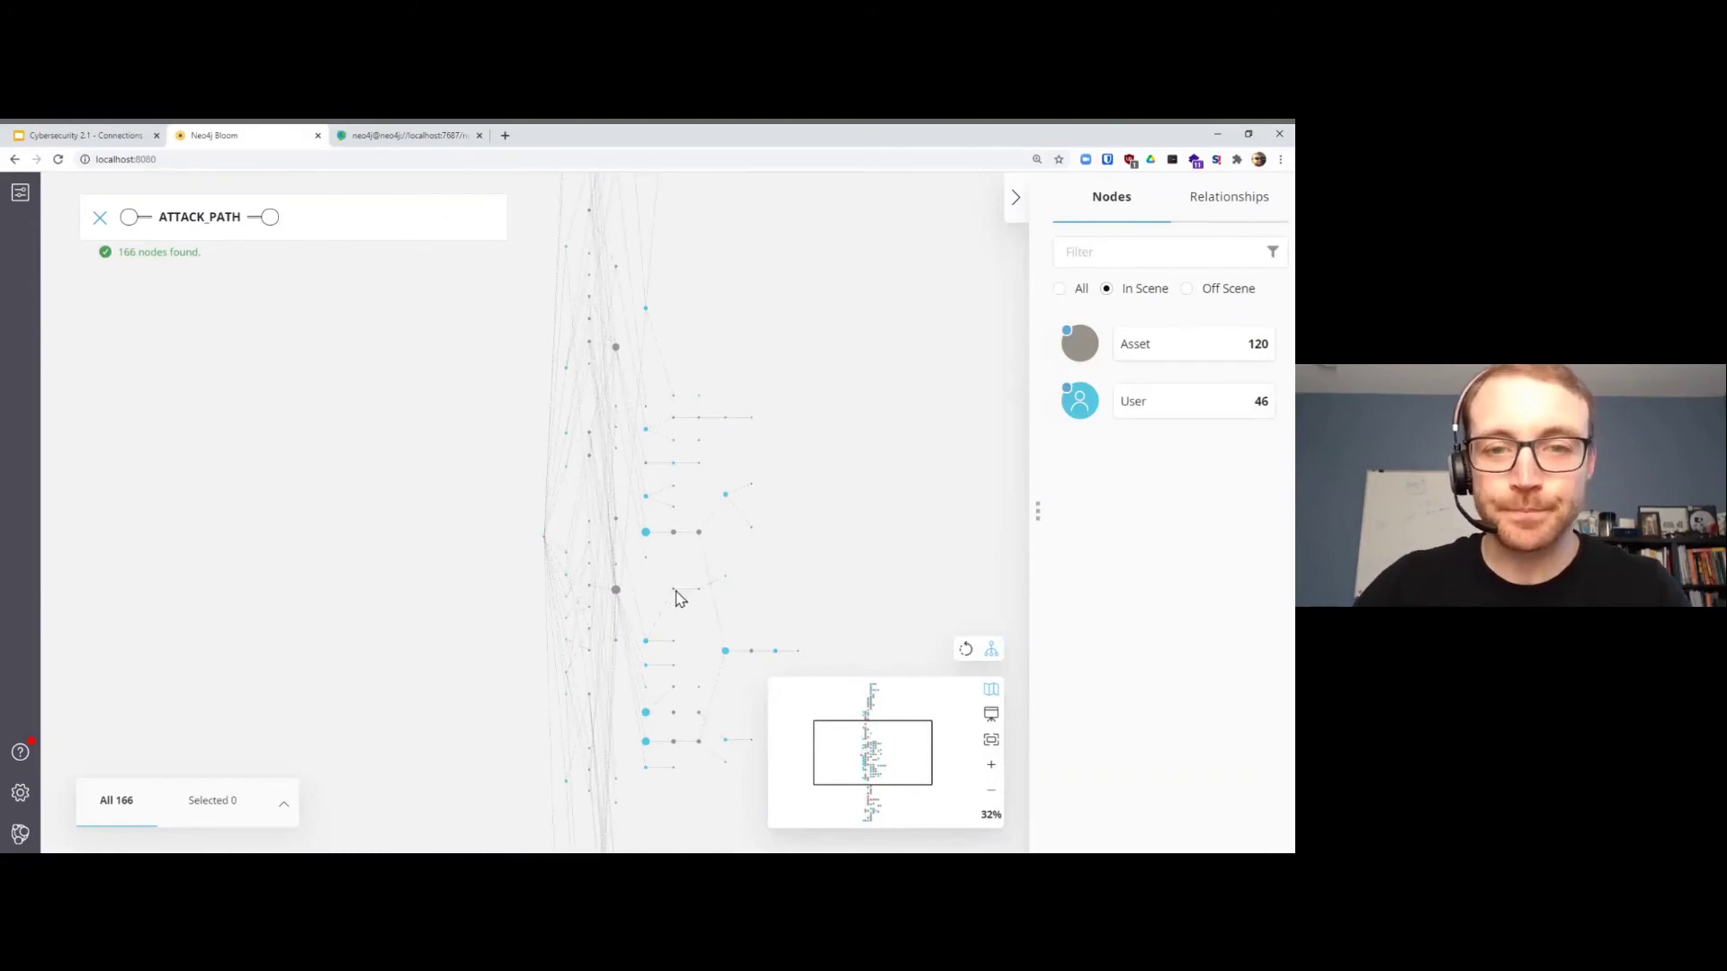
scroll(664, 596, up, 3)
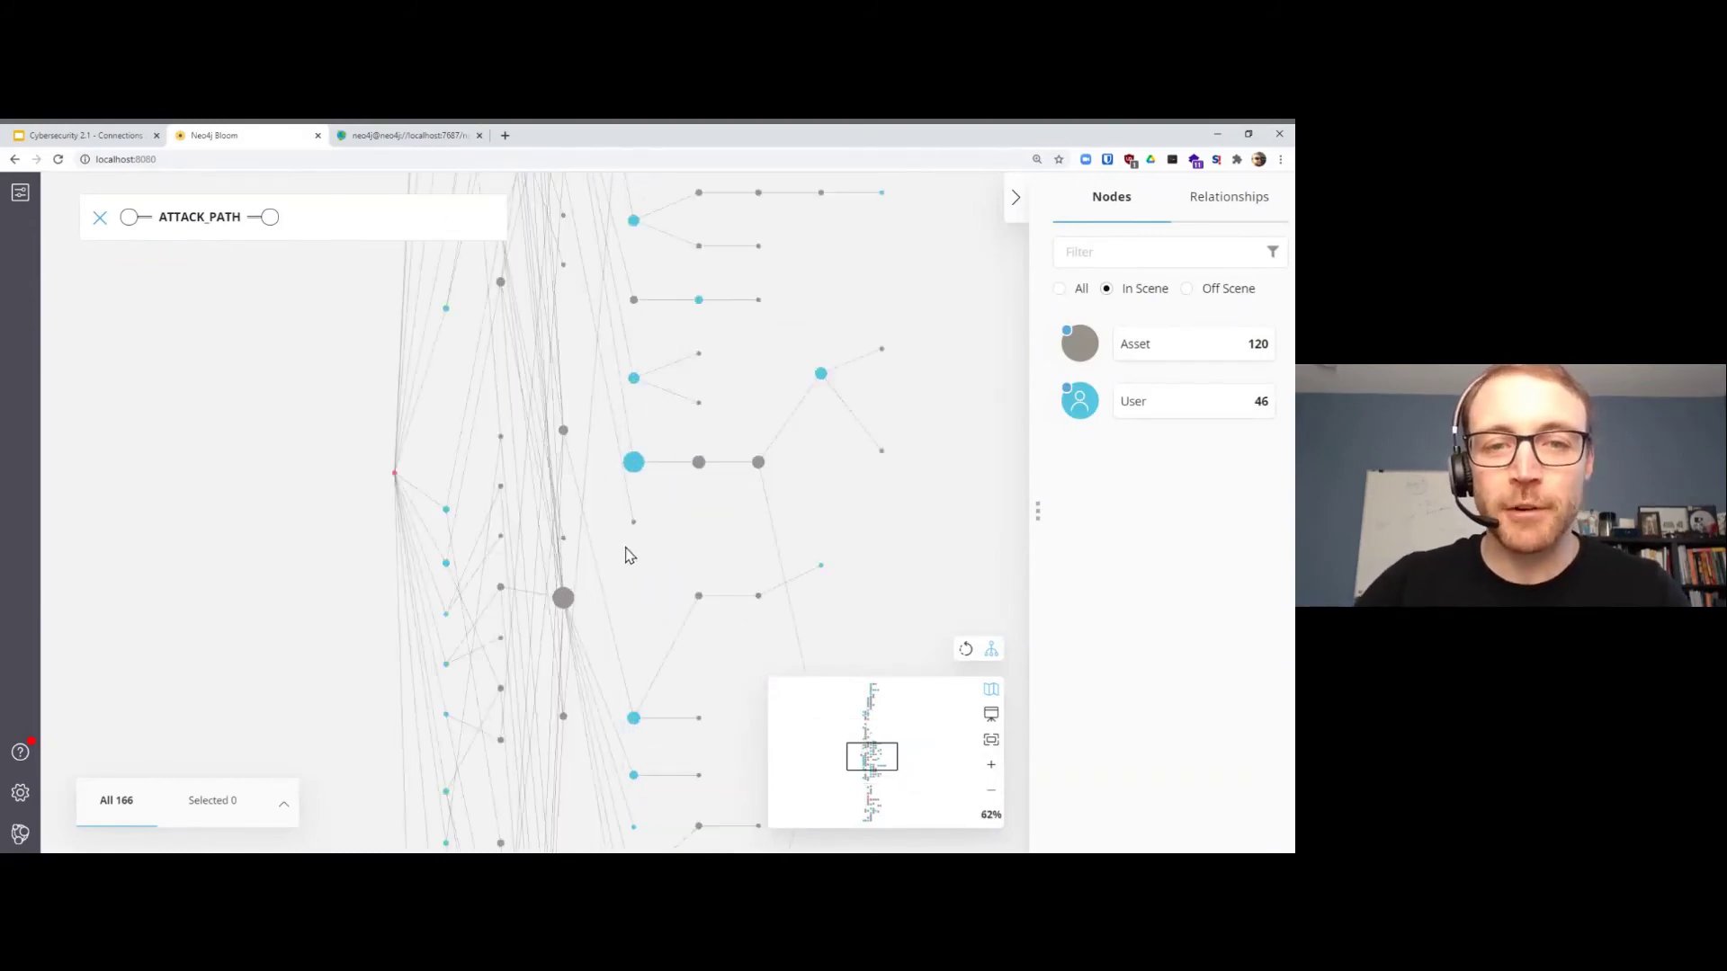
scroll(625, 554, up, 1)
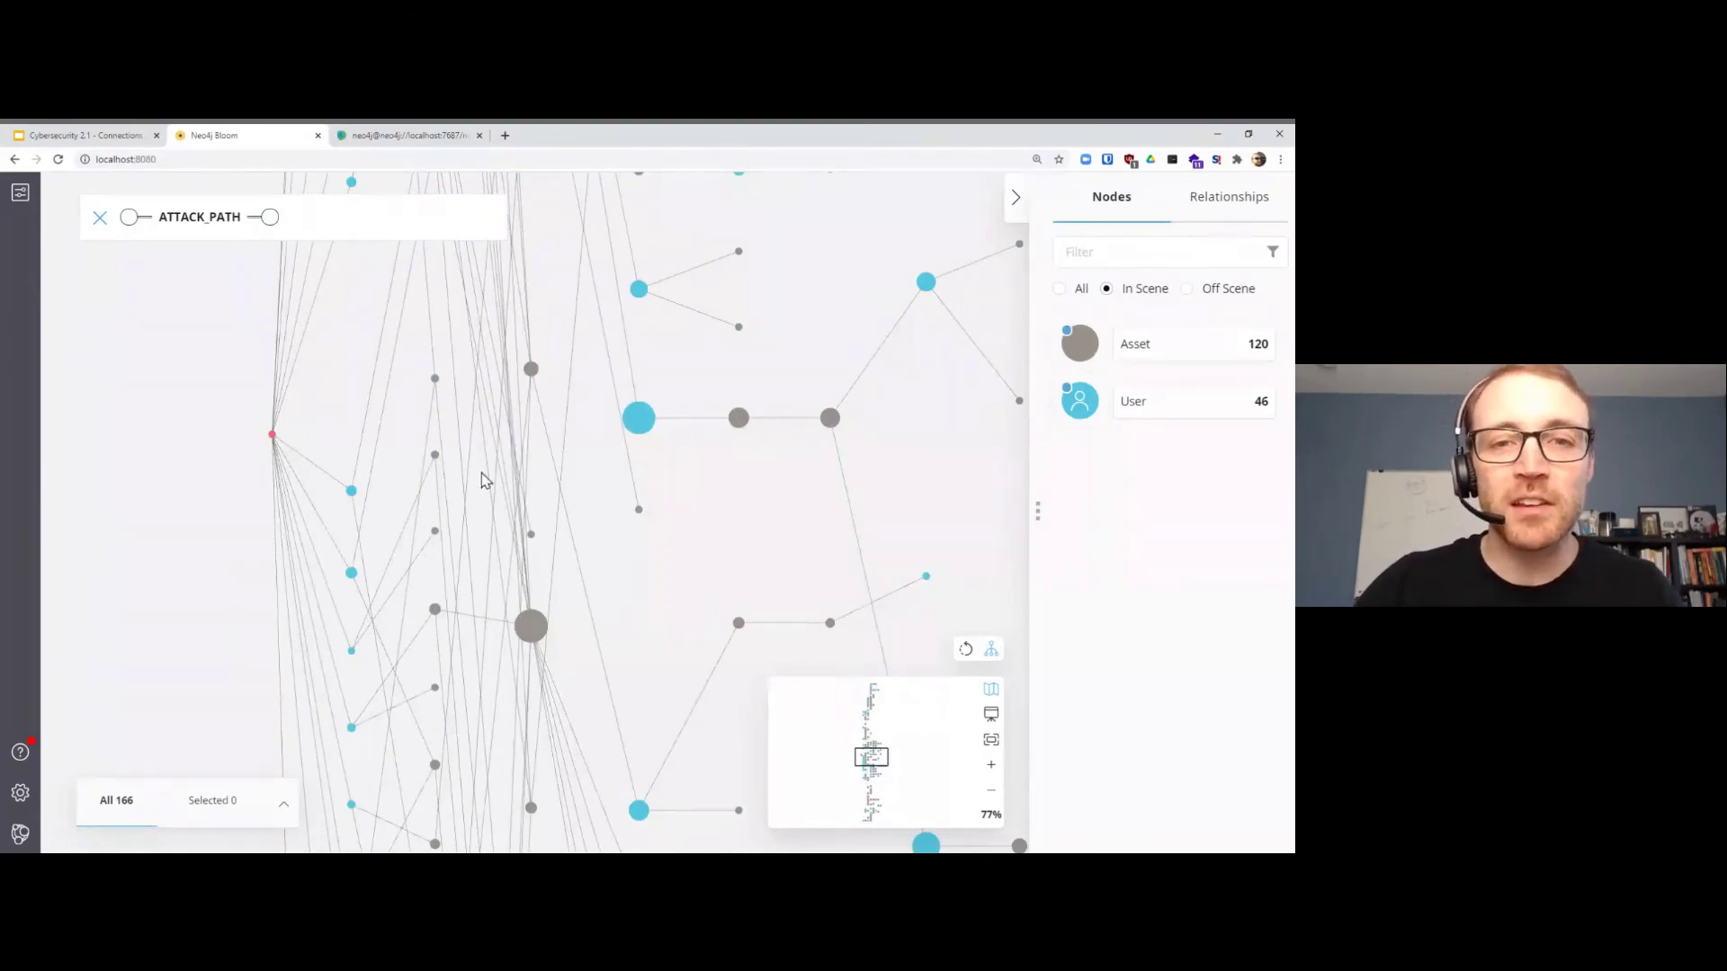
drag(588, 459, 580, 376)
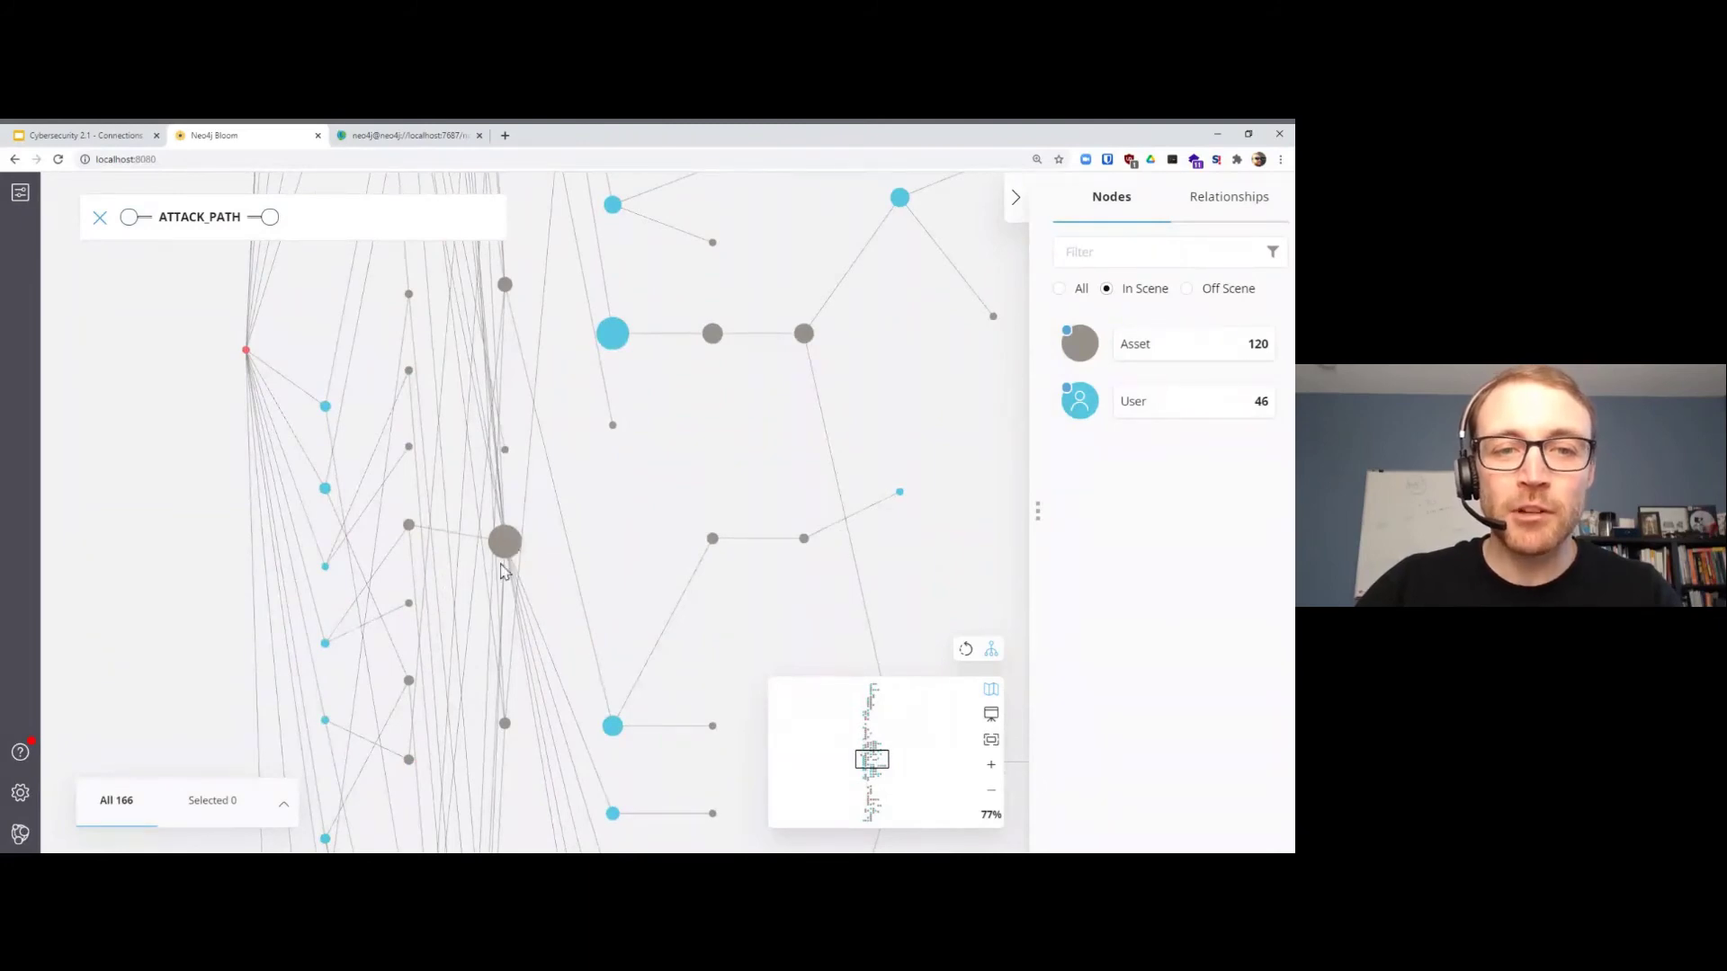
scroll(585, 378, down, 3)
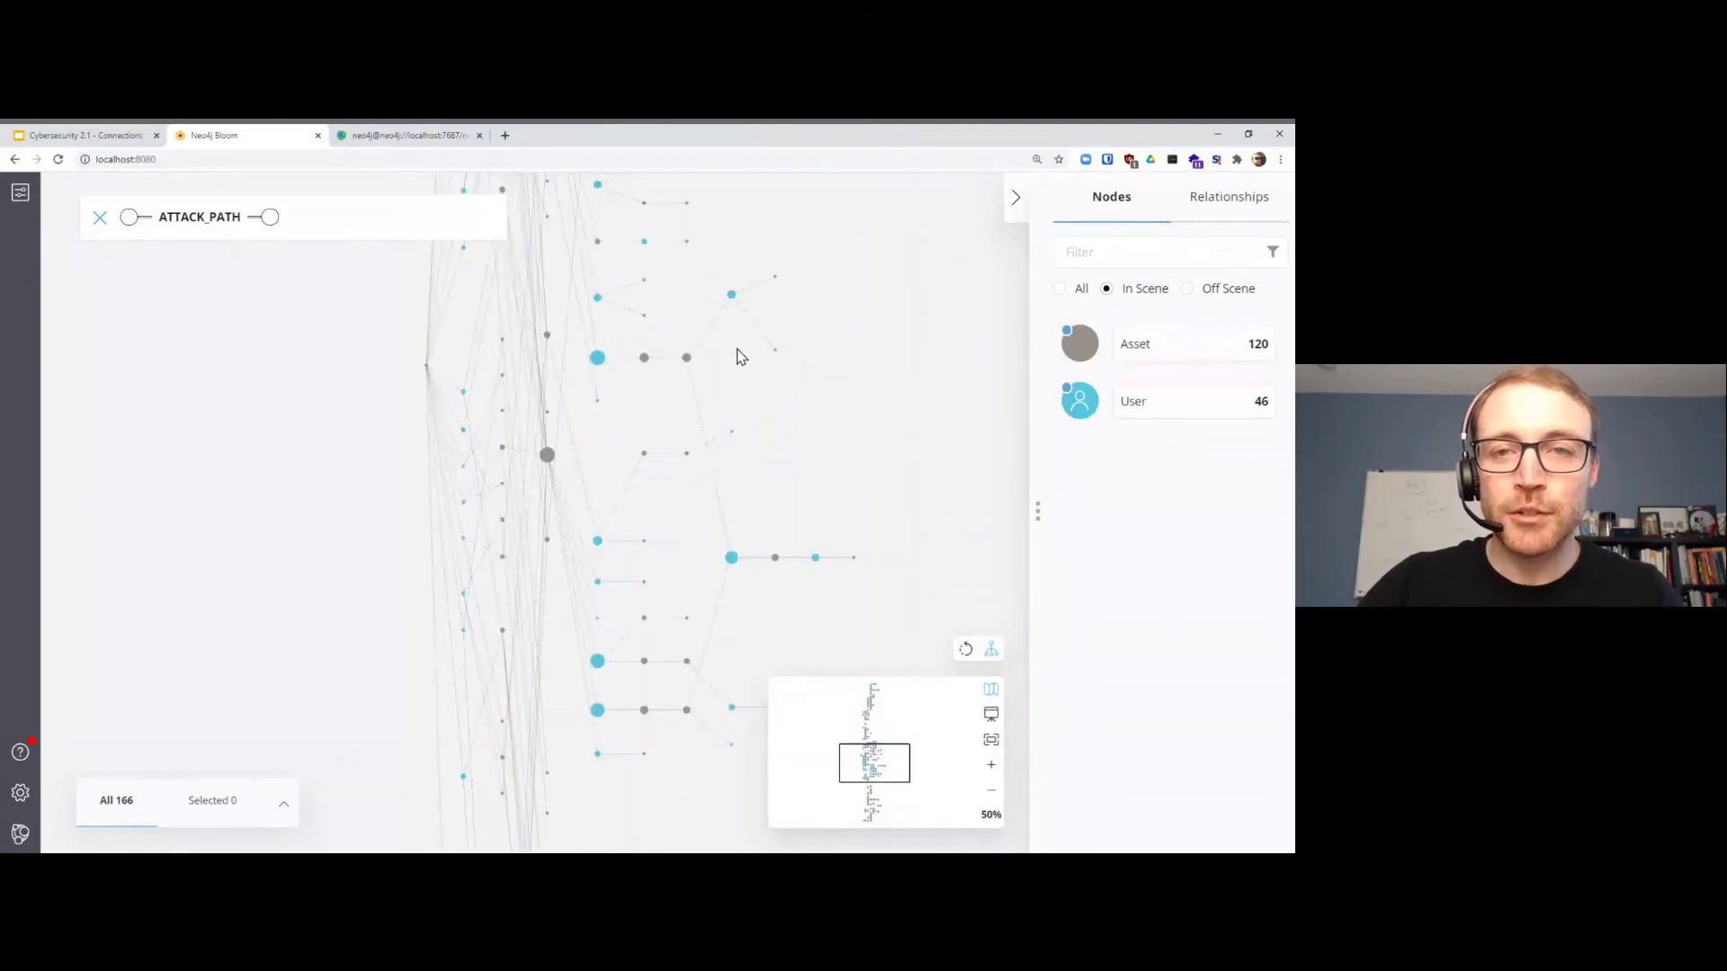
scroll(769, 339, up, 2)
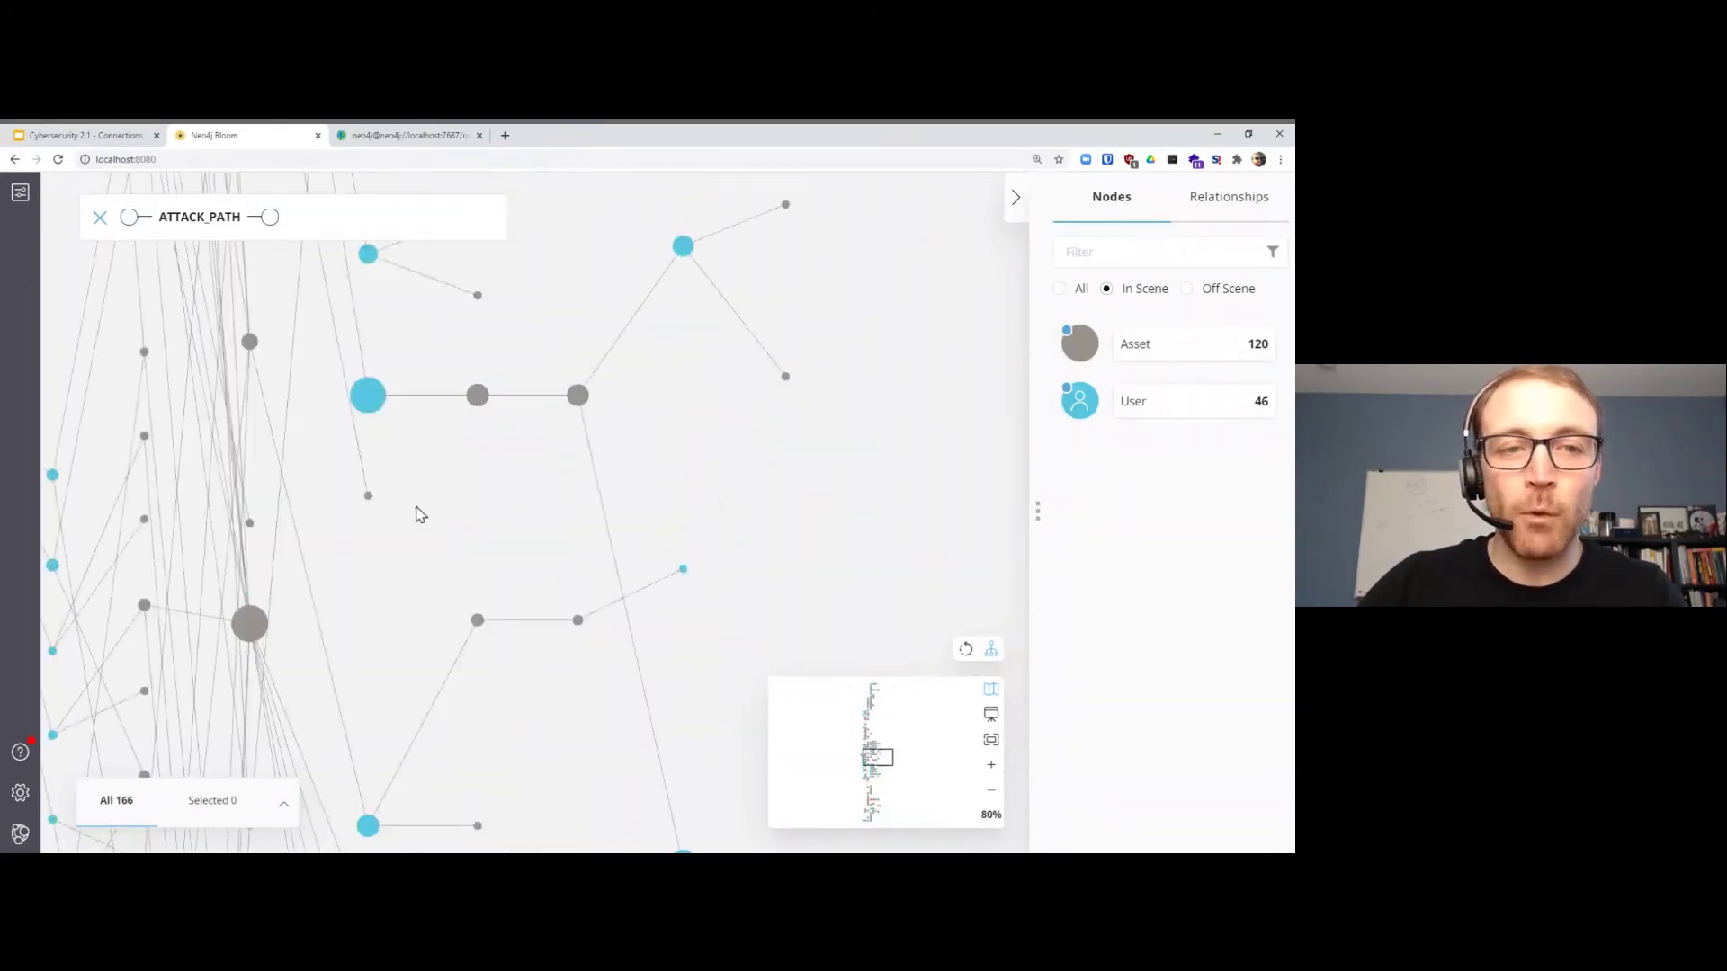
drag(421, 516, 538, 485)
click(353, 568)
double_click(352, 568)
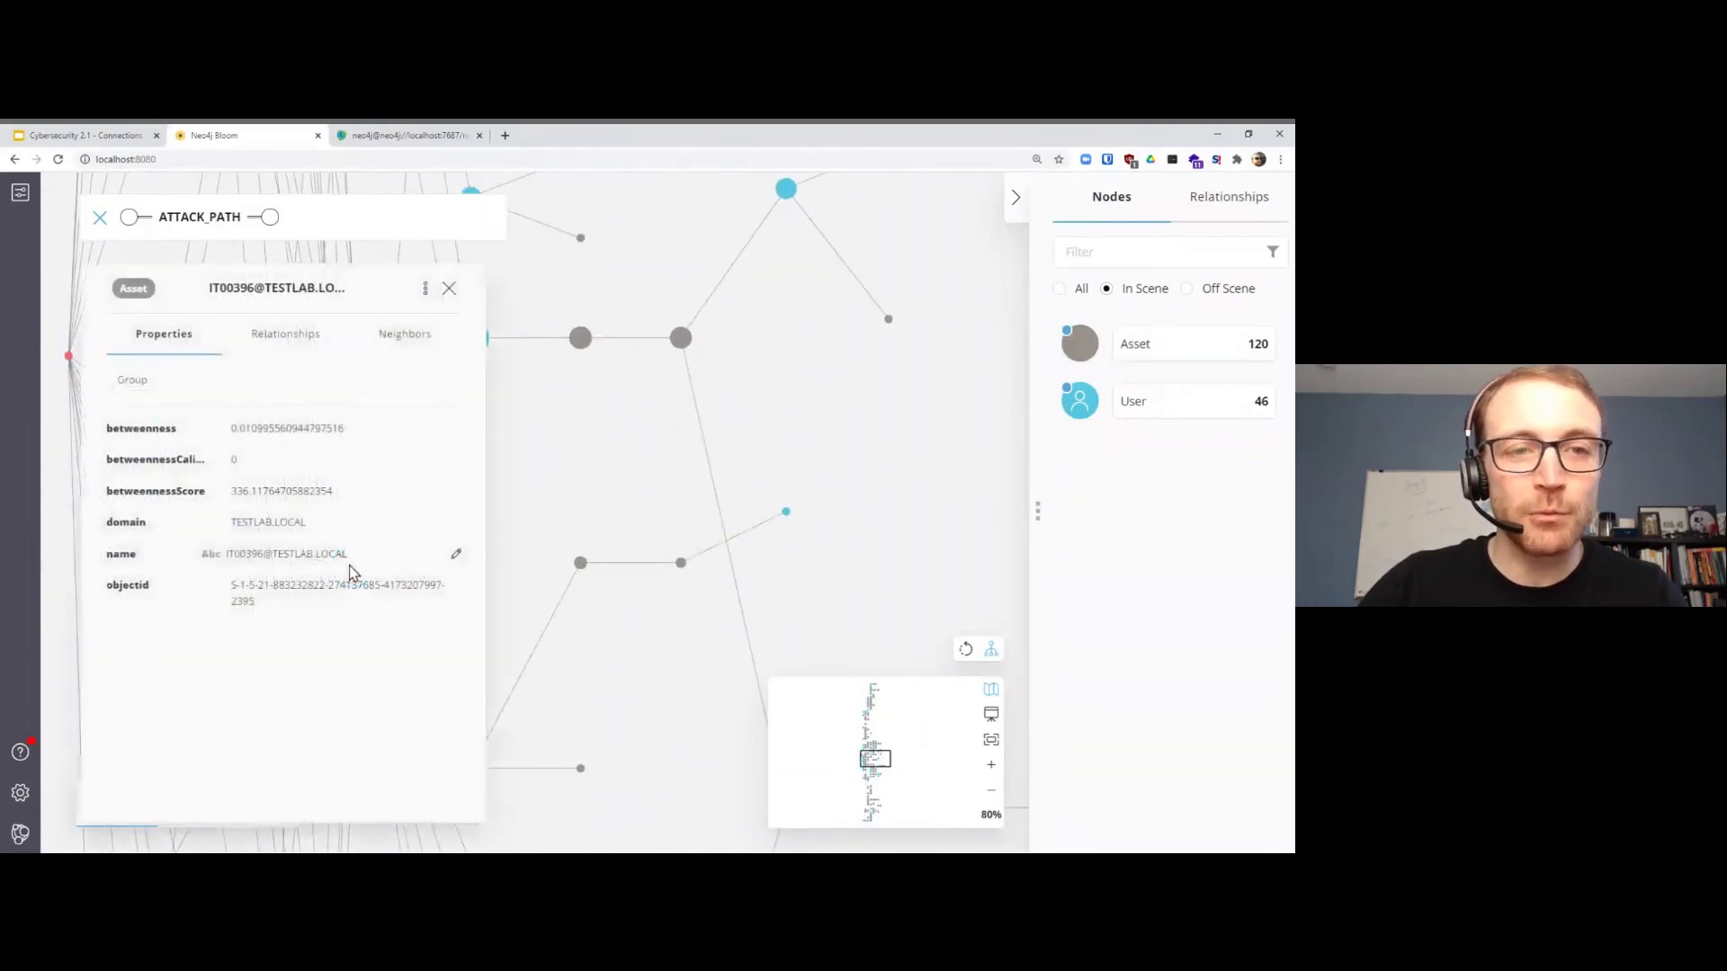
double_click(240, 492)
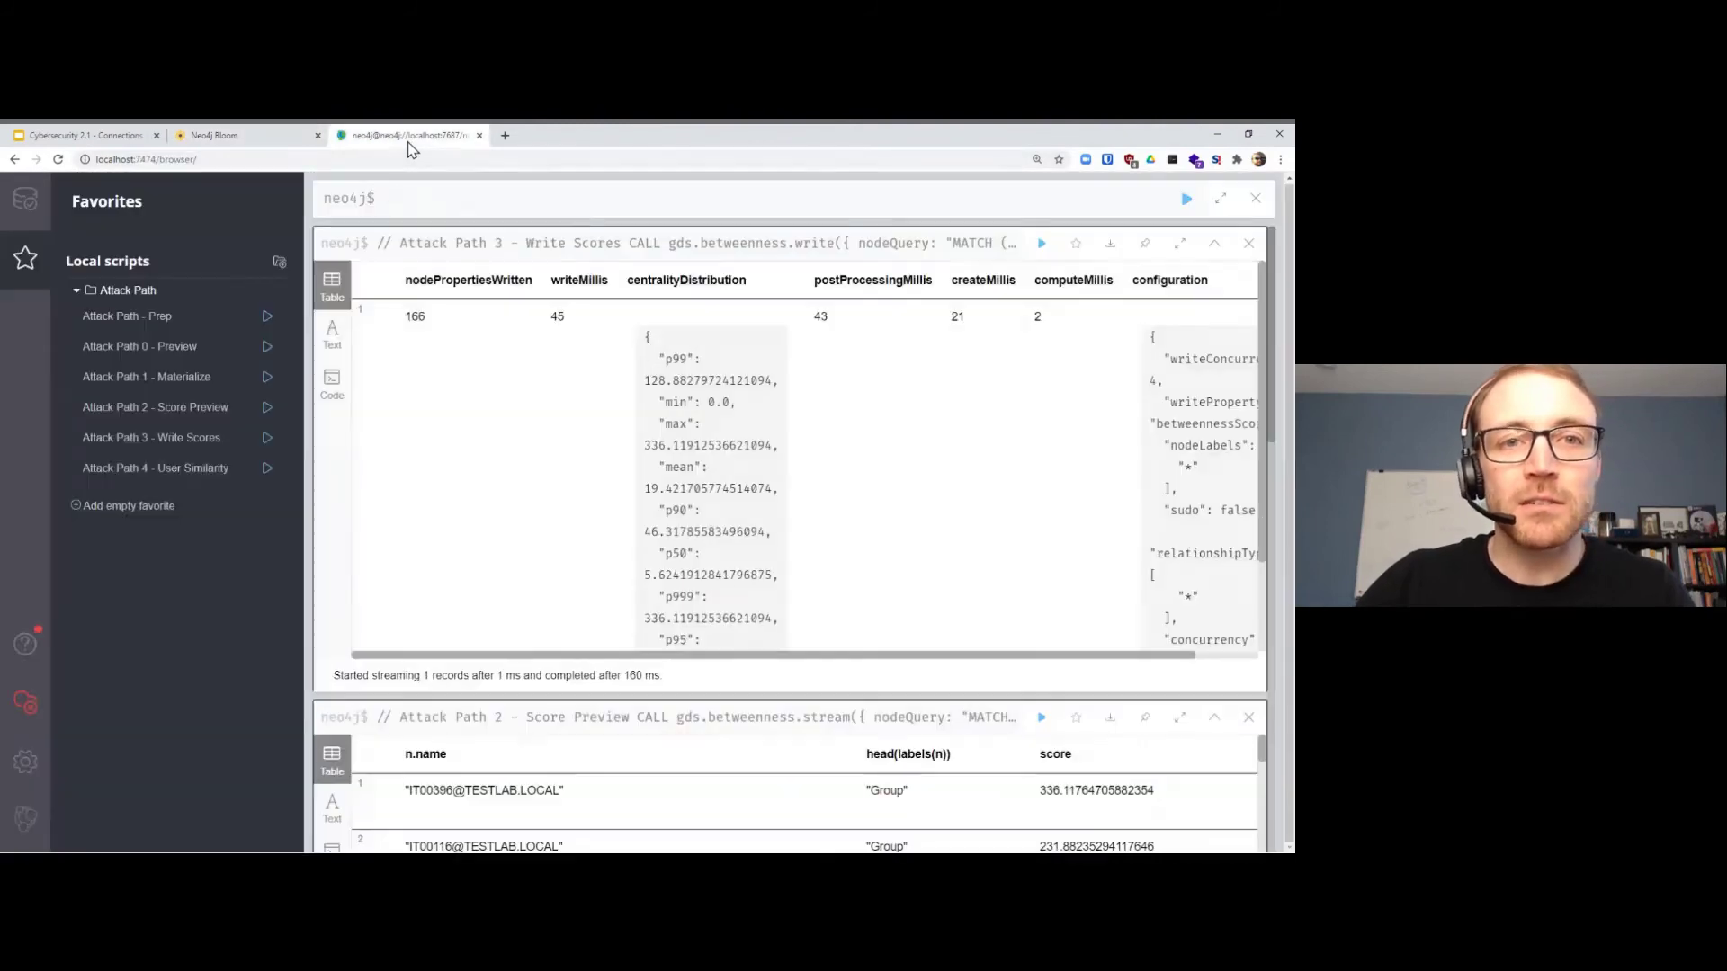
click(409, 144)
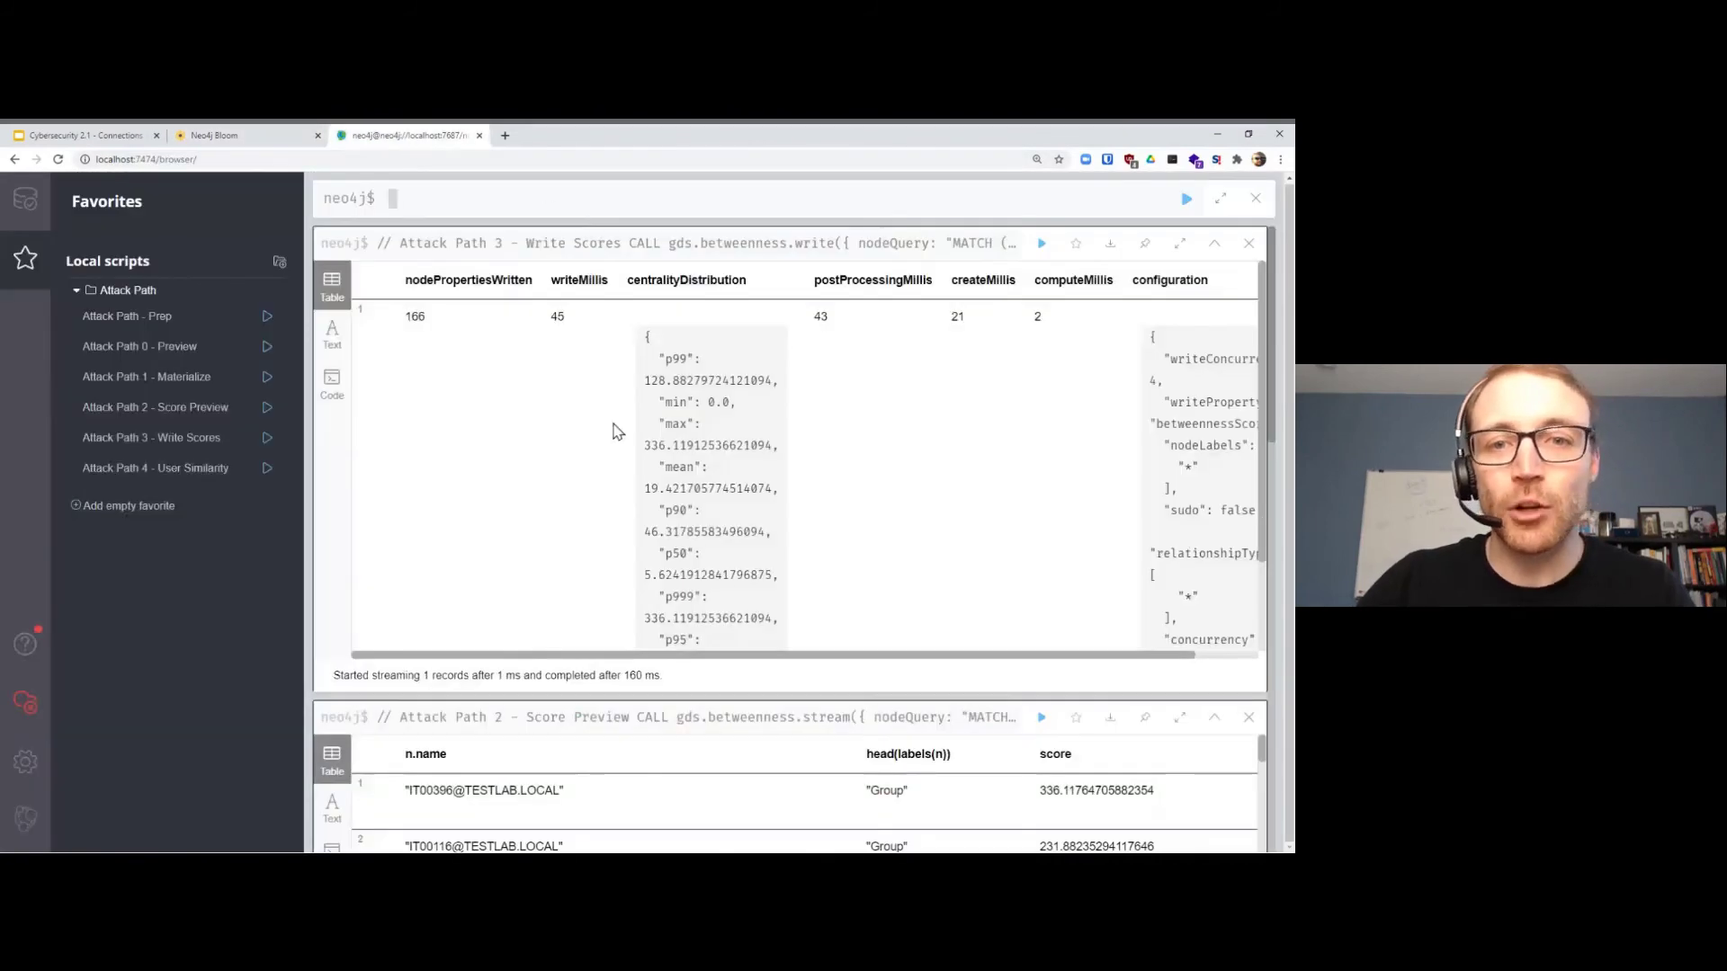
click(1248, 243)
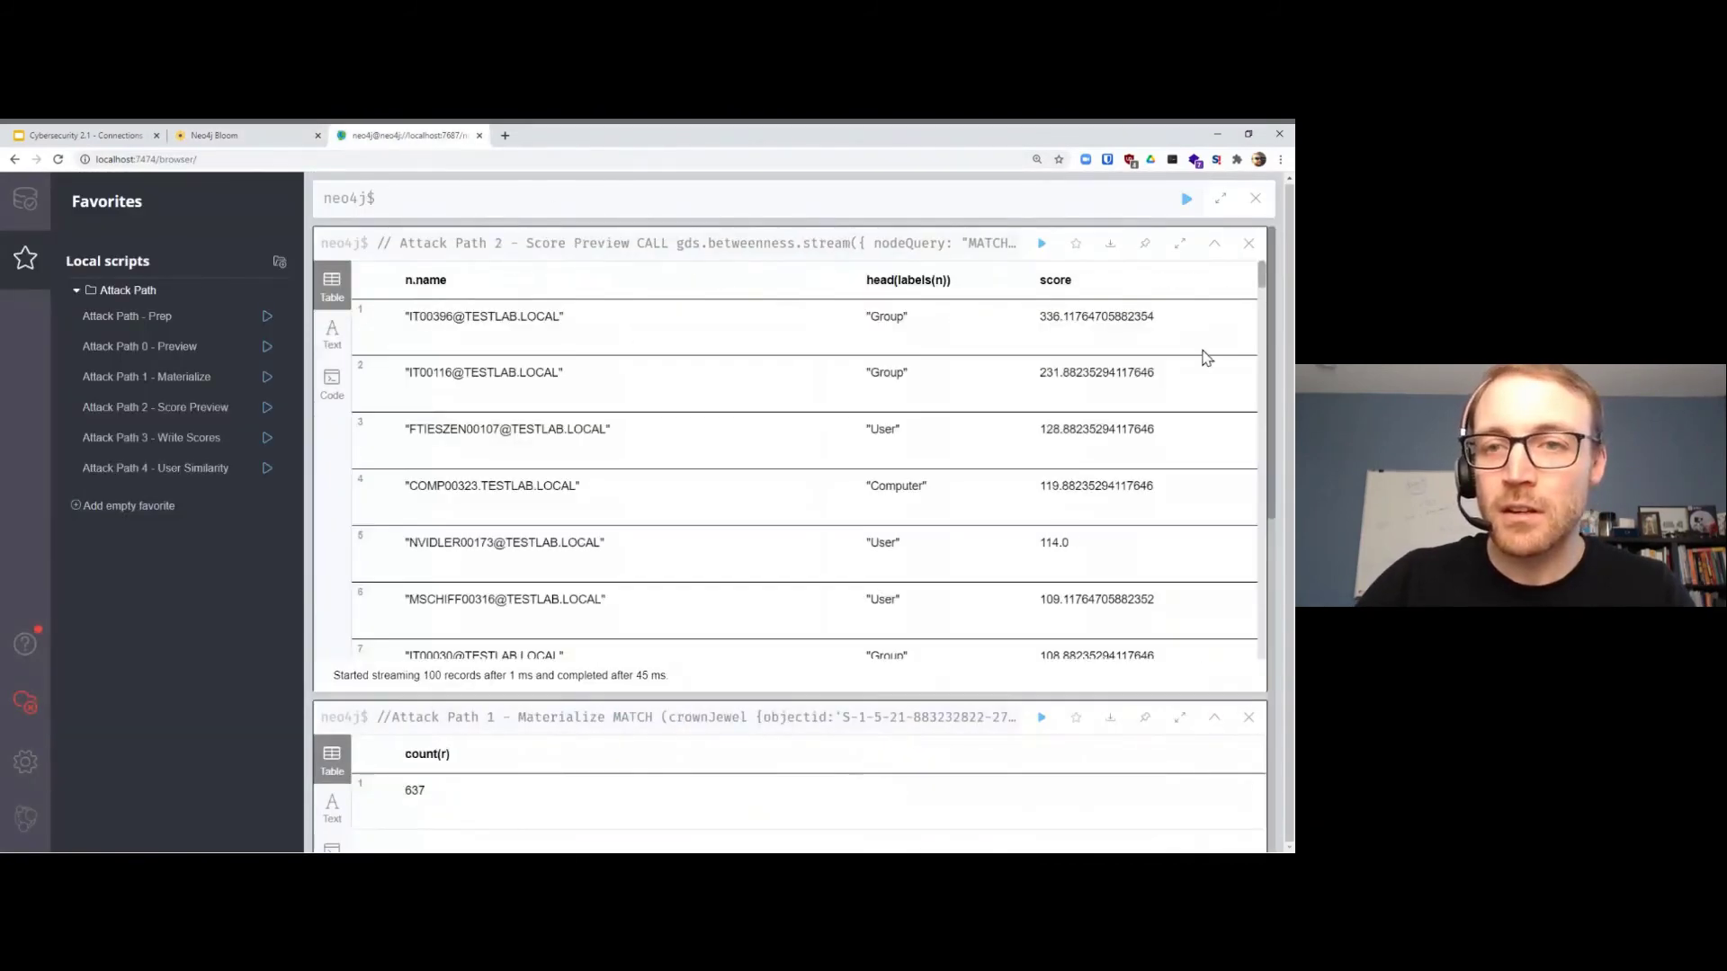
double_click(447, 318)
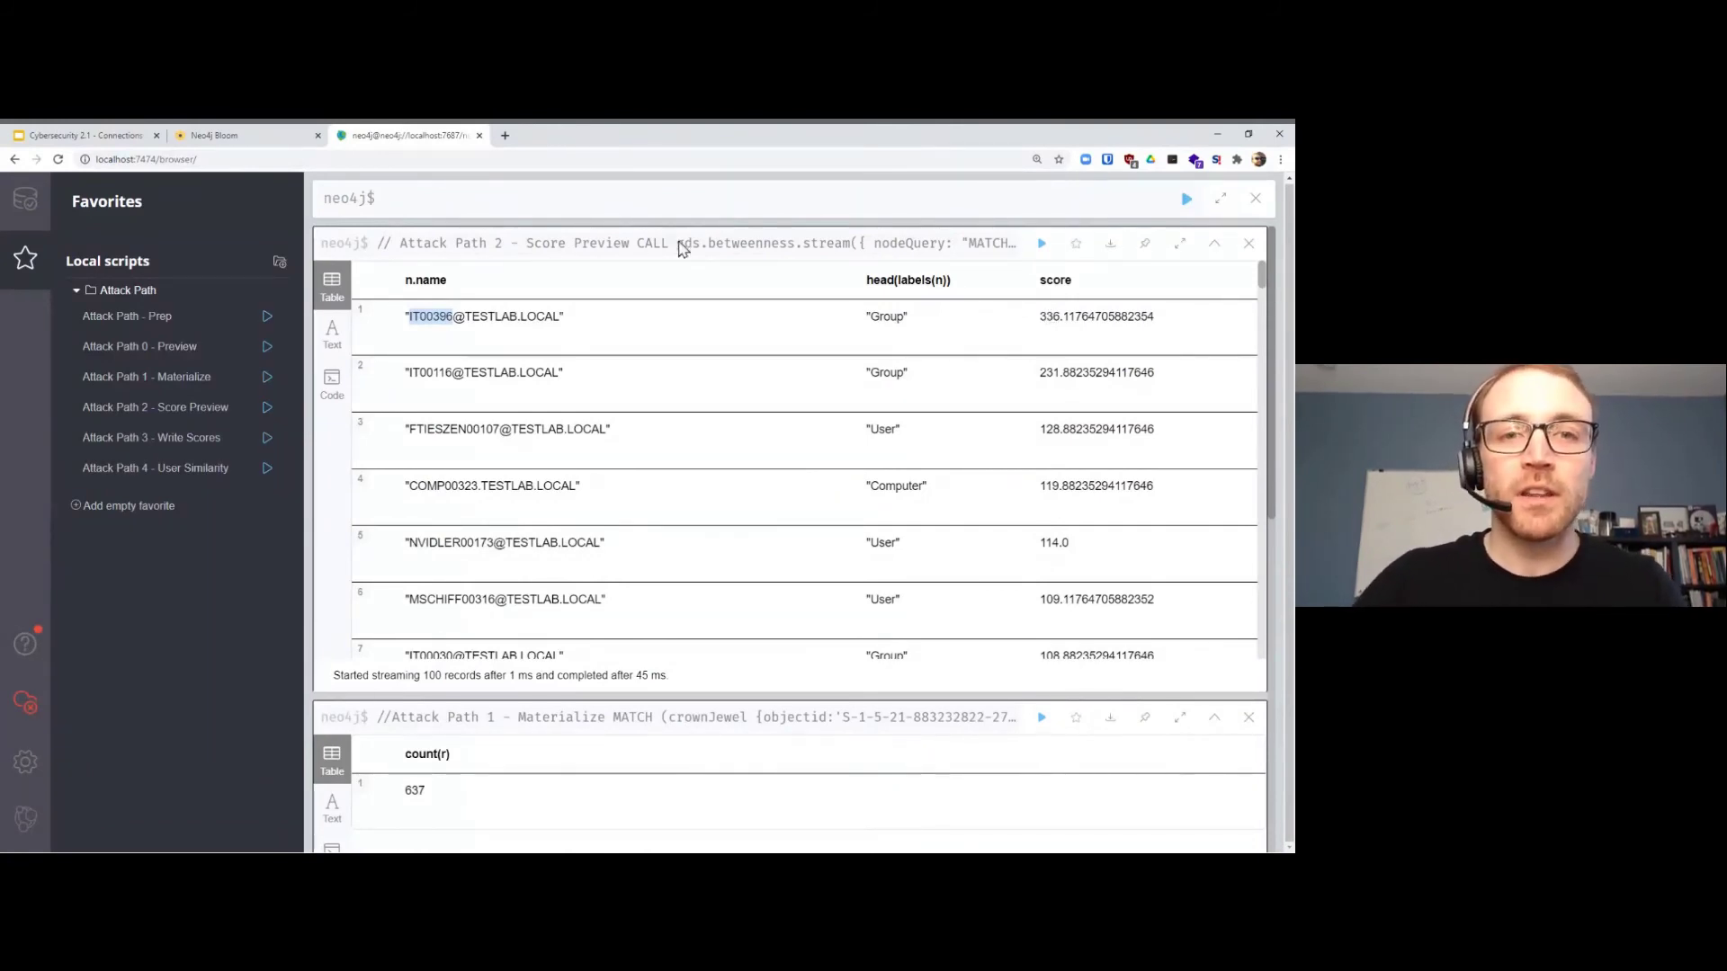
Step: Add a rule-based User style sizing nodes 0.25x to 4x by betweennessScore range
click(270, 138)
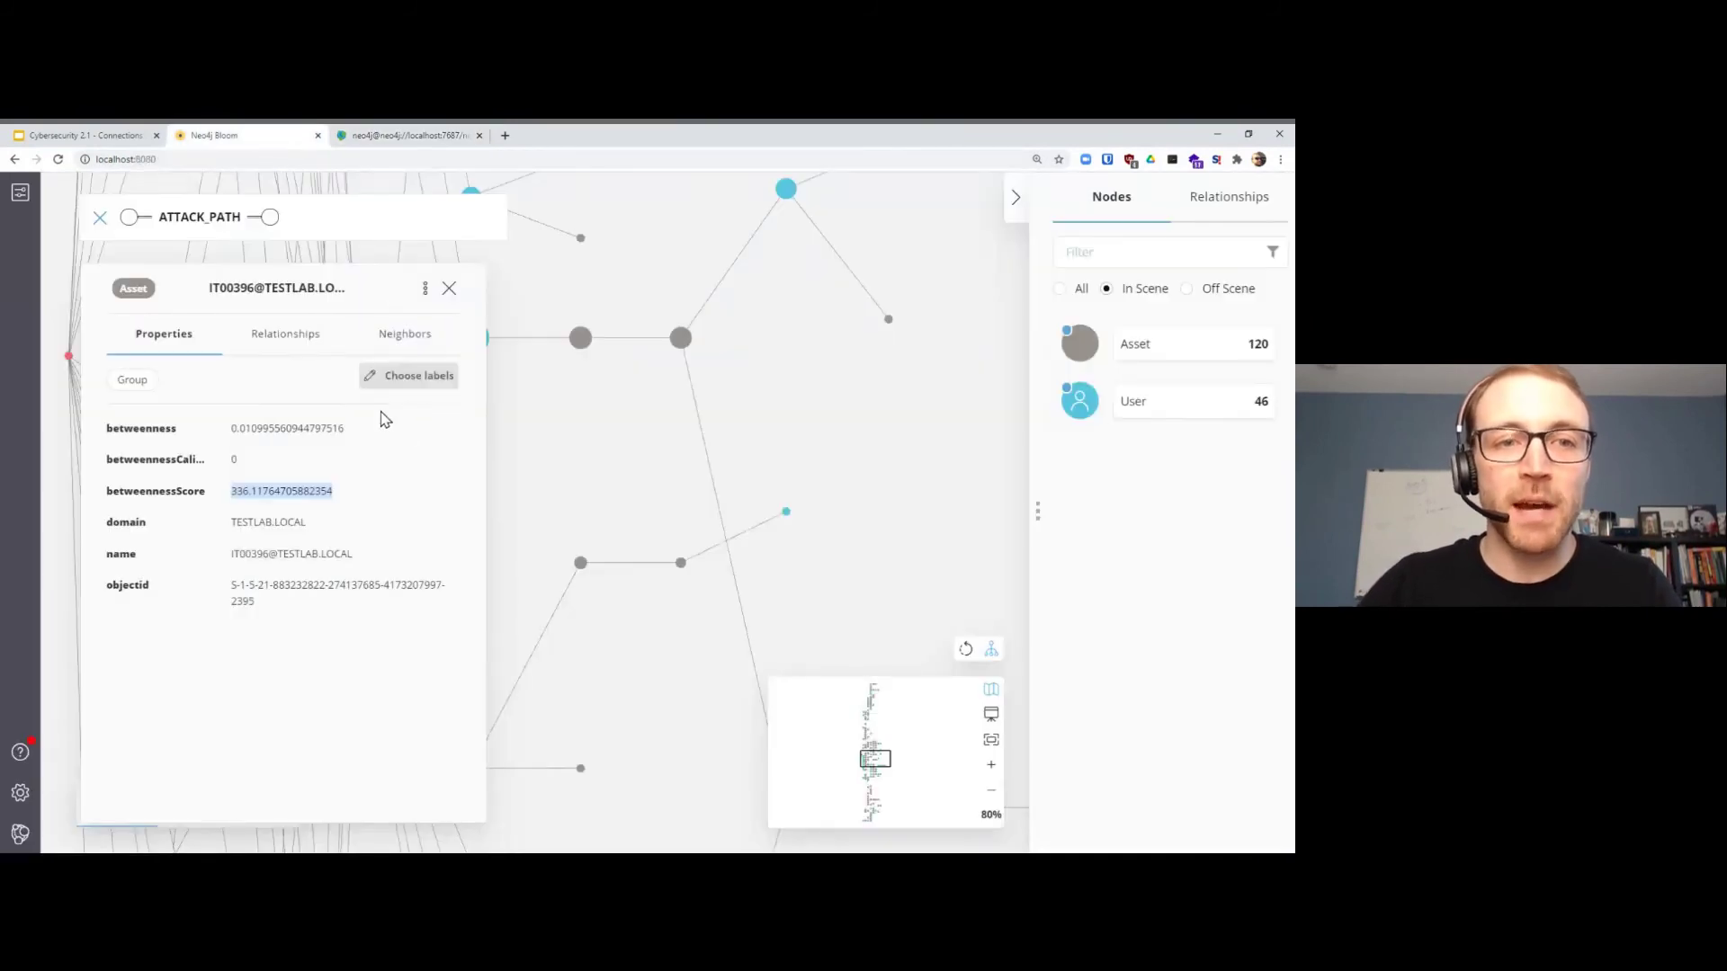
scroll(540, 453, down, 2)
scroll(694, 439, down, 2)
scroll(634, 466, down, 2)
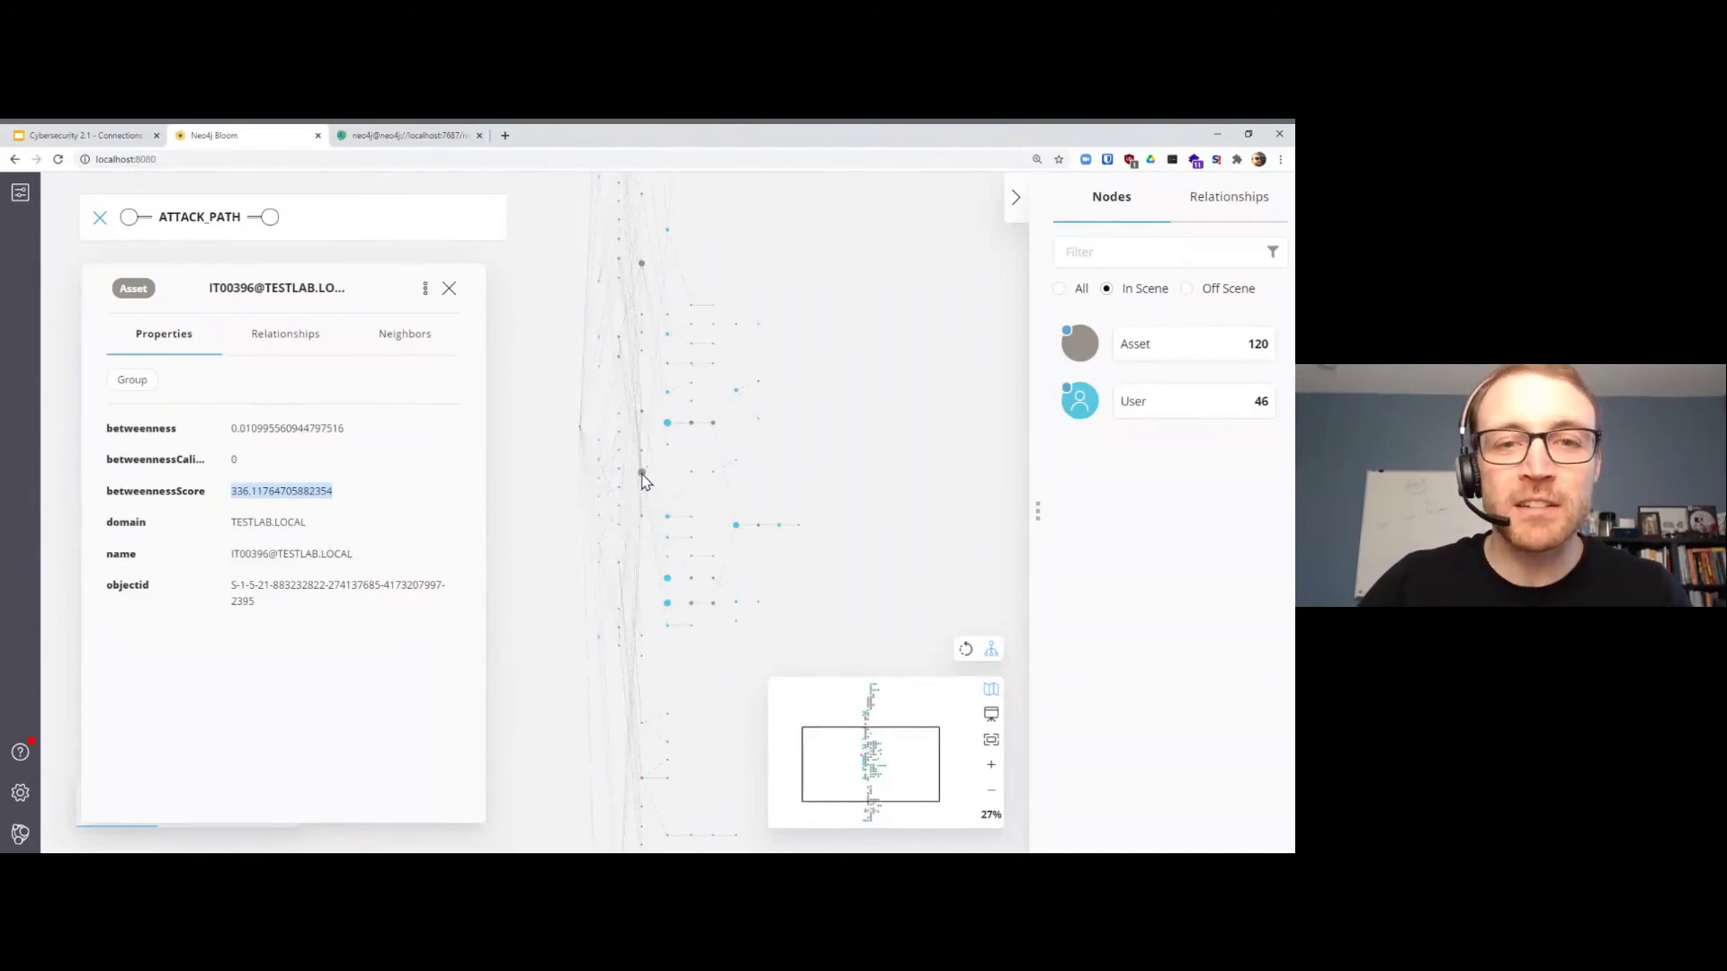
drag(671, 473, 668, 529)
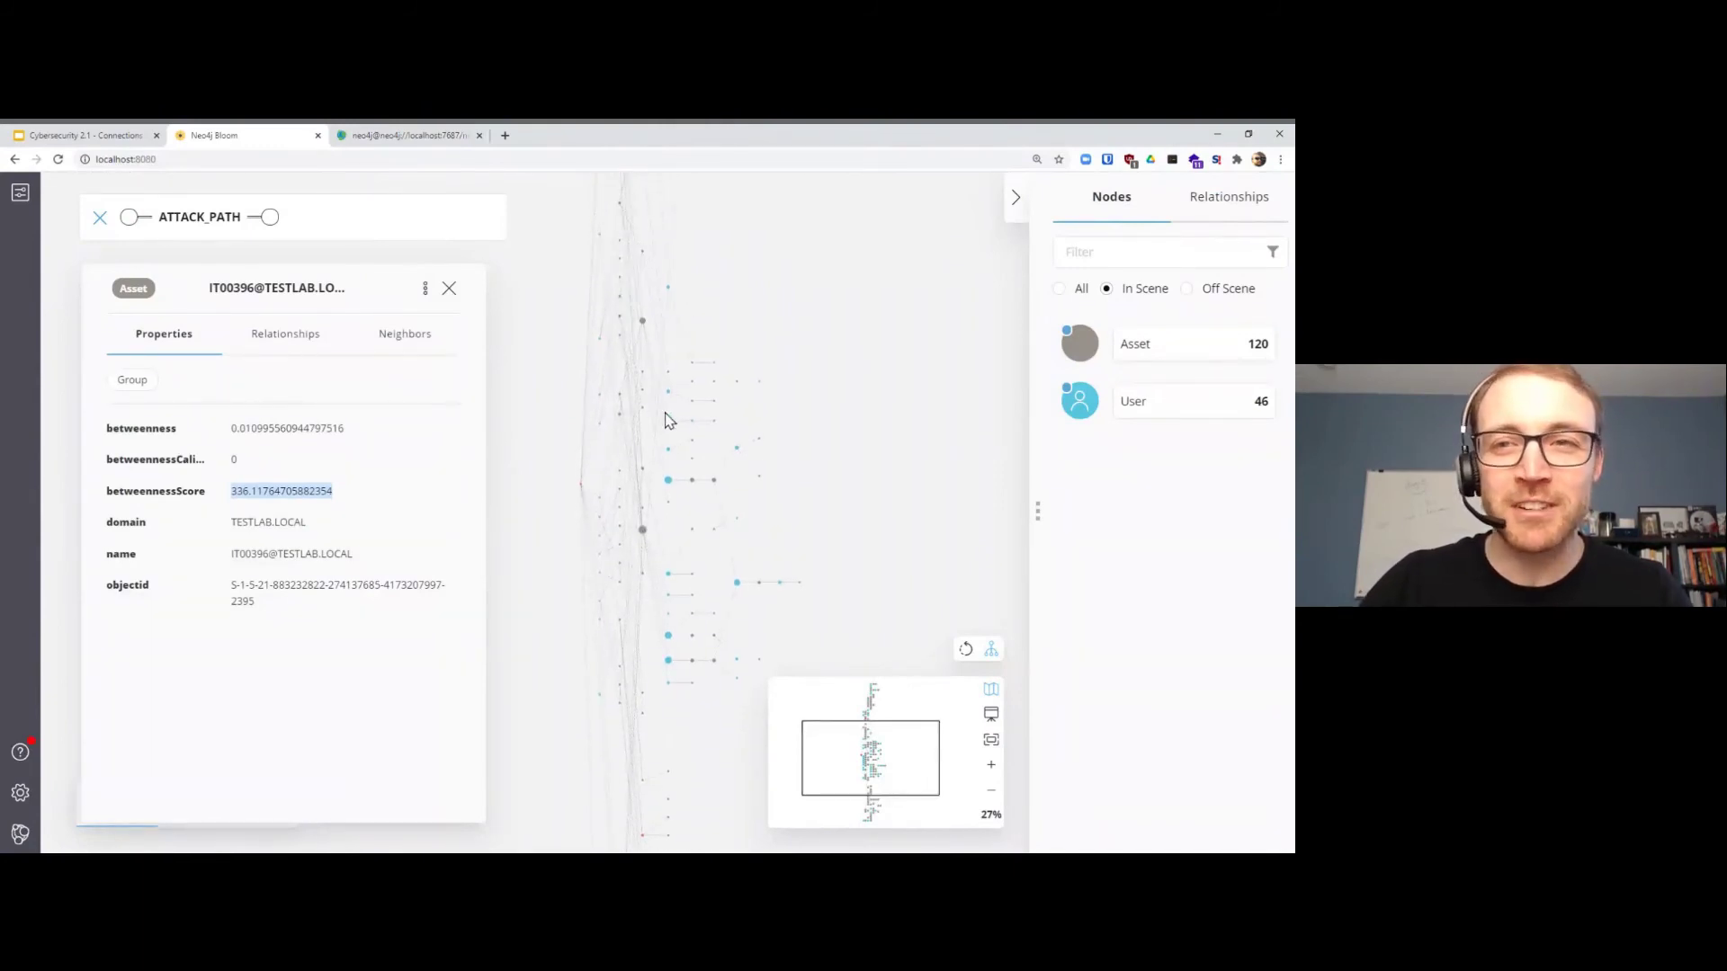
click(1079, 402)
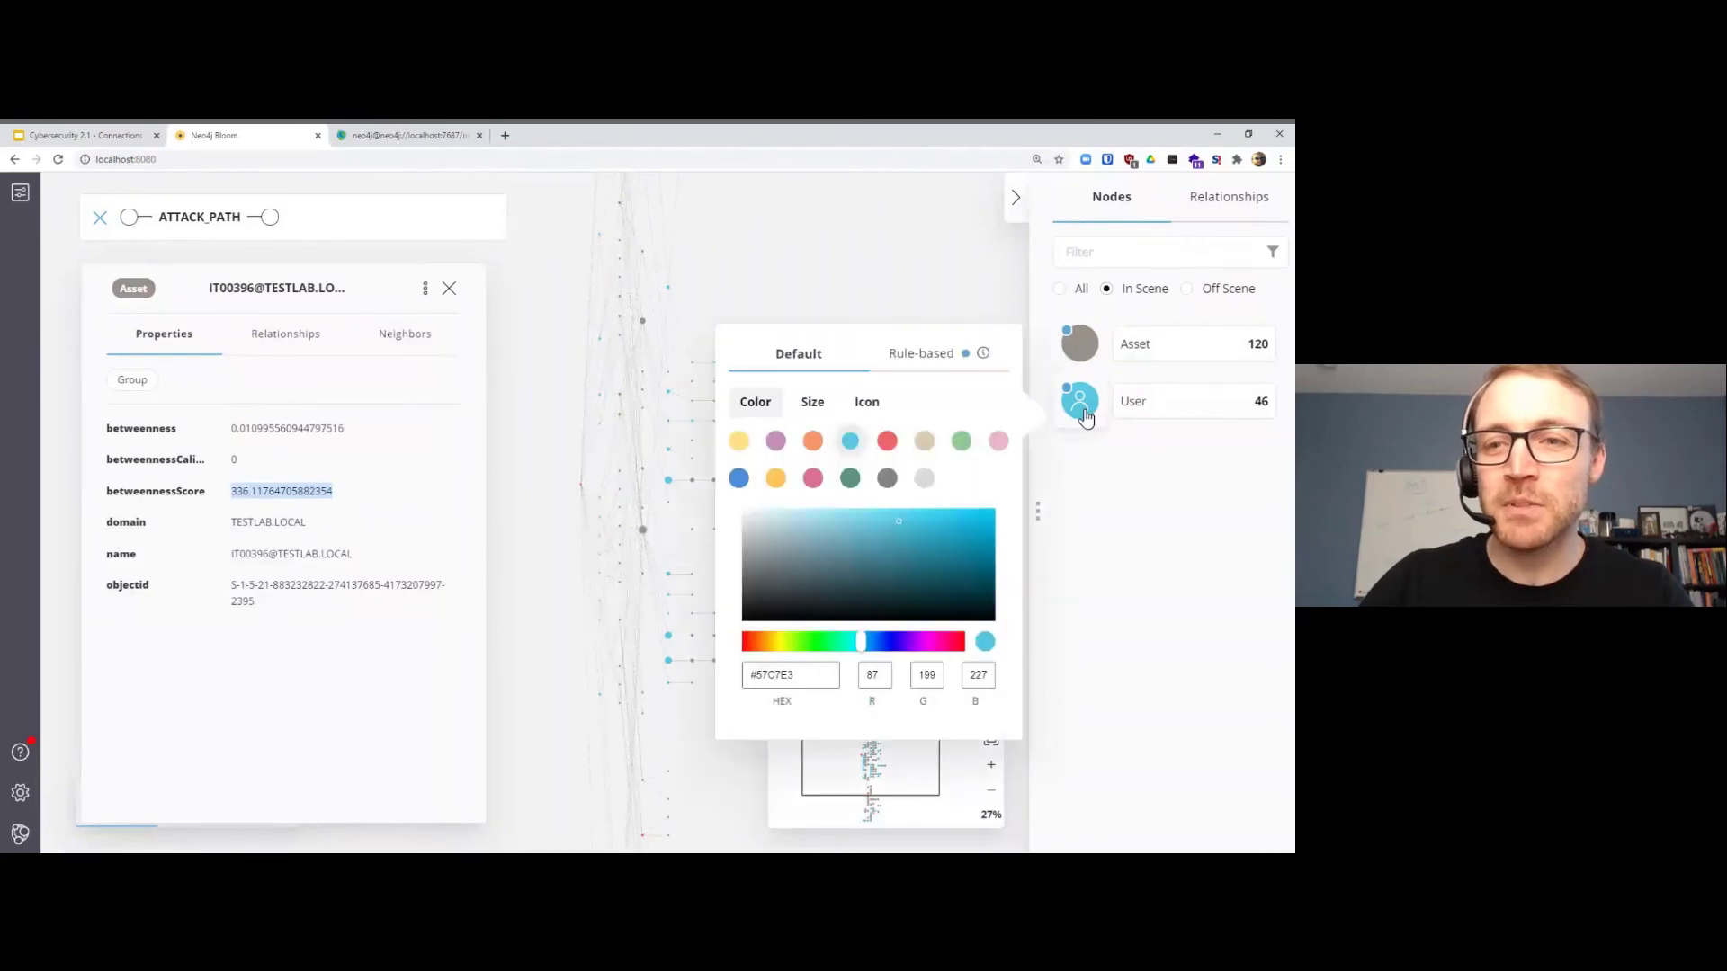
click(920, 354)
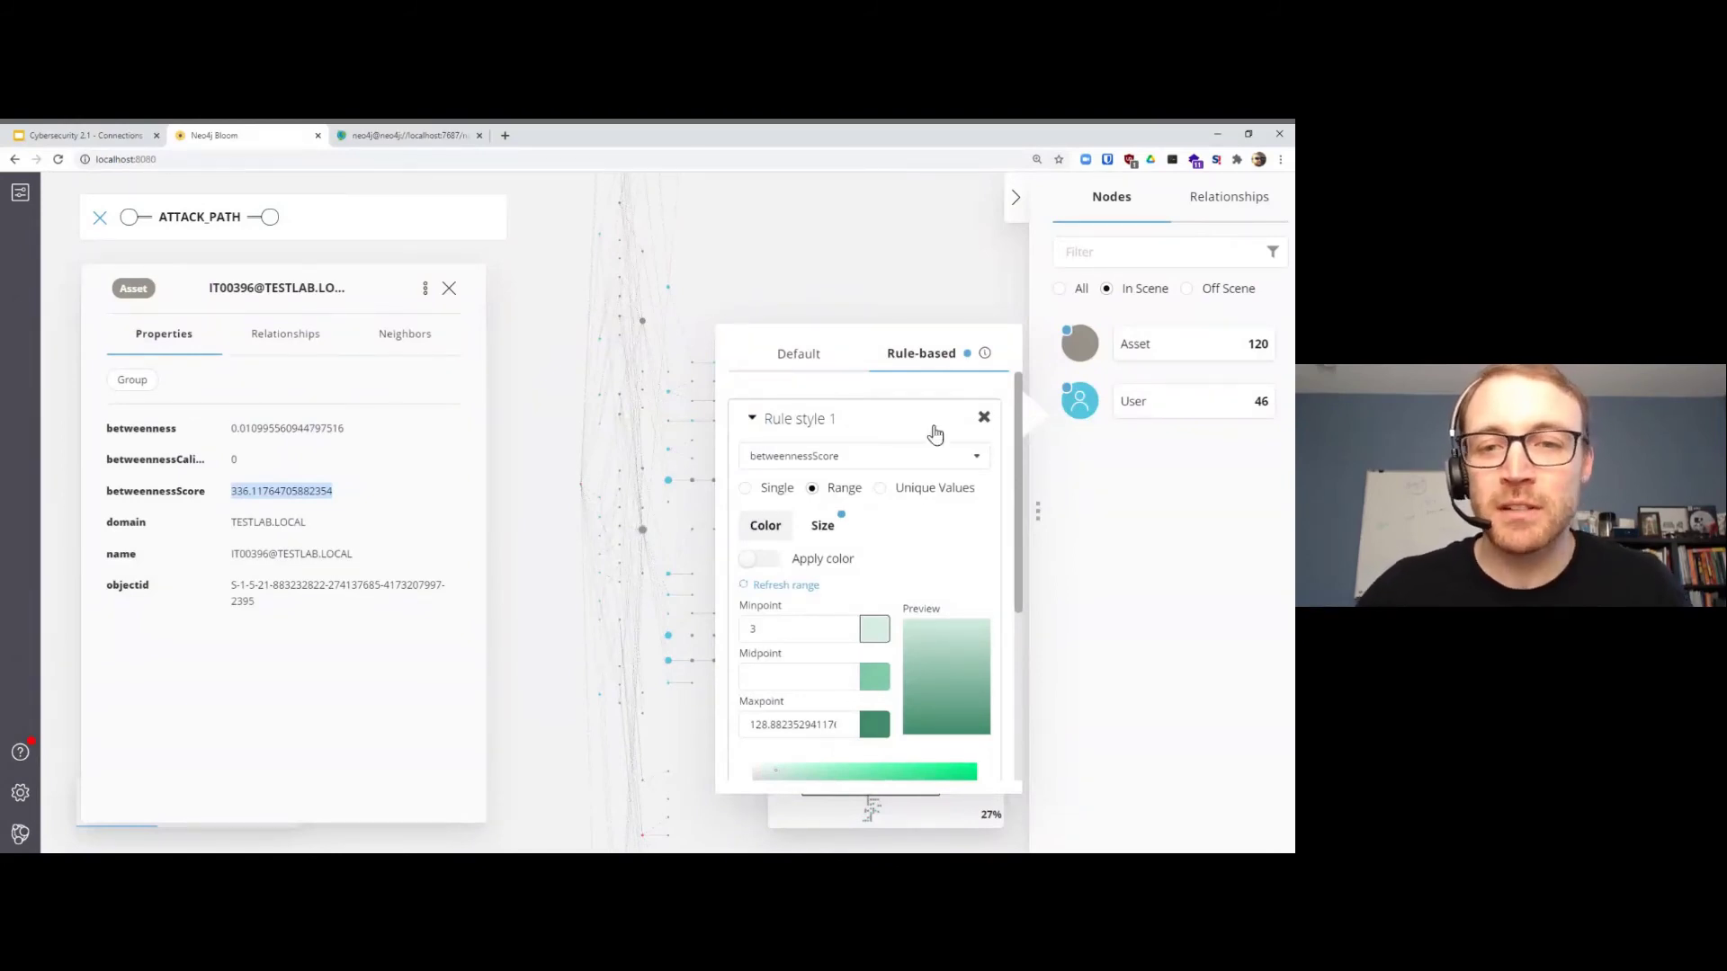
click(823, 526)
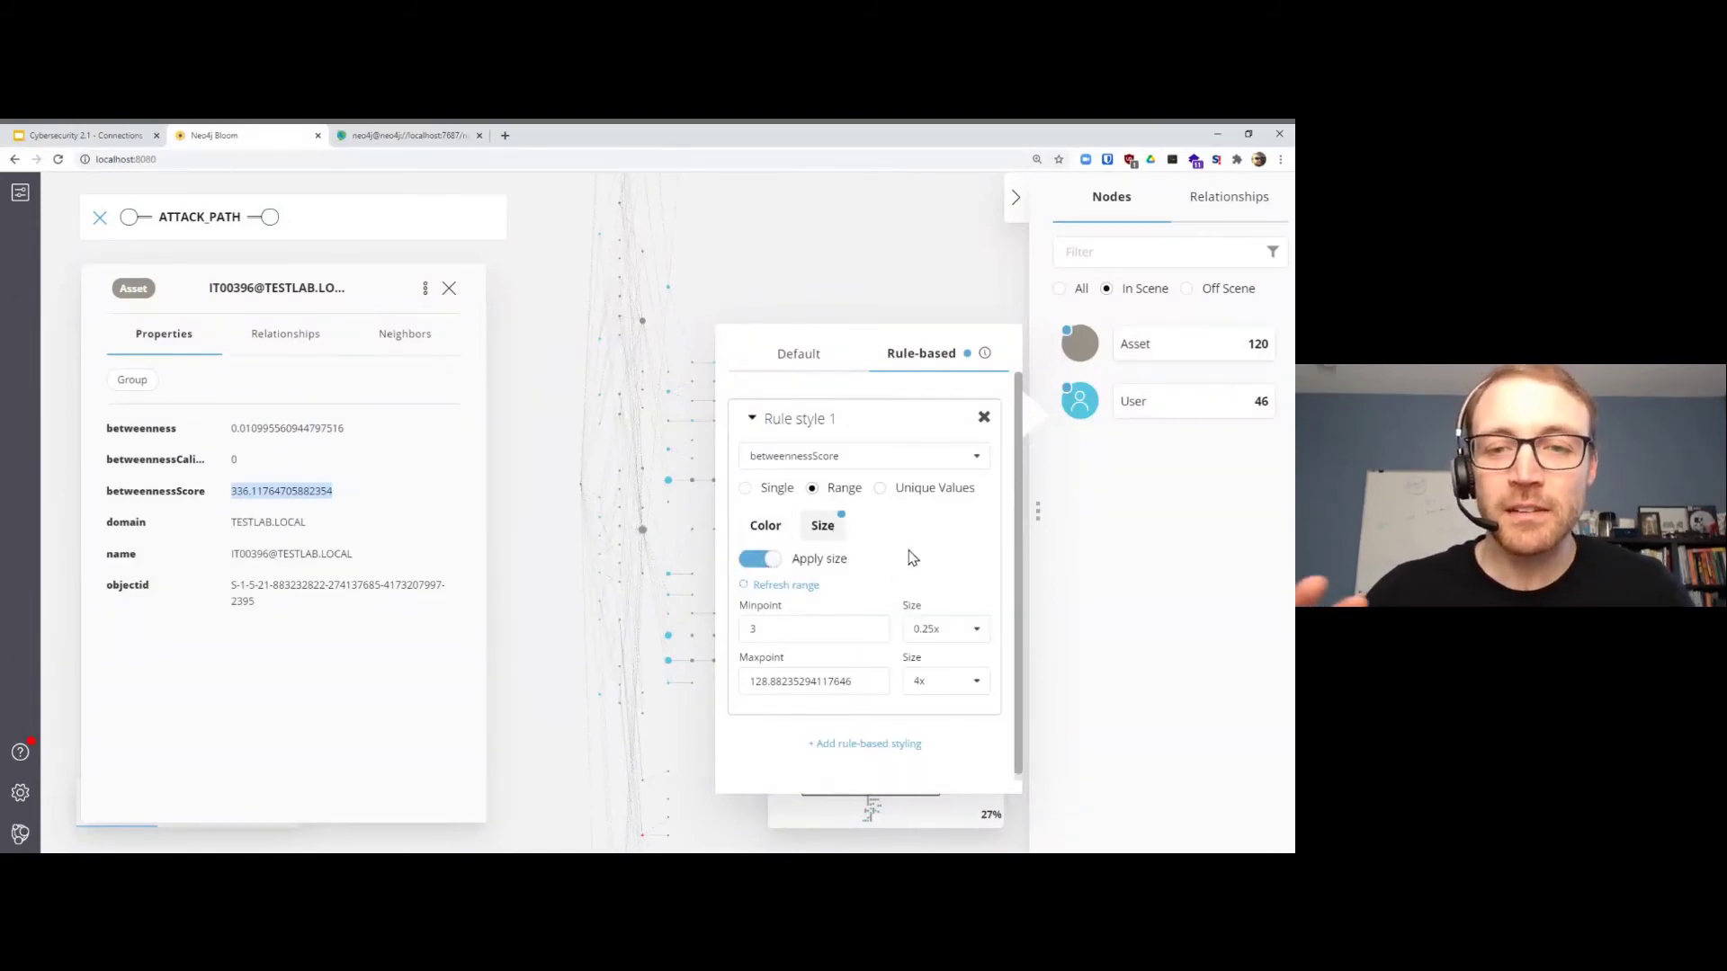
click(769, 629)
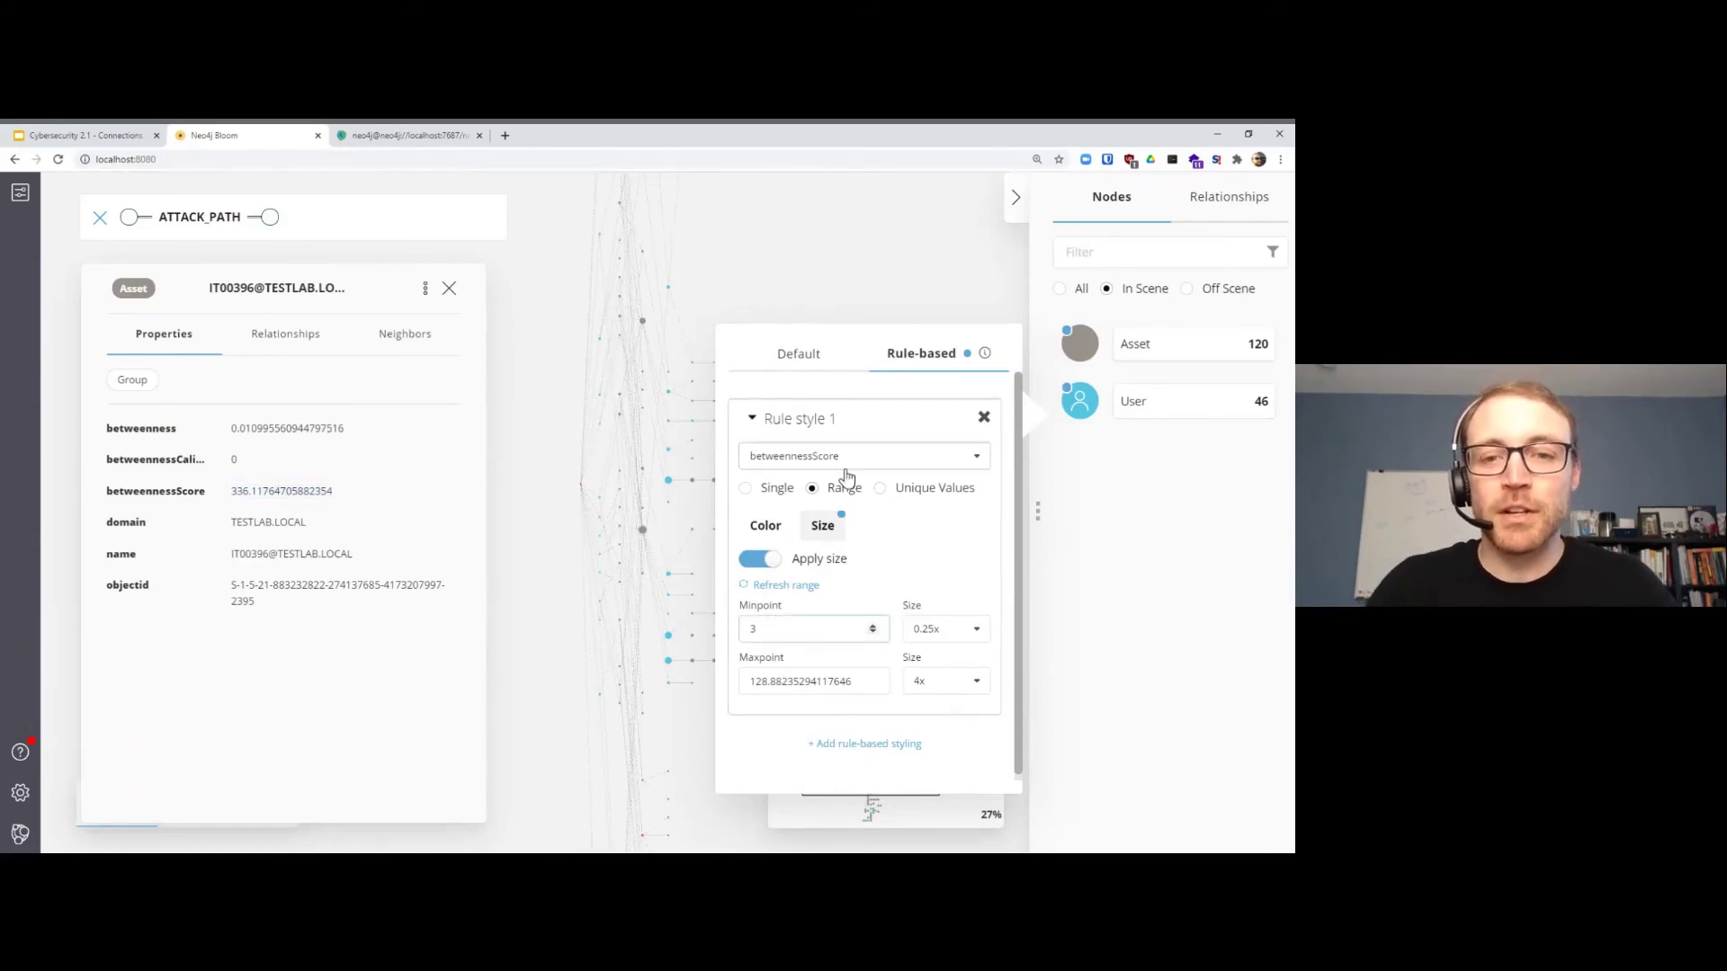
double_click(763, 681)
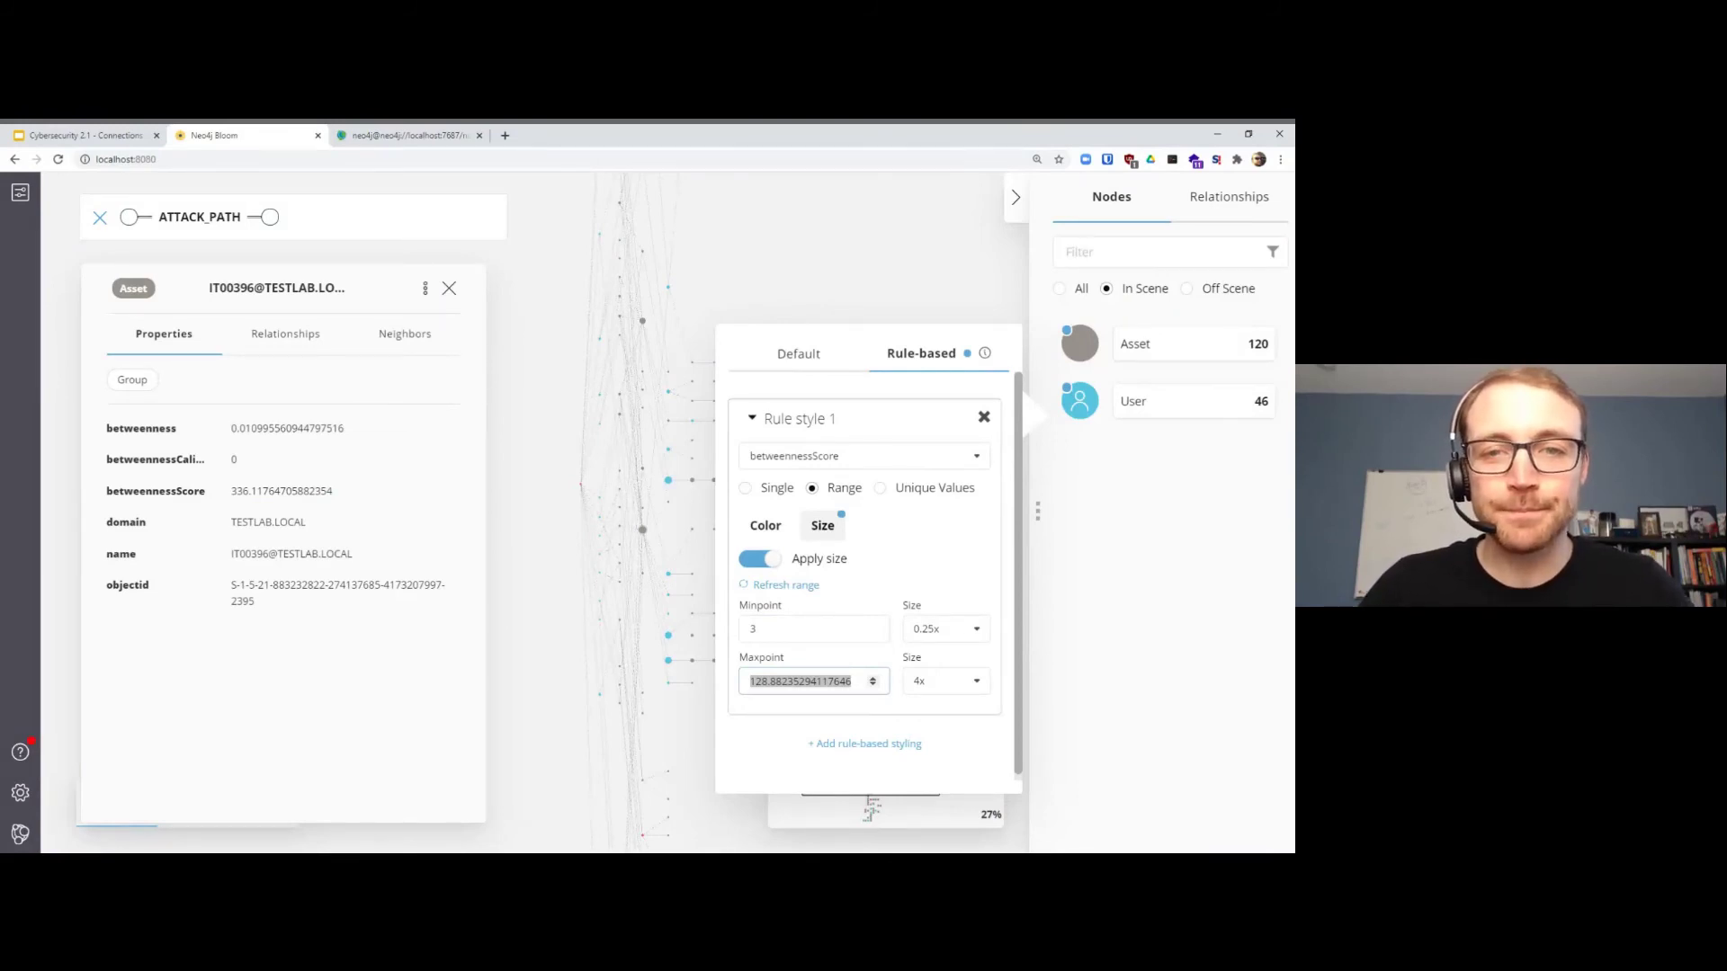
click(928, 321)
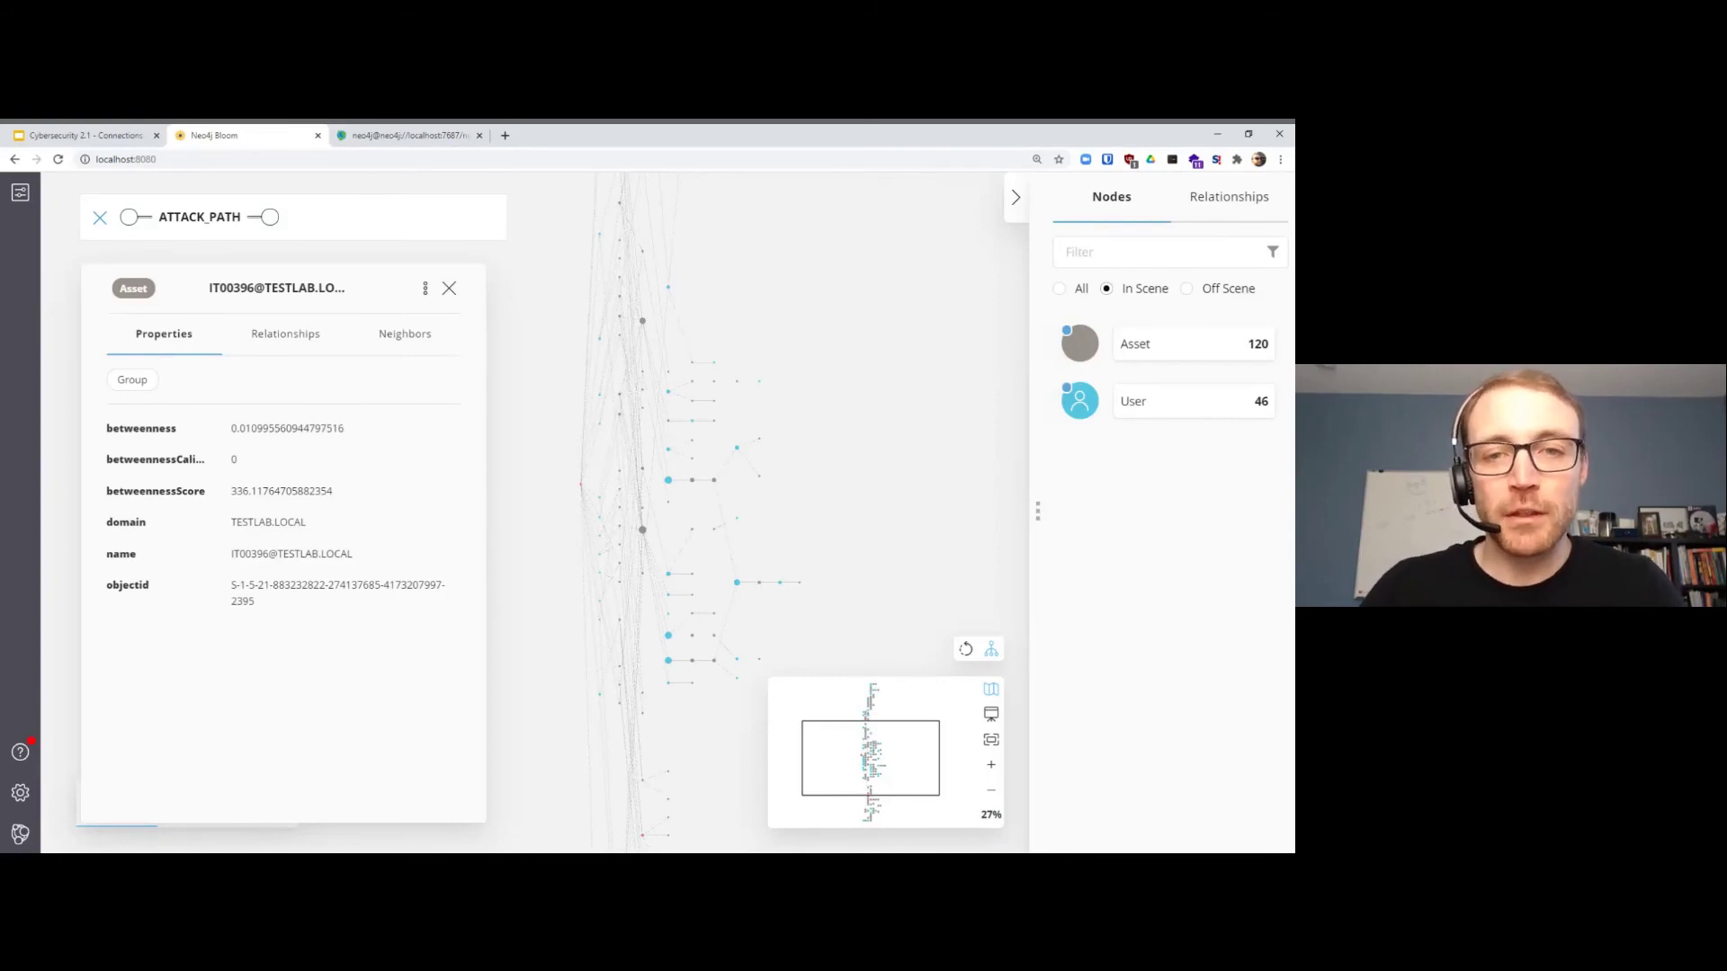
scroll(660, 536, up, 5)
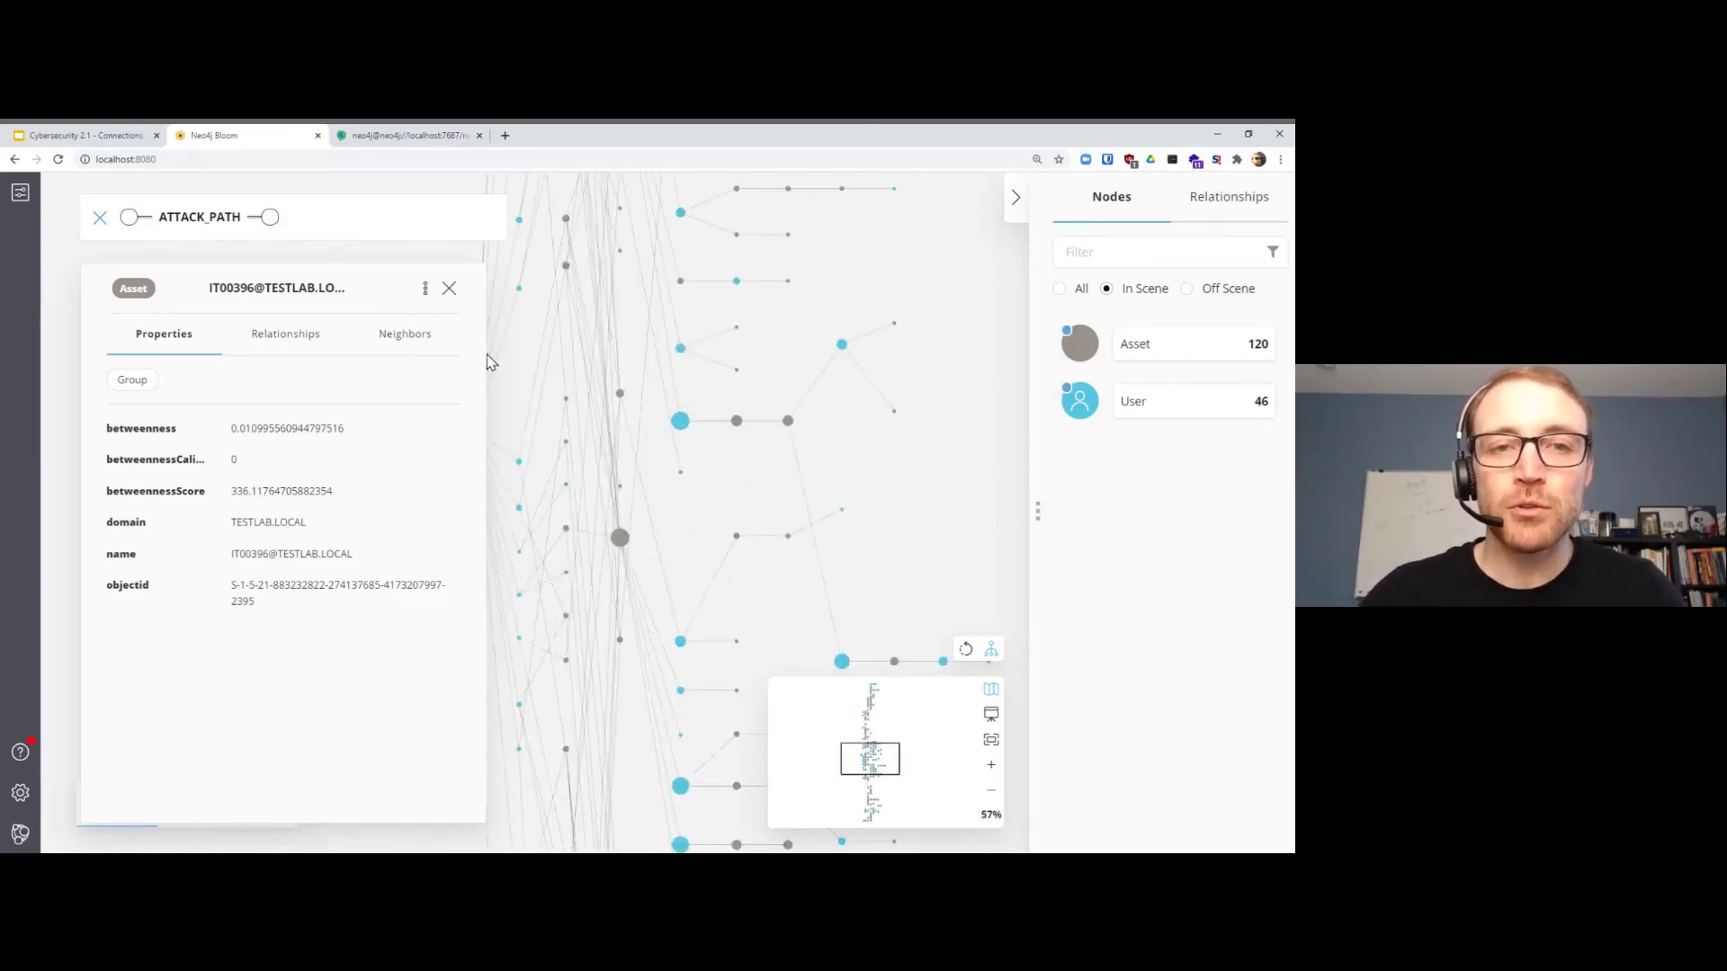
click(450, 292)
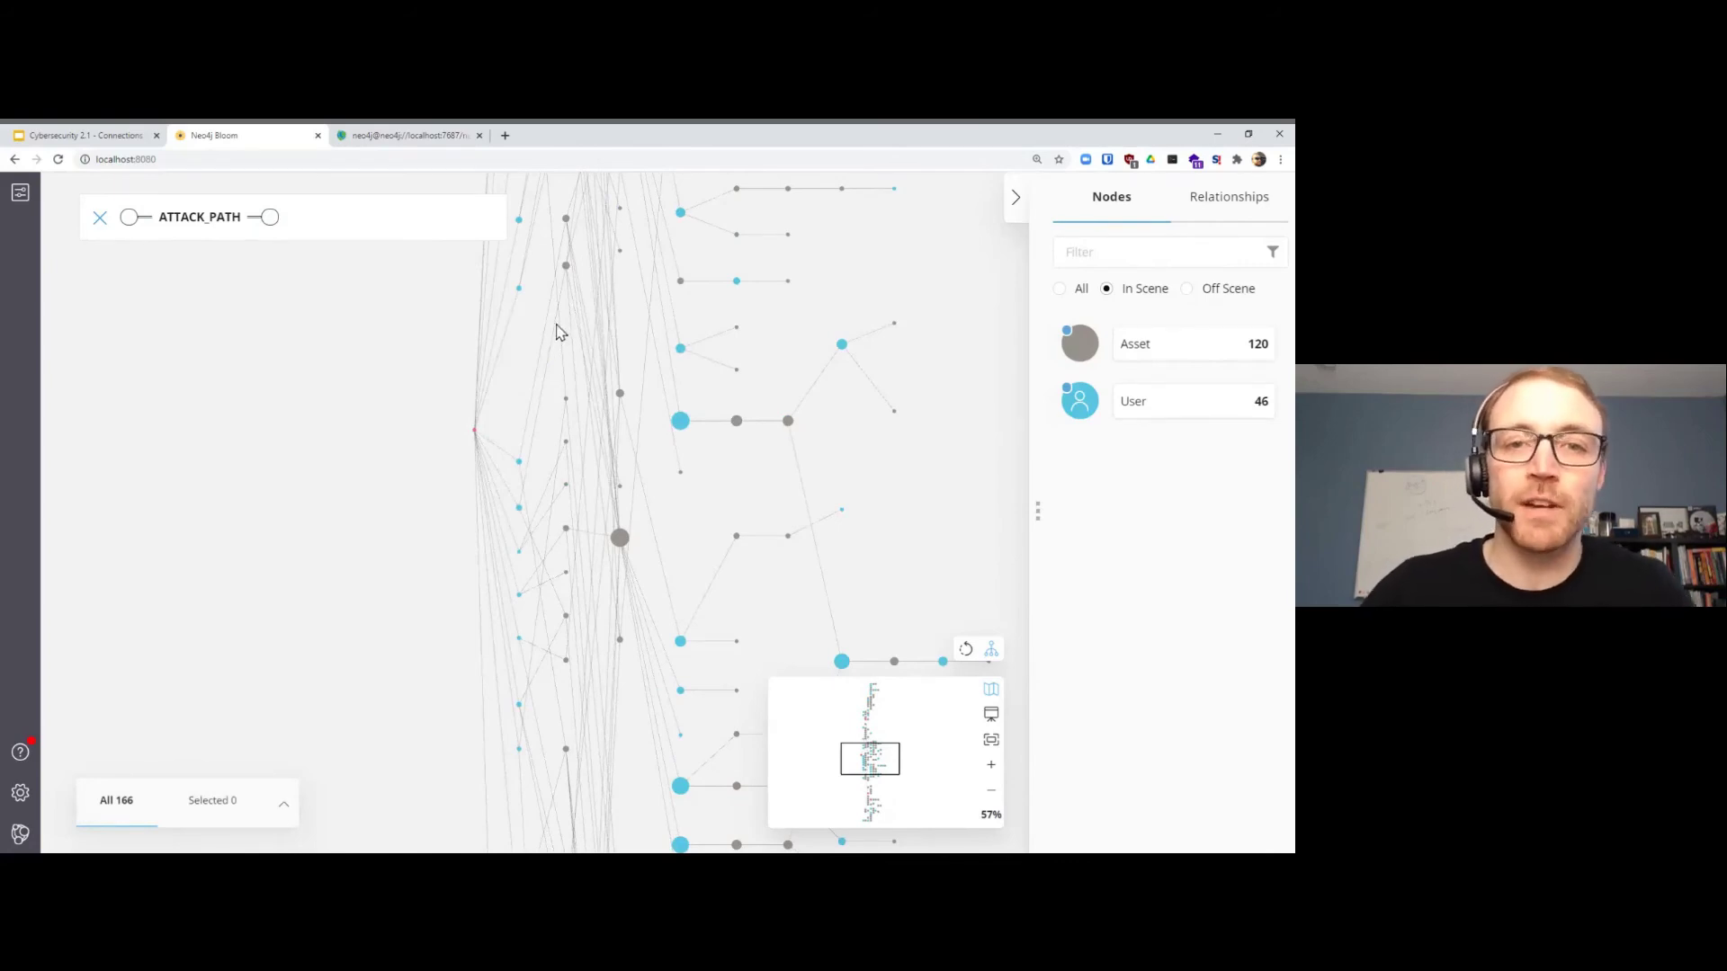
drag(636, 329, 598, 606)
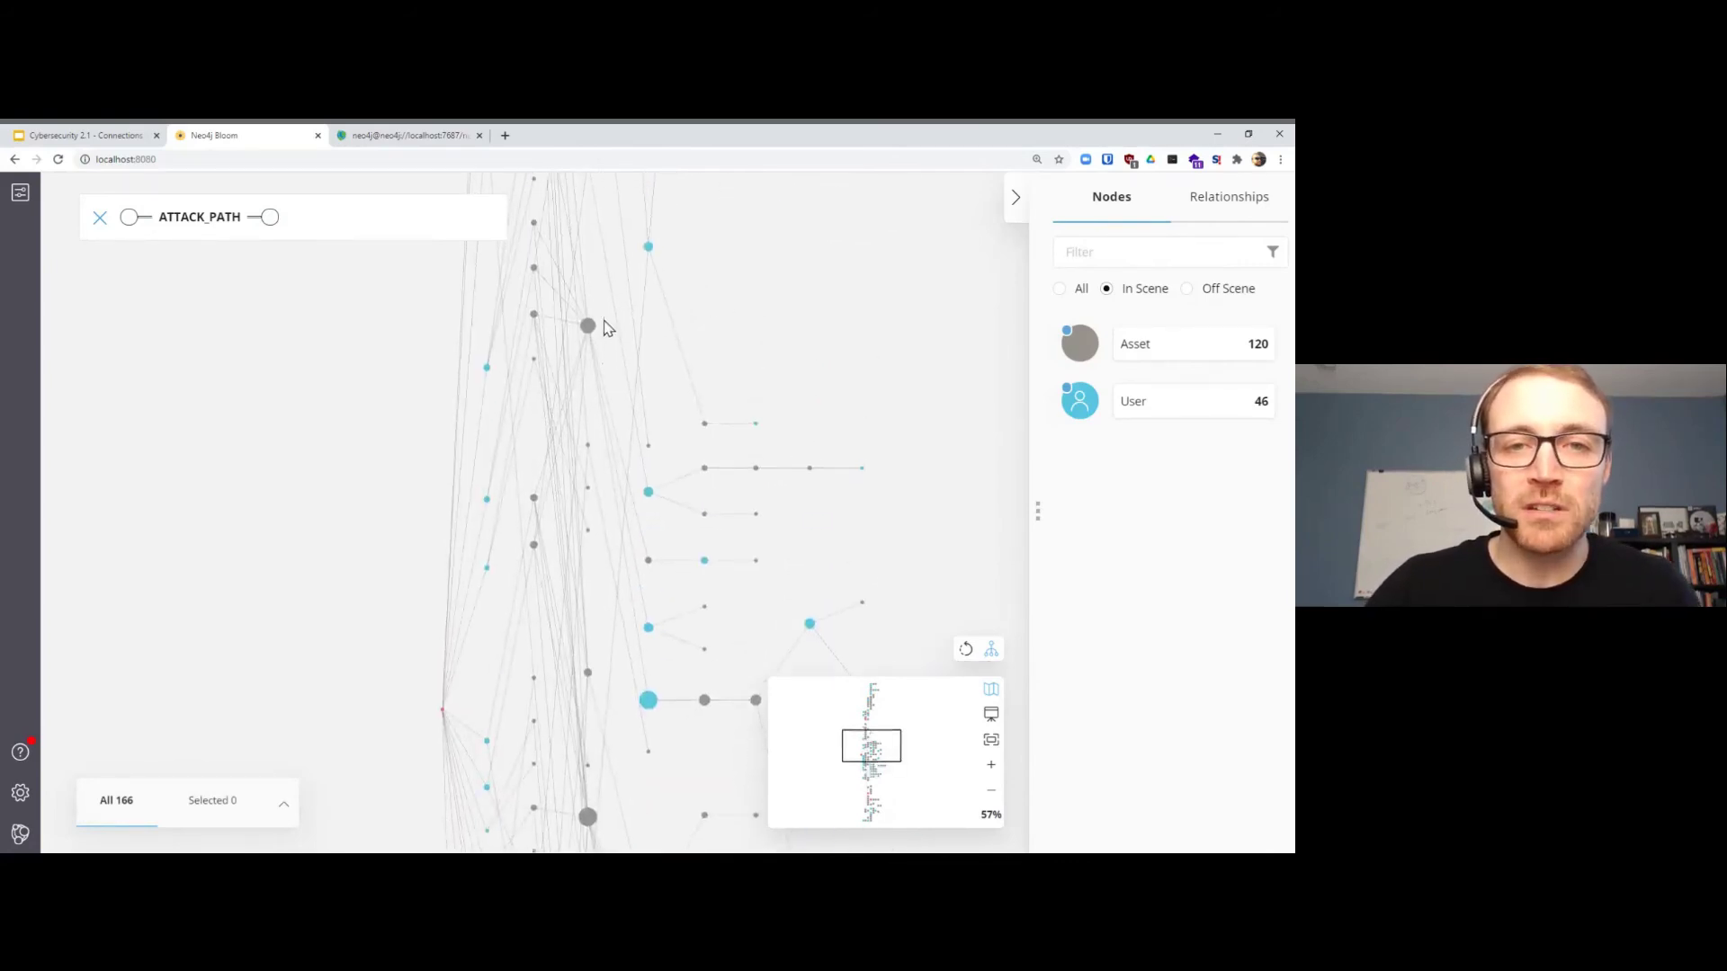
scroll(601, 385, up, 3)
scroll(598, 431, up, 3)
scroll(603, 468, down, 3)
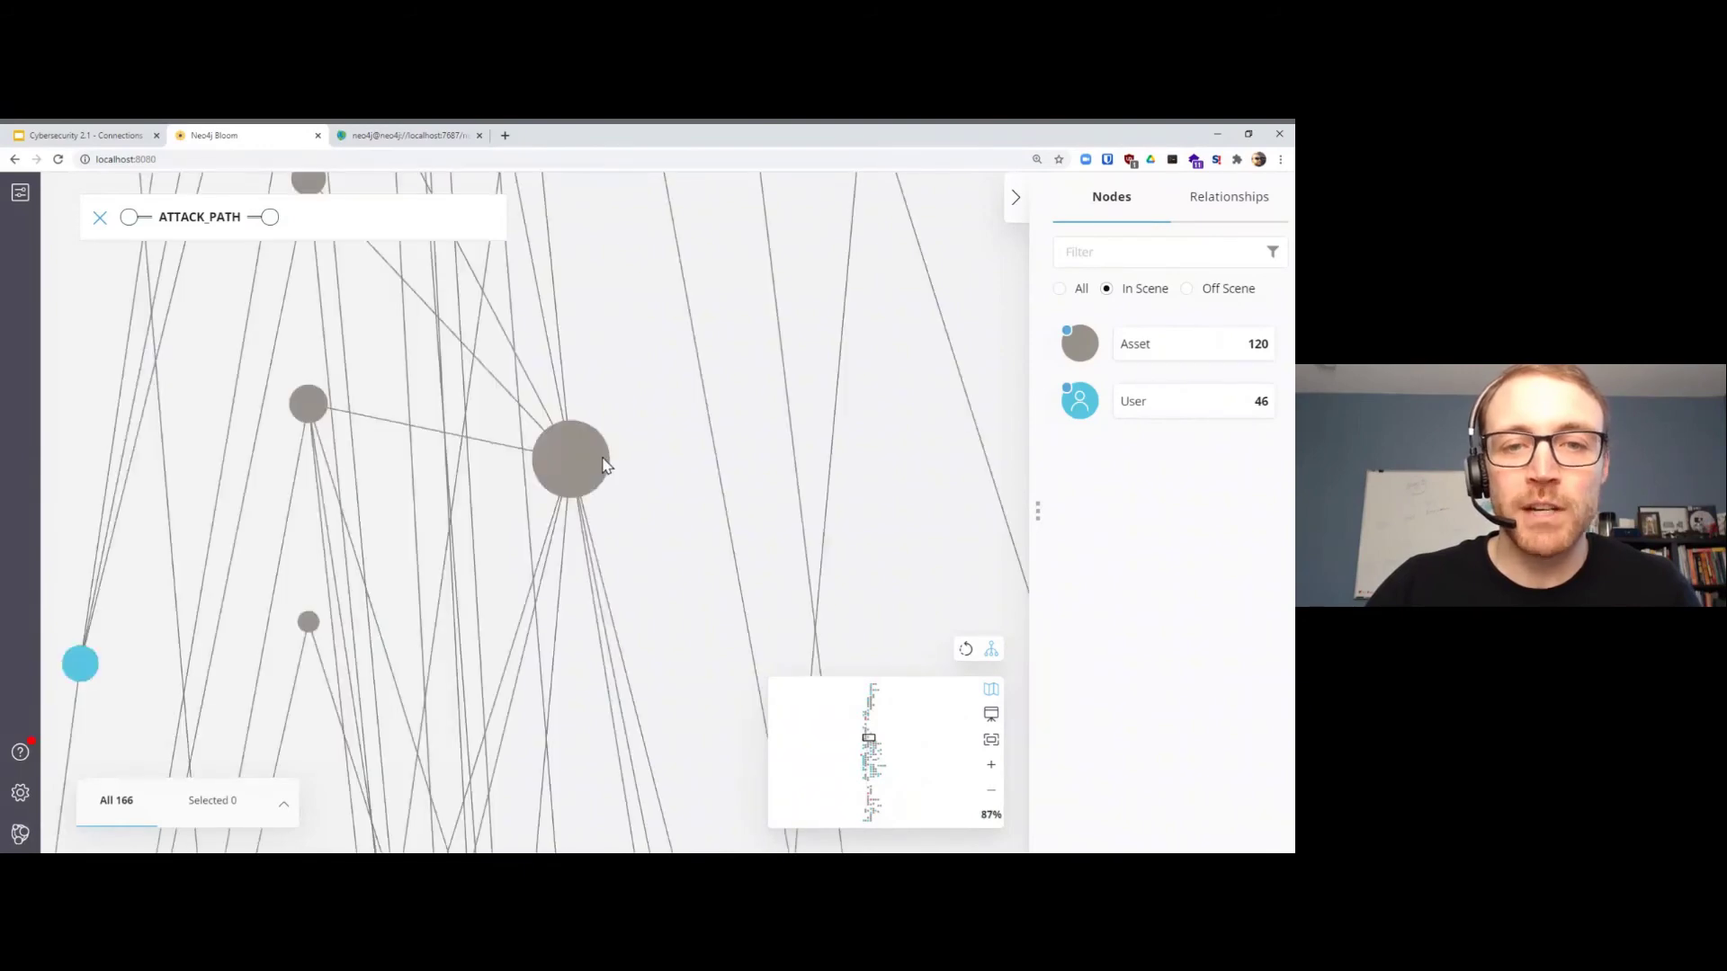
double_click(602, 462)
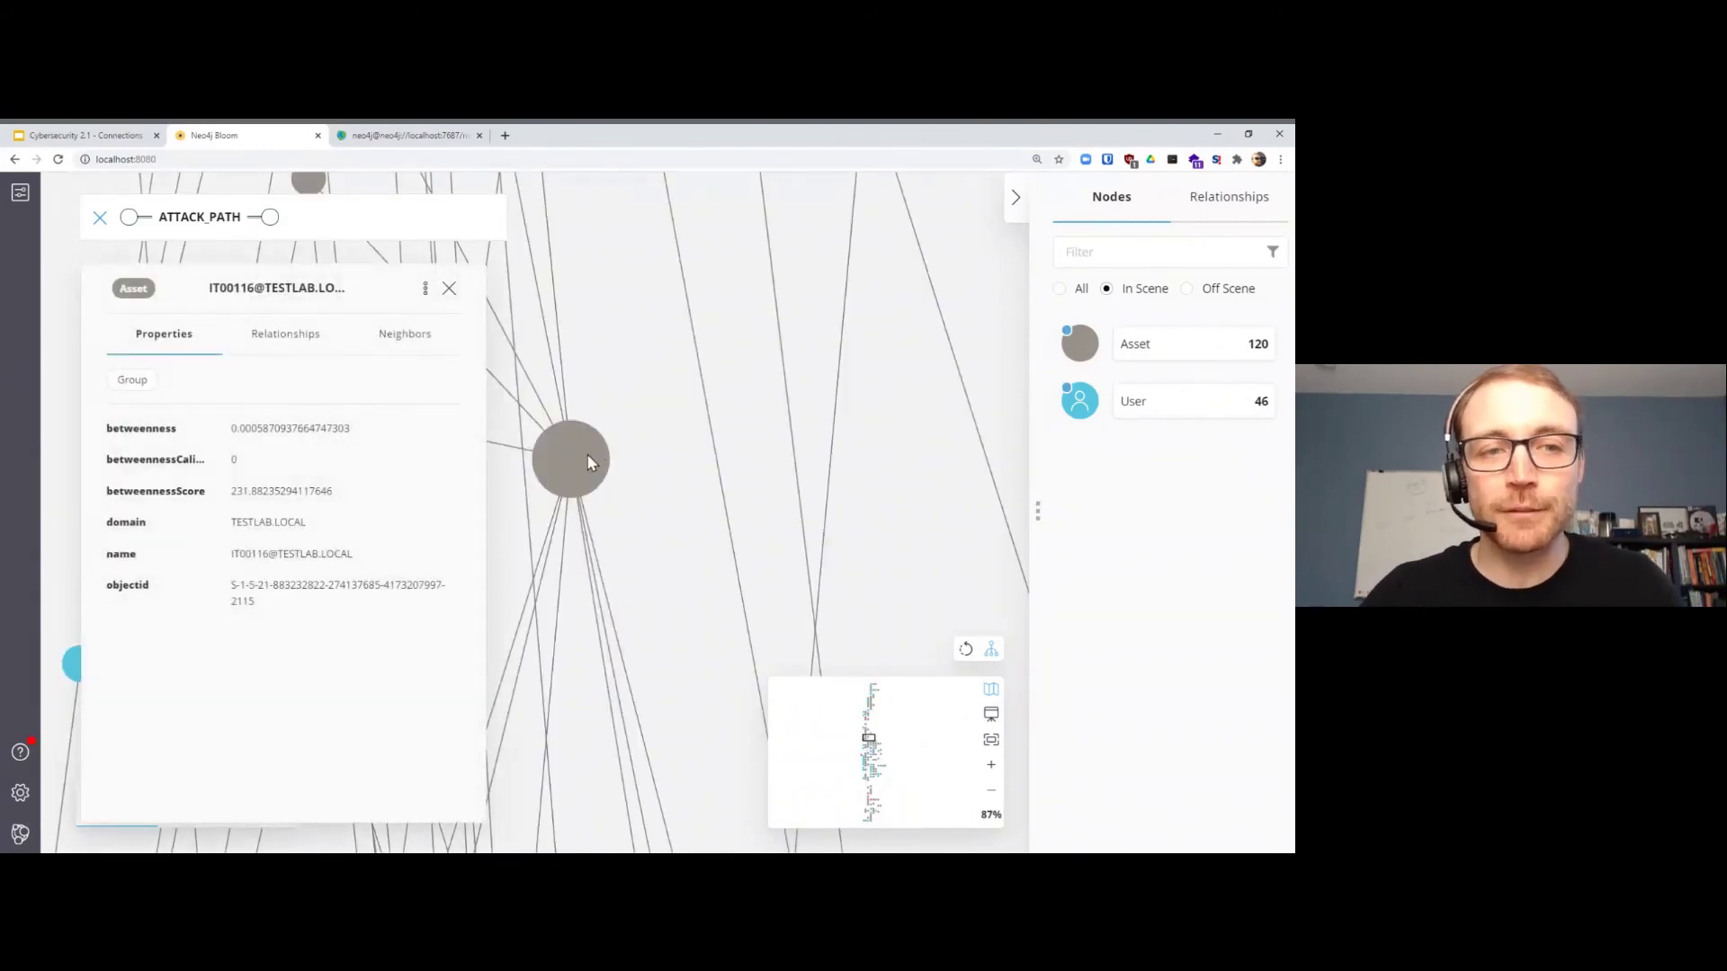
scroll(583, 472, down, 1)
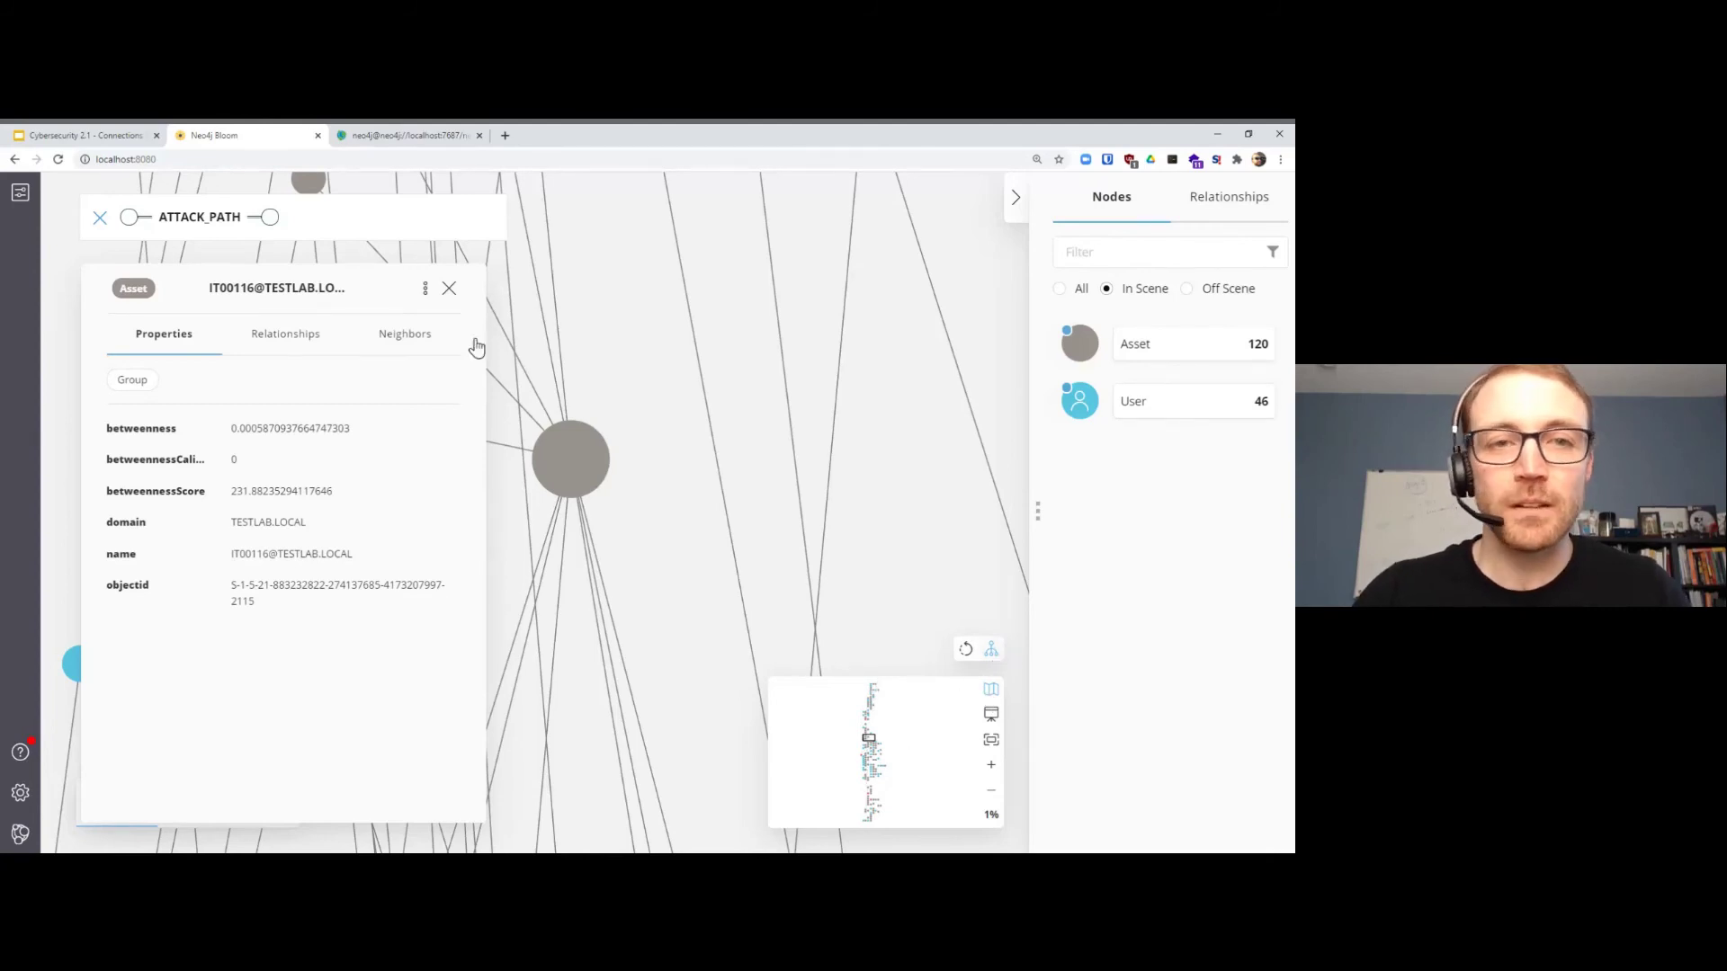
click(450, 287)
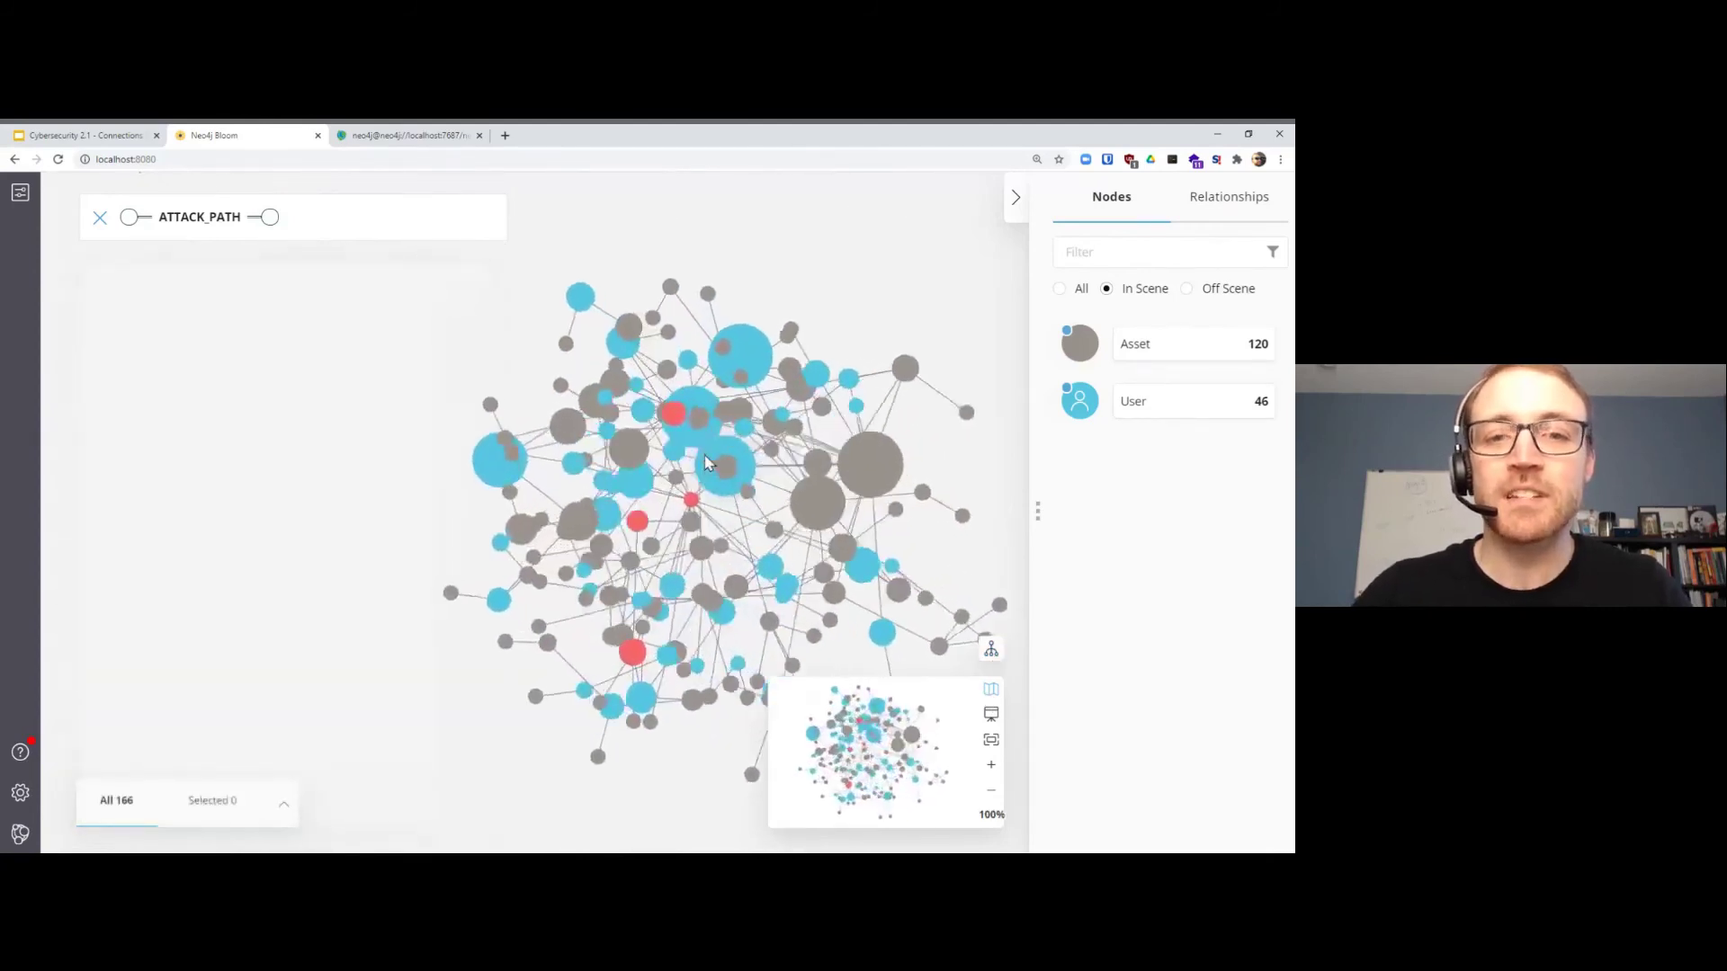
scroll(708, 464, up, 5)
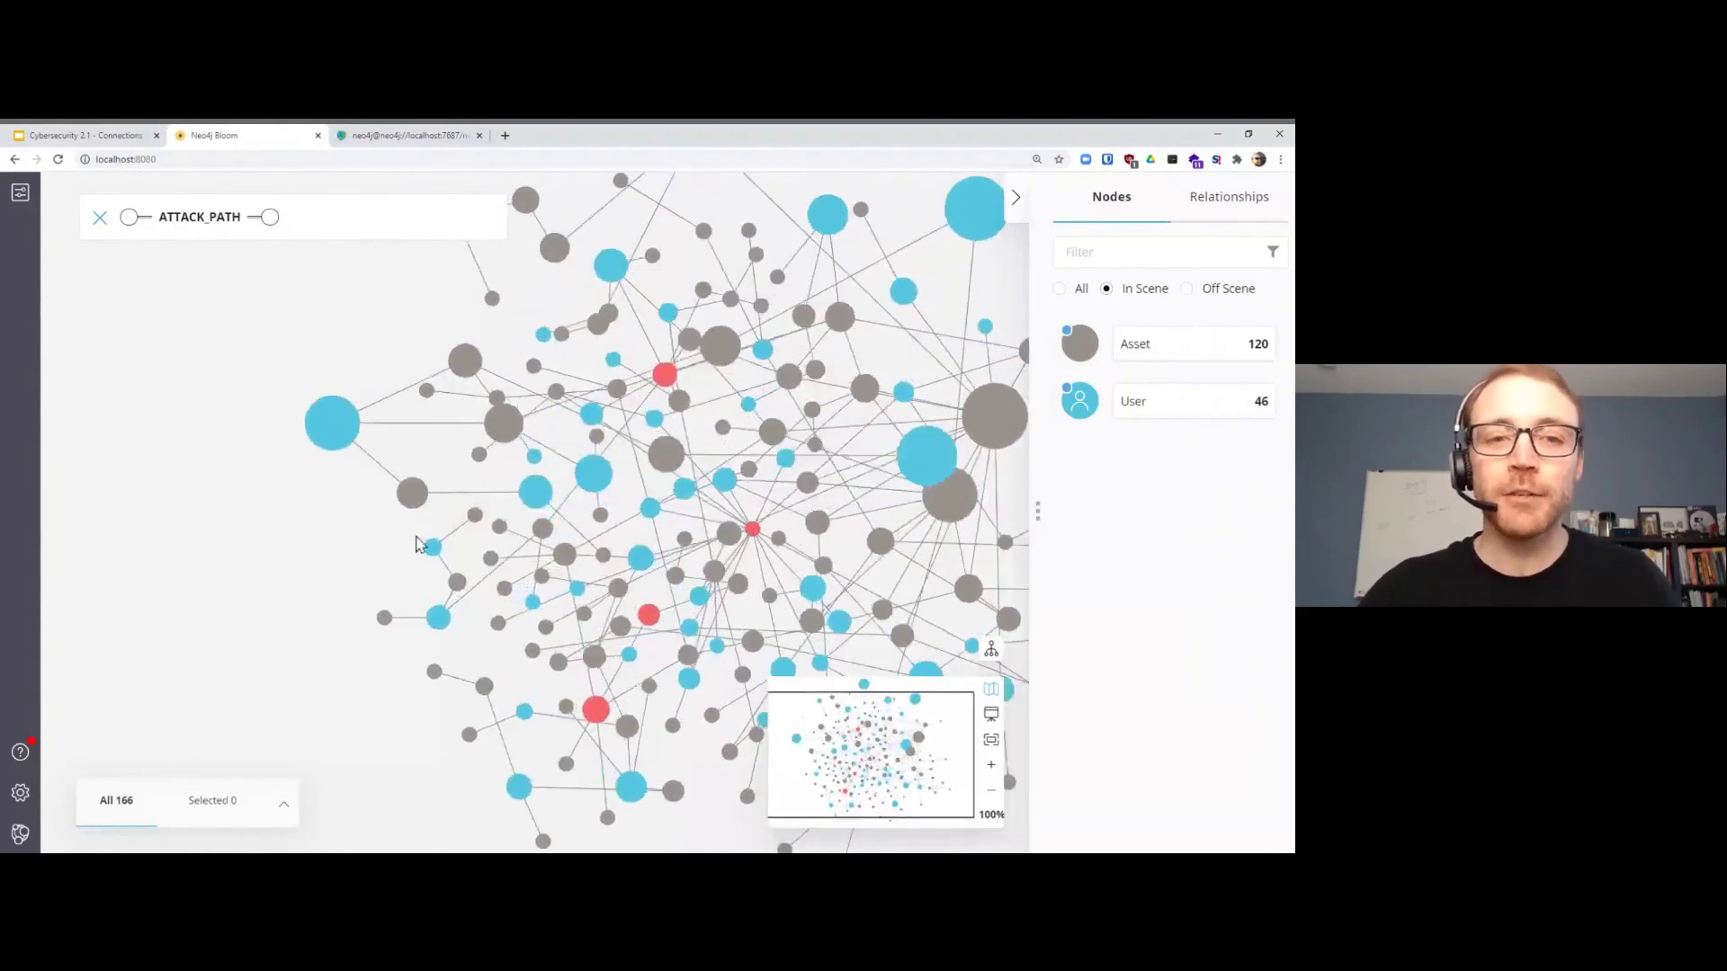
scroll(418, 545, down, 3)
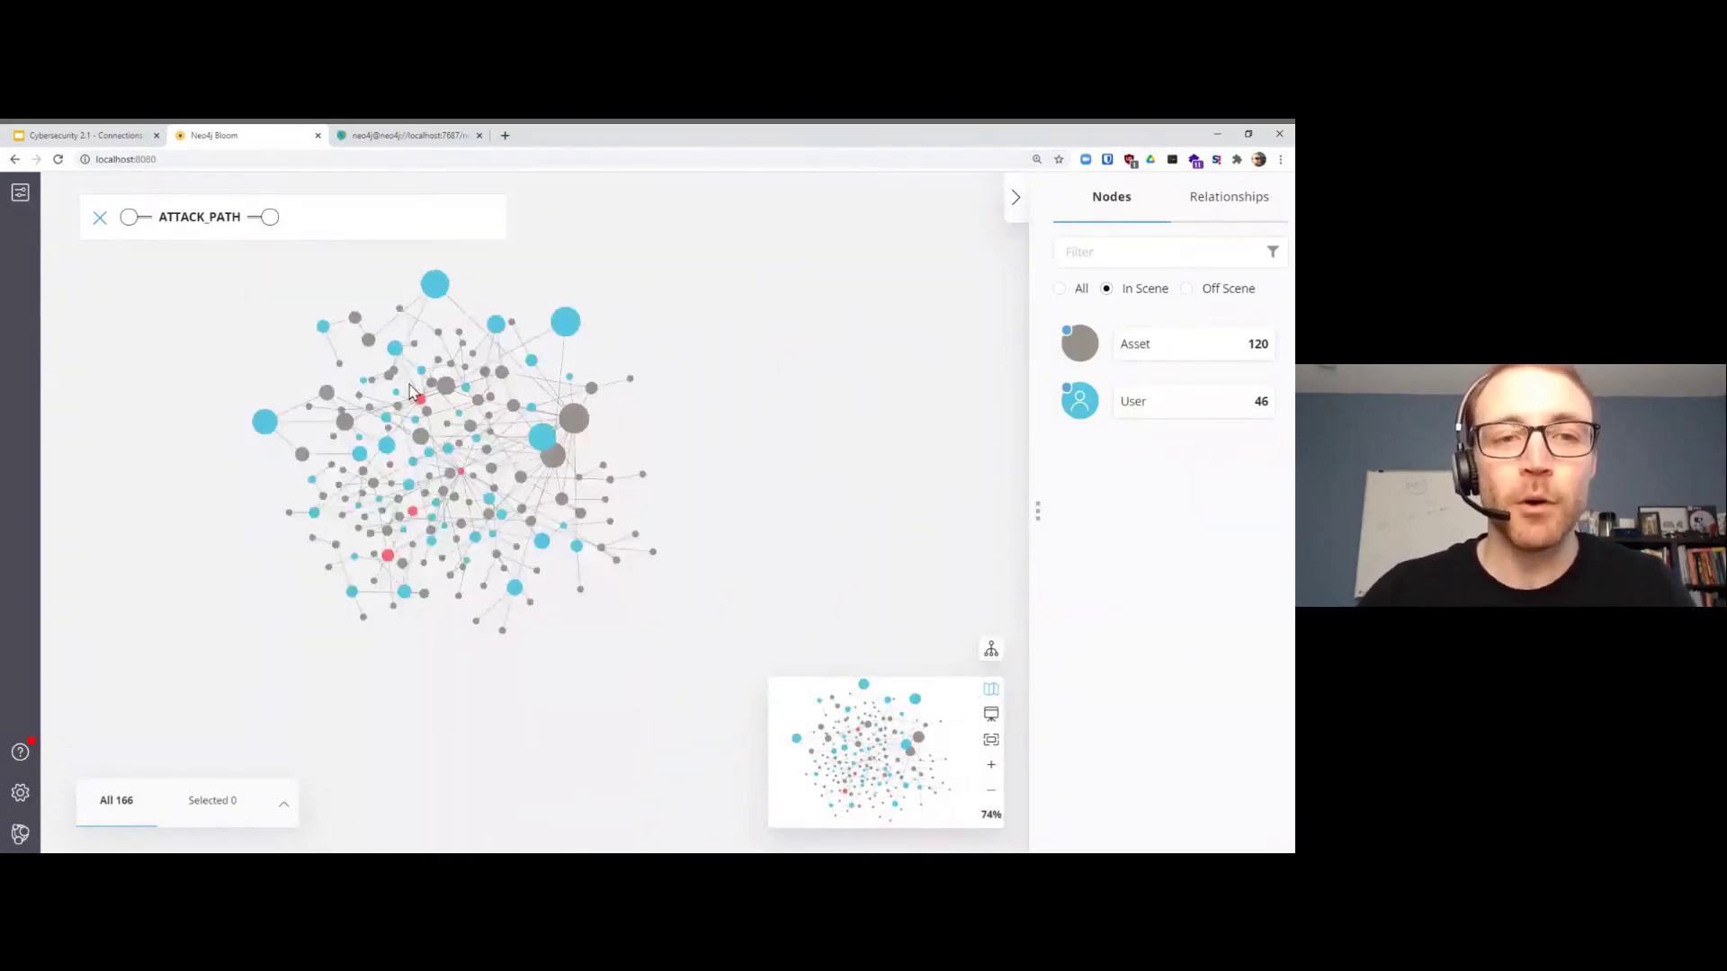
drag(362, 363, 426, 394)
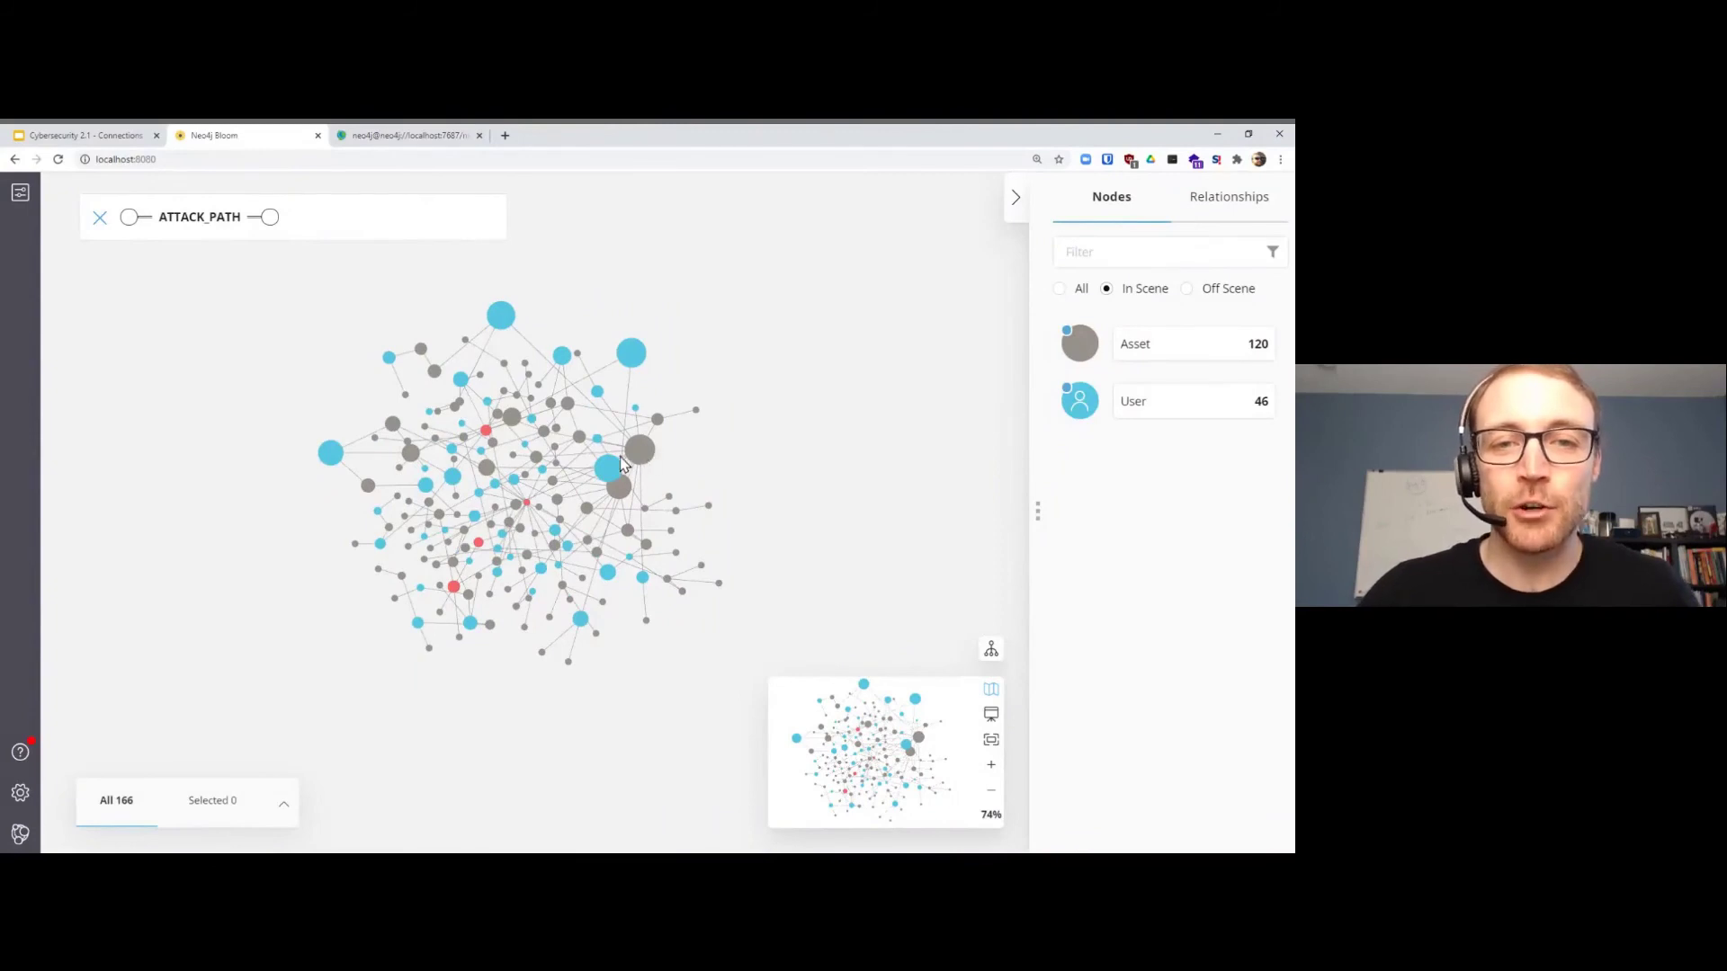
drag(614, 468, 779, 472)
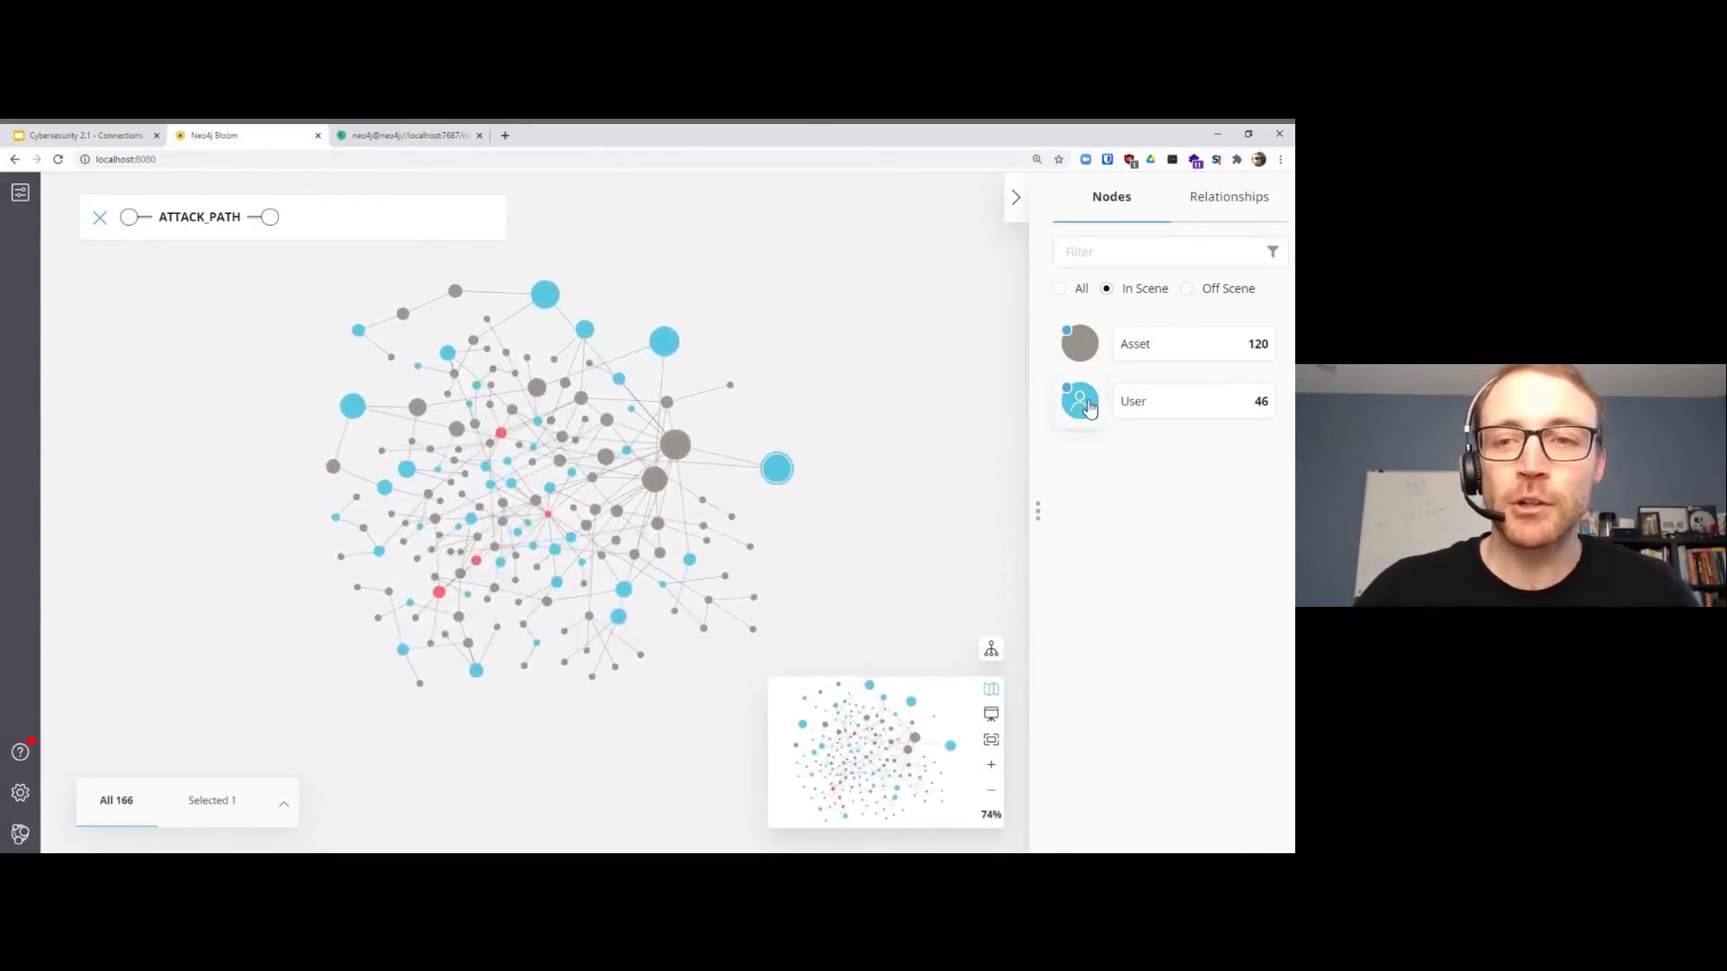
double_click(777, 471)
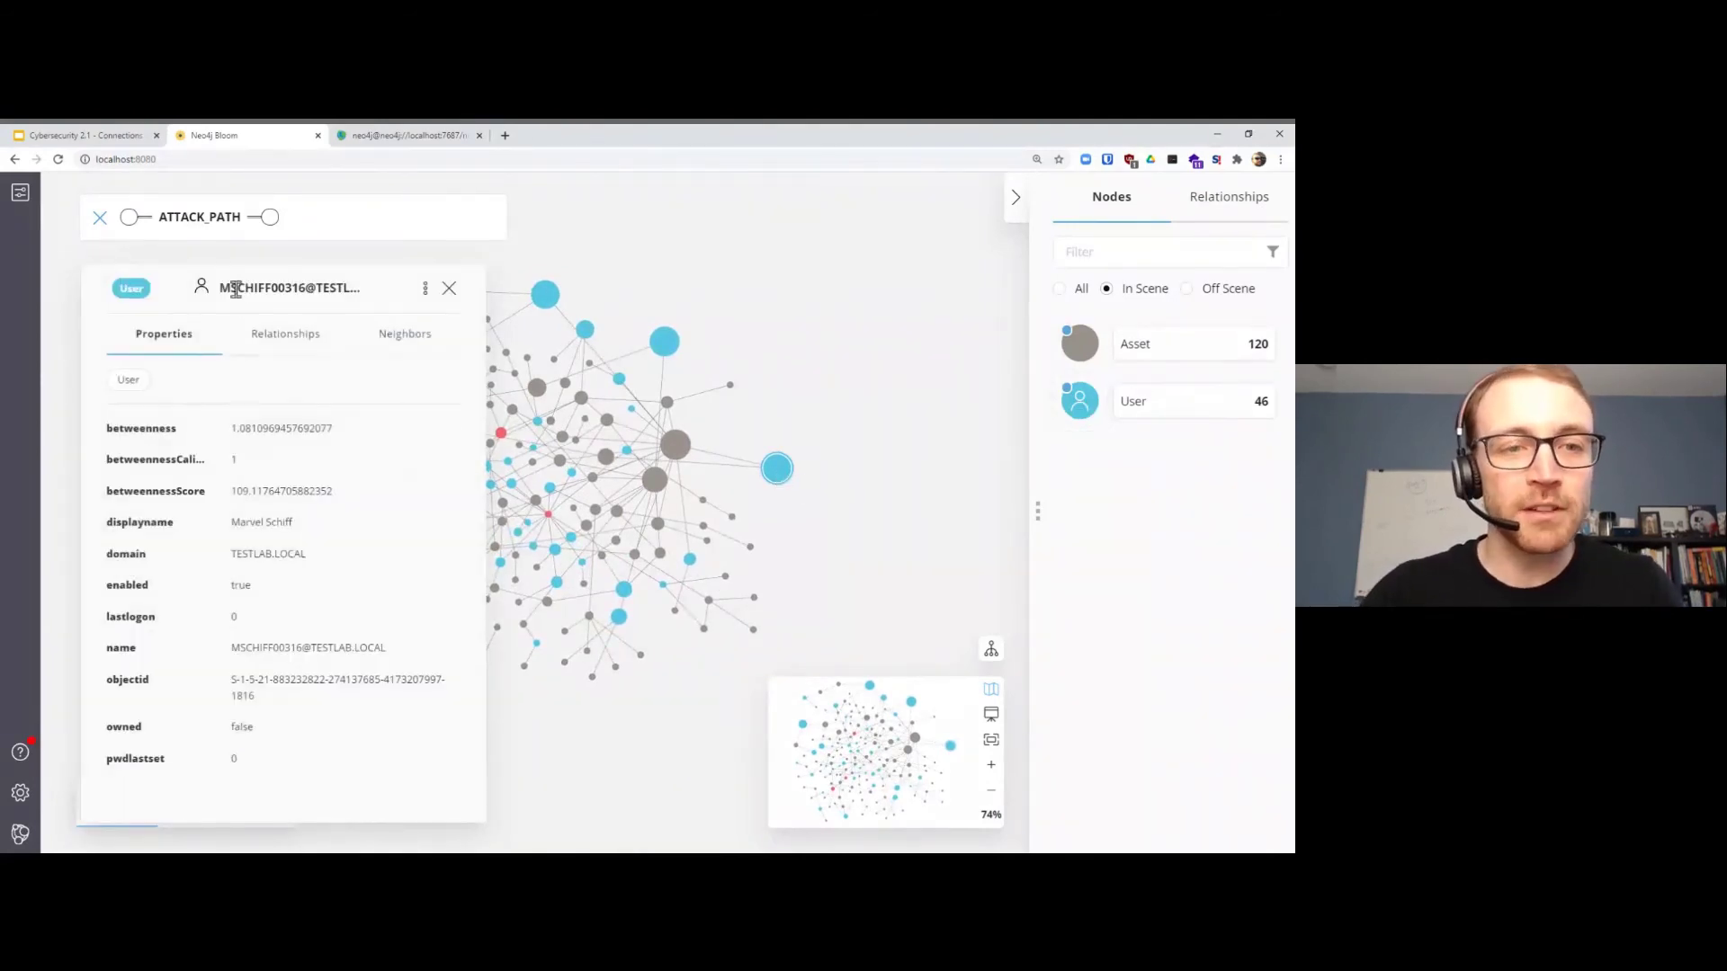
double_click(241, 492)
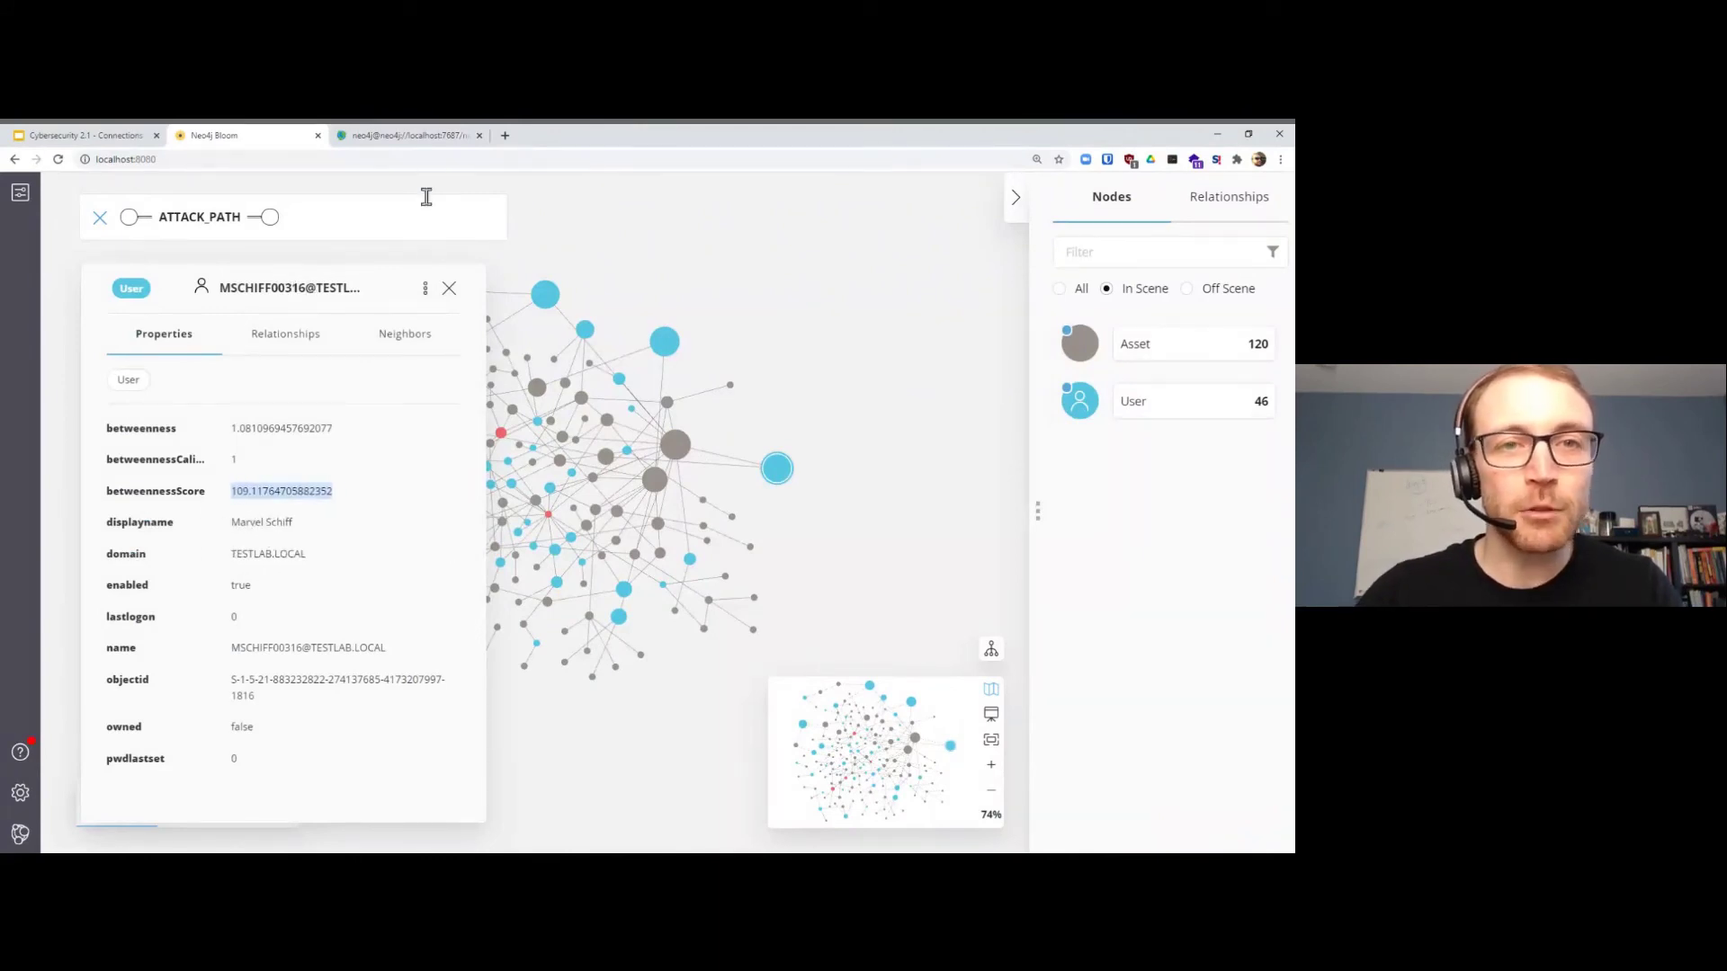
click(425, 137)
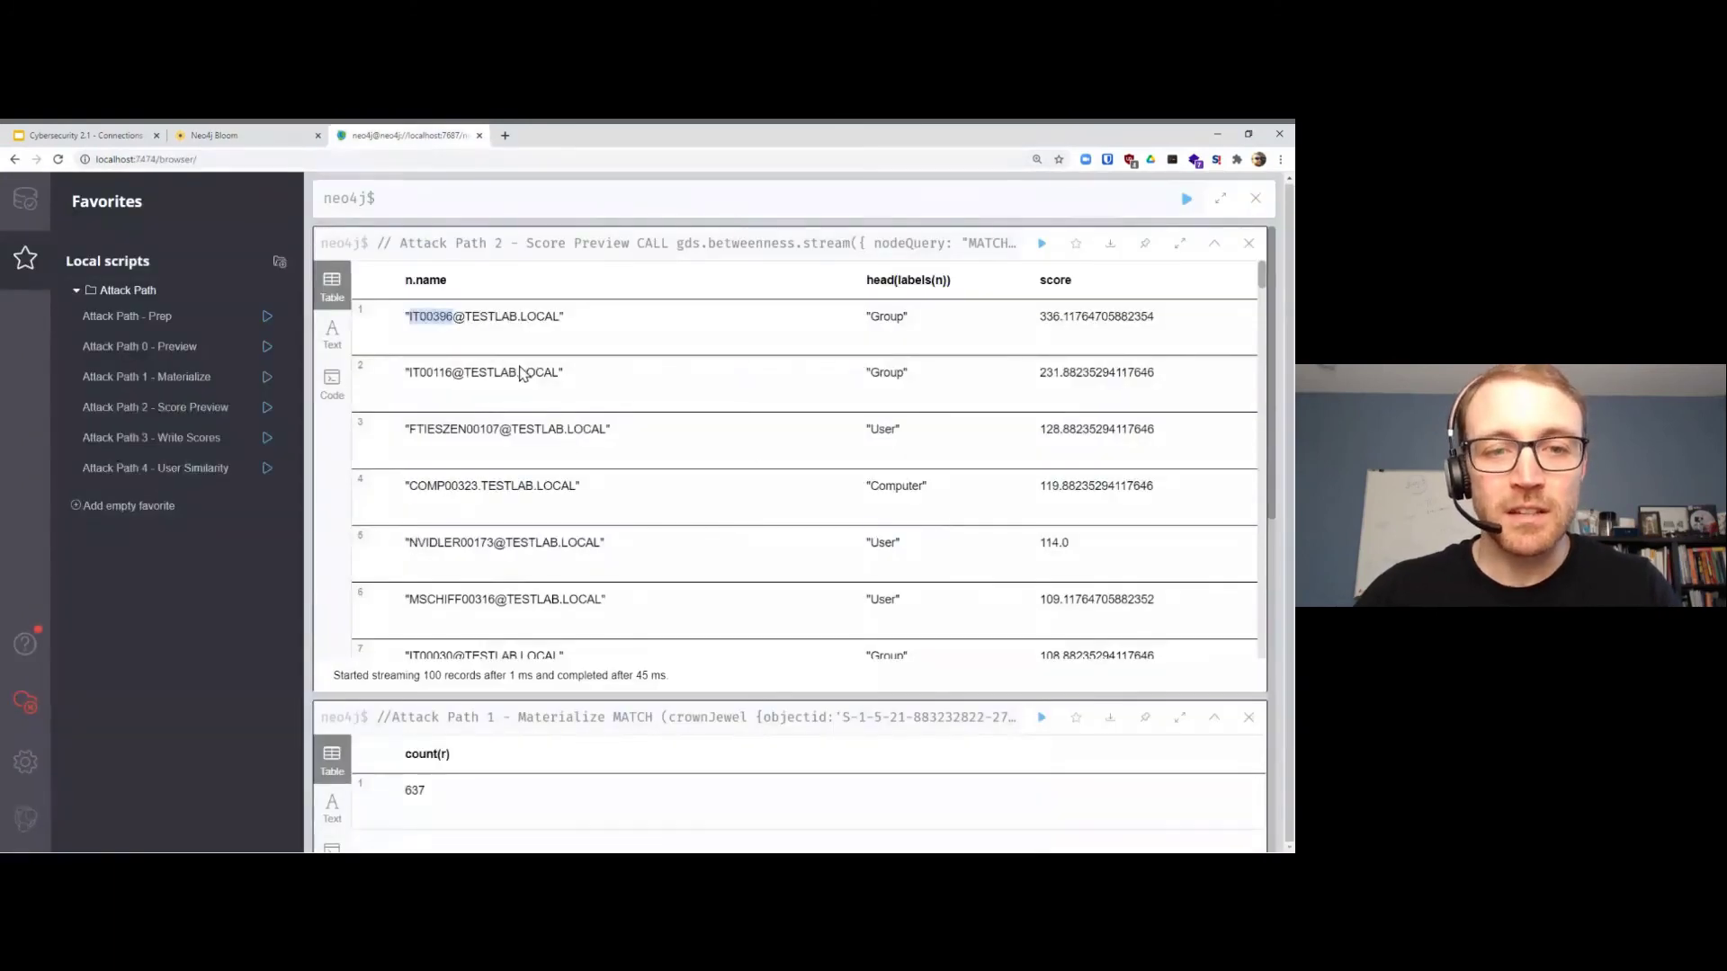
Step: Highlight MSCHIFF00316 in row 6 of the score table, then go back to the slides
double_click(447, 599)
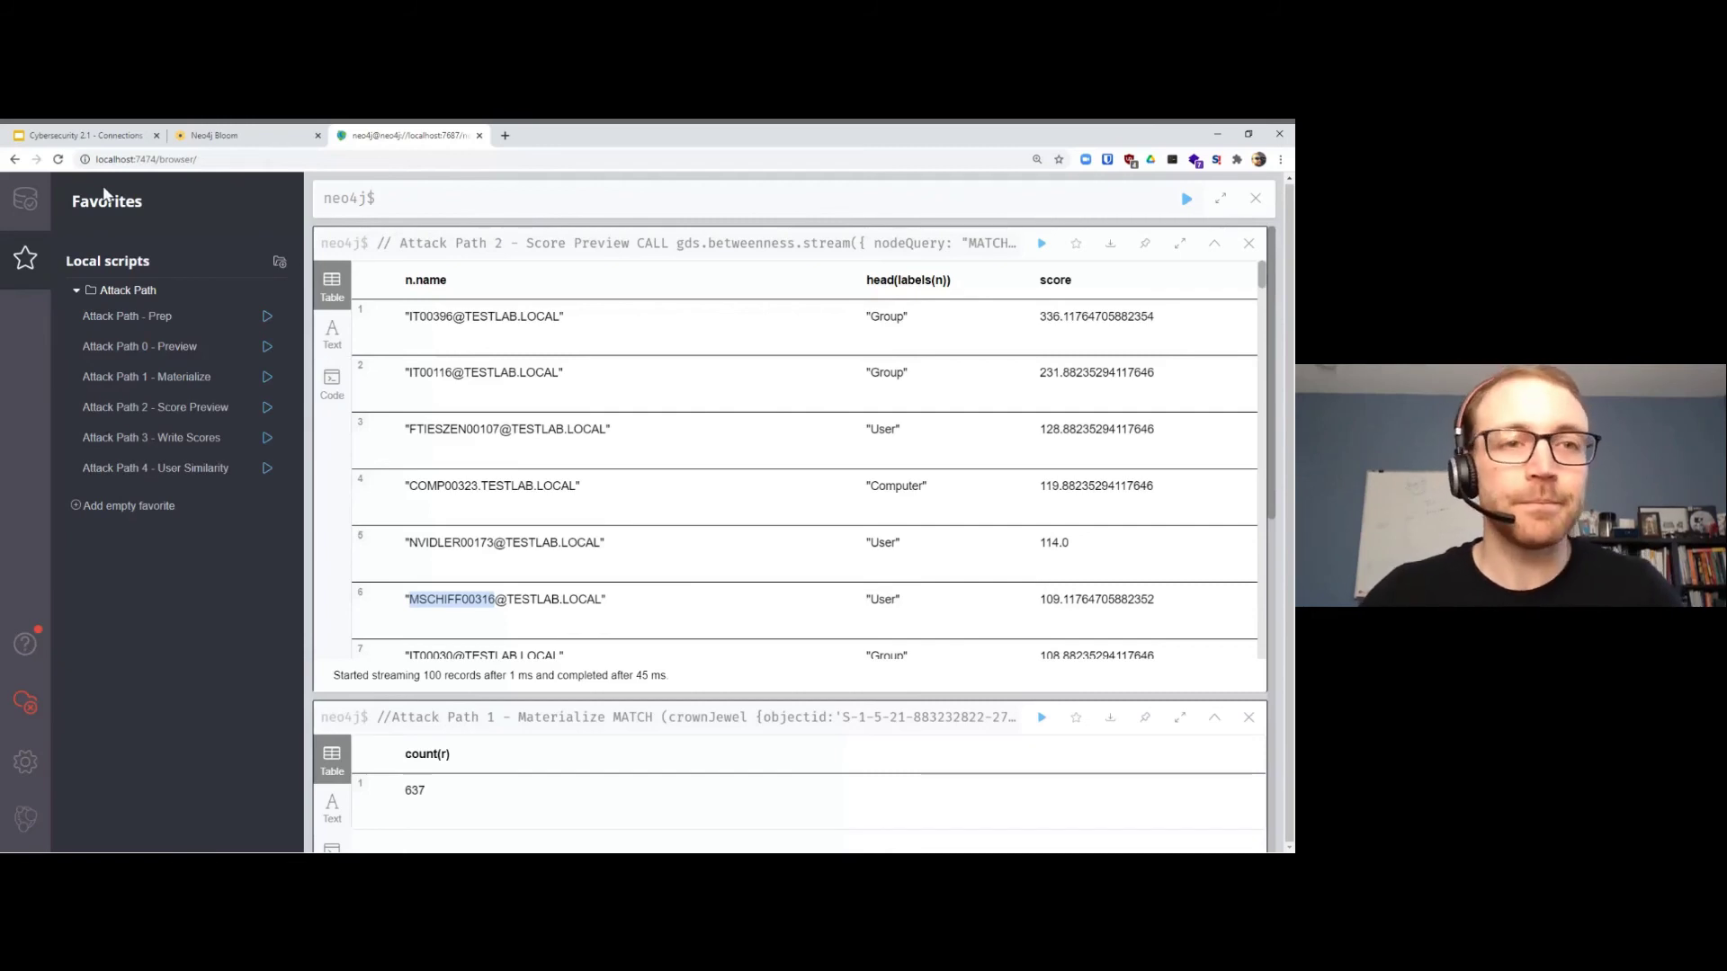
click(106, 136)
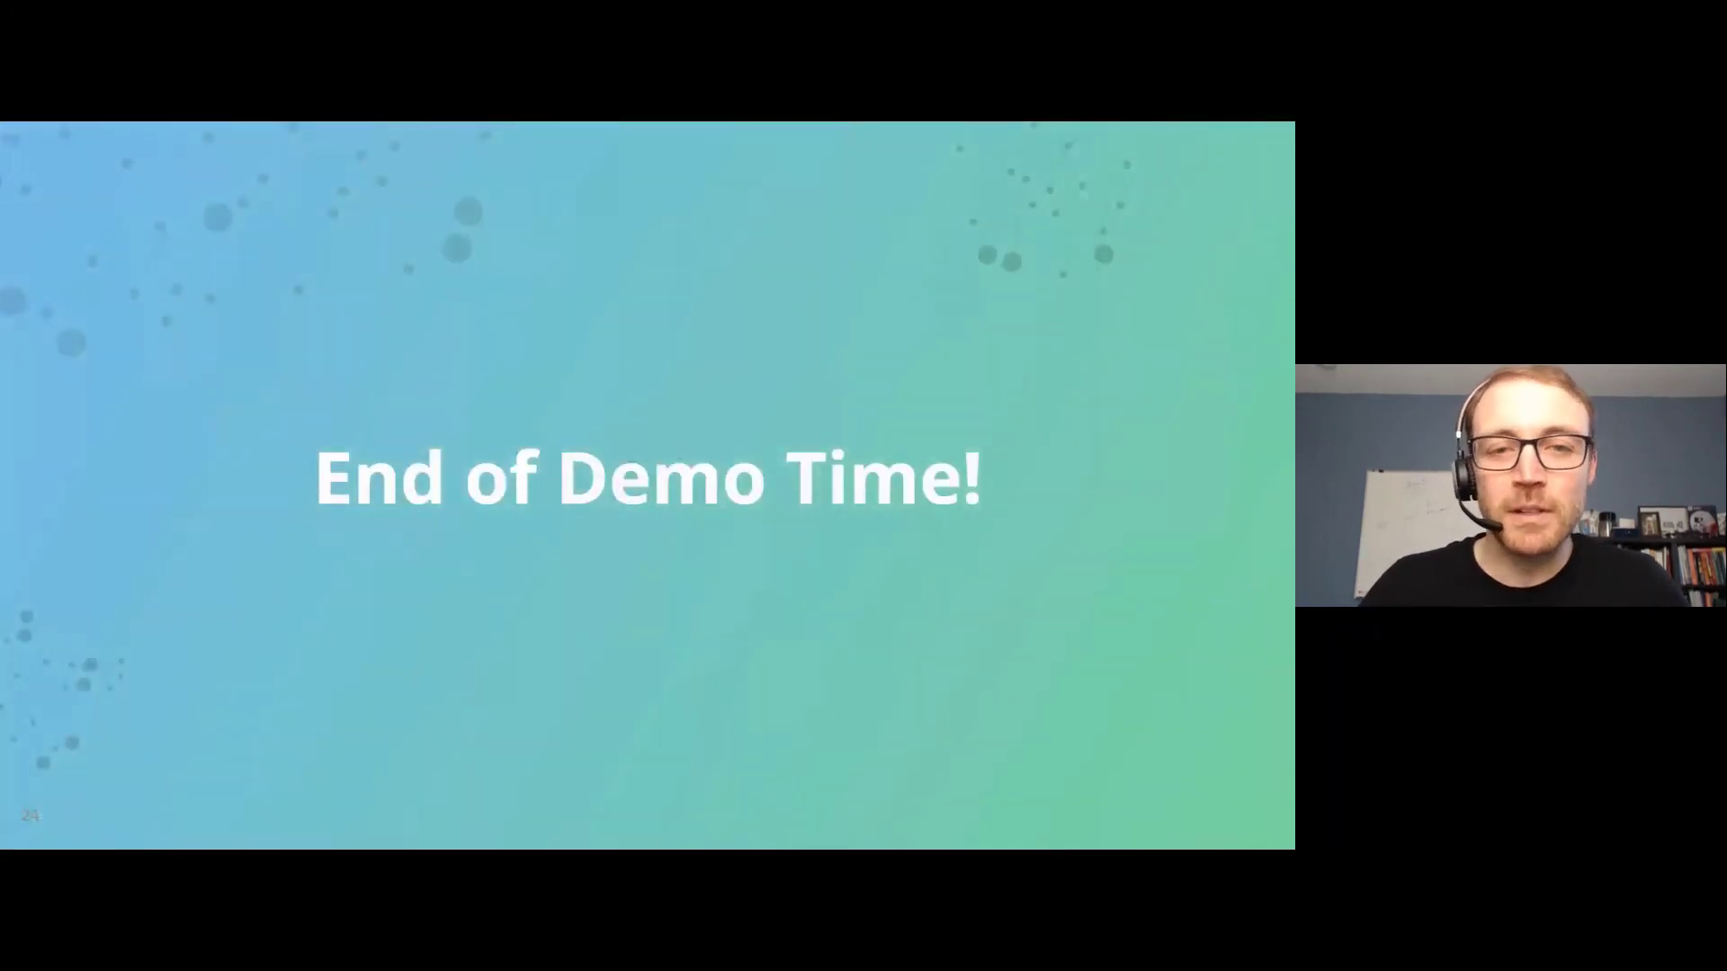
Step: Advance to the final Thanks! slide showing the speaker's role and demo materials link
key(Right)
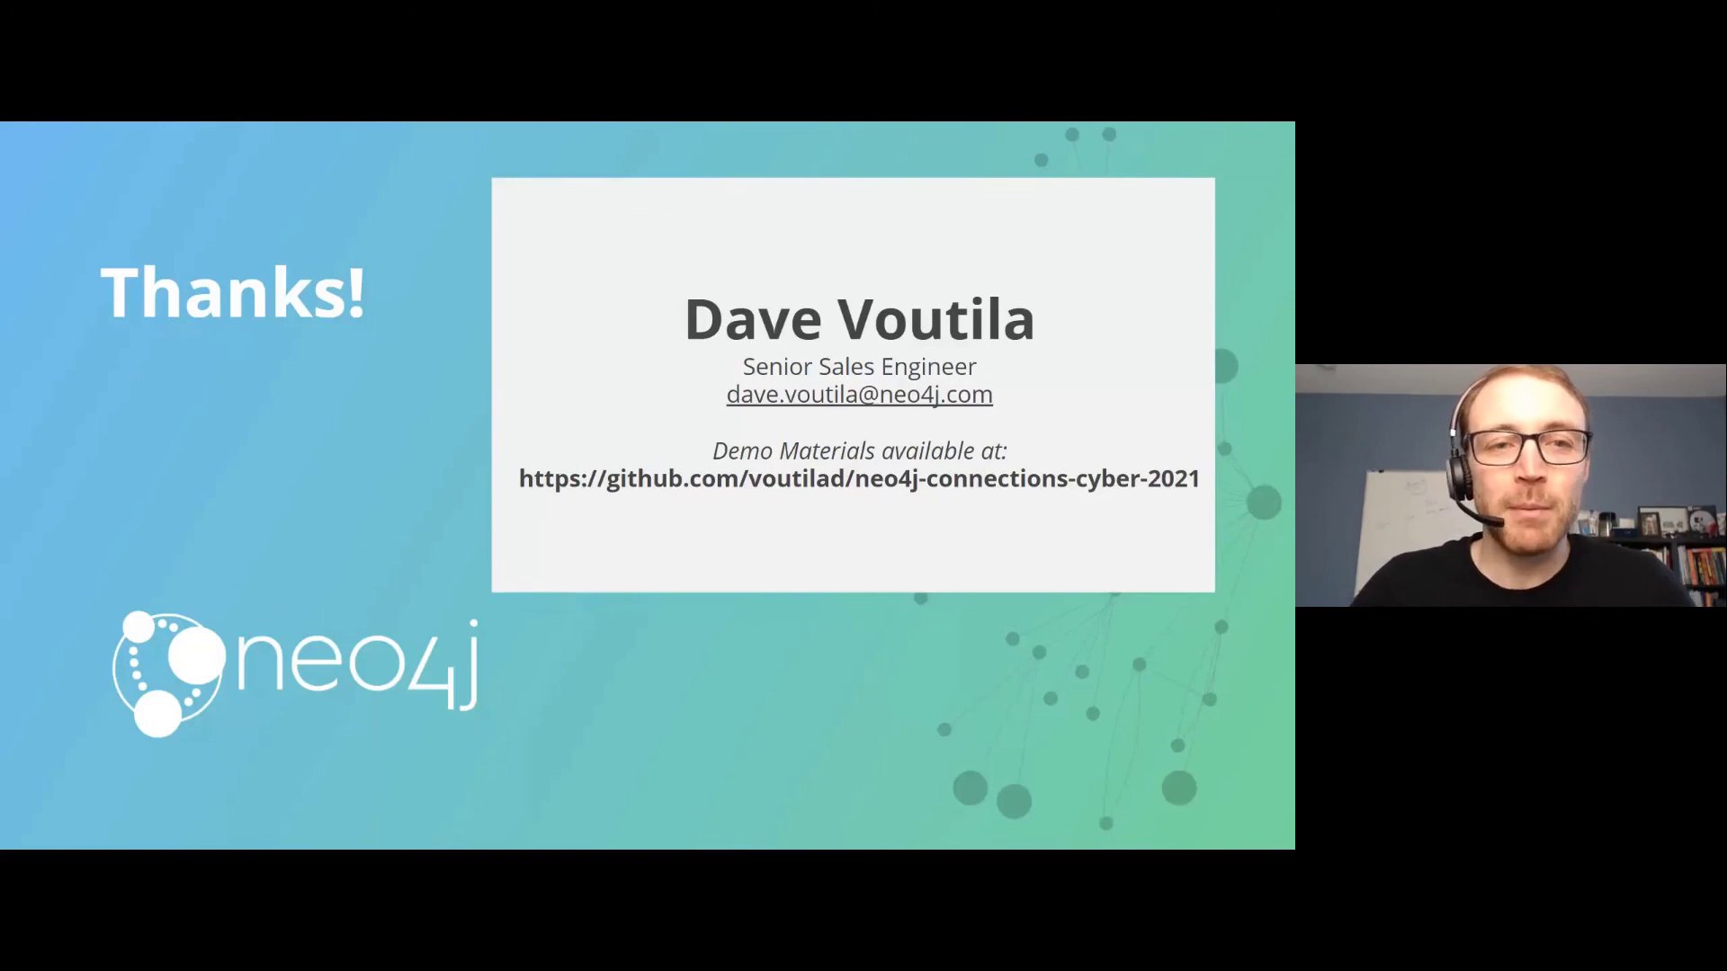